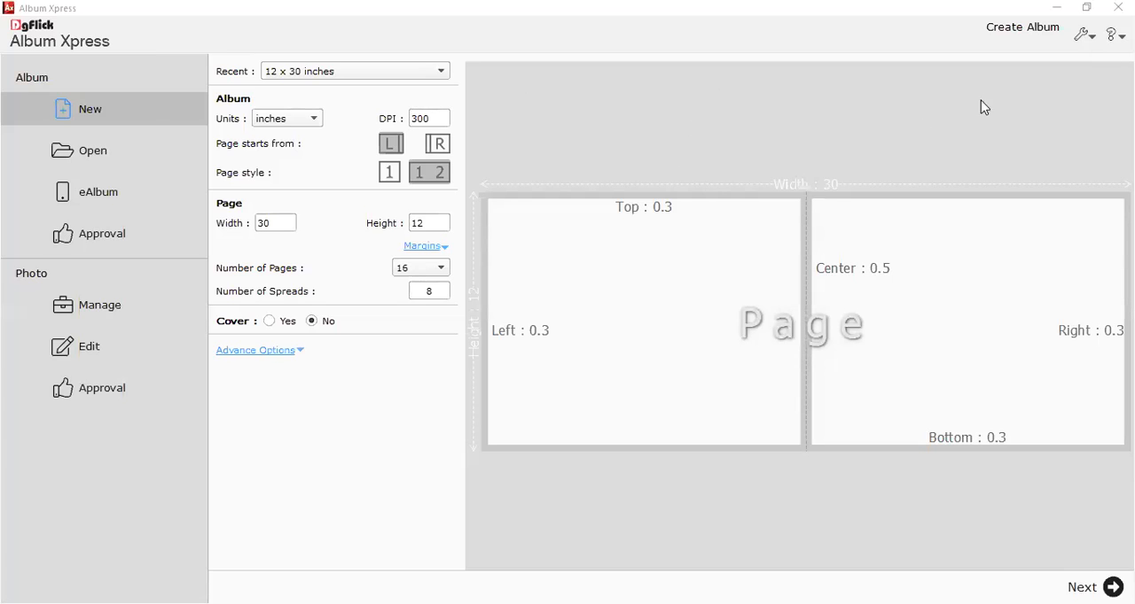
Open the preferences and review the available interface languages, keeping English - English selected.
{"action": "left_click", "coordinate": [1087, 35]}
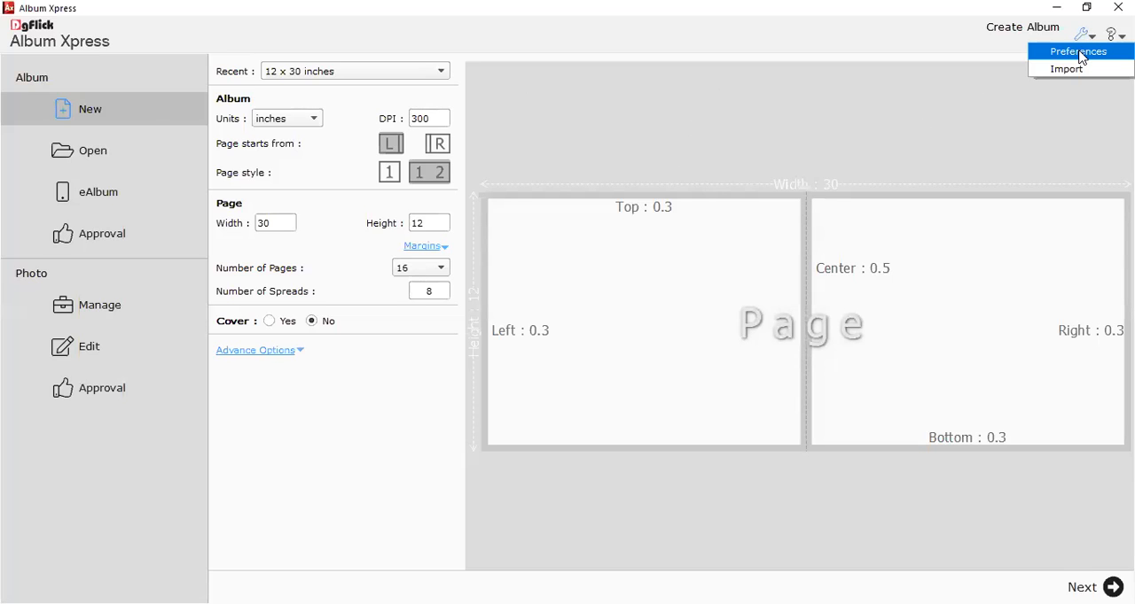
{"action": "left_click", "coordinate": [1082, 53]}
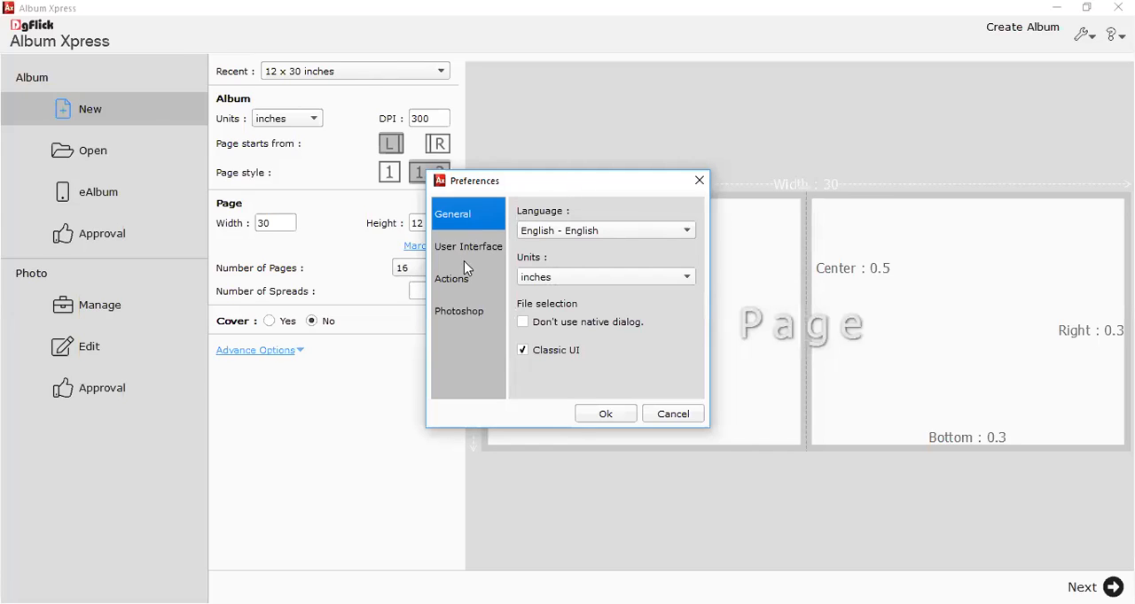
{"action": "left_click", "coordinate": [544, 237]}
{"action": "left_click", "coordinate": [543, 232]}
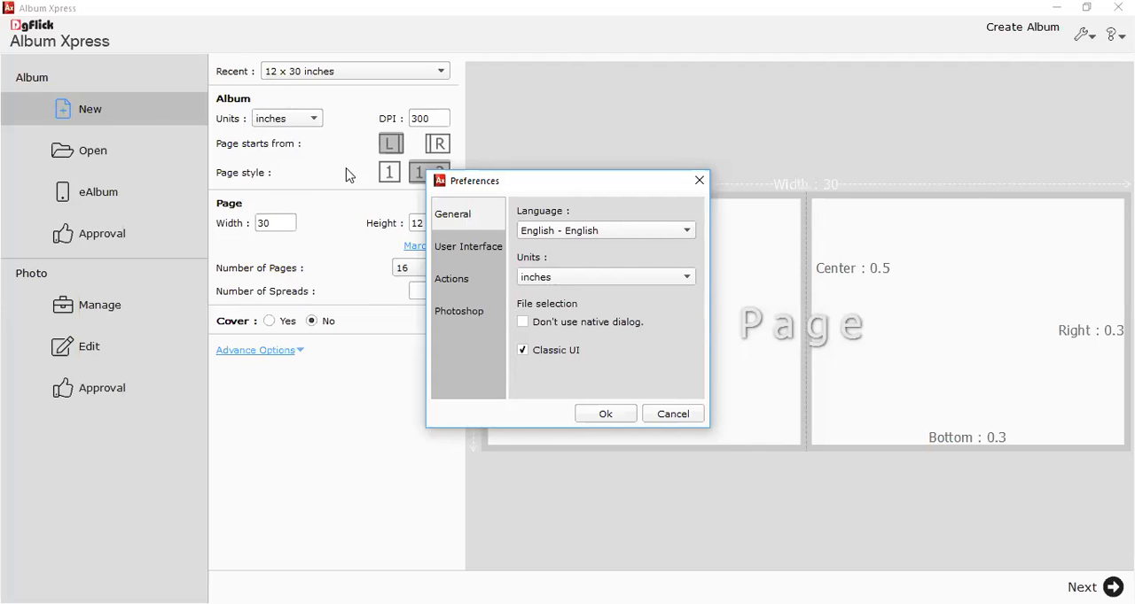
{"action": "left_click", "coordinate": [539, 234]}
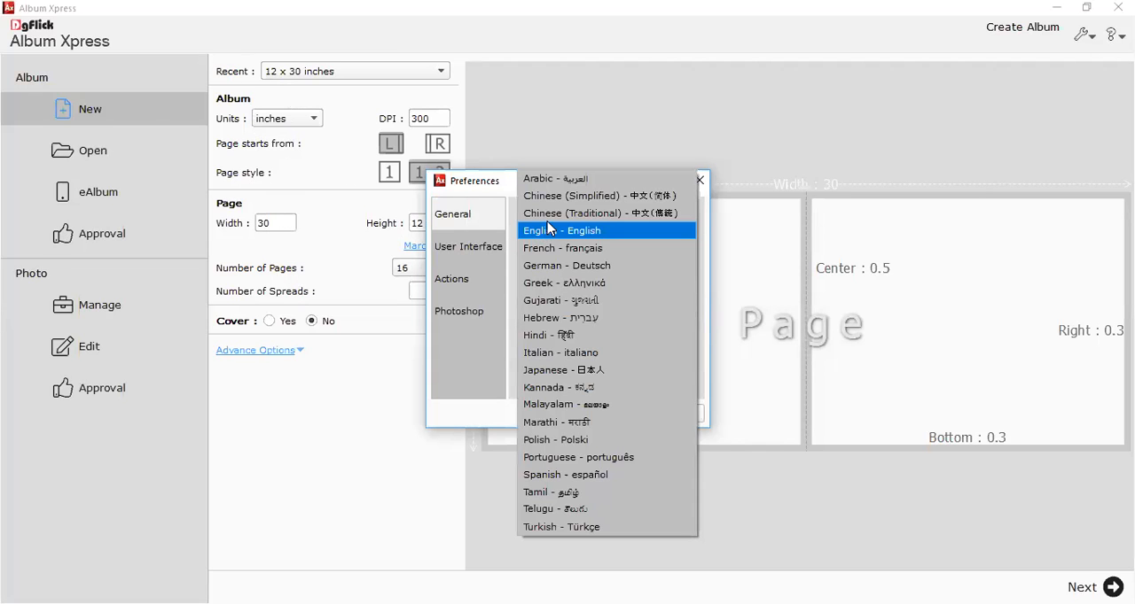
{"action": "left_click", "coordinate": [527, 237]}
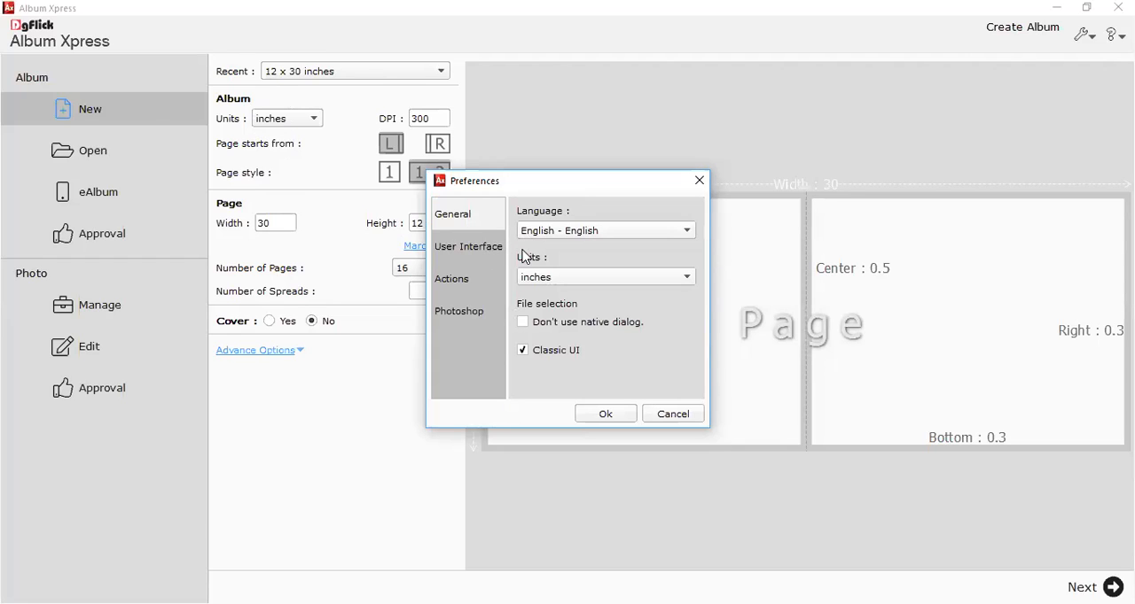
Try the Stone Gray interface theme, return to the Silver theme, and cancel the preferences.
{"action": "left_click", "coordinate": [462, 257]}
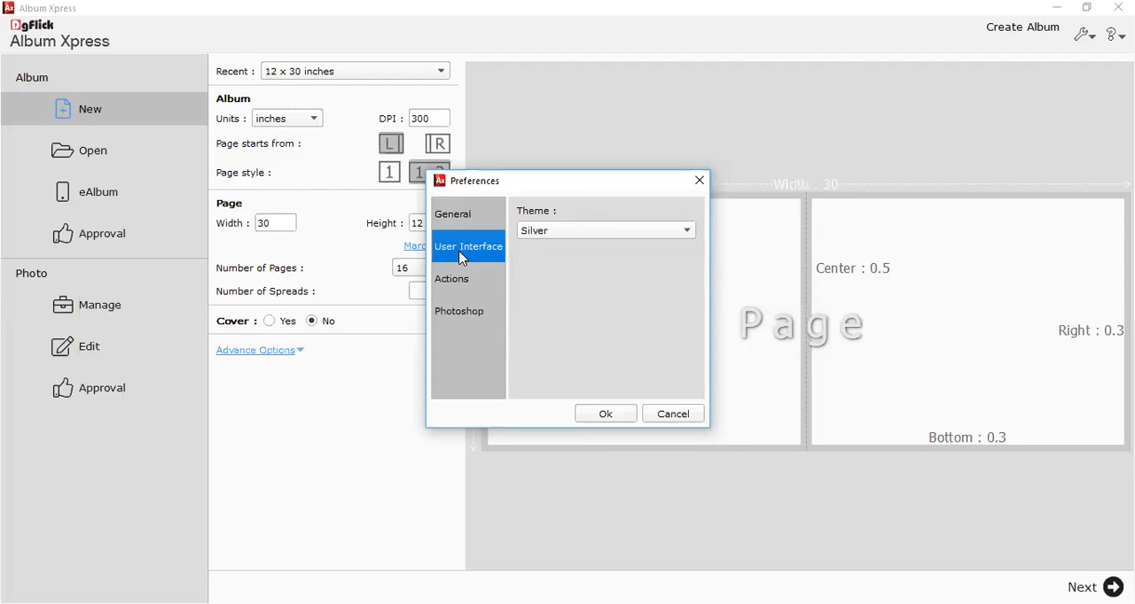
{"action": "left_click", "coordinate": [561, 228]}
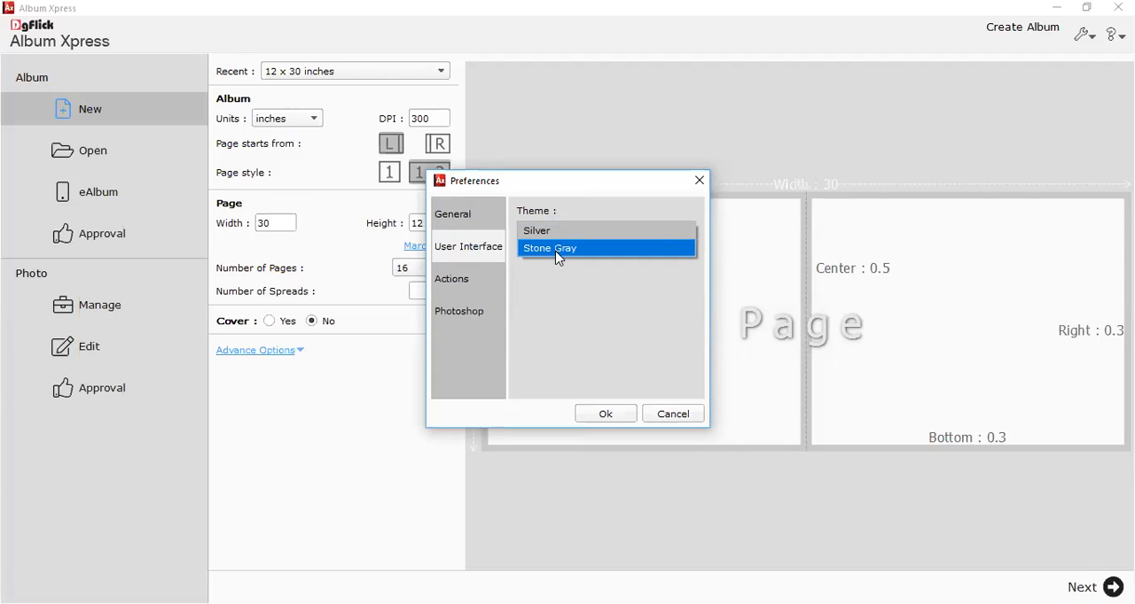
{"action": "left_click", "coordinate": [557, 255]}
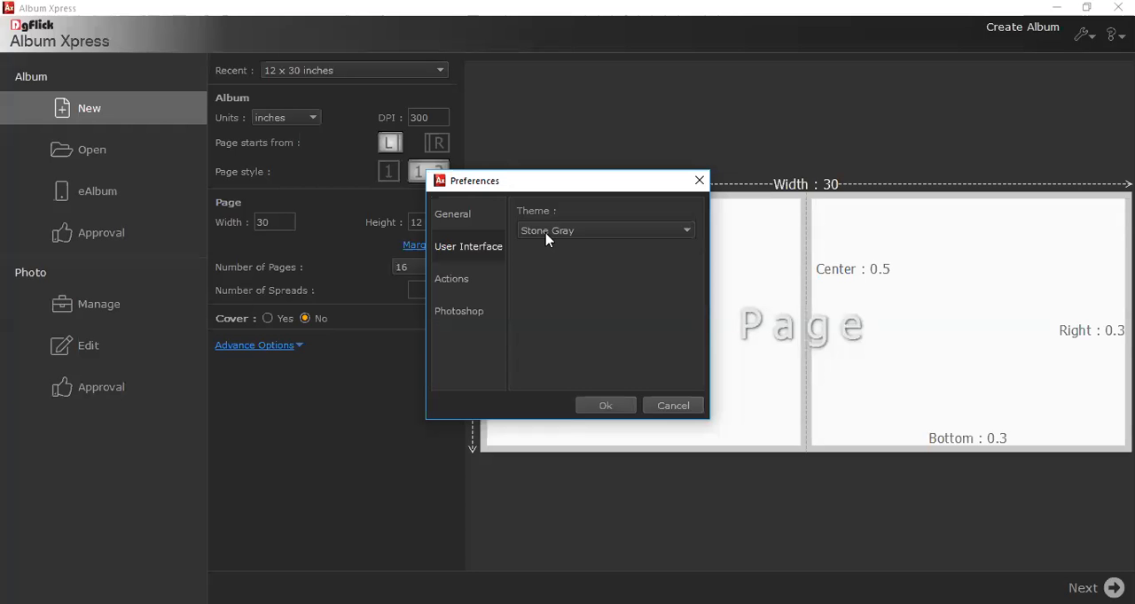
{"action": "left_click", "coordinate": [545, 232]}
{"action": "left_click", "coordinate": [538, 219]}
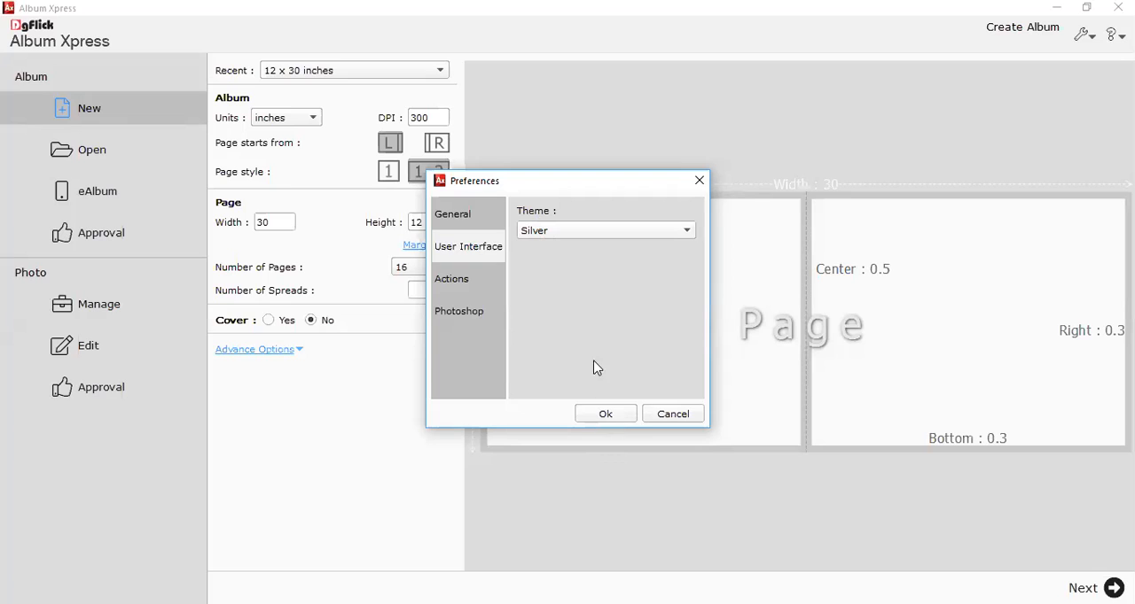
{"action": "left_click", "coordinate": [556, 233]}
{"action": "left_click", "coordinate": [557, 251]}
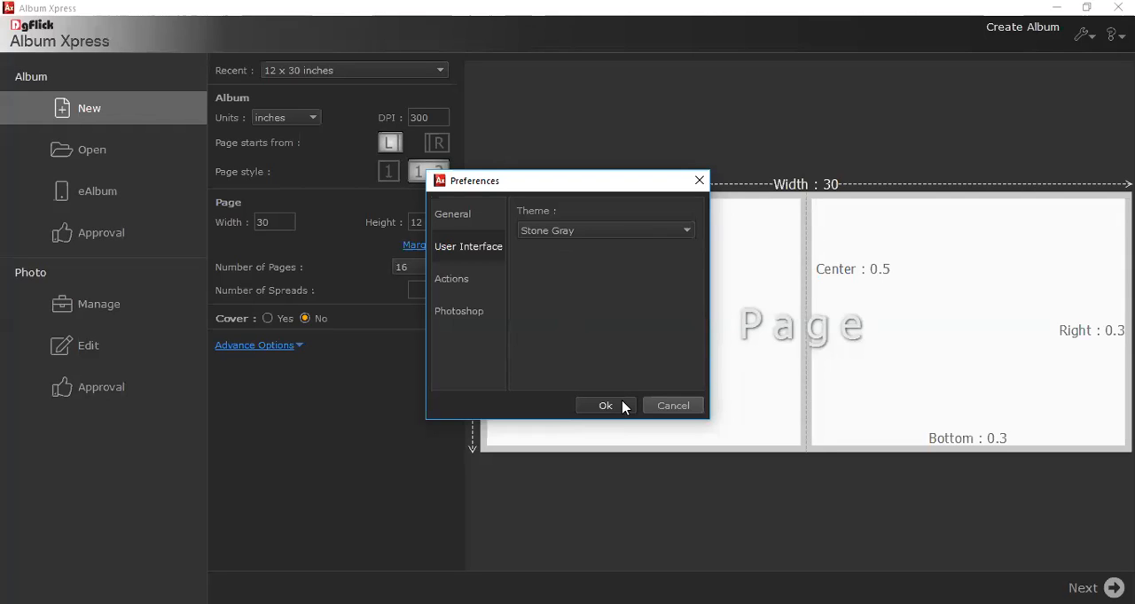
{"action": "left_click", "coordinate": [556, 231]}
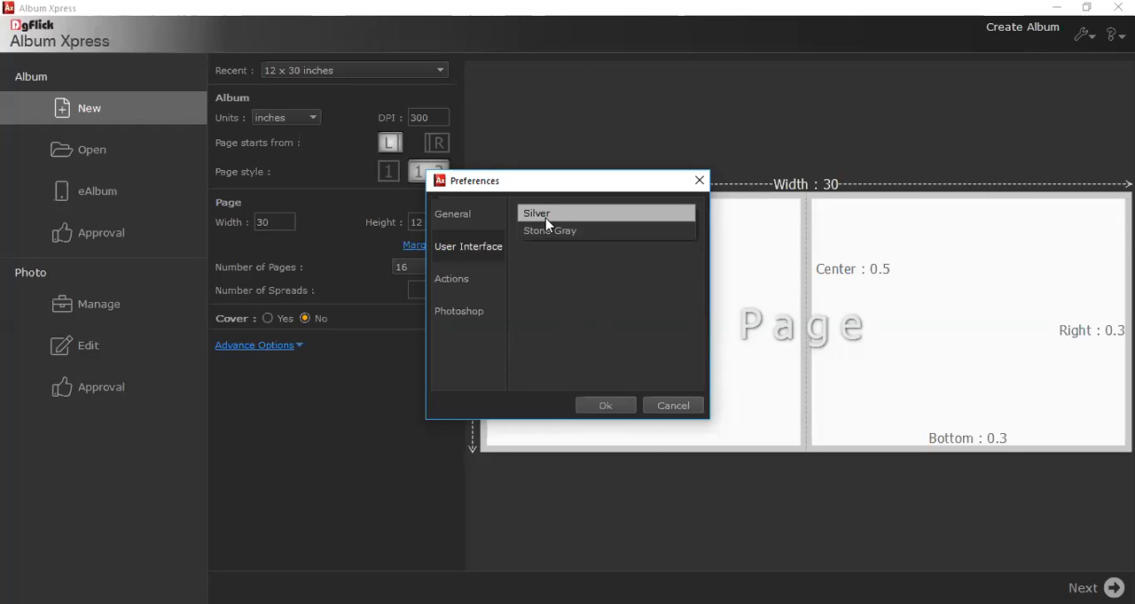
{"action": "left_click", "coordinate": [545, 218]}
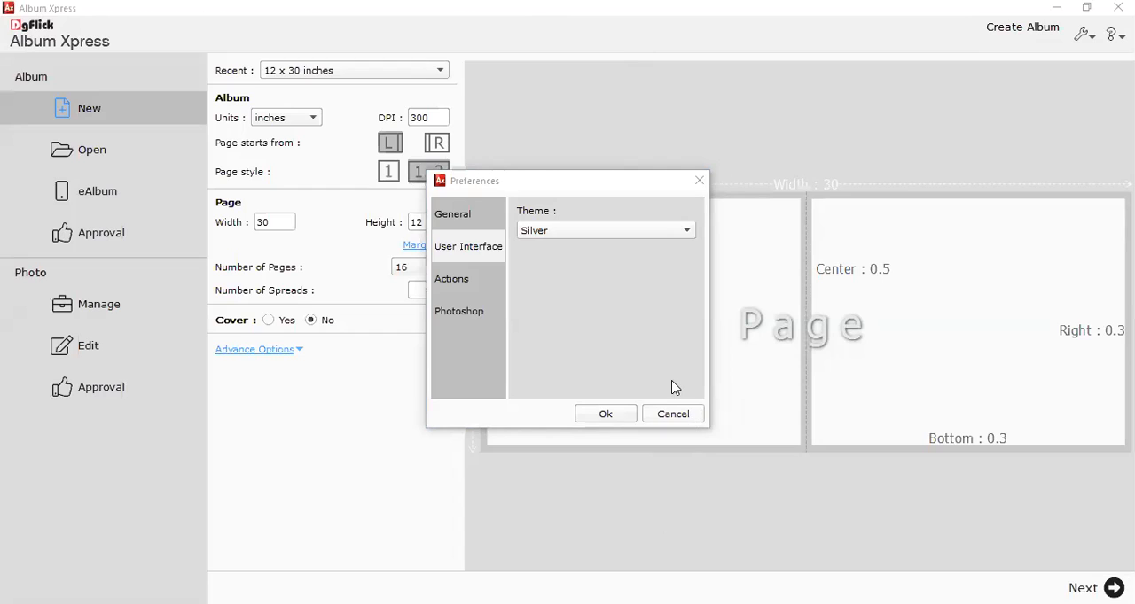
{"action": "left_click", "coordinate": [671, 412]}
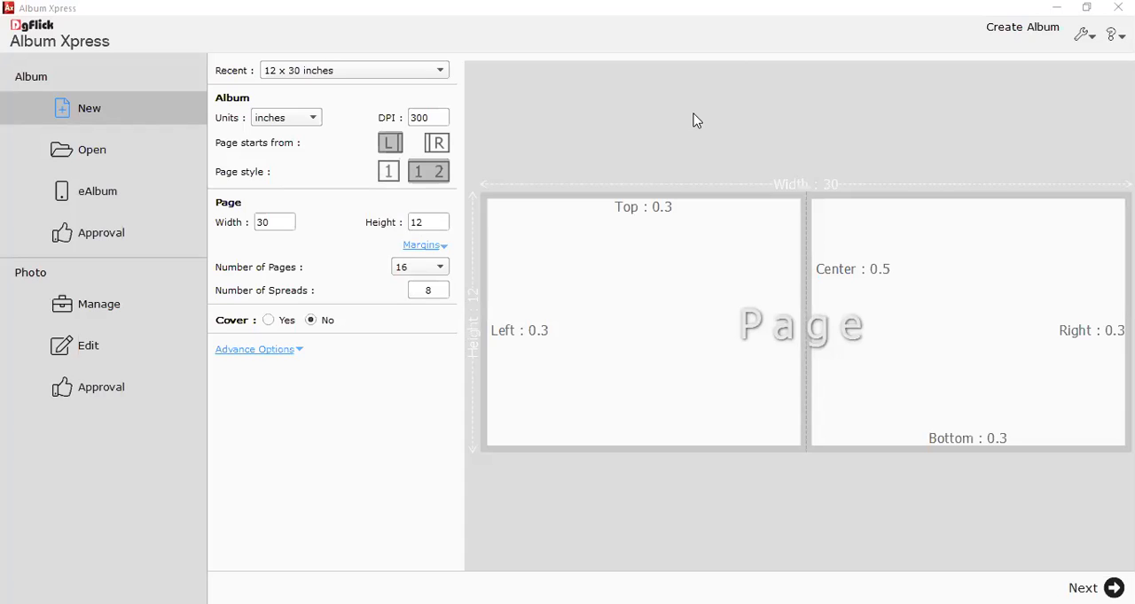
Look through the recent album sizes and set the page width to 36 inches.
{"action": "left_click", "coordinate": [291, 79]}
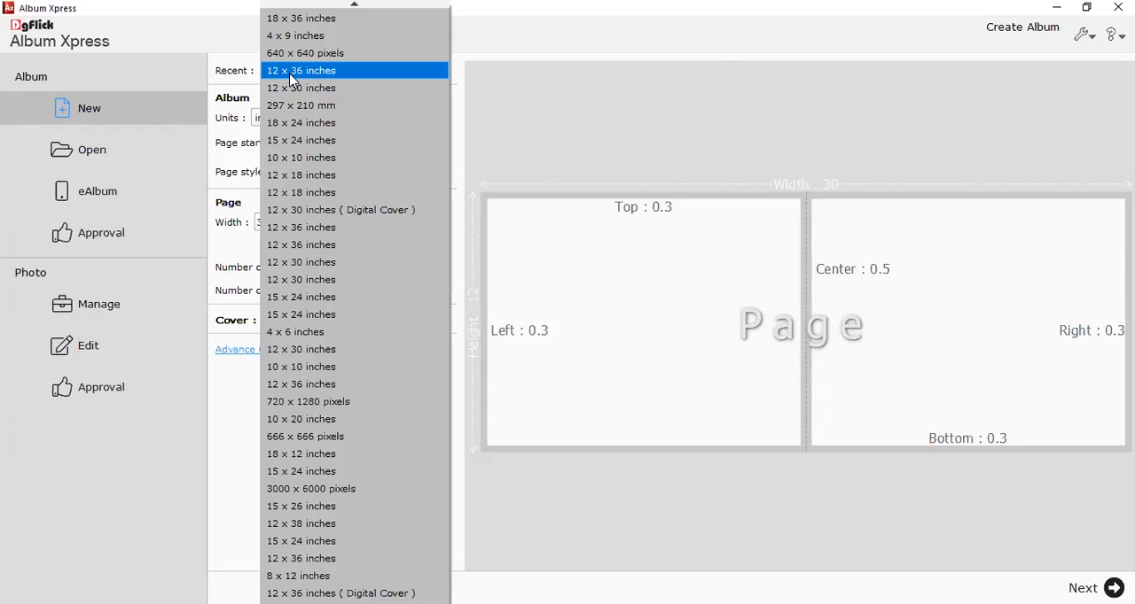
{"action": "left_click", "coordinate": [528, 112]}
{"action": "left_click_drag", "start_coordinate": [282, 226], "coordinate": [240, 233]}
{"action": "key", "text": "Right"}
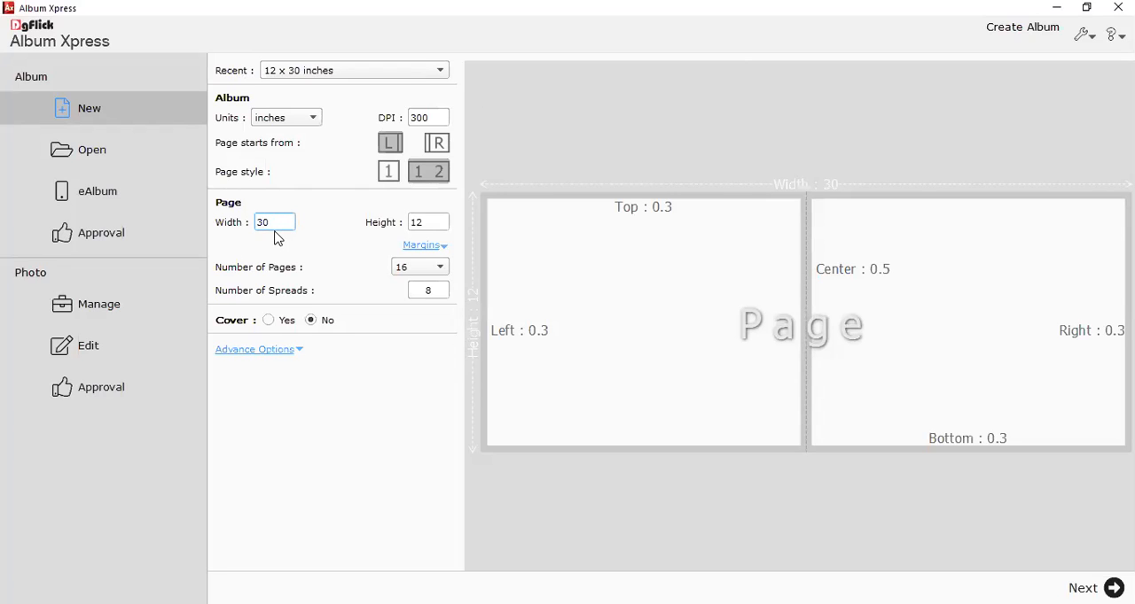
{"action": "key", "text": "ctrl+a"}
{"action": "type", "text": "26"}
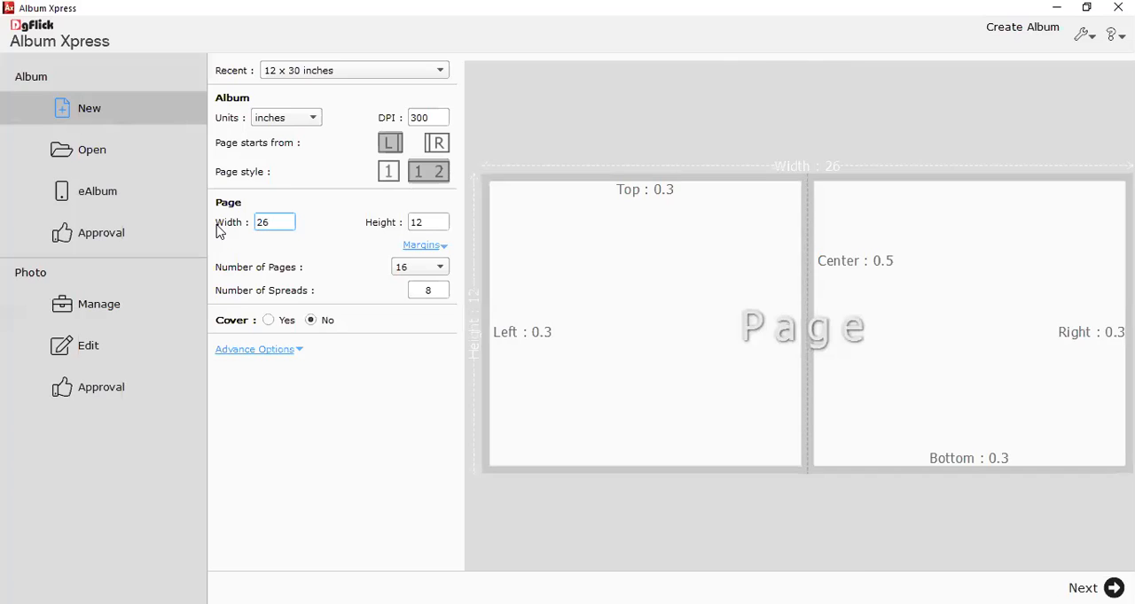
{"action": "key", "text": "ctrl+a"}
{"action": "type", "text": "36"}
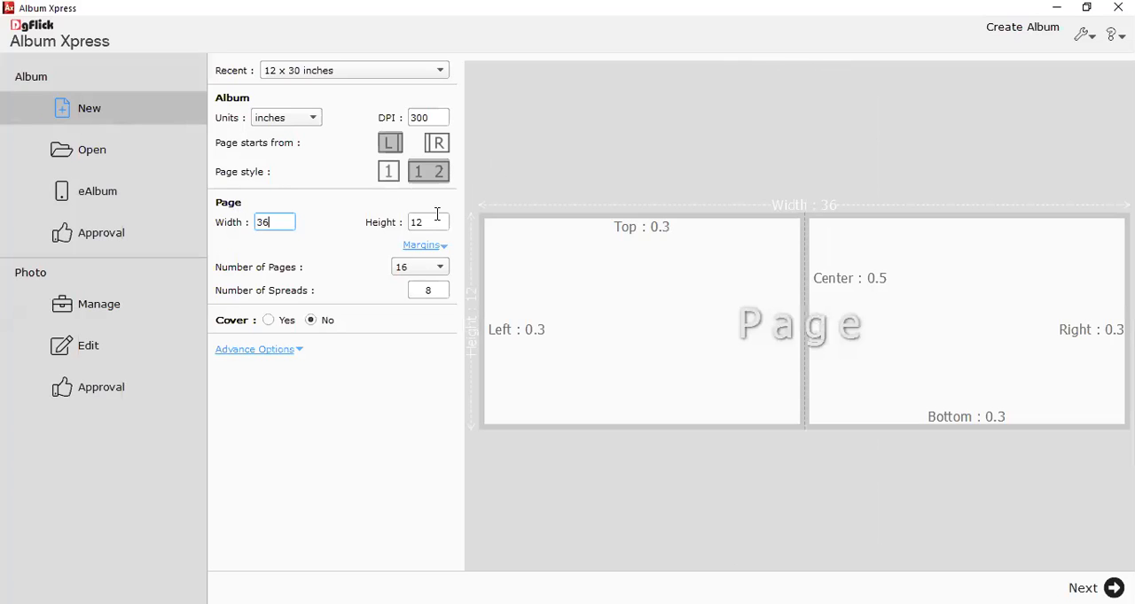
Try a page height of 15 inches and set it back to 12 inches.
{"action": "key", "text": "Tab"}
{"action": "type", "text": "15"}
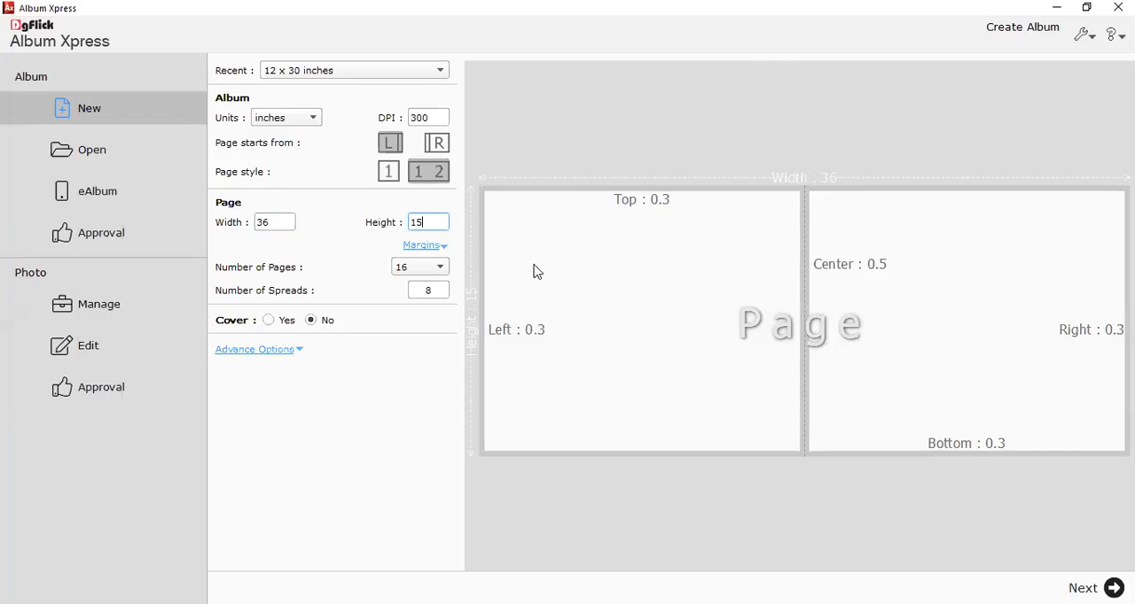
{"action": "left_click_drag", "start_coordinate": [428, 223], "coordinate": [378, 231]}
{"action": "type", "text": "12"}
{"action": "left_click_drag", "start_coordinate": [274, 223], "coordinate": [222, 242]}
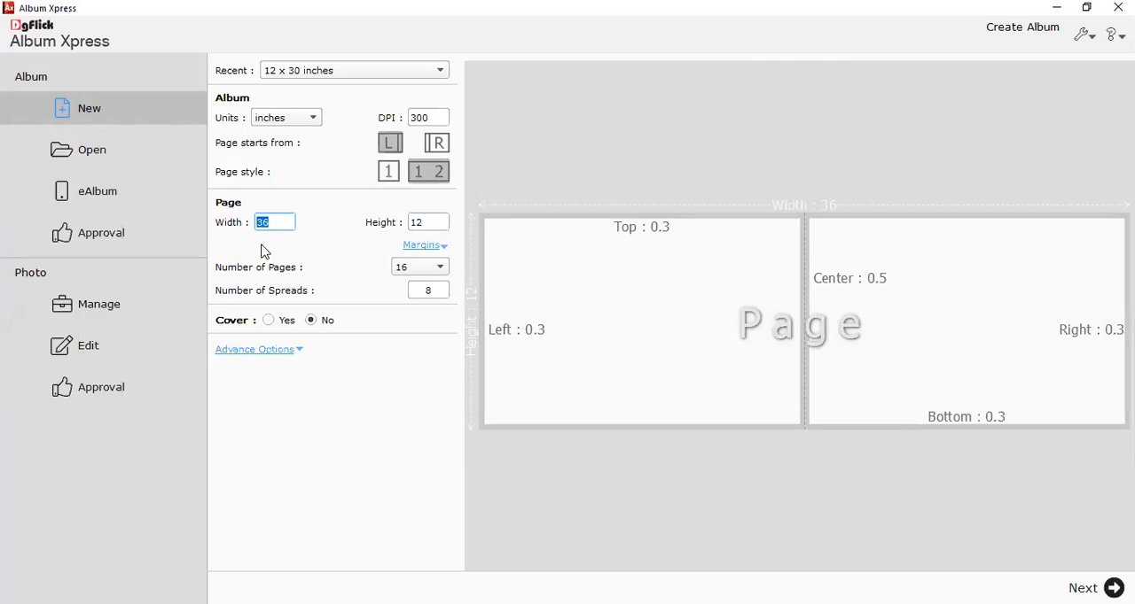
Check the page margins and continue to the design view of the 12 x 36 inch album.
{"action": "left_click", "coordinate": [417, 246]}
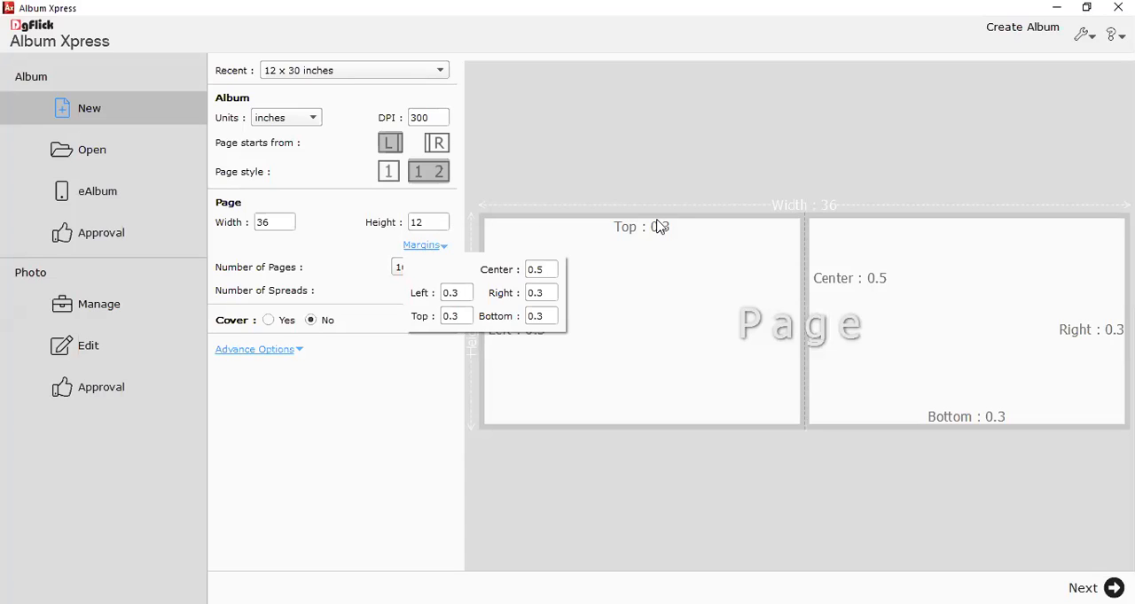
{"action": "left_click", "coordinate": [577, 226]}
{"action": "left_click", "coordinate": [1104, 583]}
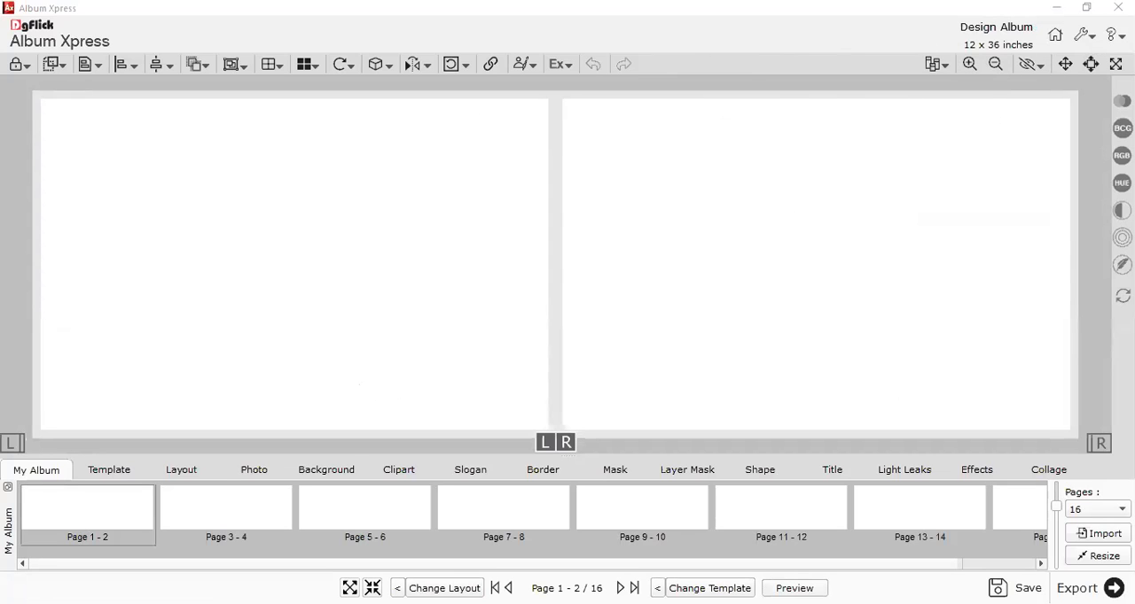
Show the ruler, place a vertical guide near each outer edge of the spread, and remove both guides.
{"action": "left_click", "coordinate": [1038, 67]}
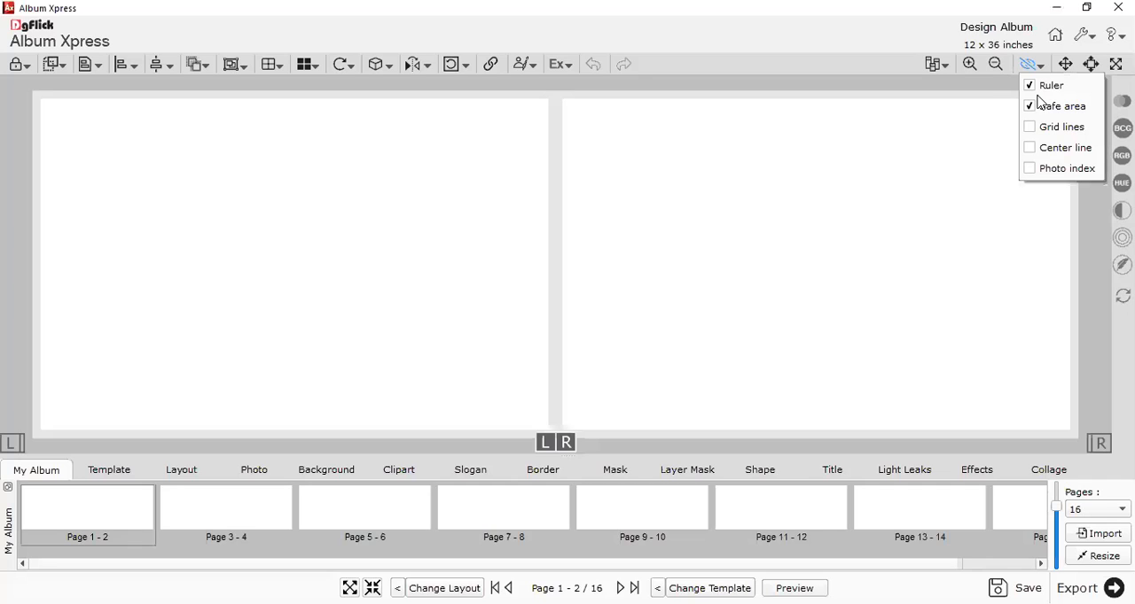
{"action": "left_click", "coordinate": [1028, 85]}
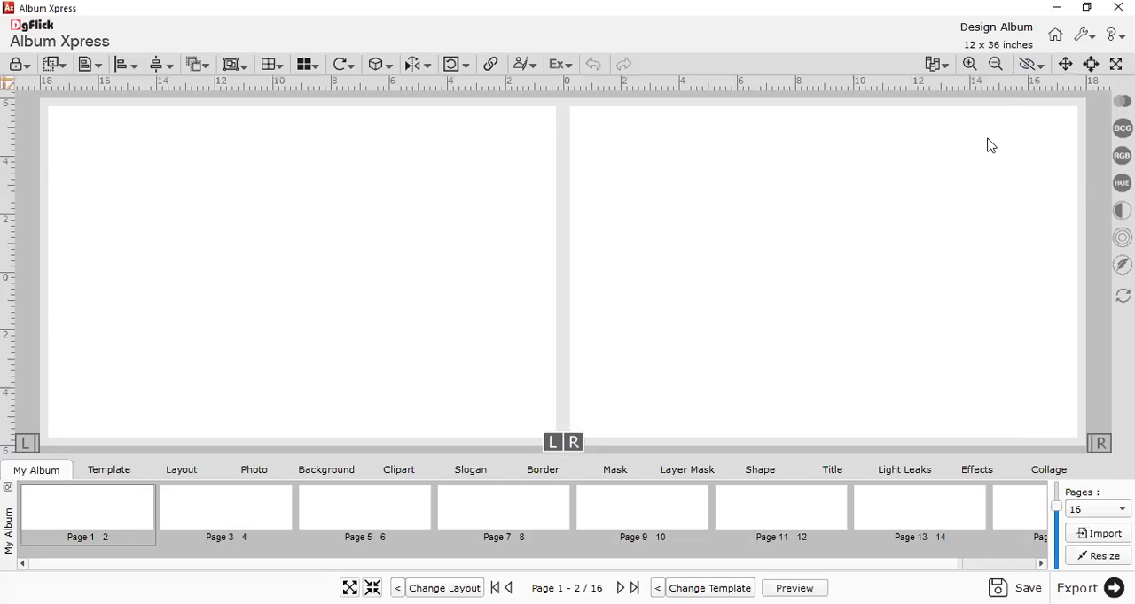
{"action": "left_click_drag", "start_coordinate": [1054, 83], "coordinate": [1064, 97]}
{"action": "left_click_drag", "start_coordinate": [69, 89], "coordinate": [50, 108]}
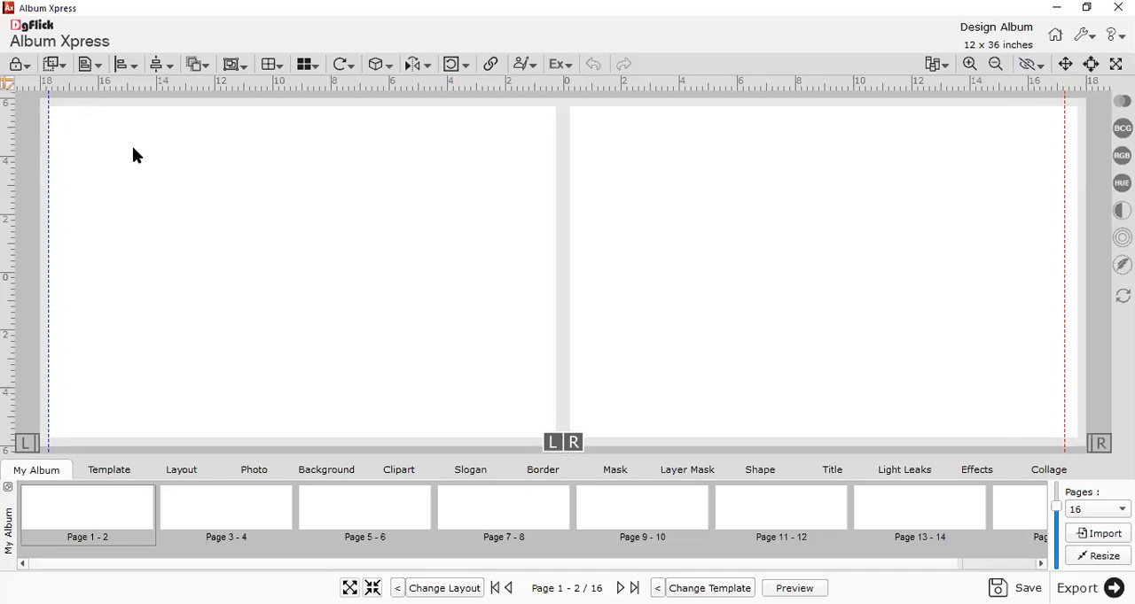
{"action": "double_click", "coordinate": [49, 124]}
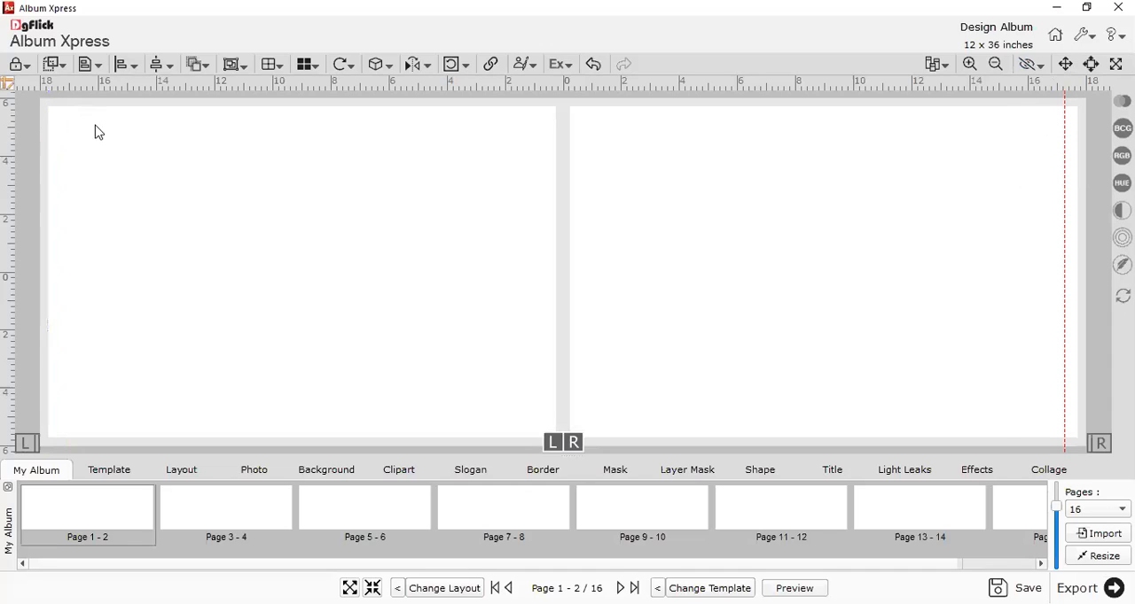
{"action": "double_click", "coordinate": [1063, 132]}
Turn the safe area display off and on again, and hide the ruler.
{"action": "left_click", "coordinate": [1033, 66]}
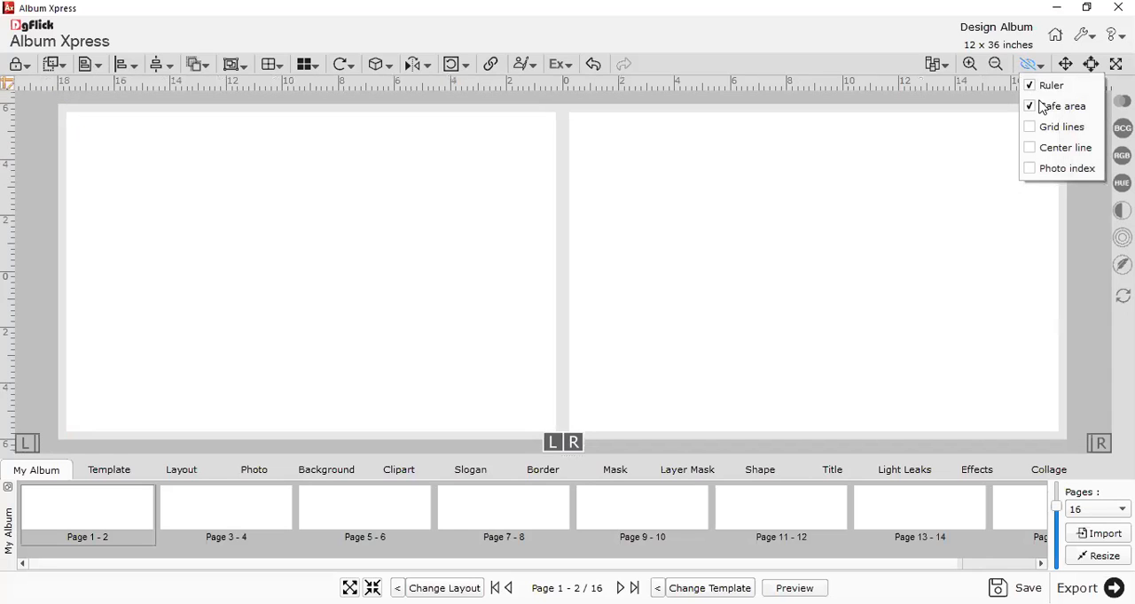
{"action": "left_click", "coordinate": [1044, 107]}
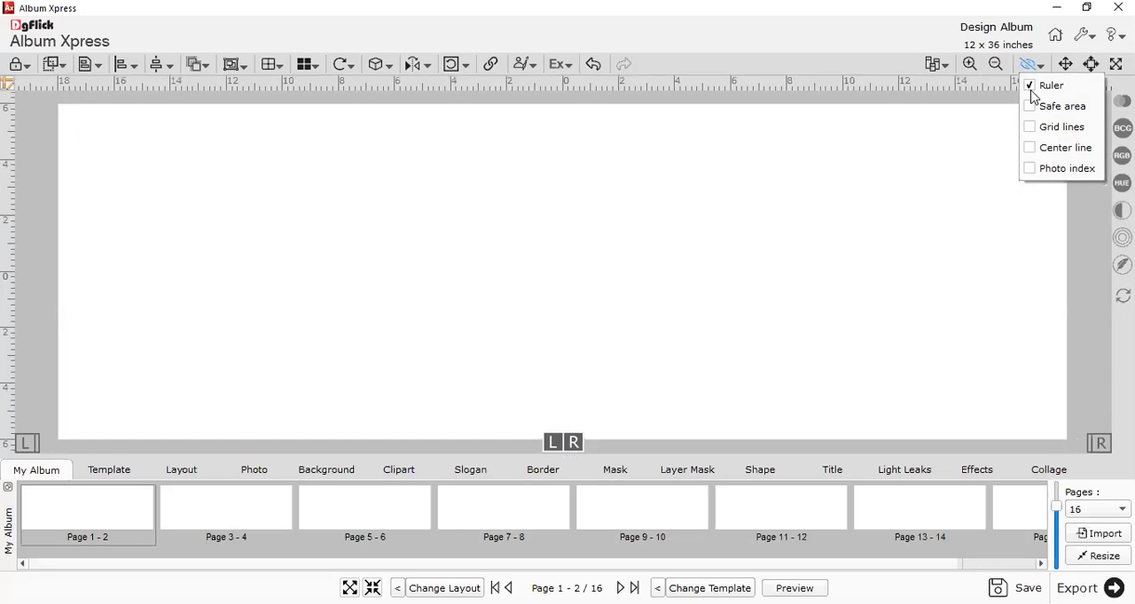
{"action": "left_click", "coordinate": [1032, 65]}
{"action": "left_click", "coordinate": [1037, 106]}
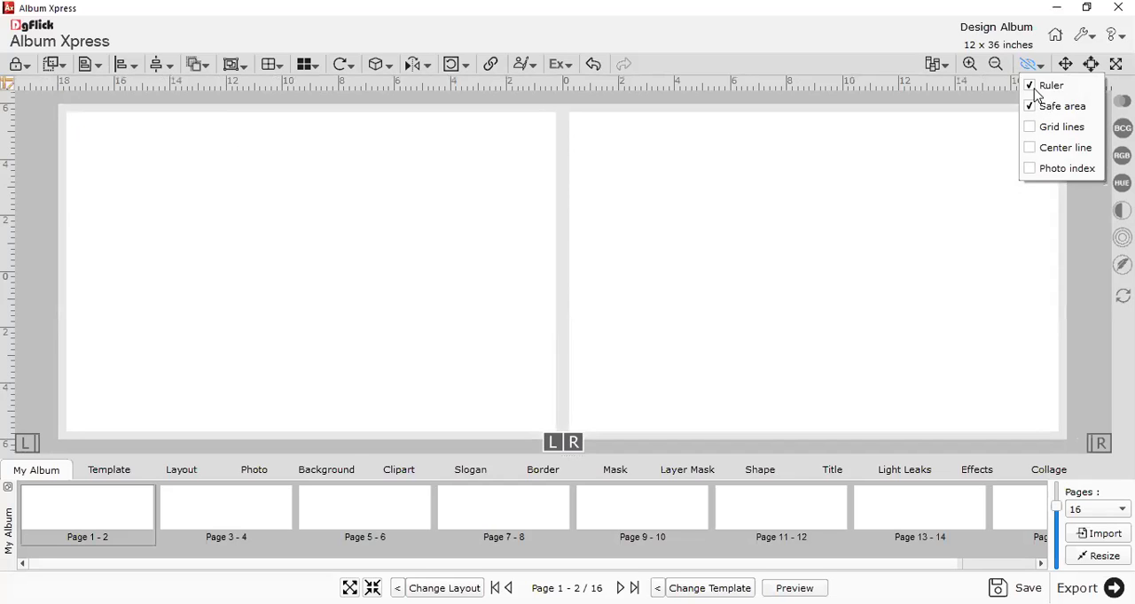
{"action": "left_click", "coordinate": [1033, 87]}
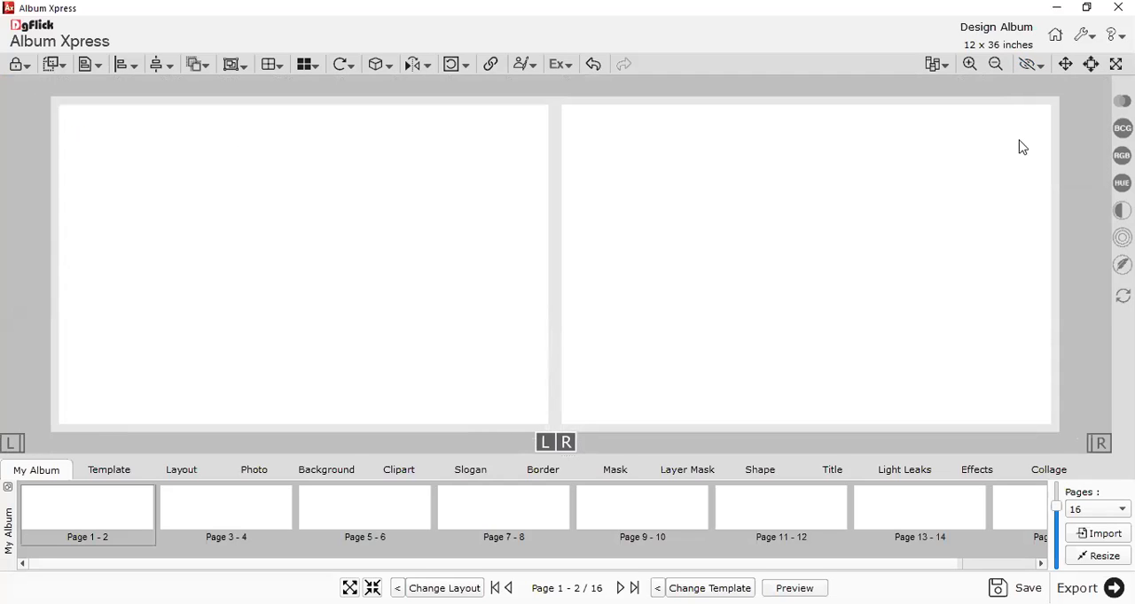
Return to the album creation settings and inspect the center and outer page margins.
{"action": "left_click", "coordinate": [619, 318]}
{"action": "left_click", "coordinate": [409, 243]}
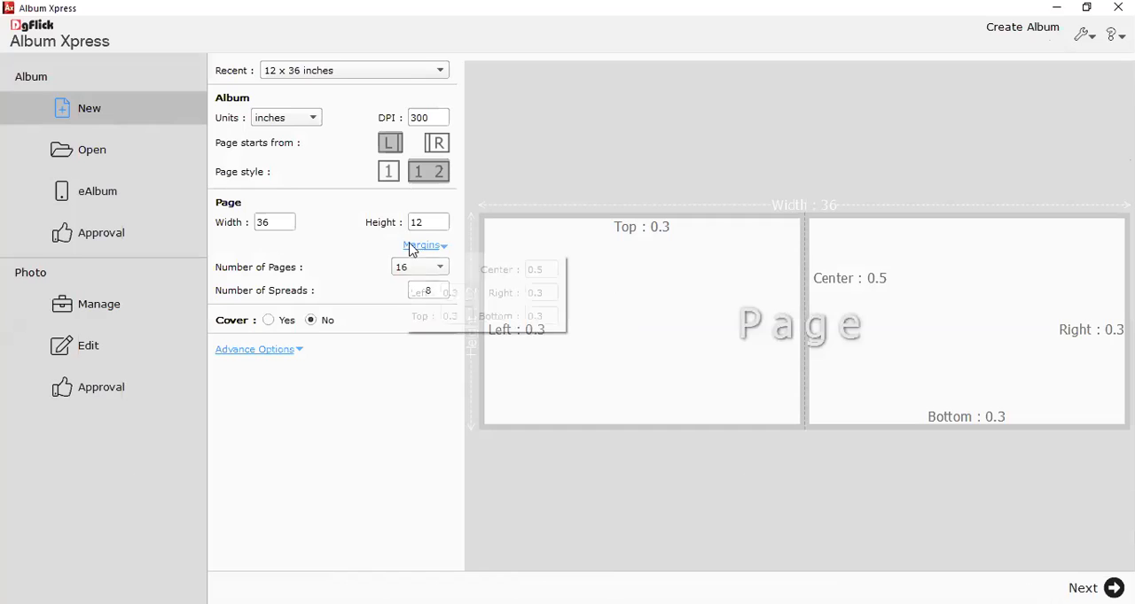
{"action": "left_click_drag", "start_coordinate": [546, 268], "coordinate": [521, 294]}
{"action": "left_click", "coordinate": [547, 313]}
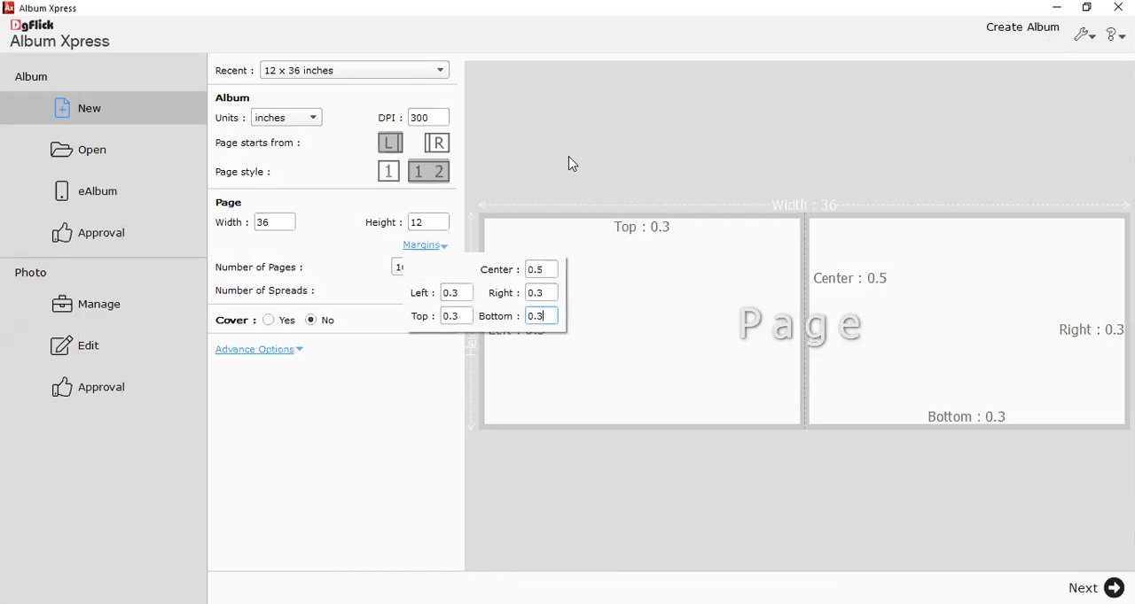
Set the number of album pages to 60.
{"action": "left_click", "coordinate": [440, 269]}
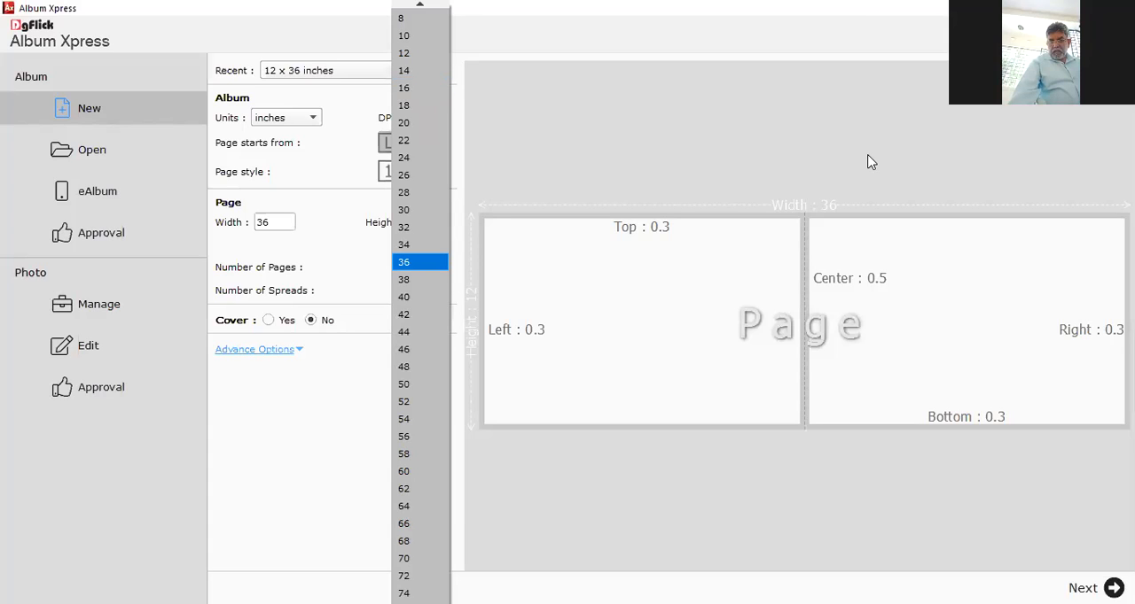
{"action": "left_click", "coordinate": [560, 149]}
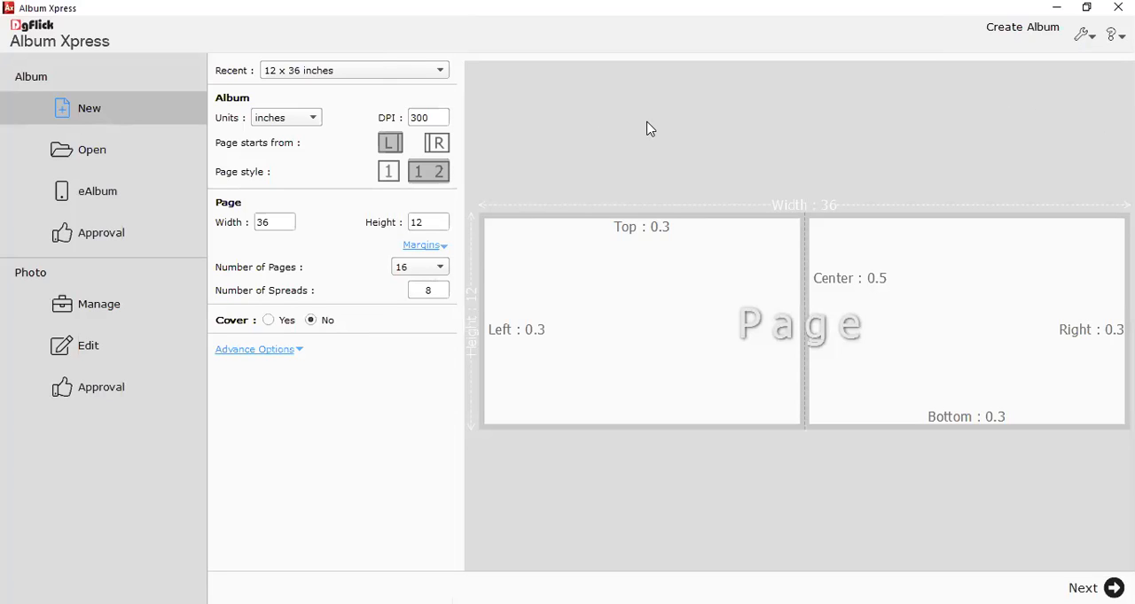
{"action": "left_click", "coordinate": [434, 270]}
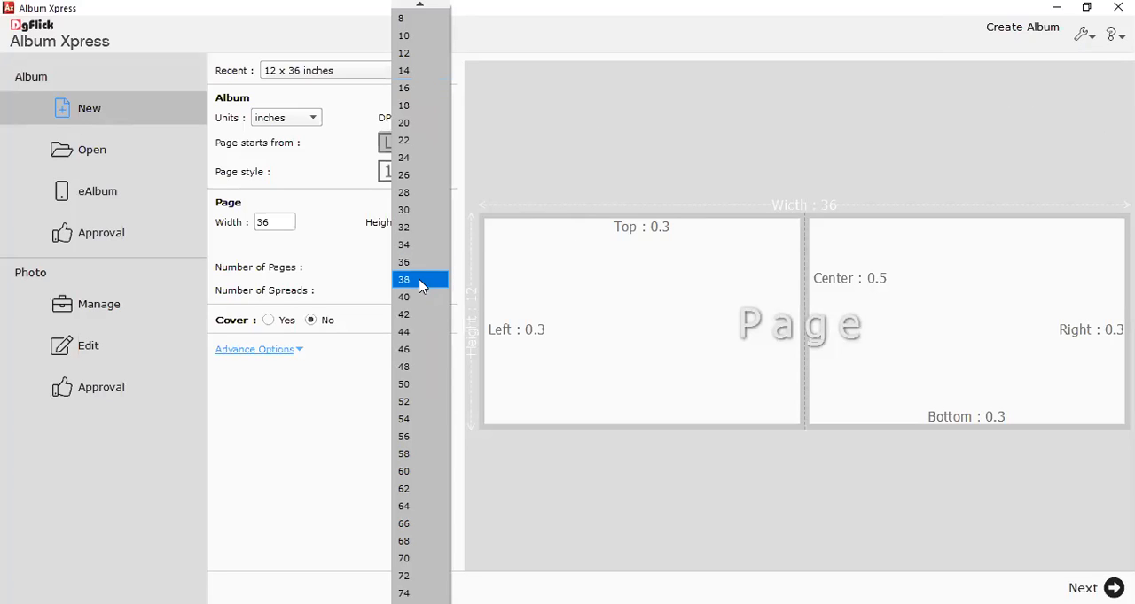
{"action": "left_click", "coordinate": [410, 473]}
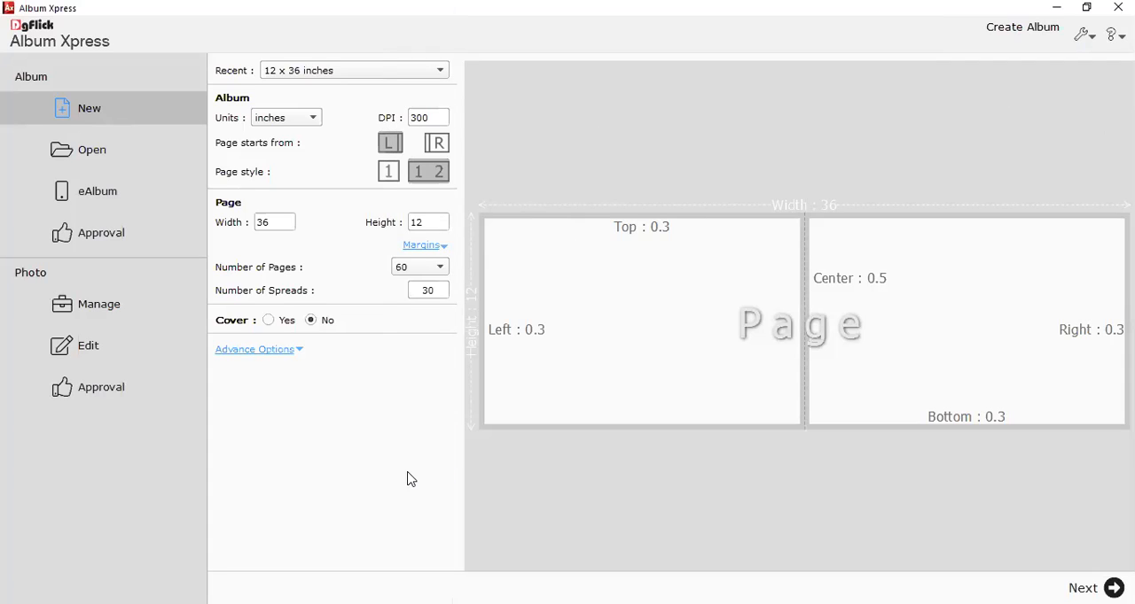
Review the number of spreads for the 60-page album and start creating it manually.
{"action": "double_click", "coordinate": [424, 295]}
{"action": "left_click", "coordinate": [429, 297]}
{"action": "double_click", "coordinate": [430, 298]}
{"action": "left_click", "coordinate": [1104, 583]}
{"action": "left_click", "coordinate": [1026, 388]}
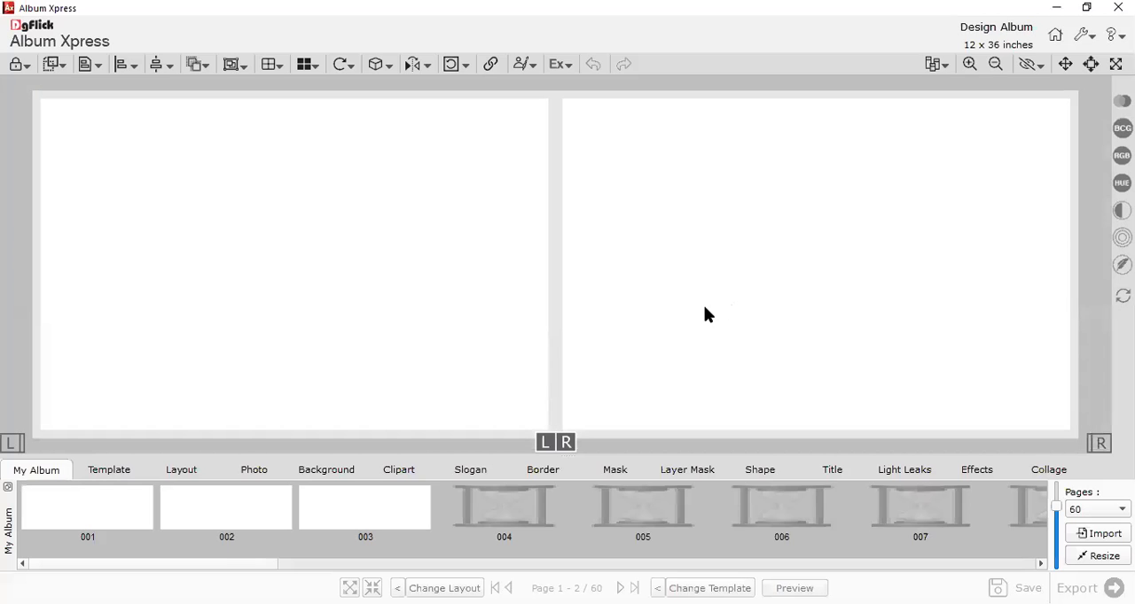
Browse the album's page thumbnails from the first to the last spread and open pages 59-60.
{"action": "left_click_drag", "start_coordinate": [261, 565], "coordinate": [1008, 549]}
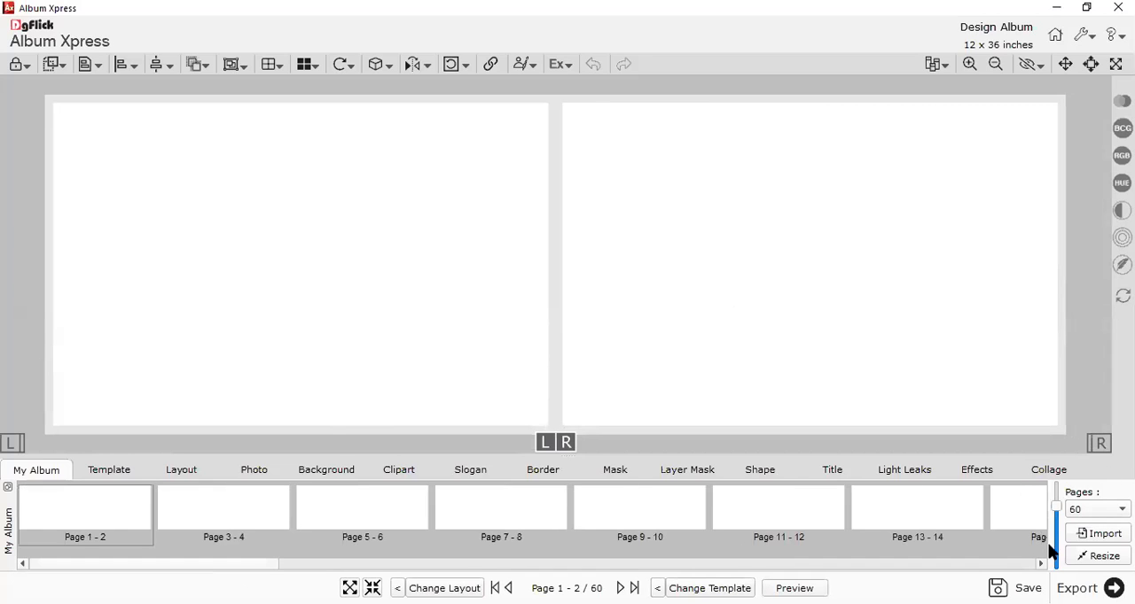
{"action": "mouse_move", "coordinate": [76, 536]}
{"action": "left_click_drag", "start_coordinate": [228, 568], "coordinate": [996, 555]}
{"action": "left_click", "coordinate": [995, 509]}
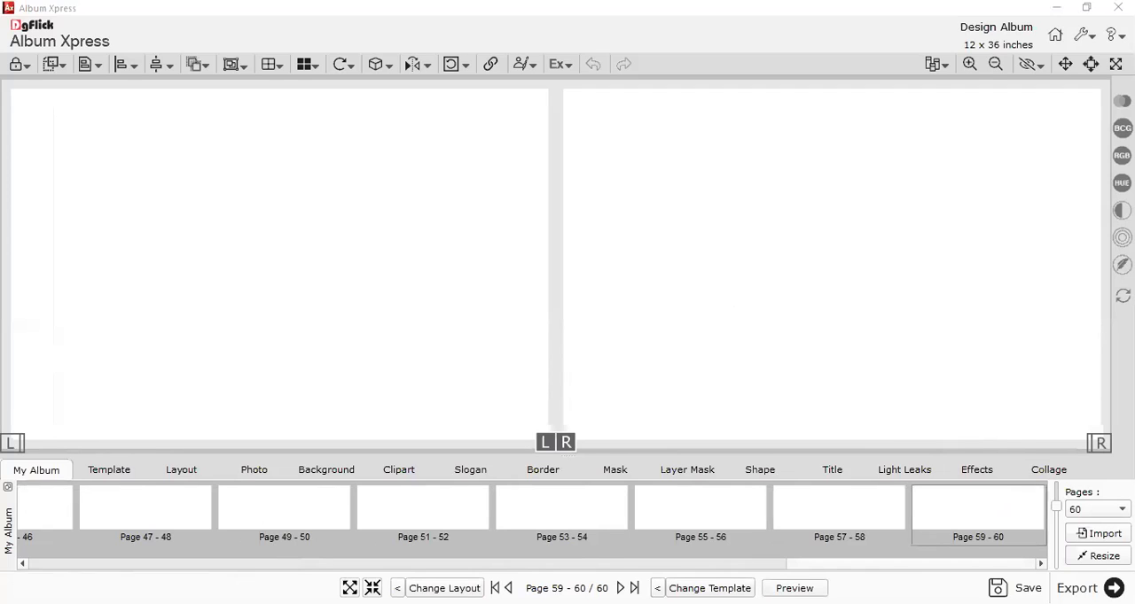
Set the open album's number of pages to 100.
{"action": "left_click", "coordinate": [1102, 556]}
{"action": "left_click", "coordinate": [1099, 509]}
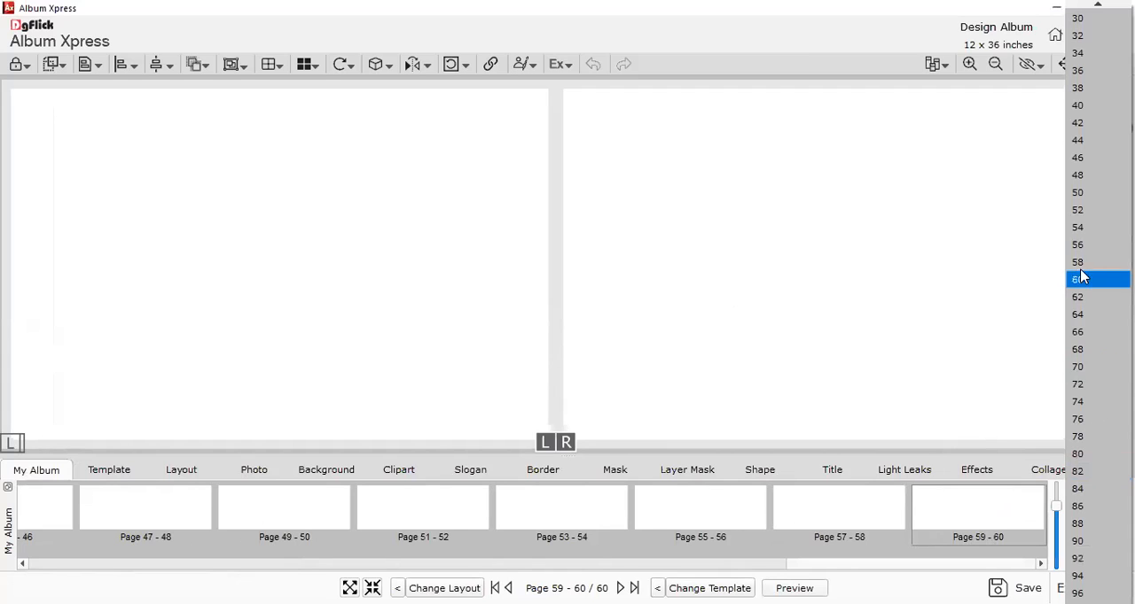
{"action": "scroll", "coordinate": [1097, 474], "scroll_direction": "down", "scroll_amount": 9}
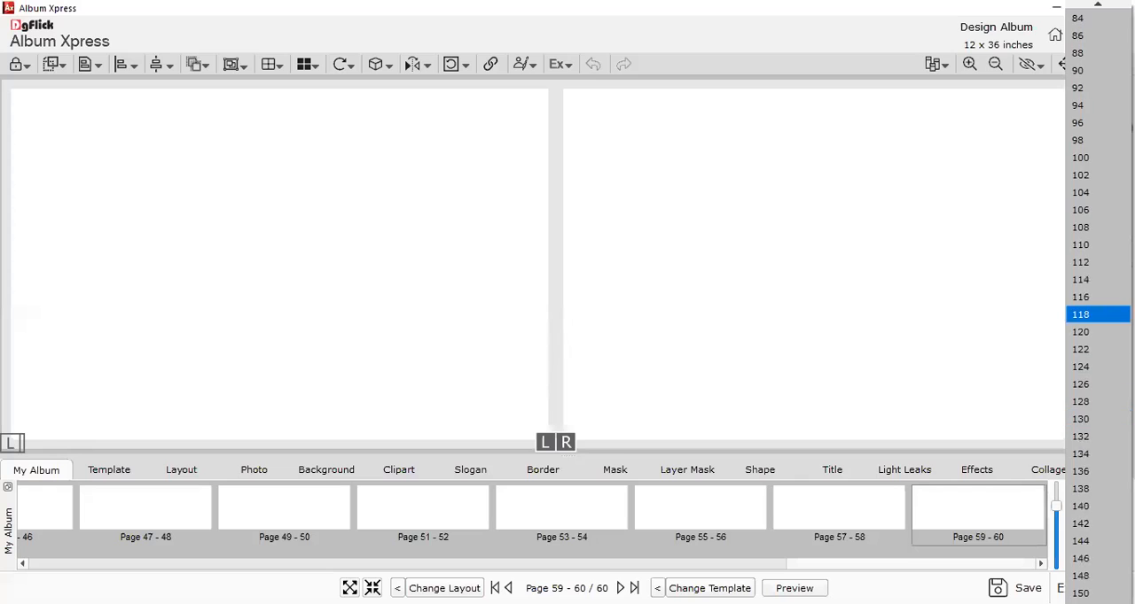
{"action": "left_click", "coordinate": [1082, 162]}
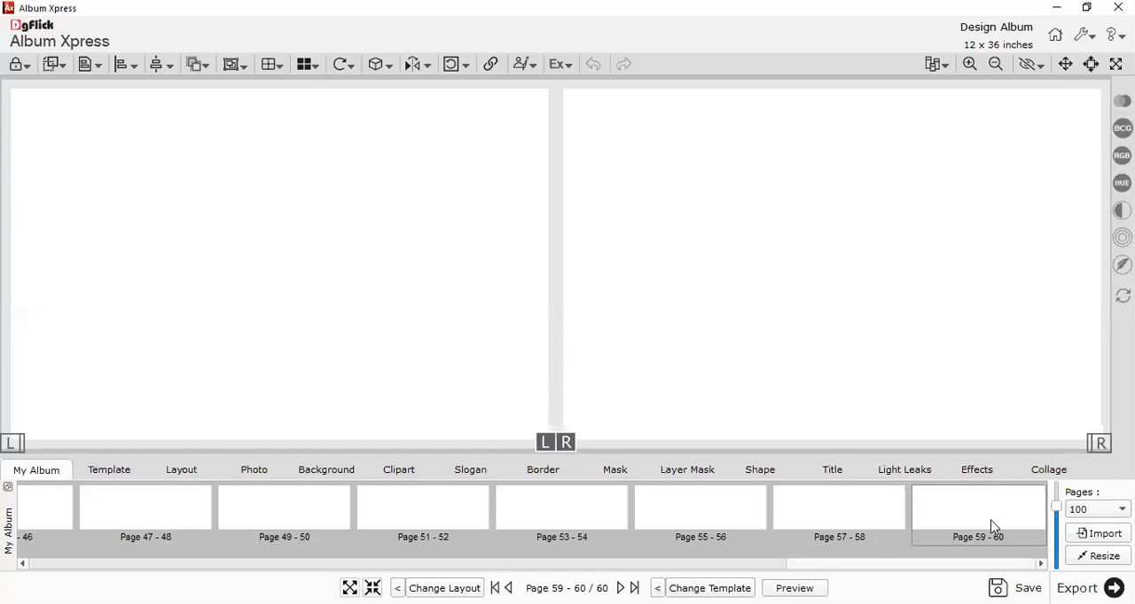
Go back to the first spread thumbnails and return to the album creation settings without keeping this album.
{"action": "left_click_drag", "start_coordinate": [660, 567], "coordinate": [30, 582]}
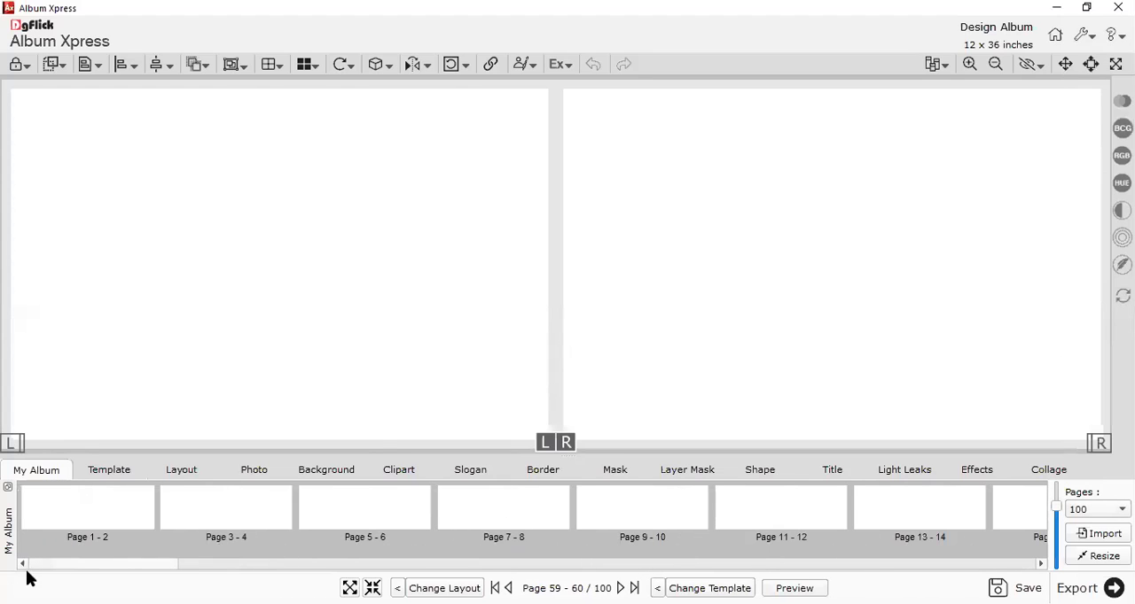
{"action": "left_click", "coordinate": [1056, 38]}
{"action": "left_click", "coordinate": [601, 327]}
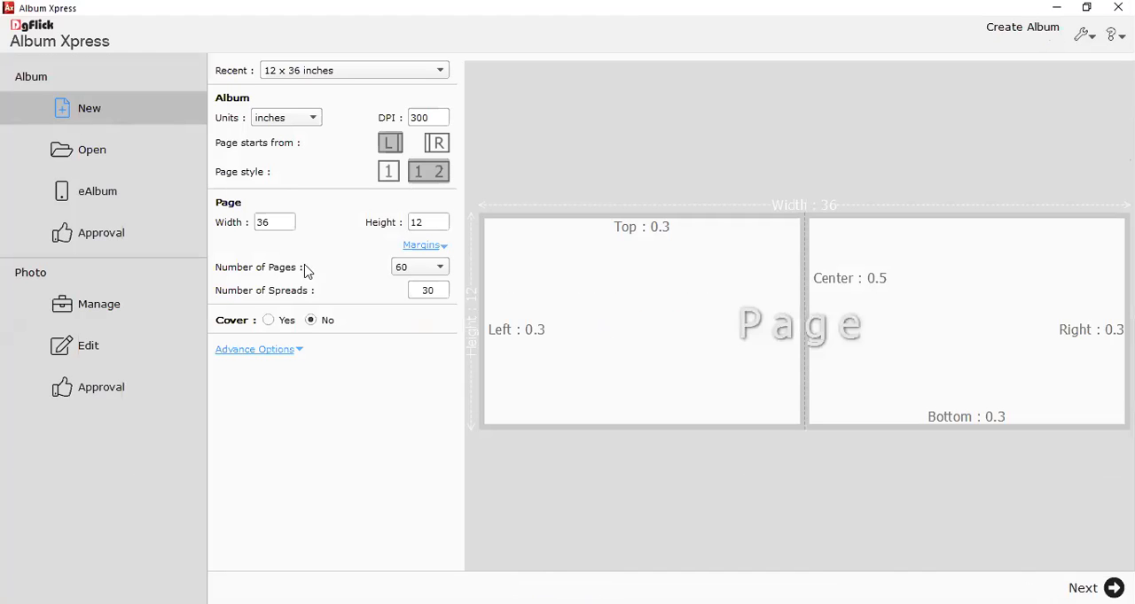
Review the page width, height, margins, number of pages and advanced options of the new album.
{"action": "left_click_drag", "start_coordinate": [276, 222], "coordinate": [230, 223]}
{"action": "left_click_drag", "start_coordinate": [432, 224], "coordinate": [385, 222]}
{"action": "left_click", "coordinate": [426, 247]}
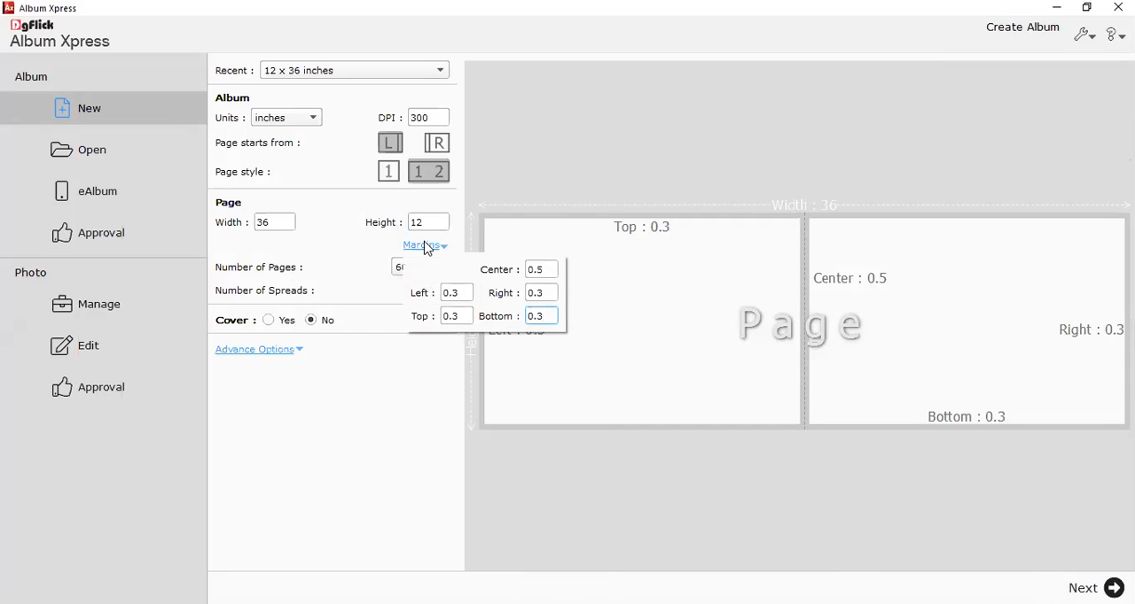
{"action": "left_click", "coordinate": [426, 248]}
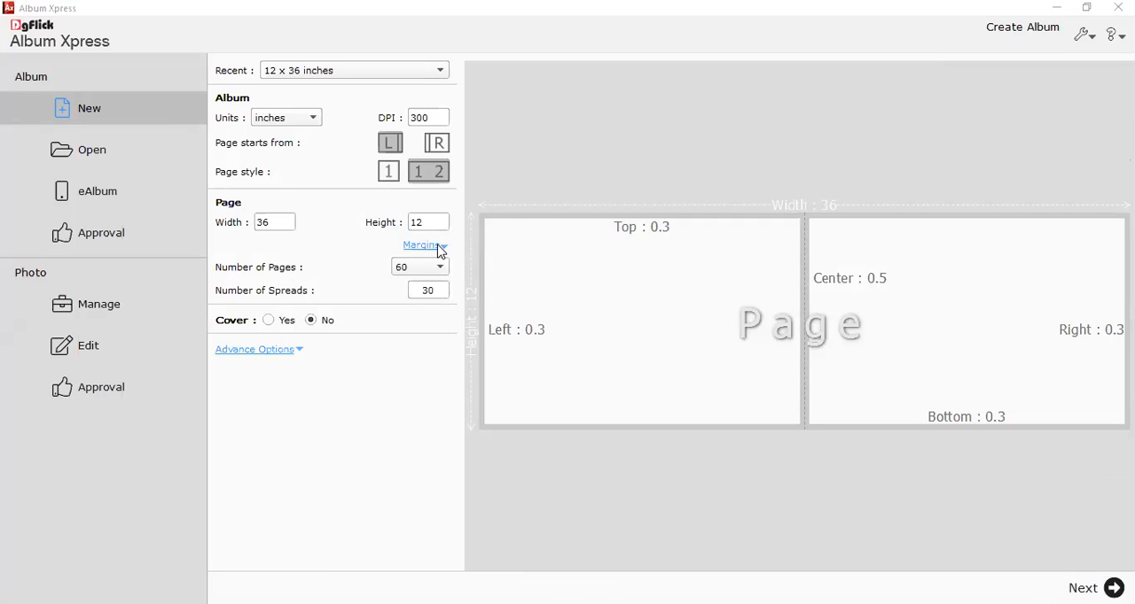
{"action": "left_click", "coordinate": [435, 267]}
{"action": "left_click", "coordinate": [435, 266]}
{"action": "left_click", "coordinate": [253, 351]}
{"action": "left_click", "coordinate": [275, 379]}
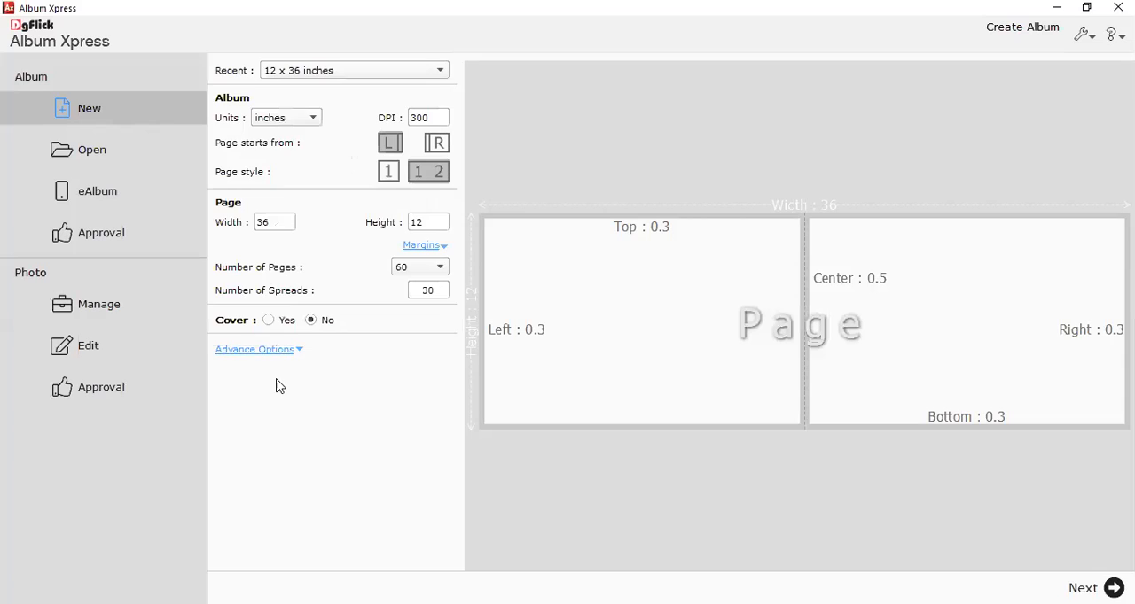
Add a cover to the album and examine its width and height settings.
{"action": "left_click", "coordinate": [269, 322]}
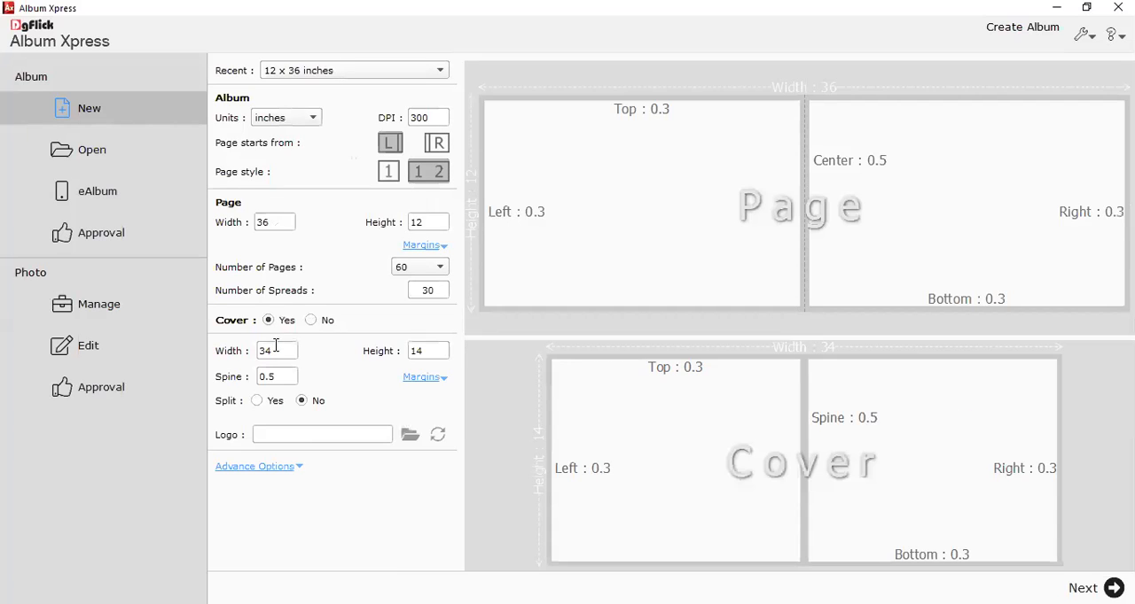
{"action": "left_click", "coordinate": [280, 348]}
{"action": "left_click_drag", "start_coordinate": [293, 352], "coordinate": [247, 354]}
{"action": "double_click", "coordinate": [426, 352]}
{"action": "left_click", "coordinate": [745, 37]}
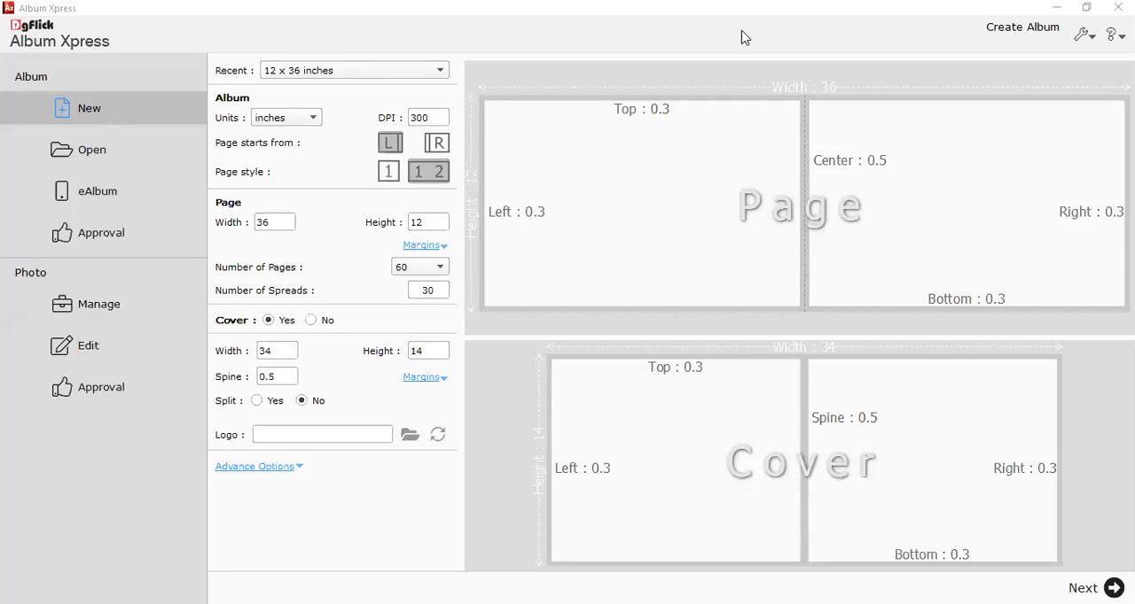
Set the cover width to 38 inches, leave the cover height at 14 inches, and continue to the creation modes.
{"action": "left_click", "coordinate": [277, 357]}
{"action": "left_click_drag", "start_coordinate": [280, 353], "coordinate": [240, 359]}
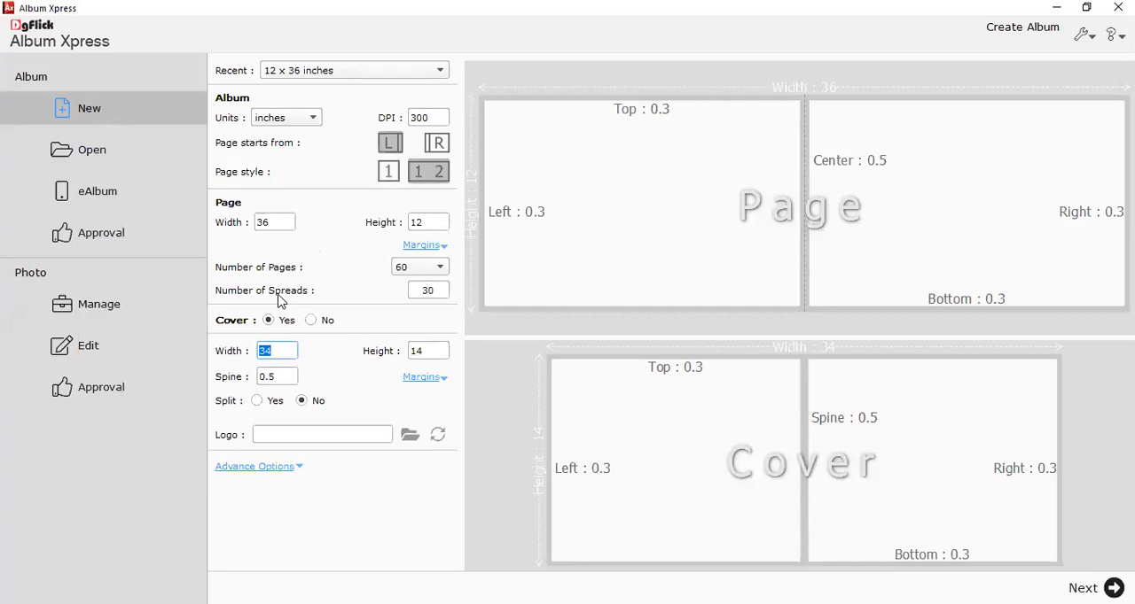
{"action": "type", "text": "38"}
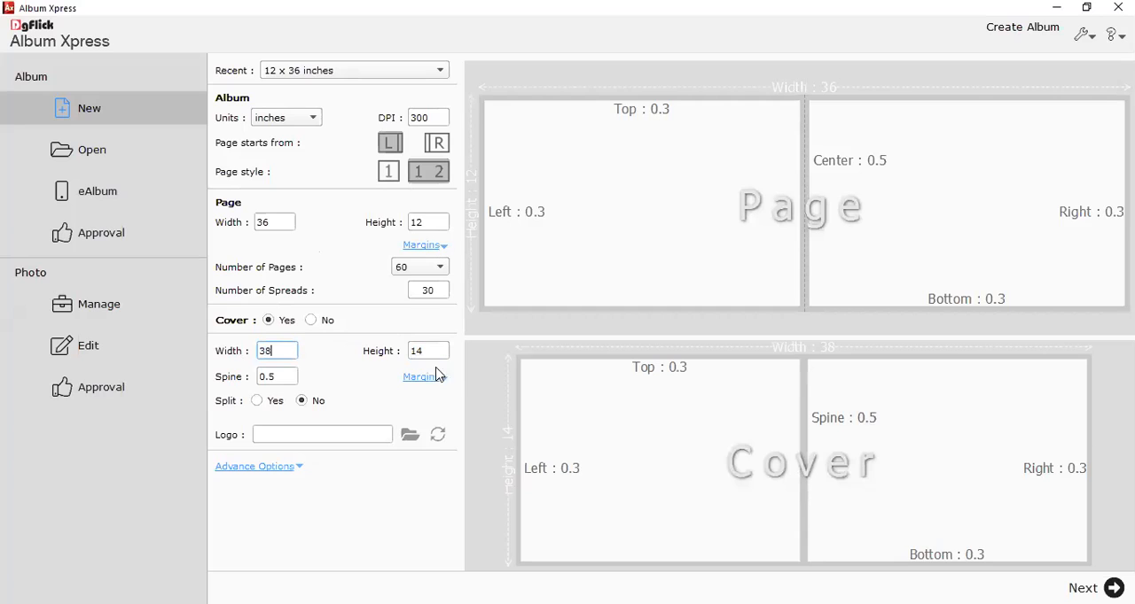
{"action": "key", "text": "Tab"}
{"action": "key", "text": "Tab"}
{"action": "left_click", "coordinate": [770, 470]}
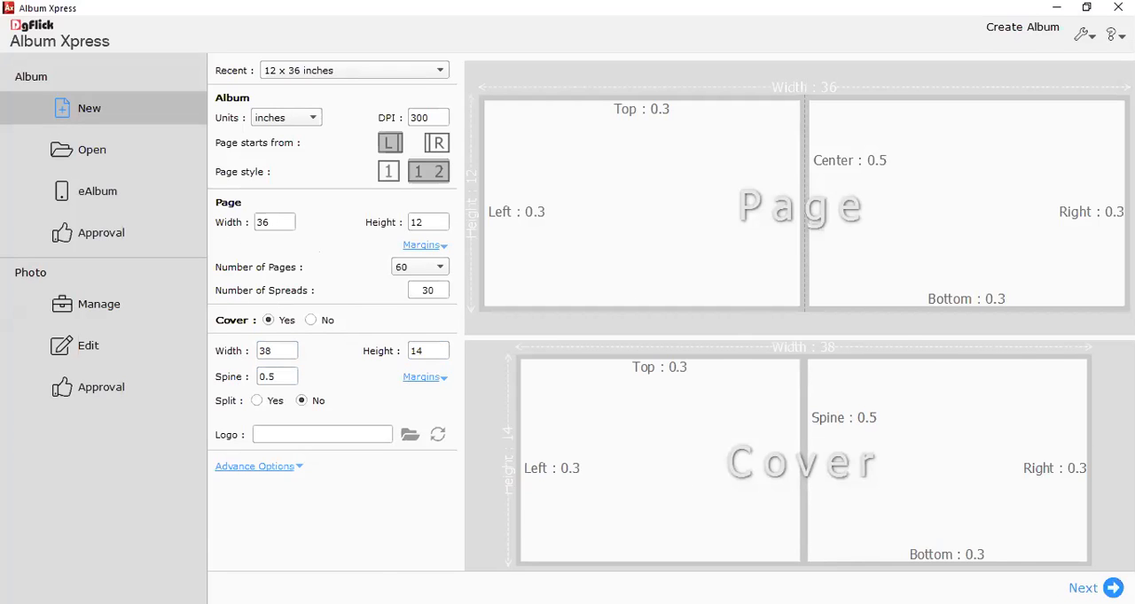
{"action": "left_click", "coordinate": [1112, 588]}
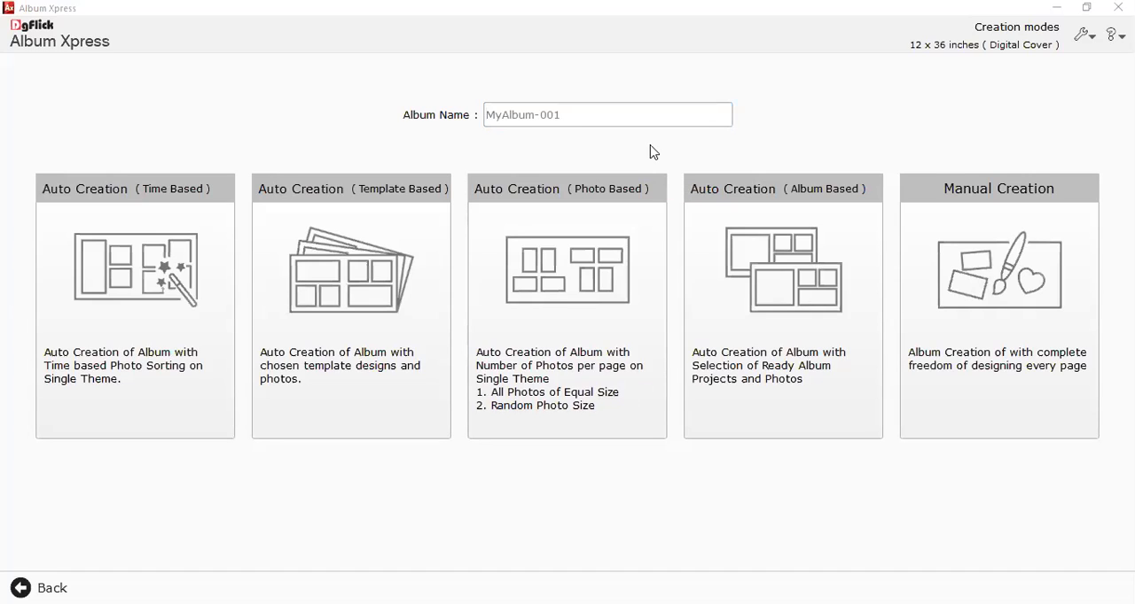
Name the album with the couple's names joined by "Weds" and the suffix _01.
{"action": "left_click", "coordinate": [547, 118]}
{"action": "left_click", "coordinate": [520, 116]}
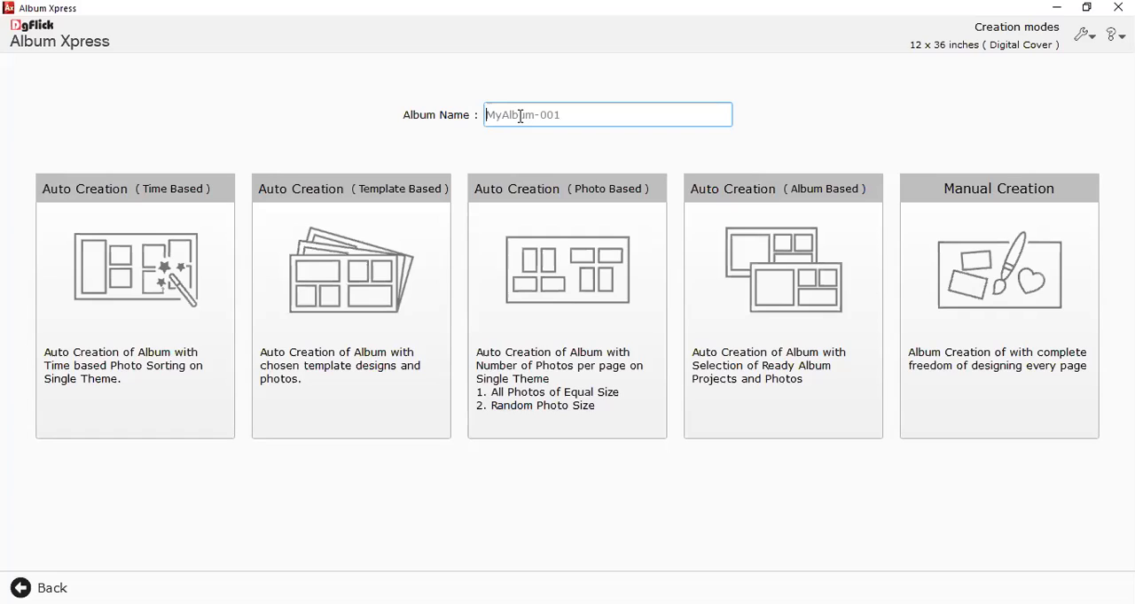
{"action": "type", "text": "Rajesh Weds Rani"}
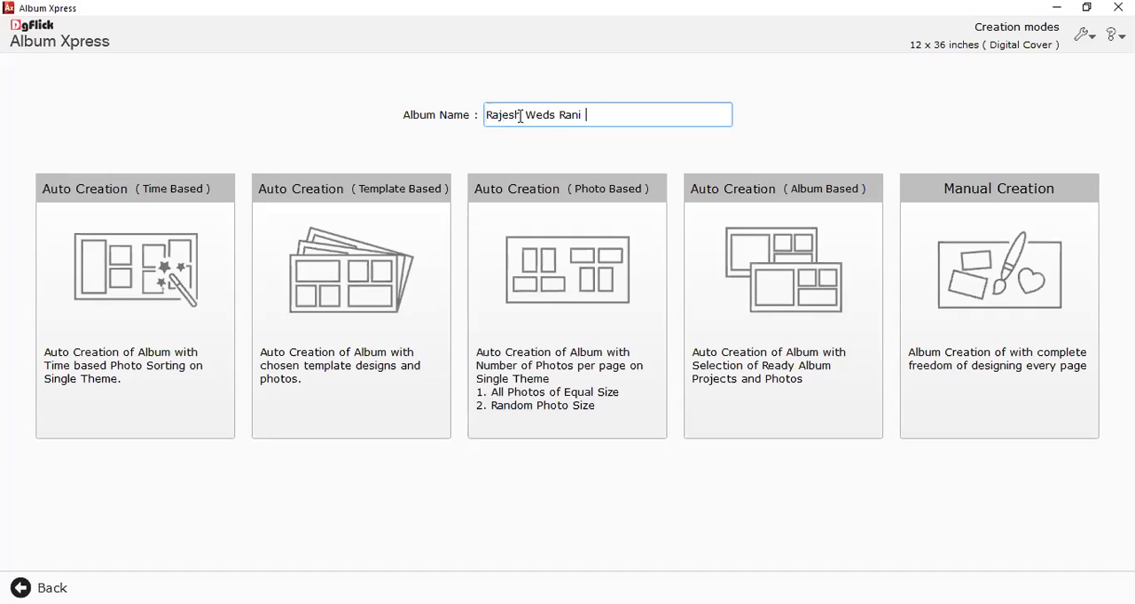
{"action": "type", "text": "_01"}
{"action": "left_click_drag", "start_coordinate": [620, 116], "coordinate": [465, 118]}
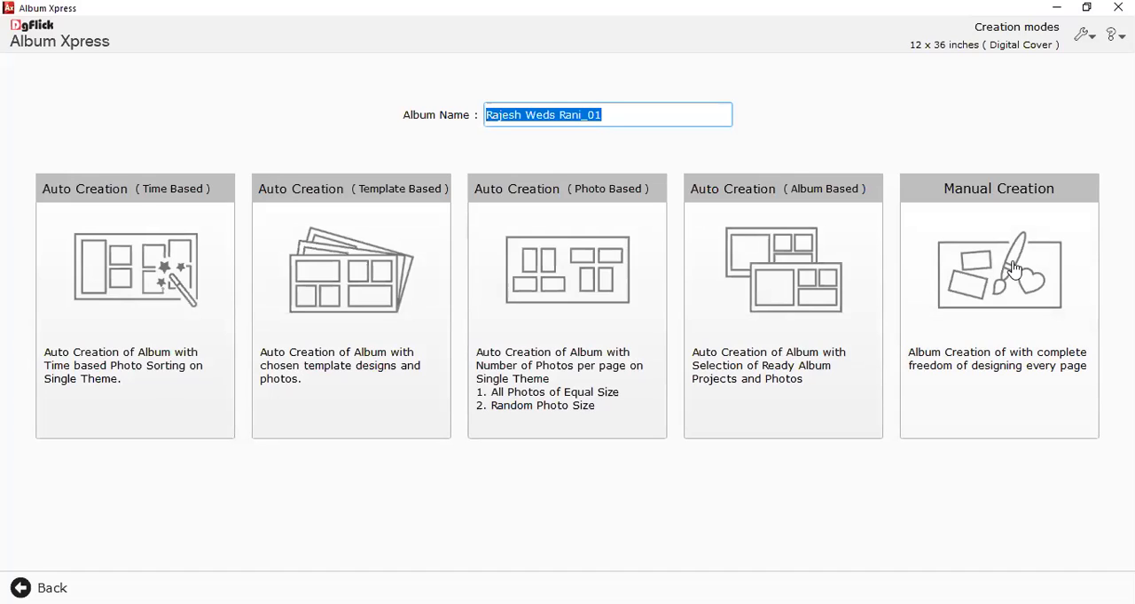
{"action": "left_click", "coordinate": [610, 115]}
Start manual creation of the album and delete the default title texts from the cover's spine and front.
{"action": "left_click", "coordinate": [990, 352]}
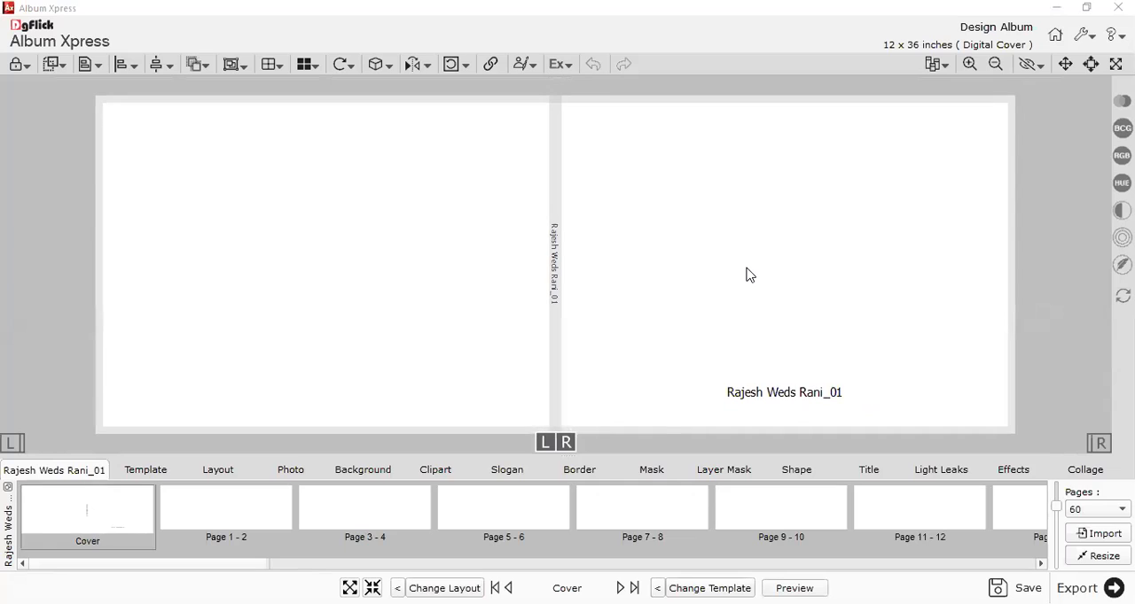
{"action": "key", "text": "Delete"}
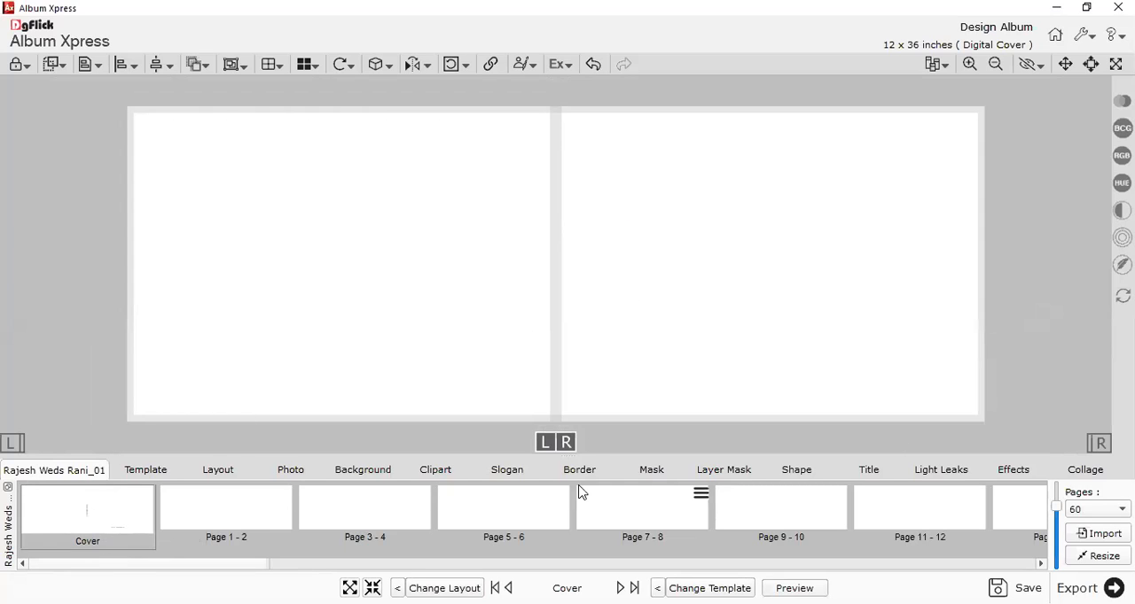
Enlarge the thumbnail area, browse the album from the cover to the last spread, and restore the area's size.
{"action": "left_click_drag", "start_coordinate": [567, 459], "coordinate": [547, 247]}
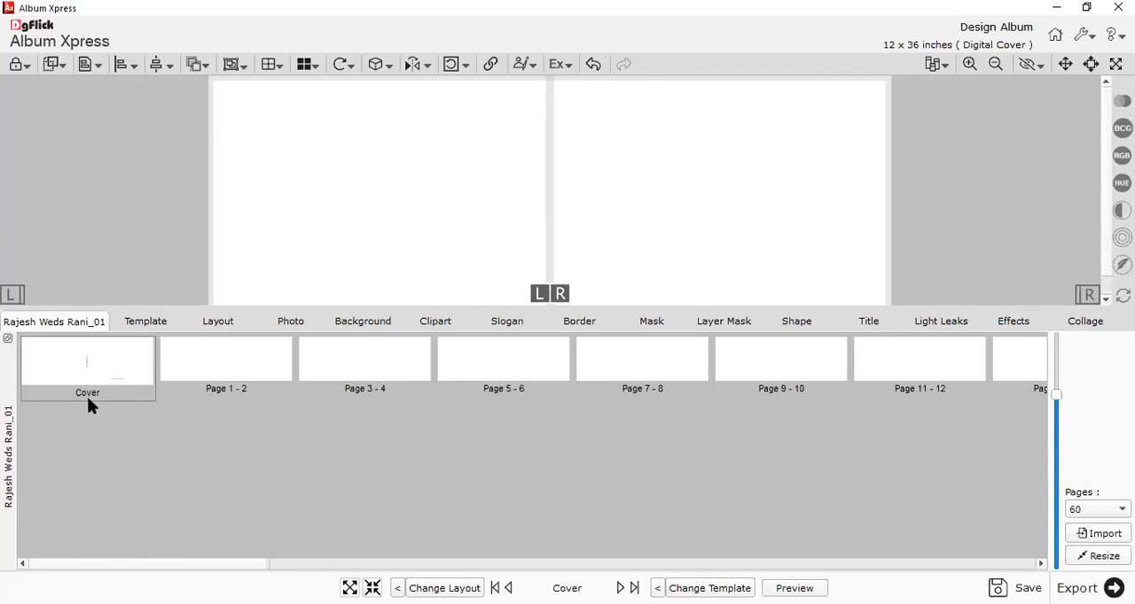
{"action": "left_click", "coordinate": [224, 364]}
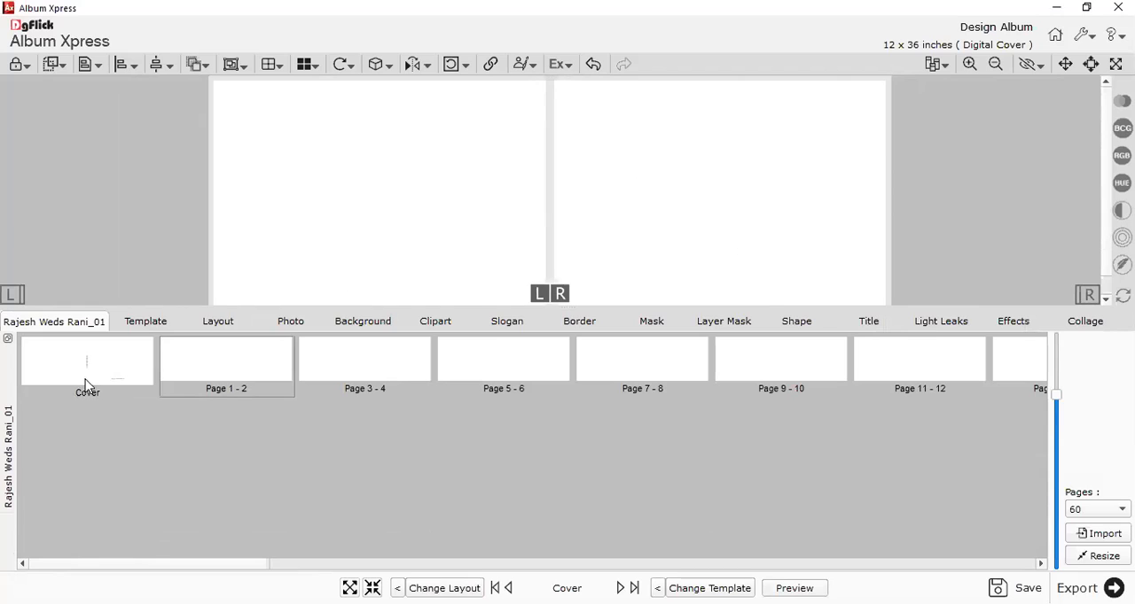
{"action": "left_click", "coordinate": [390, 363]}
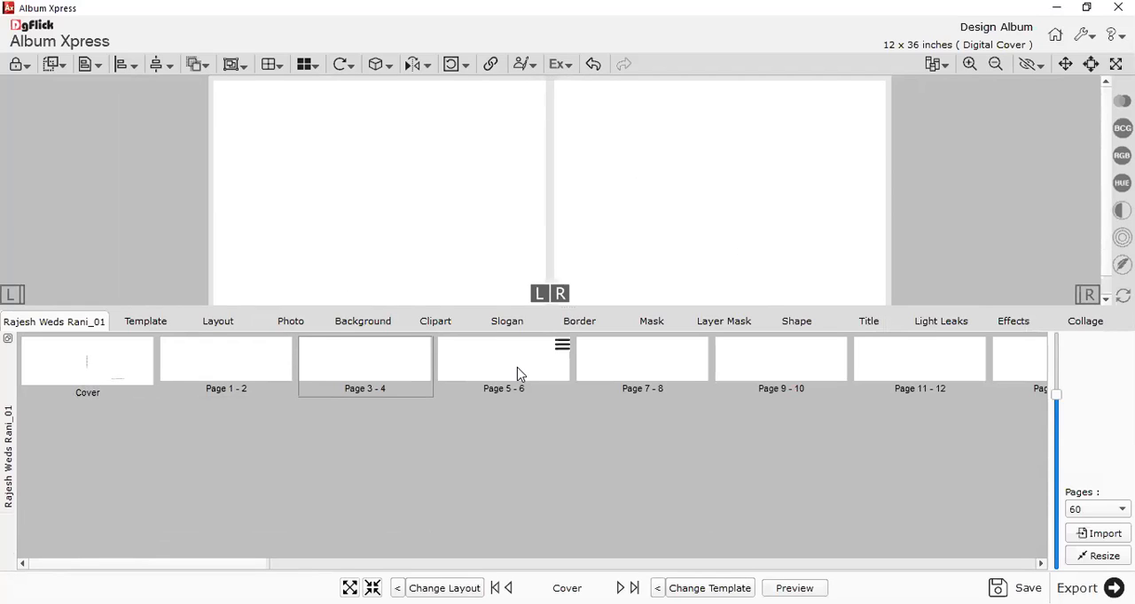
{"action": "left_click", "coordinate": [520, 374]}
{"action": "left_click", "coordinate": [647, 371]}
{"action": "left_click", "coordinate": [789, 372]}
{"action": "left_click", "coordinate": [966, 364]}
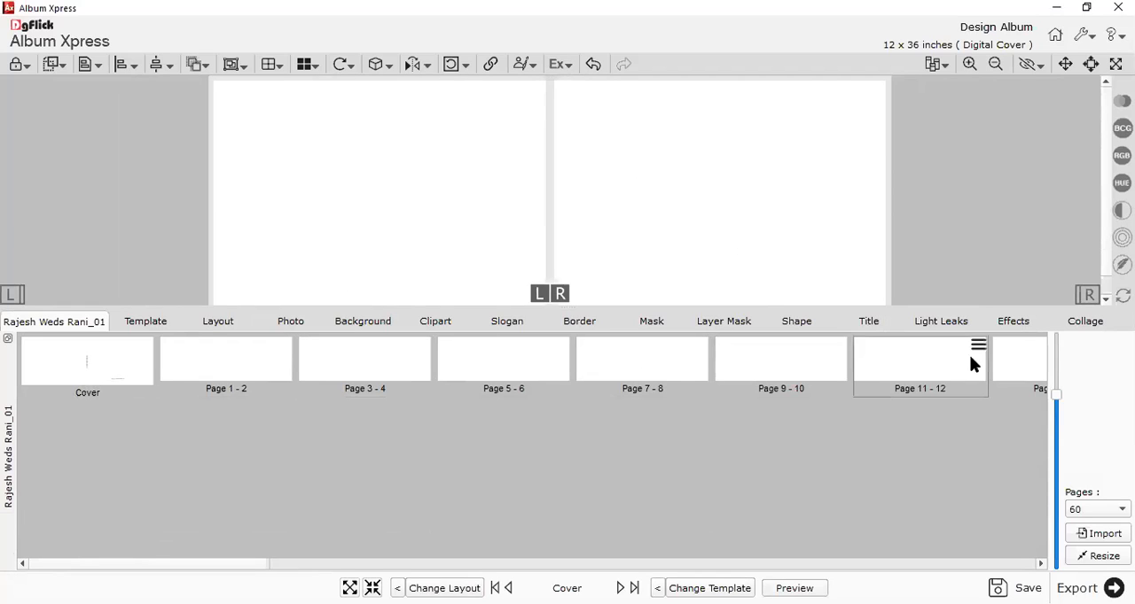
{"action": "left_click_drag", "start_coordinate": [276, 566], "coordinate": [1044, 572]}
{"action": "left_click", "coordinate": [965, 368]}
{"action": "left_click_drag", "start_coordinate": [890, 574], "coordinate": [89, 571]}
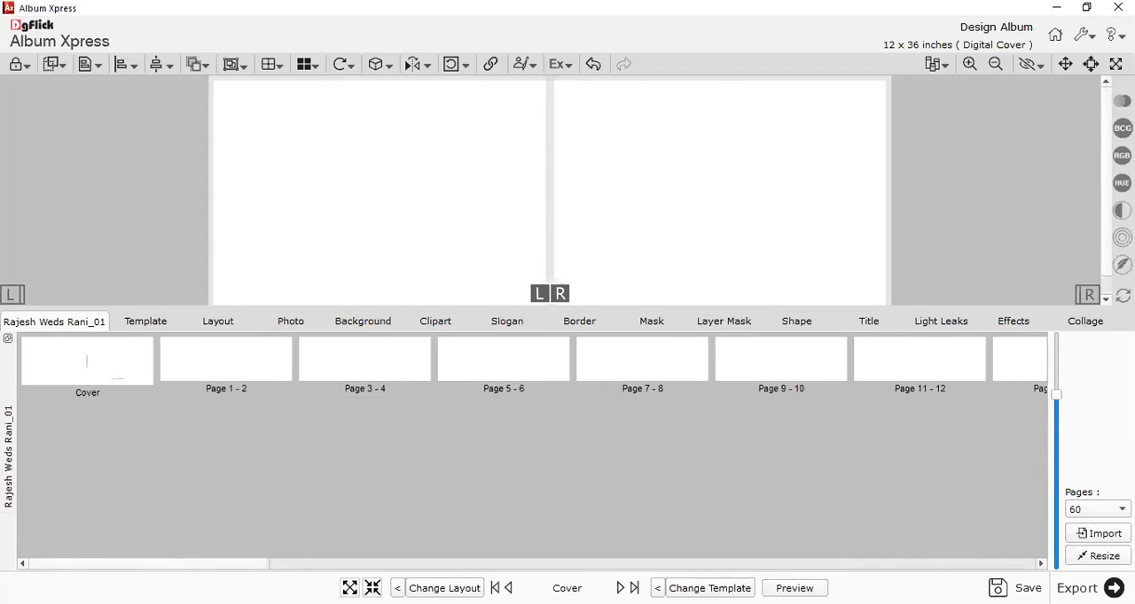
{"action": "left_click_drag", "start_coordinate": [568, 306], "coordinate": [529, 498]}
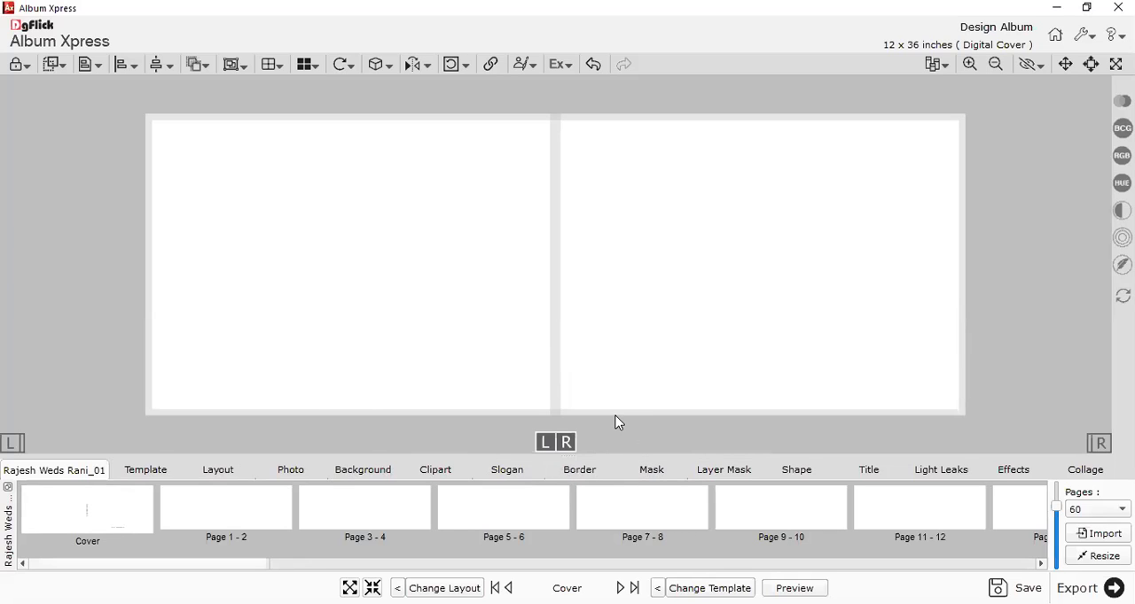
{"action": "scroll", "coordinate": [574, 316], "scroll_direction": "down", "scroll_amount": 1}
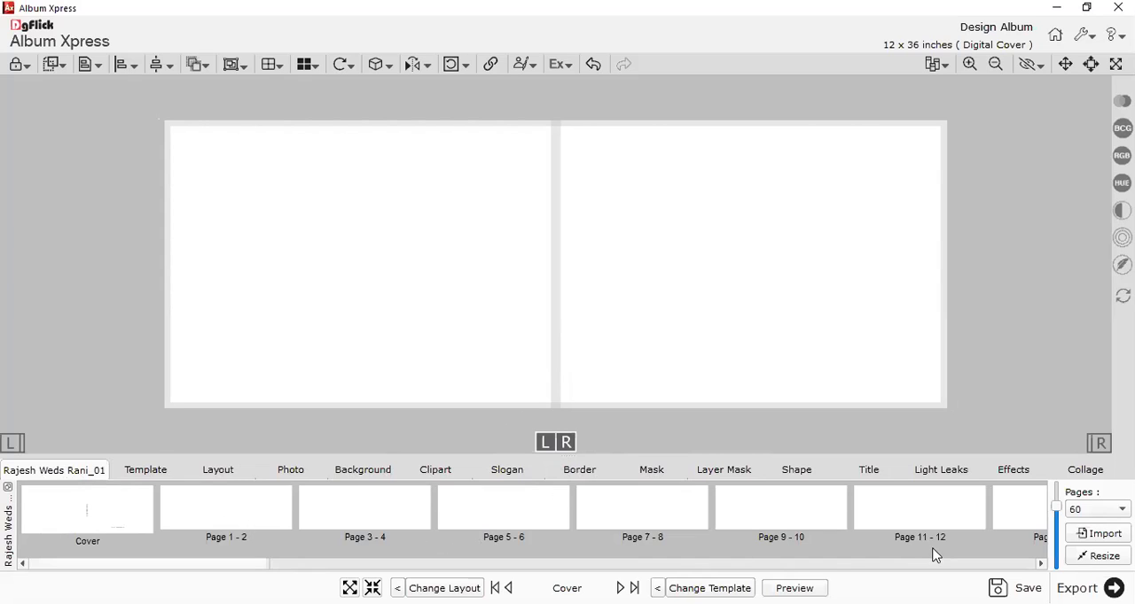
{"action": "left_click", "coordinate": [258, 521]}
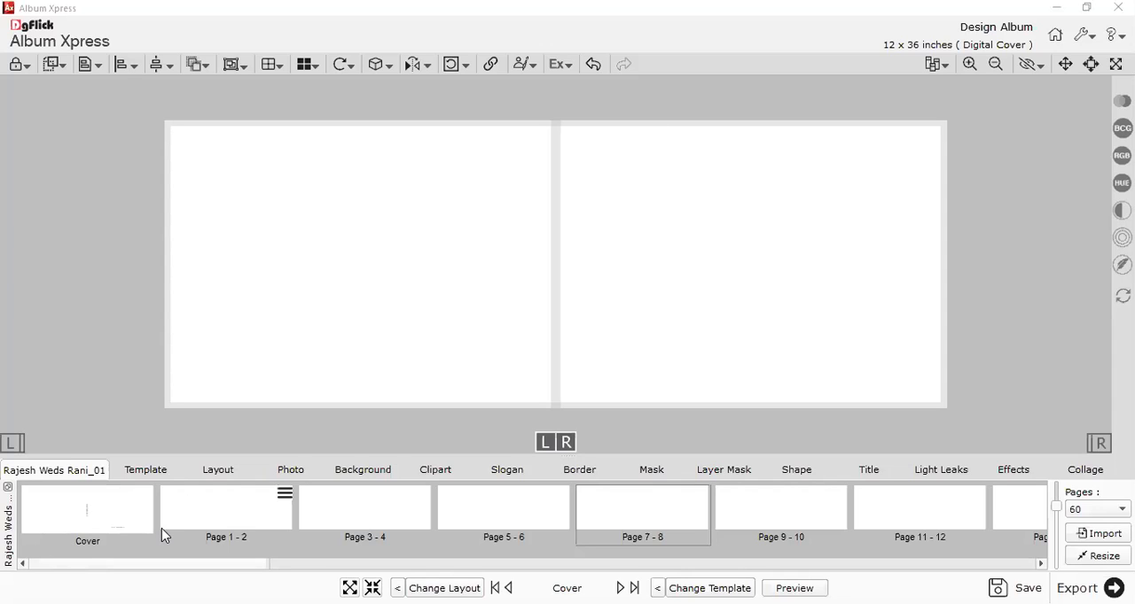
Browse the 06 Photo templates in the Others category and look through the available template categories.
{"action": "left_click", "coordinate": [174, 471]}
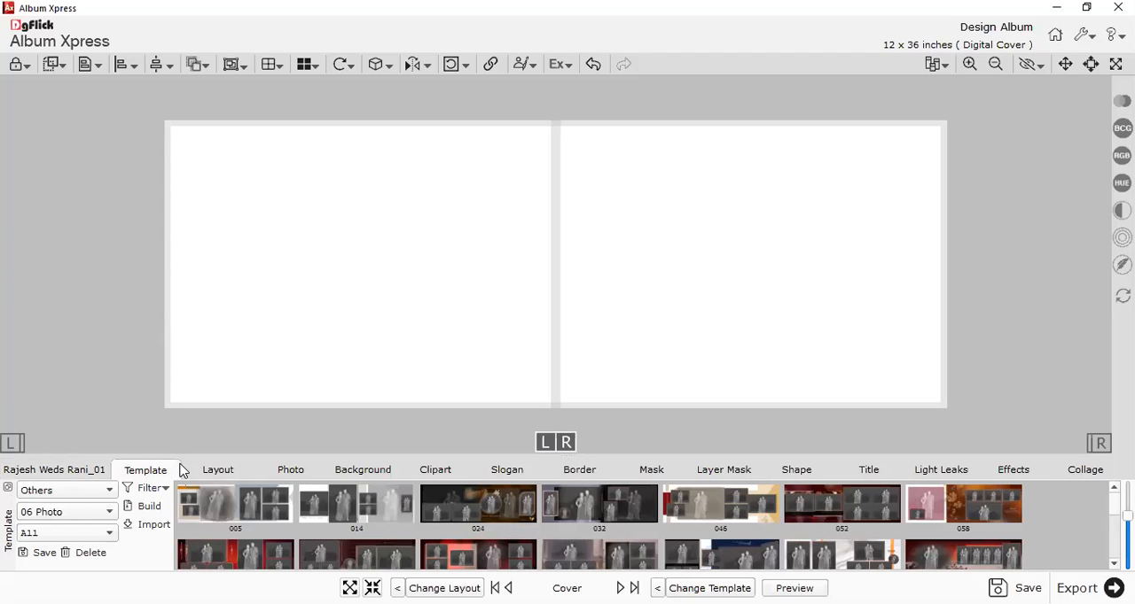
{"action": "scroll", "coordinate": [362, 531], "scroll_direction": "down", "scroll_amount": 2}
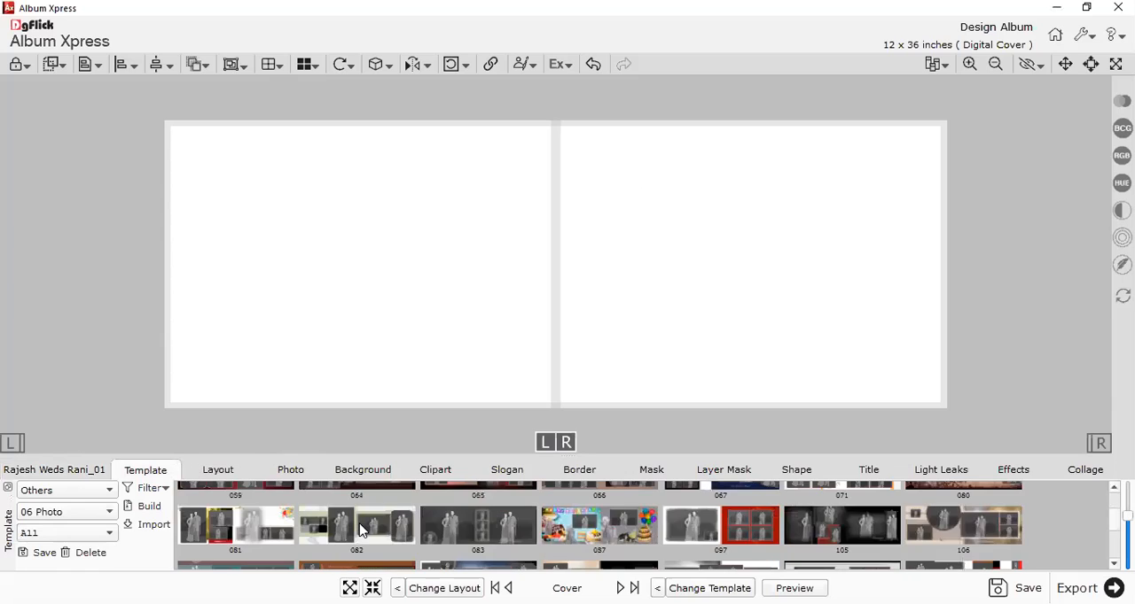
{"action": "left_click", "coordinate": [49, 492]}
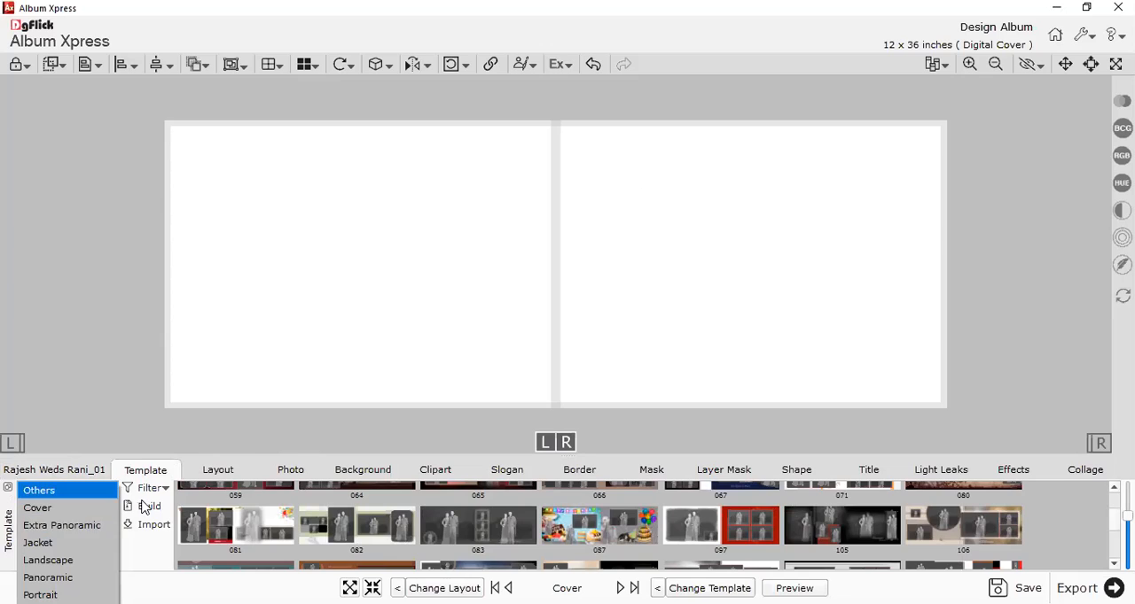
{"action": "left_click", "coordinate": [267, 526]}
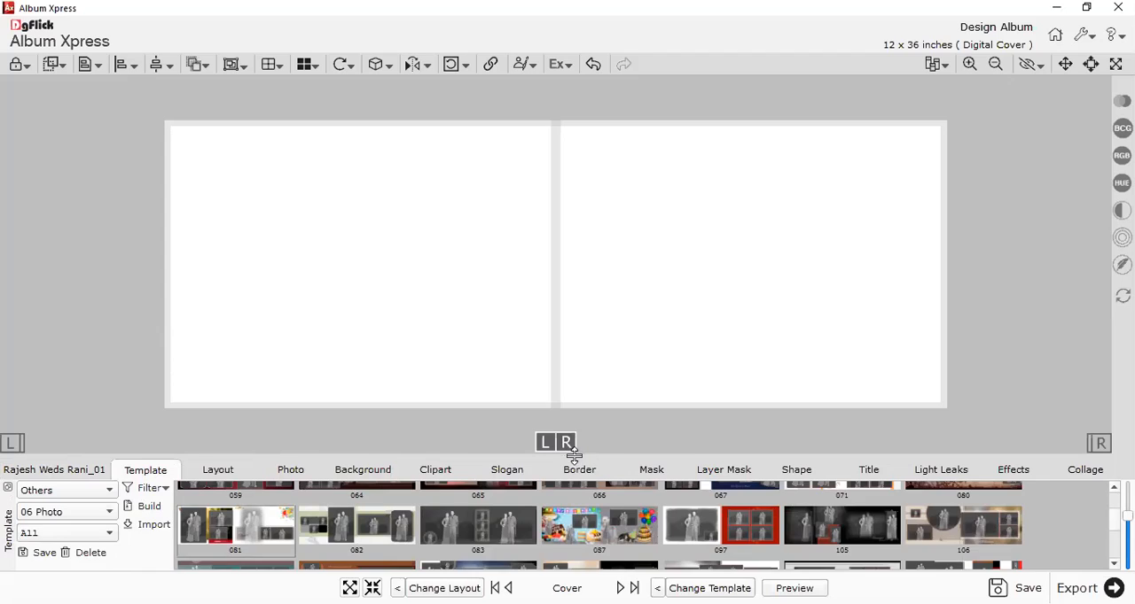
Enlarge the thumbnail area slightly and look through the photo-count options for the Extra Panoramic layouts.
{"action": "left_click_drag", "start_coordinate": [572, 457], "coordinate": [572, 421]}
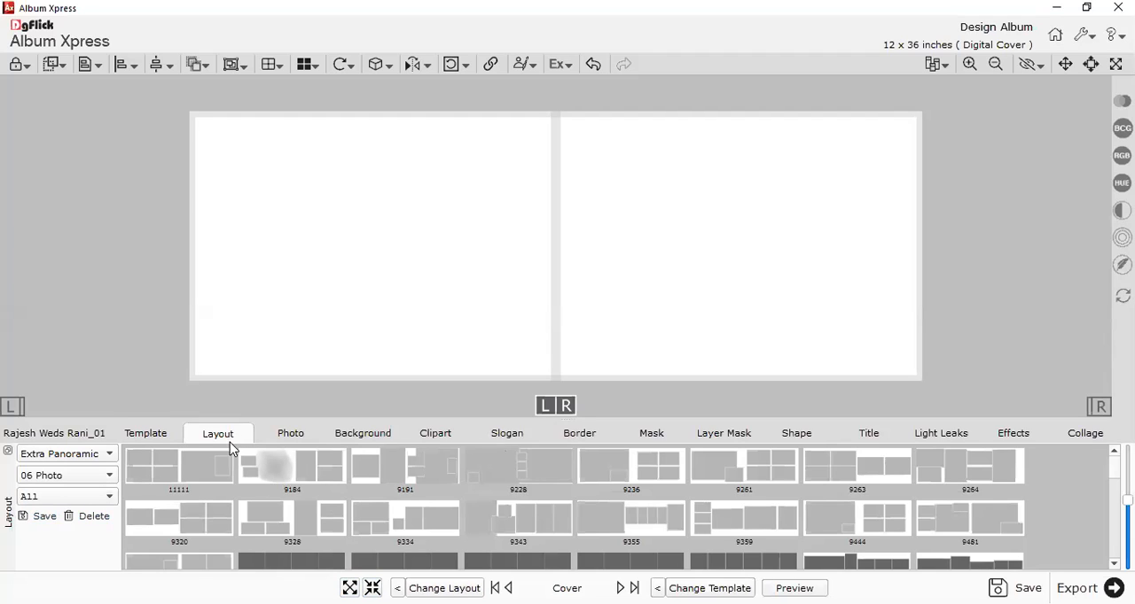
{"action": "left_click", "coordinate": [94, 477]}
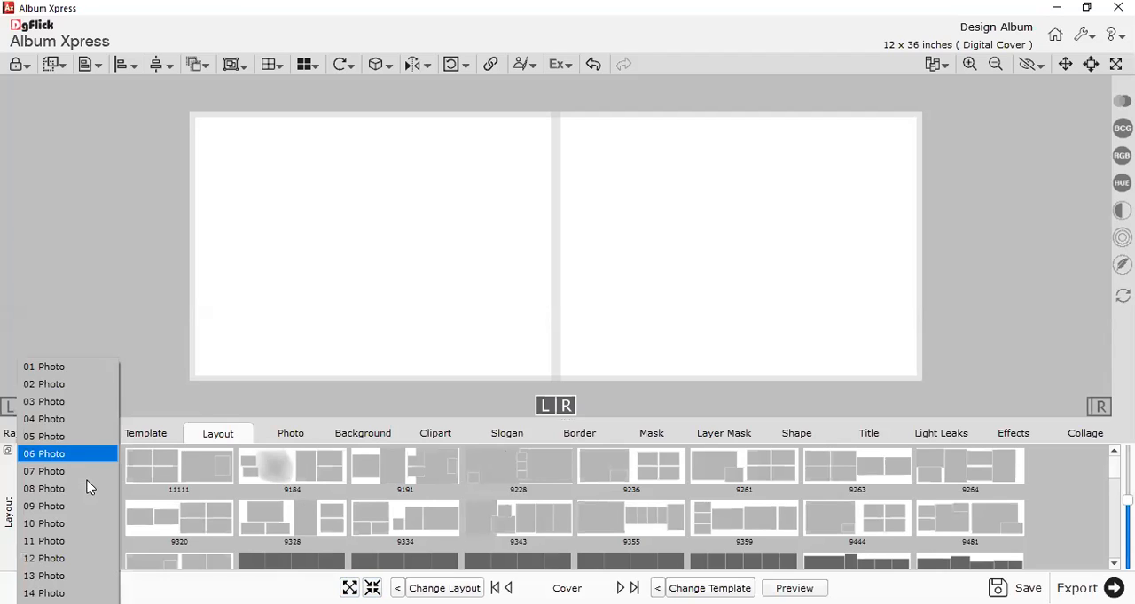
{"action": "left_click", "coordinate": [186, 358]}
Start browsing for a photo folder and open DEMO MATERIals on Local Disk (E:).
{"action": "left_click", "coordinate": [291, 433]}
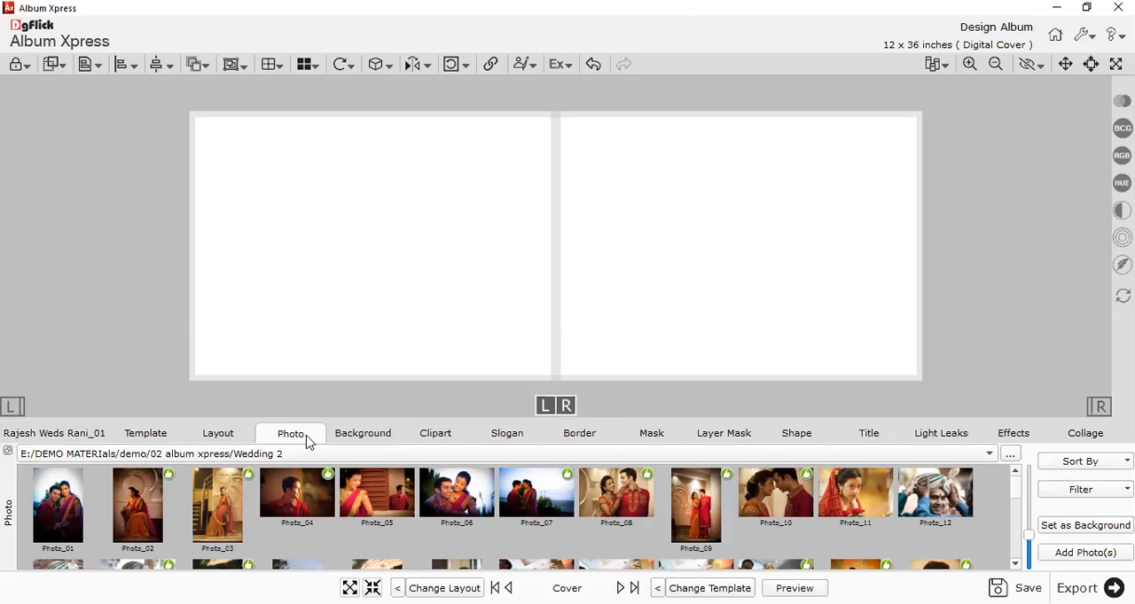
{"action": "left_click", "coordinate": [1010, 457]}
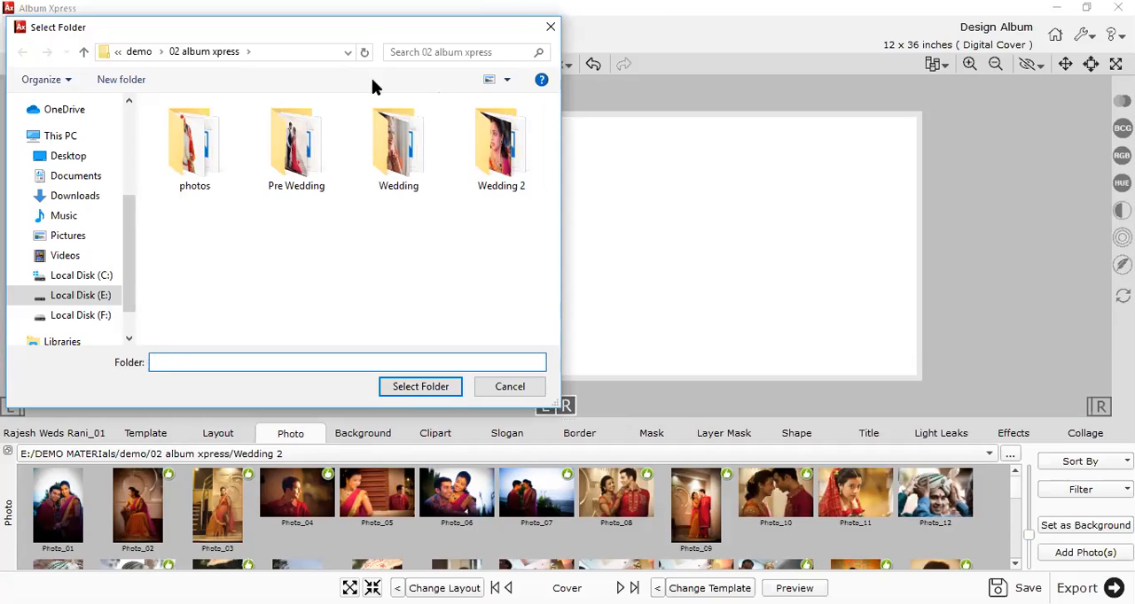
{"action": "left_click_drag", "start_coordinate": [362, 21], "coordinate": [615, 85]}
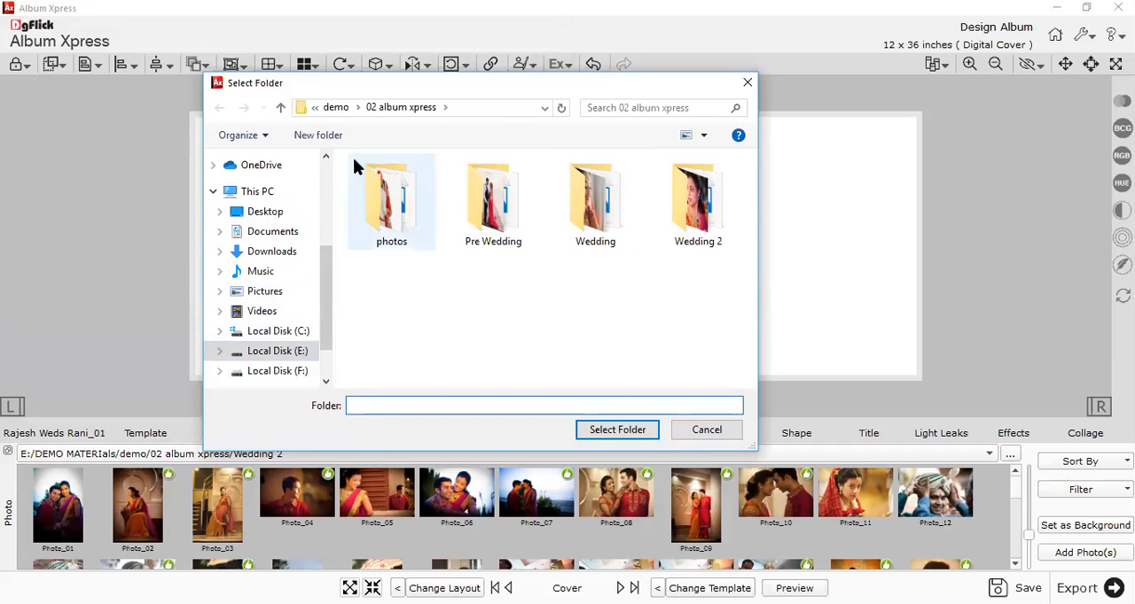
{"action": "left_click", "coordinate": [336, 107]}
{"action": "left_click", "coordinate": [366, 107]}
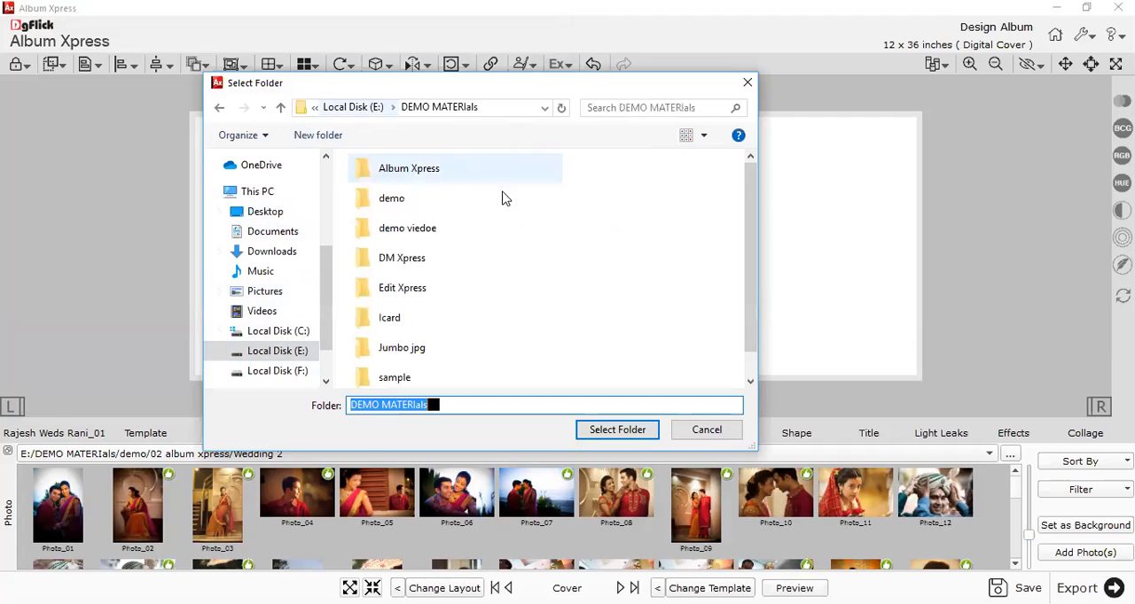
{"action": "left_click", "coordinate": [293, 351]}
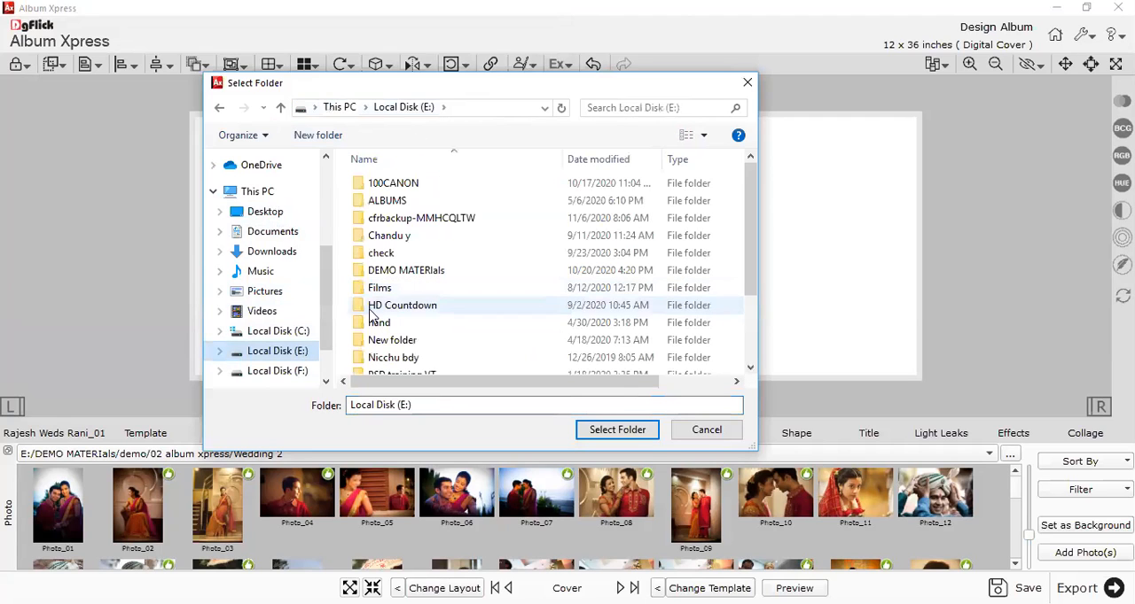
{"action": "double_click", "coordinate": [396, 270]}
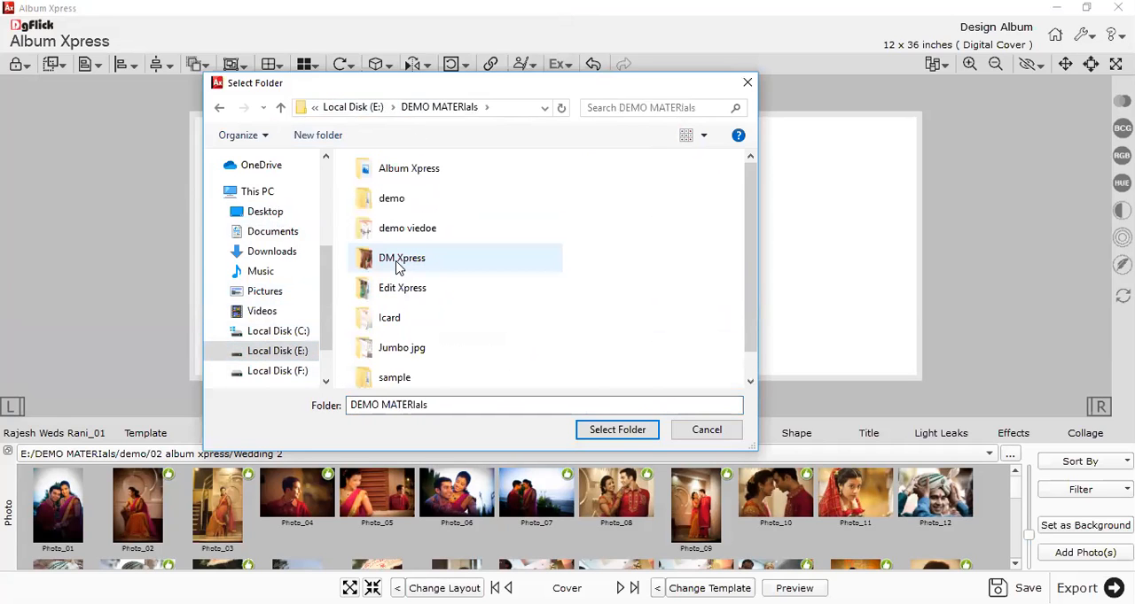
Look through the subfolders of DEMO MATERIals, including demo, sample and Album Xpress, for album photos.
{"action": "double_click", "coordinate": [408, 210]}
{"action": "key", "text": "BackSpace"}
{"action": "scroll", "coordinate": [431, 295], "scroll_direction": "down", "scroll_amount": 1}
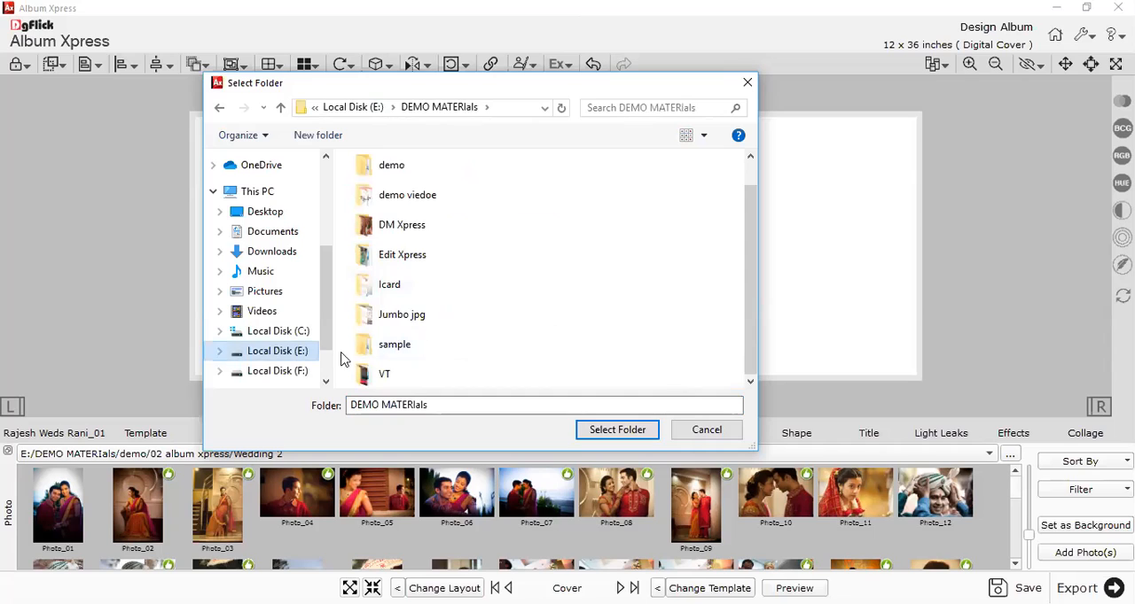
{"action": "scroll", "coordinate": [446, 335], "scroll_direction": "up", "scroll_amount": 1}
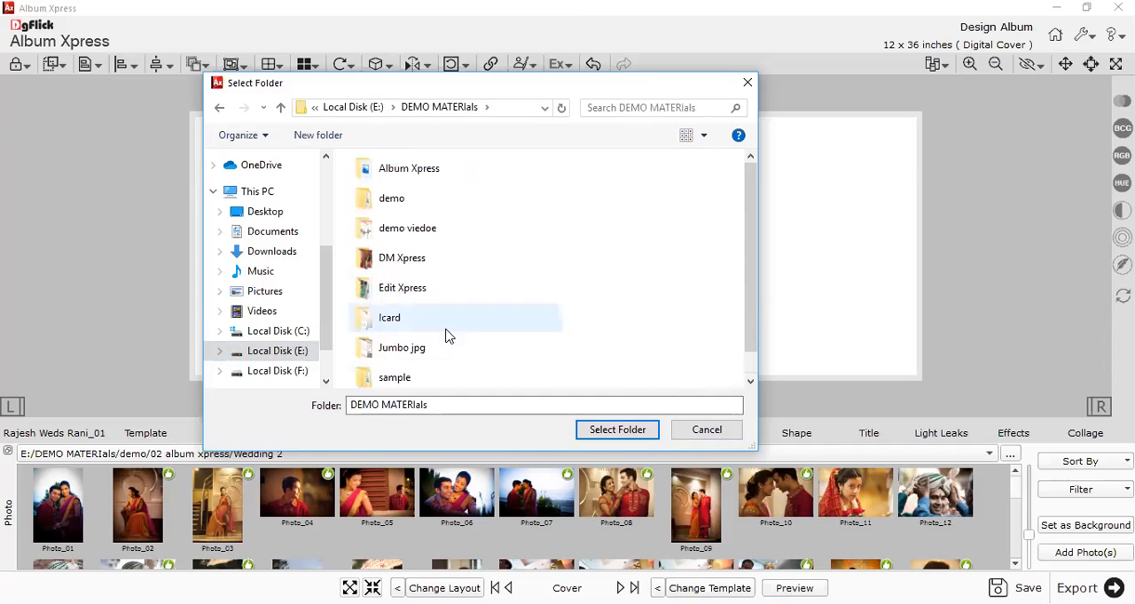
{"action": "double_click", "coordinate": [389, 178]}
{"action": "double_click", "coordinate": [399, 203]}
{"action": "key", "text": "BackSpace"}
{"action": "key", "text": "BackSpace"}
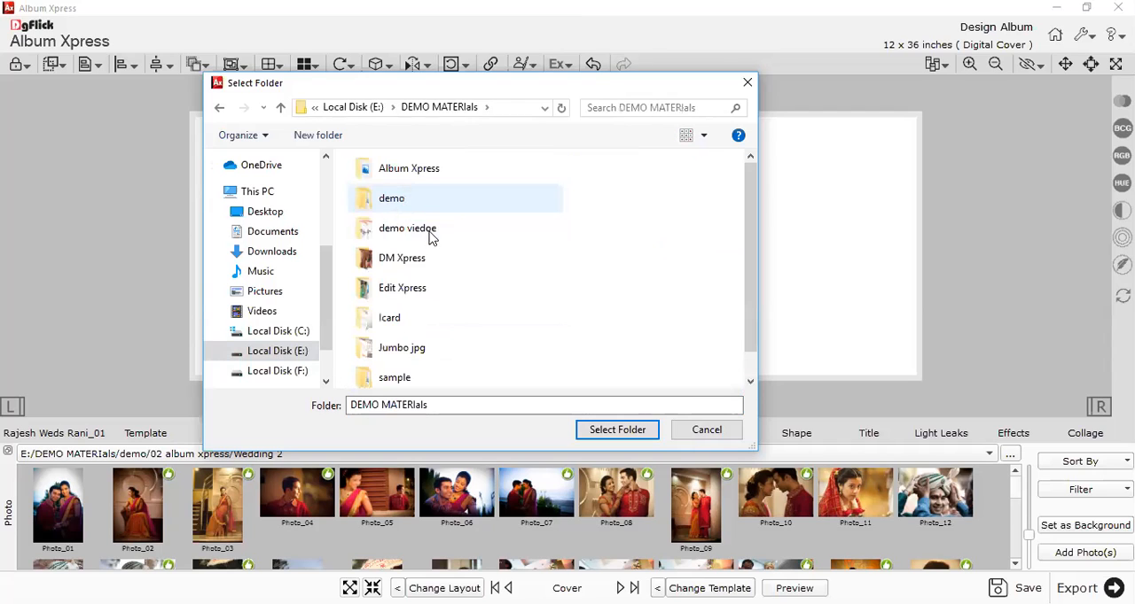
{"action": "scroll", "coordinate": [424, 345], "scroll_direction": "down", "scroll_amount": 1}
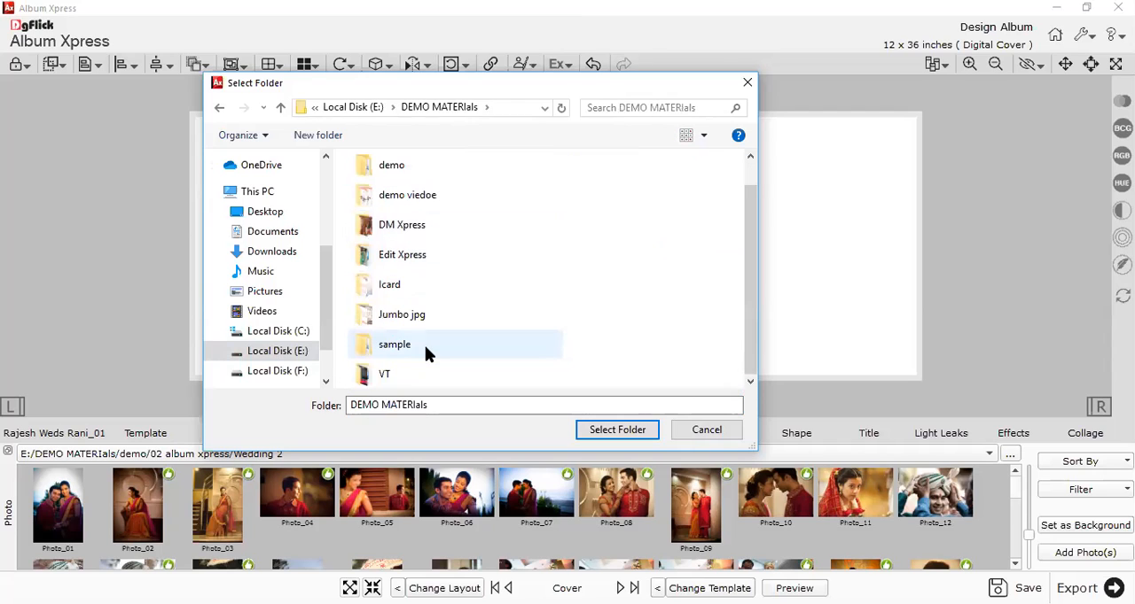
{"action": "double_click", "coordinate": [417, 344]}
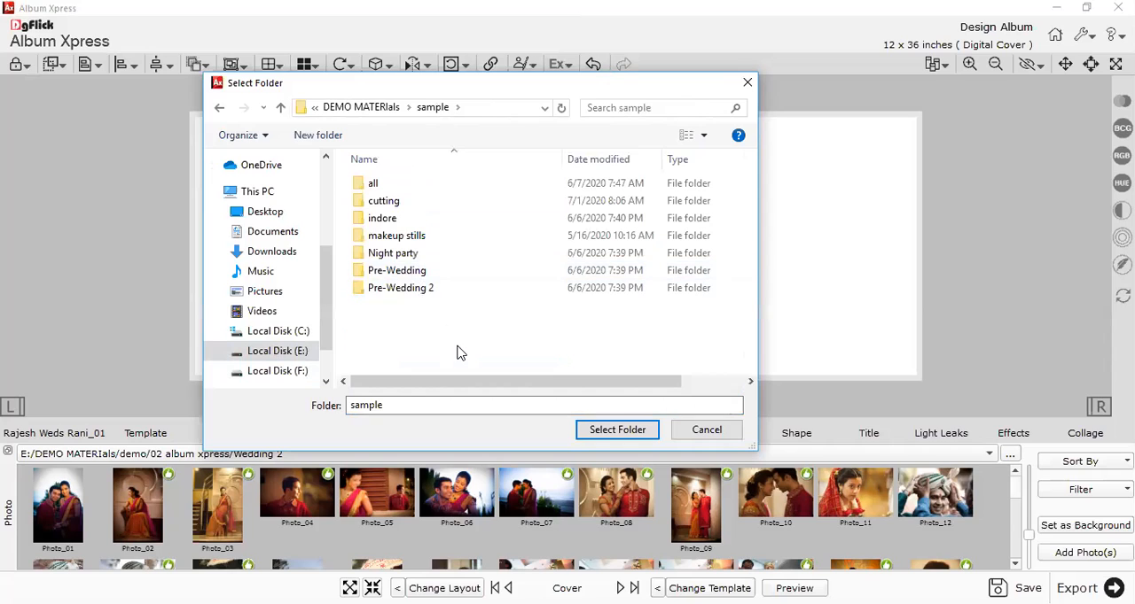
{"action": "key", "text": "BackSpace"}
{"action": "double_click", "coordinate": [403, 168]}
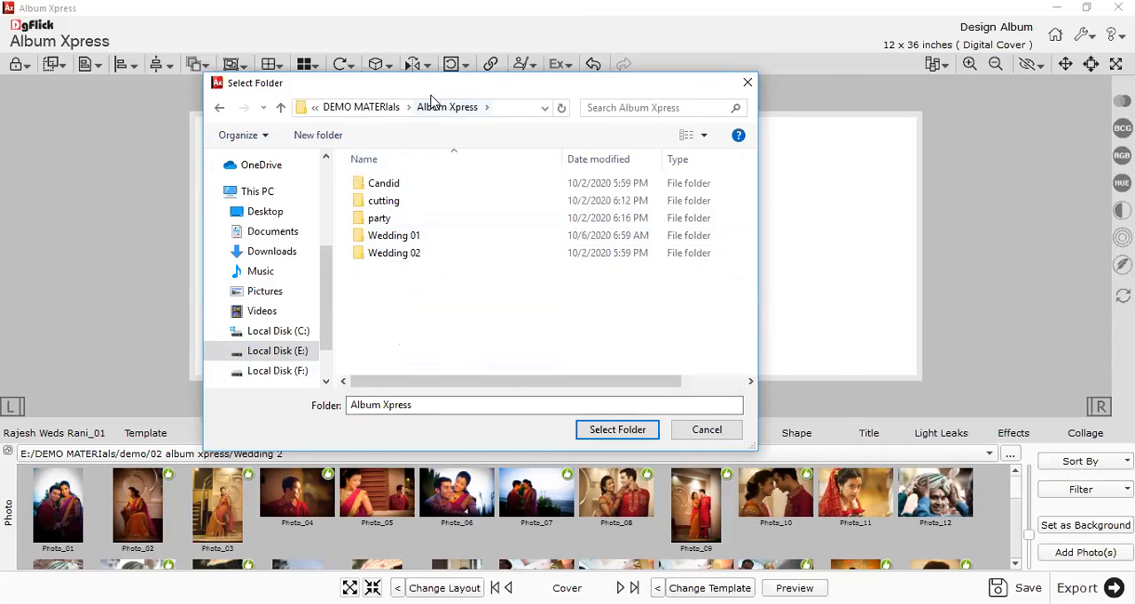
{"action": "left_click_drag", "start_coordinate": [431, 89], "coordinate": [508, 77]}
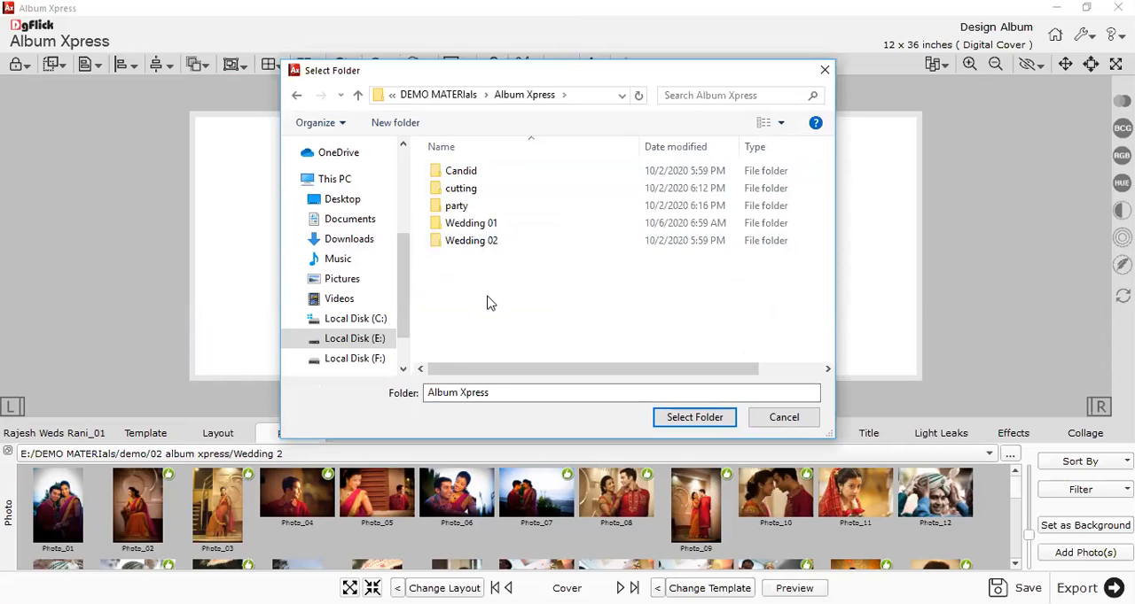
Open 02 album xpress inside demo and check its photos, Pre Wedding, Wedding and Wedding 2 folders.
{"action": "key", "text": "alt+Up"}
{"action": "double_click", "coordinate": [468, 188]}
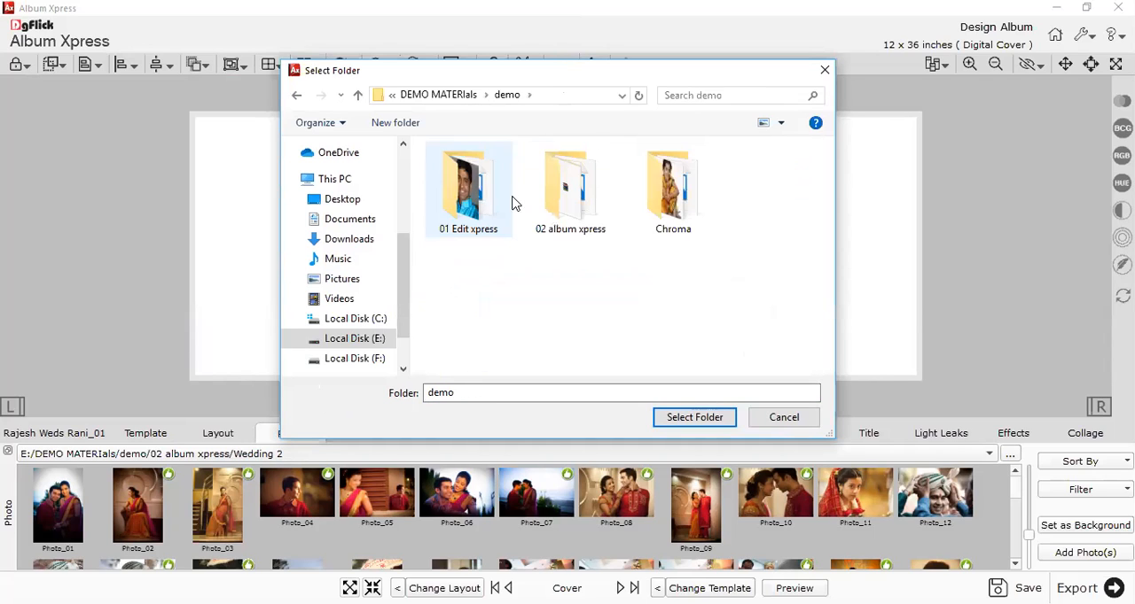
{"action": "double_click", "coordinate": [568, 222]}
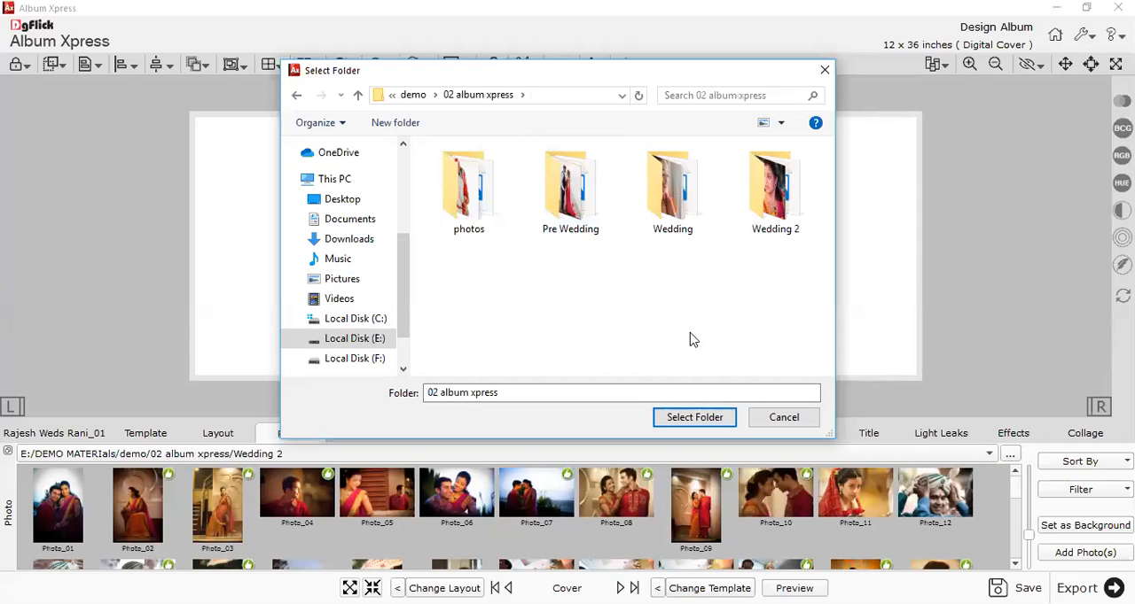
{"action": "left_click", "coordinate": [474, 208]}
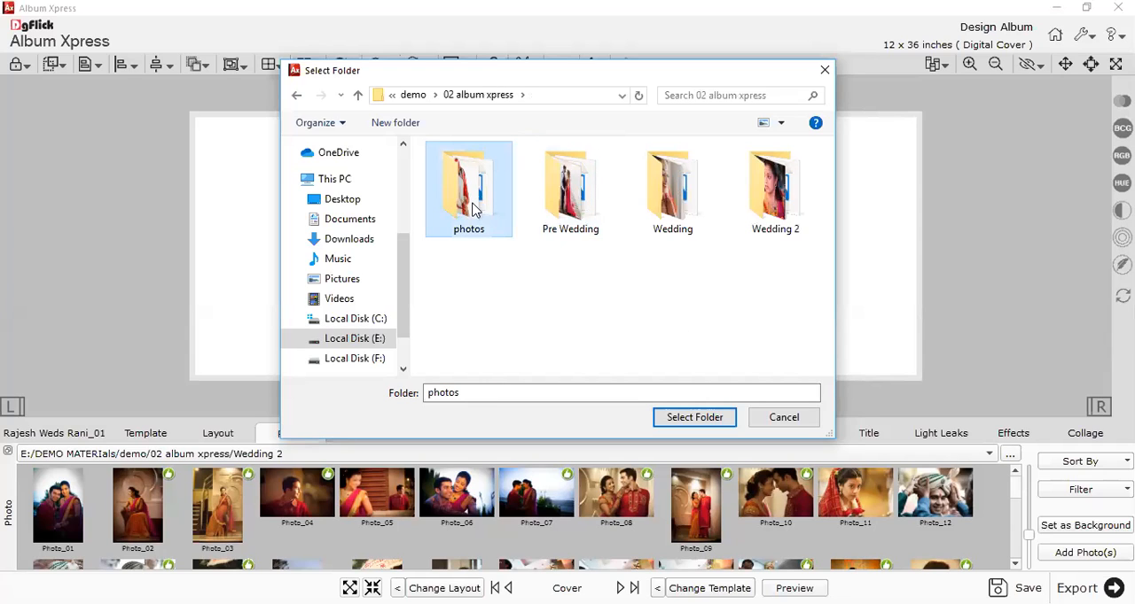
{"action": "left_click", "coordinate": [586, 221]}
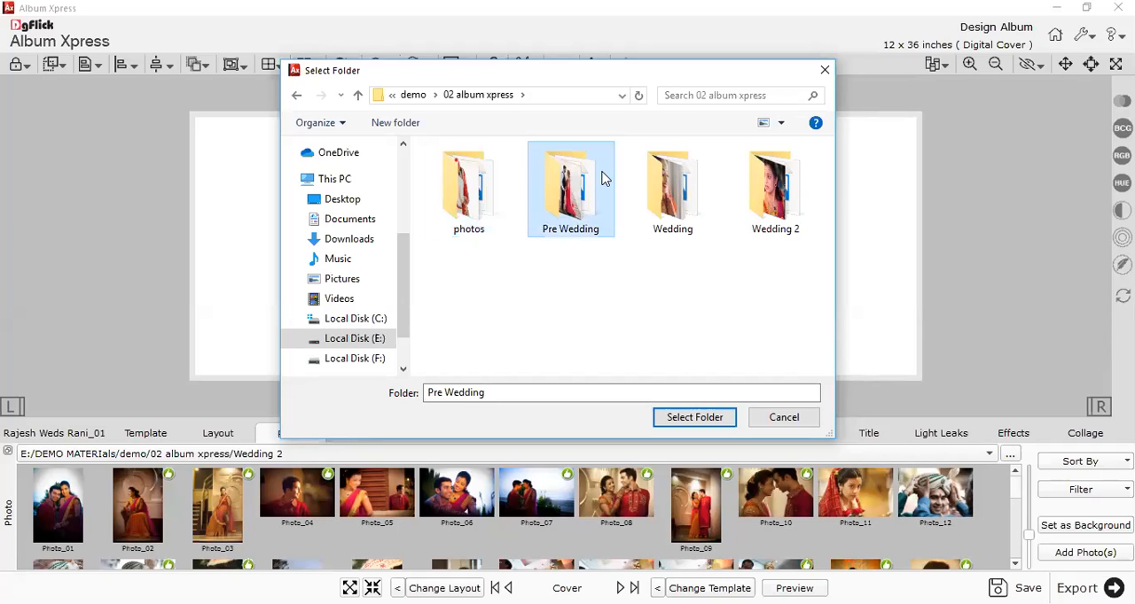
{"action": "left_click", "coordinate": [677, 229]}
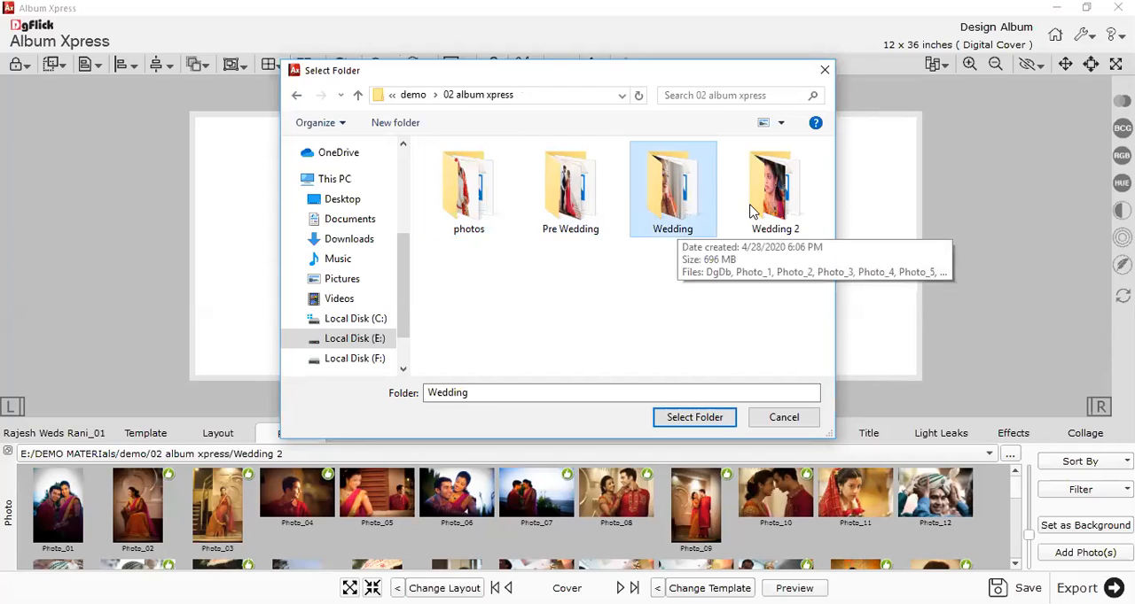
{"action": "left_click", "coordinate": [773, 222]}
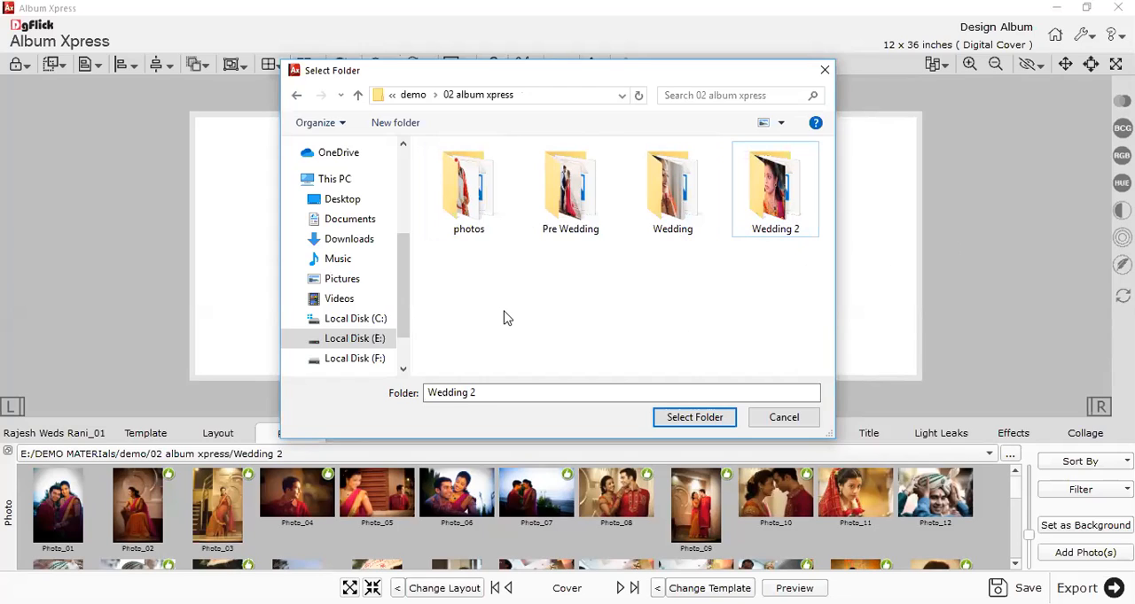
Load the 02 album xpress folder inside demo as the photo source.
{"action": "left_click", "coordinate": [413, 95]}
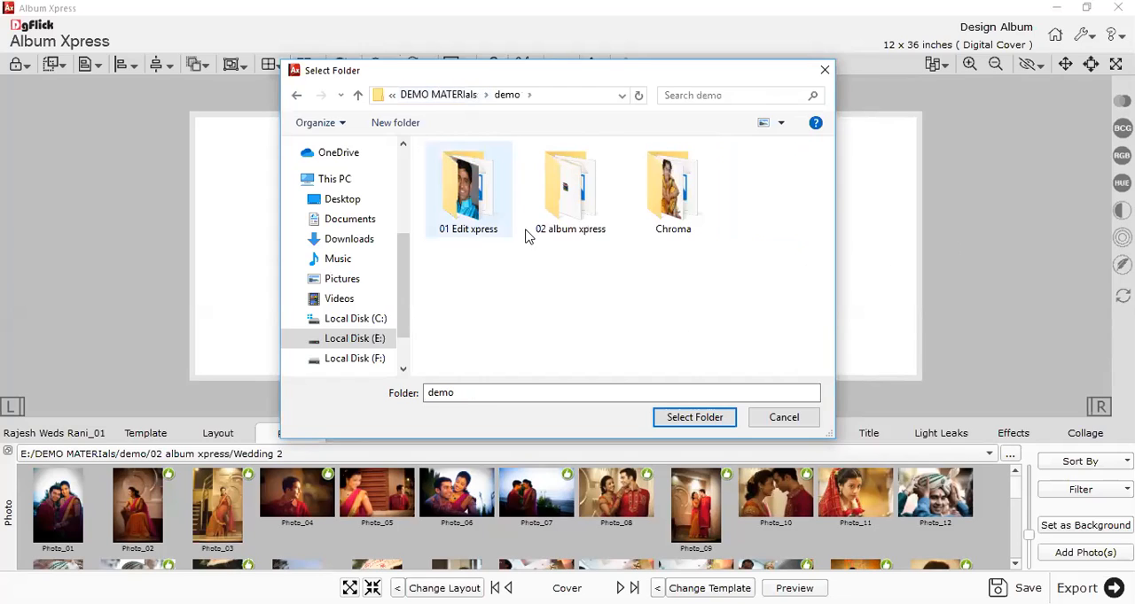
{"action": "double_click", "coordinate": [559, 217]}
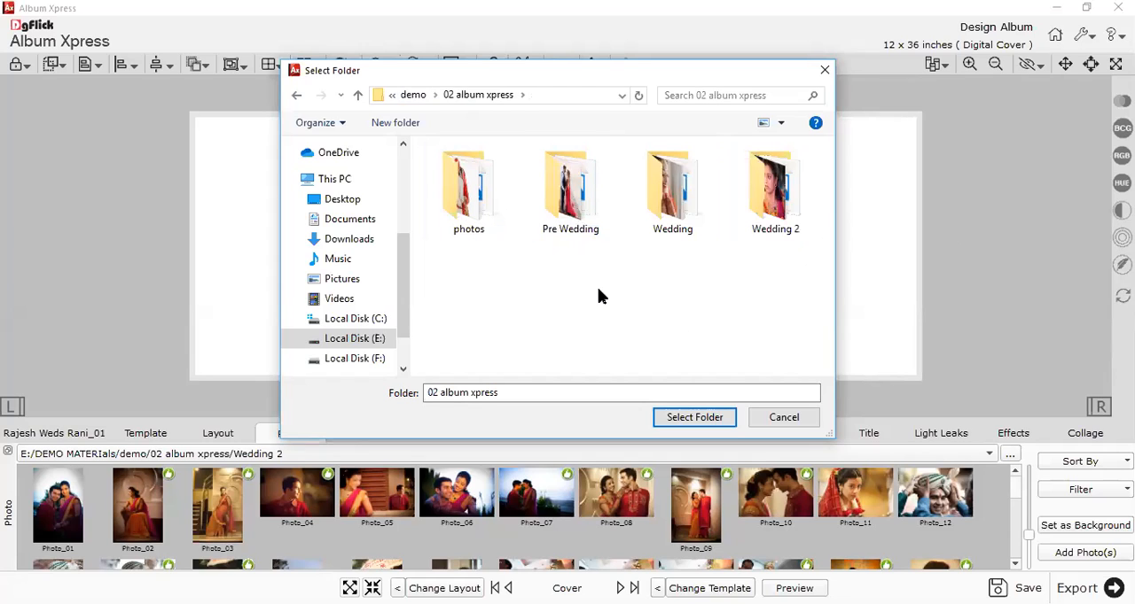
{"action": "left_click", "coordinate": [695, 417]}
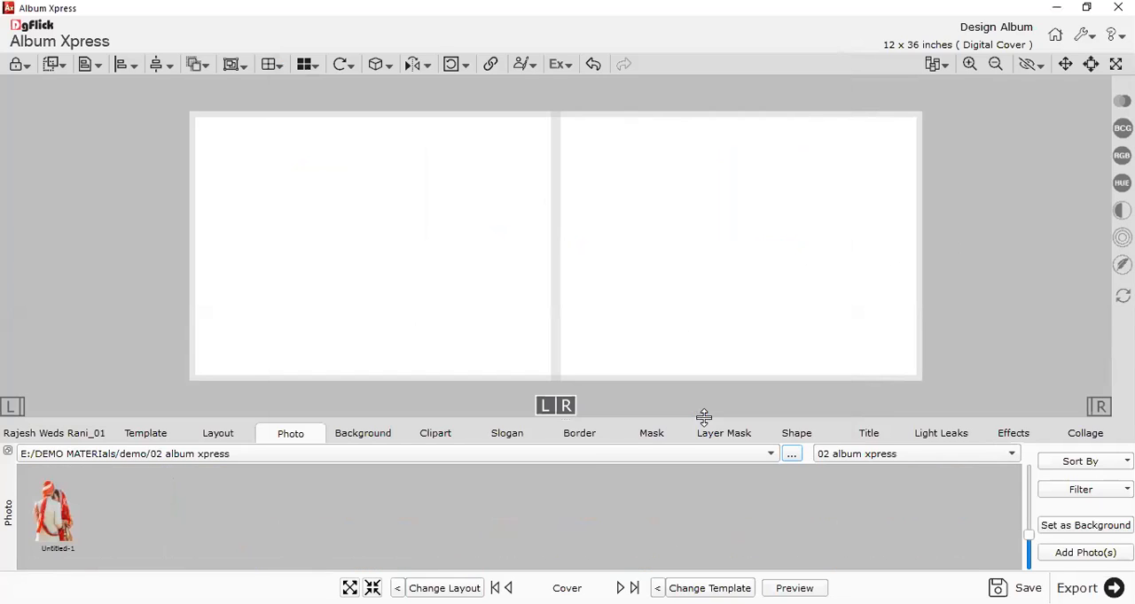
Enlarge the thumbnail area and view the photos of the Pre Wedding, Wedding and Wedding 2 subfolders in turn.
{"action": "left_click", "coordinate": [858, 454]}
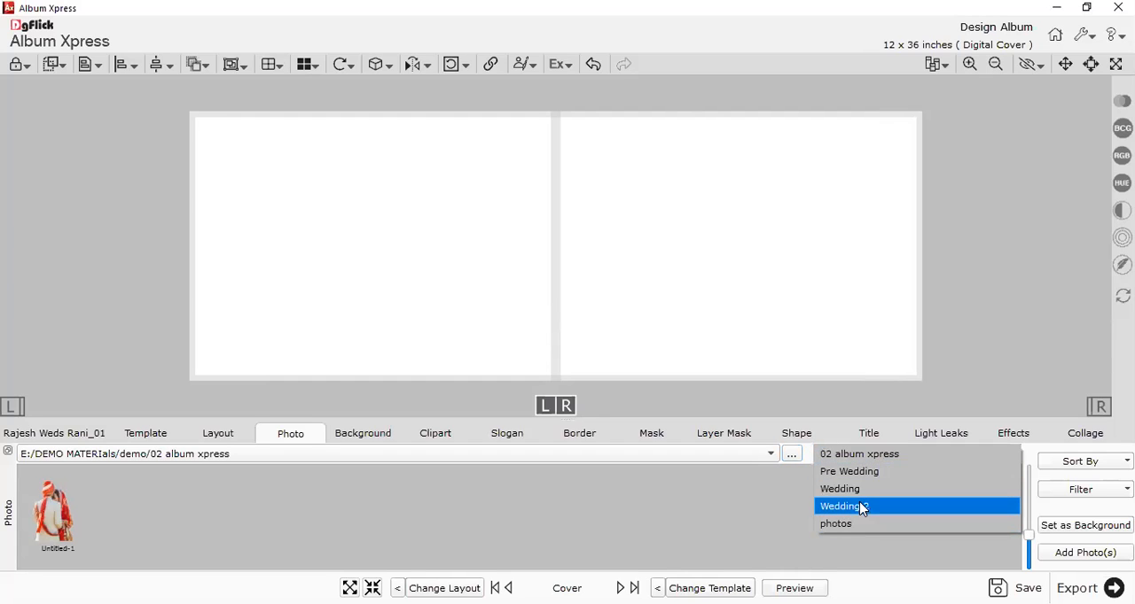
{"action": "left_click", "coordinate": [761, 307]}
{"action": "left_click_drag", "start_coordinate": [580, 418], "coordinate": [600, 294]}
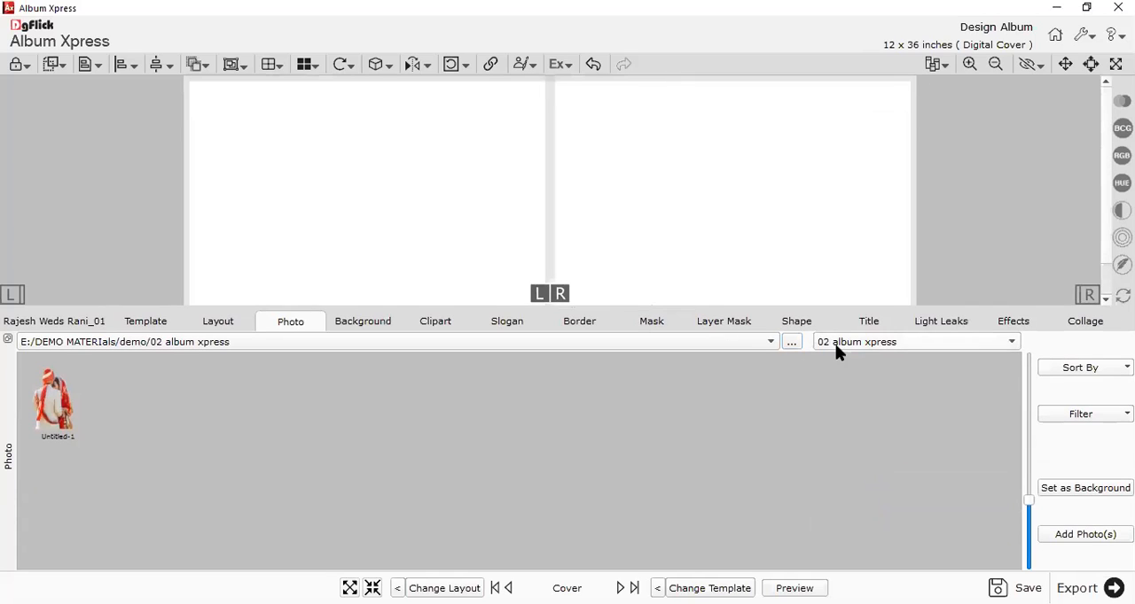
{"action": "left_click", "coordinate": [838, 344]}
{"action": "left_click", "coordinate": [845, 365]}
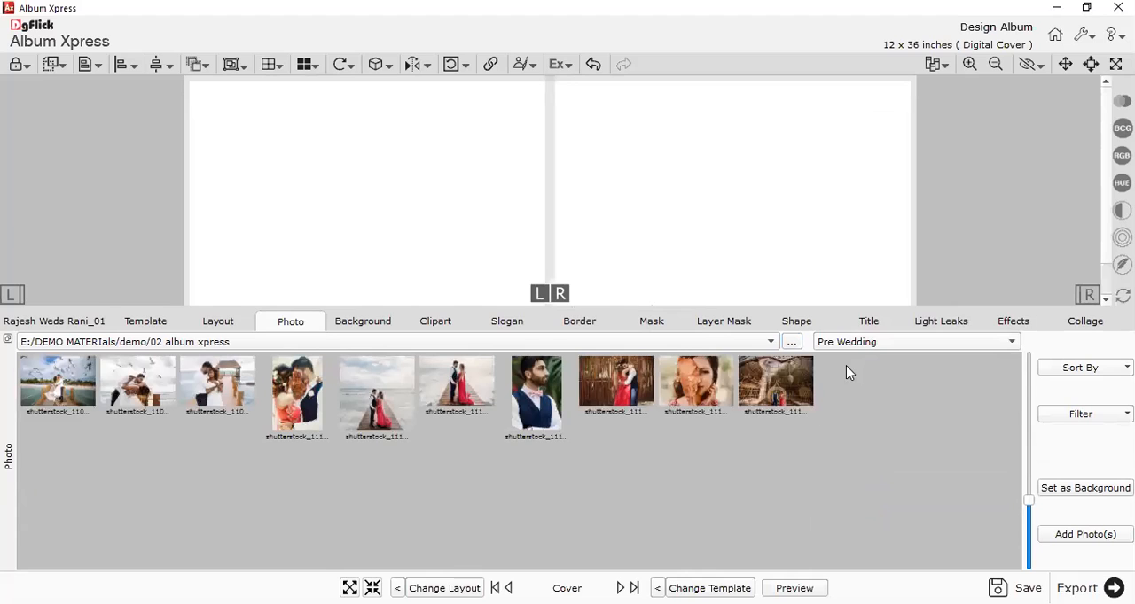
{"action": "left_click", "coordinate": [839, 344]}
{"action": "left_click", "coordinate": [836, 361]}
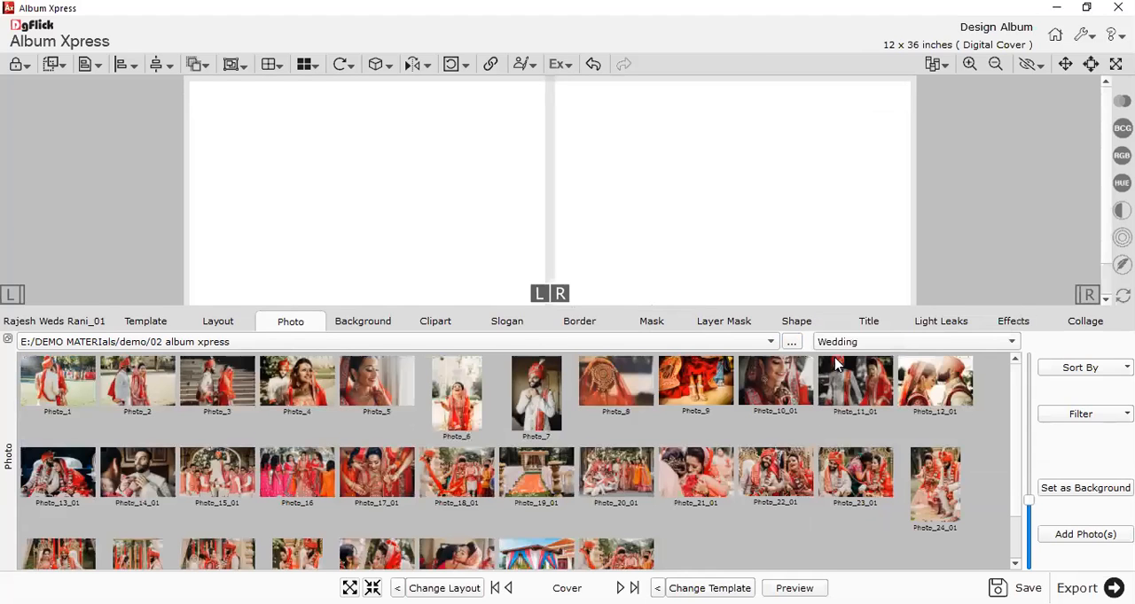
{"action": "left_click", "coordinate": [838, 344]}
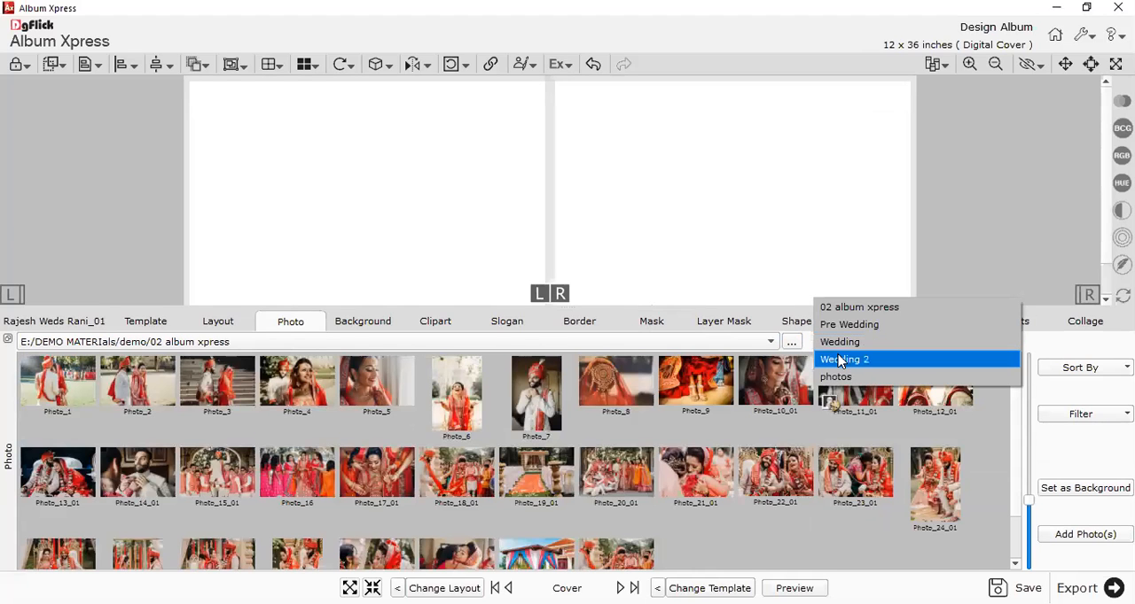
{"action": "left_click", "coordinate": [839, 361]}
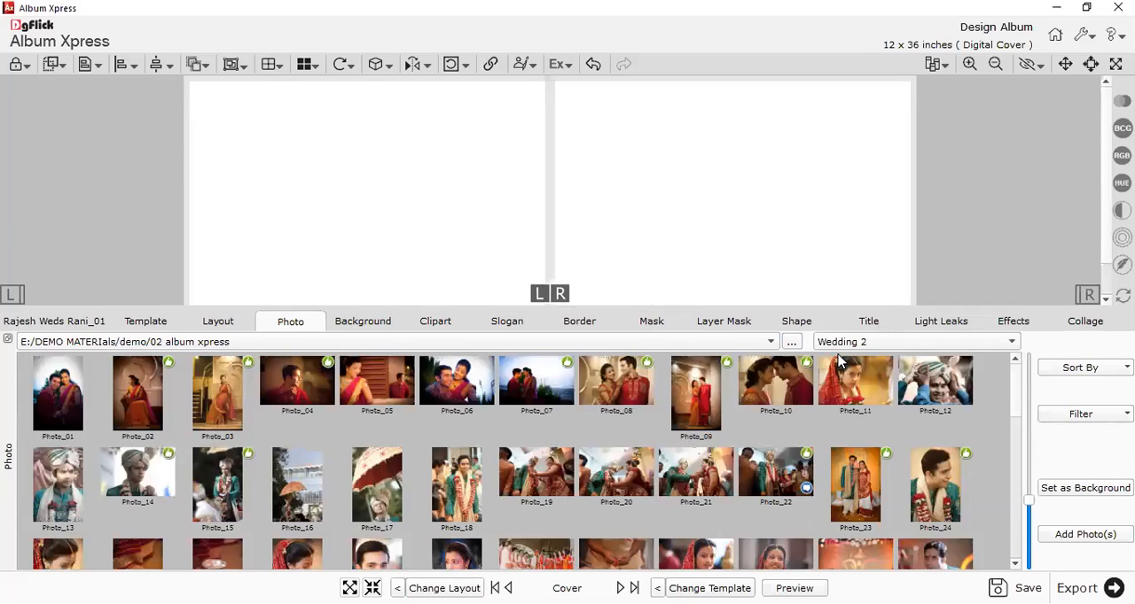
View the photos subfolder, switch the photo source to the Wedding subfolder, and shrink the thumbnail area.
{"action": "mouse_move", "coordinate": [748, 363]}
{"action": "left_click", "coordinate": [838, 346]}
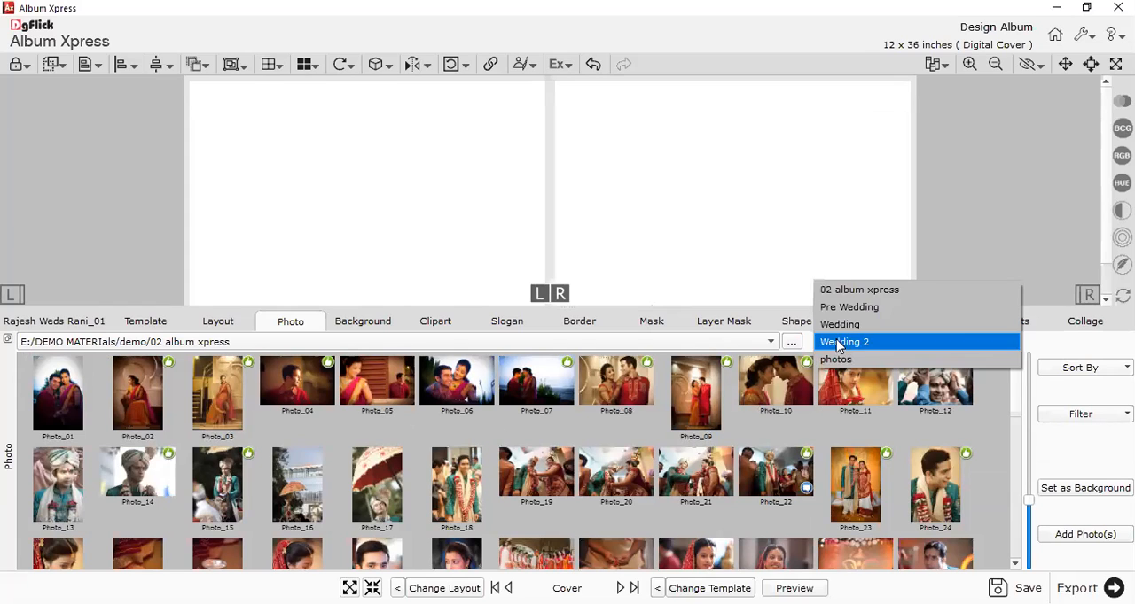
{"action": "left_click", "coordinate": [840, 360]}
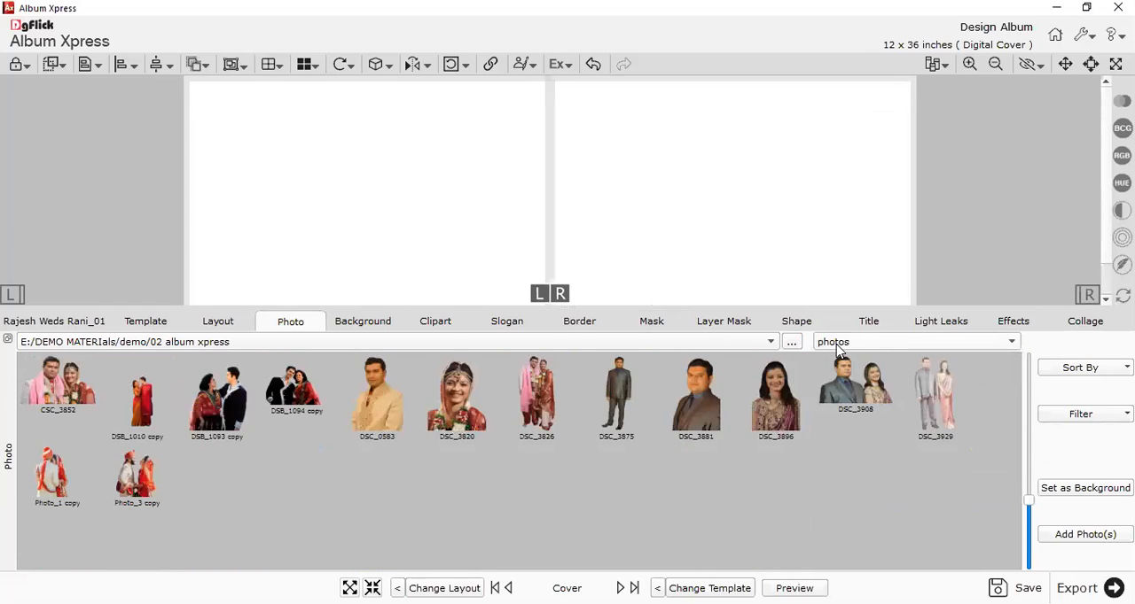
{"action": "left_click", "coordinate": [838, 343]}
{"action": "left_click", "coordinate": [837, 306]}
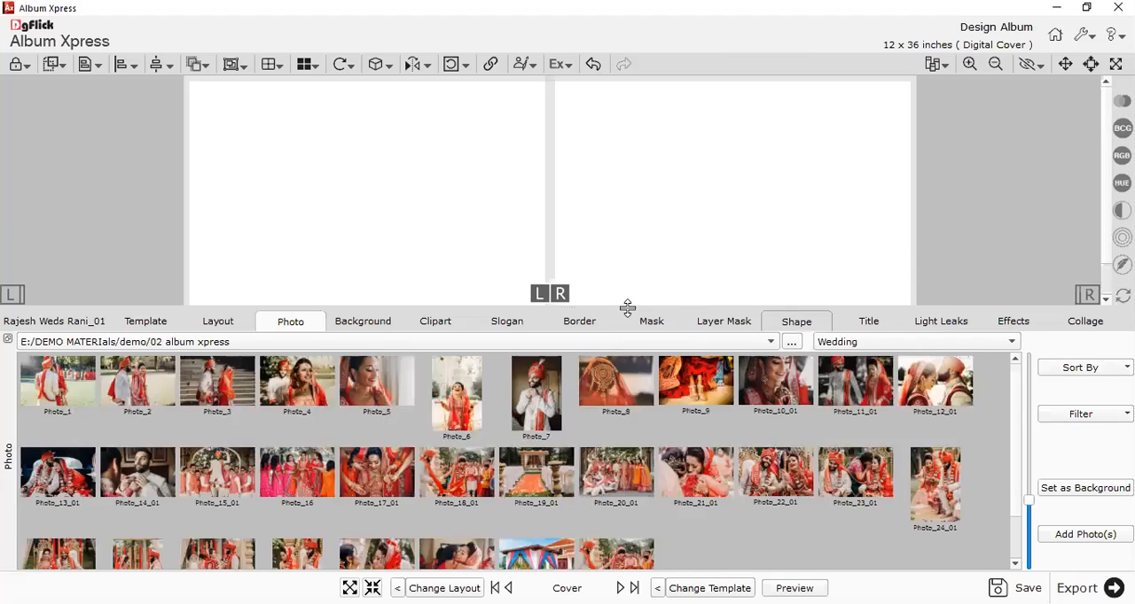
{"action": "left_click_drag", "start_coordinate": [571, 306], "coordinate": [574, 451]}
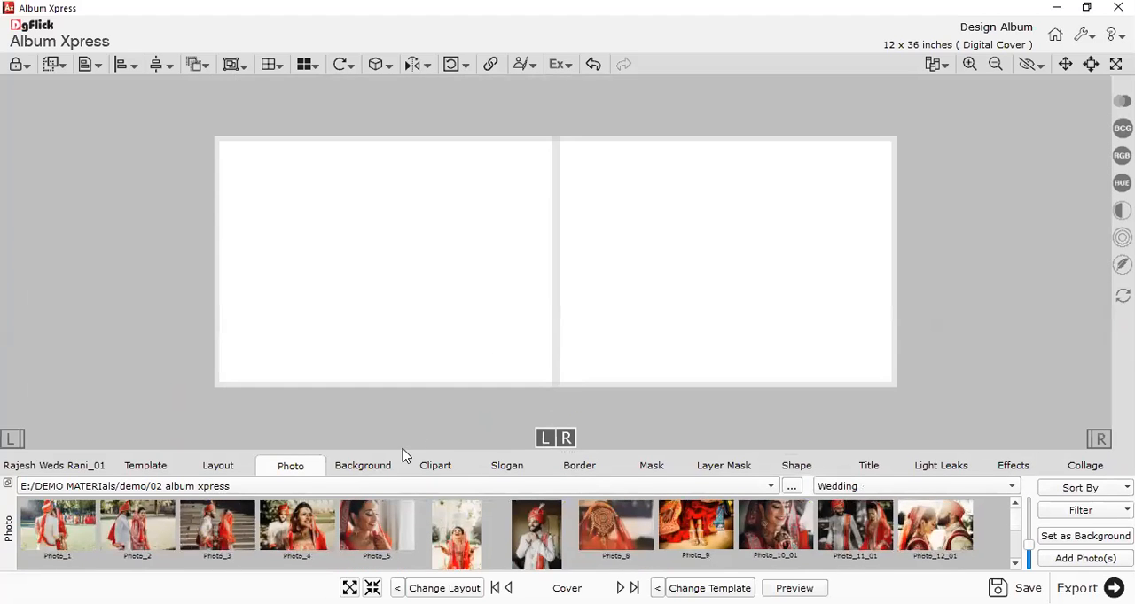
Look at the background collection in an enlarged thumbnail area and return to the Wedding photos.
{"action": "left_click", "coordinate": [379, 466]}
{"action": "left_click", "coordinate": [564, 448]}
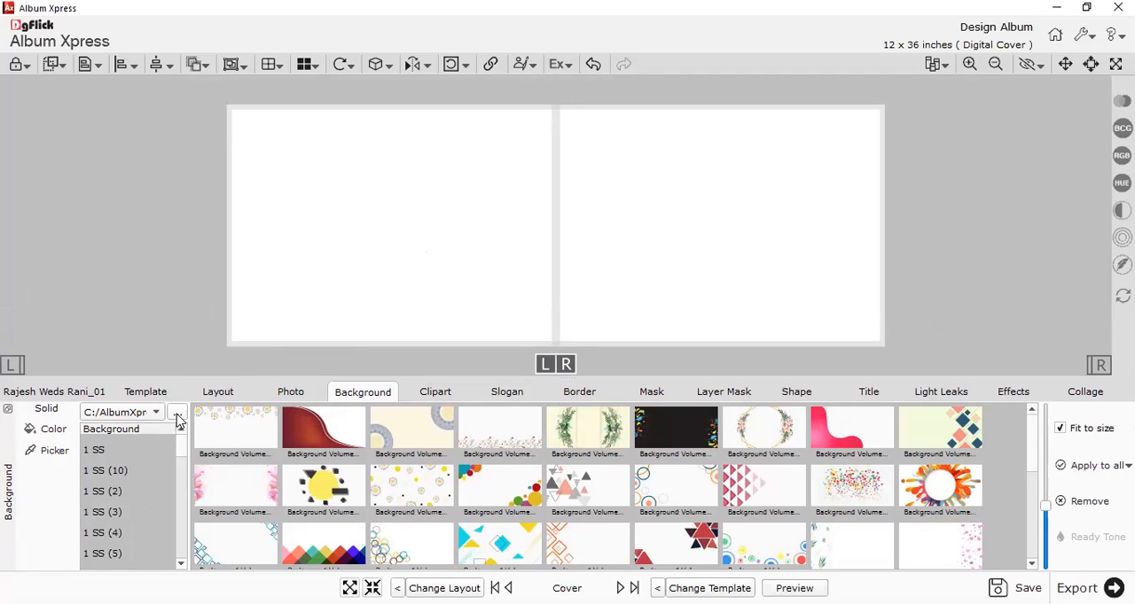
{"action": "left_click", "coordinate": [288, 393]}
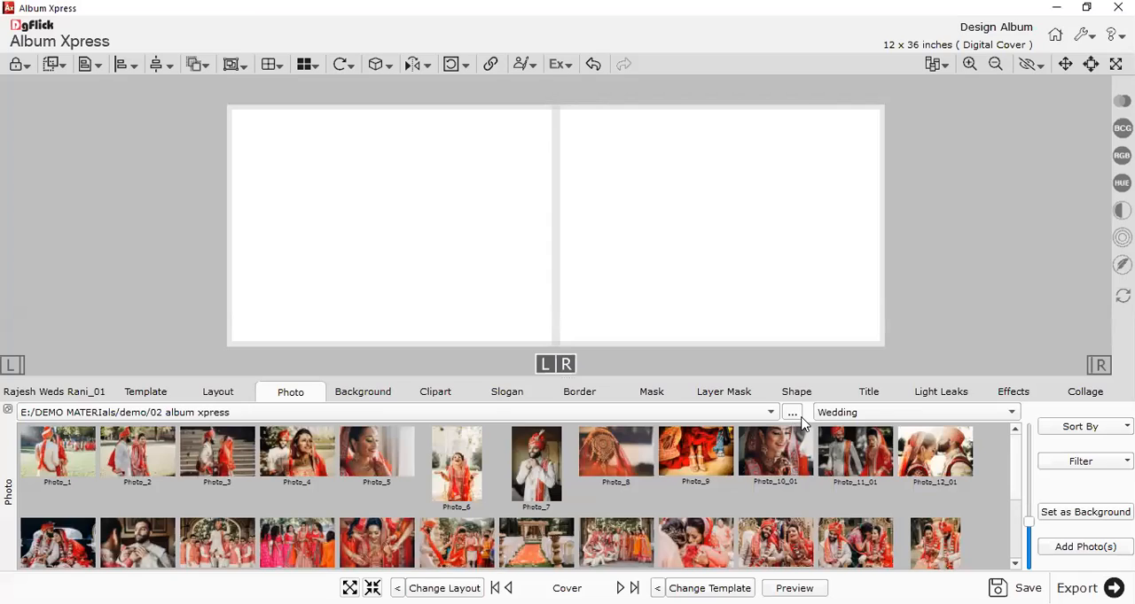
Show the background collection, look at the _Themes folders in its source folder chooser, and close the chooser.
{"action": "left_click", "coordinate": [356, 390]}
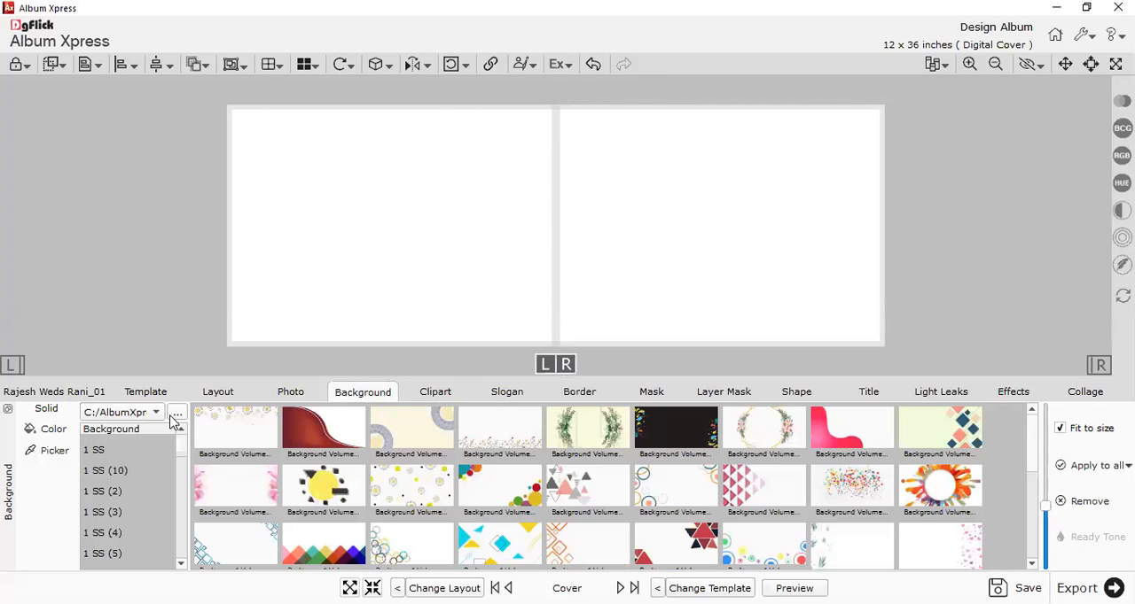
{"action": "left_click", "coordinate": [176, 417]}
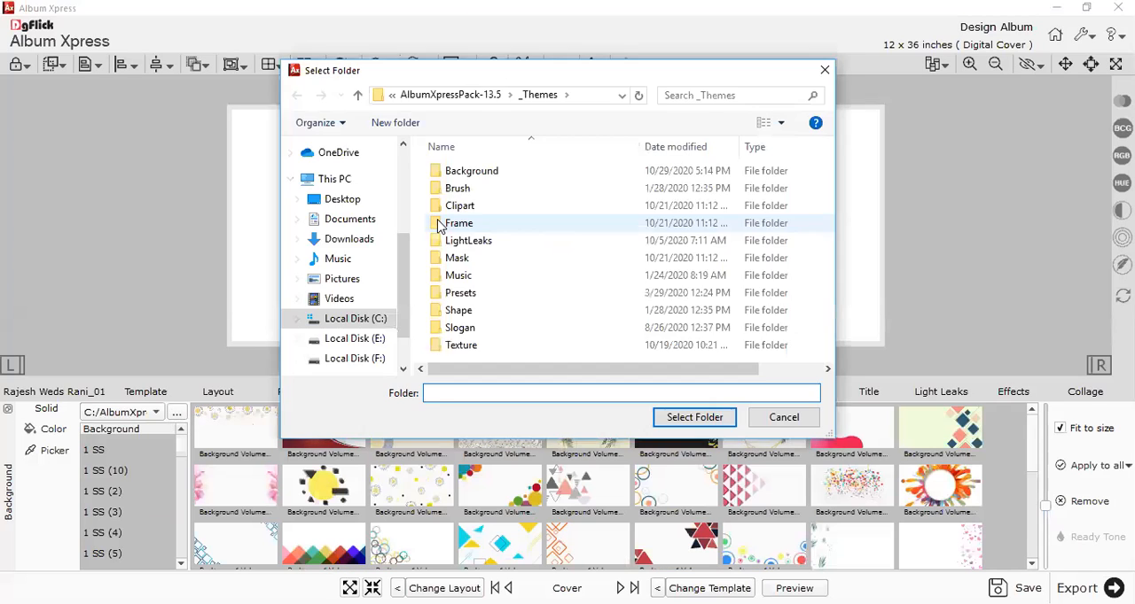
{"action": "left_click", "coordinate": [824, 71]}
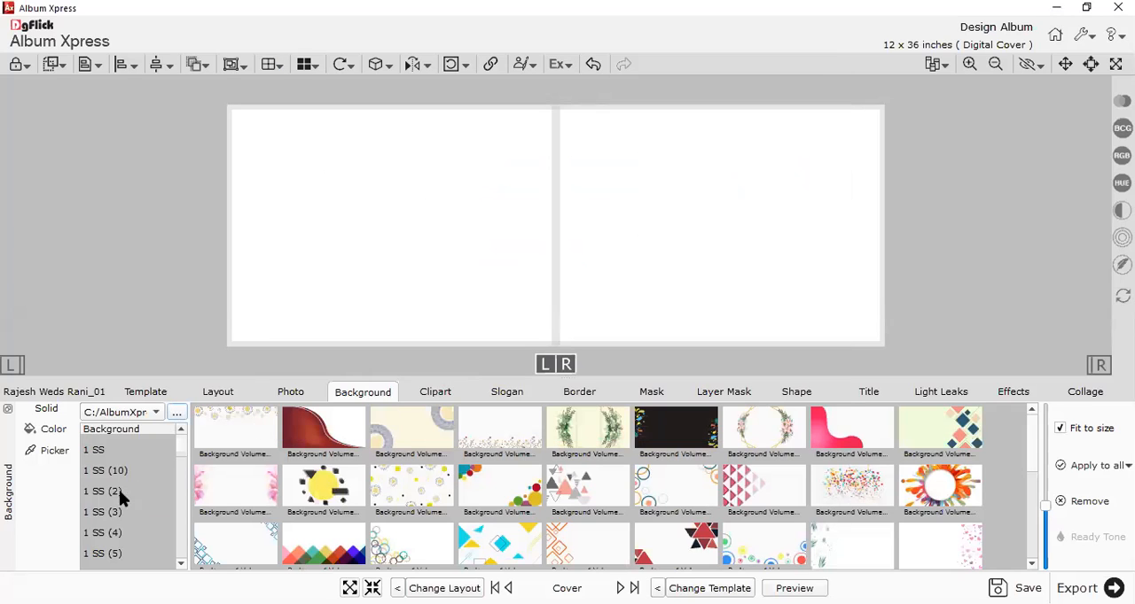
{"action": "scroll", "coordinate": [97, 494], "scroll_direction": "down", "scroll_amount": 1}
{"action": "scroll", "coordinate": [97, 494], "scroll_direction": "up", "scroll_amount": 1}
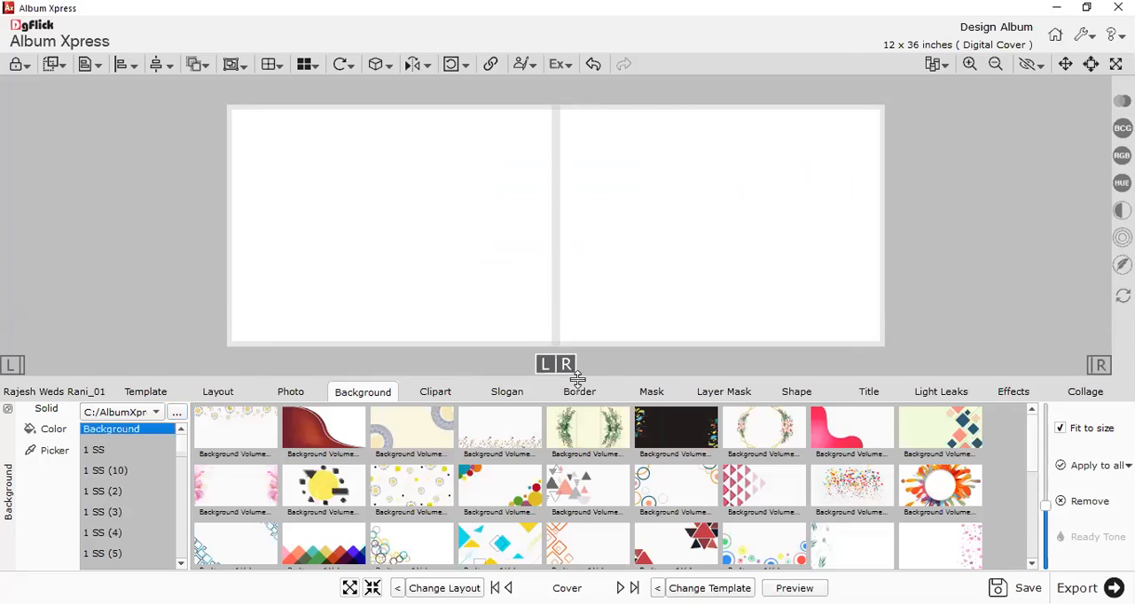
Enlarge the thumbnail area and view the background subfolders 1 SS (2), 1 SS (3), Simple (14) and Simple (15).
{"action": "left_click_drag", "start_coordinate": [578, 382], "coordinate": [246, 294]}
{"action": "left_click", "coordinate": [111, 424]}
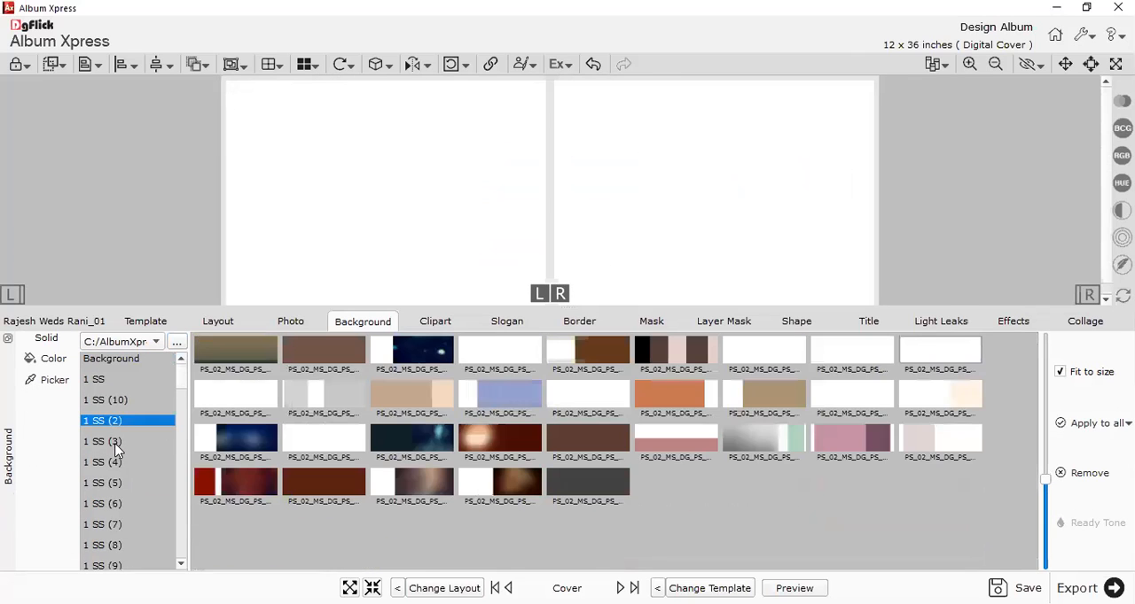
{"action": "left_click", "coordinate": [116, 445]}
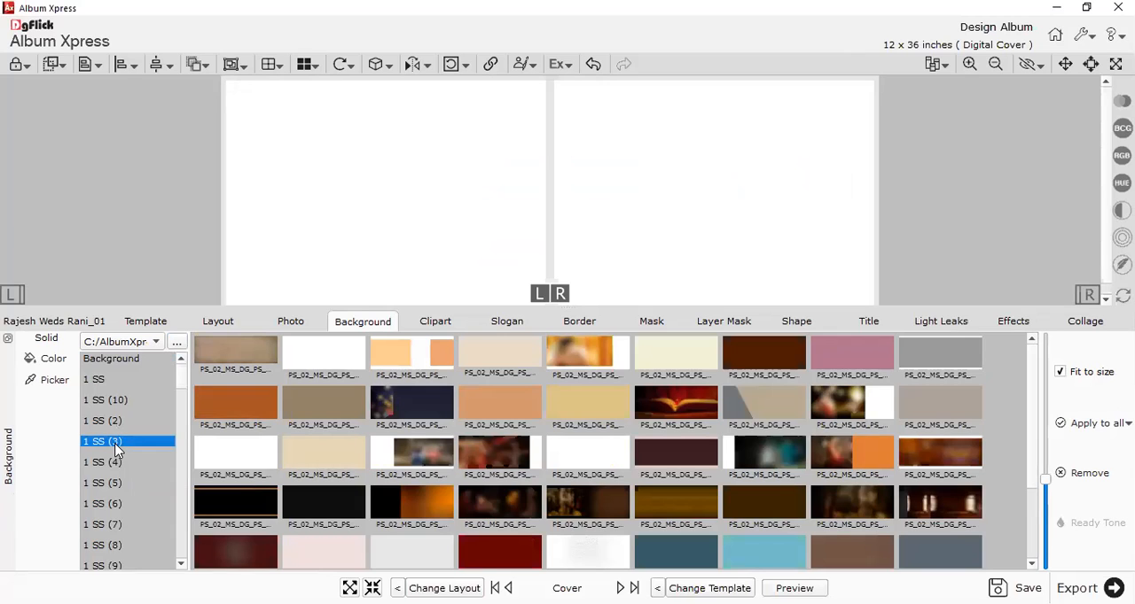
{"action": "scroll", "coordinate": [106, 454], "scroll_direction": "down", "scroll_amount": 6}
{"action": "scroll", "coordinate": [104, 457], "scroll_direction": "down", "scroll_amount": 5}
{"action": "left_click", "coordinate": [108, 466]}
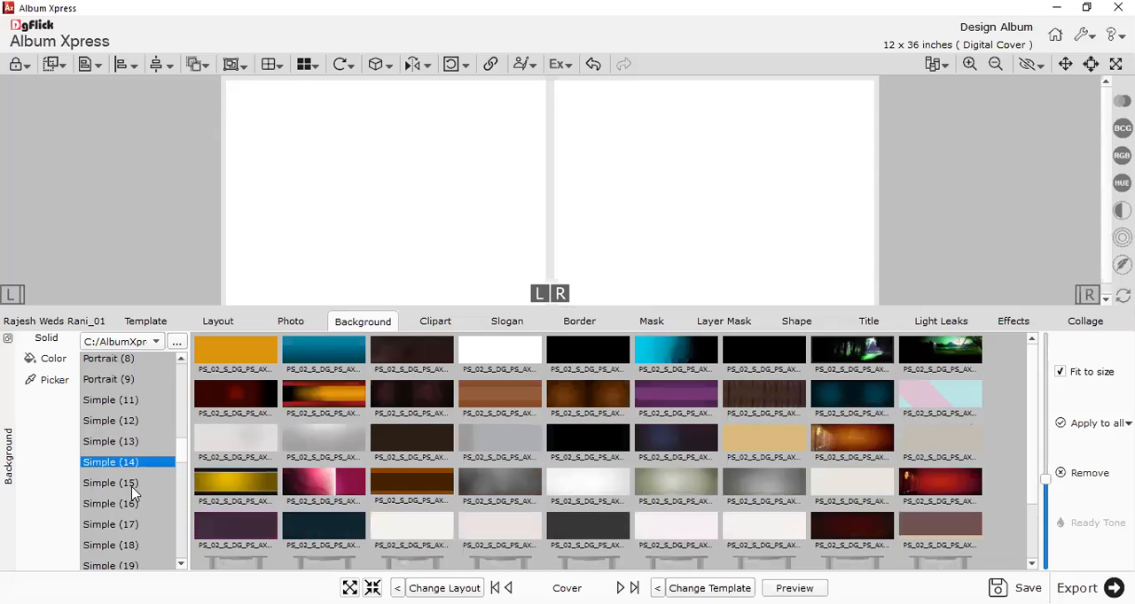
{"action": "left_click", "coordinate": [132, 490]}
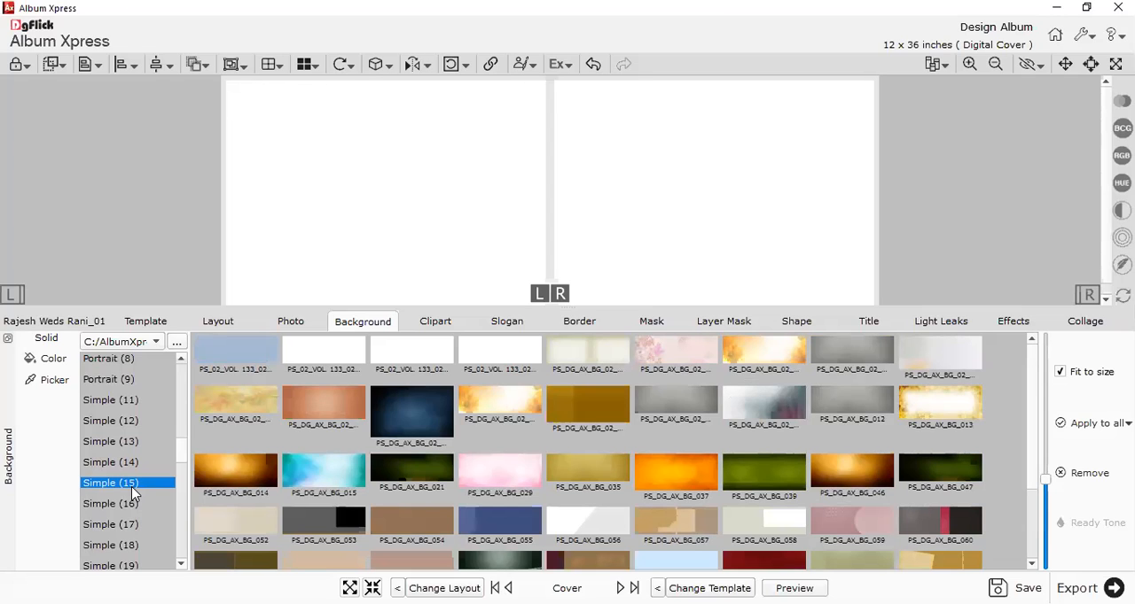
Browse the subfolders of _Themes > Background in the background source folder chooser, then close it without choosing one.
{"action": "left_click", "coordinate": [177, 342]}
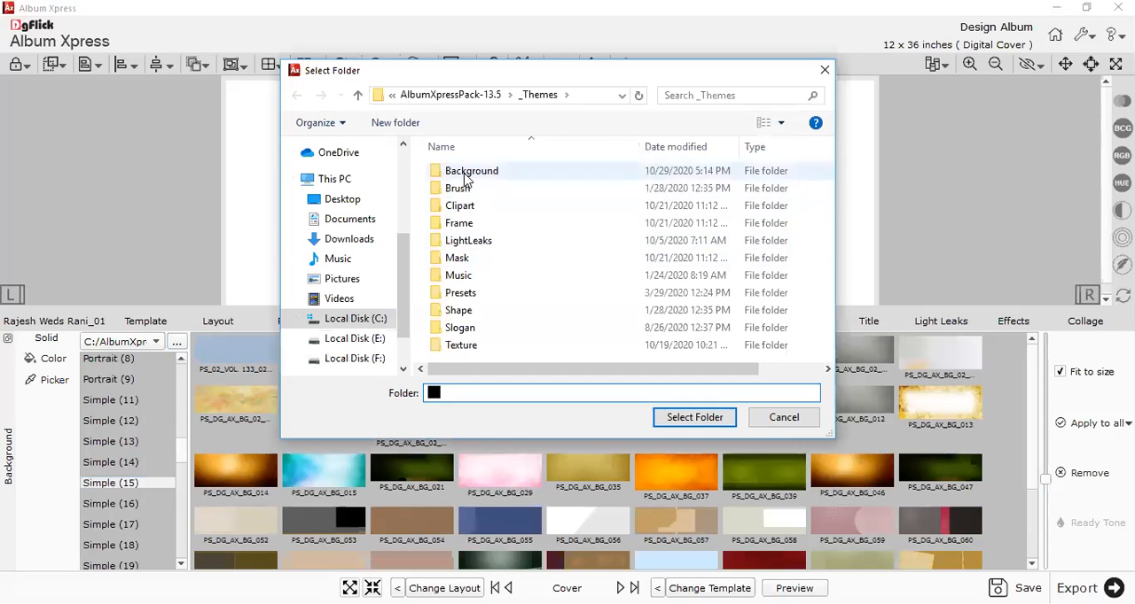
{"action": "double_click", "coordinate": [464, 177]}
{"action": "scroll", "coordinate": [544, 294], "scroll_direction": "down", "scroll_amount": 5}
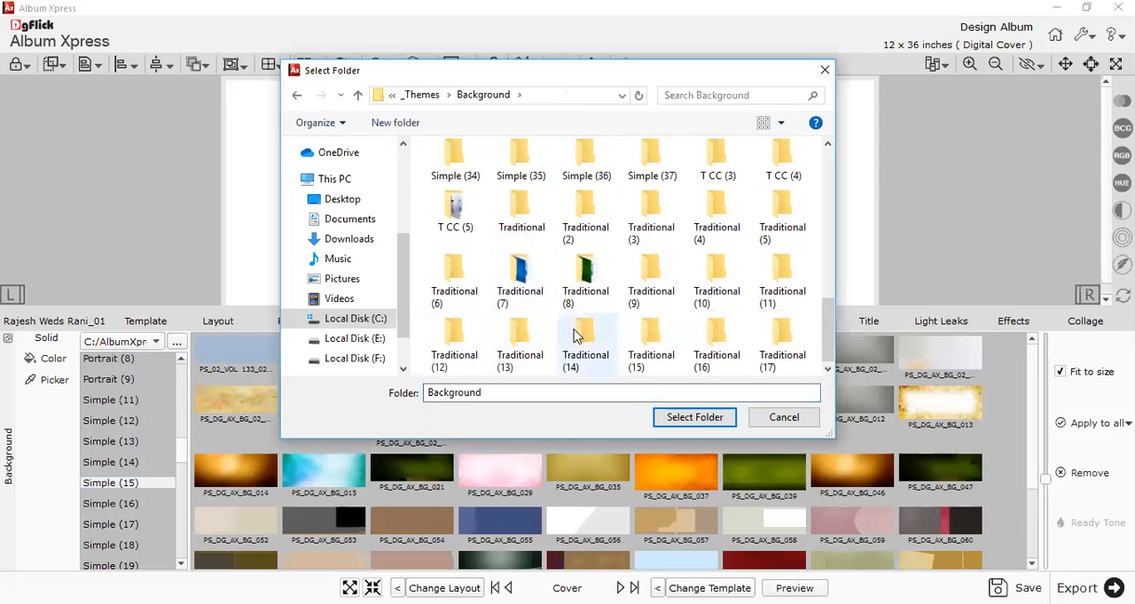
{"action": "scroll", "coordinate": [577, 329], "scroll_direction": "up", "scroll_amount": 10}
{"action": "left_click", "coordinate": [587, 289]}
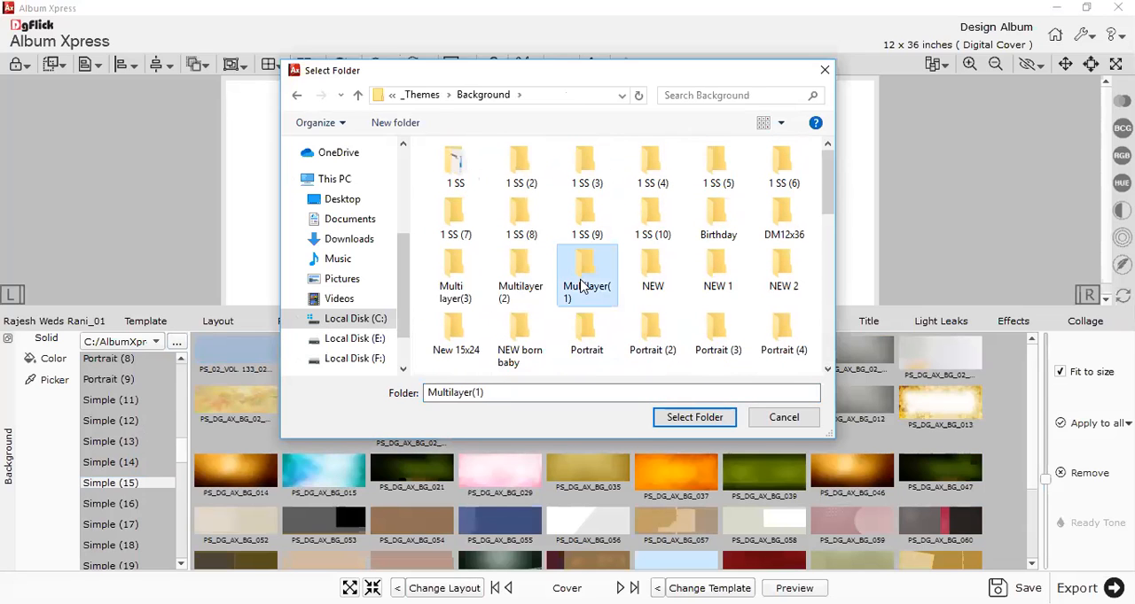
{"action": "scroll", "coordinate": [585, 275], "scroll_direction": "down", "scroll_amount": 2}
{"action": "left_click", "coordinate": [582, 265]}
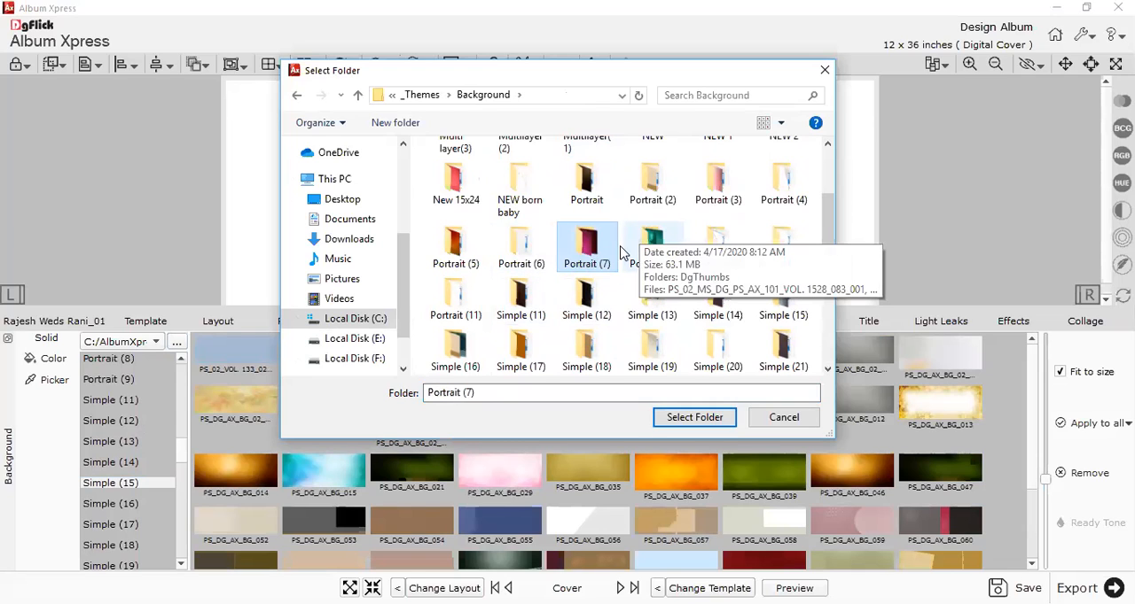
{"action": "scroll", "coordinate": [581, 257], "scroll_direction": "down", "scroll_amount": 3}
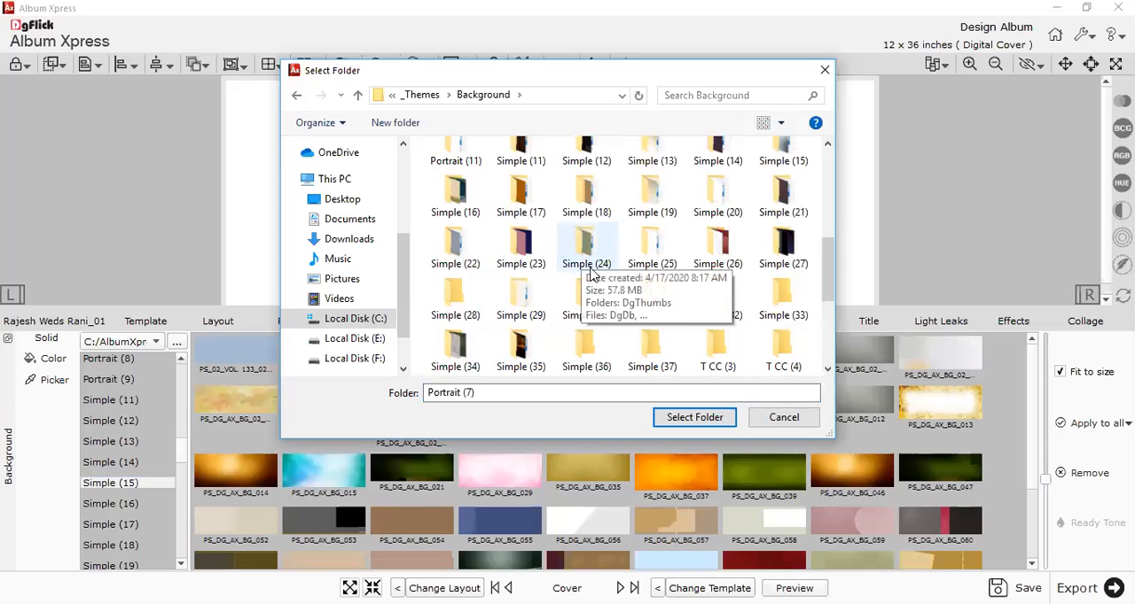
{"action": "left_click", "coordinate": [585, 264]}
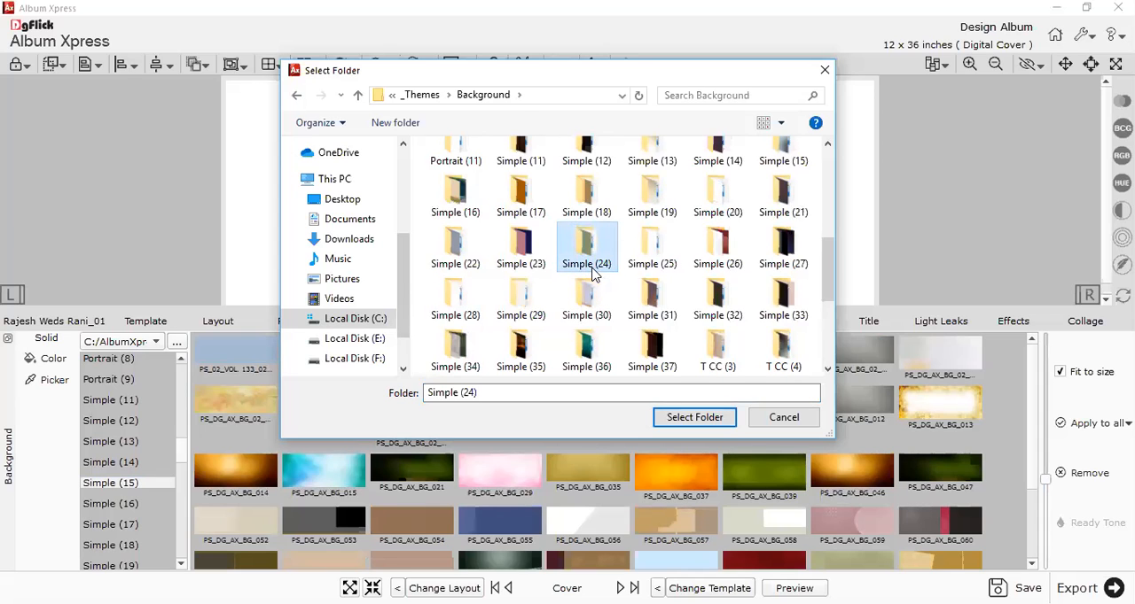
{"action": "scroll", "coordinate": [593, 275], "scroll_direction": "down", "scroll_amount": 2}
{"action": "left_click", "coordinate": [592, 274]}
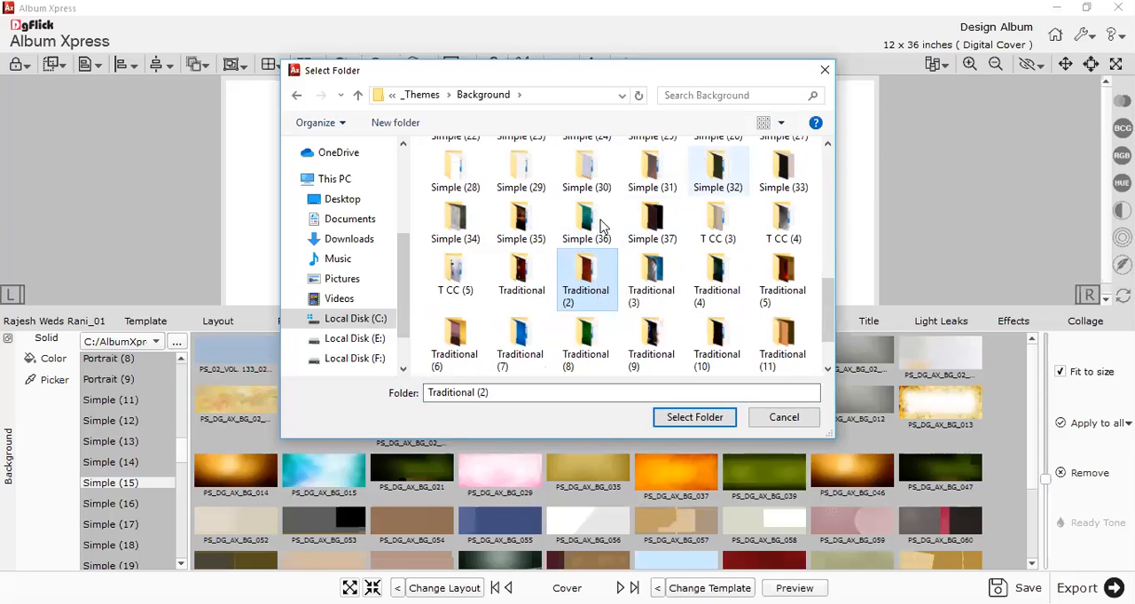
{"action": "left_click", "coordinate": [816, 75]}
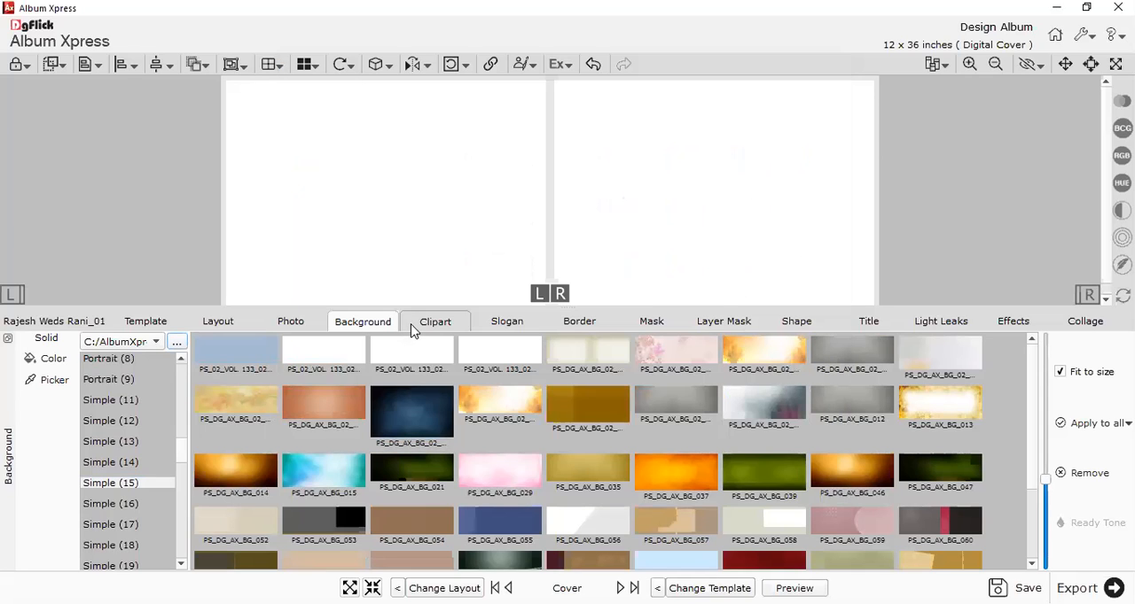
Show the clipart collection with larger thumbnails and look through its Creations words subfolders.
{"action": "left_click", "coordinate": [412, 328]}
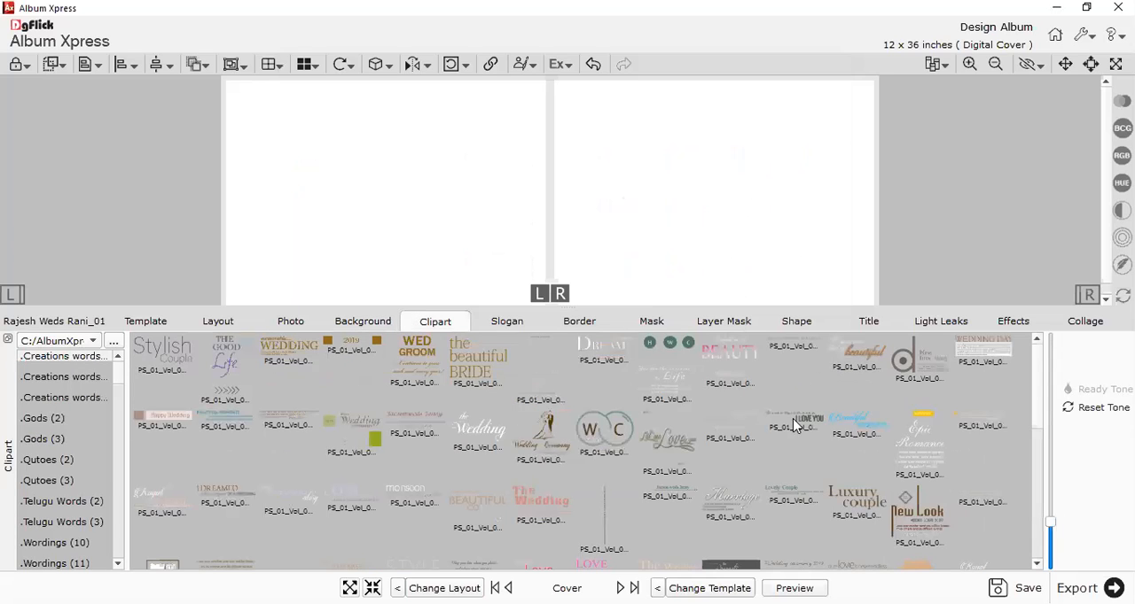
{"action": "left_click_drag", "start_coordinate": [1051, 523], "coordinate": [1049, 481]}
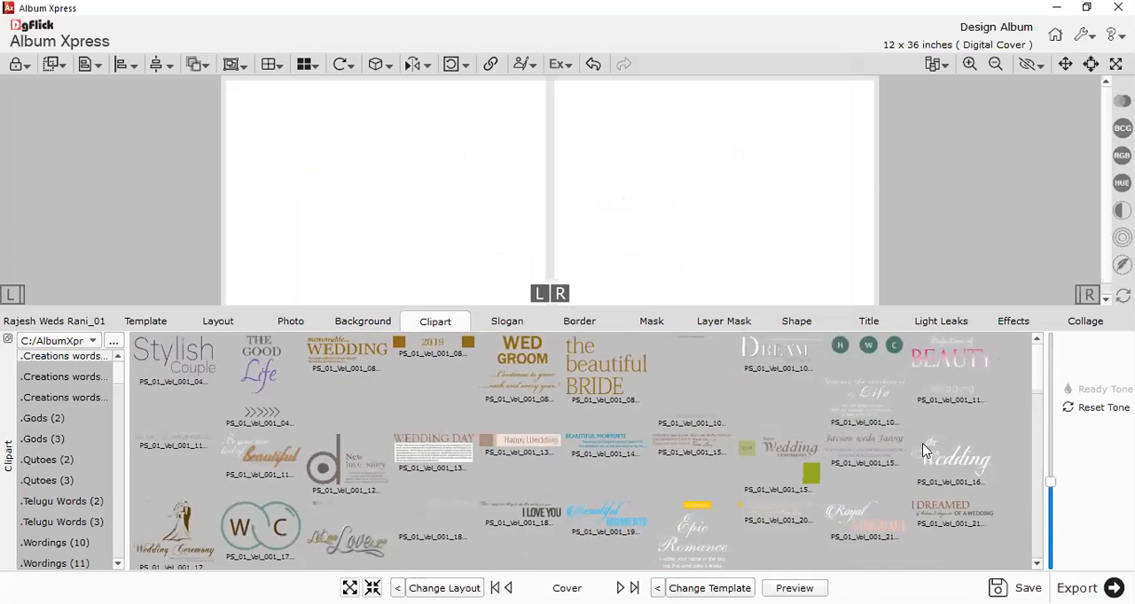
{"action": "left_click", "coordinate": [103, 380]}
{"action": "left_click", "coordinate": [89, 400]}
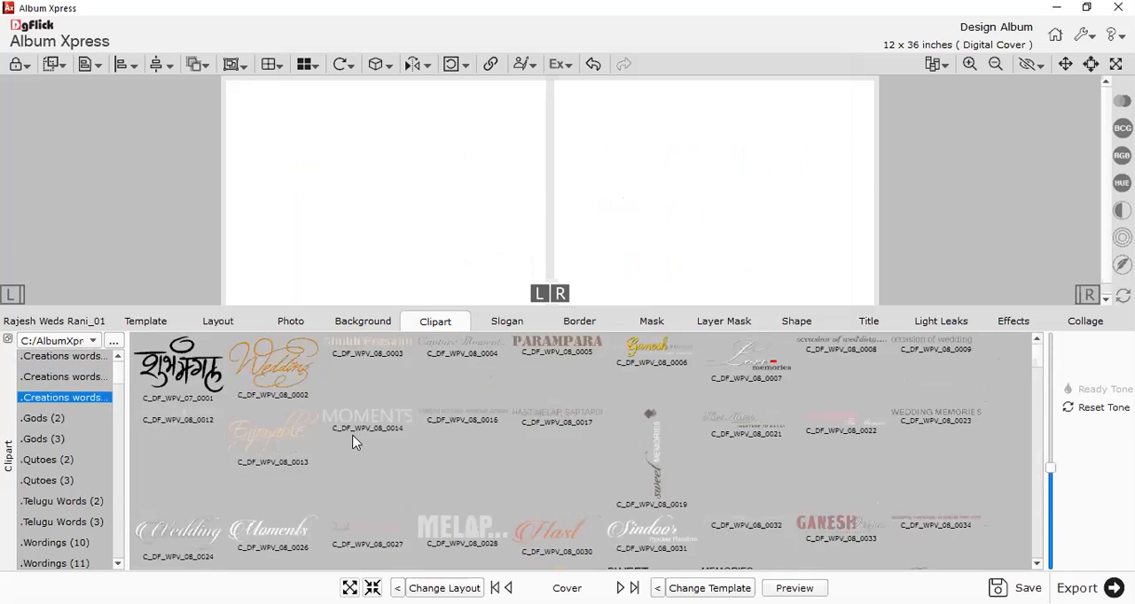
{"action": "scroll", "coordinate": [355, 441], "scroll_direction": "down", "scroll_amount": 5}
{"action": "scroll", "coordinate": [67, 445], "scroll_direction": "down", "scroll_amount": 10}
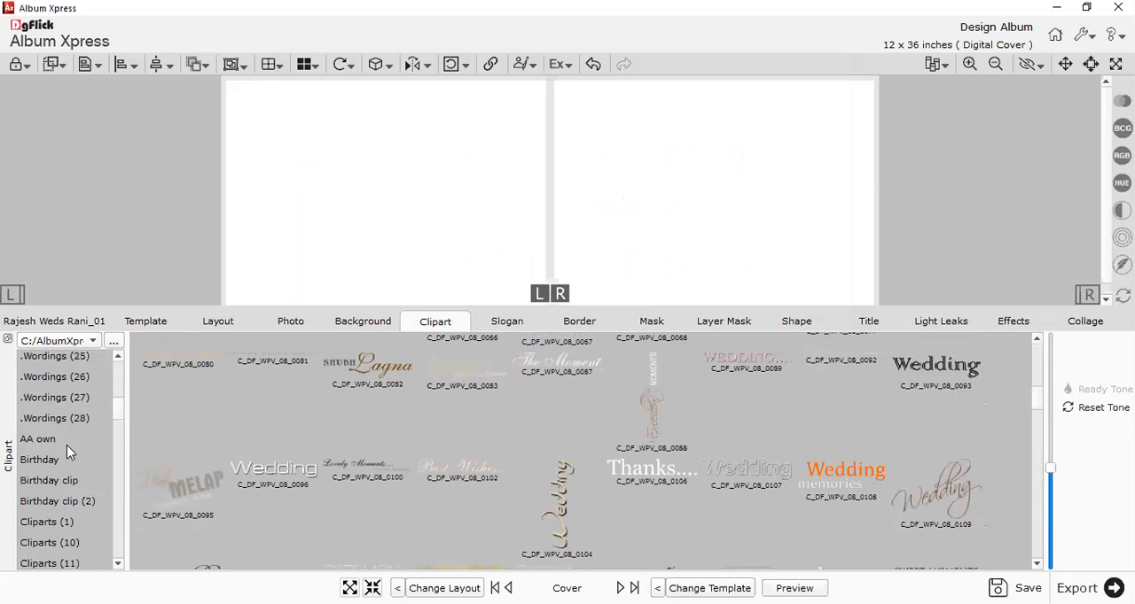
Look through all the cliparts in the Cliparts (17) subfolder.
{"action": "left_click", "coordinate": [51, 440]}
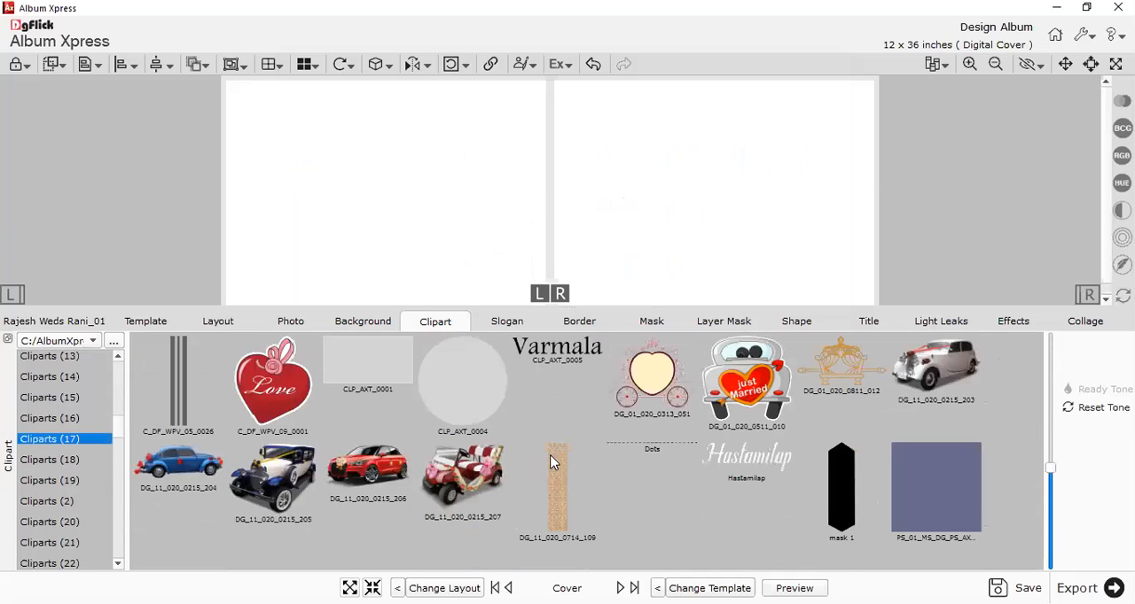
{"action": "scroll", "coordinate": [651, 447], "scroll_direction": "down", "scroll_amount": 10}
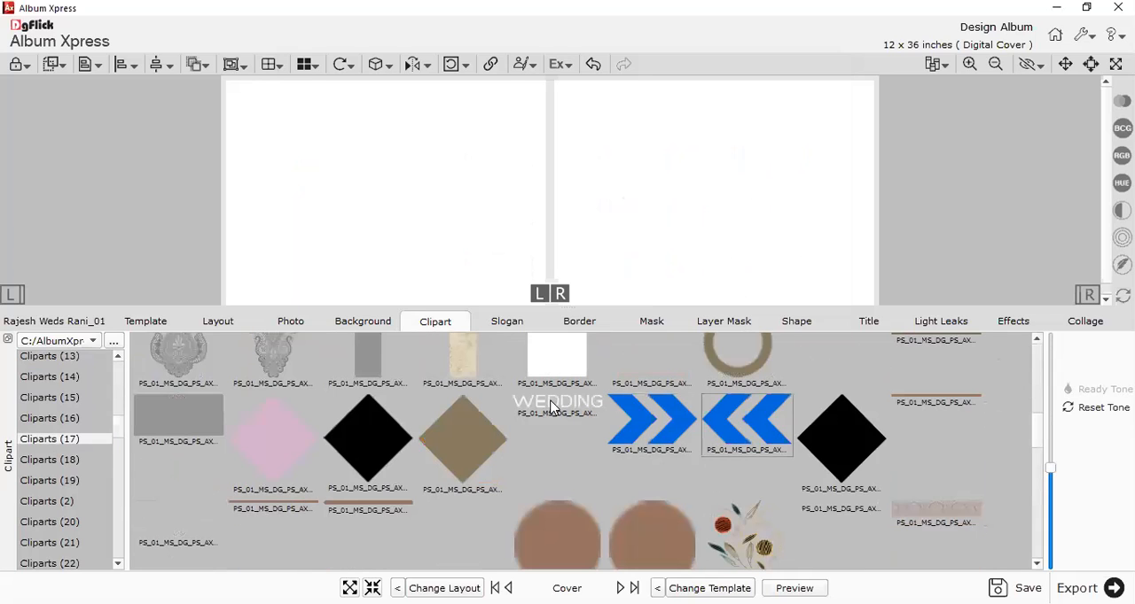
{"action": "scroll", "coordinate": [502, 470], "scroll_direction": "down", "scroll_amount": 5}
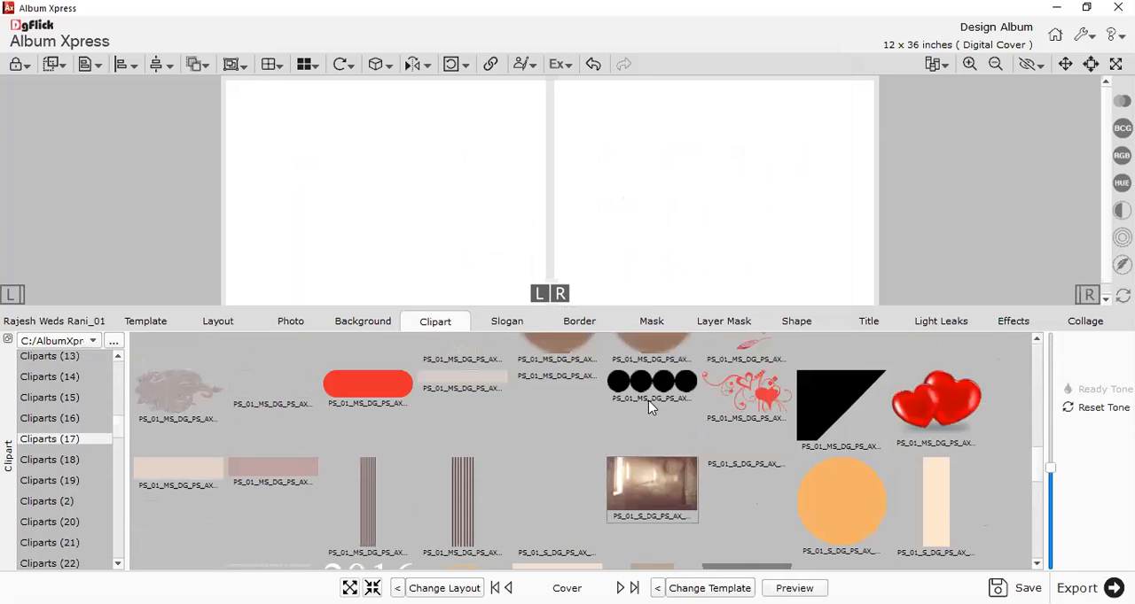
{"action": "scroll", "coordinate": [783, 496], "scroll_direction": "down", "scroll_amount": 8}
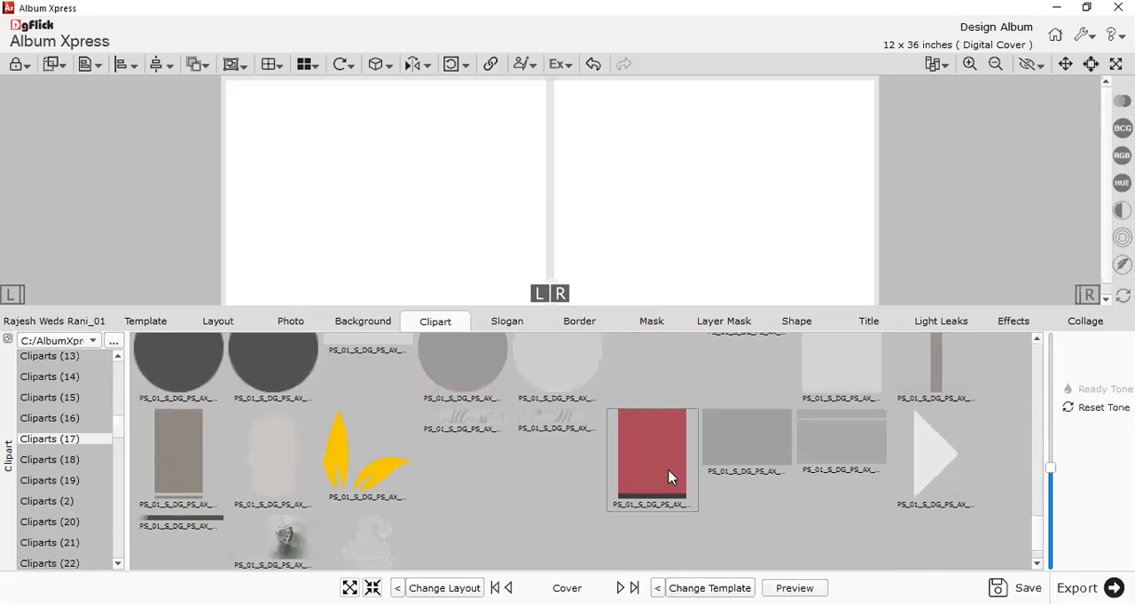
{"action": "scroll", "coordinate": [453, 477], "scroll_direction": "down", "scroll_amount": 1}
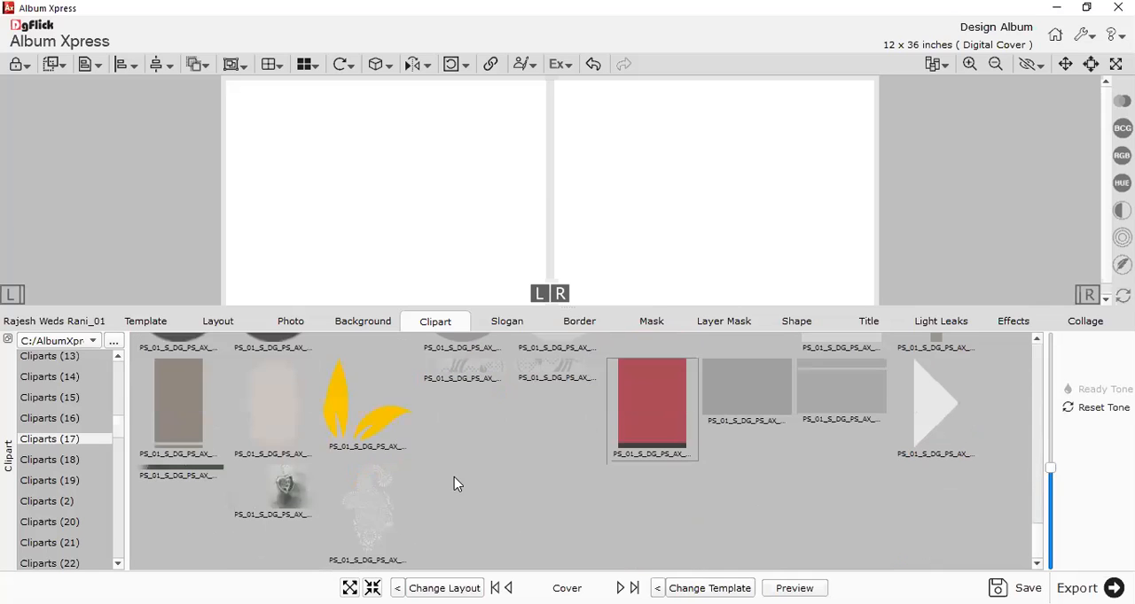
Look through the cliparts in the Cliparts (18) subfolder.
{"action": "left_click", "coordinate": [63, 463]}
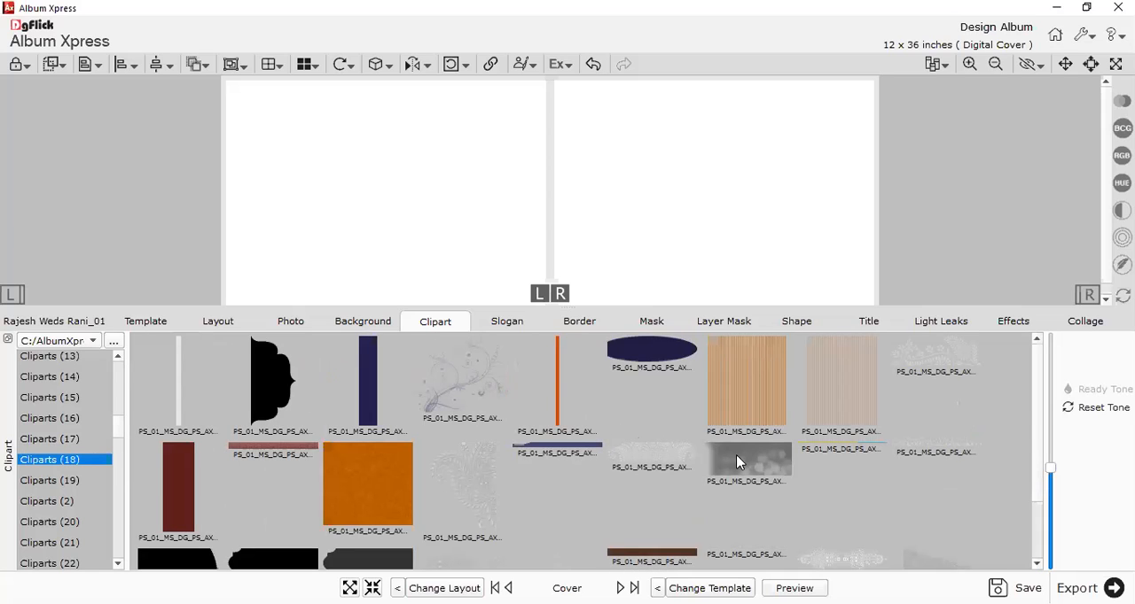
{"action": "scroll", "coordinate": [738, 456], "scroll_direction": "down", "scroll_amount": 3}
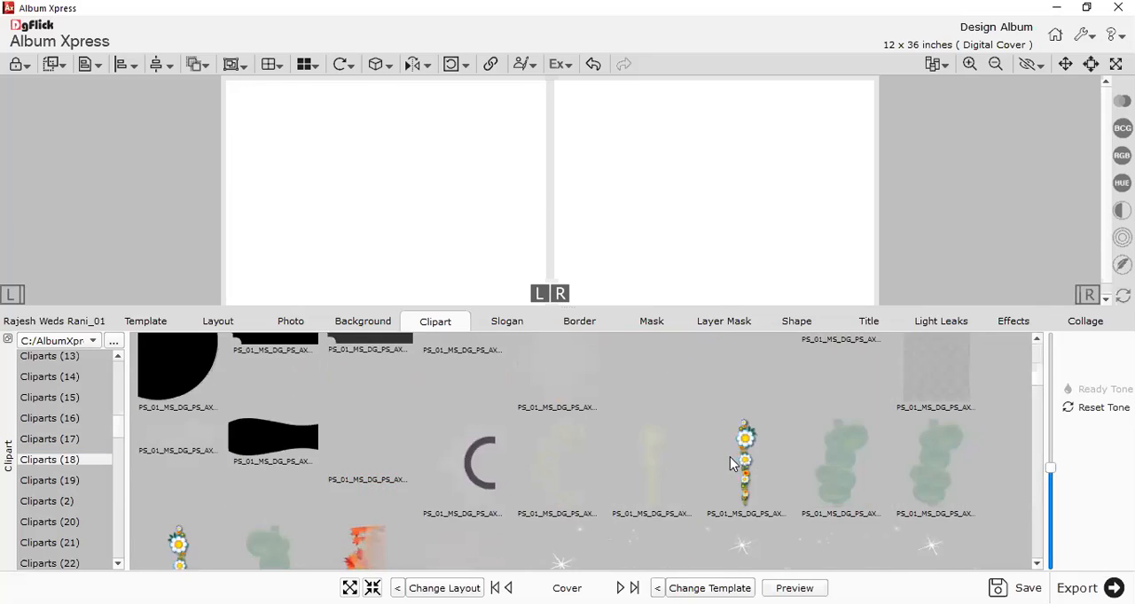
{"action": "scroll", "coordinate": [700, 457], "scroll_direction": "down", "scroll_amount": 3}
{"action": "scroll", "coordinate": [451, 514], "scroll_direction": "down", "scroll_amount": 5}
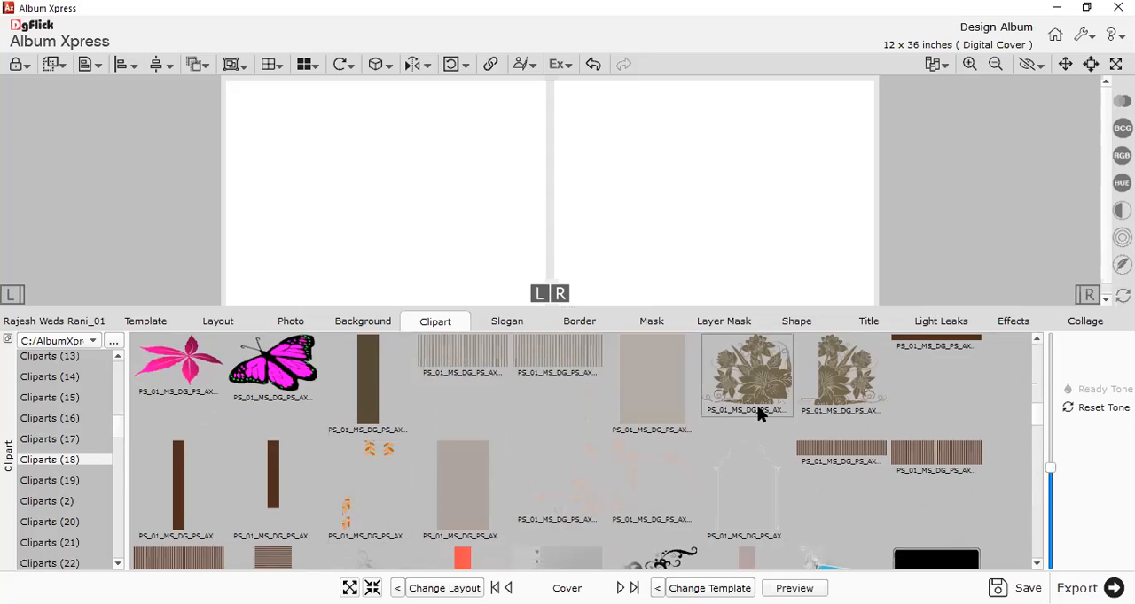
{"action": "scroll", "coordinate": [760, 412], "scroll_direction": "down", "scroll_amount": 10}
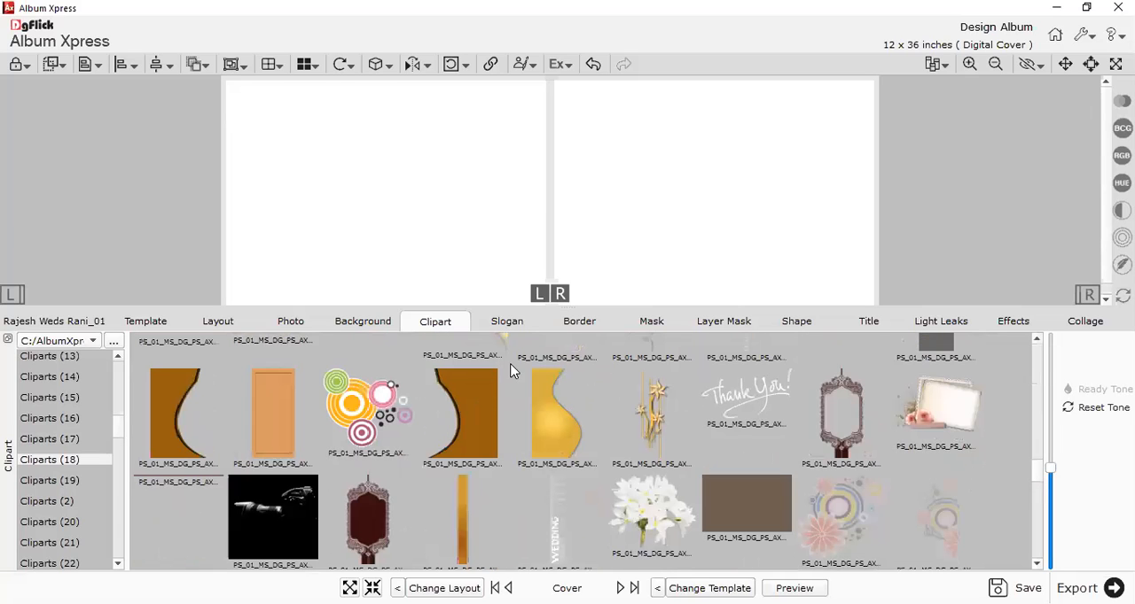
Show the slogan collection and view the New folder subfolder and the kannada words subfolders up to (5) in turn.
{"action": "left_click", "coordinate": [506, 325]}
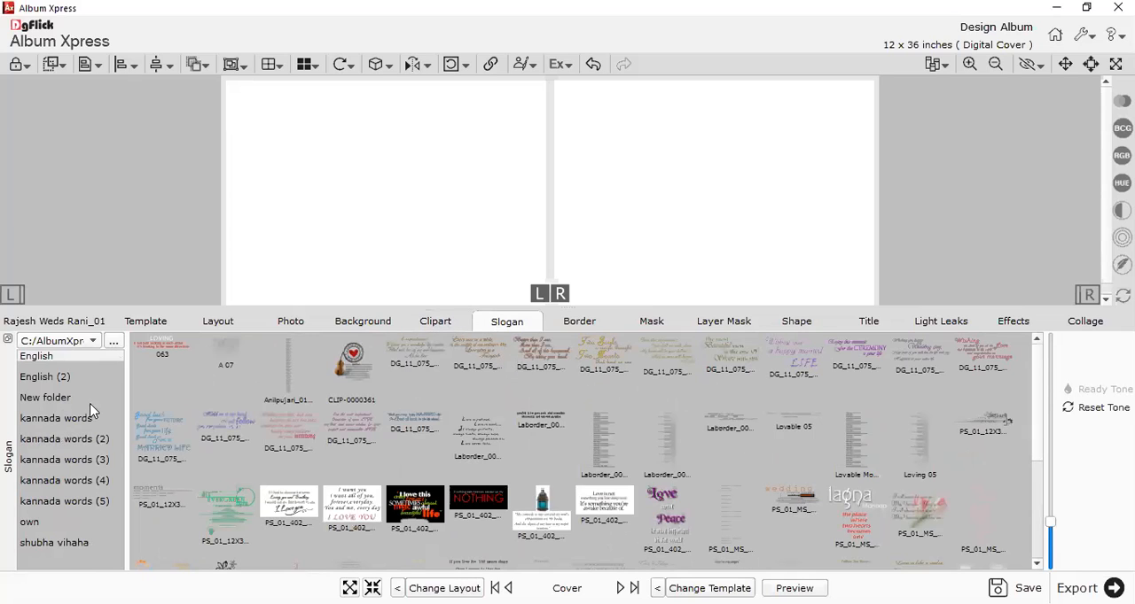
{"action": "left_click", "coordinate": [40, 397]}
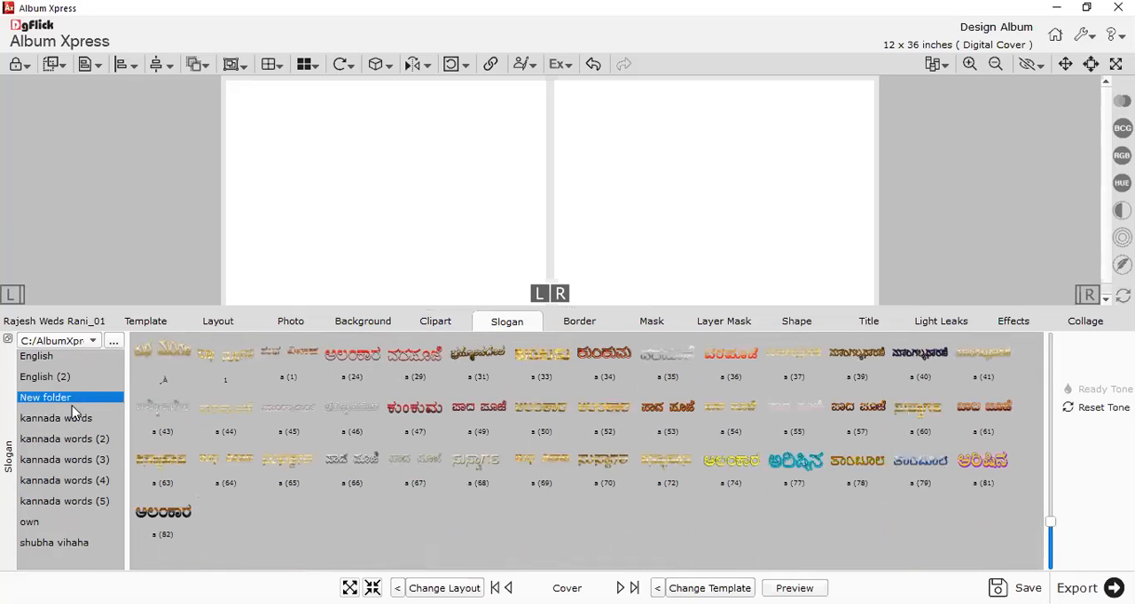
{"action": "left_click", "coordinate": [75, 420]}
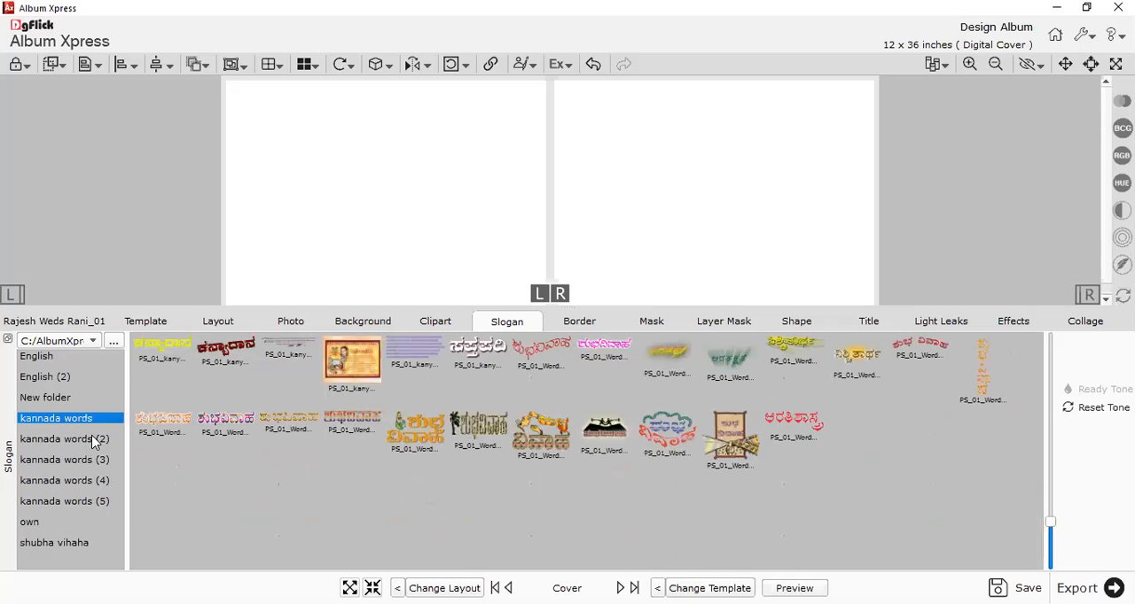
{"action": "left_click", "coordinate": [92, 440]}
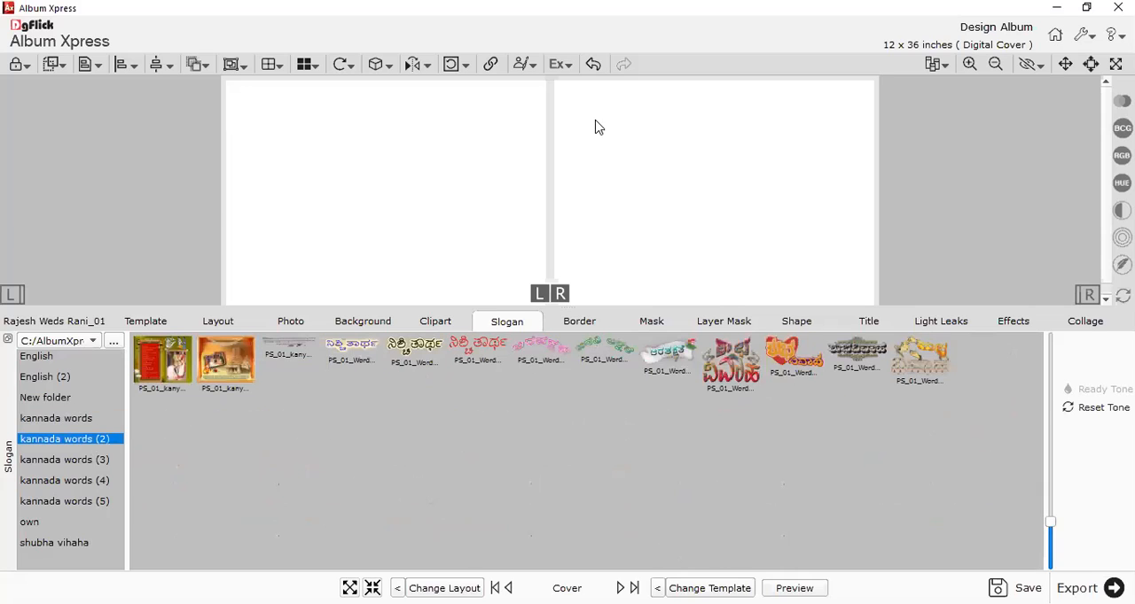
{"action": "left_click", "coordinate": [89, 461]}
{"action": "left_click", "coordinate": [95, 483]}
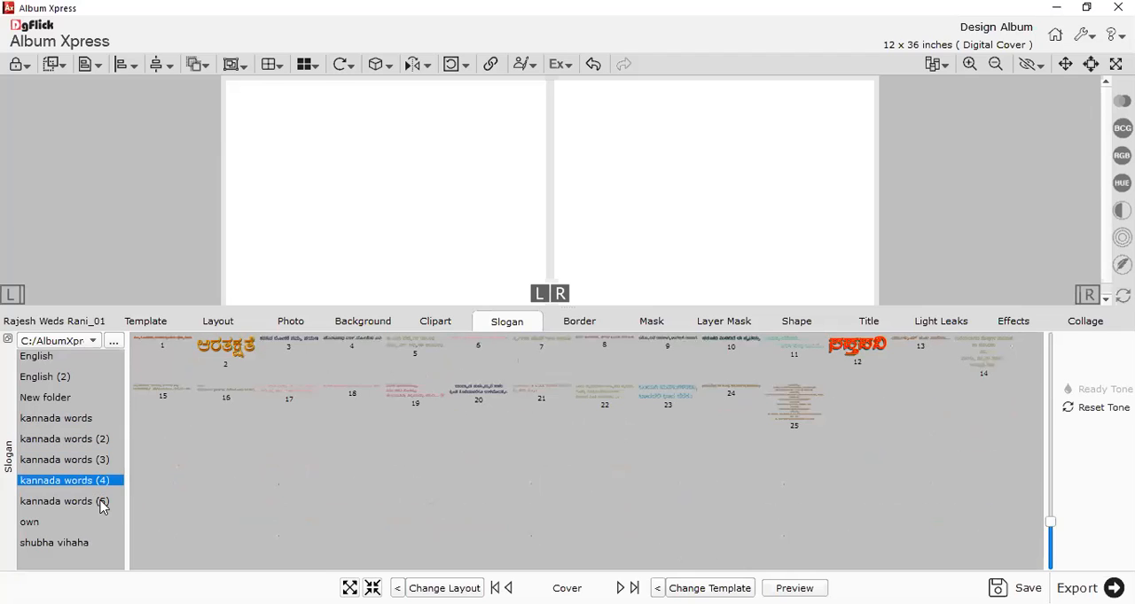
{"action": "left_click", "coordinate": [100, 503]}
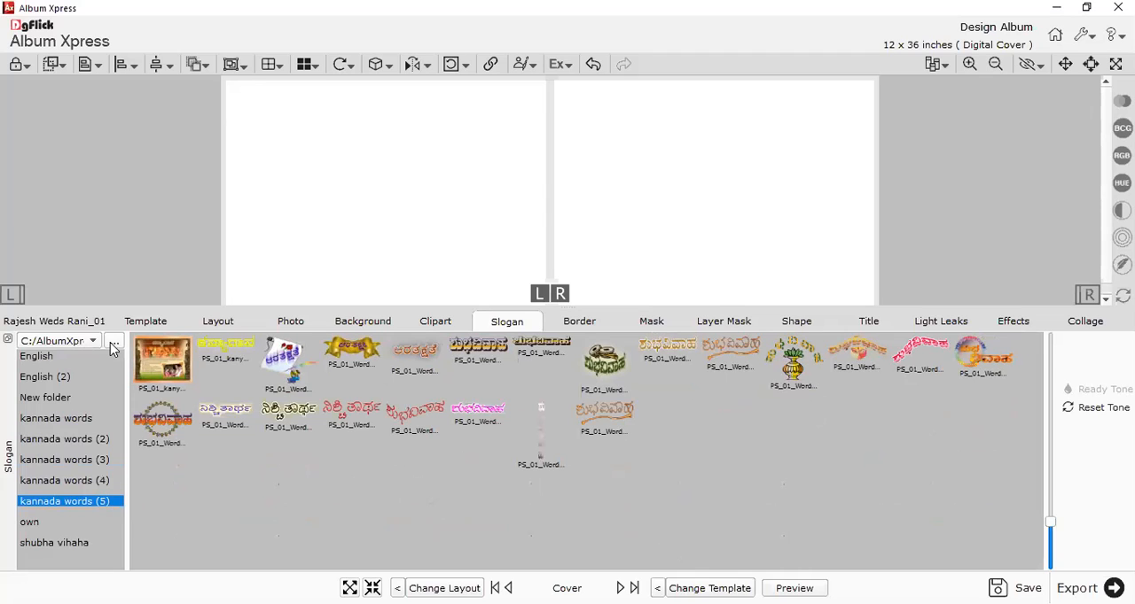
Show the border collection and view its subfolders frame (10), frame (11) and frame (2) to frame (5) in turn.
{"action": "left_click", "coordinate": [583, 324]}
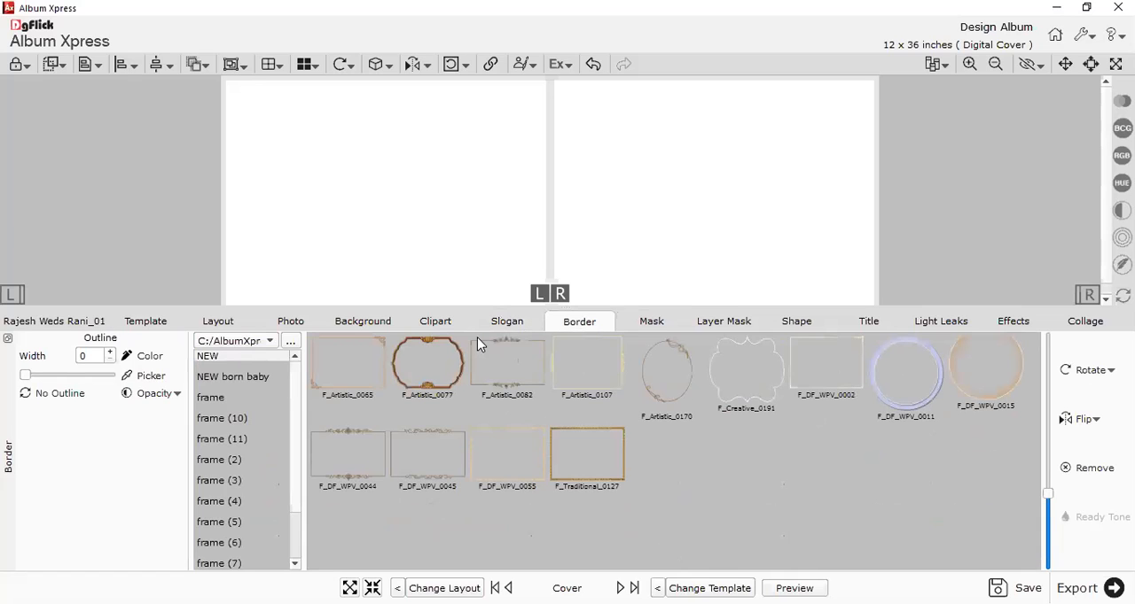
{"action": "left_click", "coordinate": [228, 419]}
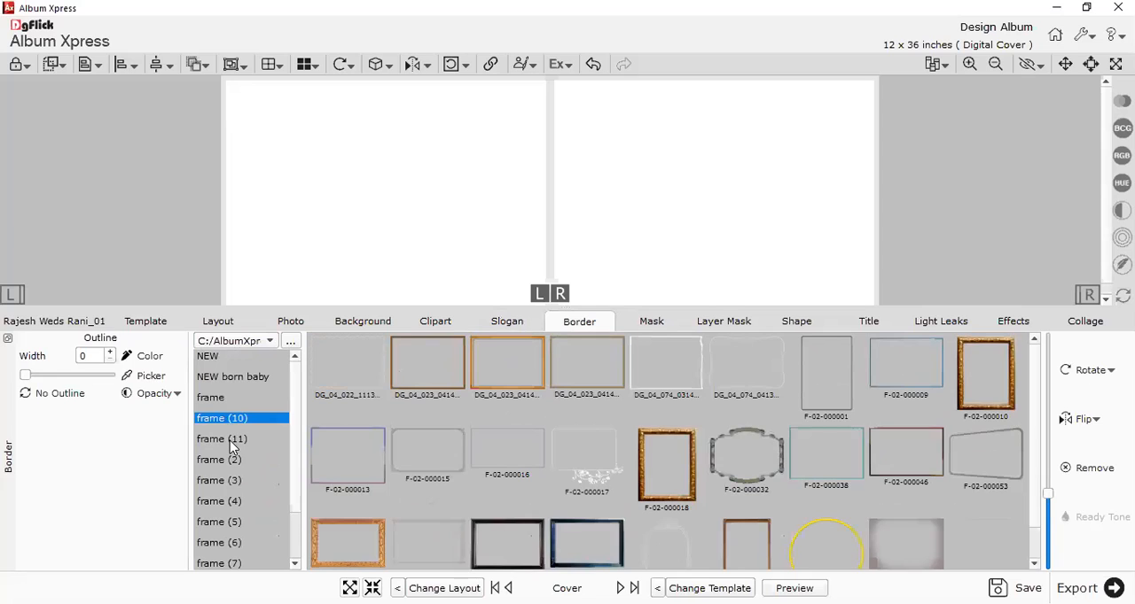
{"action": "left_click", "coordinate": [229, 440]}
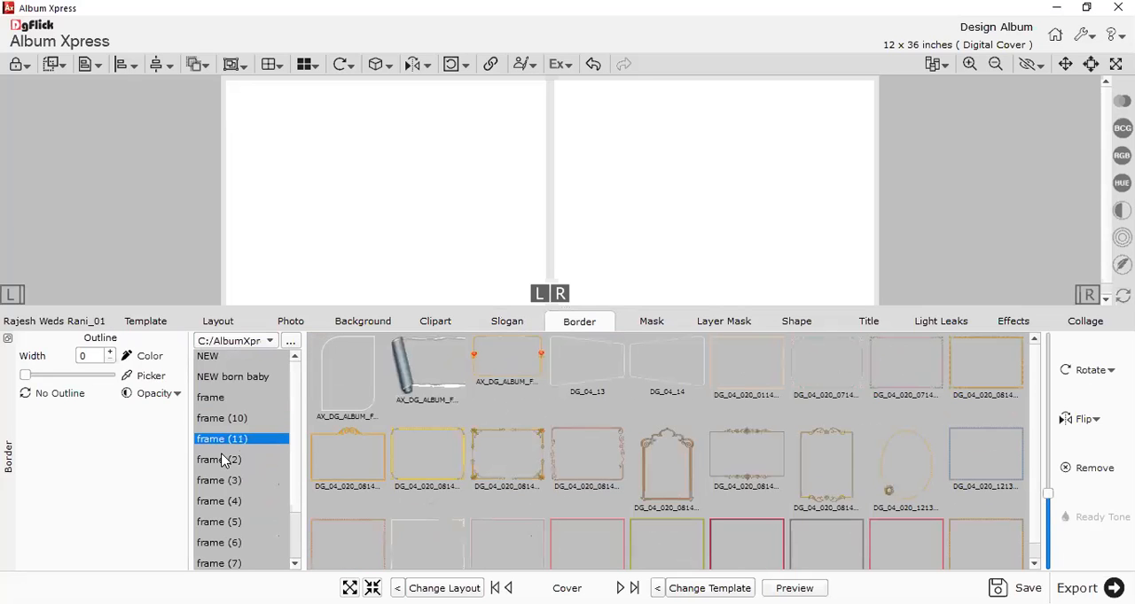
{"action": "left_click", "coordinate": [219, 467]}
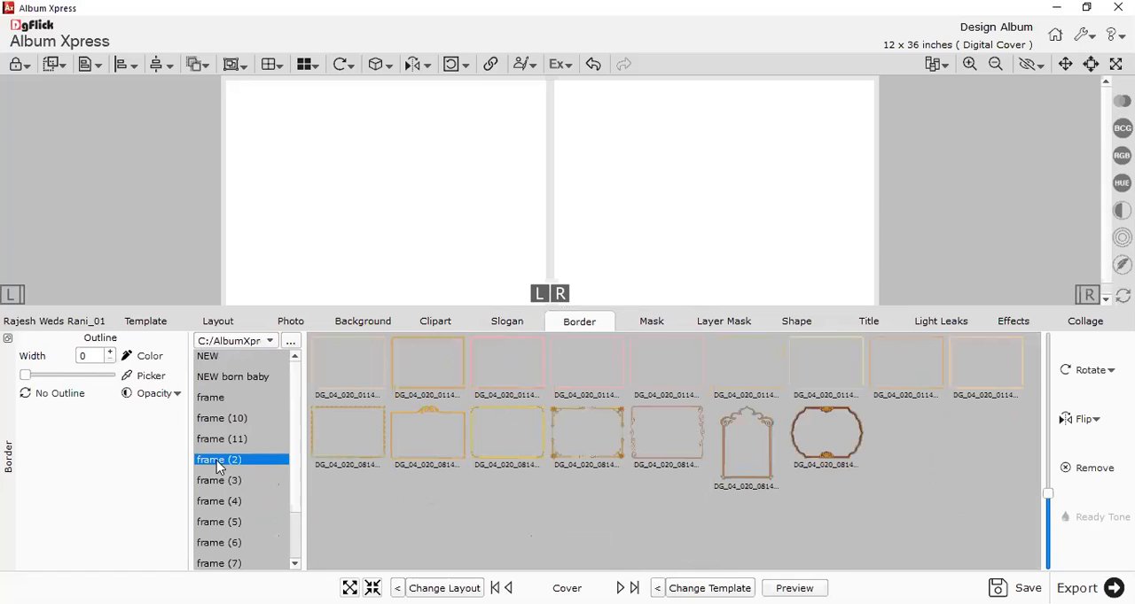
{"action": "left_click", "coordinate": [217, 483]}
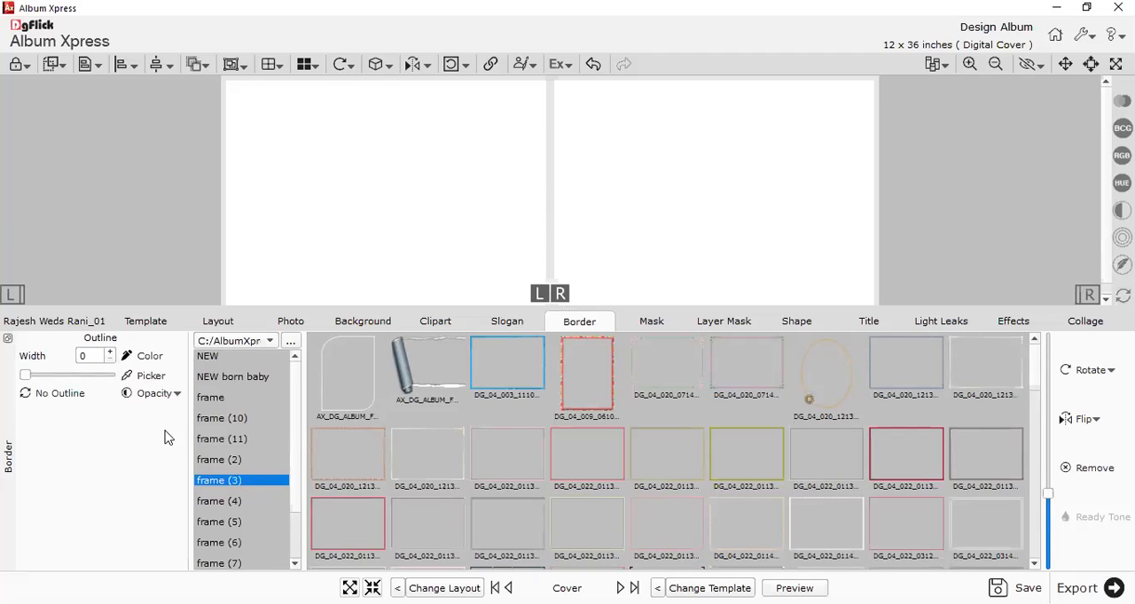
{"action": "left_click", "coordinate": [214, 503]}
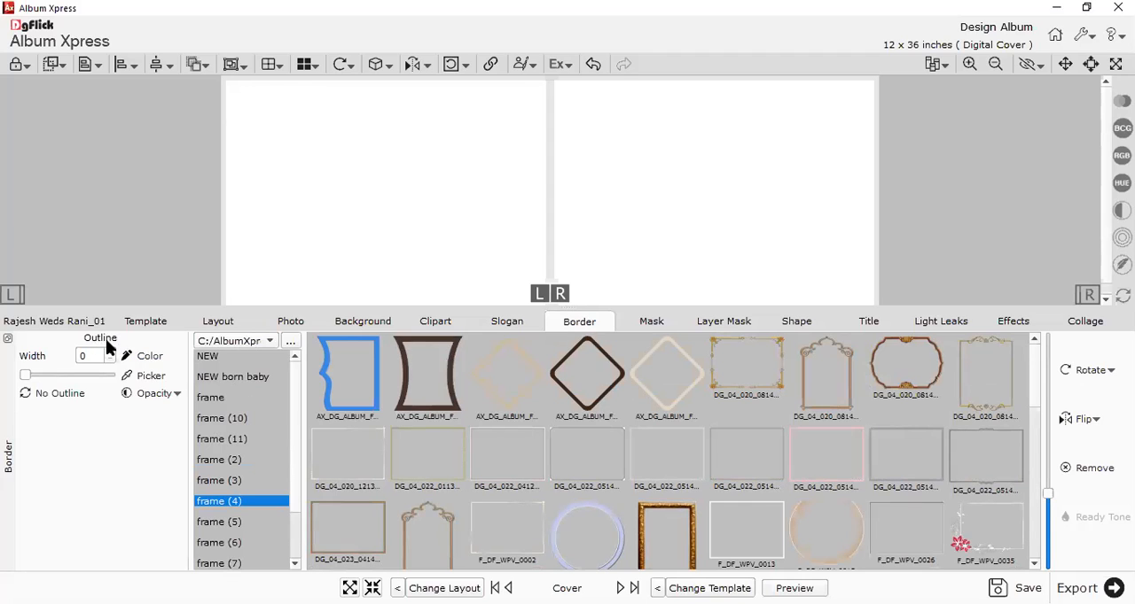
{"action": "left_click", "coordinate": [241, 523]}
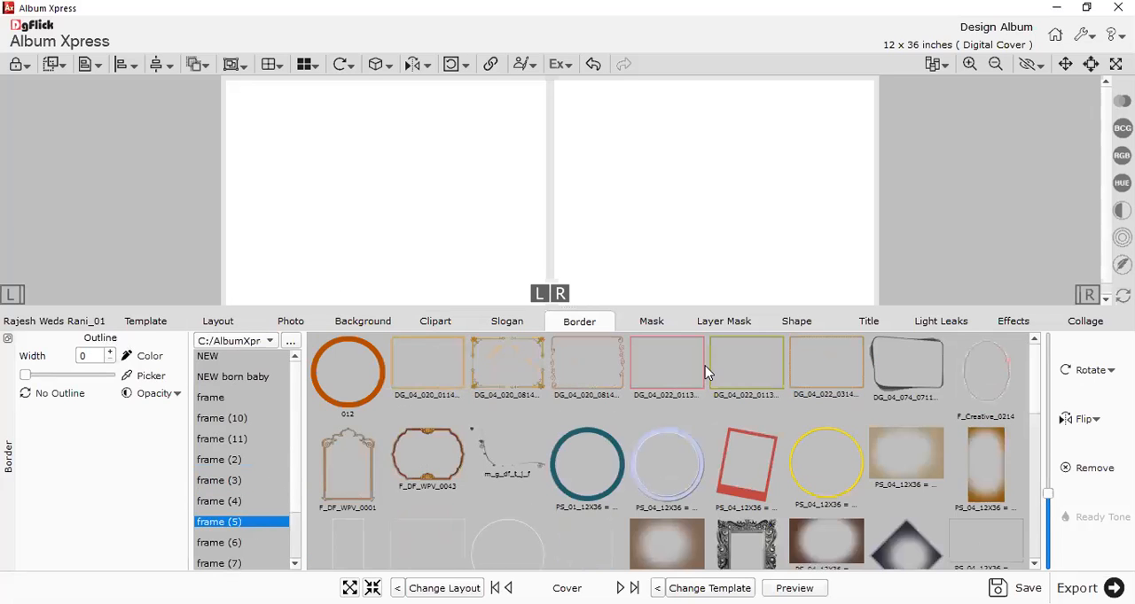
Show the mask collection and view the subfolders .A Mask (2), .A Mask (5), .A Mask (6) and AA own.
{"action": "left_click", "coordinate": [640, 325]}
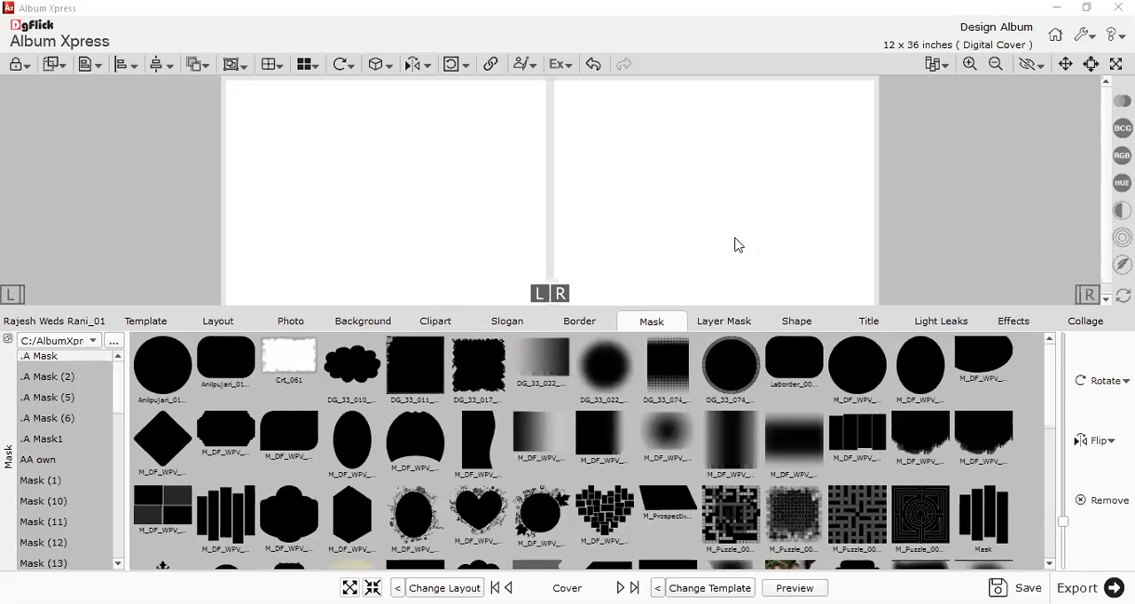
{"action": "left_click", "coordinate": [73, 378]}
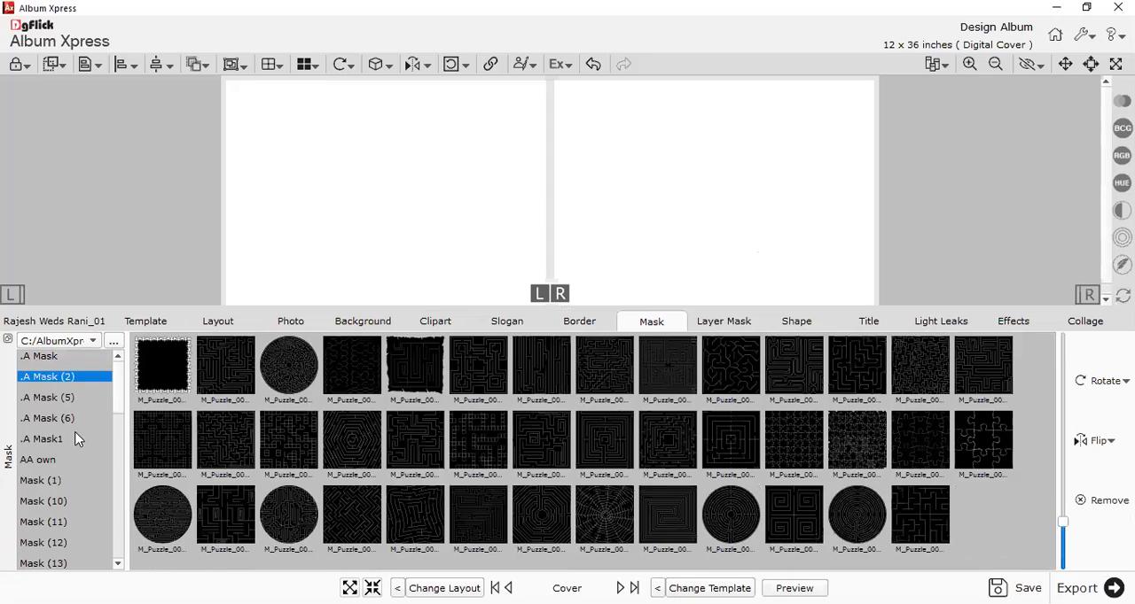
{"action": "left_click", "coordinate": [64, 399]}
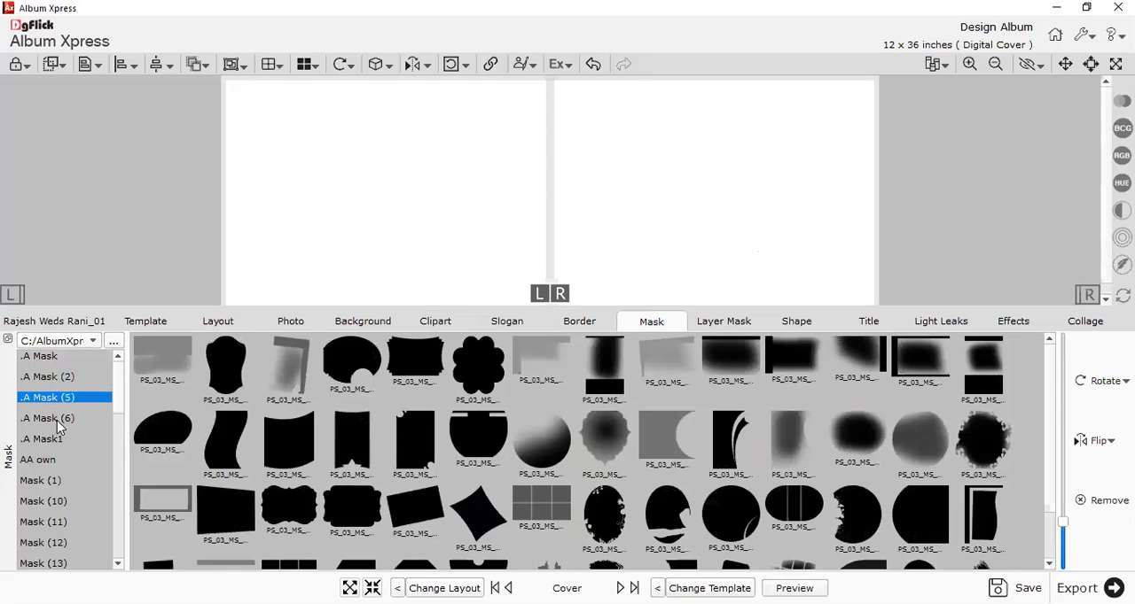
{"action": "left_click", "coordinate": [57, 420]}
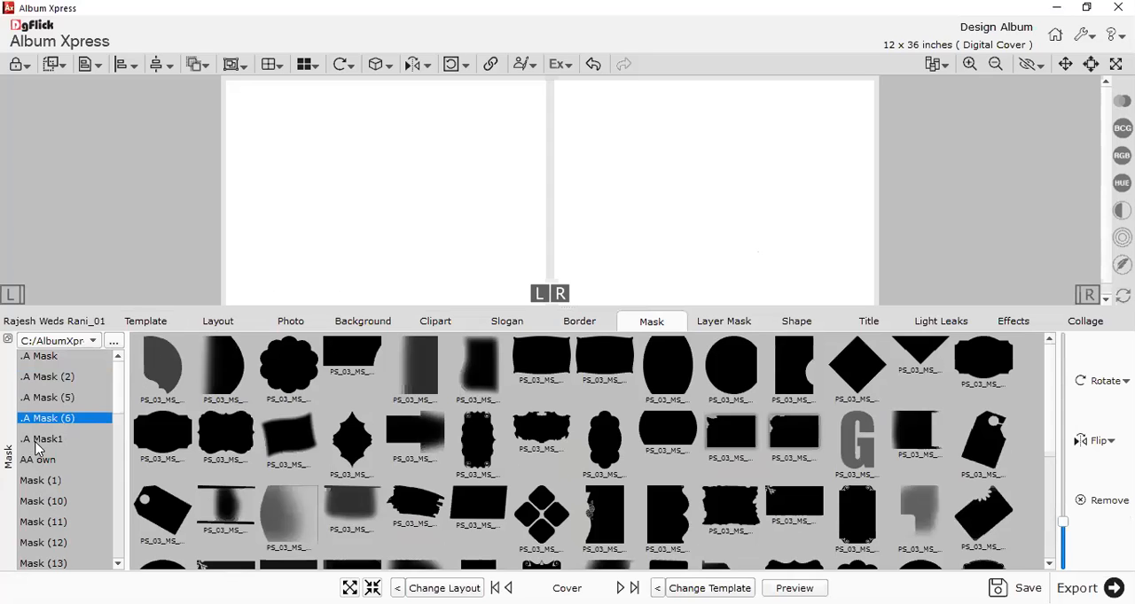
{"action": "left_click", "coordinate": [39, 459]}
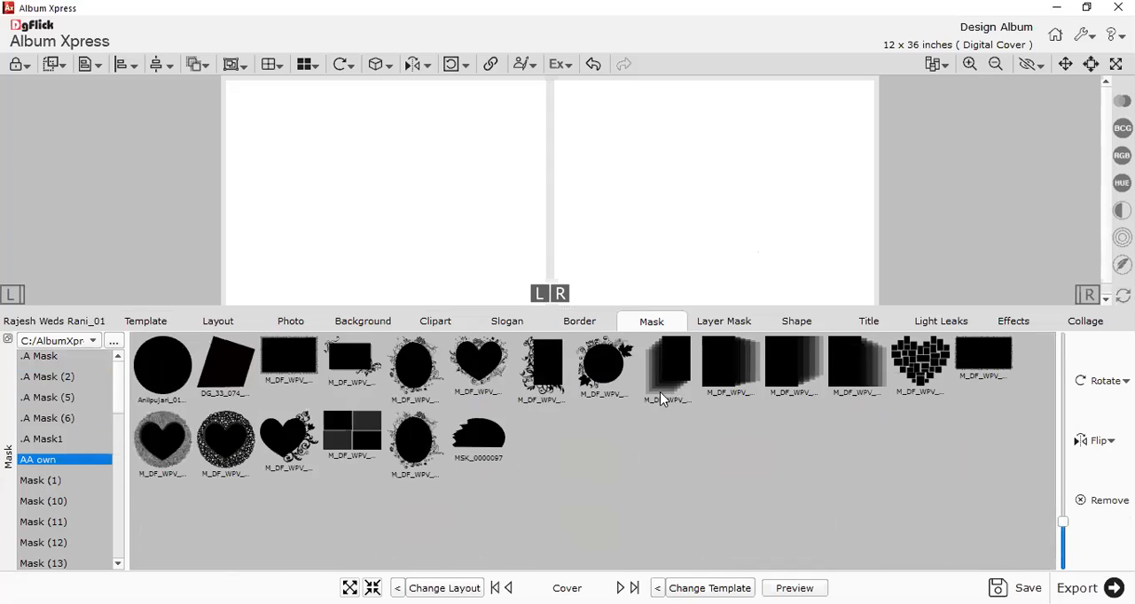
Compare the layer mask brushes with the mask collection and look through all the brush shapes.
{"action": "left_click", "coordinate": [704, 322]}
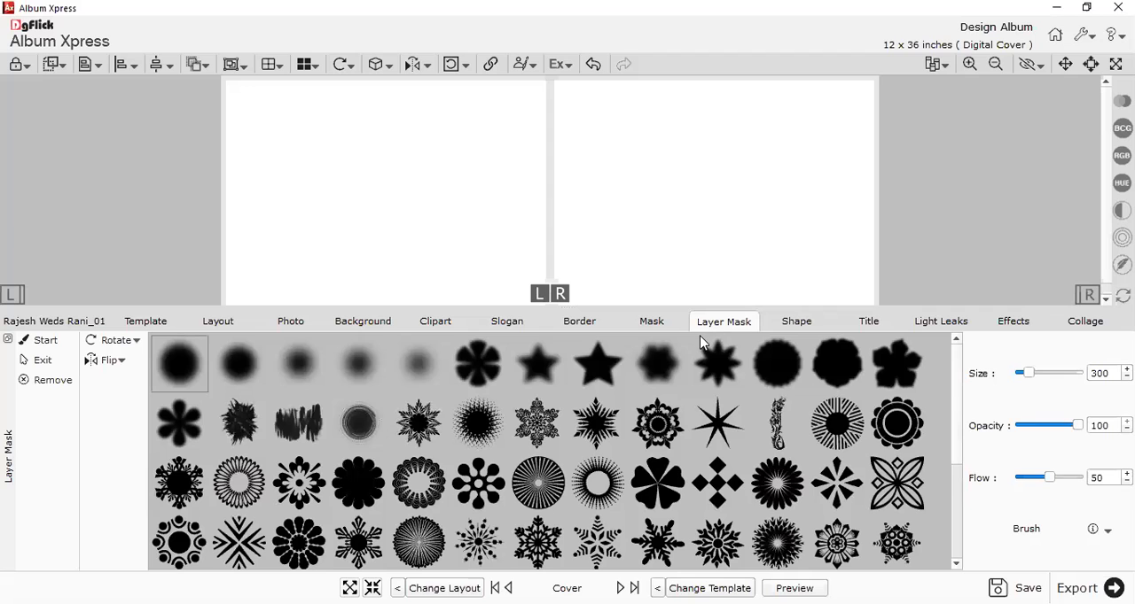
{"action": "left_click", "coordinate": [663, 326]}
{"action": "left_click", "coordinate": [717, 325]}
{"action": "left_click", "coordinate": [676, 326]}
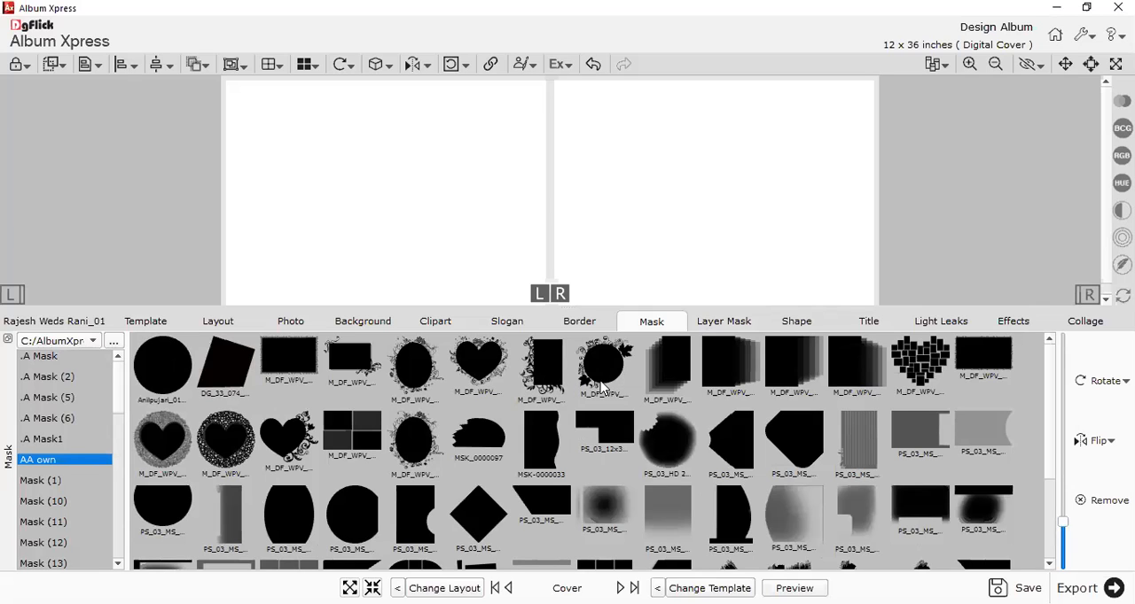
{"action": "left_click", "coordinate": [698, 321]}
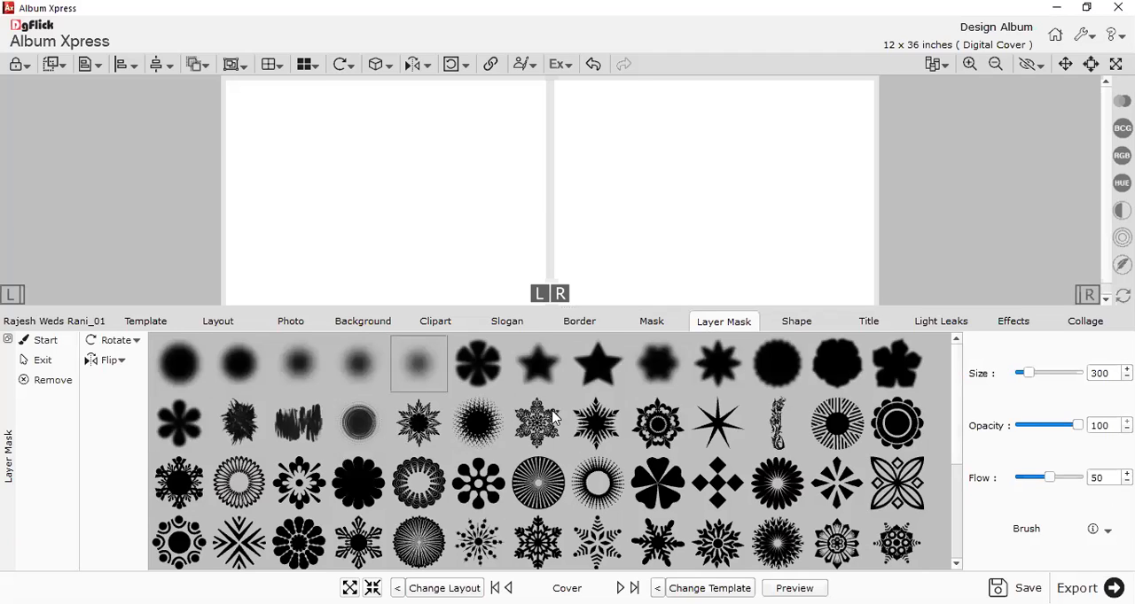
{"action": "scroll", "coordinate": [551, 424], "scroll_direction": "down", "scroll_amount": 3}
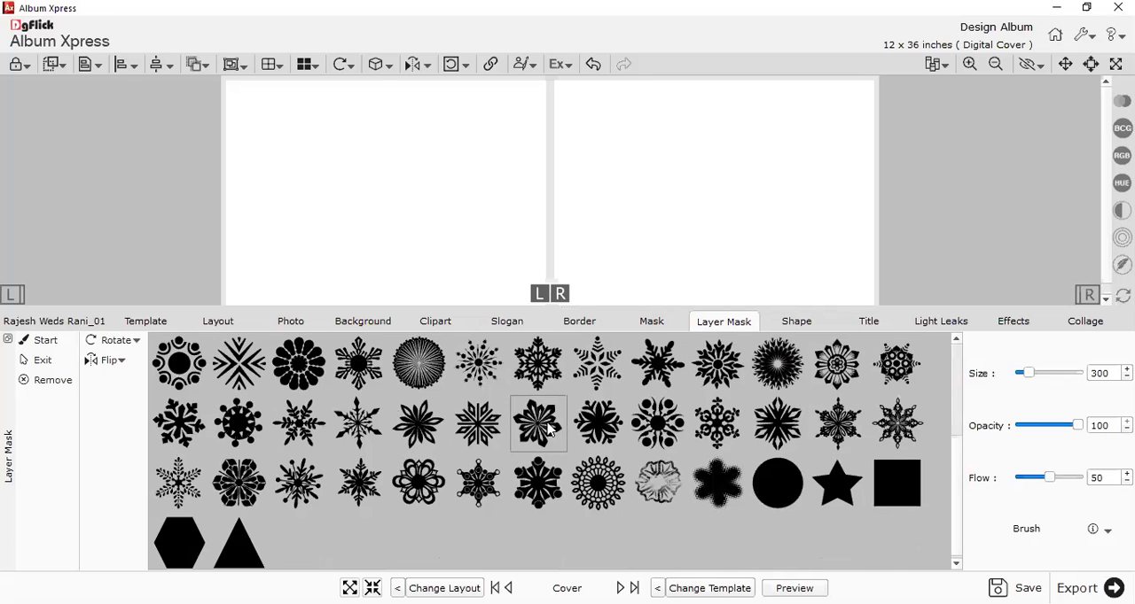
Look through the shape collection and the remaining cliparts in the Cliparts (18) subfolder.
{"action": "left_click", "coordinate": [794, 325]}
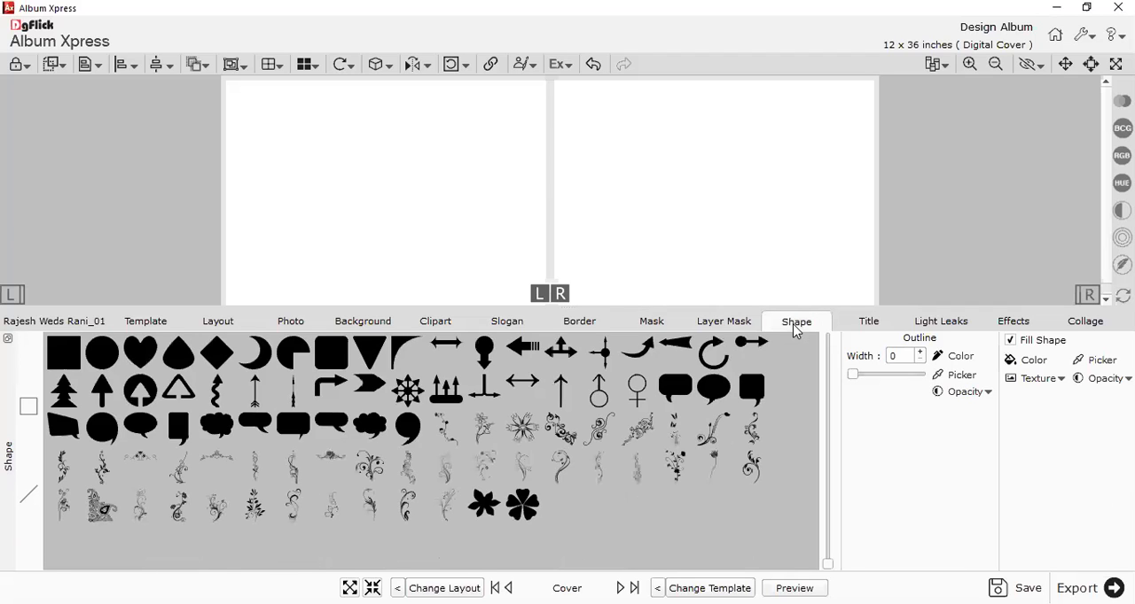
{"action": "left_click", "coordinate": [446, 325]}
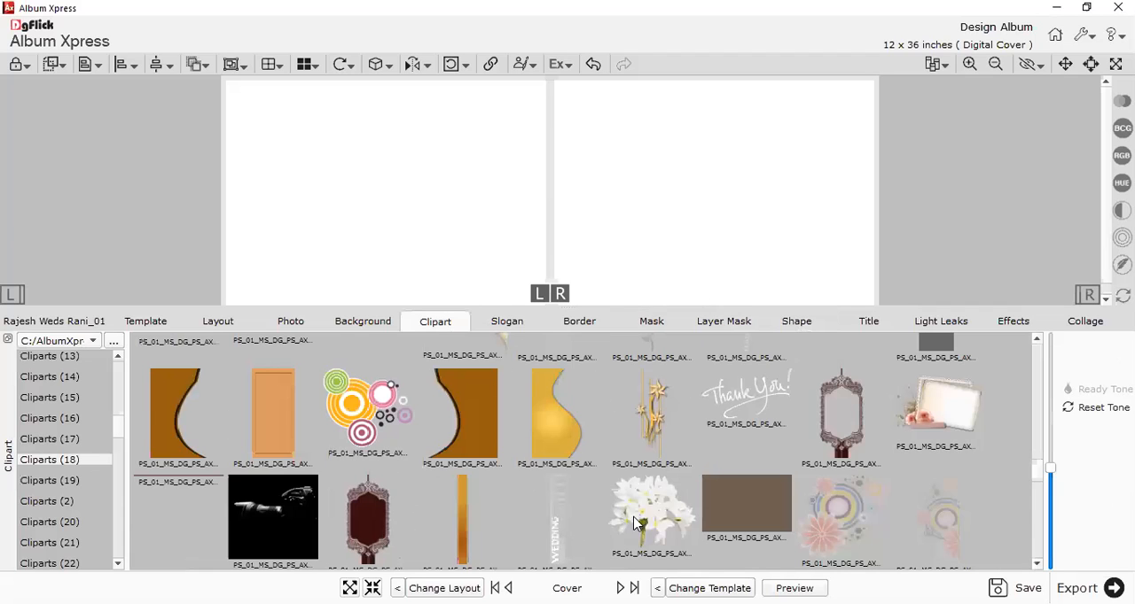
{"action": "scroll", "coordinate": [818, 463], "scroll_direction": "down", "scroll_amount": 3}
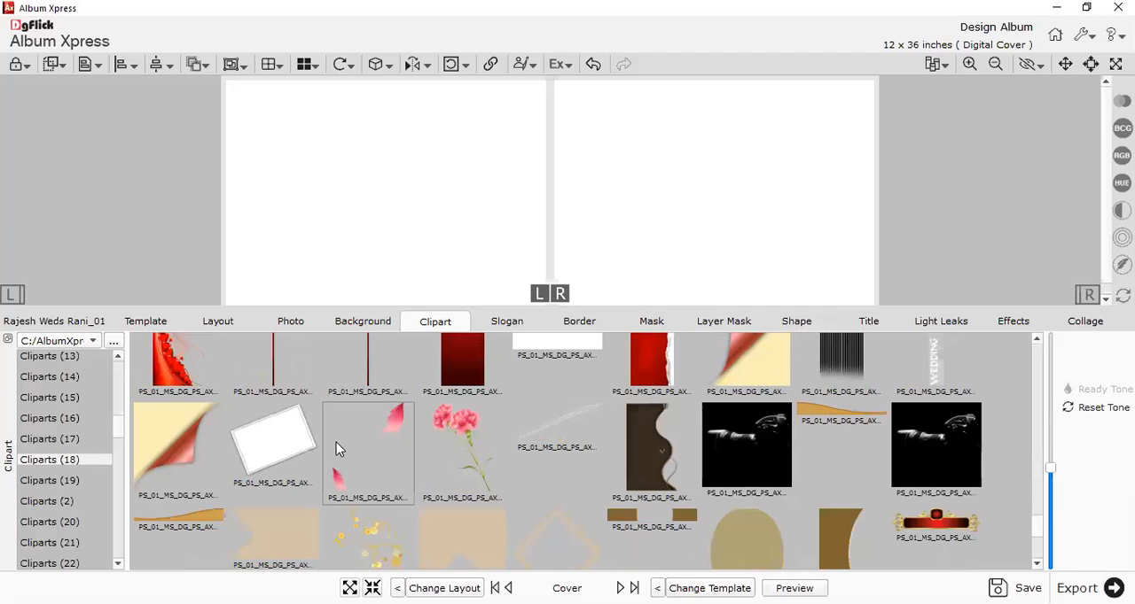
{"action": "scroll", "coordinate": [423, 449], "scroll_direction": "down", "scroll_amount": 3}
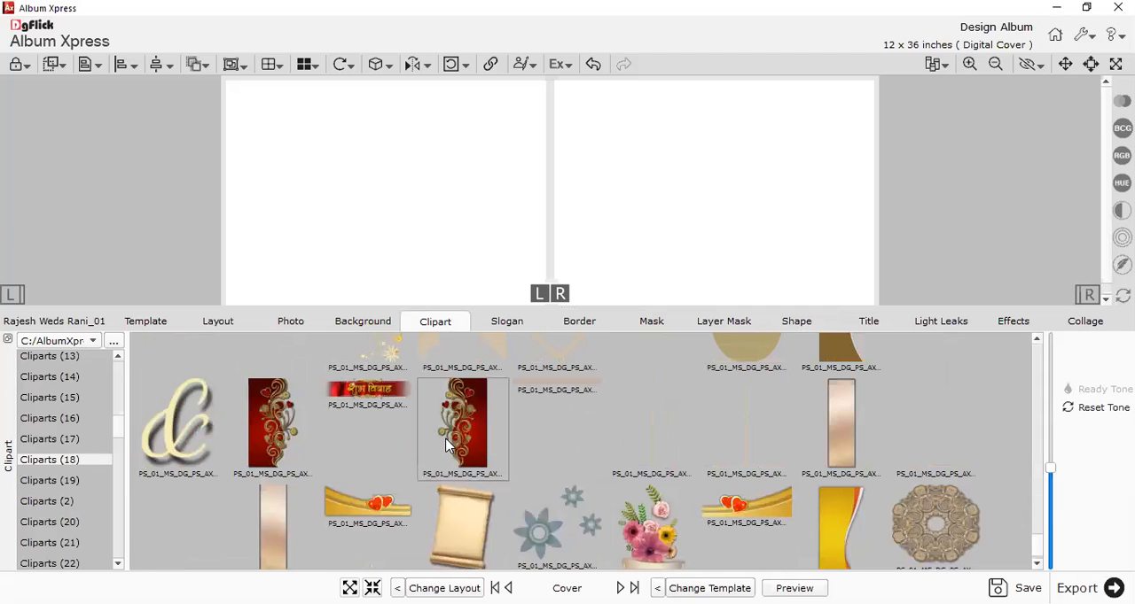
{"action": "scroll", "coordinate": [456, 447], "scroll_direction": "down", "scroll_amount": 1}
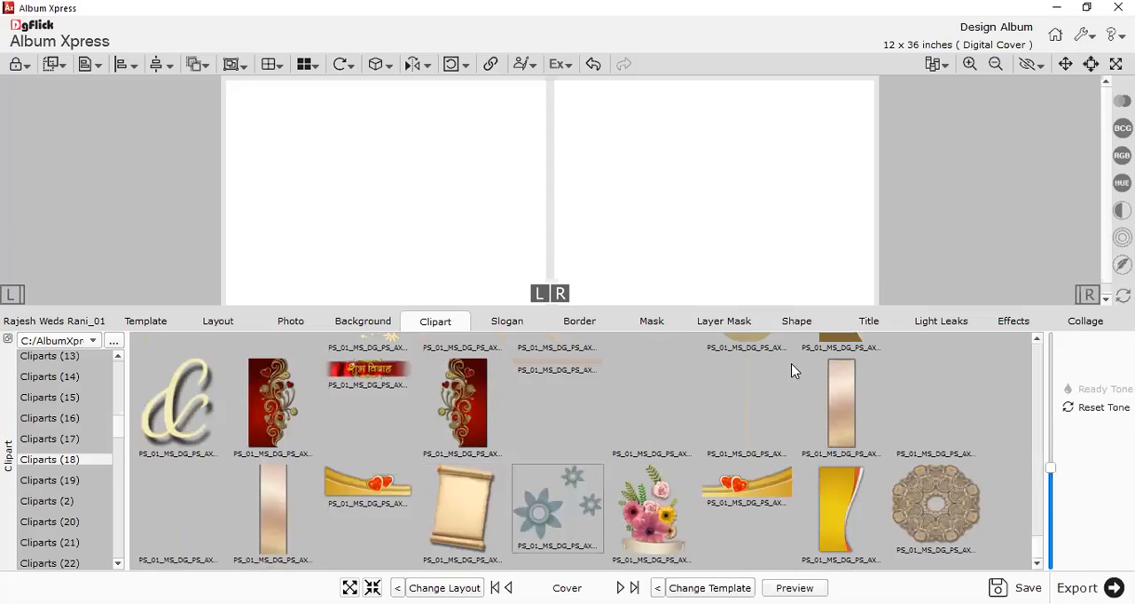
{"action": "left_click", "coordinate": [795, 322]}
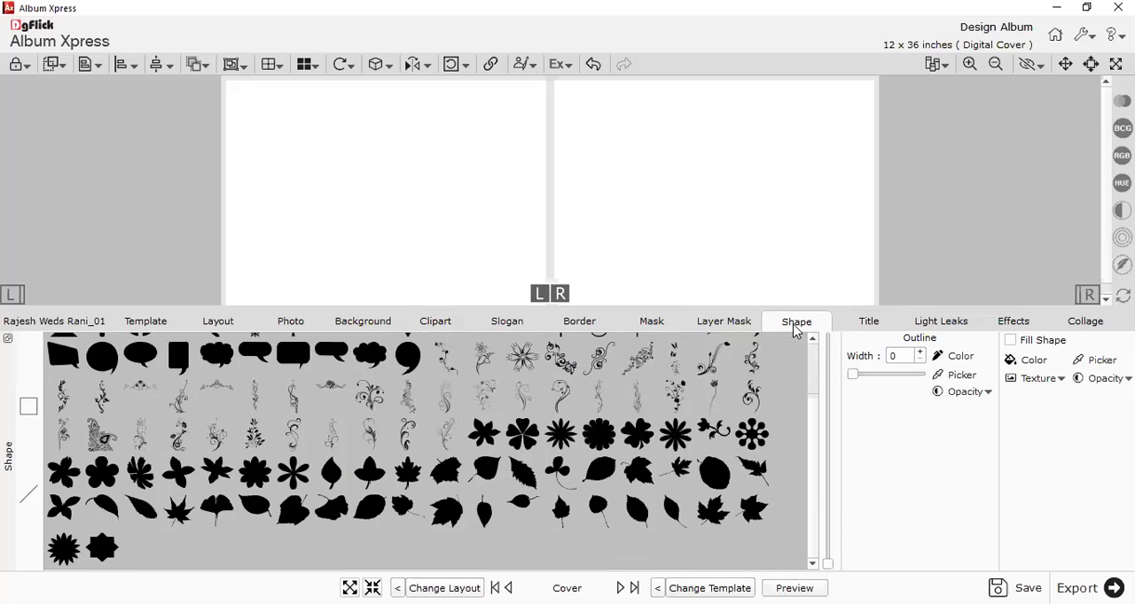
{"action": "scroll", "coordinate": [656, 496], "scroll_direction": "up", "scroll_amount": 2}
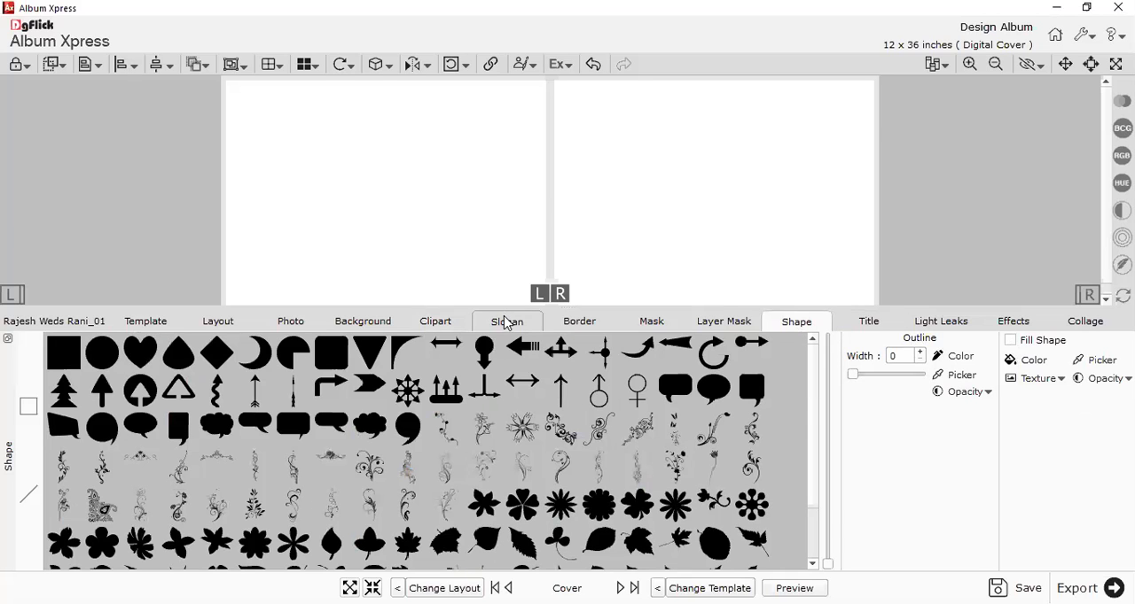
Return to the clipart collection and look through the first cliparts in the Cliparts (19) subfolder.
{"action": "left_click", "coordinate": [413, 321]}
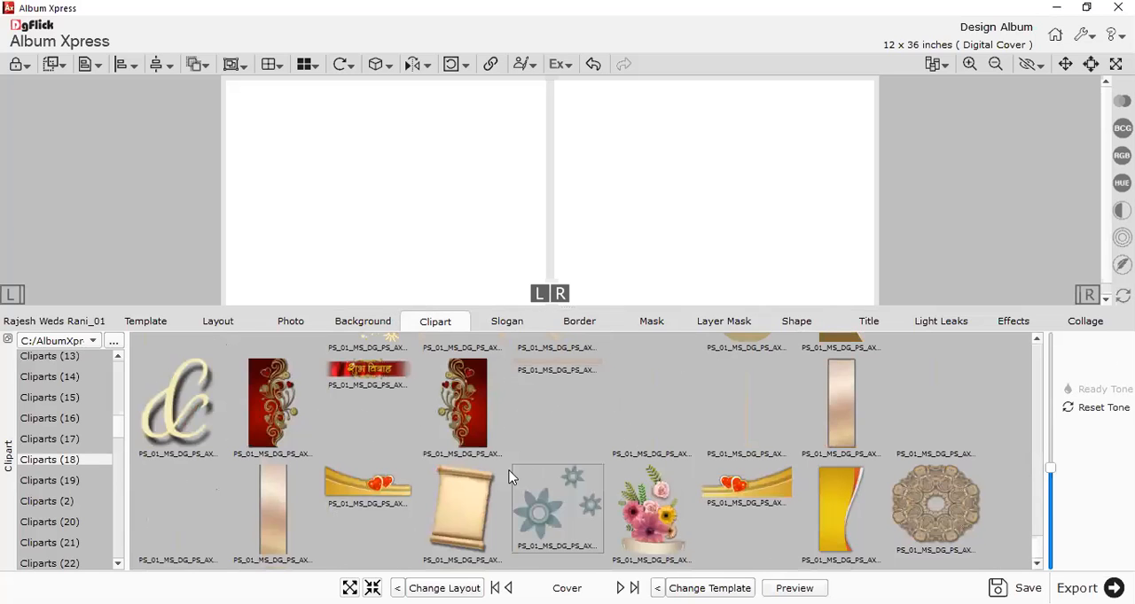
{"action": "left_click", "coordinate": [44, 480]}
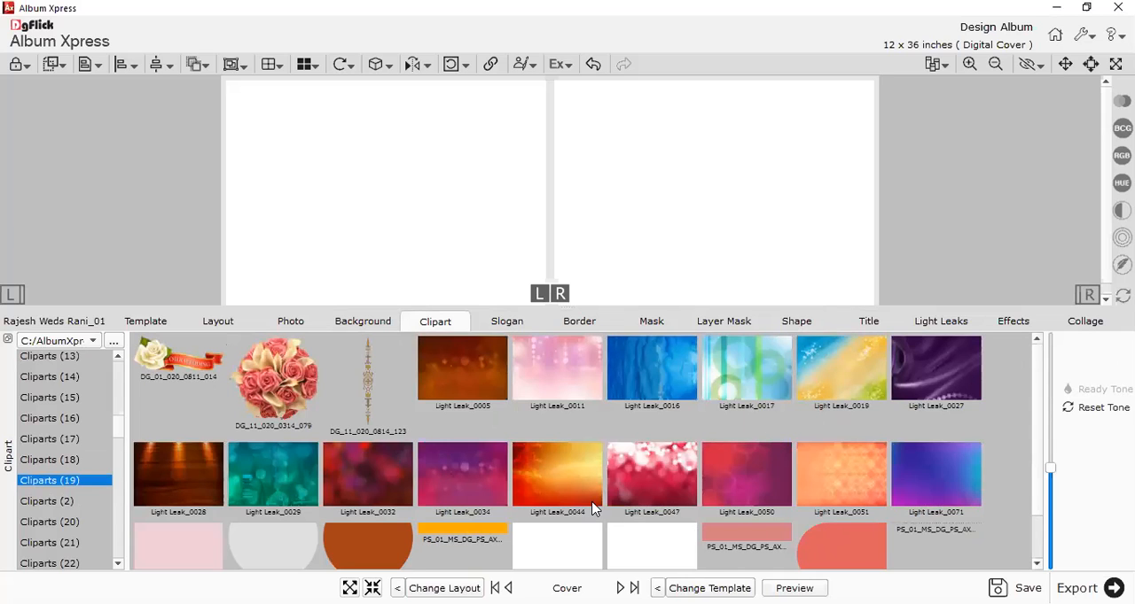
{"action": "scroll", "coordinate": [591, 507], "scroll_direction": "down", "scroll_amount": 3}
{"action": "scroll", "coordinate": [591, 507], "scroll_direction": "down", "scroll_amount": 3}
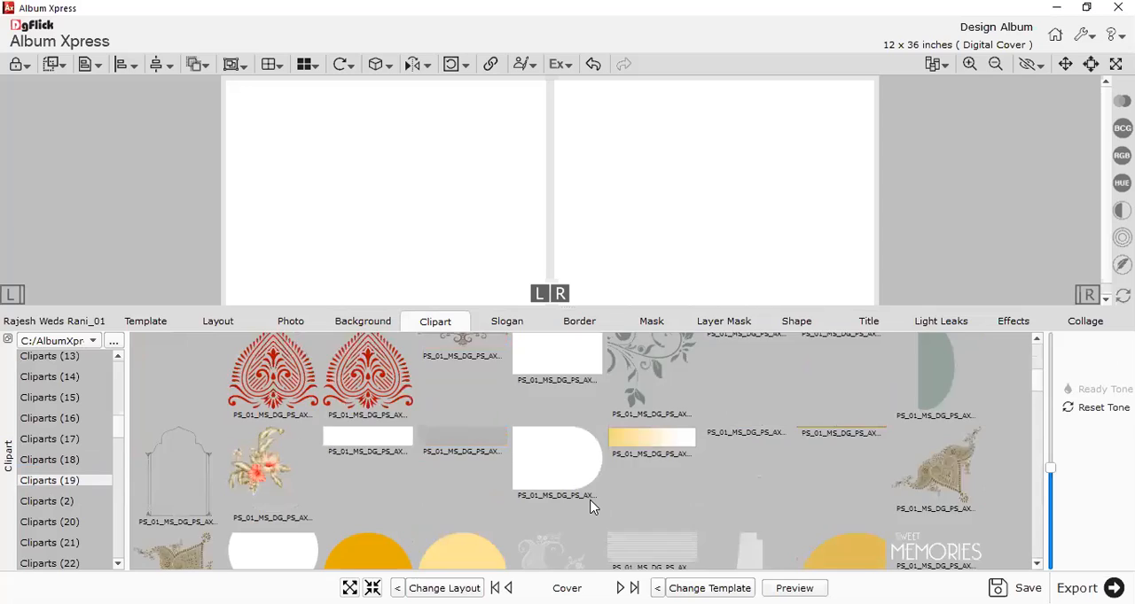
{"action": "scroll", "coordinate": [591, 507], "scroll_direction": "down", "scroll_amount": 3}
{"action": "left_click", "coordinate": [451, 434]}
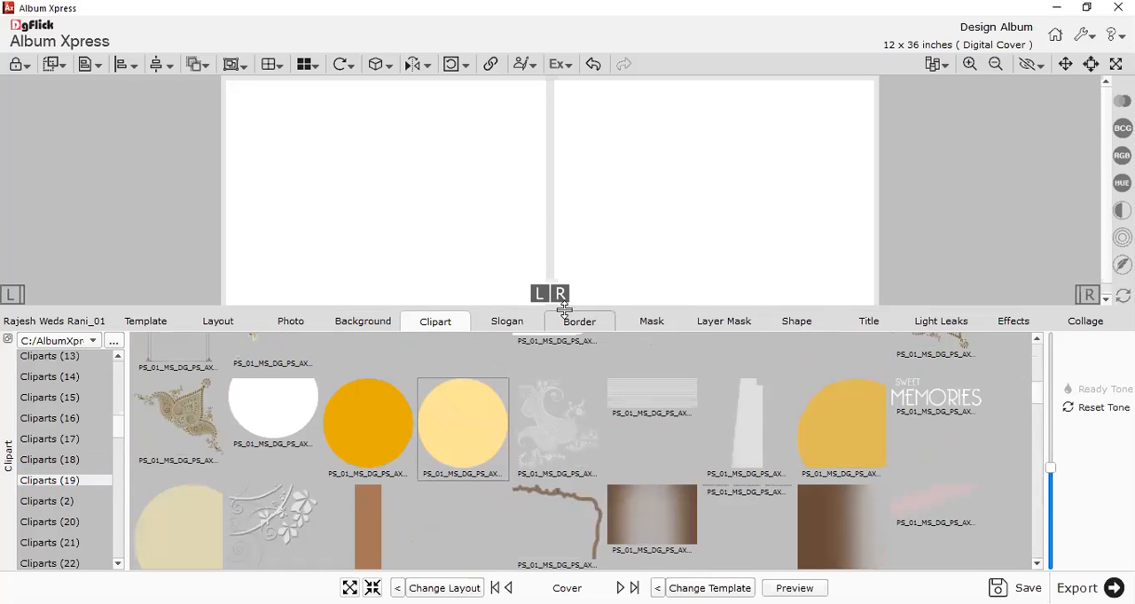
Enlarge the cover workspace and reduce the clipart thumbnails while looking further through the Cliparts (19) subfolder.
{"action": "left_click_drag", "start_coordinate": [569, 324], "coordinate": [568, 409]}
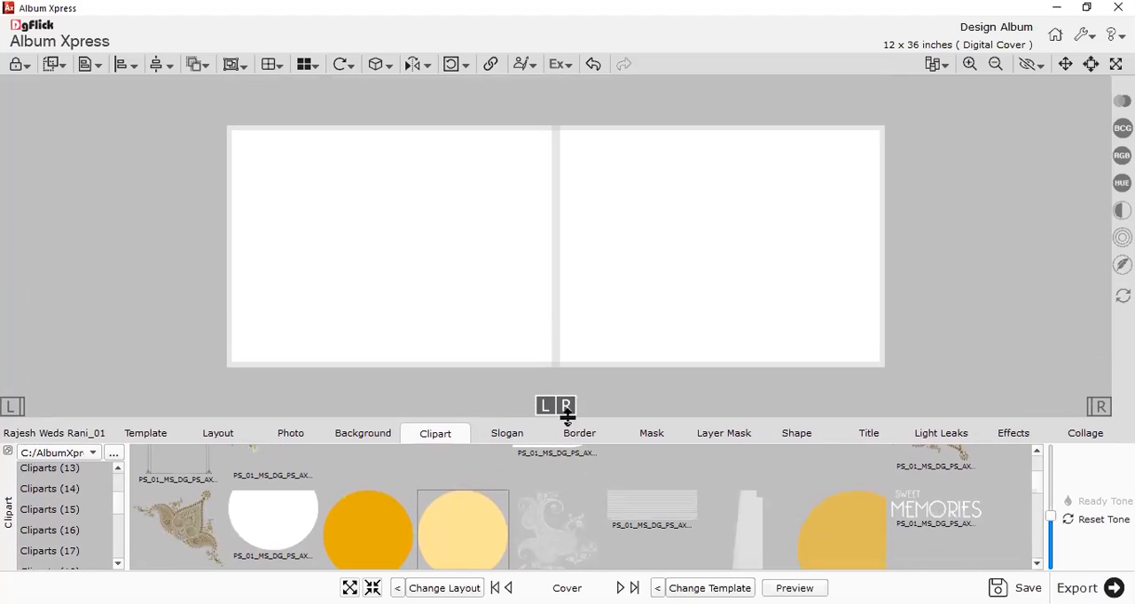
{"action": "left_click_drag", "start_coordinate": [1051, 518], "coordinate": [1051, 540]}
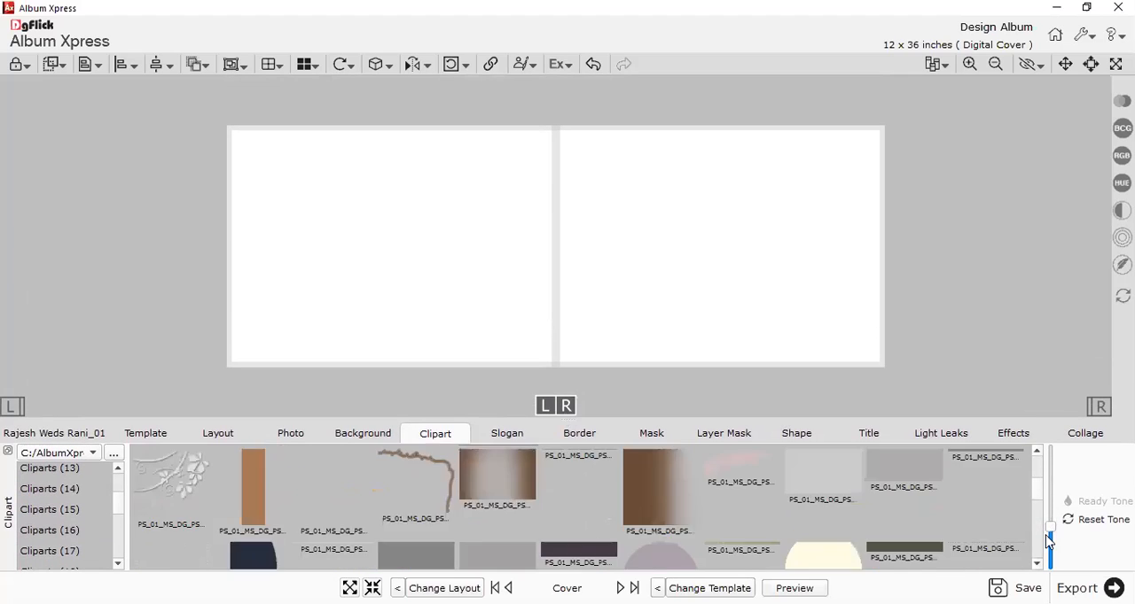
{"action": "scroll", "coordinate": [590, 540], "scroll_direction": "down", "scroll_amount": 1}
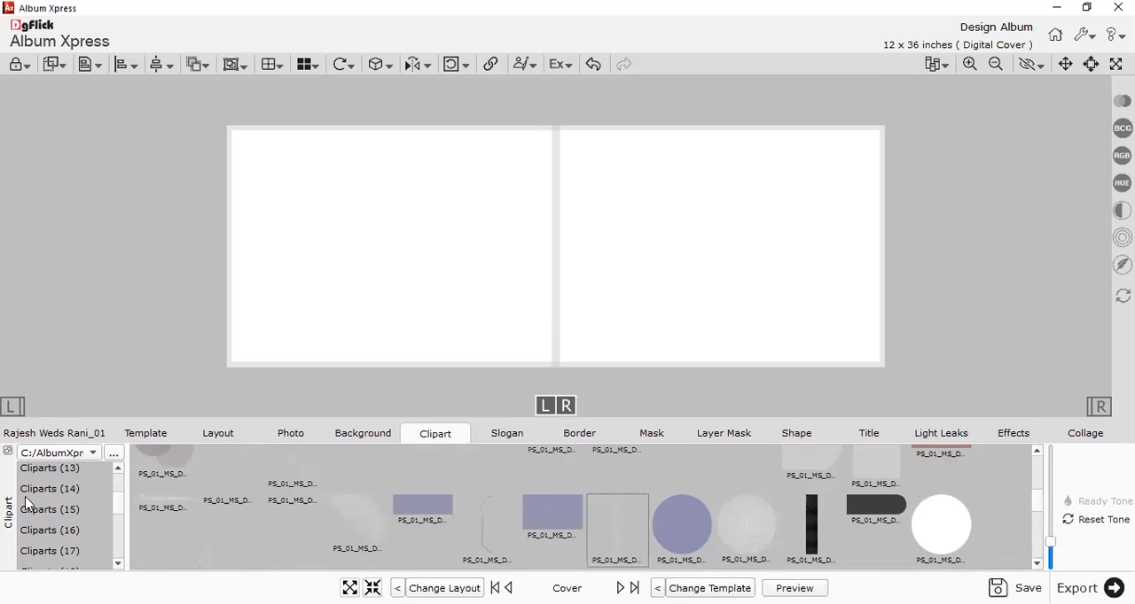
{"action": "scroll", "coordinate": [650, 525], "scroll_direction": "down", "scroll_amount": 5}
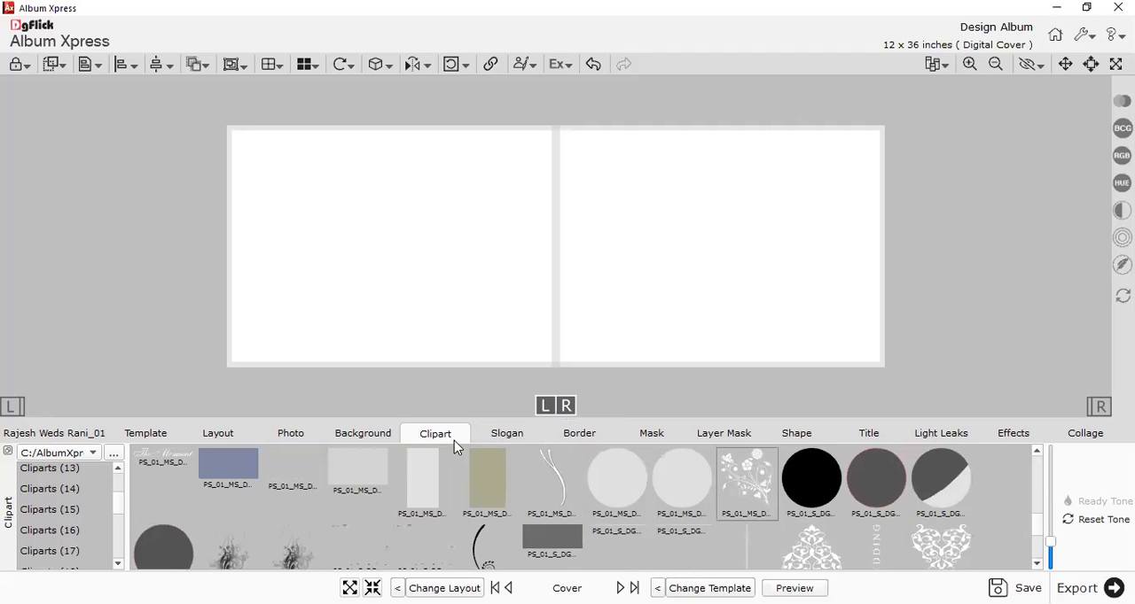
{"action": "scroll", "coordinate": [494, 497], "scroll_direction": "down", "scroll_amount": 4}
{"action": "scroll", "coordinate": [493, 499], "scroll_direction": "down", "scroll_amount": 3}
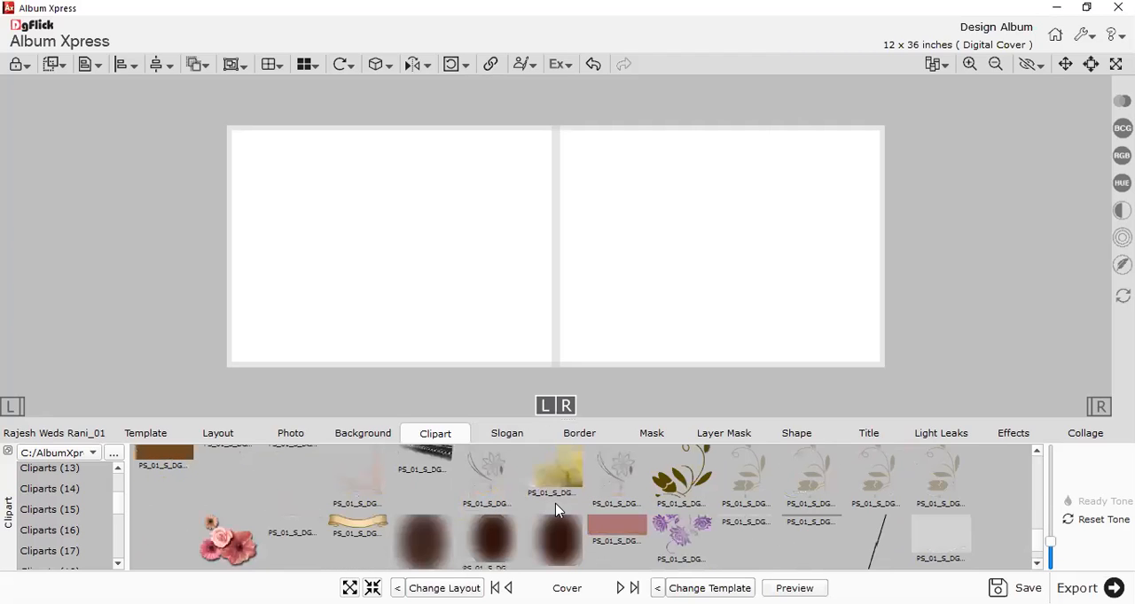
Glance at the shape and title resources, and view the wording cliparts in the first Creations words subfolder of the clipart collection.
{"action": "left_click", "coordinate": [791, 437]}
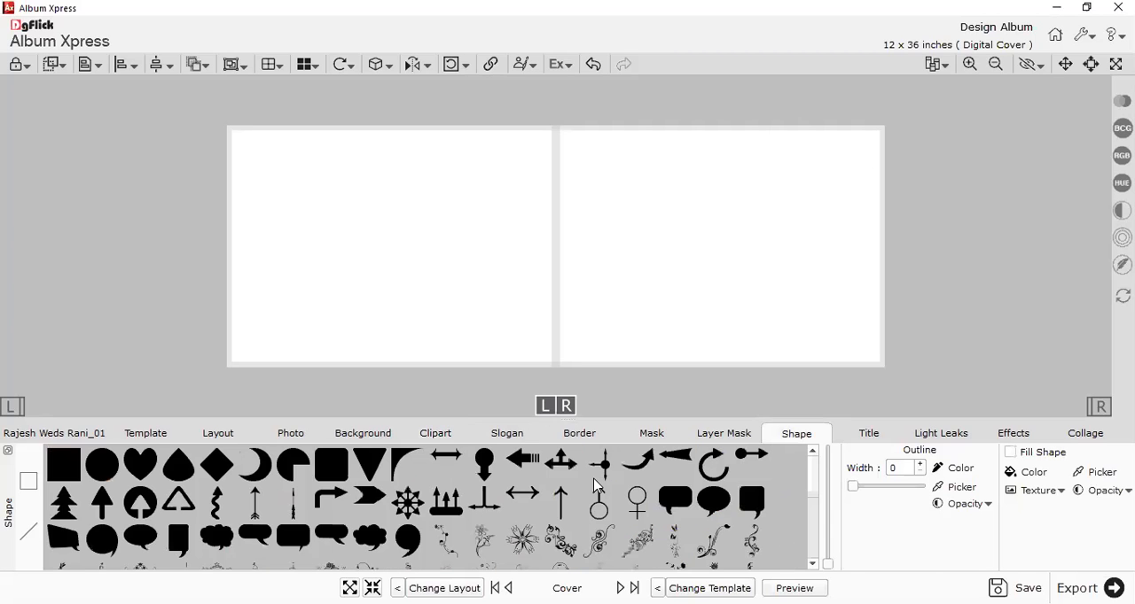
{"action": "left_click", "coordinate": [841, 448]}
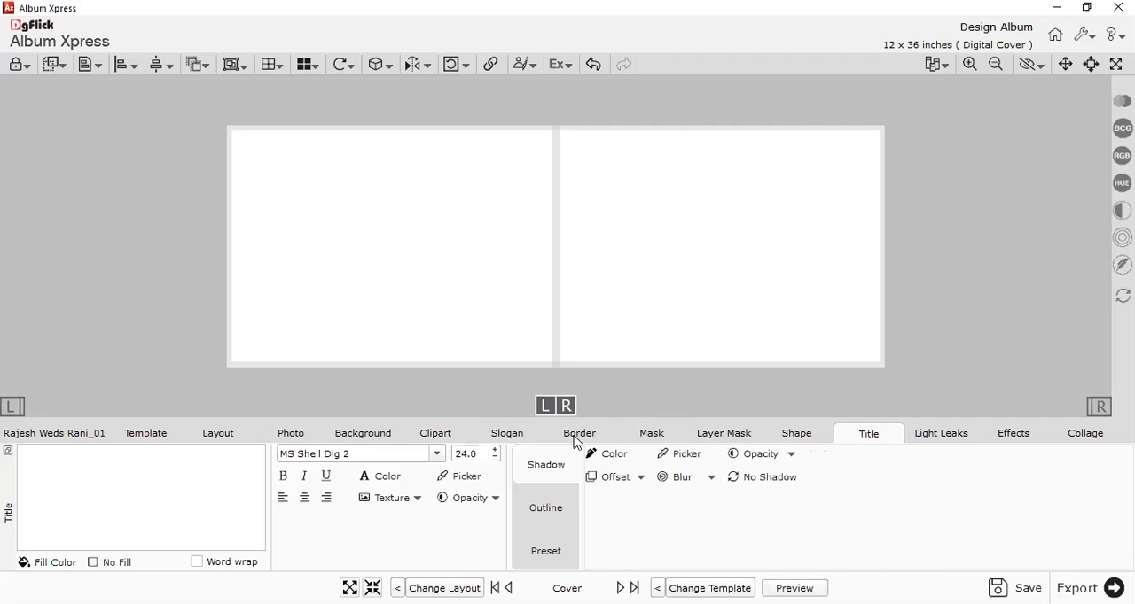
{"action": "left_click", "coordinate": [429, 438]}
{"action": "scroll", "coordinate": [75, 502], "scroll_direction": "up", "scroll_amount": 9}
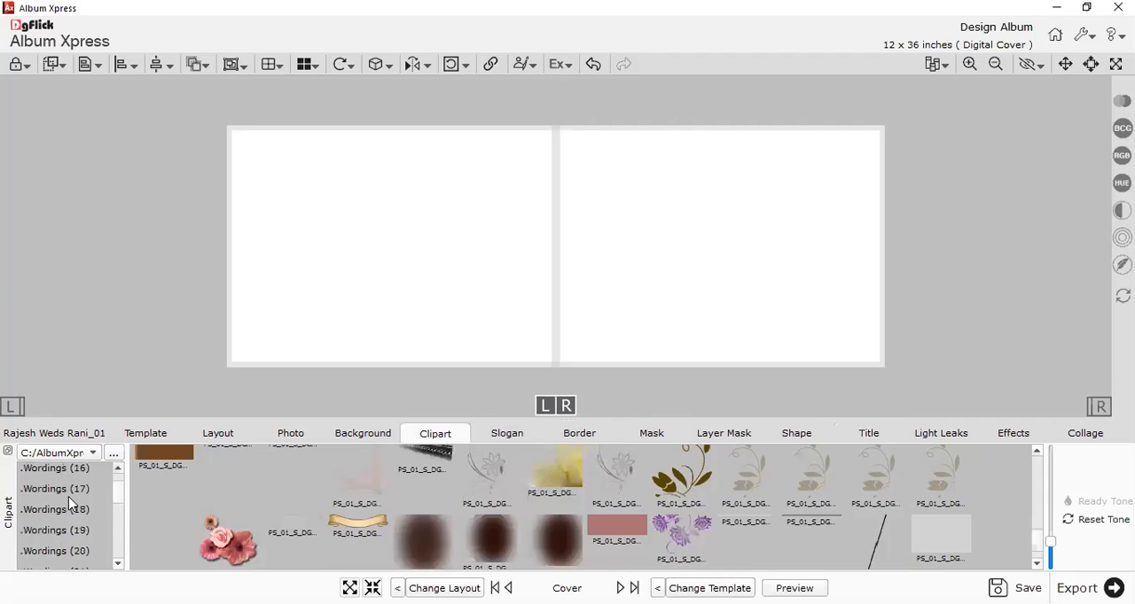
{"action": "left_click", "coordinate": [48, 472]}
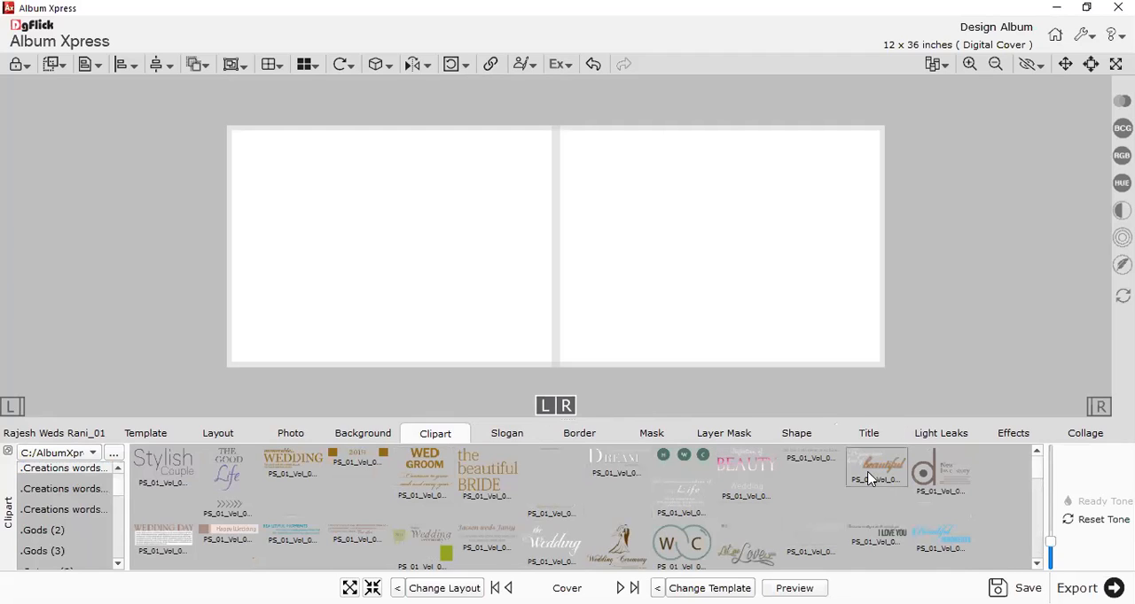
Browse the list of fonts available for album titles.
{"action": "left_click", "coordinate": [866, 437]}
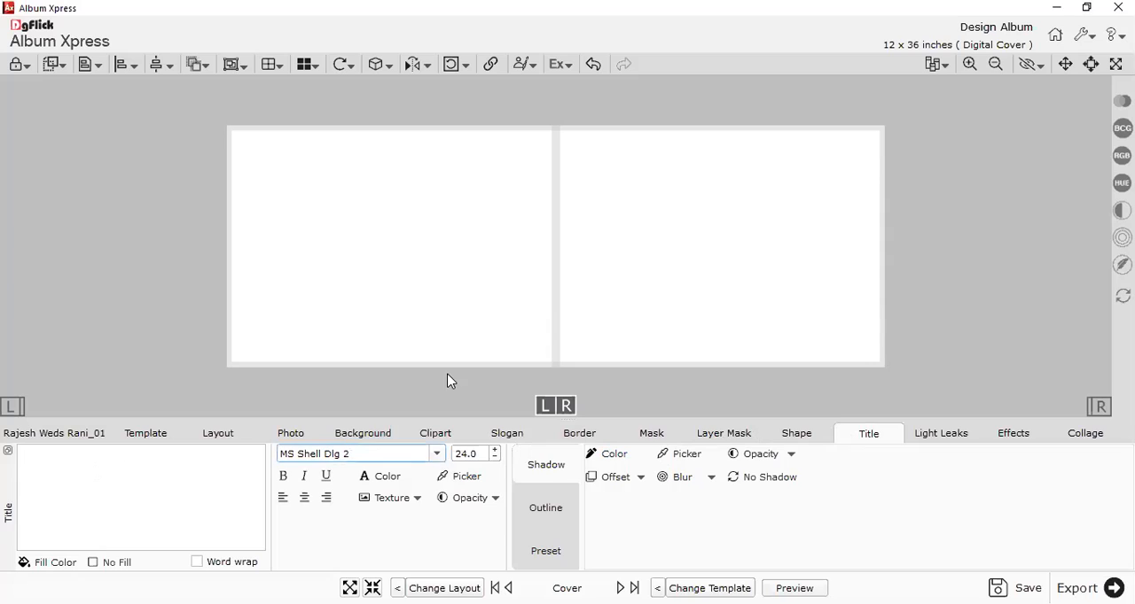
{"action": "left_click", "coordinate": [437, 454]}
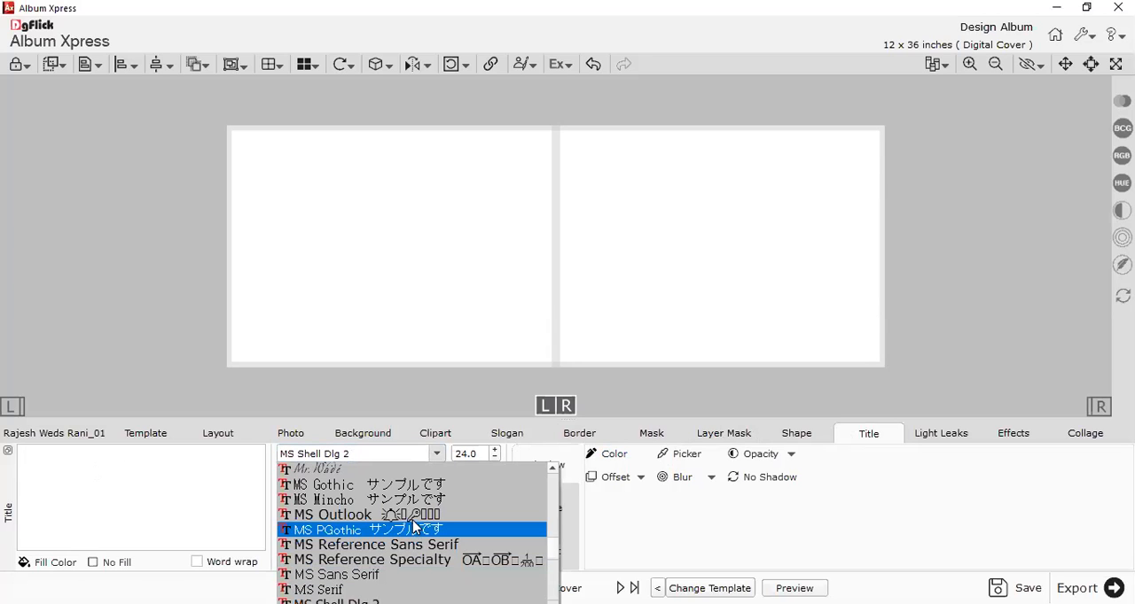
{"action": "scroll", "coordinate": [443, 532], "scroll_direction": "down", "scroll_amount": 5}
{"action": "scroll", "coordinate": [445, 533], "scroll_direction": "down", "scroll_amount": 3}
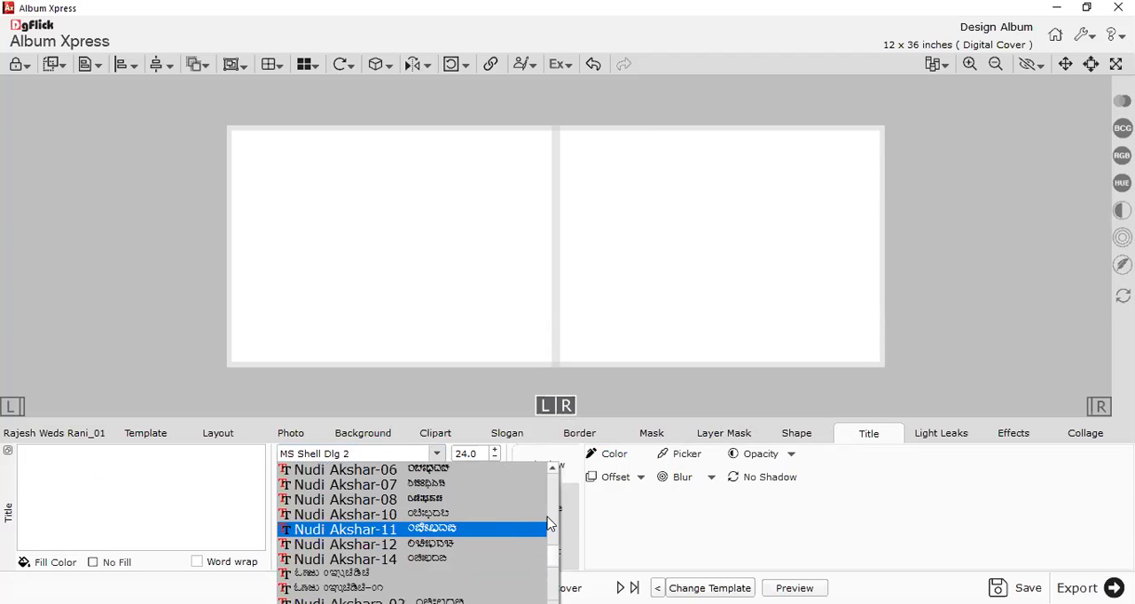
{"action": "left_click", "coordinate": [551, 511]}
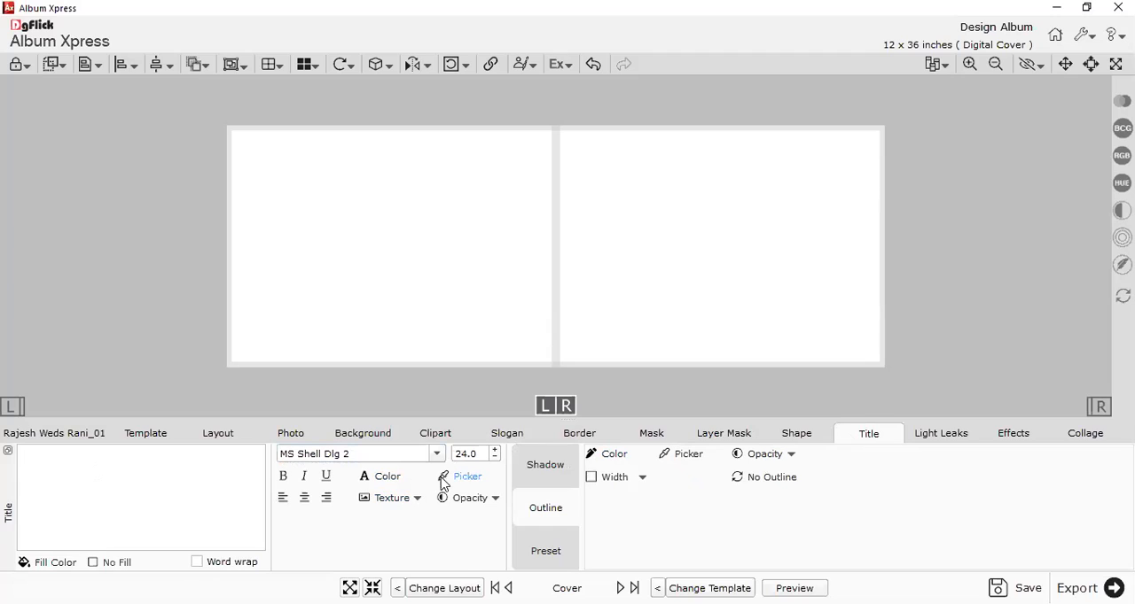
Examine the title's Shadow, Outline and Preset options, with a brief comparison against the border collection.
{"action": "left_click", "coordinate": [576, 457]}
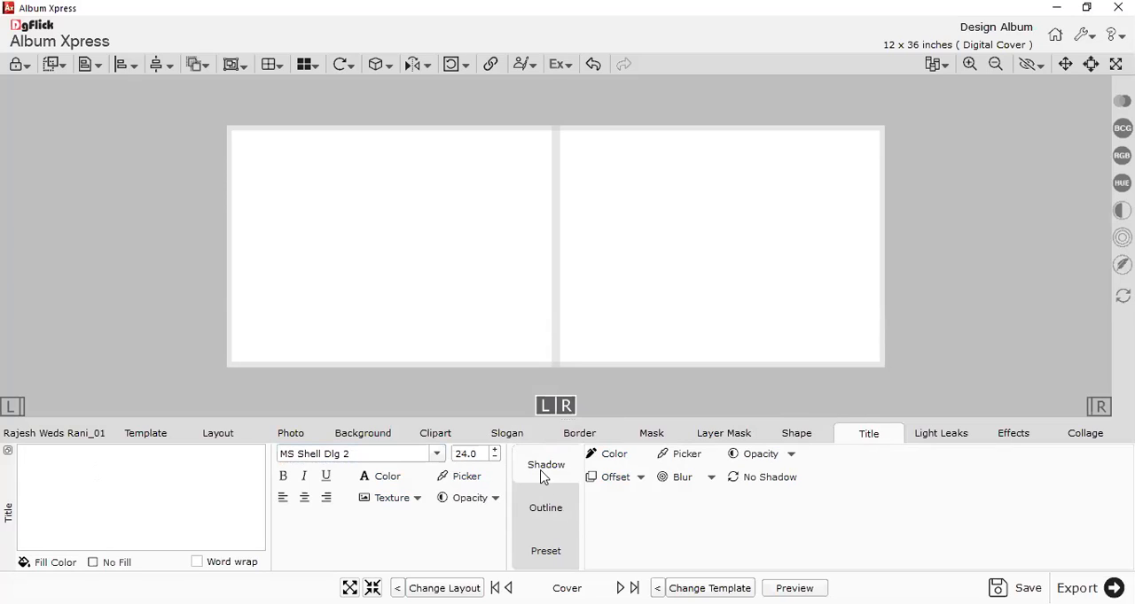
{"action": "left_click", "coordinate": [549, 511]}
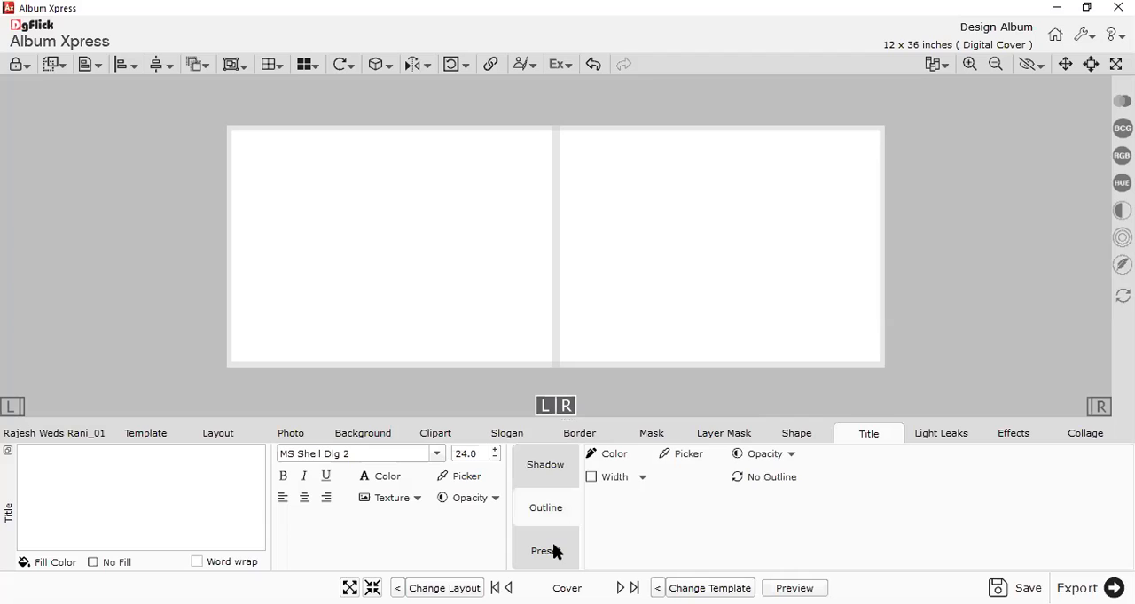
{"action": "left_click", "coordinate": [555, 552]}
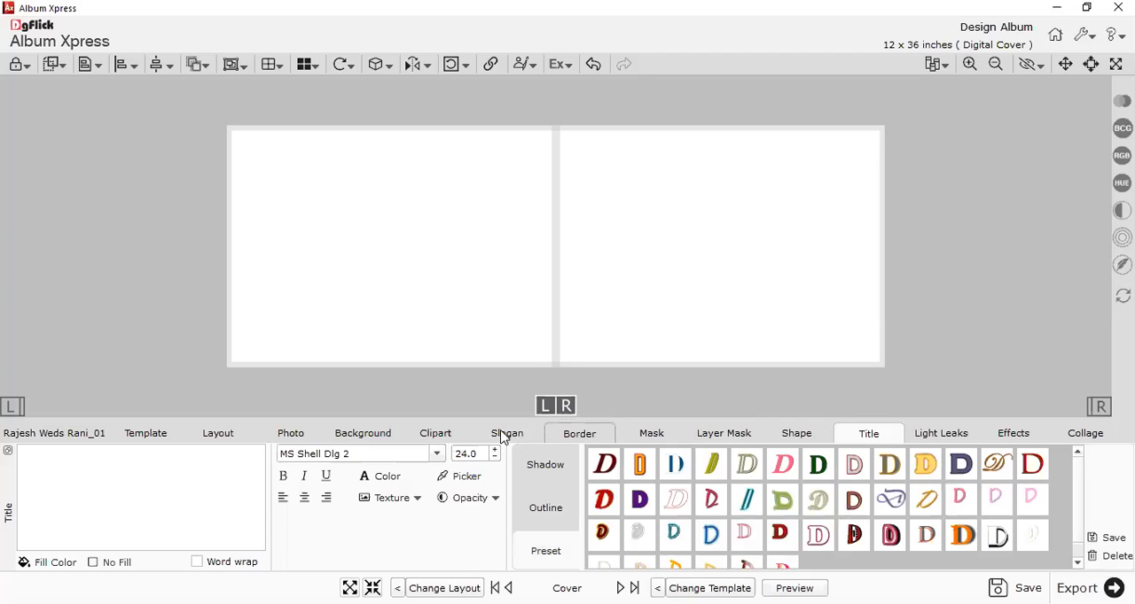
{"action": "left_click", "coordinate": [582, 435]}
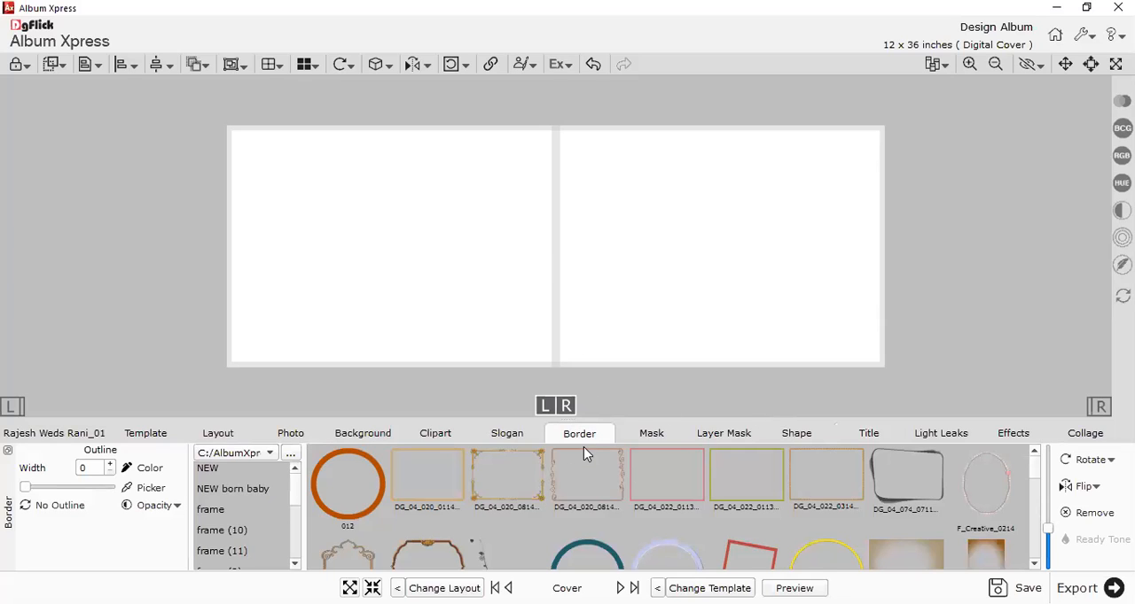
{"action": "left_click", "coordinate": [867, 433]}
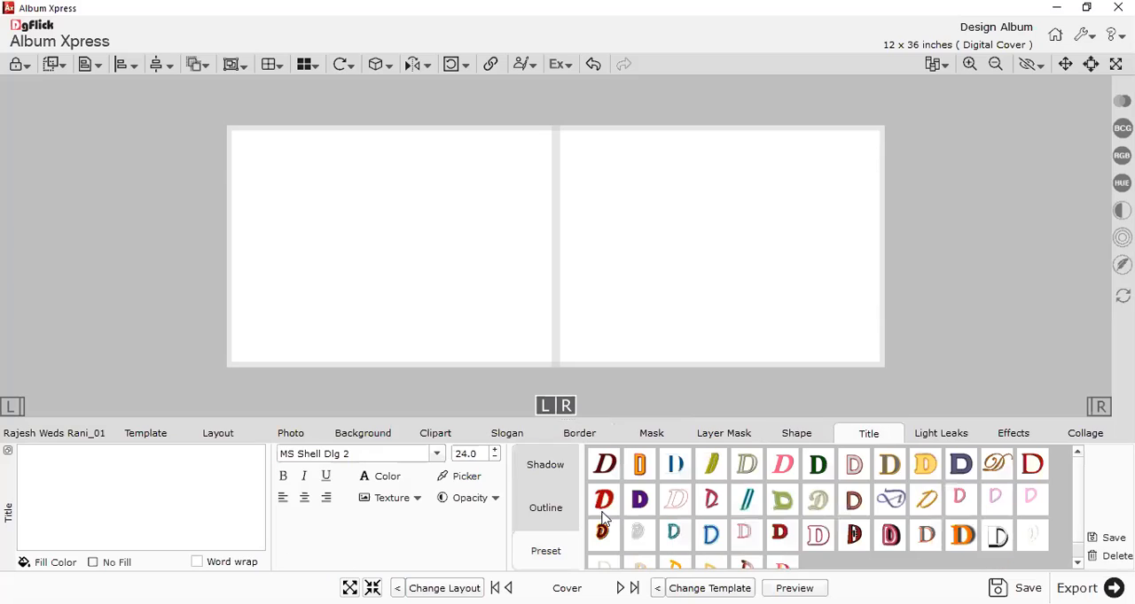
{"action": "left_click", "coordinate": [545, 468]}
{"action": "left_click", "coordinate": [549, 510]}
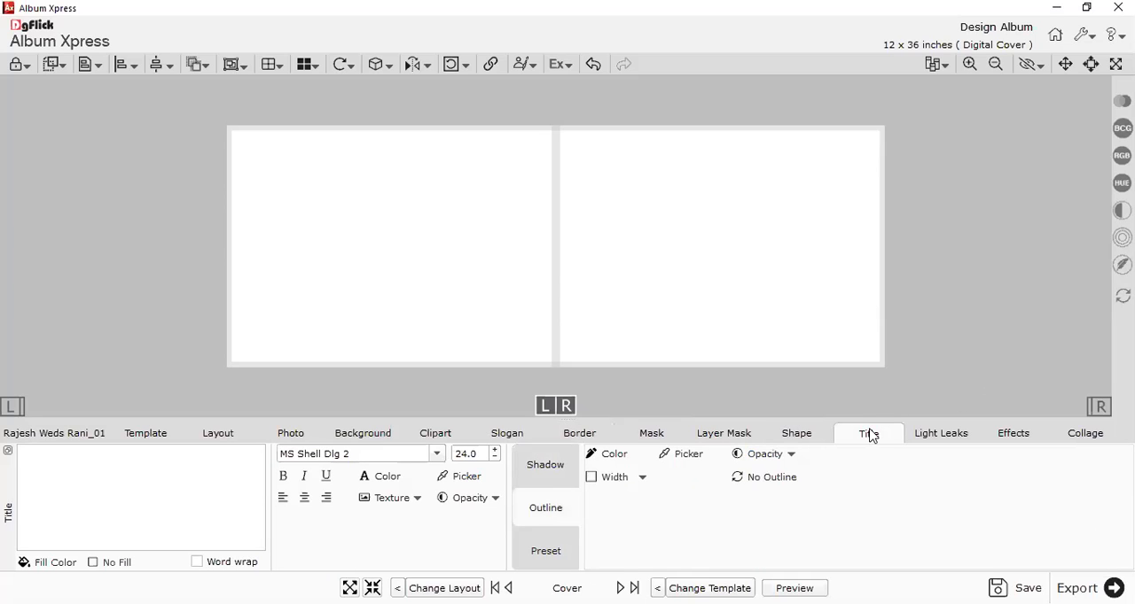
{"action": "left_click", "coordinate": [536, 467]}
{"action": "left_click", "coordinate": [555, 523]}
Look through the light leaks in the Birthday, Blusting Effects and Leafs Effects subfolders.
{"action": "left_click", "coordinate": [940, 434]}
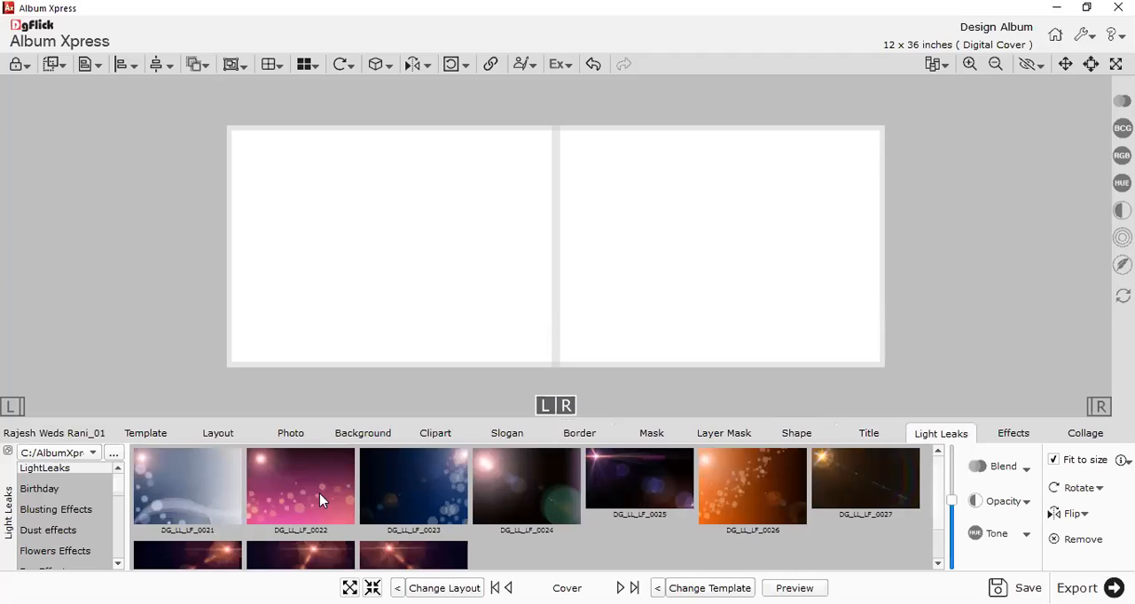
{"action": "left_click", "coordinate": [40, 489]}
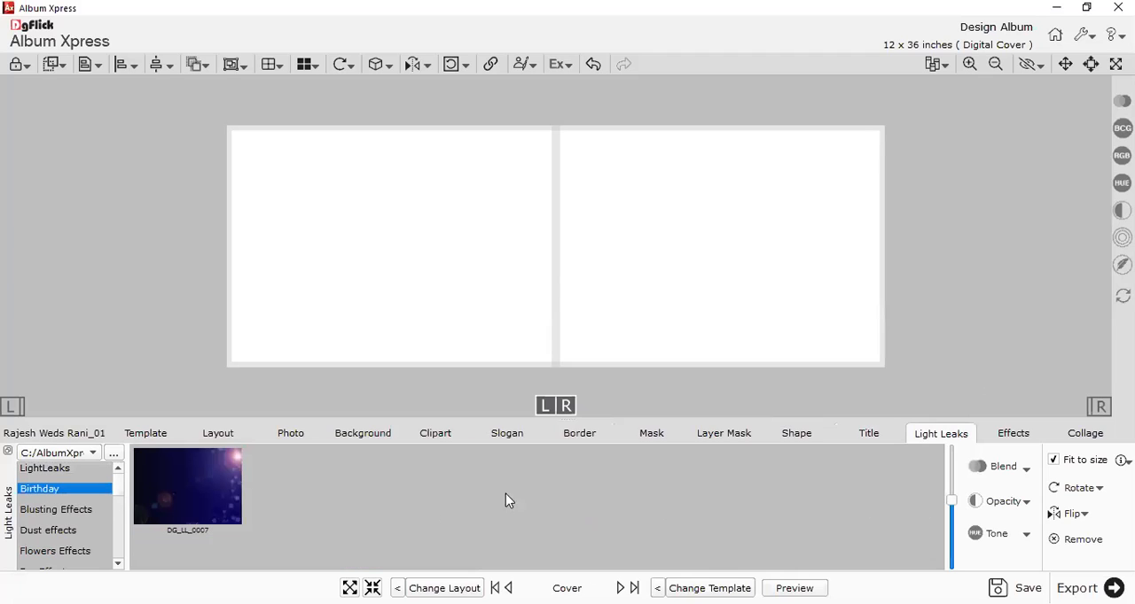
{"action": "left_click", "coordinate": [48, 511]}
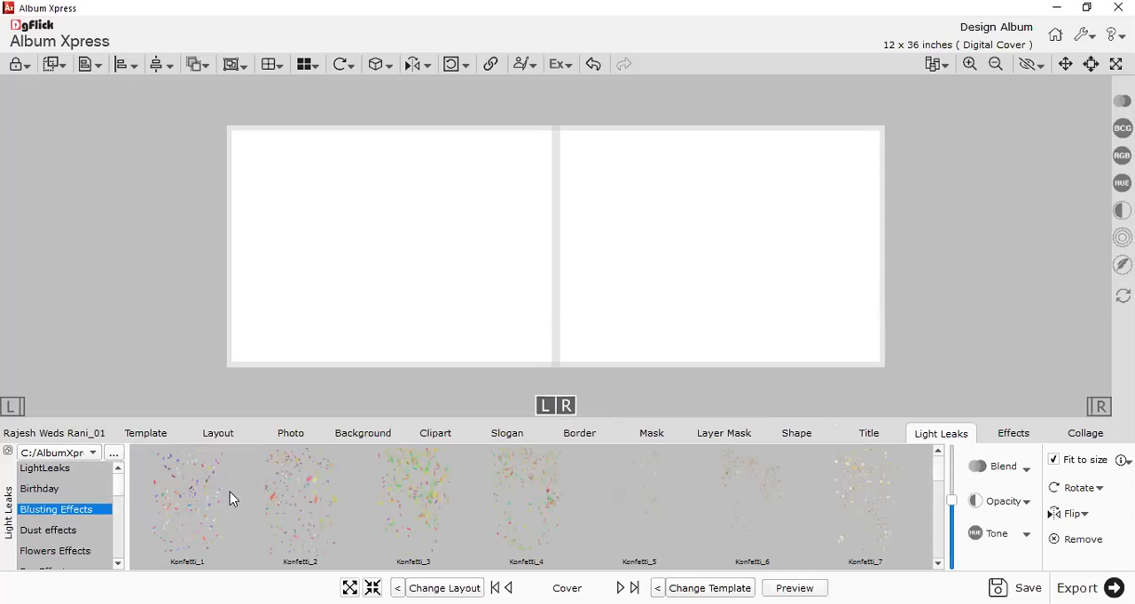
{"action": "scroll", "coordinate": [55, 527], "scroll_direction": "down", "scroll_amount": 3}
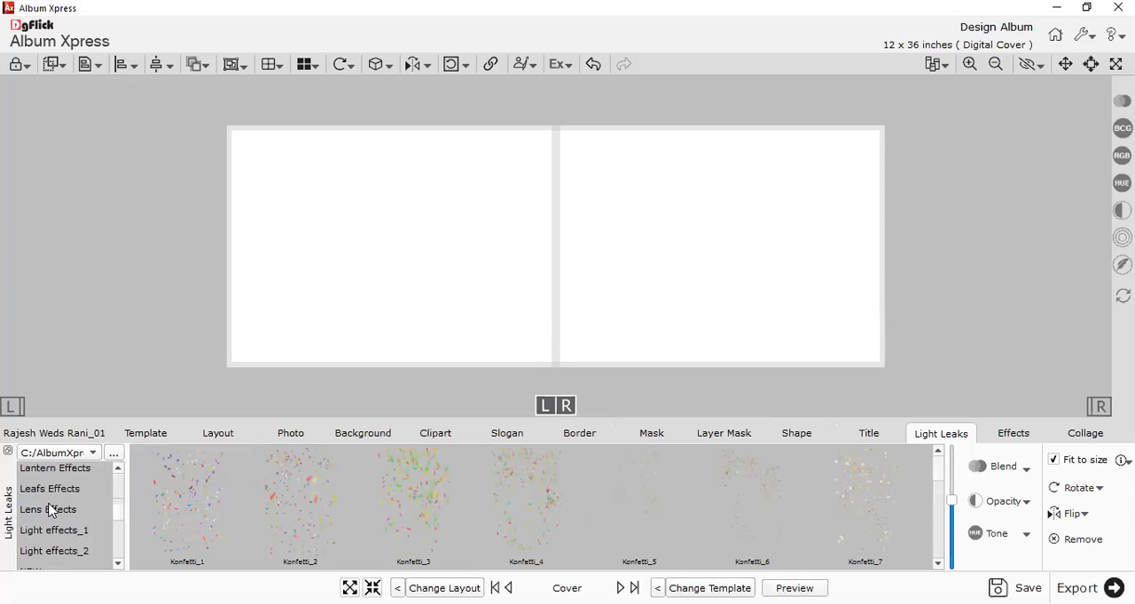
{"action": "left_click", "coordinate": [44, 489]}
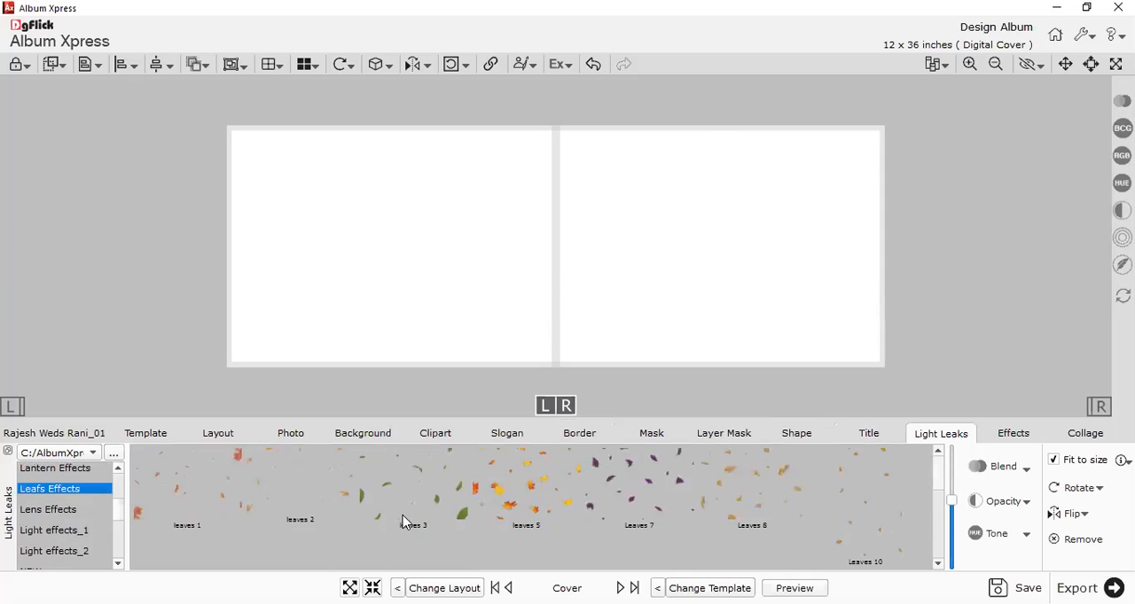
{"action": "scroll", "coordinate": [308, 501], "scroll_direction": "down", "scroll_amount": 3}
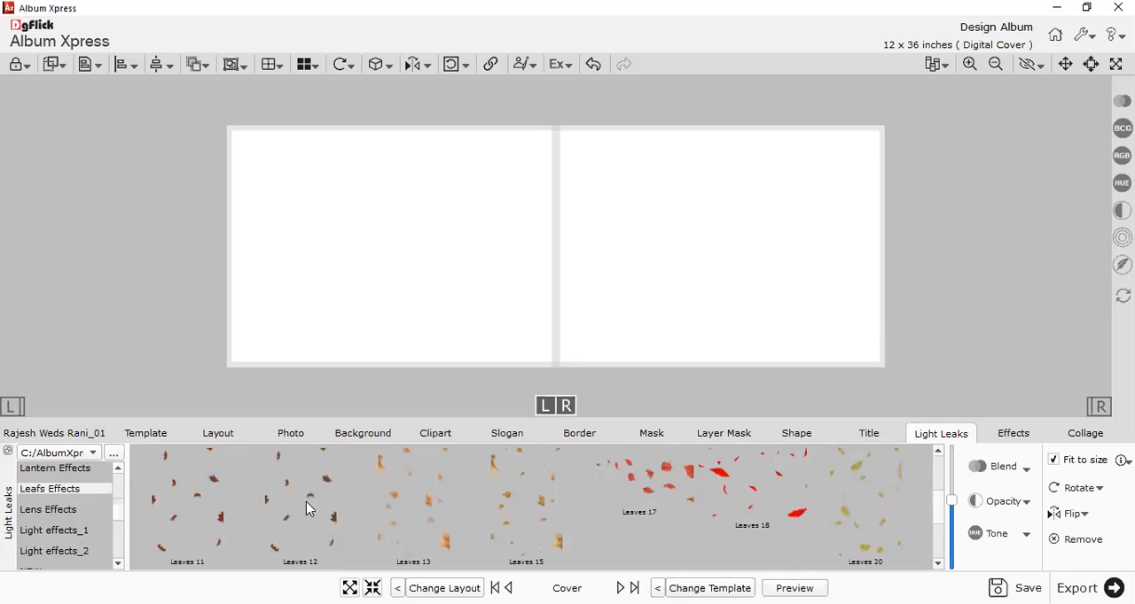
View the Lens Effects and Light effects_2 light leaks and check the resource folders in the _Themes directory.
{"action": "left_click", "coordinate": [55, 510]}
{"action": "scroll", "coordinate": [60, 509], "scroll_direction": "down", "scroll_amount": 1}
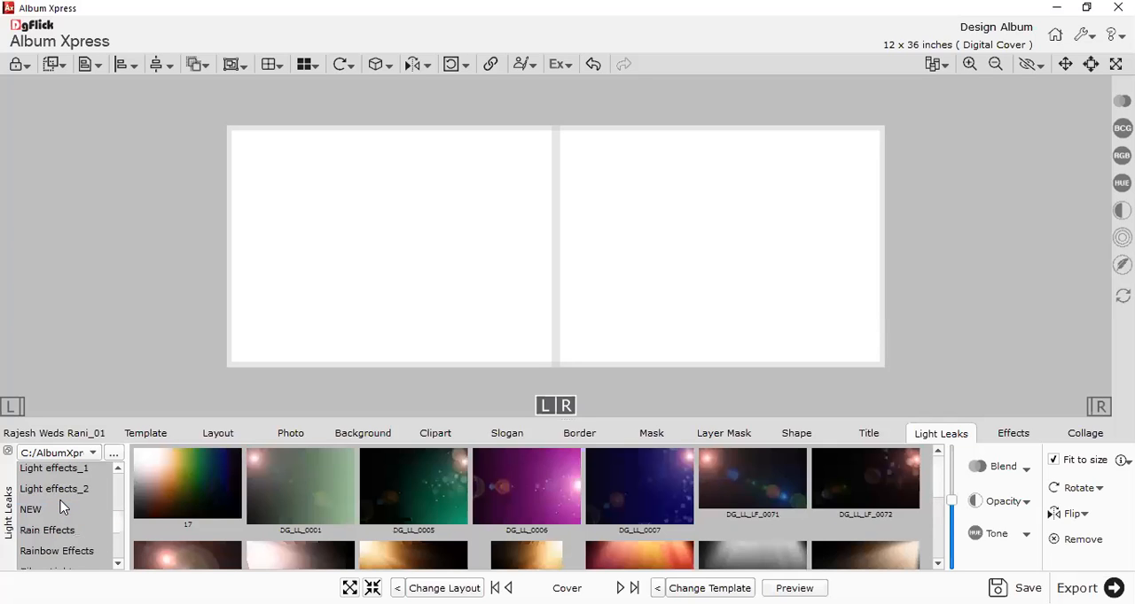
{"action": "left_click", "coordinate": [55, 488]}
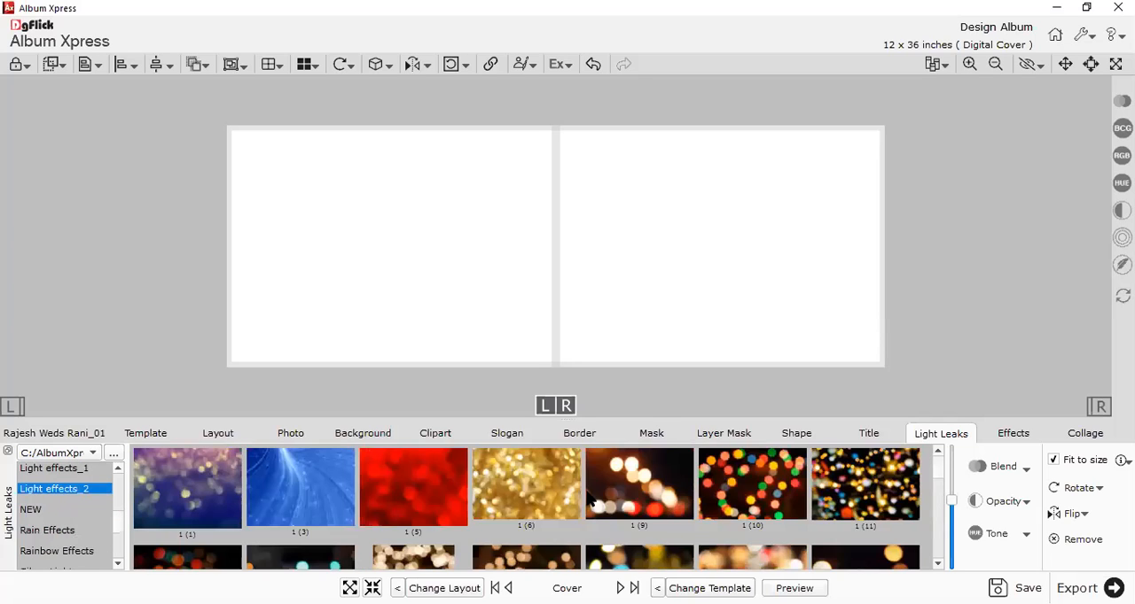
{"action": "scroll", "coordinate": [589, 499], "scroll_direction": "down", "scroll_amount": 6}
{"action": "scroll", "coordinate": [589, 499], "scroll_direction": "up", "scroll_amount": 8}
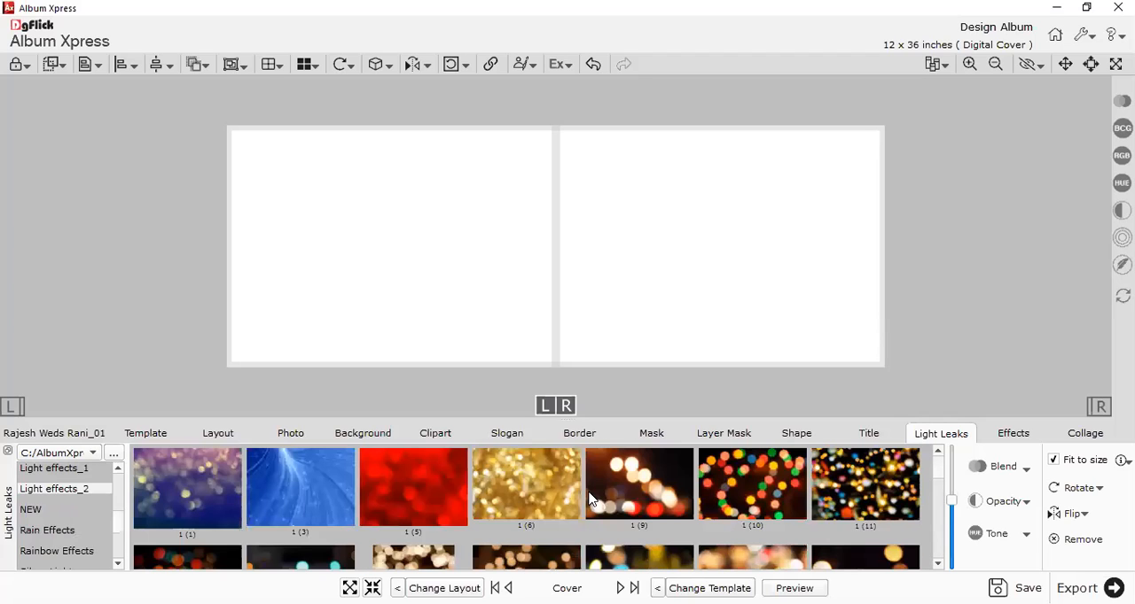
{"action": "left_click", "coordinate": [114, 453]}
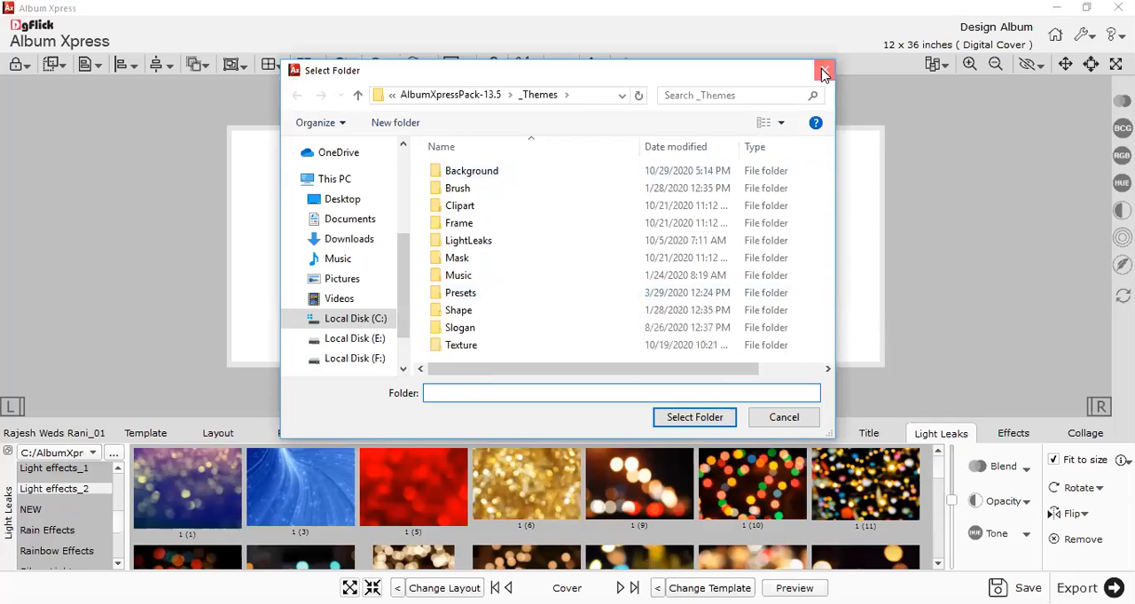
{"action": "left_click", "coordinate": [723, 425]}
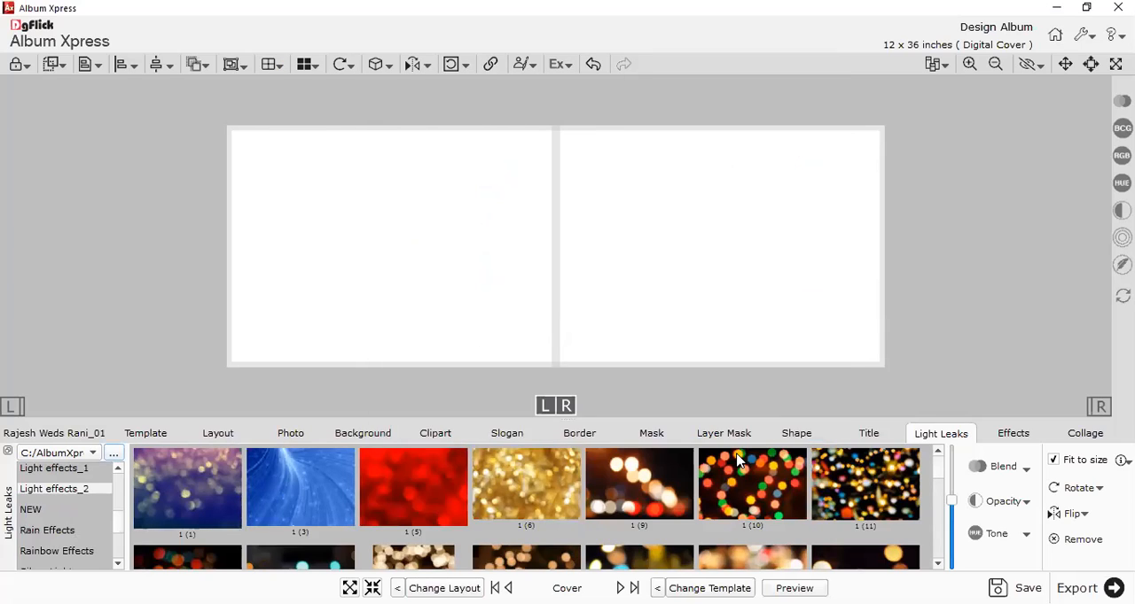
Examine the Colorize effects and the Shadow effects, including the X and Y offset settings.
{"action": "left_click", "coordinate": [1006, 434]}
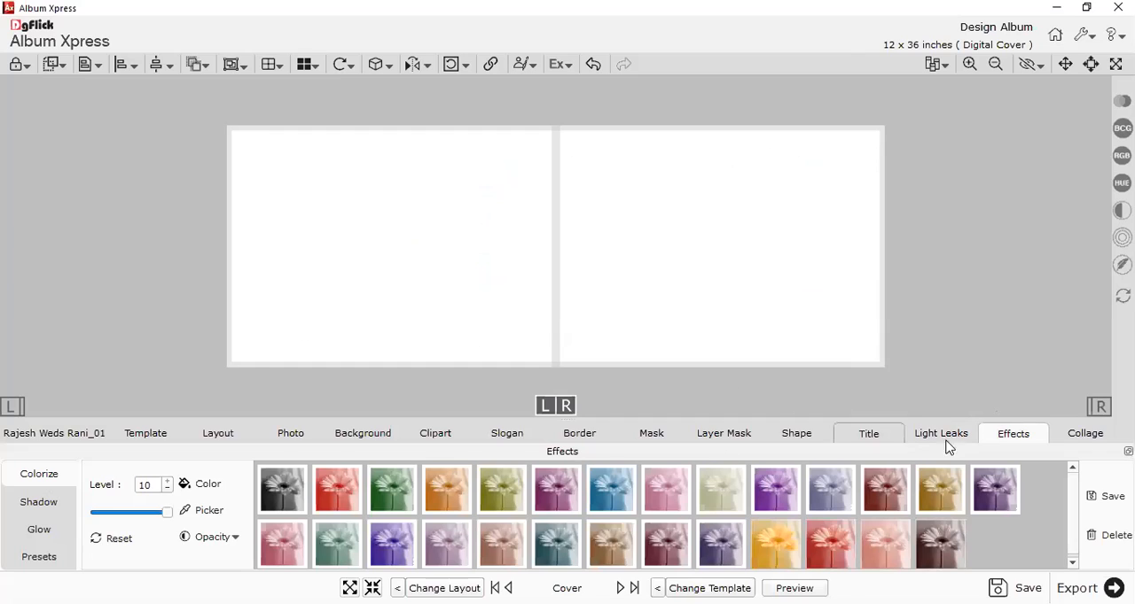
{"action": "scroll", "coordinate": [666, 253], "scroll_direction": "down", "scroll_amount": 1}
{"action": "scroll", "coordinate": [666, 253], "scroll_direction": "up", "scroll_amount": 1}
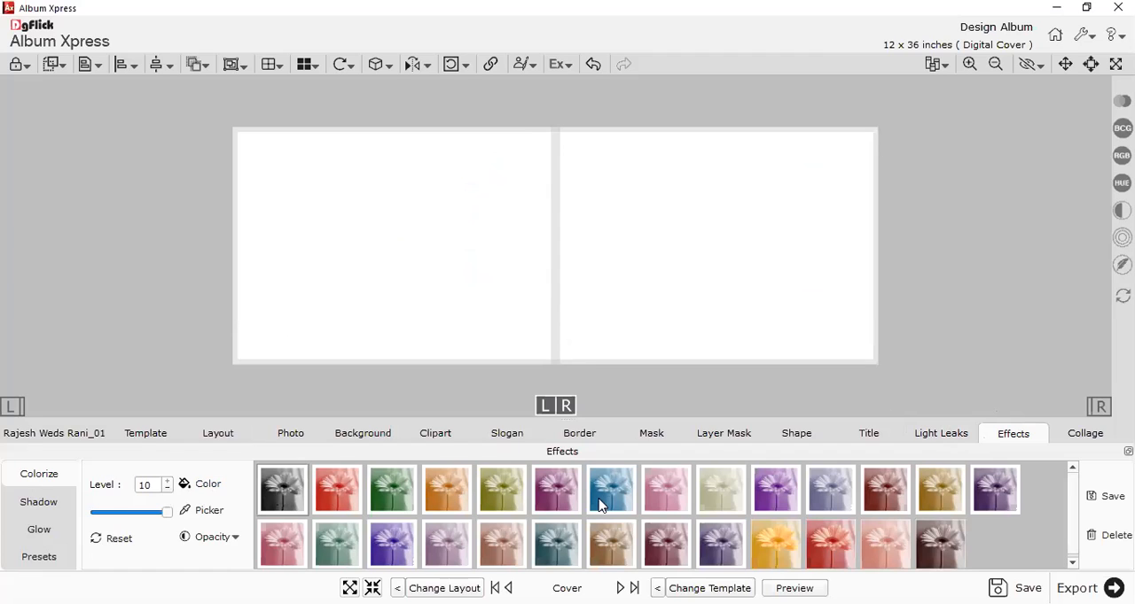
{"action": "left_click", "coordinate": [33, 505]}
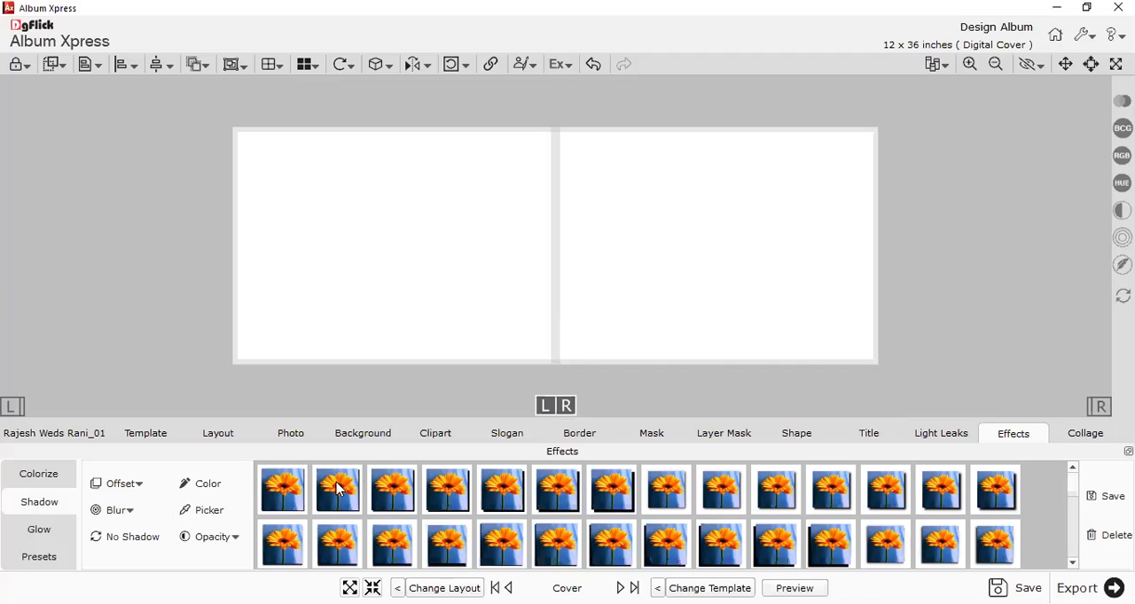
{"action": "left_click", "coordinate": [123, 486]}
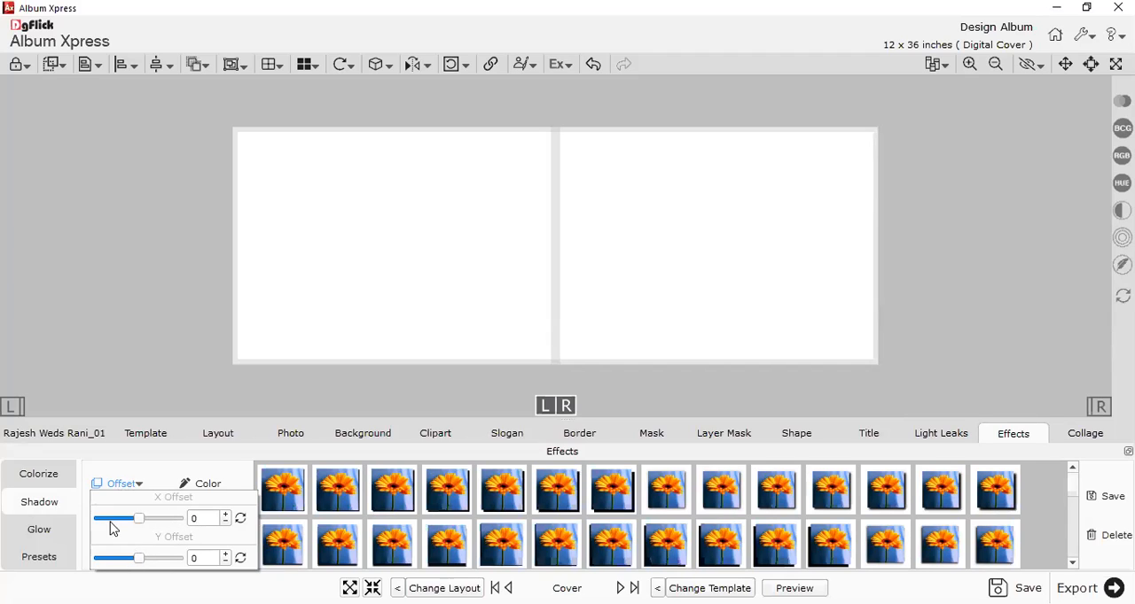
{"action": "mouse_move", "coordinate": [138, 520]}
{"action": "left_mouse_down"}
{"action": "mouse_move", "coordinate": [168, 522]}
{"action": "mouse_move", "coordinate": [144, 522]}
{"action": "left_mouse_up"}
{"action": "left_click", "coordinate": [56, 506]}
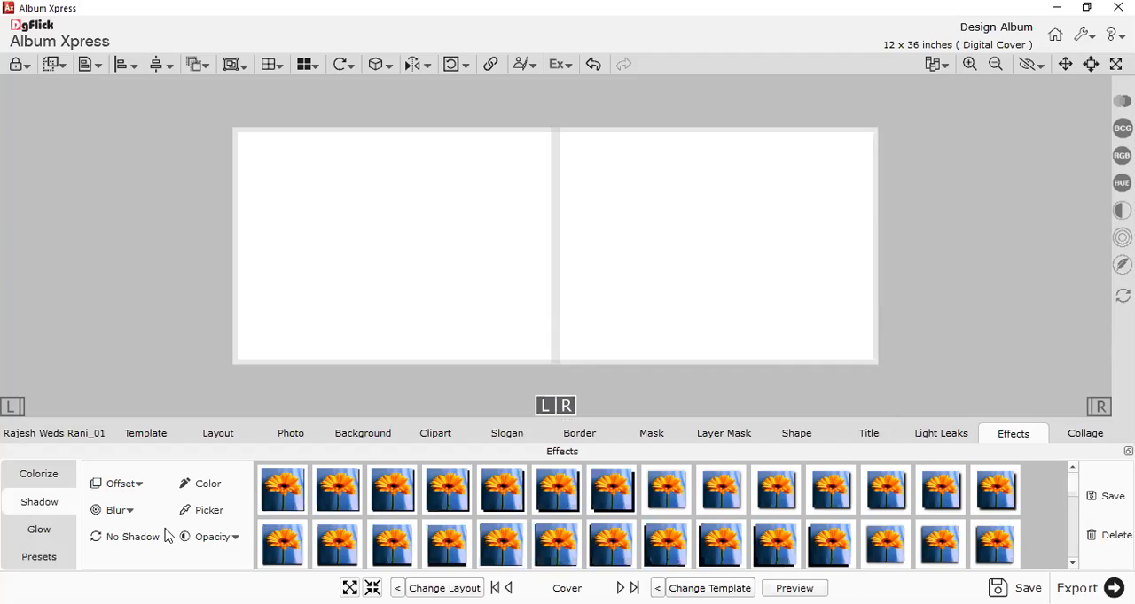
Compare the Glow effects with the Shadow effects and view the combined effect presets.
{"action": "left_click", "coordinate": [36, 531]}
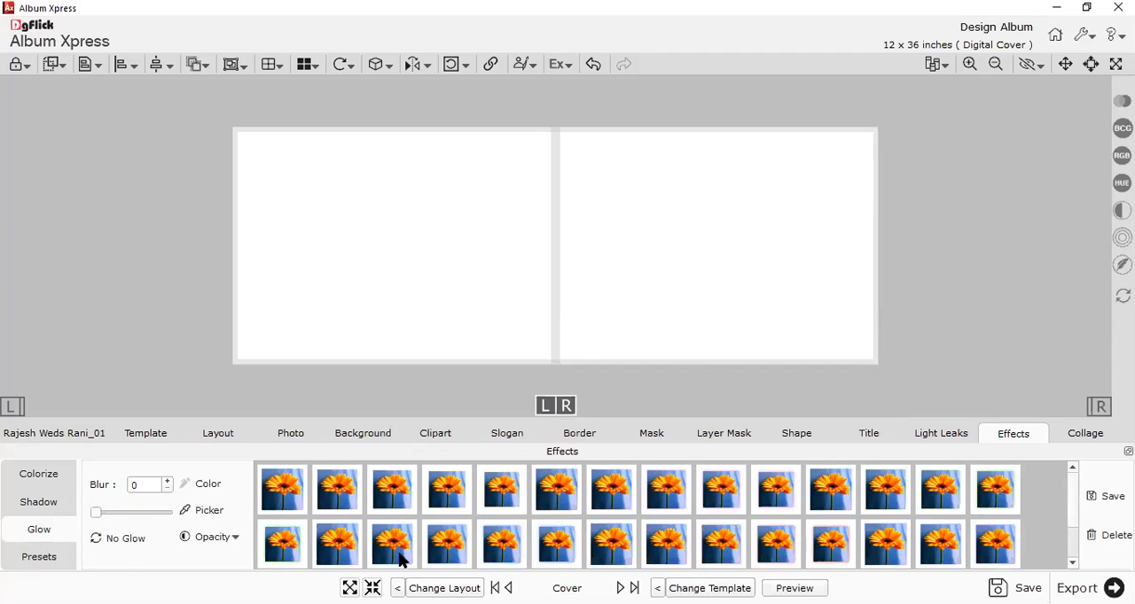
{"action": "scroll", "coordinate": [399, 548], "scroll_direction": "down", "scroll_amount": 1}
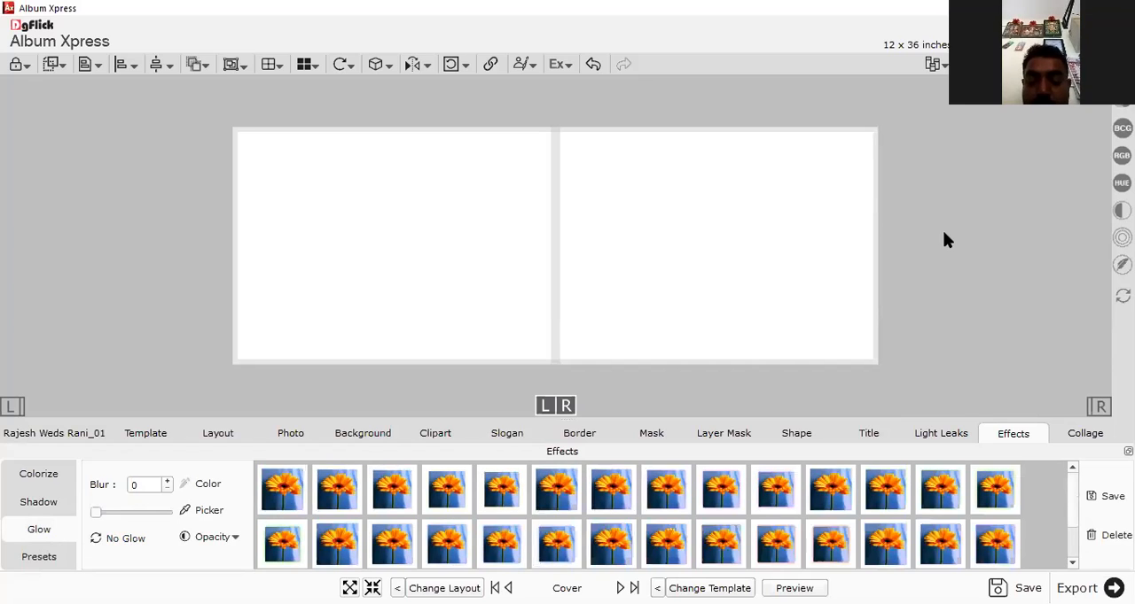
{"action": "left_click", "coordinate": [36, 505]}
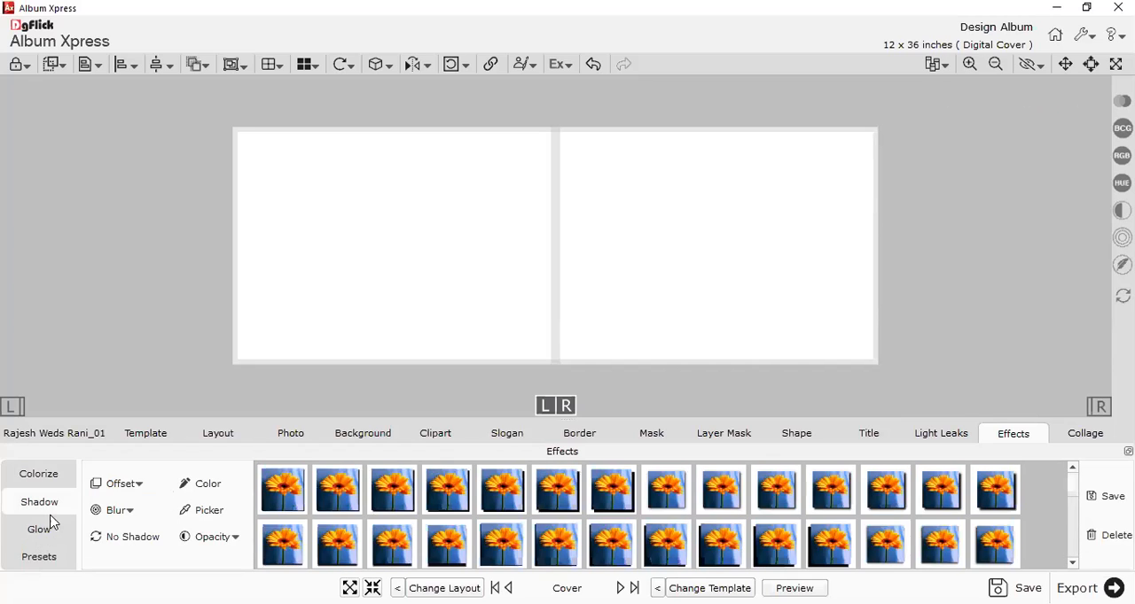
{"action": "left_click", "coordinate": [46, 532]}
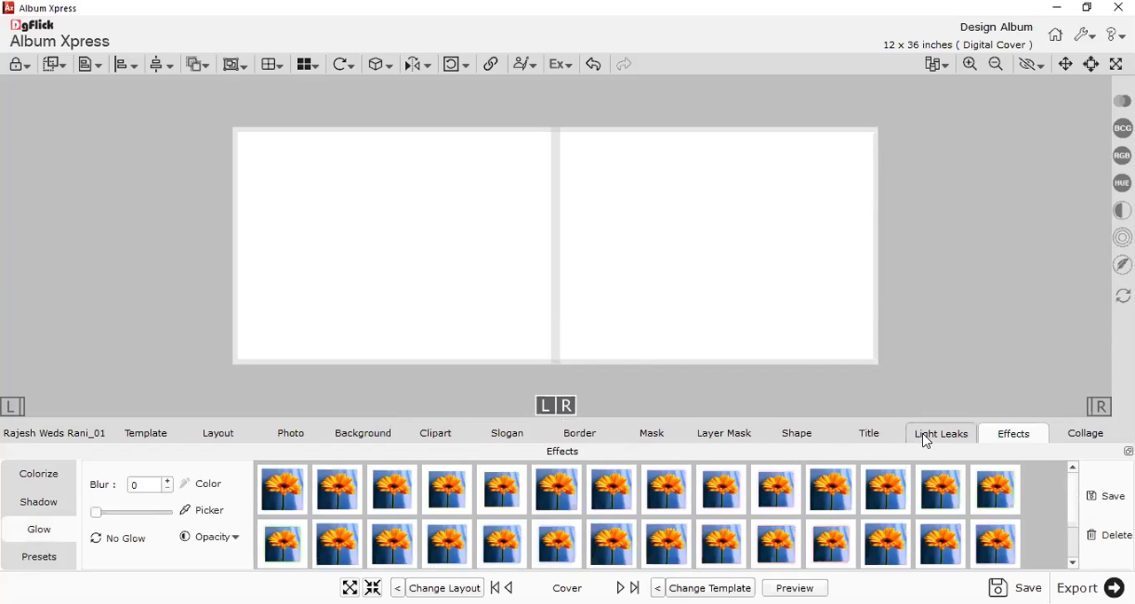
{"action": "left_click", "coordinate": [39, 567]}
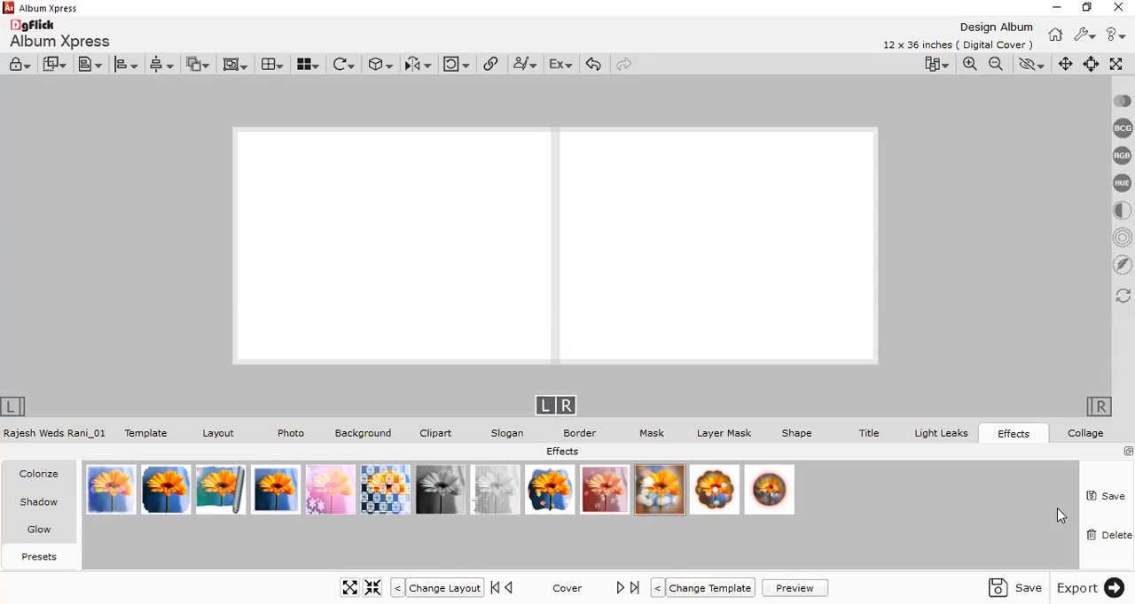
Examine the Simple and Artistic collage options for the cover.
{"action": "left_click", "coordinate": [1087, 434]}
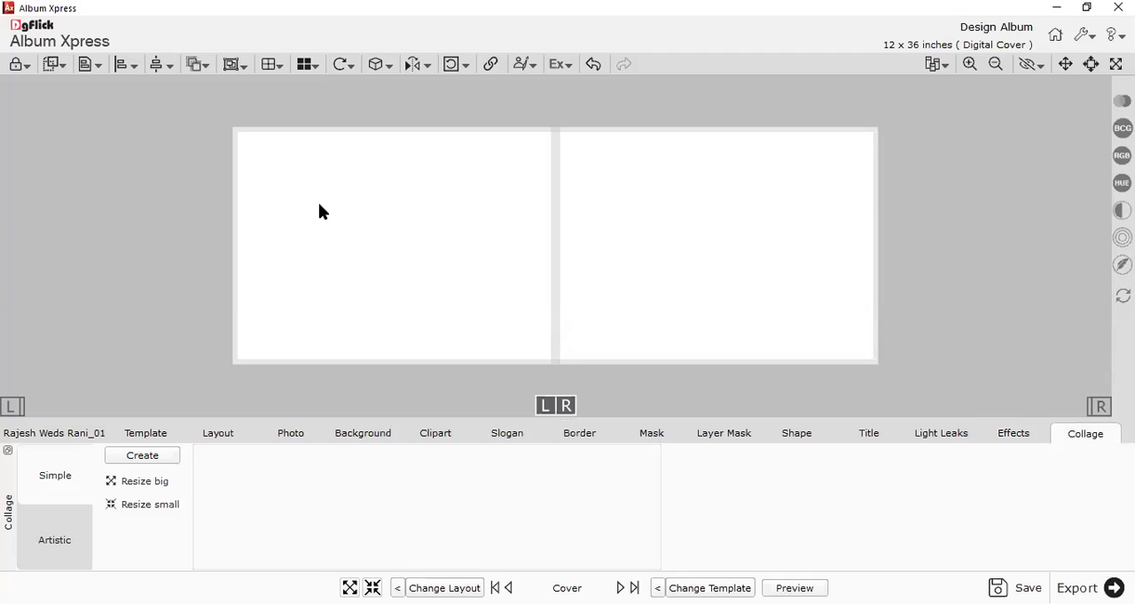
{"action": "scroll", "coordinate": [443, 278], "scroll_direction": "down", "scroll_amount": 1}
{"action": "scroll", "coordinate": [443, 277], "scroll_direction": "up", "scroll_amount": 2}
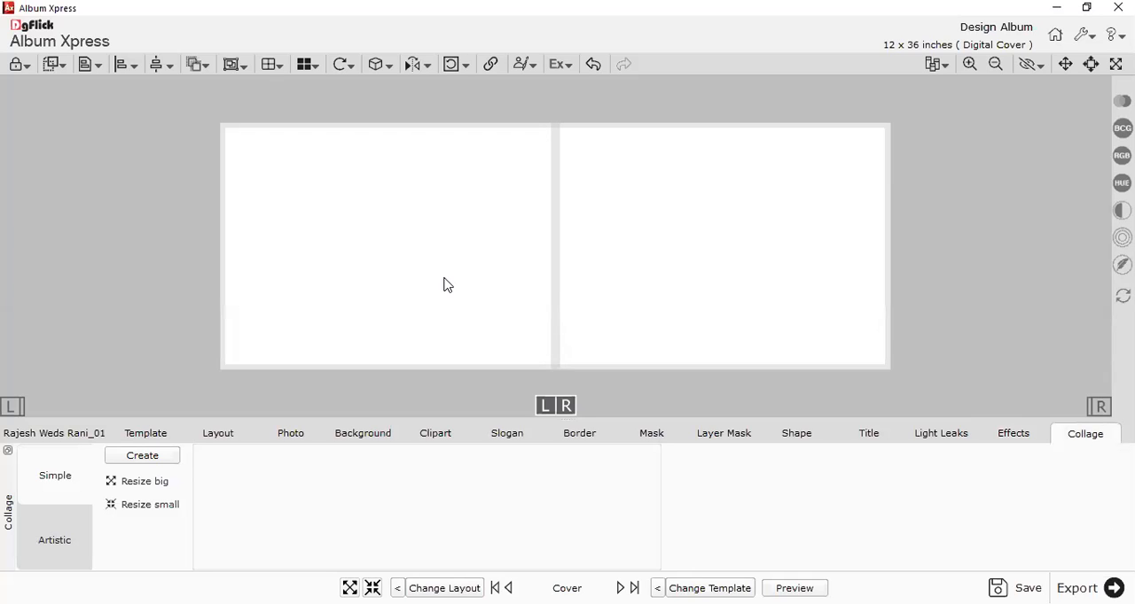
{"action": "scroll", "coordinate": [447, 285], "scroll_direction": "up", "scroll_amount": 1}
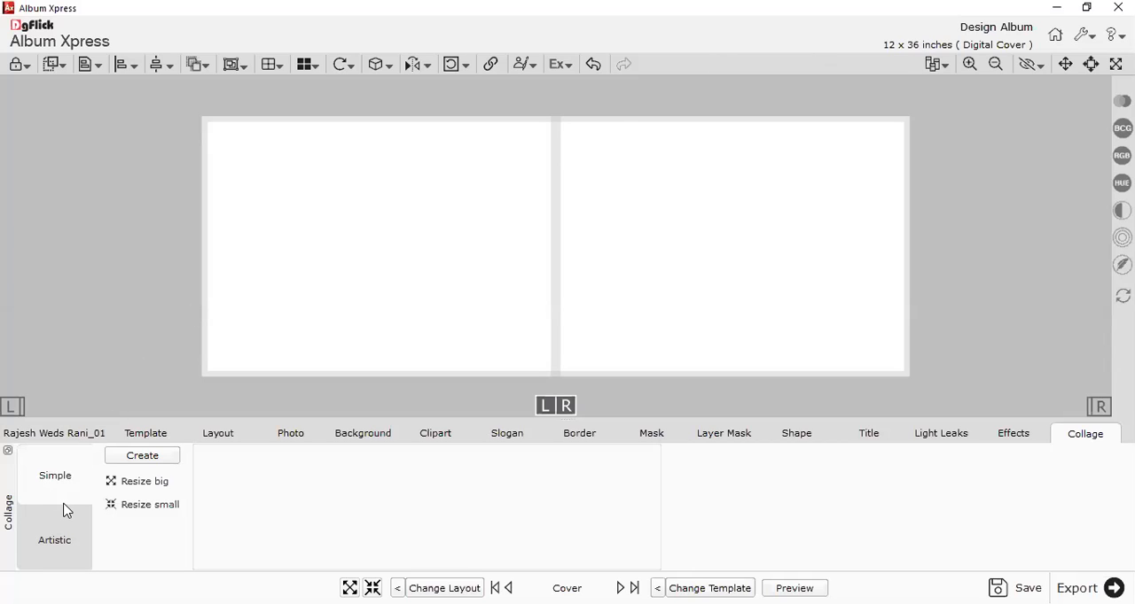
{"action": "left_click", "coordinate": [63, 548]}
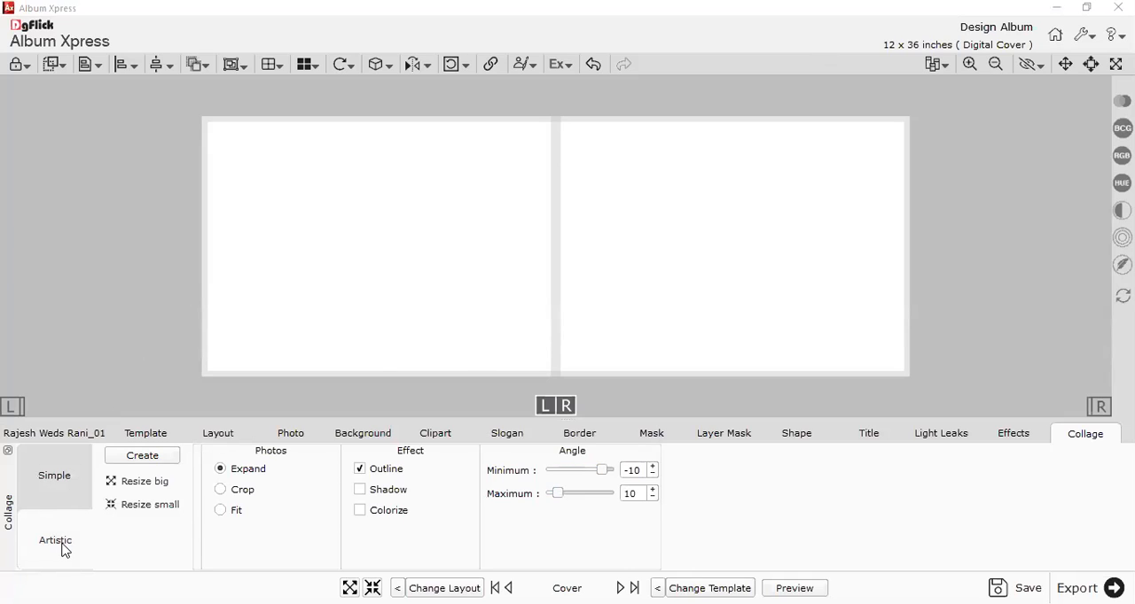
Preview the album from the front cover through pages 3 - 4 to the back cover, and return to editing the cover.
{"action": "left_click", "coordinate": [12, 433]}
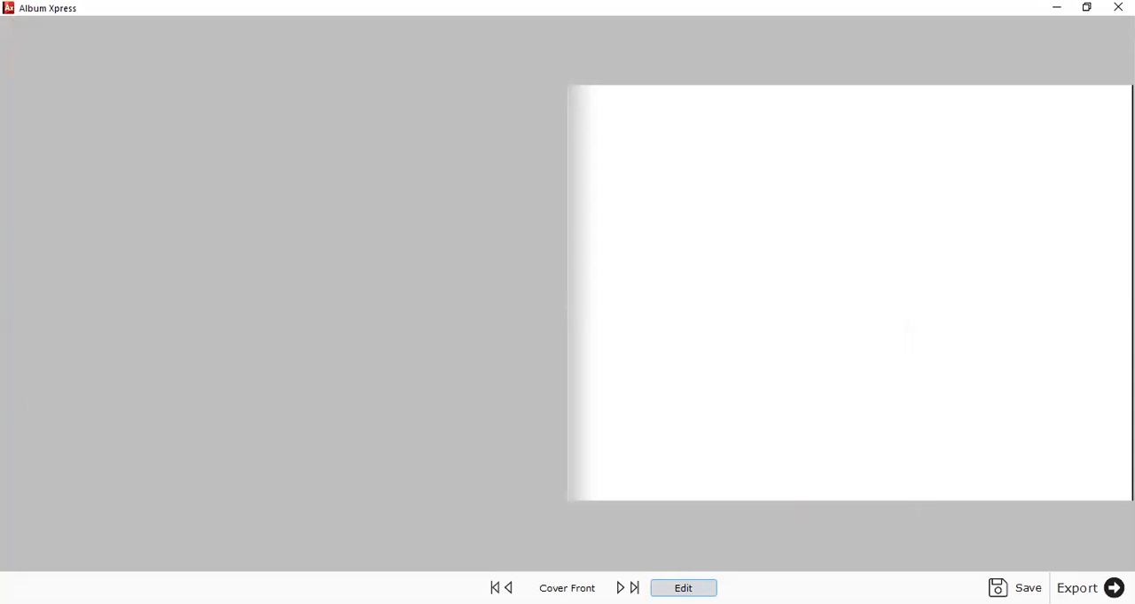
{"action": "left_click", "coordinate": [621, 587]}
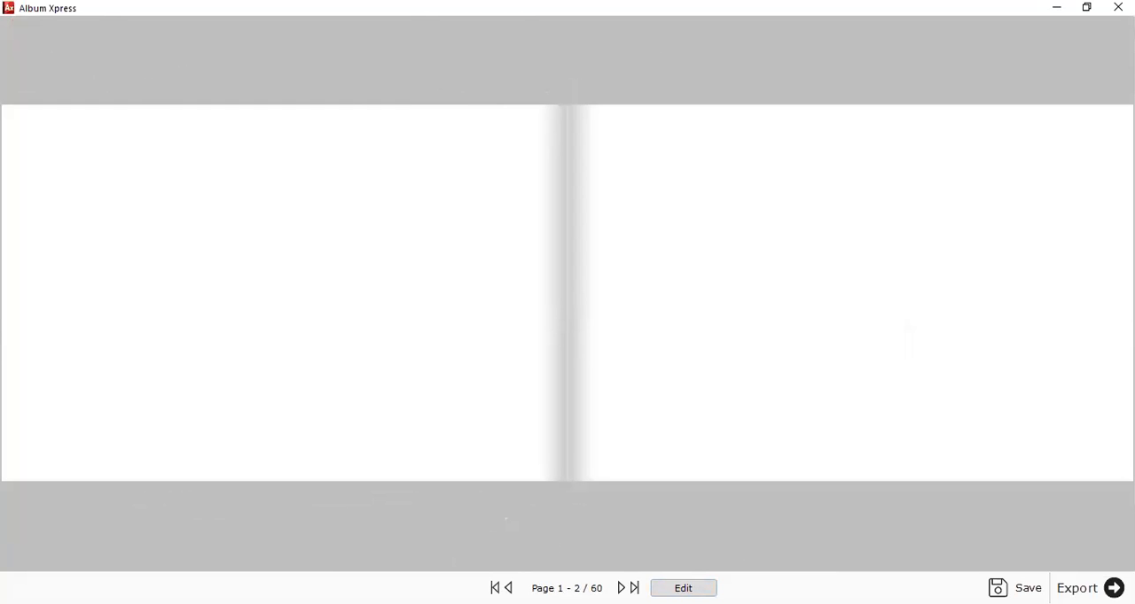
{"action": "left_click", "coordinate": [621, 588]}
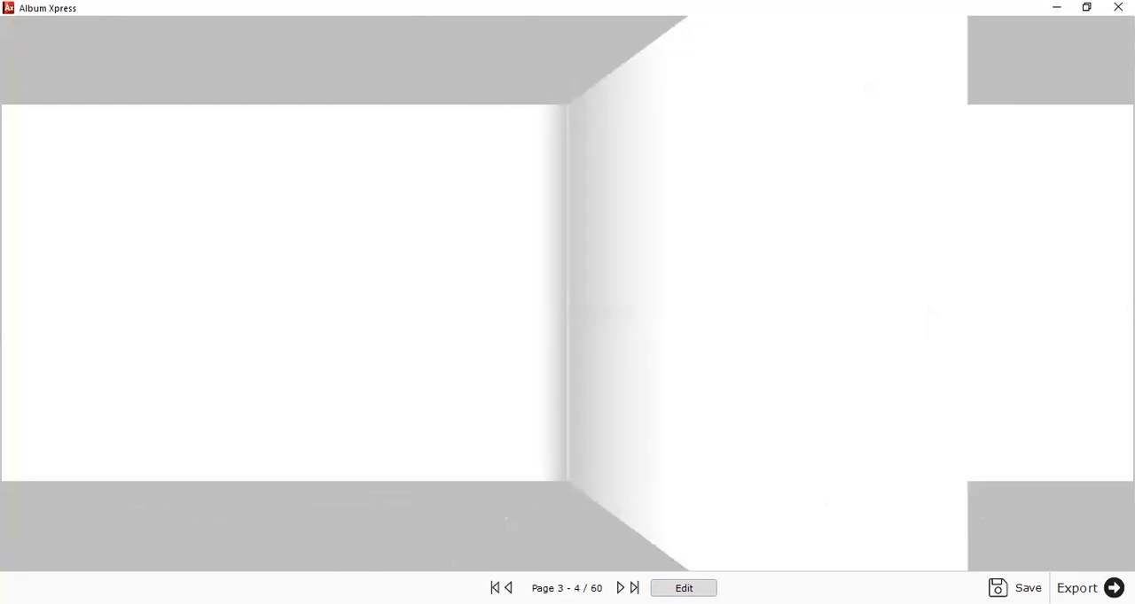
{"action": "left_click", "coordinate": [635, 587]}
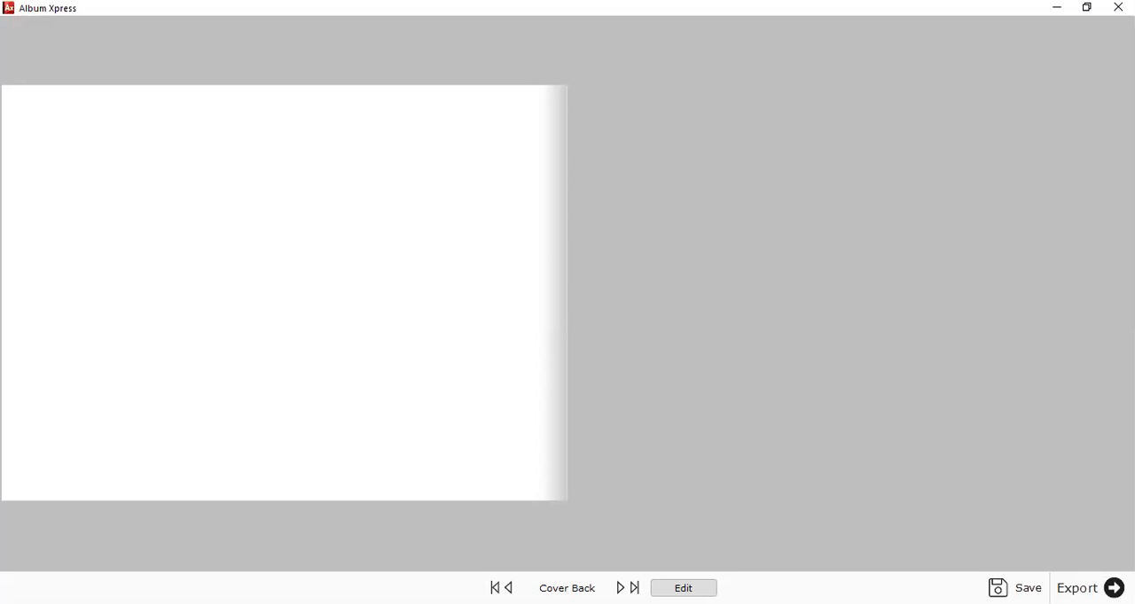
{"action": "left_click", "coordinate": [494, 588]}
{"action": "left_click", "coordinate": [683, 588]}
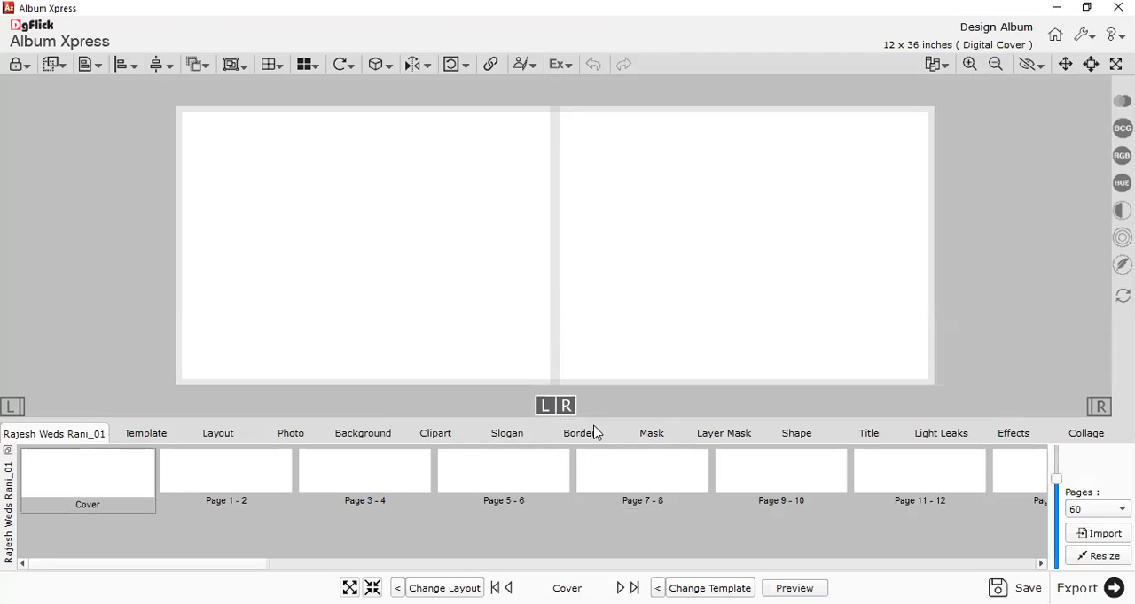
Reduce the height of the page thumbnail strip and enlarge the cover spread in the workspace.
{"action": "left_click_drag", "start_coordinate": [567, 420], "coordinate": [560, 456]}
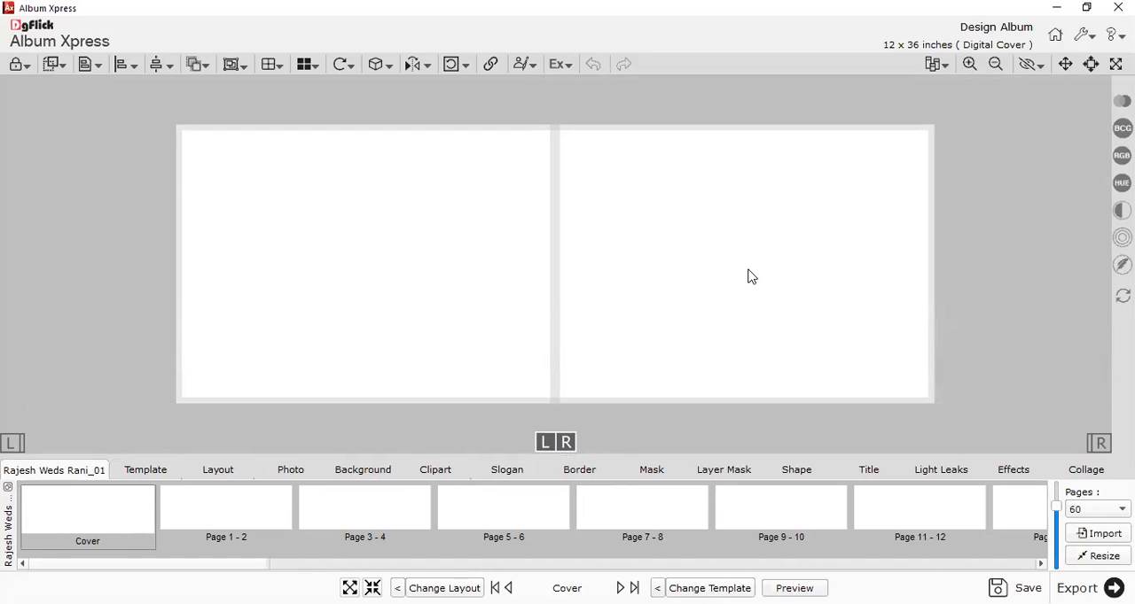
{"action": "scroll", "coordinate": [649, 264], "scroll_direction": "down", "scroll_amount": 1}
{"action": "scroll", "coordinate": [649, 264], "scroll_direction": "up", "scroll_amount": 1}
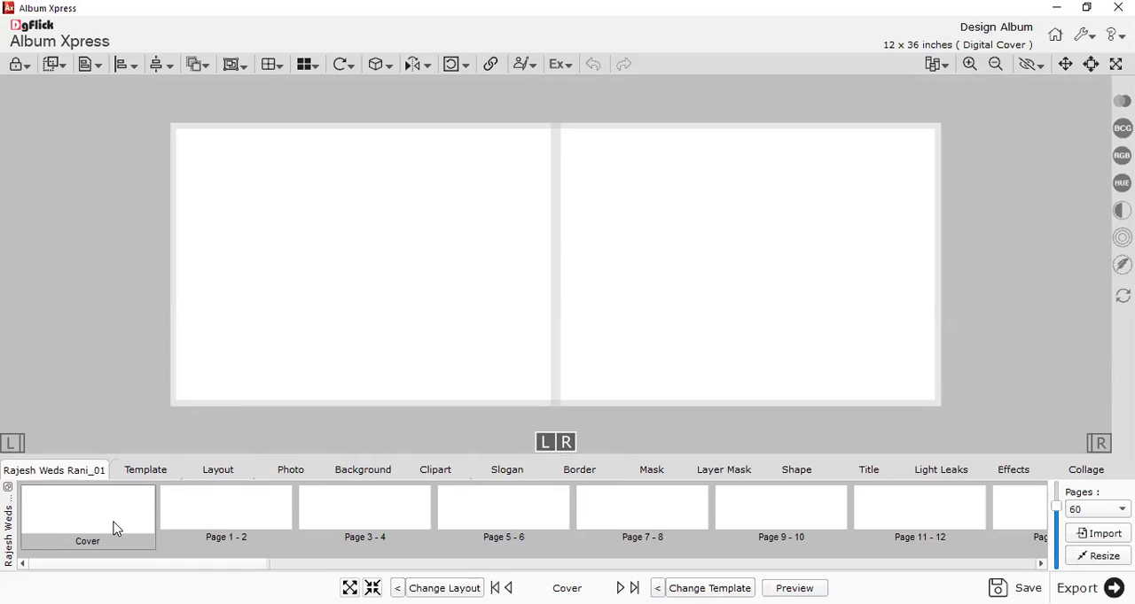
{"action": "scroll", "coordinate": [619, 283], "scroll_direction": "up", "scroll_amount": 1}
{"action": "scroll", "coordinate": [620, 283], "scroll_direction": "up", "scroll_amount": 2}
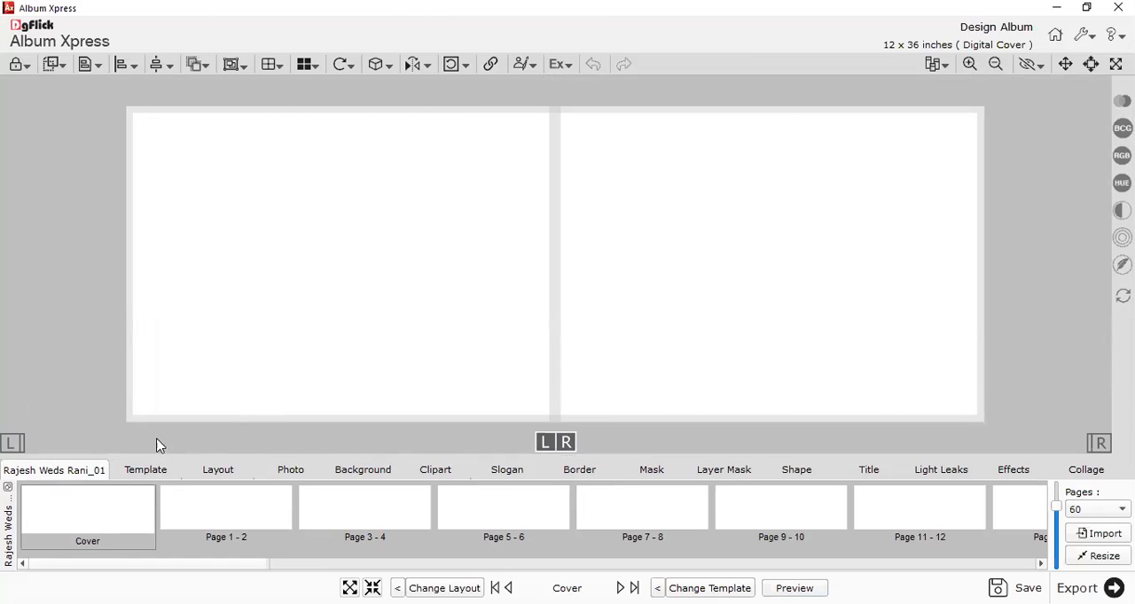
Show the template library in a taller area and list its Extra Panoramic templates for 06 Photo.
{"action": "left_click", "coordinate": [155, 476]}
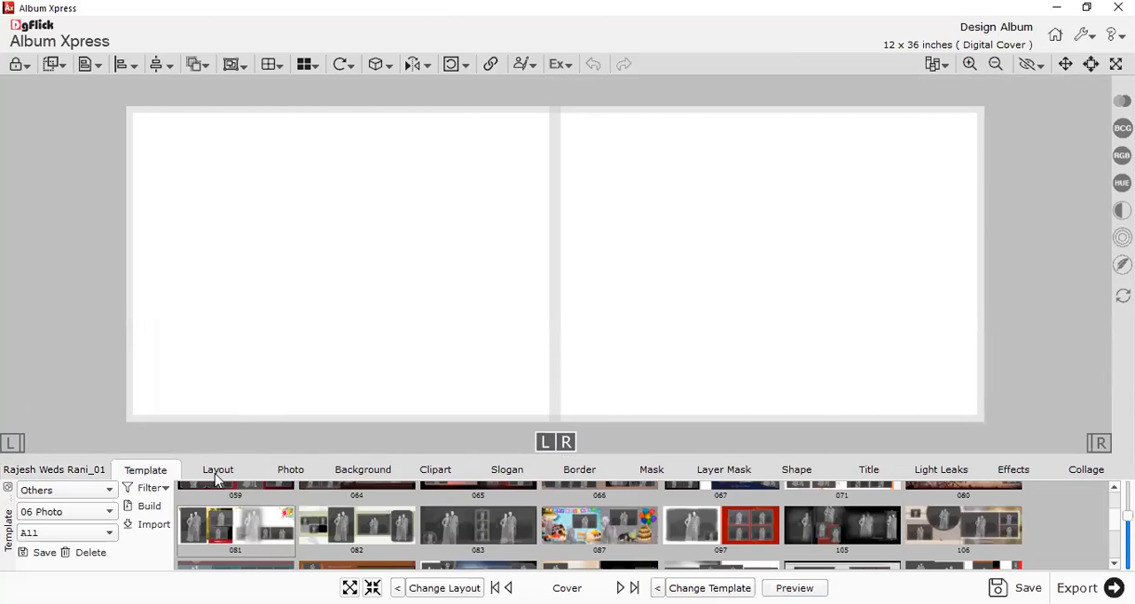
{"action": "left_click_drag", "start_coordinate": [565, 457], "coordinate": [572, 144]}
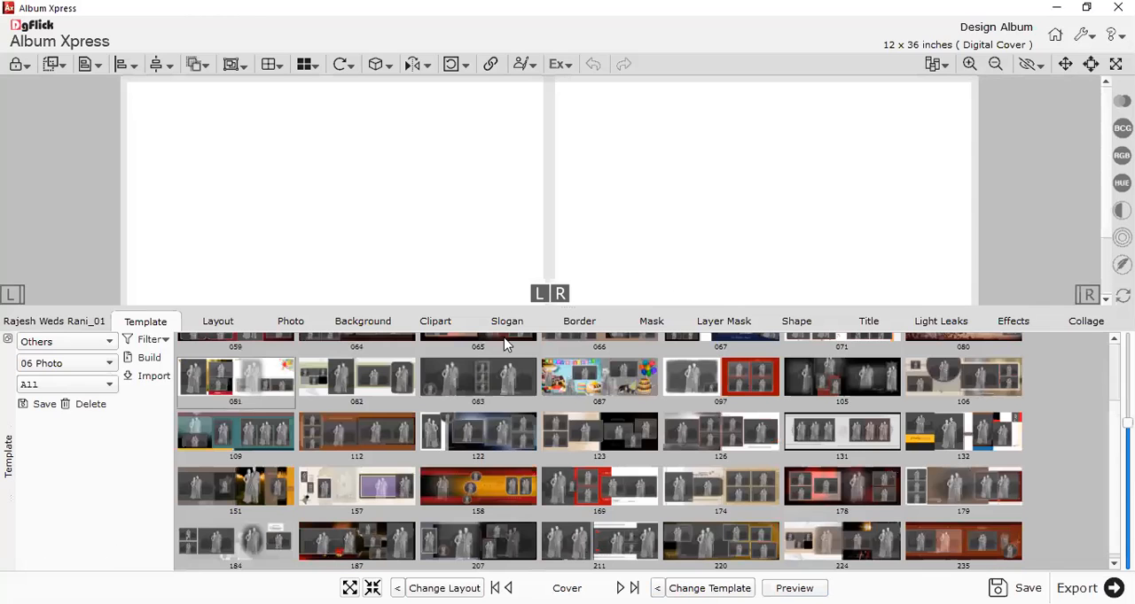
{"action": "left_click", "coordinate": [54, 346]}
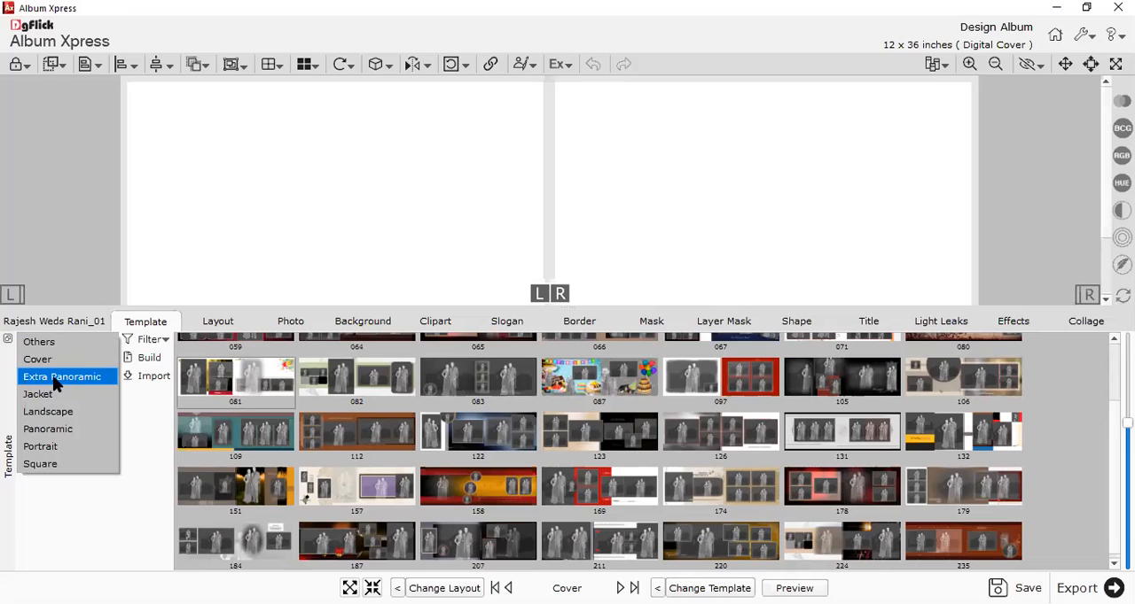
{"action": "left_click", "coordinate": [53, 377]}
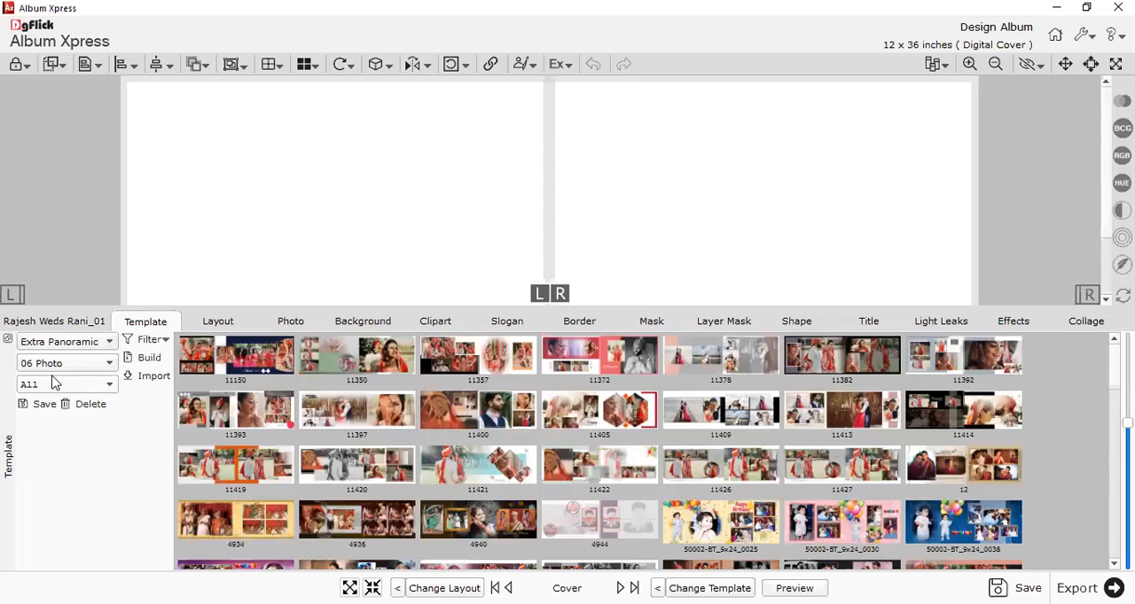
Compare the Others templates with the Extra Panoramic templates.
{"action": "left_click", "coordinate": [44, 348]}
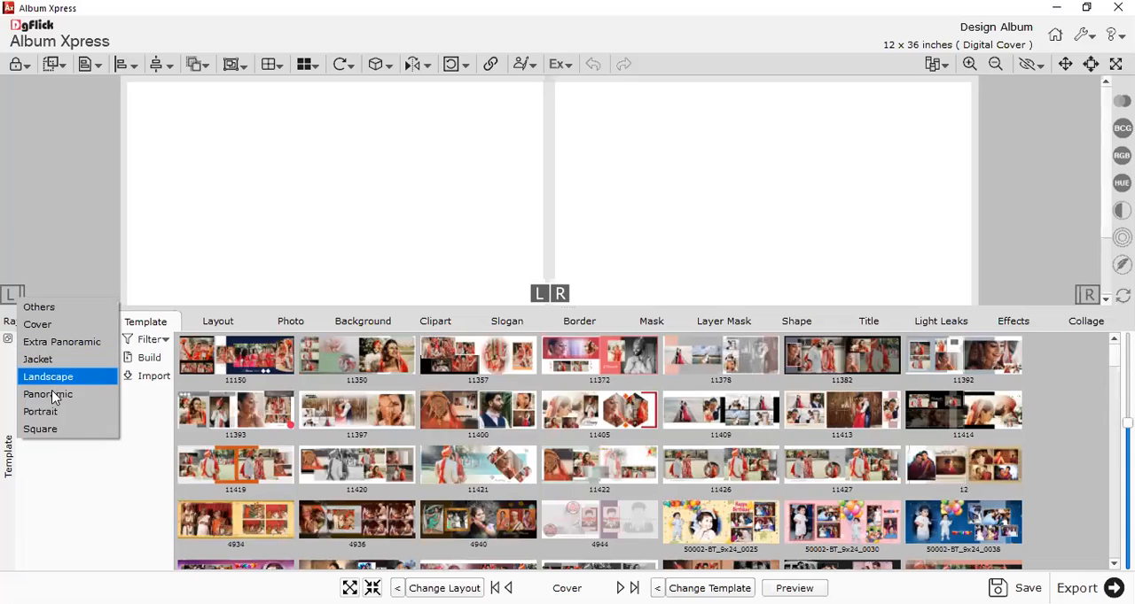
{"action": "left_click", "coordinate": [52, 340]}
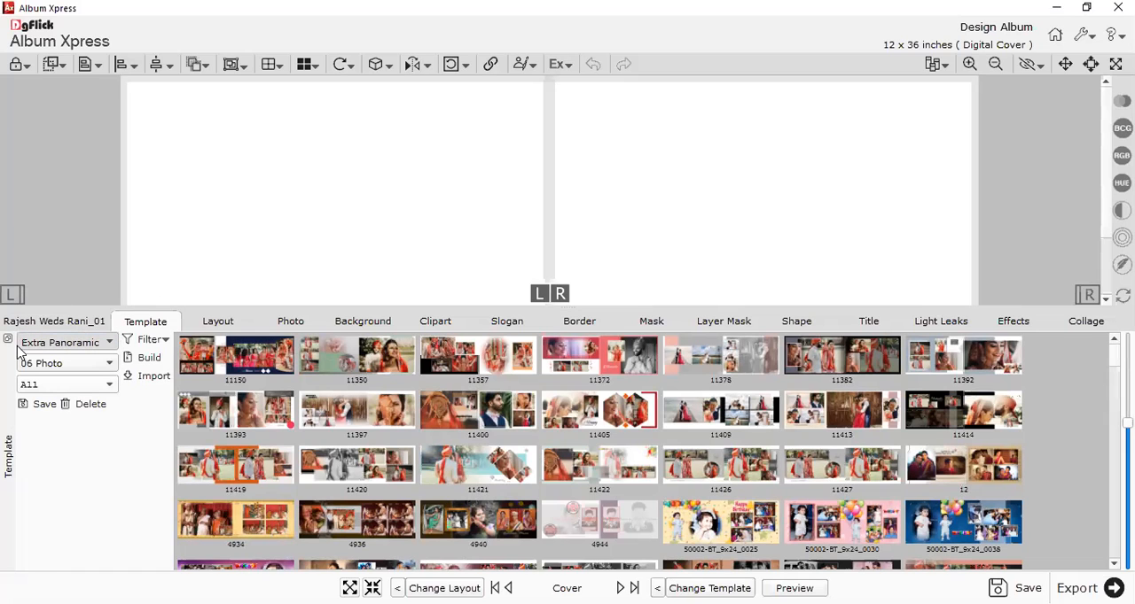
{"action": "scroll", "coordinate": [54, 340], "scroll_direction": "down", "scroll_amount": 1}
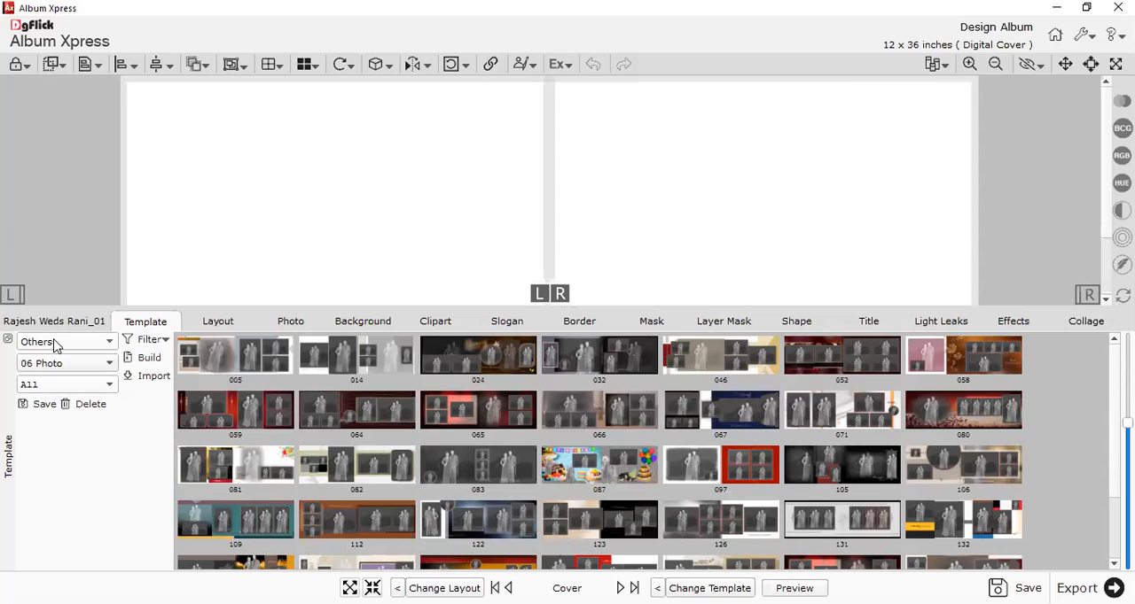
{"action": "left_click", "coordinate": [61, 343]}
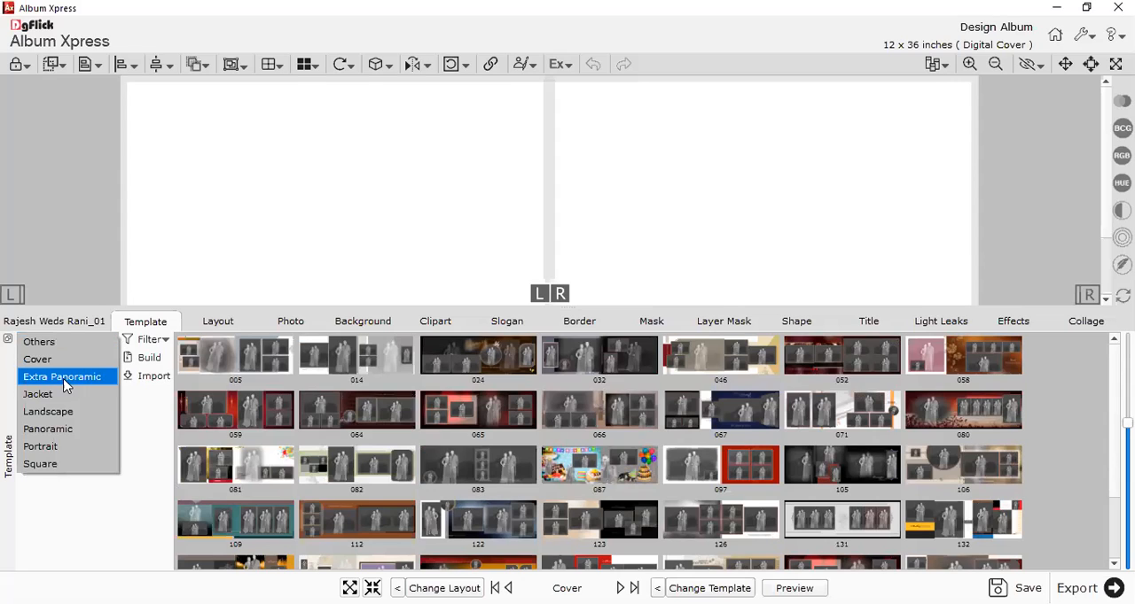
{"action": "left_click", "coordinate": [64, 386]}
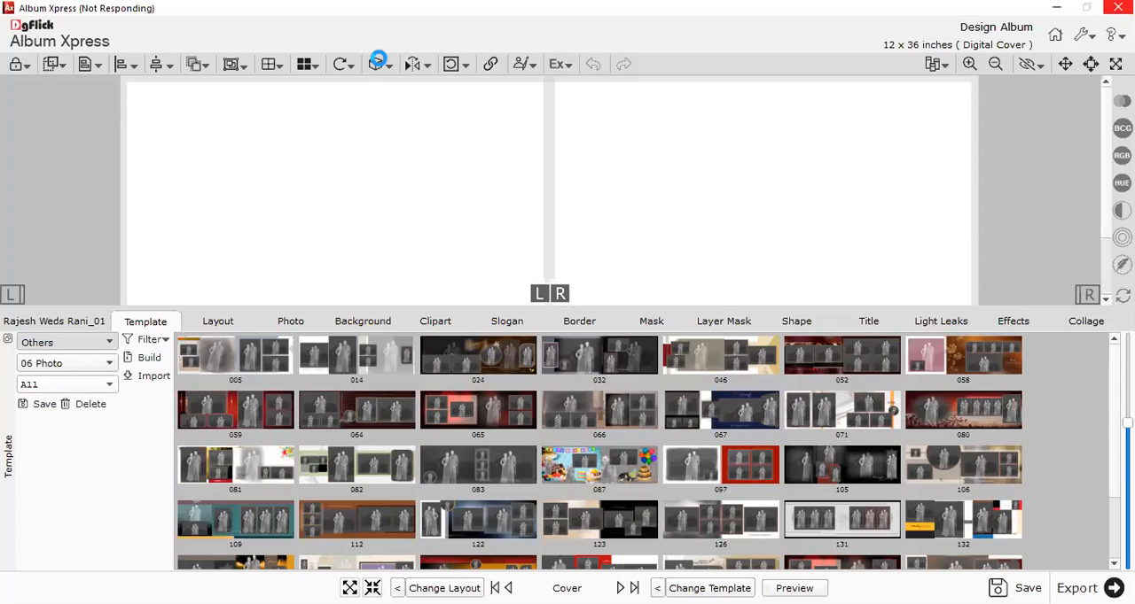
View the Panoramic templates for 06 Photo.
{"action": "left_click", "coordinate": [40, 348]}
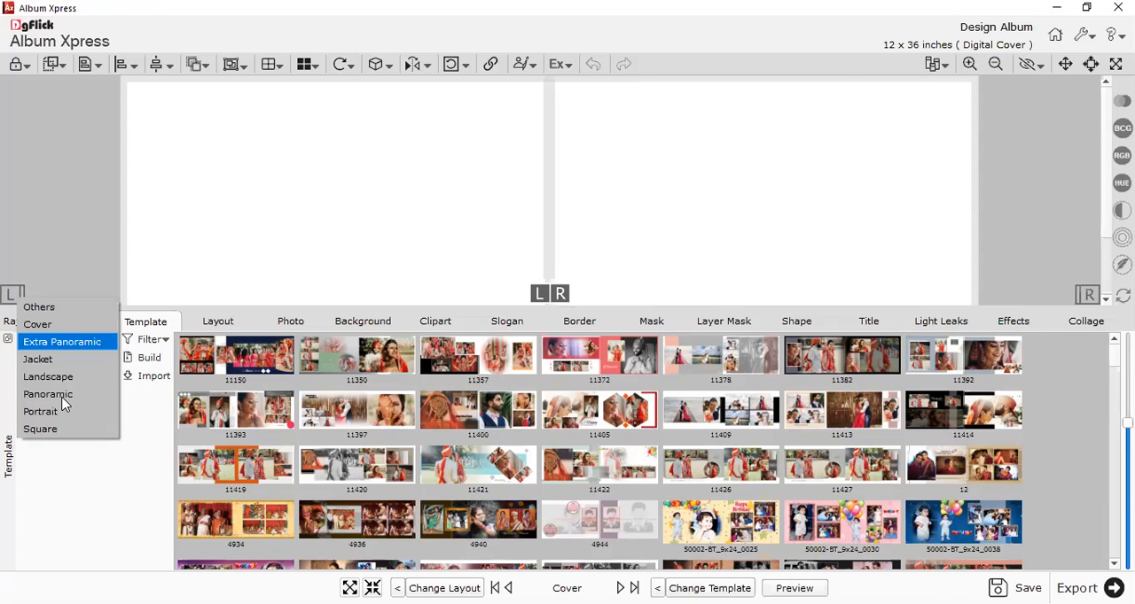
{"action": "left_click", "coordinate": [330, 408]}
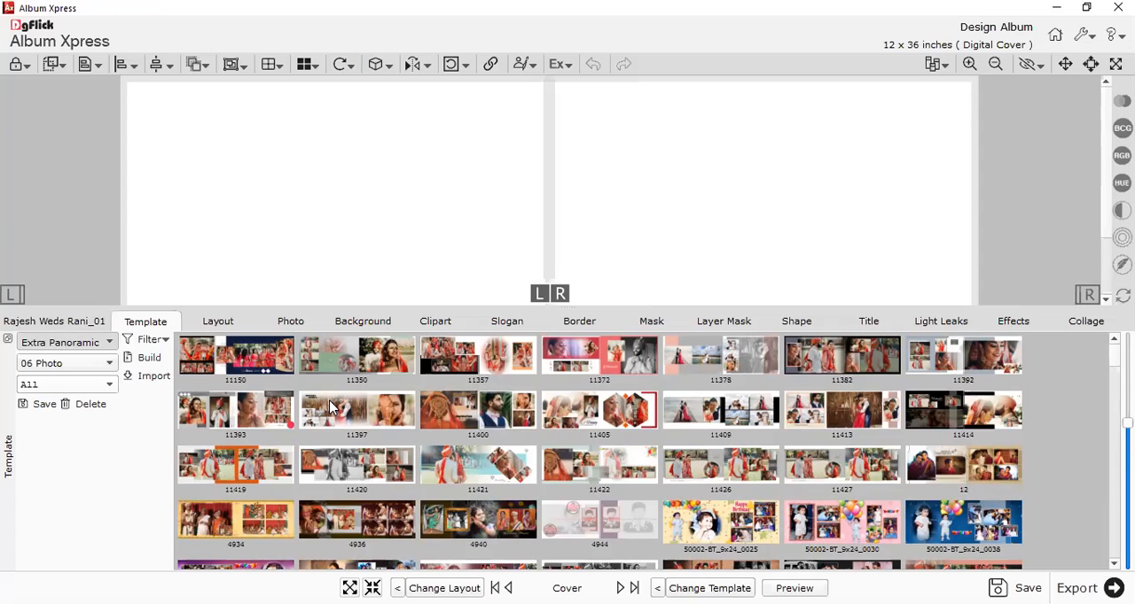
{"action": "double_click", "coordinate": [329, 401]}
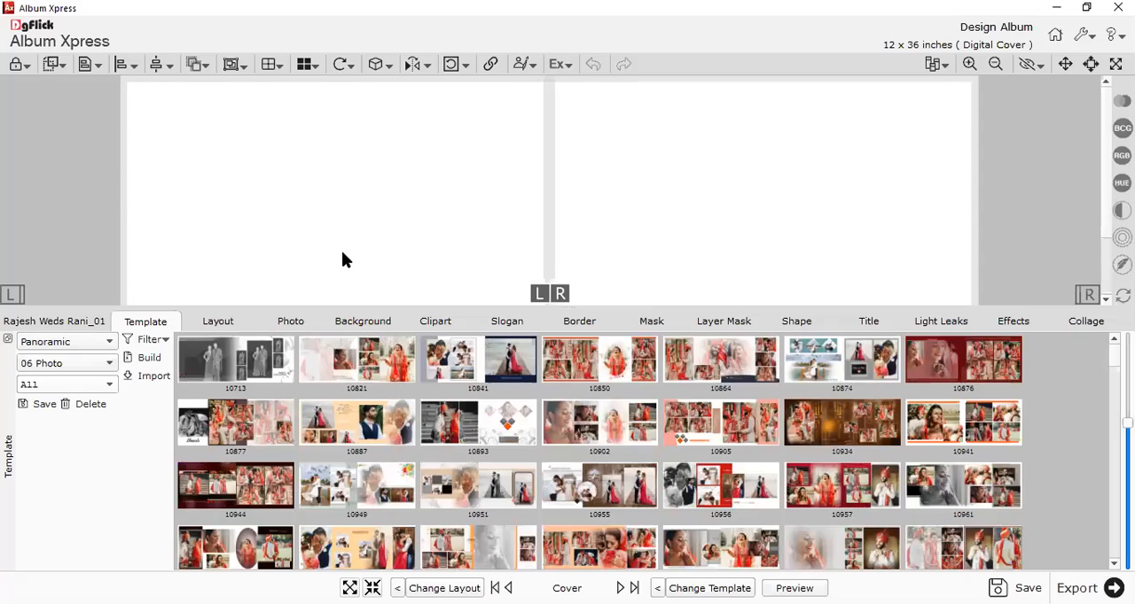
Set the template category to Landscape and reduce the library's height to give the cover more room.
{"action": "left_click", "coordinate": [62, 340]}
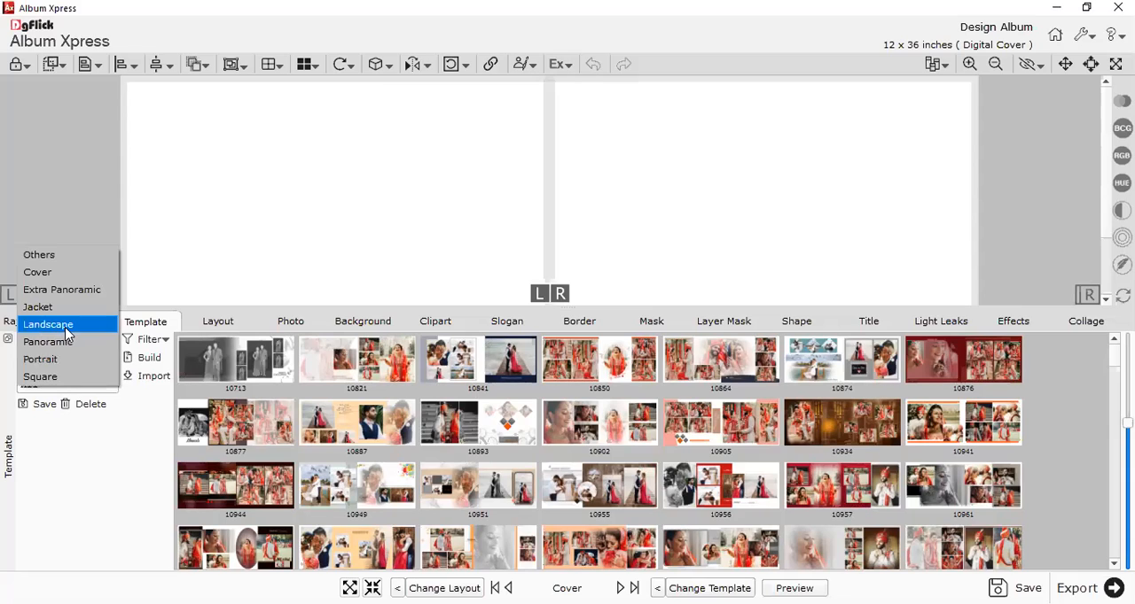
{"action": "left_click", "coordinate": [66, 327]}
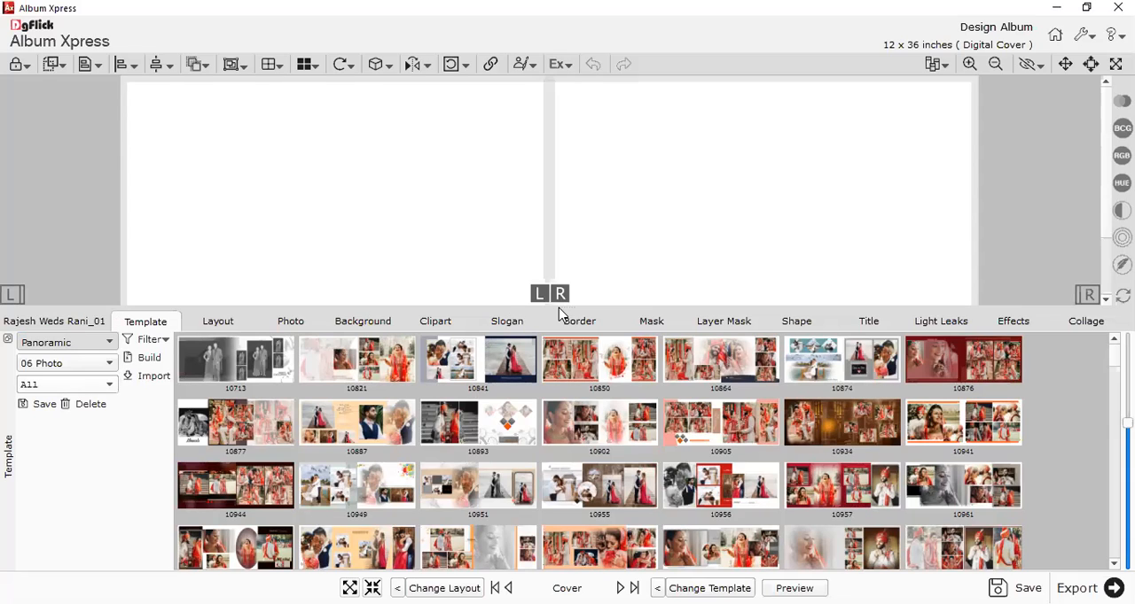
{"action": "left_click_drag", "start_coordinate": [562, 324], "coordinate": [566, 464]}
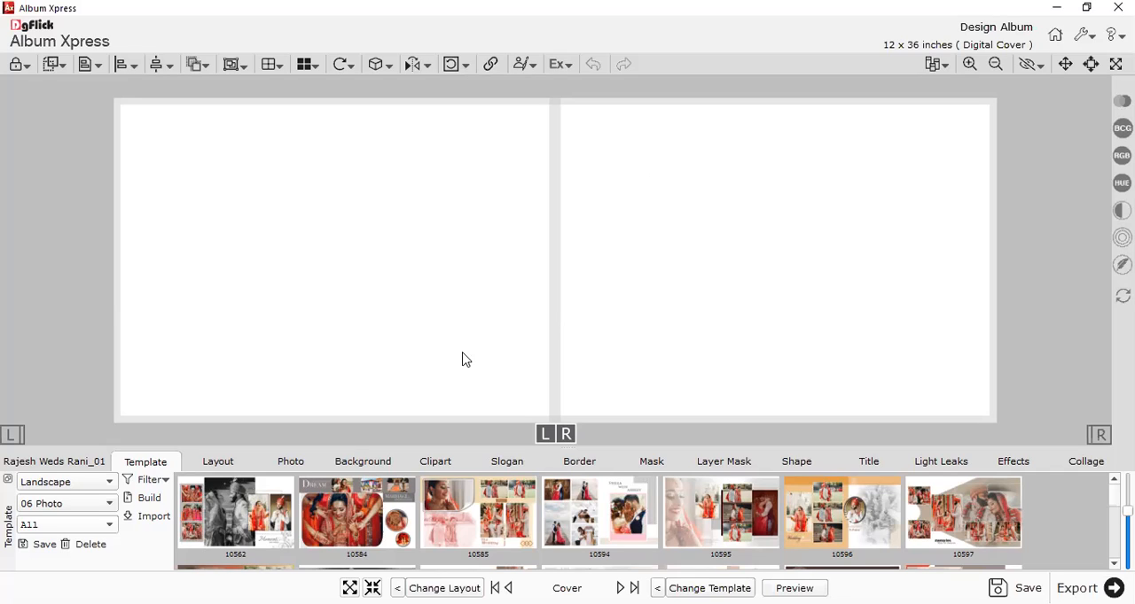
{"action": "left_click", "coordinate": [64, 484]}
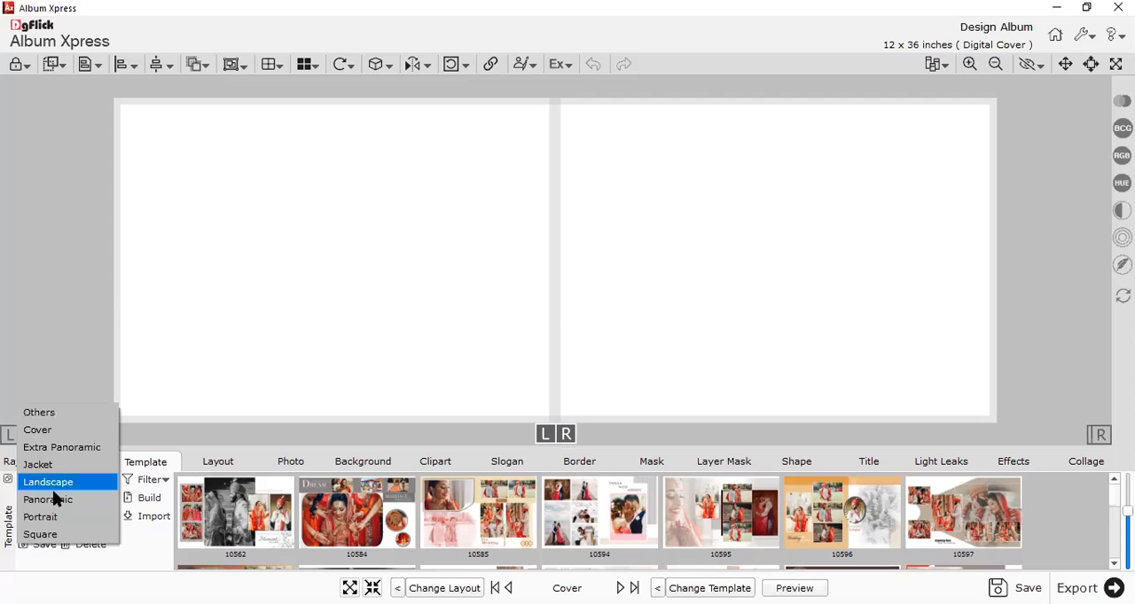
{"action": "left_click", "coordinate": [54, 484]}
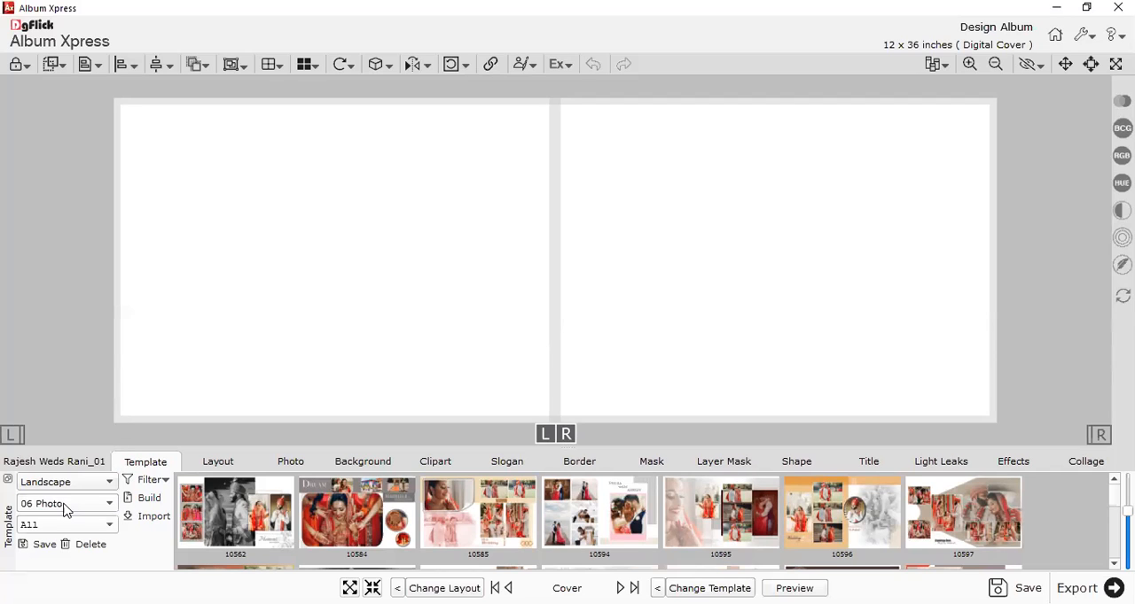
Limit the Landscape templates to 01 Photo, reduce the thumbnail size slightly and browse the designs in a taller library area.
{"action": "left_click", "coordinate": [50, 504]}
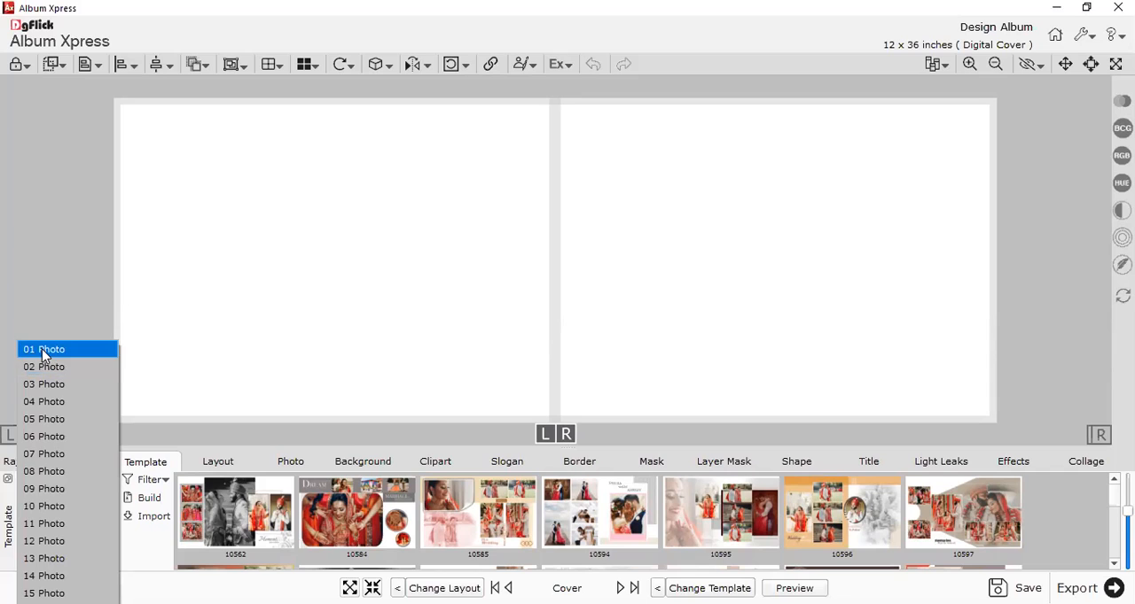
{"action": "left_click", "coordinate": [45, 354]}
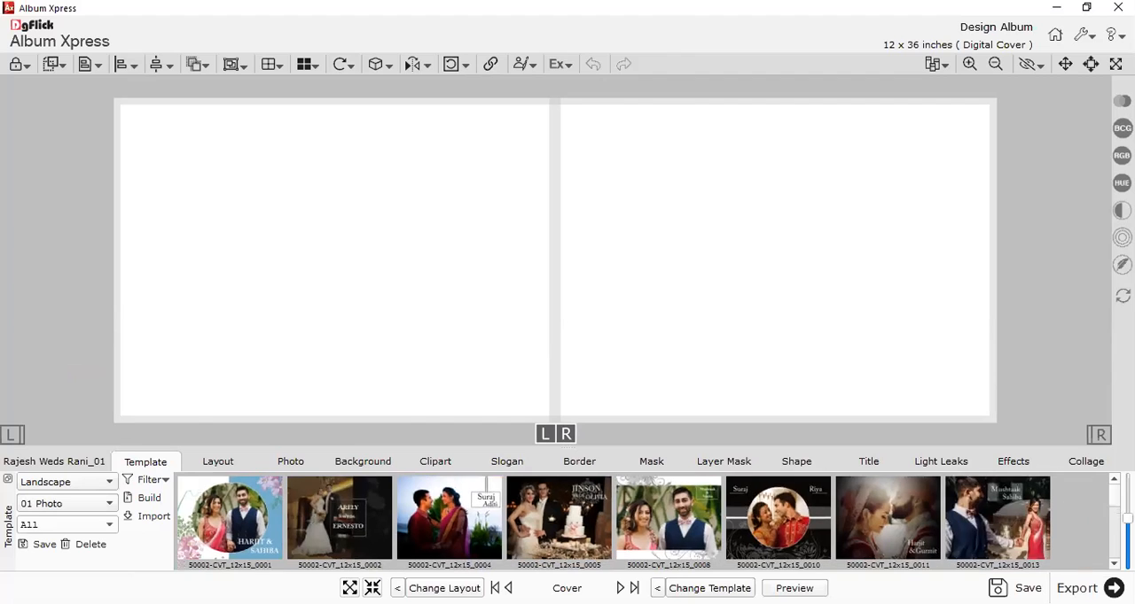
{"action": "left_click_drag", "start_coordinate": [1128, 519], "coordinate": [1128, 522]}
{"action": "scroll", "coordinate": [592, 522], "scroll_direction": "down", "scroll_amount": 10}
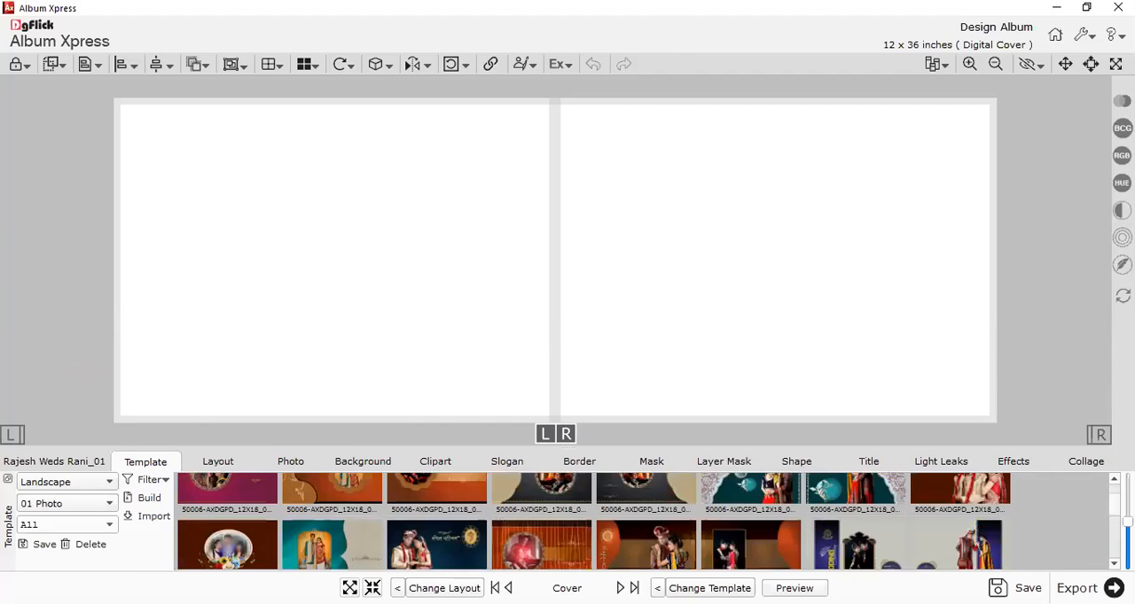
{"action": "scroll", "coordinate": [592, 522], "scroll_direction": "down", "scroll_amount": 5}
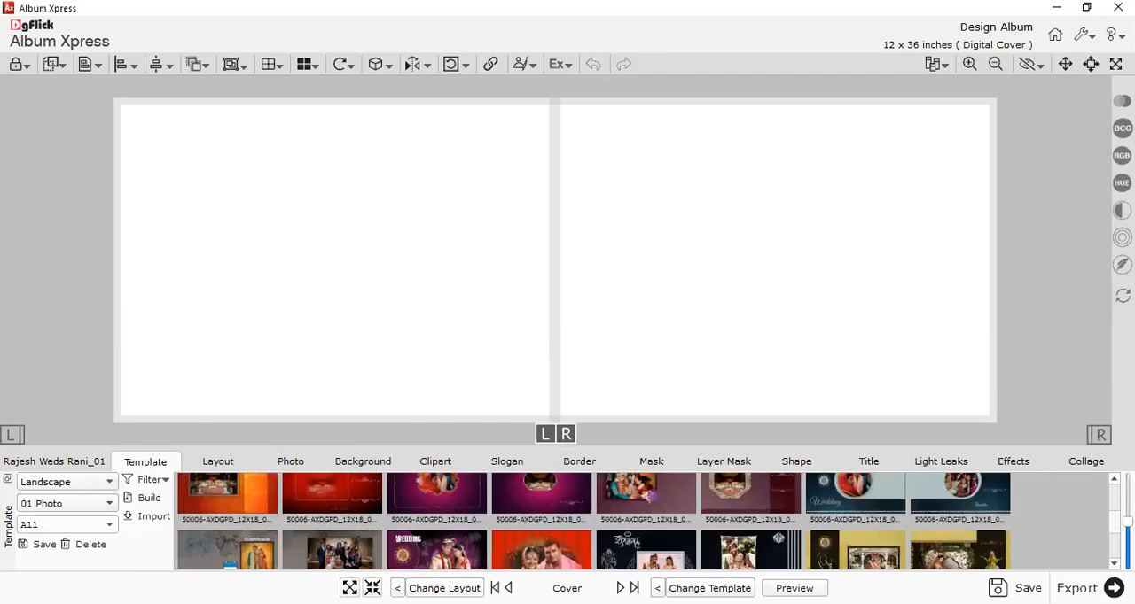
{"action": "scroll", "coordinate": [1102, 545], "scroll_direction": "down", "scroll_amount": 5}
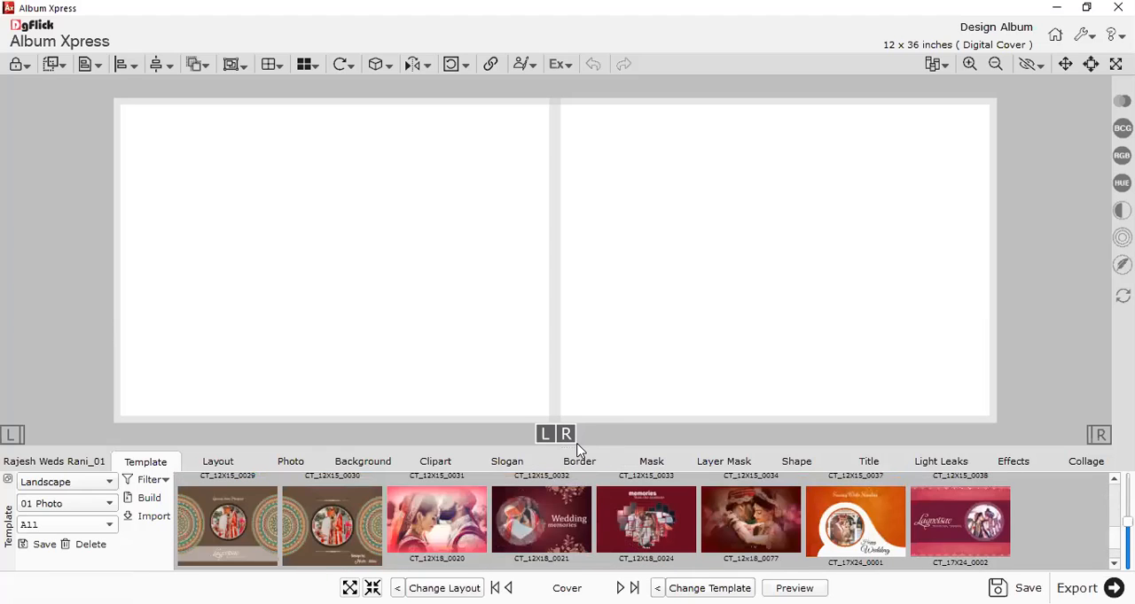
{"action": "left_click_drag", "start_coordinate": [569, 446], "coordinate": [569, 414]}
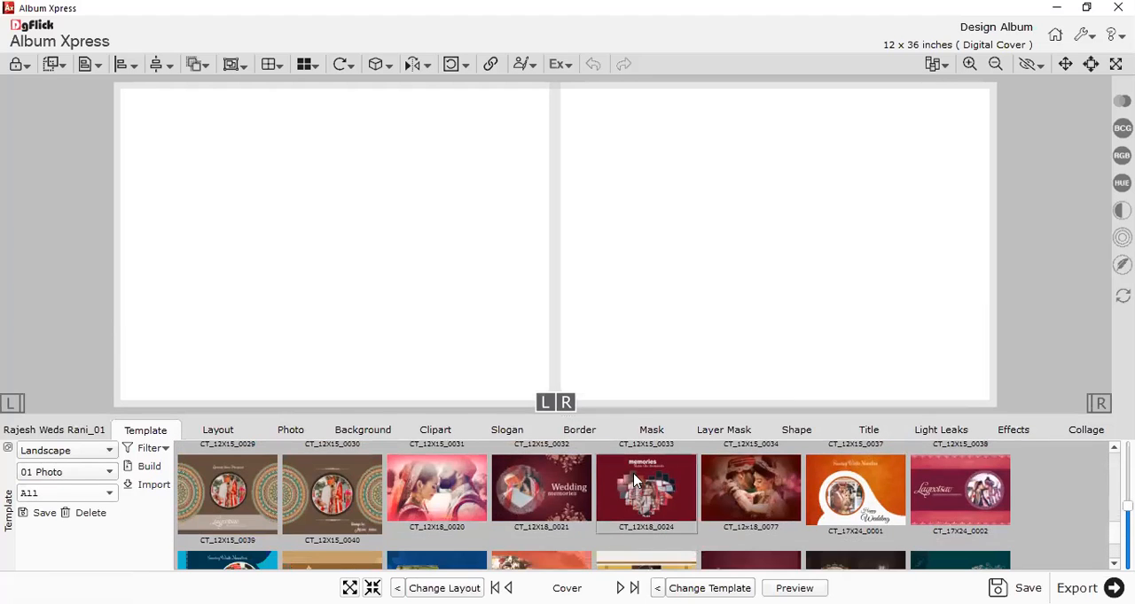
Look back through the one-photo Landscape templates for possible cover designs.
{"action": "scroll", "coordinate": [633, 481], "scroll_direction": "up", "scroll_amount": 2}
{"action": "scroll", "coordinate": [633, 481], "scroll_direction": "up", "scroll_amount": 4}
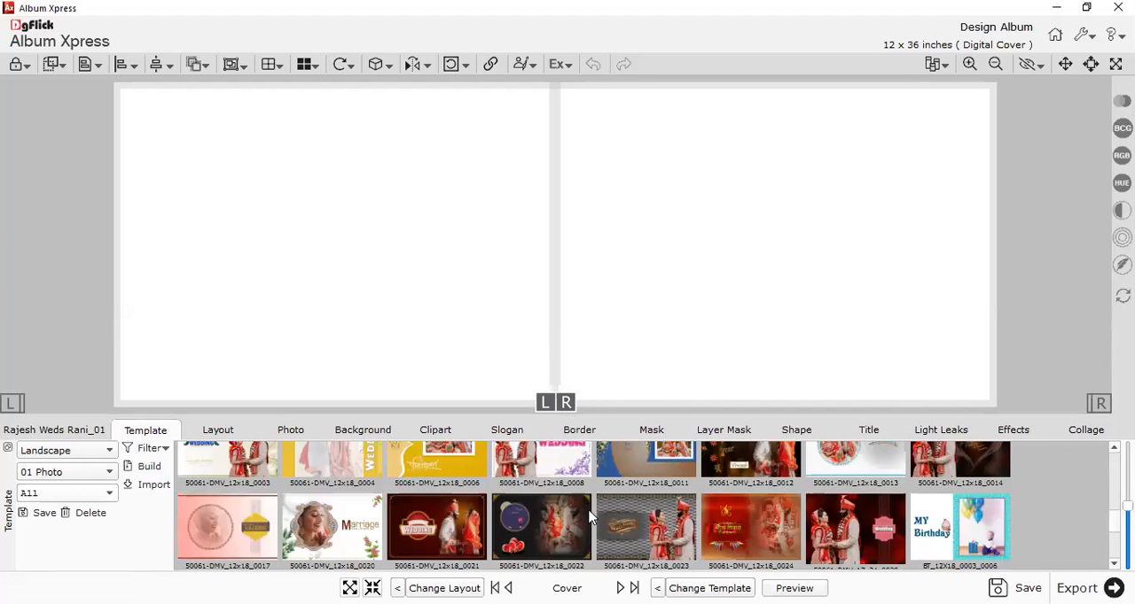
{"action": "scroll", "coordinate": [634, 519], "scroll_direction": "up", "scroll_amount": 1}
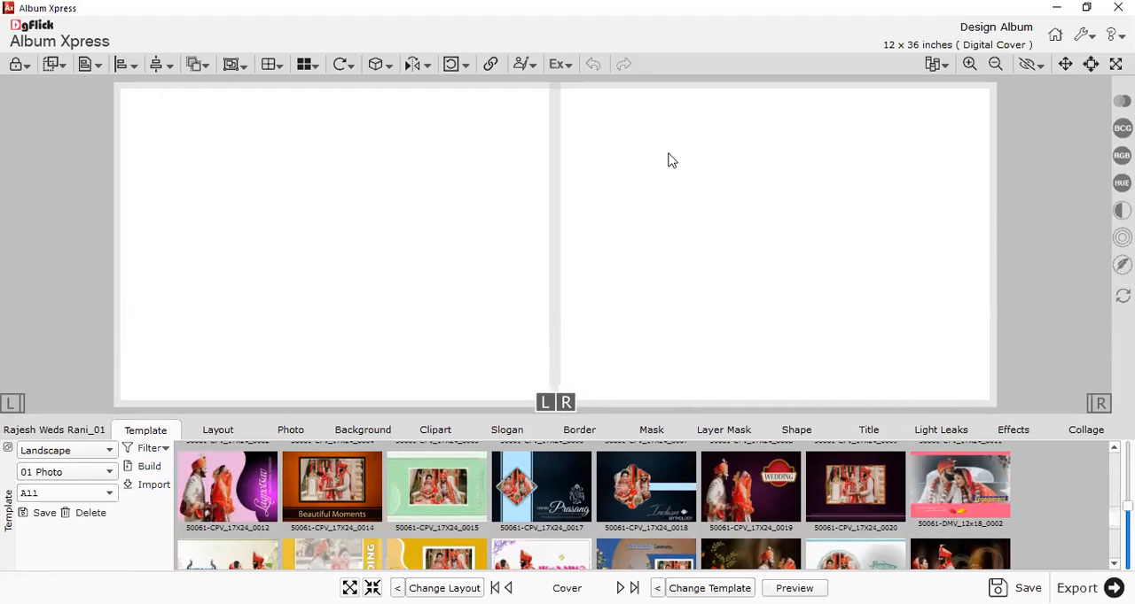
Switch to the browser, show the Album Xpress Templates site and highlight its web address.
{"action": "key", "text": "alt+Tab"}
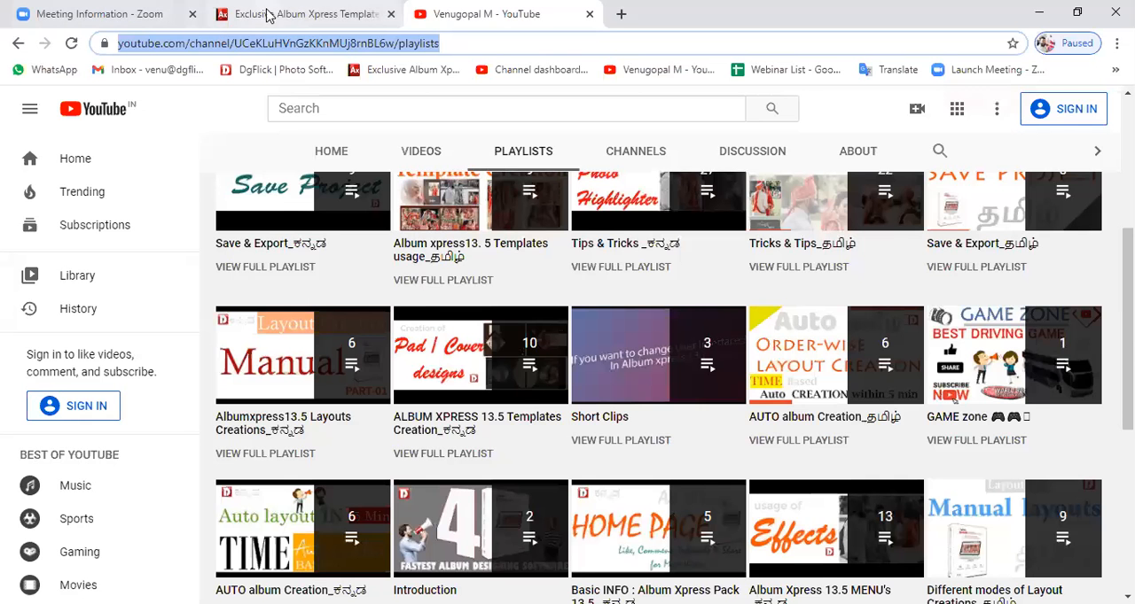
{"action": "left_click", "coordinate": [305, 15]}
{"action": "left_click", "coordinate": [285, 42]}
{"action": "left_click_drag", "start_coordinate": [285, 42], "coordinate": [107, 41]}
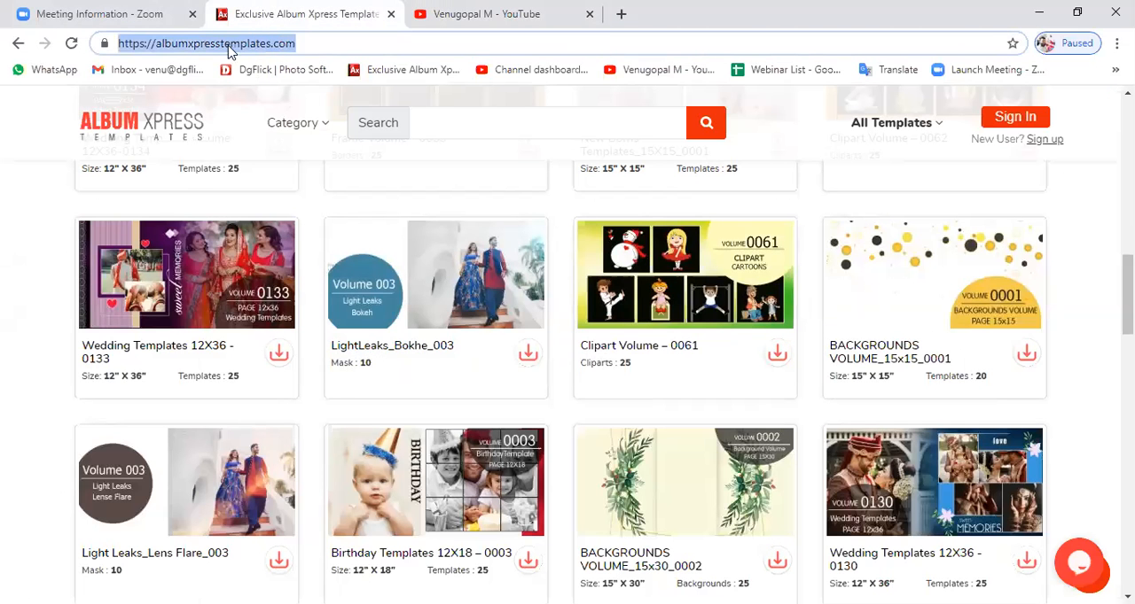
View the DM Templates category on the Album Xpress Templates site.
{"action": "scroll", "coordinate": [330, 172], "scroll_direction": "up", "scroll_amount": 1}
{"action": "scroll", "coordinate": [329, 171], "scroll_direction": "up", "scroll_amount": 10}
{"action": "left_click", "coordinate": [290, 127]}
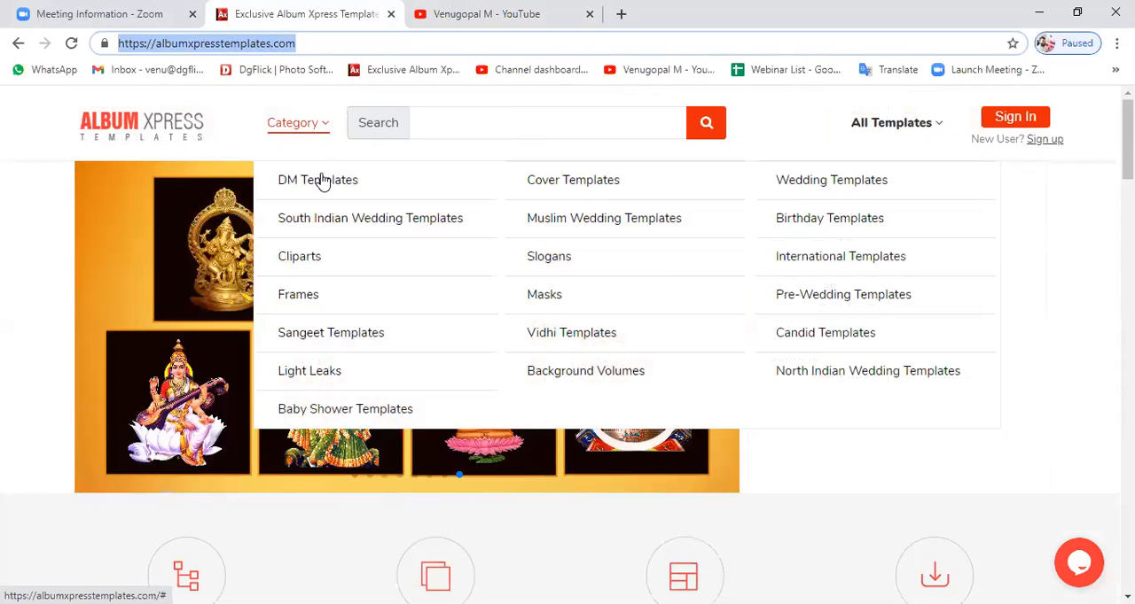
{"action": "mouse_move", "coordinate": [322, 181]}
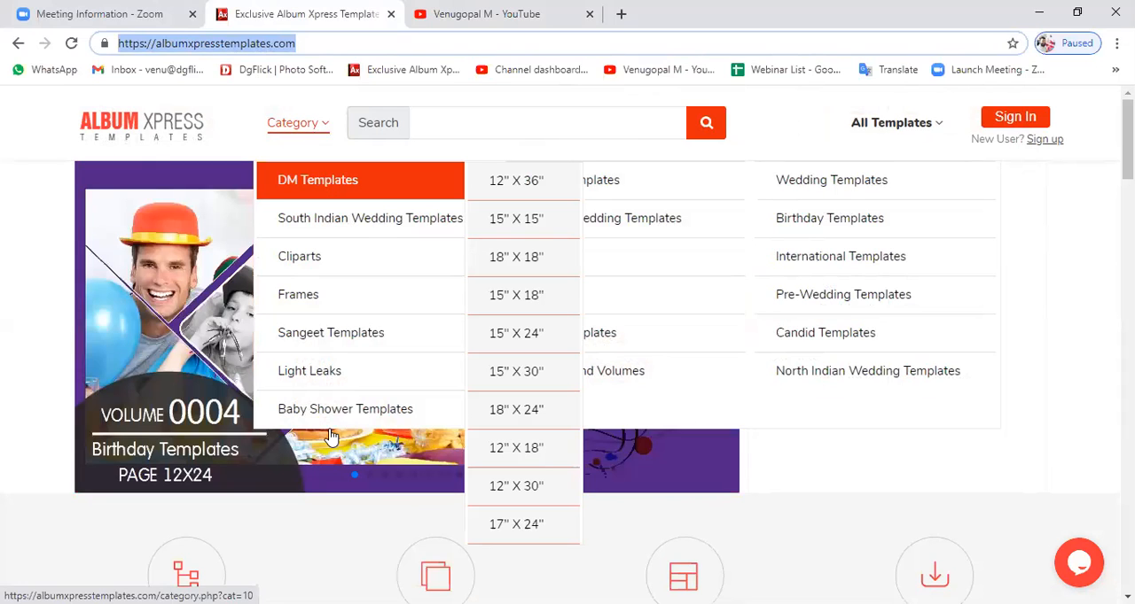
{"action": "left_click", "coordinate": [323, 187]}
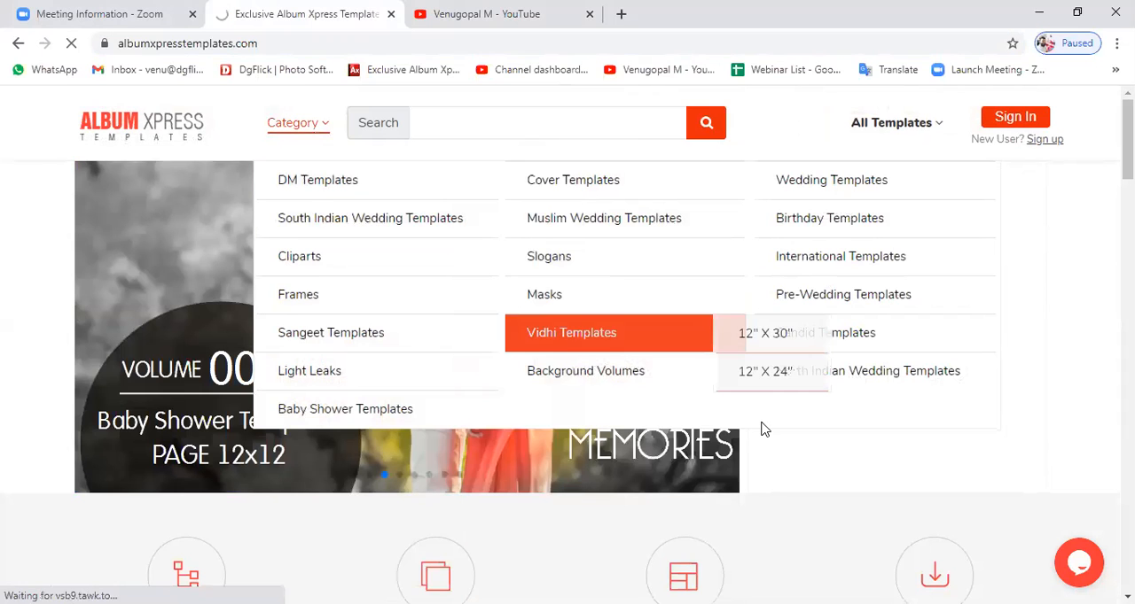
View the site's Cover Templates category and look through the volumes down to the 12X18 covers.
{"action": "mouse_move", "coordinate": [580, 187]}
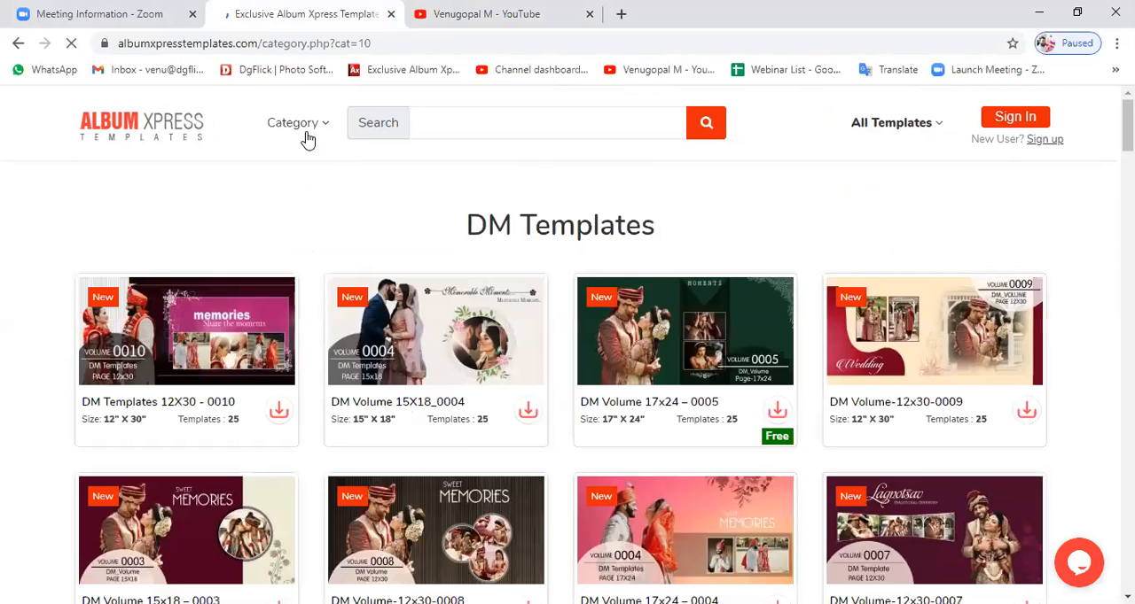
{"action": "mouse_move", "coordinate": [307, 140]}
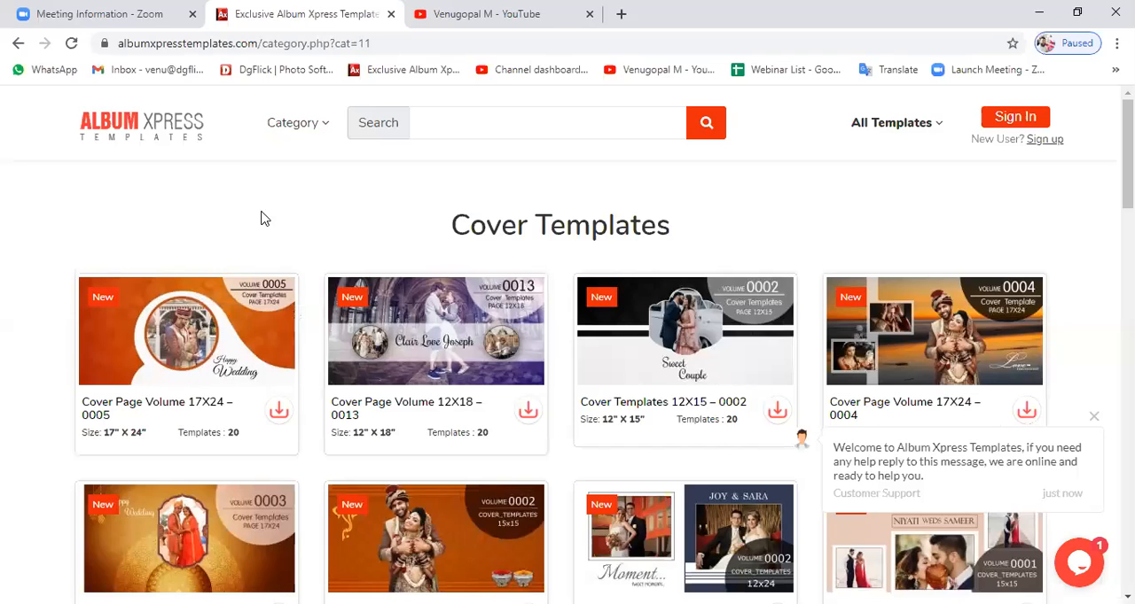
{"action": "scroll", "coordinate": [514, 309], "scroll_direction": "down", "scroll_amount": 1}
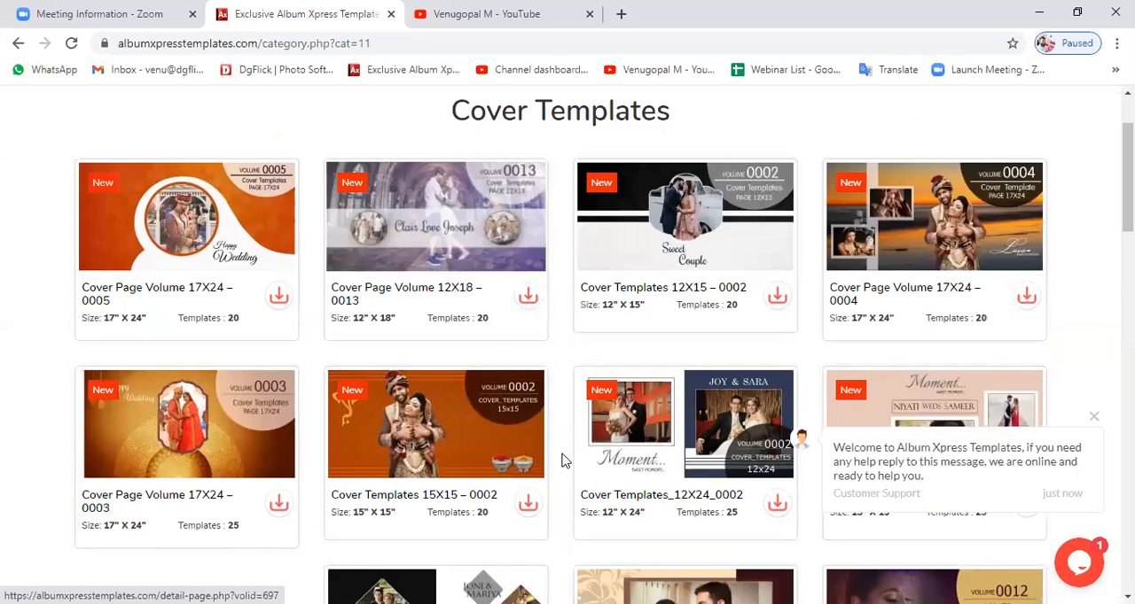
{"action": "scroll", "coordinate": [590, 448], "scroll_direction": "down", "scroll_amount": 3}
{"action": "scroll", "coordinate": [688, 408], "scroll_direction": "down", "scroll_amount": 3}
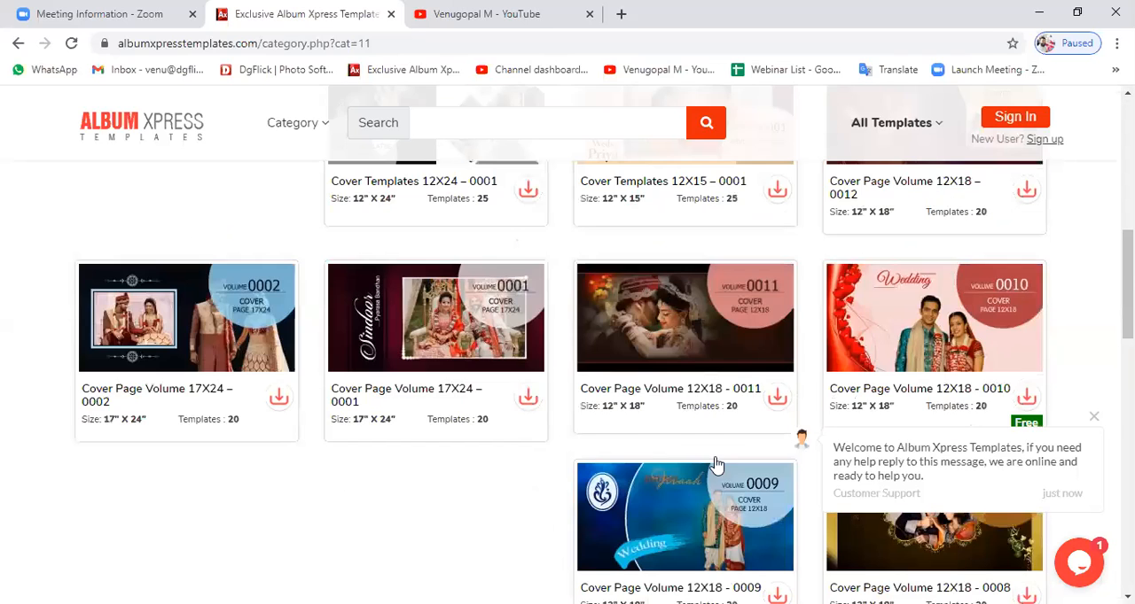
{"action": "scroll", "coordinate": [547, 465], "scroll_direction": "down", "scroll_amount": 4}
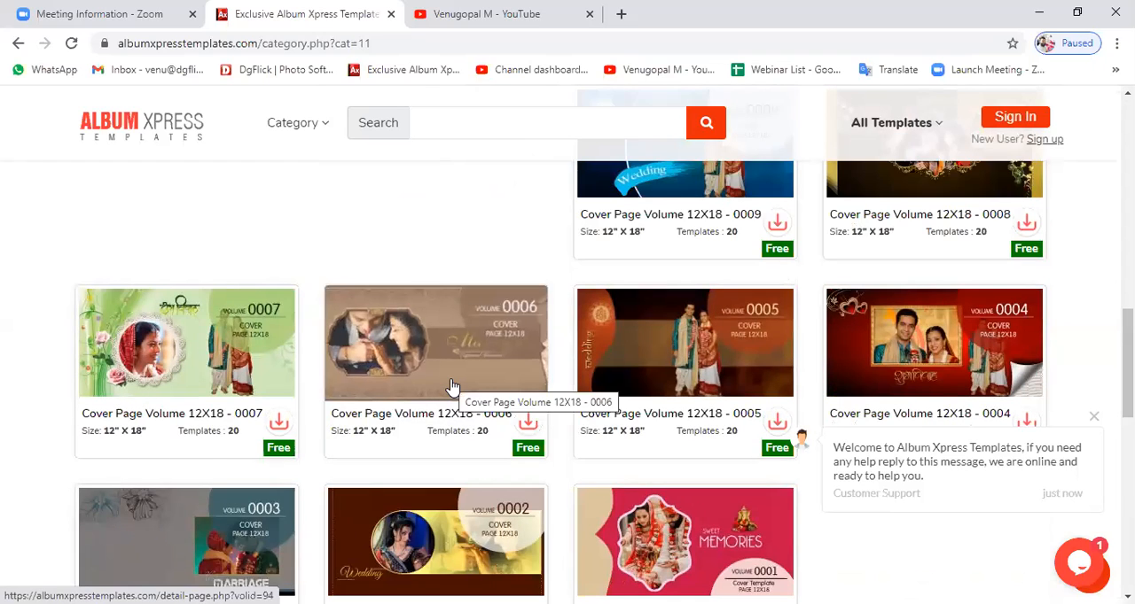
Examine the details of Cover Page Volume 12X18 - 0006, including its number of templates and sample designs.
{"action": "left_click", "coordinate": [452, 388]}
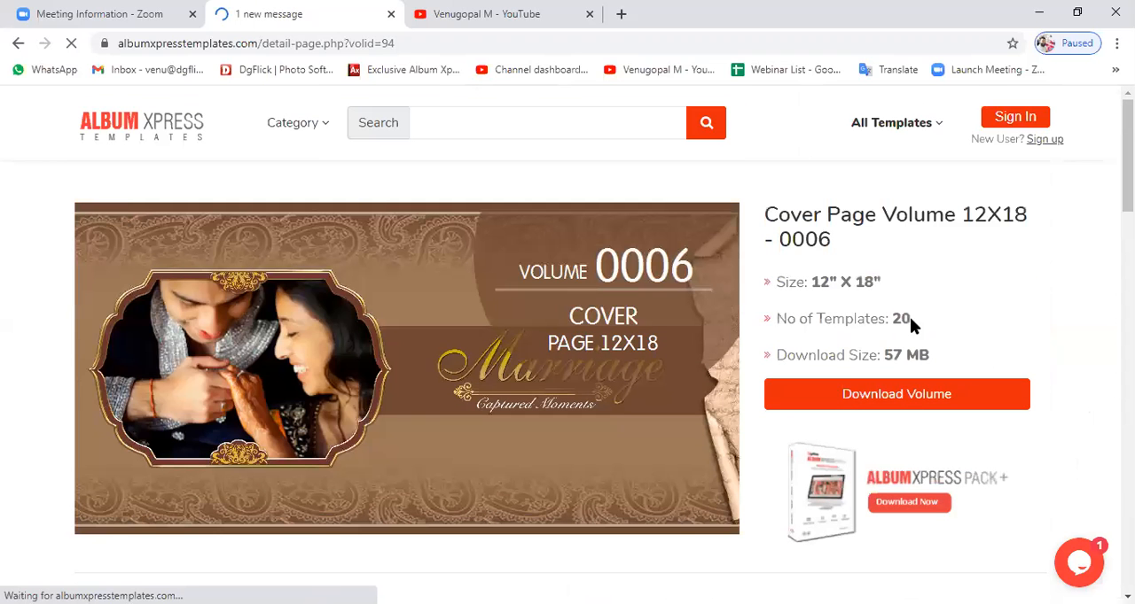
{"action": "double_click", "coordinate": [908, 320]}
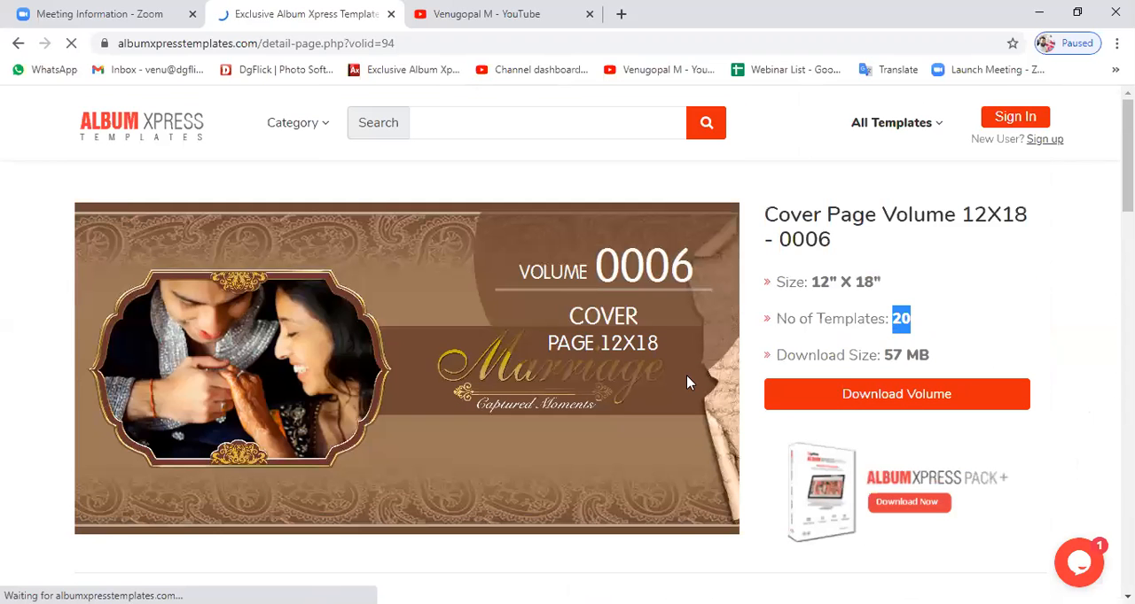
{"action": "scroll", "coordinate": [359, 240], "scroll_direction": "down", "scroll_amount": 5}
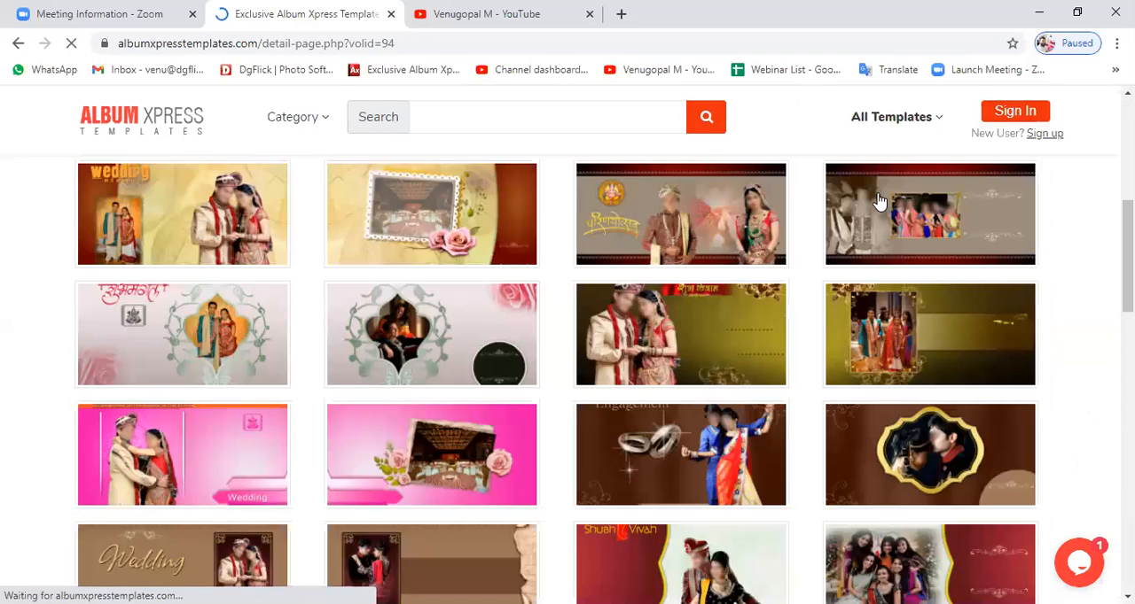
{"action": "scroll", "coordinate": [612, 373], "scroll_direction": "down", "scroll_amount": 3}
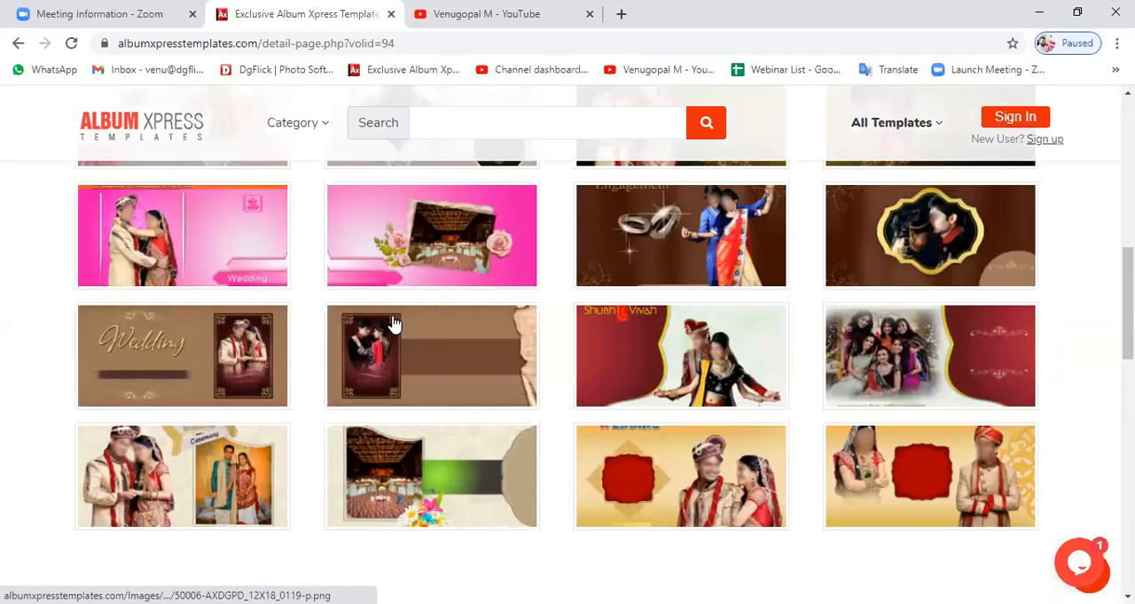
{"action": "scroll", "coordinate": [372, 326], "scroll_direction": "down", "scroll_amount": 1}
{"action": "scroll", "coordinate": [428, 374], "scroll_direction": "down", "scroll_amount": 1}
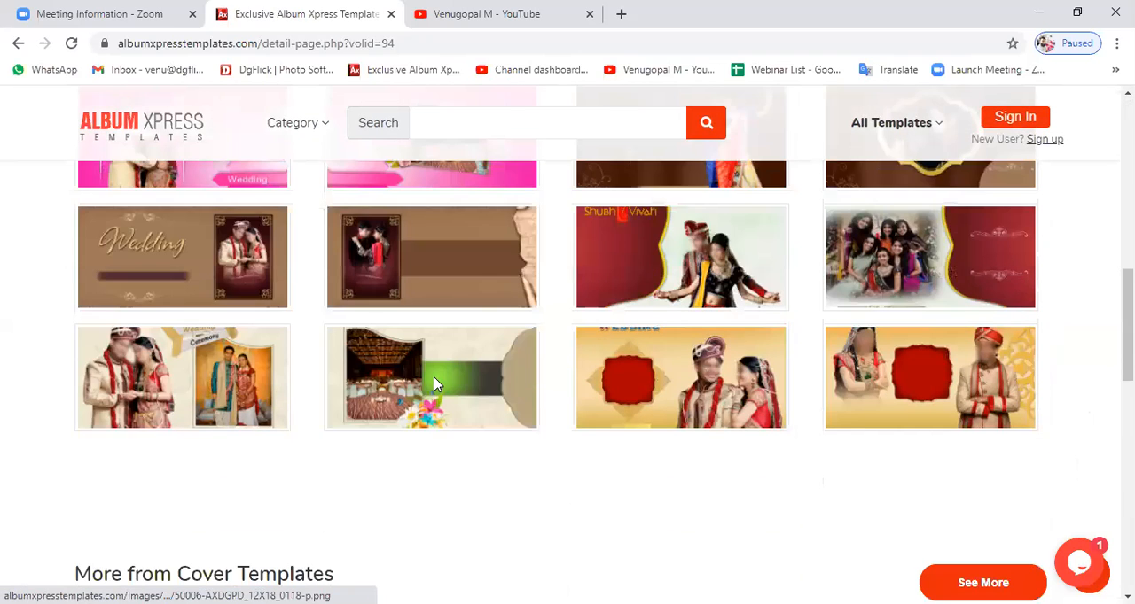
{"action": "scroll", "coordinate": [433, 383], "scroll_direction": "up", "scroll_amount": 5}
{"action": "scroll", "coordinate": [435, 383], "scroll_direction": "up", "scroll_amount": 5}
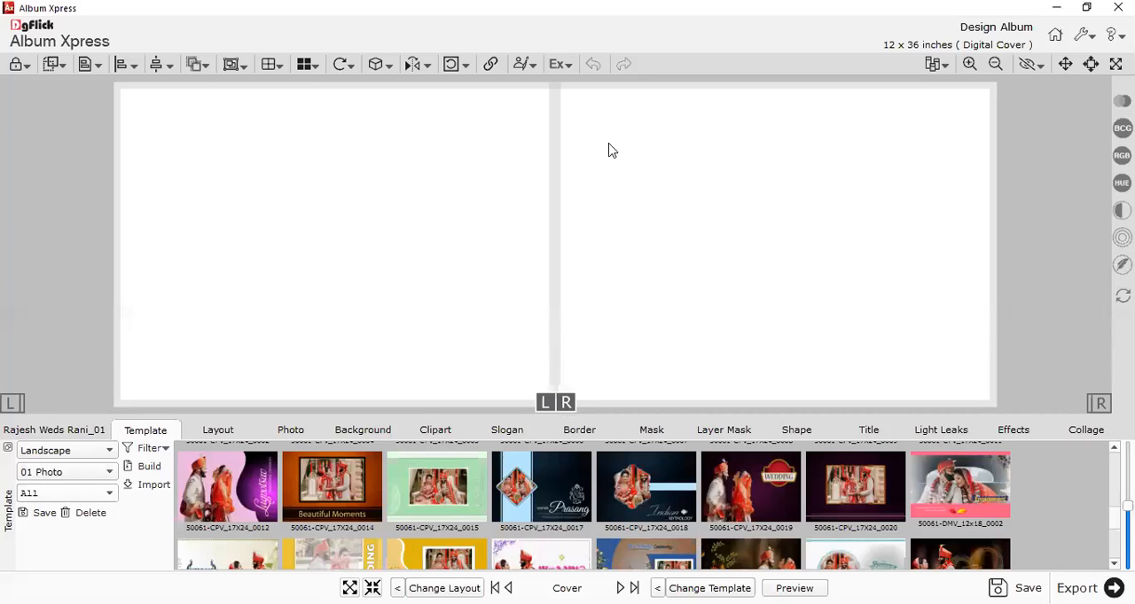
Return to Album Xpress and compare the Landscape designs with the blank front and back cover areas.
{"action": "scroll", "coordinate": [458, 478], "scroll_direction": "down", "scroll_amount": 5}
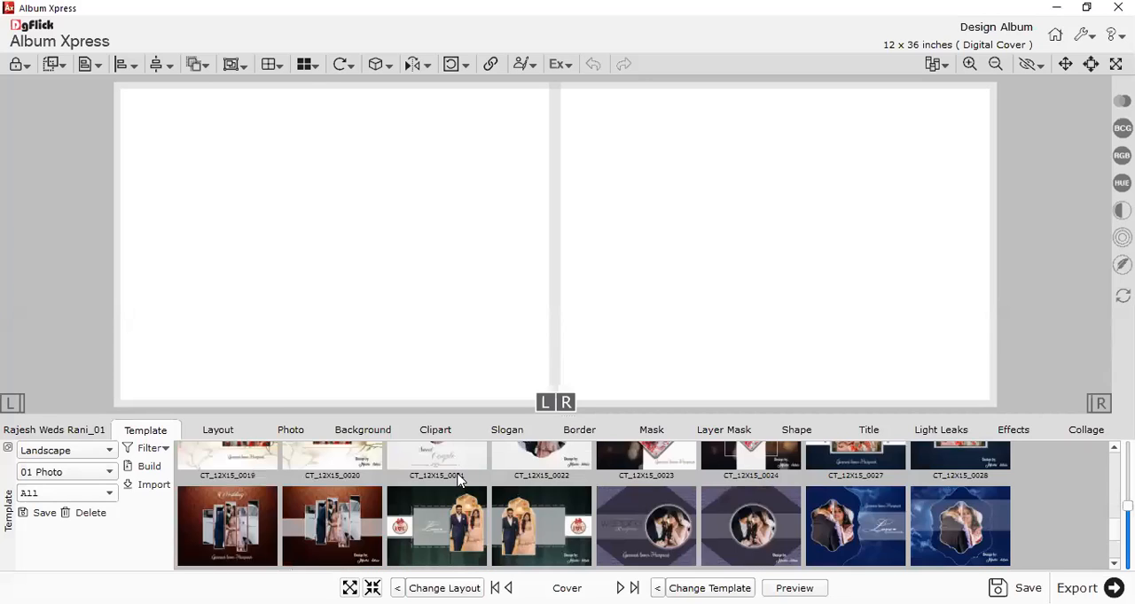
{"action": "scroll", "coordinate": [459, 479], "scroll_direction": "up", "scroll_amount": 5}
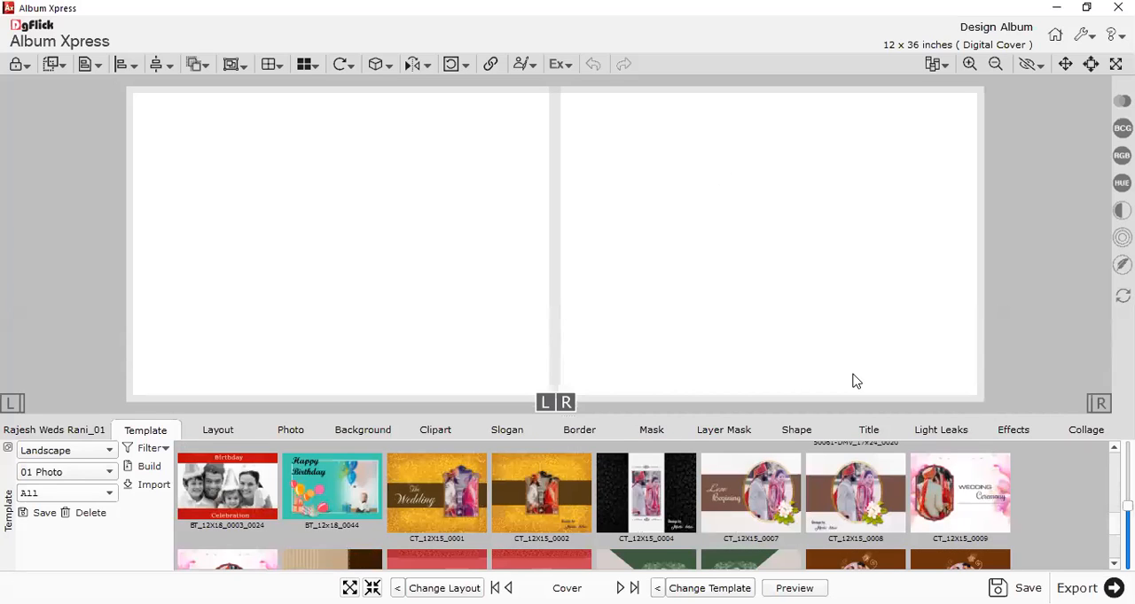
{"action": "left_click_drag", "start_coordinate": [856, 381], "coordinate": [856, 379]}
{"action": "left_click_drag", "start_coordinate": [202, 189], "coordinate": [417, 374]}
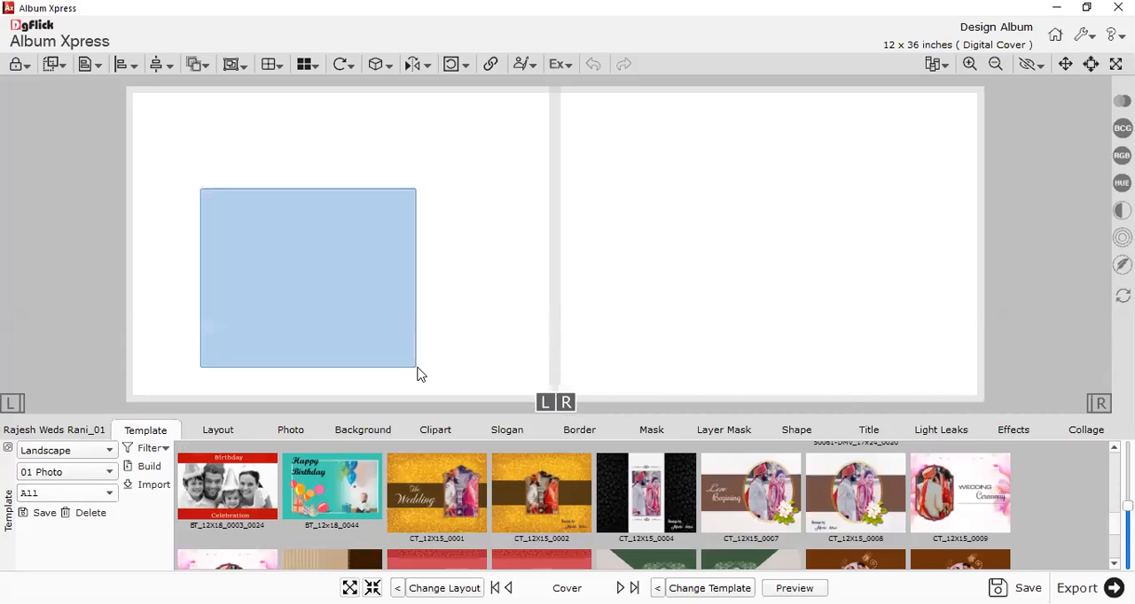
Apply template 50061-CPV_17X24_0017 to the front cover and 50061-CPV_17X24_0018 to the back cover.
{"action": "scroll", "coordinate": [587, 518], "scroll_direction": "down", "scroll_amount": 3}
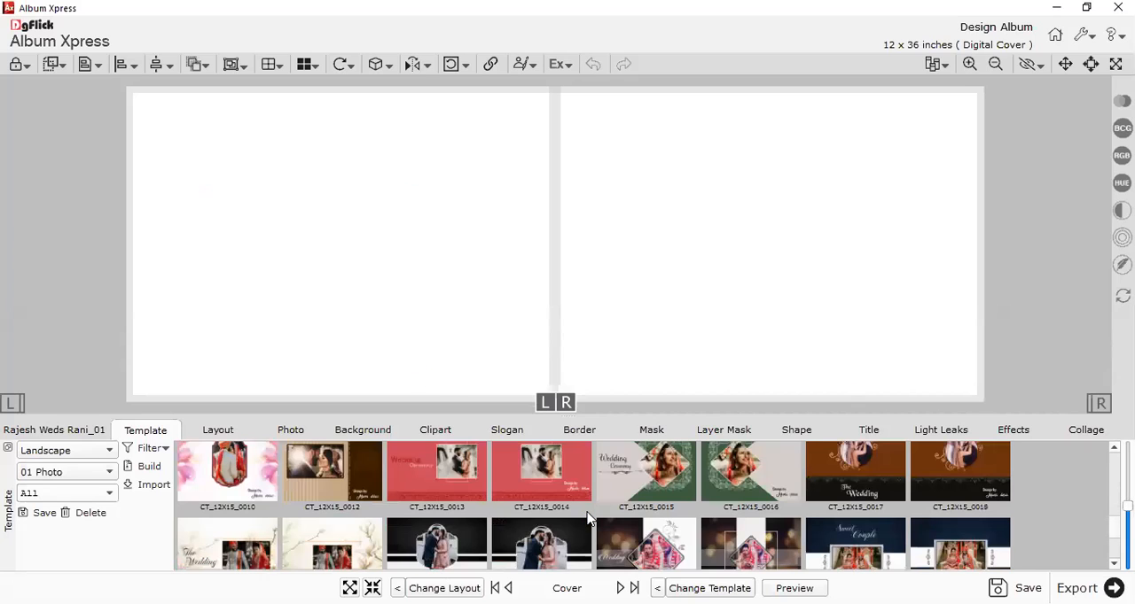
{"action": "scroll", "coordinate": [656, 529], "scroll_direction": "down", "scroll_amount": 2}
{"action": "scroll", "coordinate": [656, 529], "scroll_direction": "up", "scroll_amount": 3}
{"action": "scroll", "coordinate": [740, 490], "scroll_direction": "up", "scroll_amount": 3}
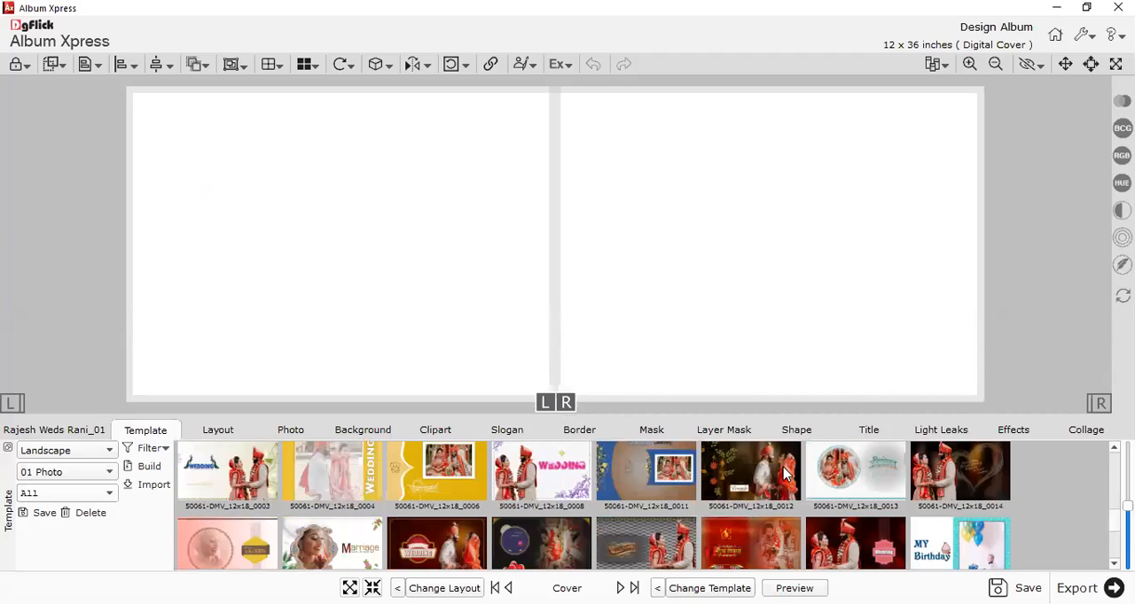
{"action": "scroll", "coordinate": [686, 530], "scroll_direction": "up", "scroll_amount": 2}
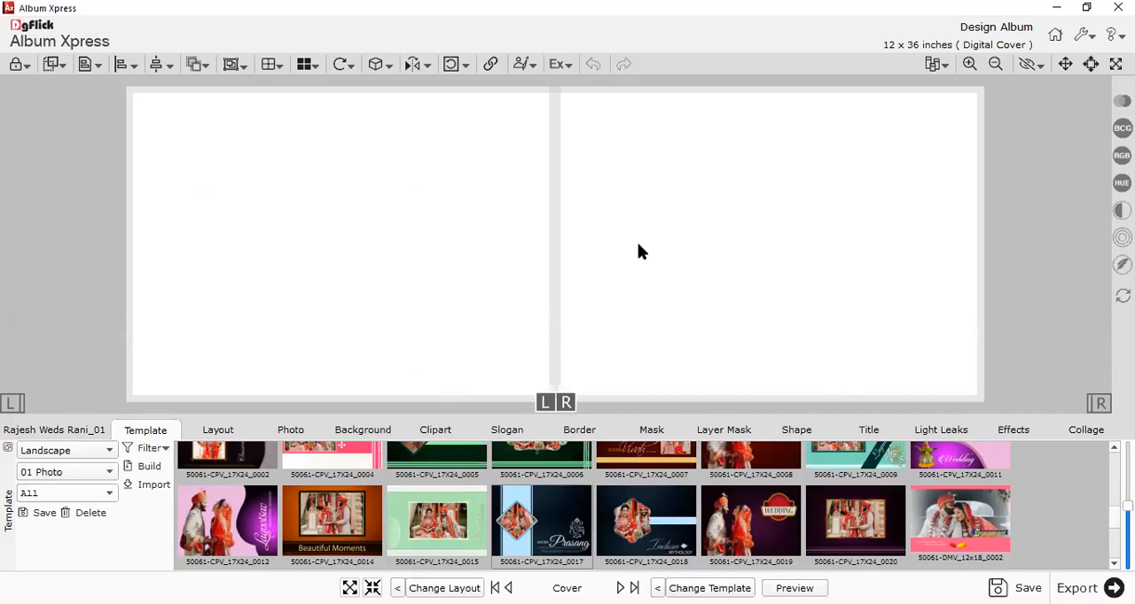
{"action": "left_click_drag", "start_coordinate": [544, 512], "coordinate": [690, 245]}
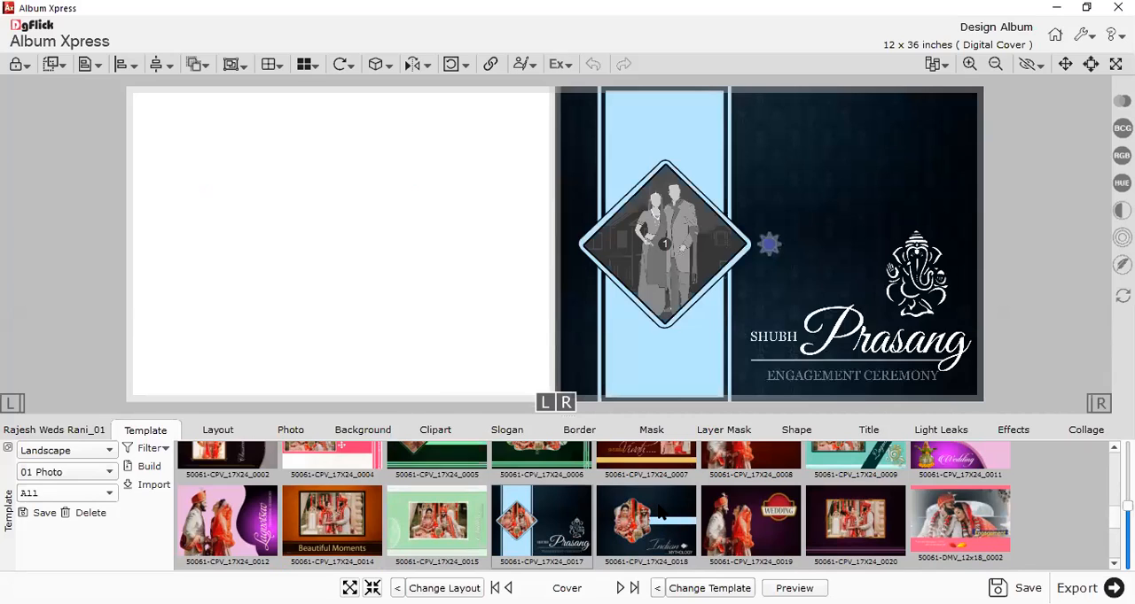
{"action": "left_click_drag", "start_coordinate": [660, 513], "coordinate": [371, 218]}
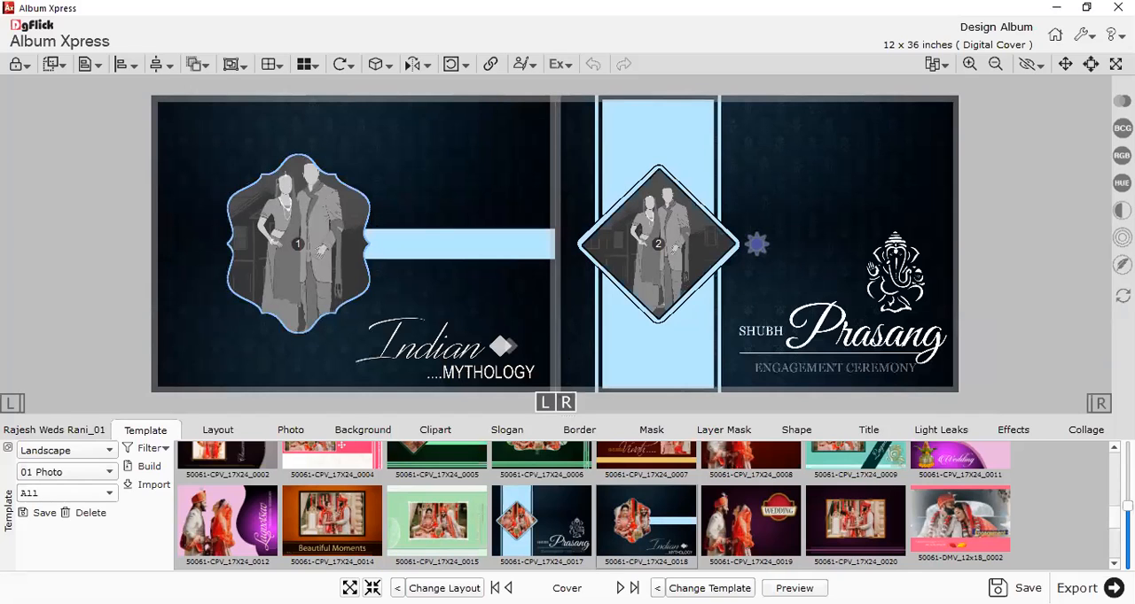
Preview the front and back cover designs and return to the album editor.
{"action": "left_click", "coordinate": [794, 589]}
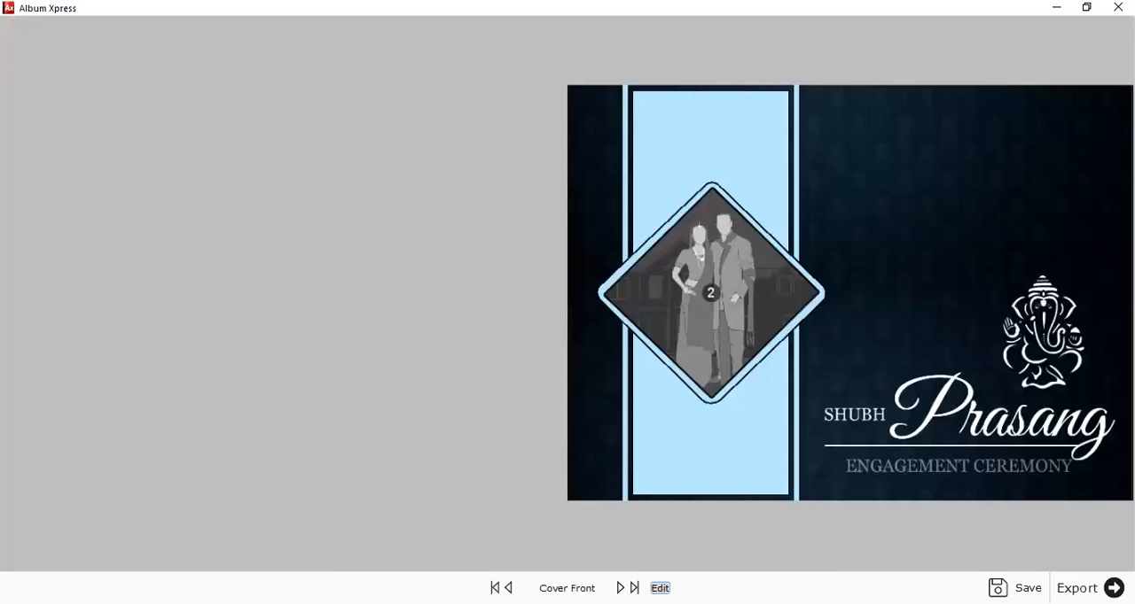
{"action": "key", "text": "Right"}
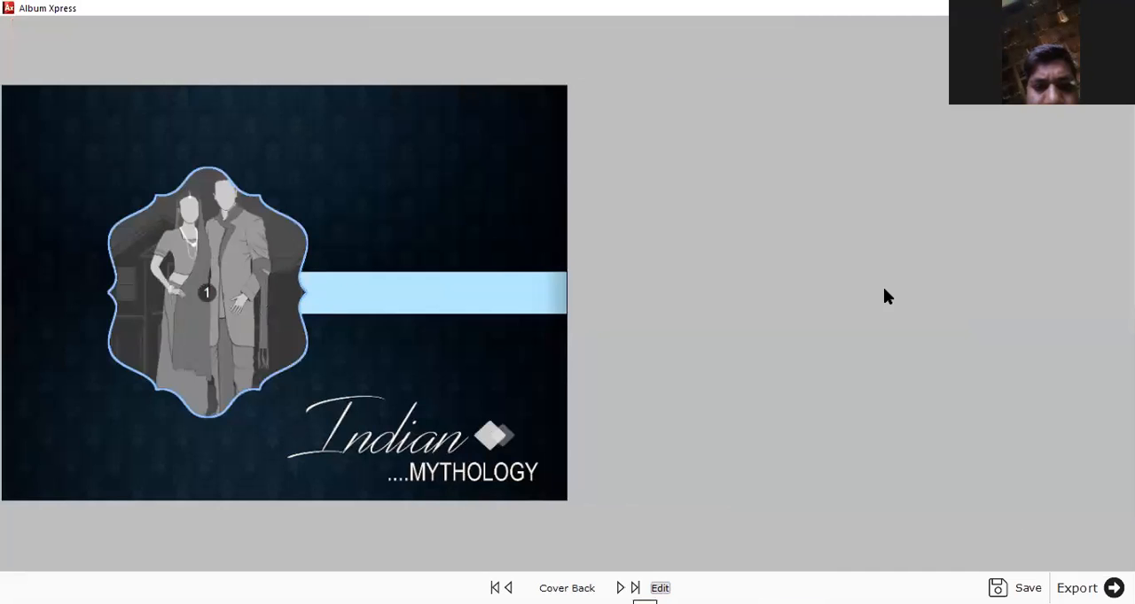
{"action": "key", "text": "Left"}
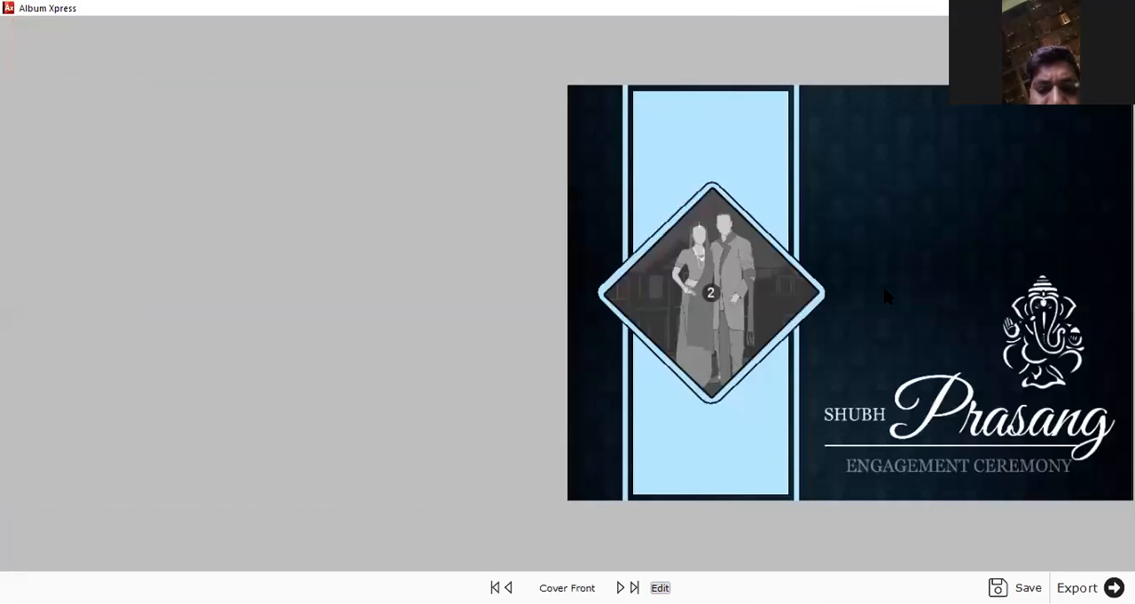
{"action": "key", "text": "Escape"}
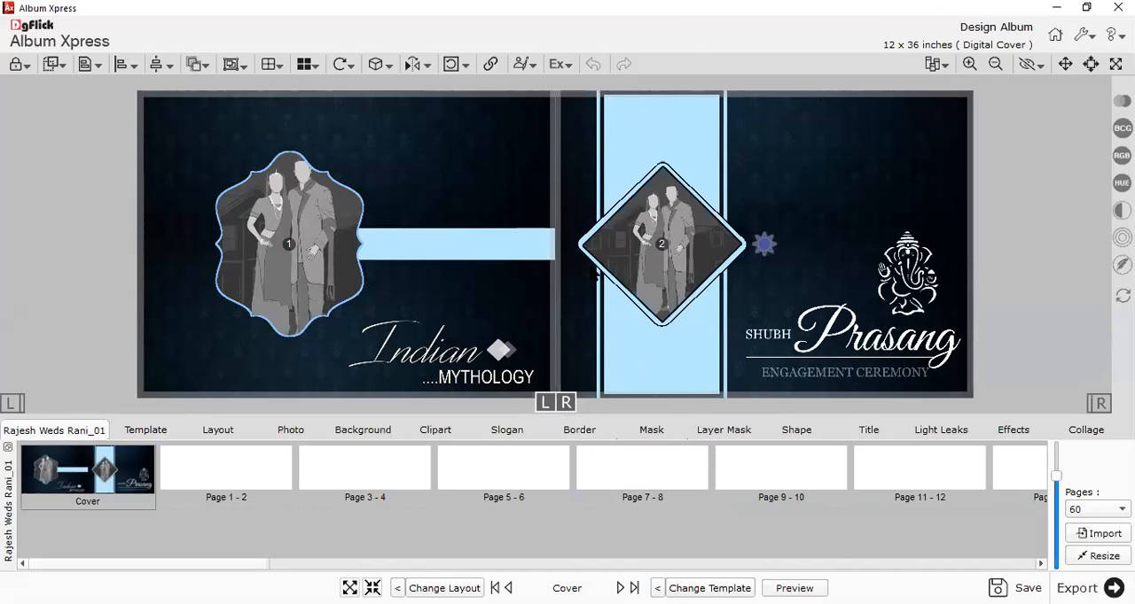
Delete the "Shubh Prasang Engagement Ceremony" text from the front cover.
{"action": "left_click", "coordinate": [861, 336]}
{"action": "left_click", "coordinate": [862, 336]}
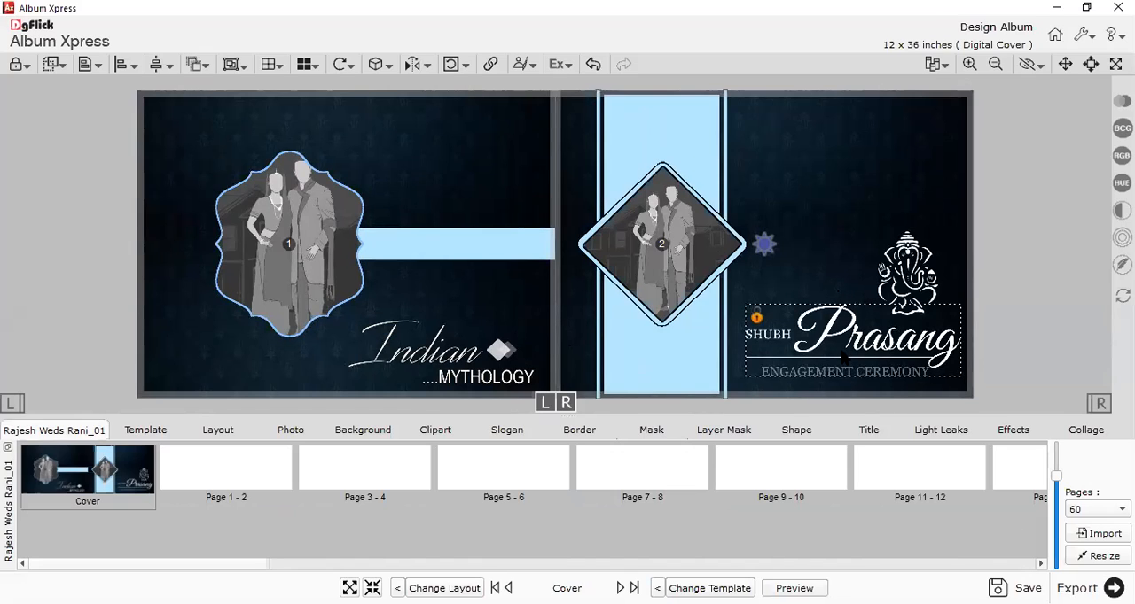
{"action": "key", "text": "Delete"}
Enlarge the Ganesha artwork on the front cover and move it slightly upward.
{"action": "left_click", "coordinate": [889, 262]}
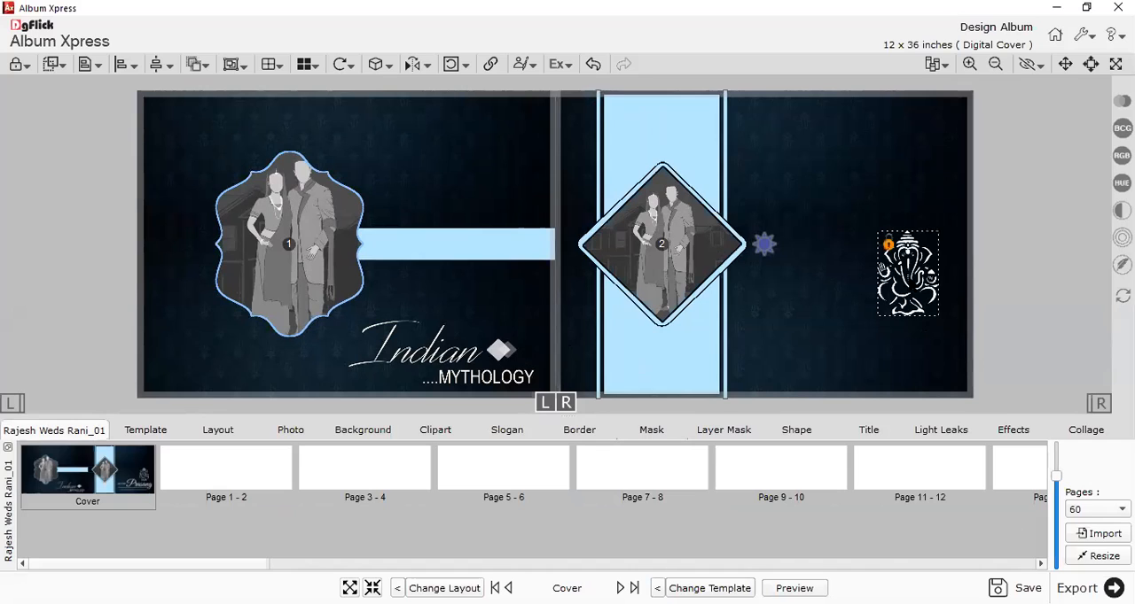
{"action": "left_click_drag", "start_coordinate": [882, 269], "coordinate": [828, 226]}
{"action": "left_click_drag", "start_coordinate": [886, 276], "coordinate": [916, 315]}
{"action": "left_click_drag", "start_coordinate": [885, 252], "coordinate": [924, 238]}
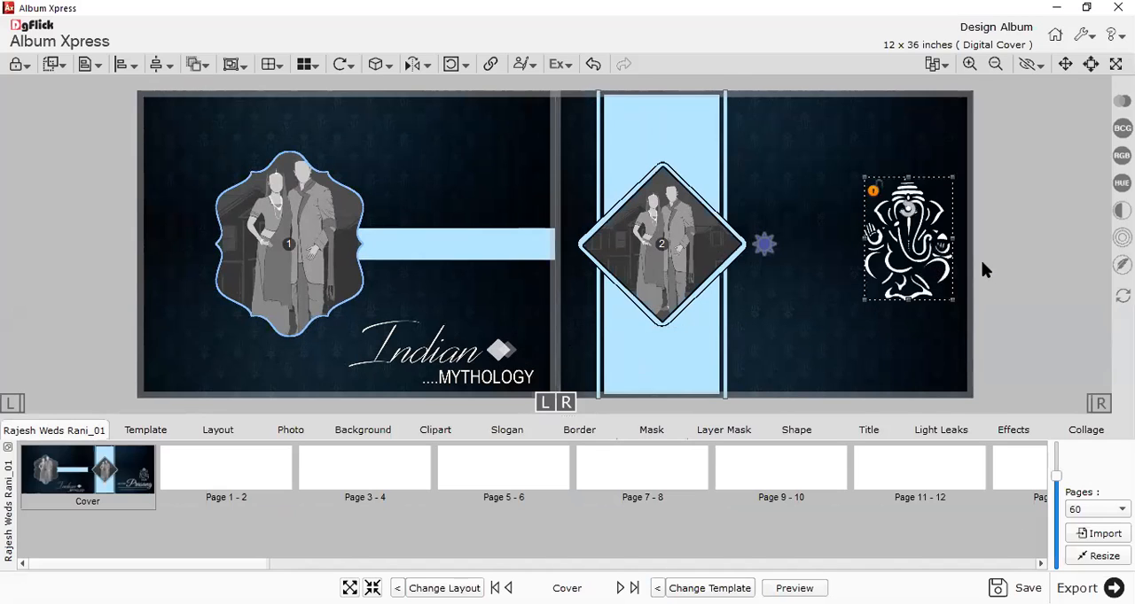
Select the front cover's diamond photo frame to inspect its size, and deselect it.
{"action": "left_click", "coordinate": [650, 243]}
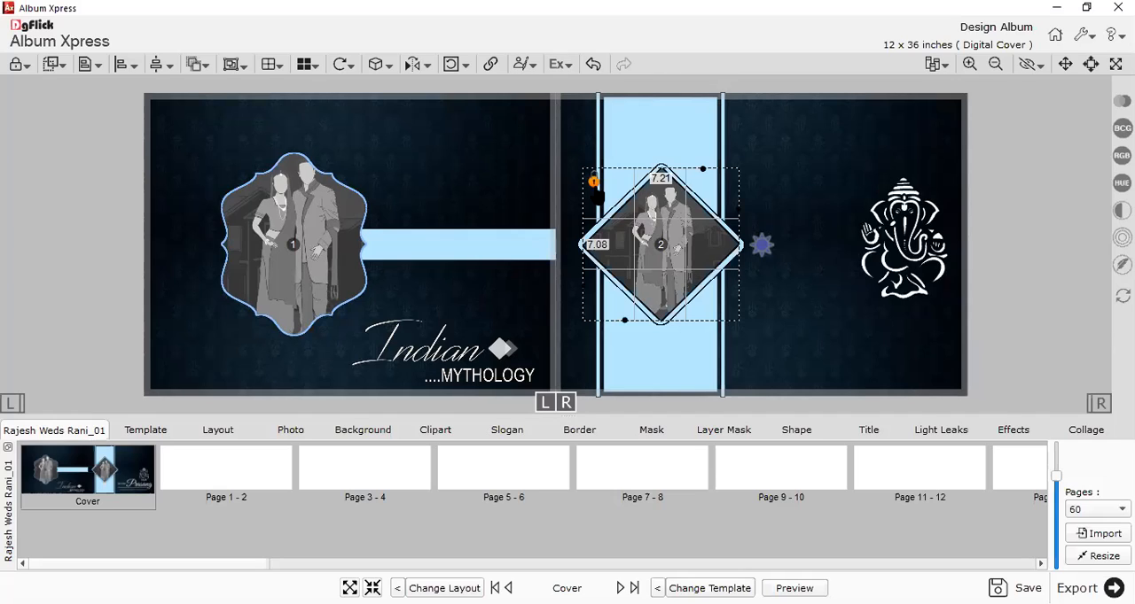
{"action": "left_click_drag", "start_coordinate": [696, 315], "coordinate": [703, 299]}
{"action": "left_click", "coordinate": [785, 310]}
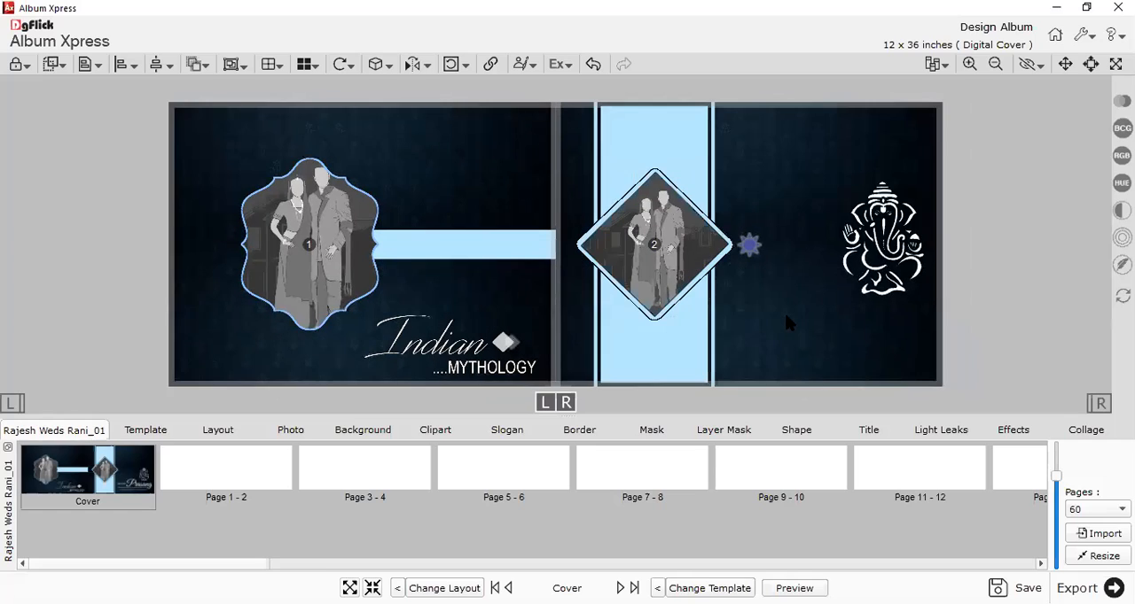
Delete the "Indian ....MYTHOLOGY" text from the back cover.
{"action": "left_click", "coordinate": [420, 329]}
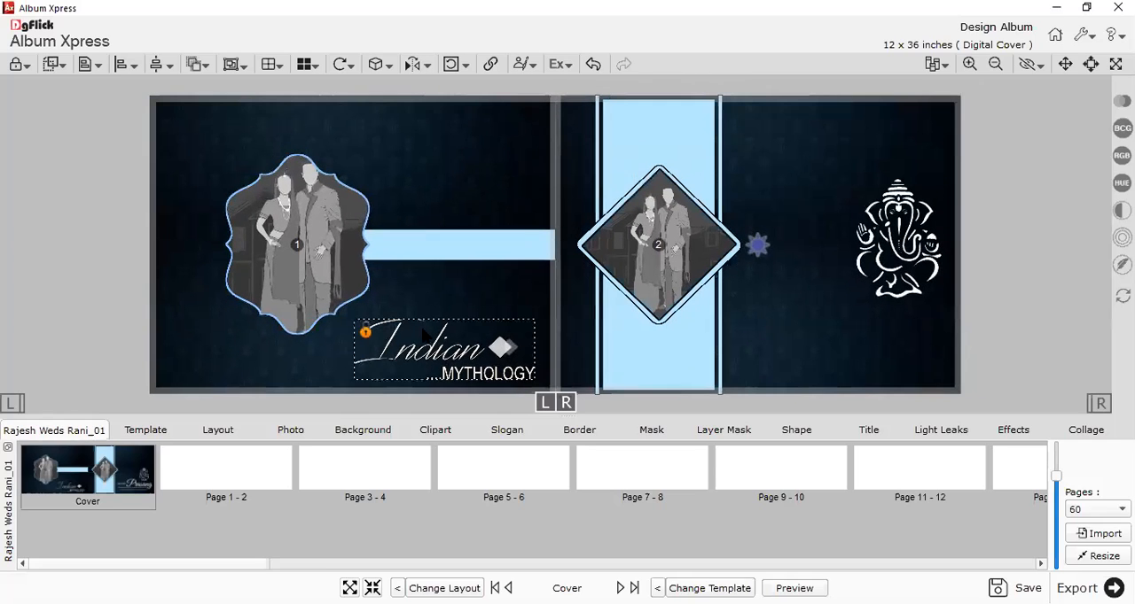
{"action": "key", "text": "Delete"}
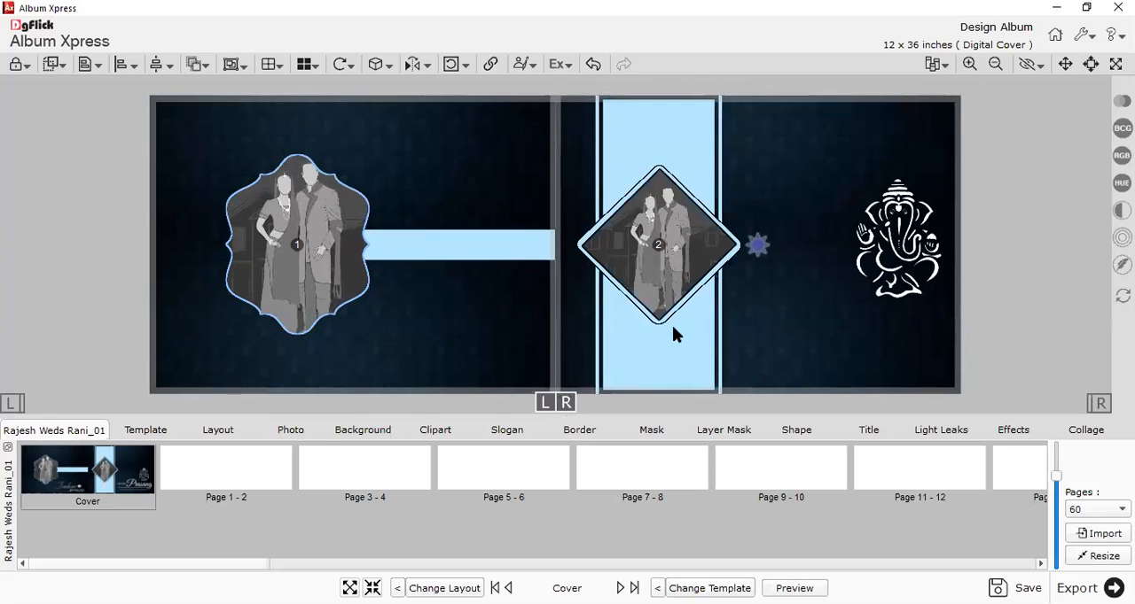
Place Photo_4 in the front cover's diamond frame and Photo_3 in the back cover's ornate frame.
{"action": "left_click", "coordinate": [302, 431]}
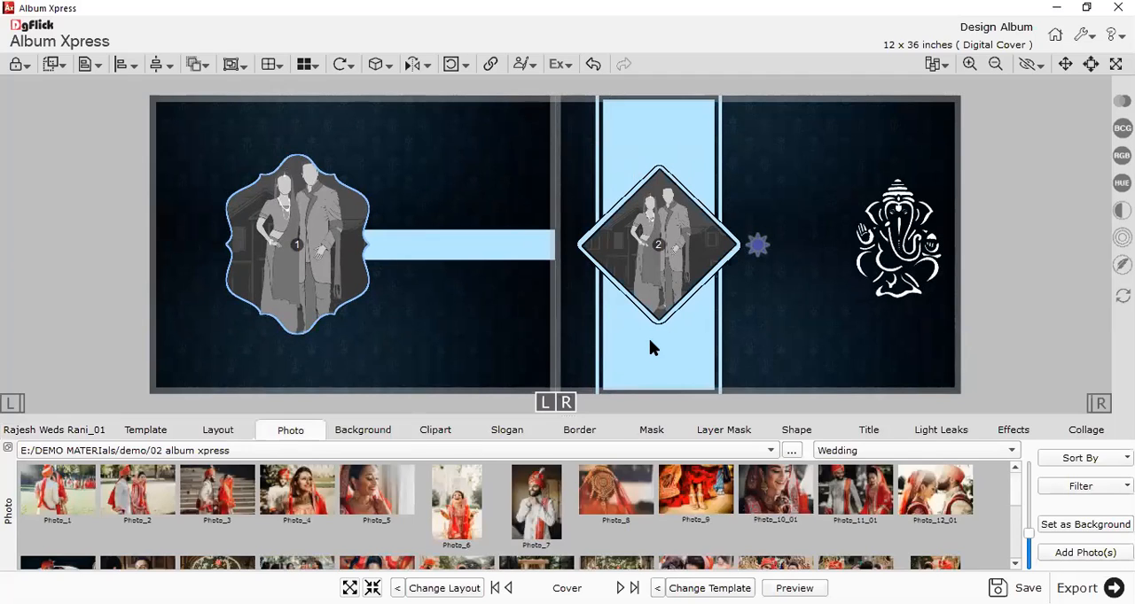
{"action": "left_click_drag", "start_coordinate": [315, 502], "coordinate": [594, 257]}
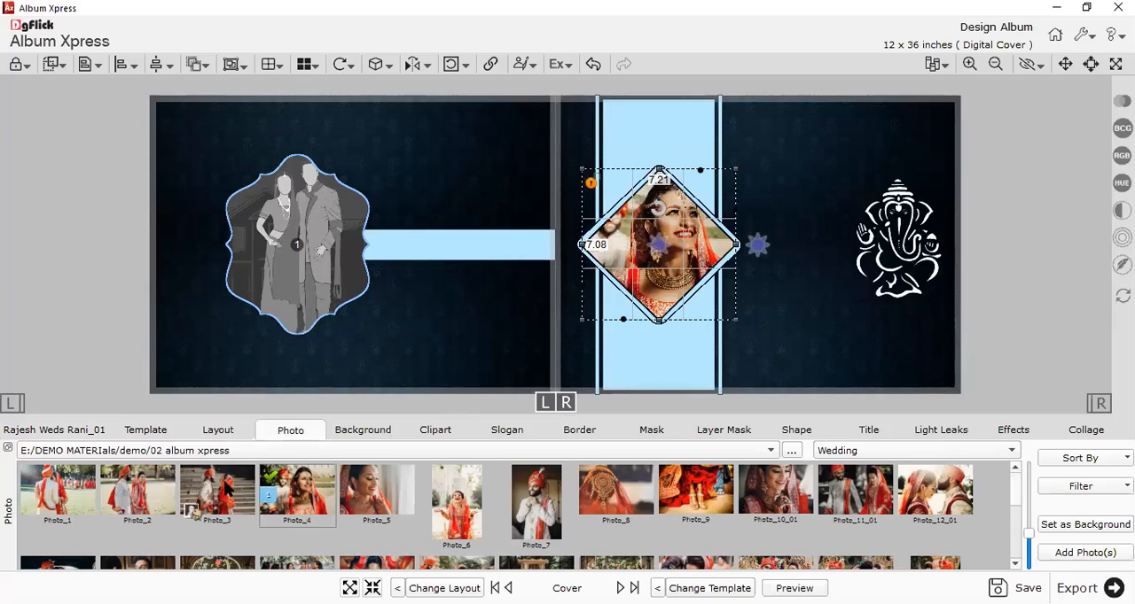
{"action": "left_click_drag", "start_coordinate": [299, 268], "coordinate": [298, 255]}
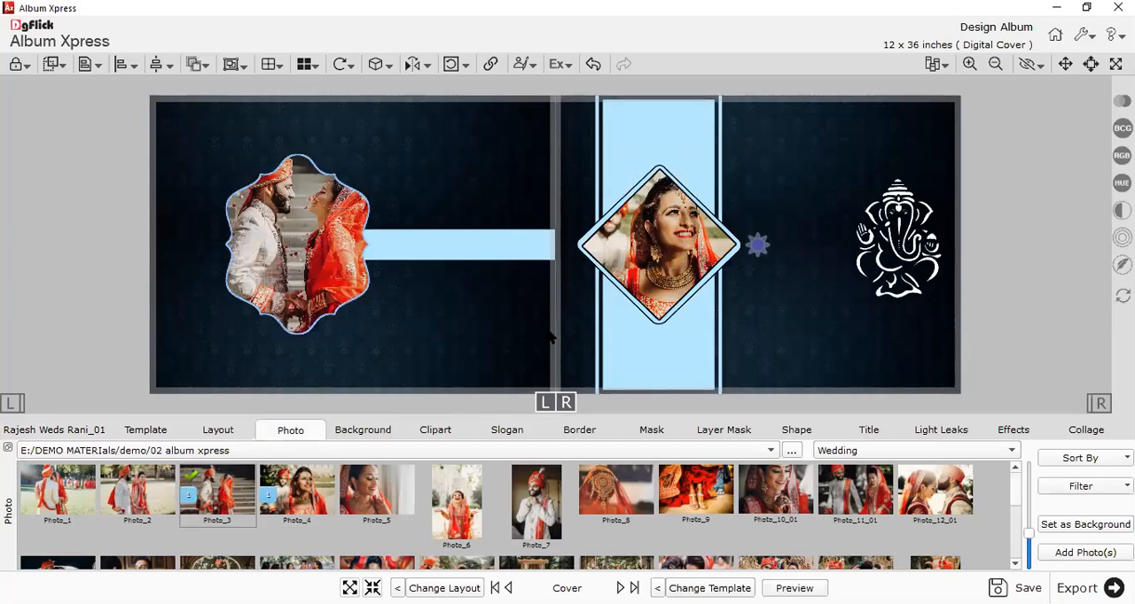
{"action": "scroll", "coordinate": [548, 333], "scroll_direction": "up", "scroll_amount": 1}
{"action": "scroll", "coordinate": [549, 340], "scroll_direction": "down", "scroll_amount": 1}
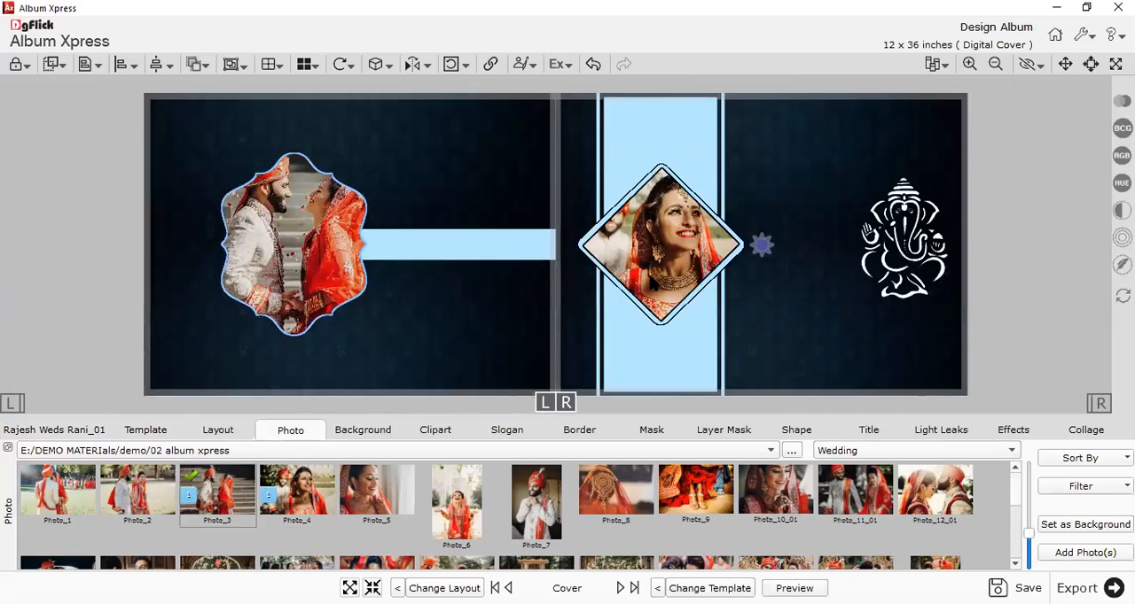
Check the photo frames on both covers and shift Photo_4 within the front cover's diamond frame to reveal more of the groom.
{"action": "left_click", "coordinate": [654, 284]}
{"action": "left_click", "coordinate": [352, 278]}
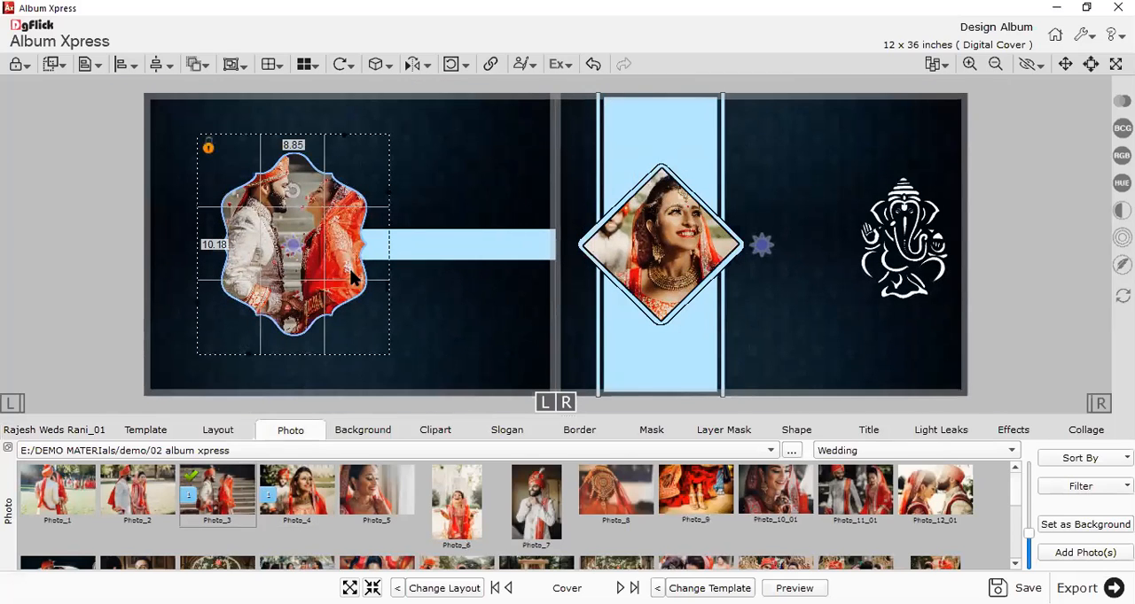
{"action": "left_click", "coordinate": [780, 168]}
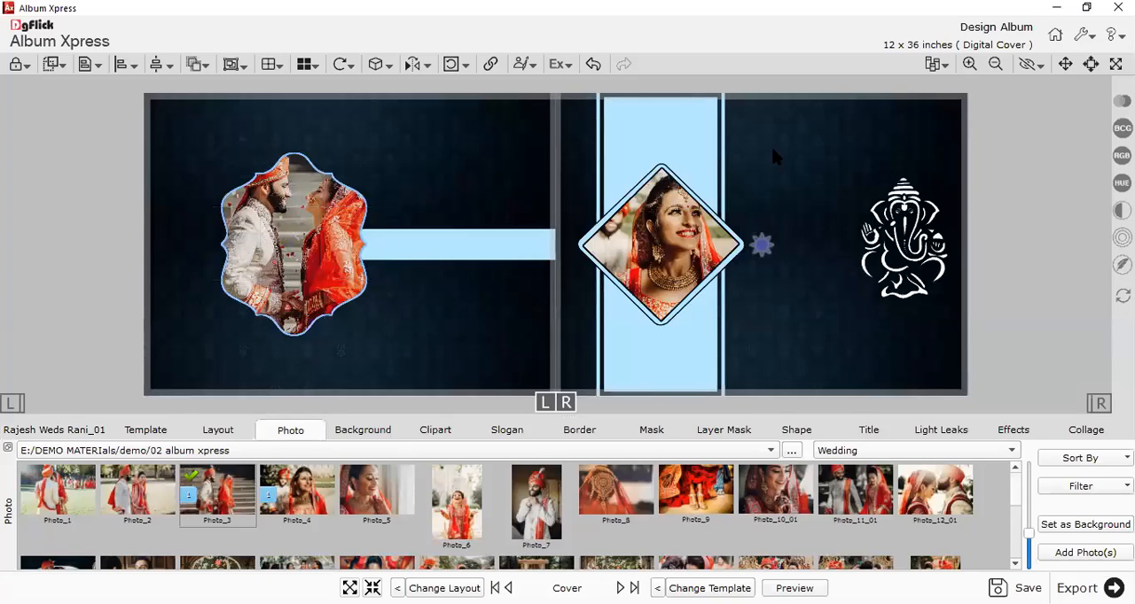
{"action": "left_click", "coordinate": [660, 238]}
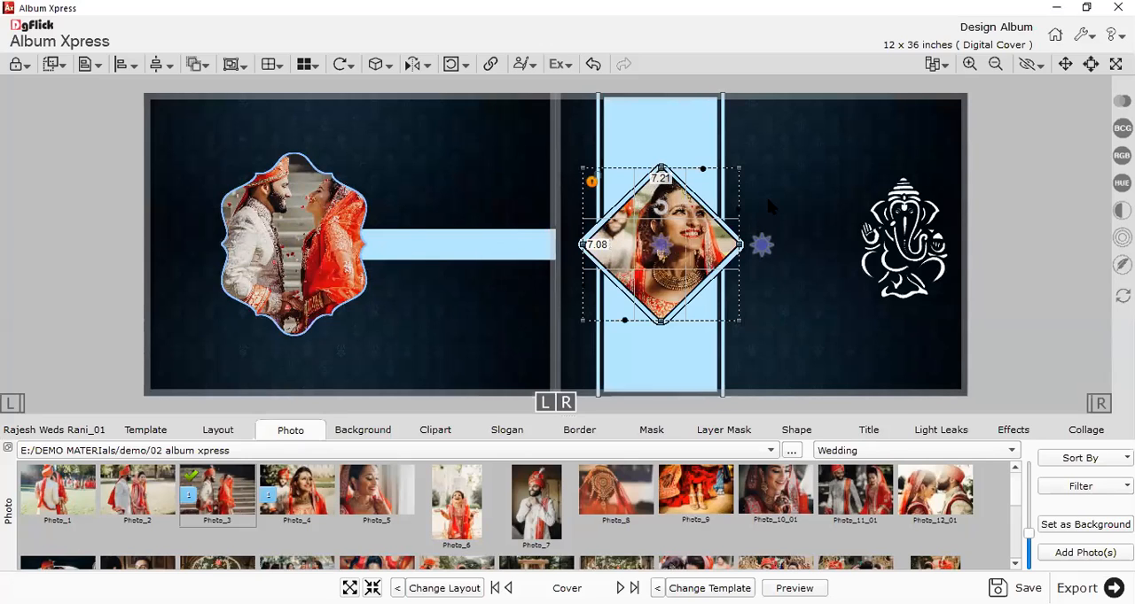
{"action": "left_click", "coordinate": [793, 337]}
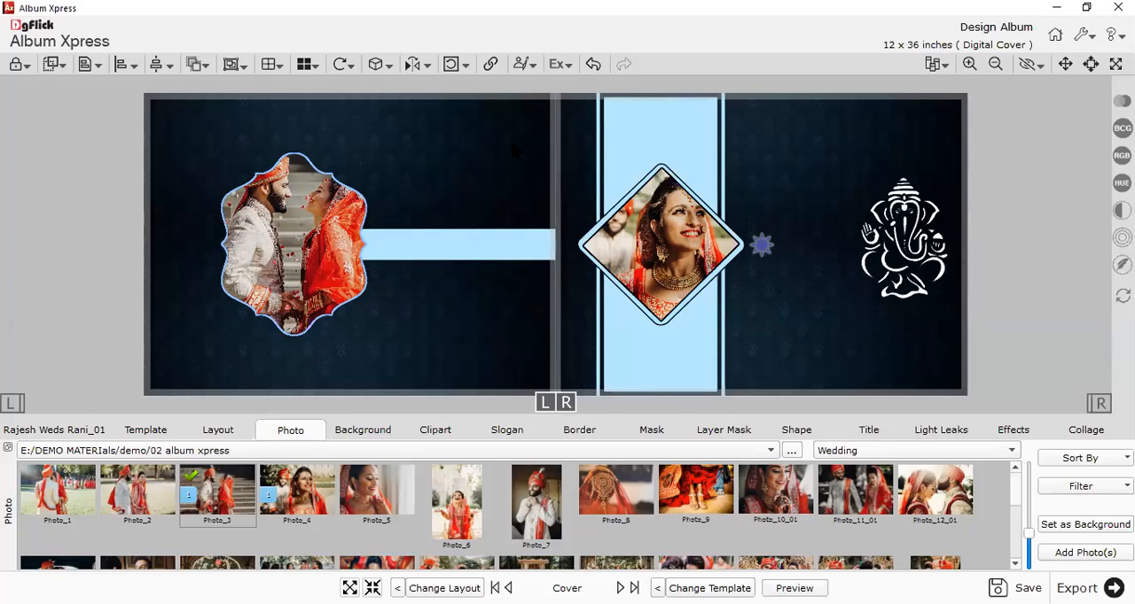
Select the light-blue vertical strip on the front cover to inspect it, and deselect it.
{"action": "left_click", "coordinate": [385, 433]}
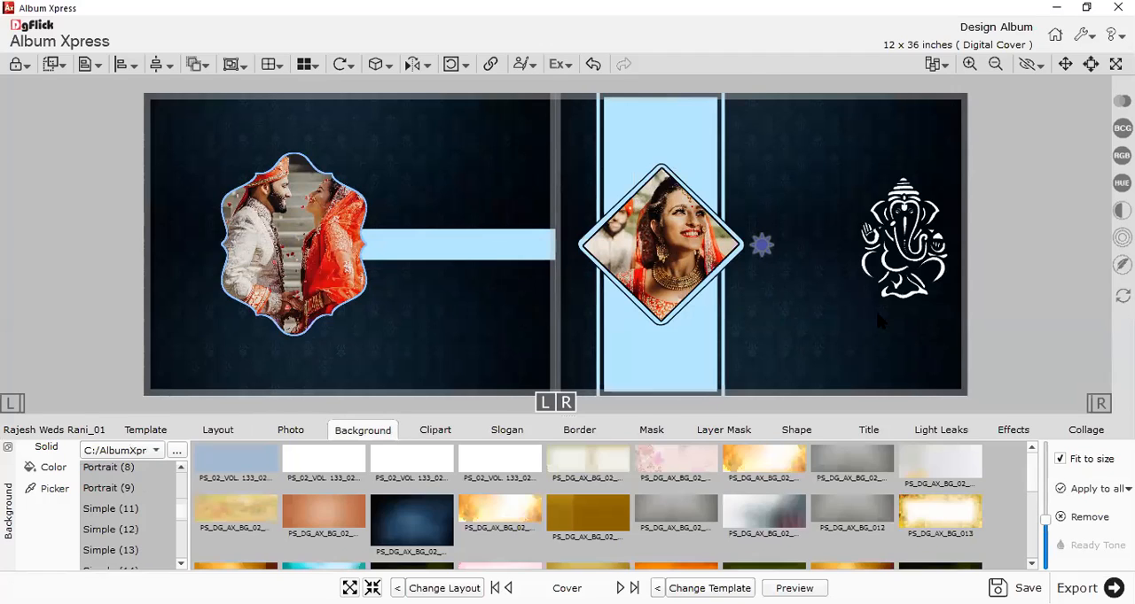
{"action": "left_click", "coordinate": [685, 133]}
{"action": "left_click", "coordinate": [600, 157]}
{"action": "left_click", "coordinate": [668, 159]}
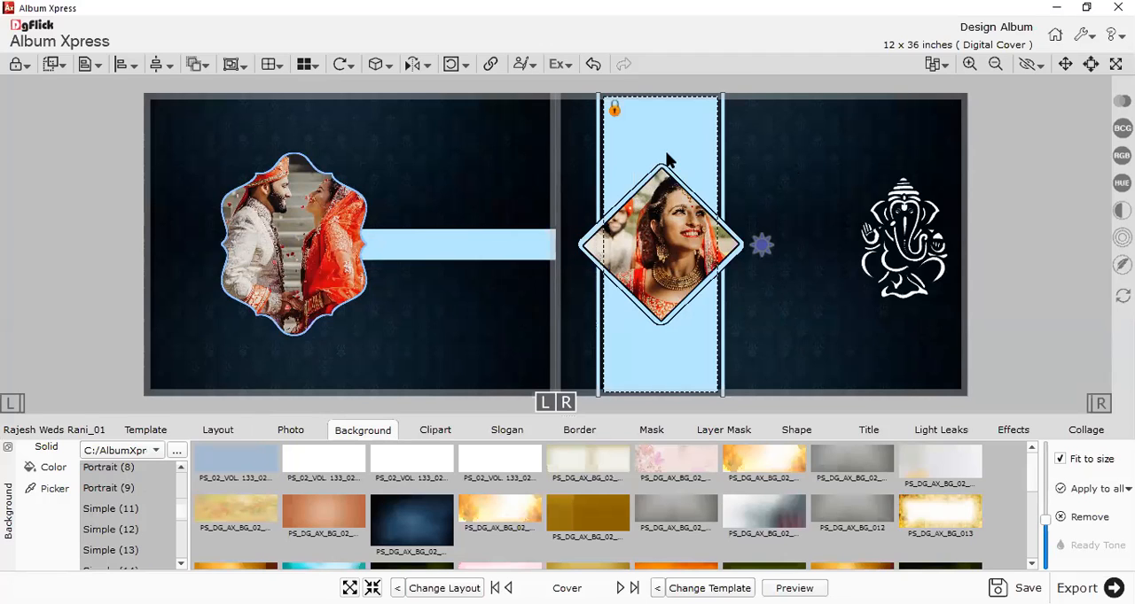
{"action": "left_click", "coordinate": [769, 198]}
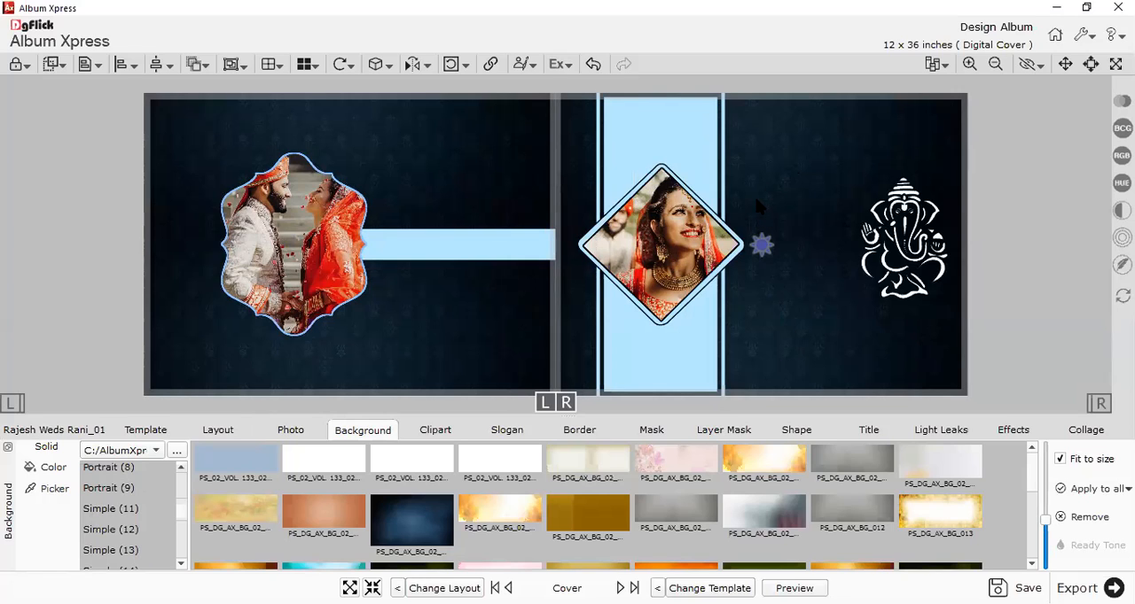
Move the Ganesha artwork on the front cover slightly downward.
{"action": "left_click", "coordinate": [897, 237]}
{"action": "mouse_move", "coordinate": [897, 236]}
{"action": "left_mouse_down"}
{"action": "mouse_move", "coordinate": [895, 251]}
{"action": "mouse_move", "coordinate": [899, 238]}
{"action": "left_mouse_up"}
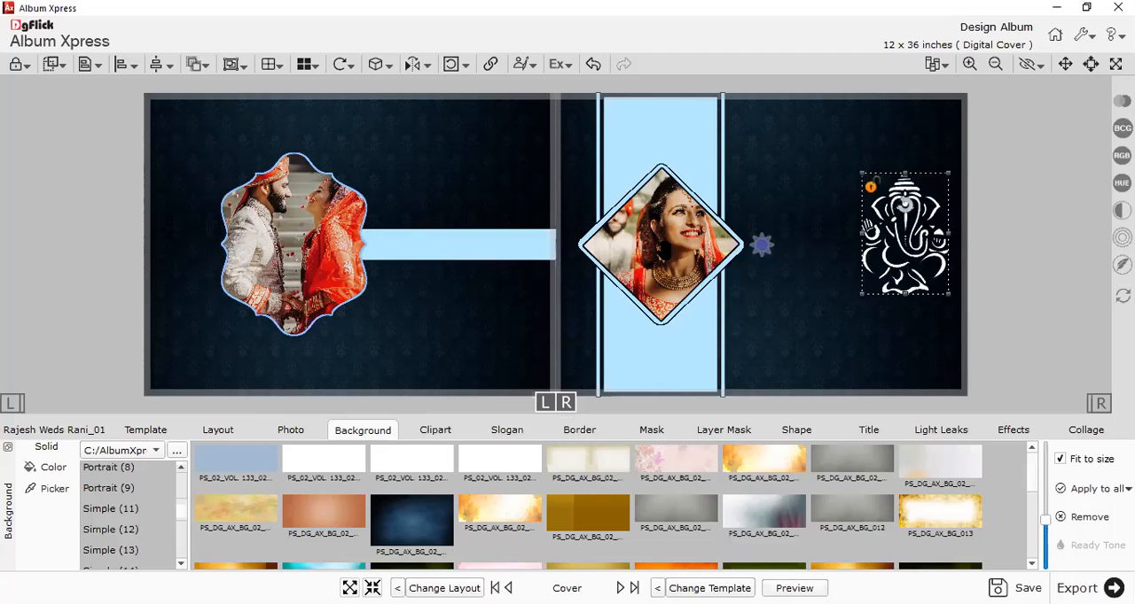
Try moving the bride's photo away from the front cover's diamond border, and align it back inside the border.
{"action": "left_click", "coordinate": [678, 268]}
{"action": "mouse_move", "coordinate": [661, 275]}
{"action": "left_mouse_down"}
{"action": "mouse_move", "coordinate": [691, 252]}
{"action": "mouse_move", "coordinate": [668, 286]}
{"action": "left_mouse_up"}
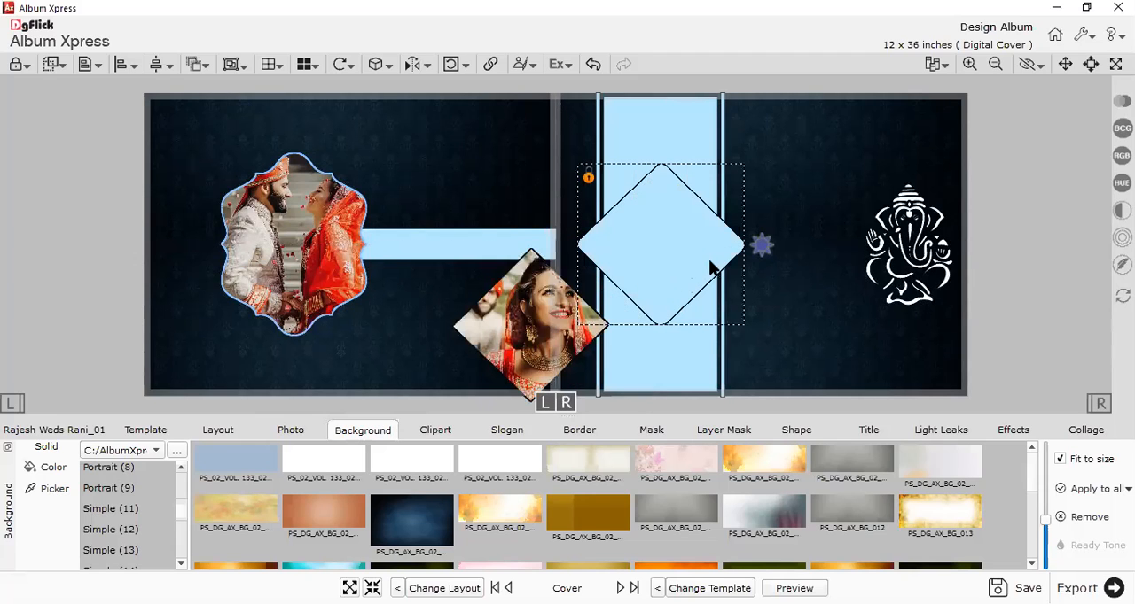
{"action": "key", "text": "ctrl+z"}
{"action": "left_click", "coordinate": [678, 279]}
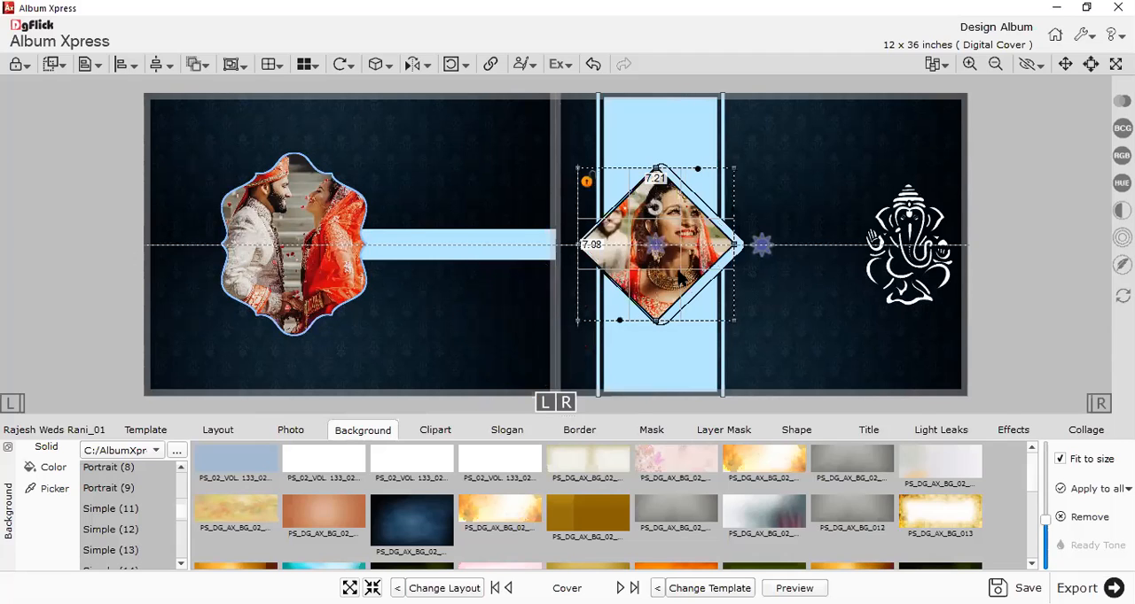
{"action": "left_click_drag", "start_coordinate": [678, 272], "coordinate": [684, 272]}
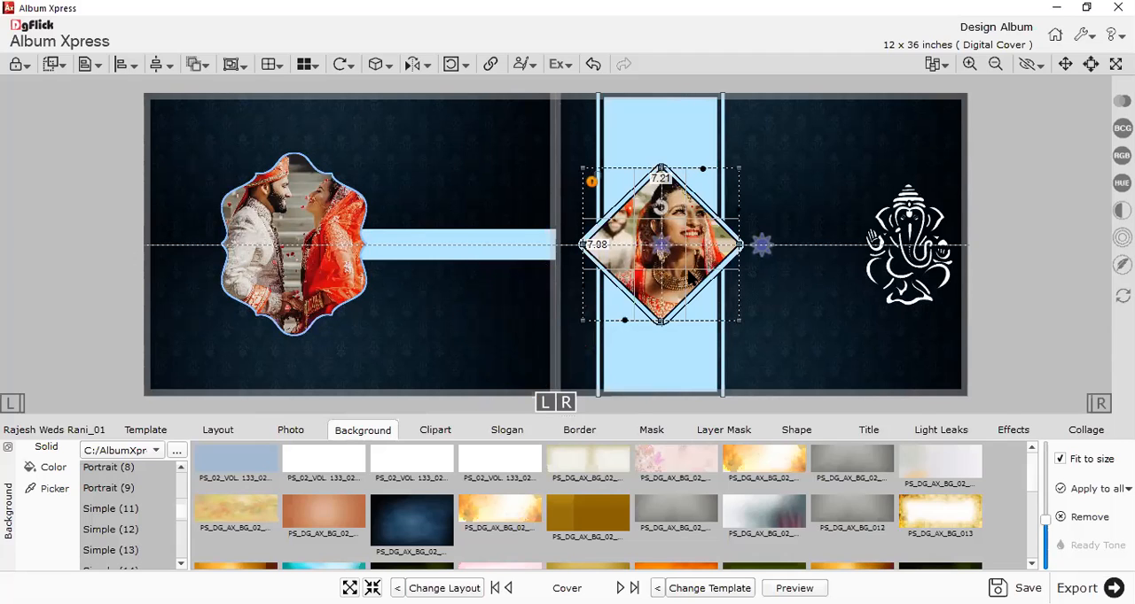
{"action": "left_click", "coordinate": [763, 305]}
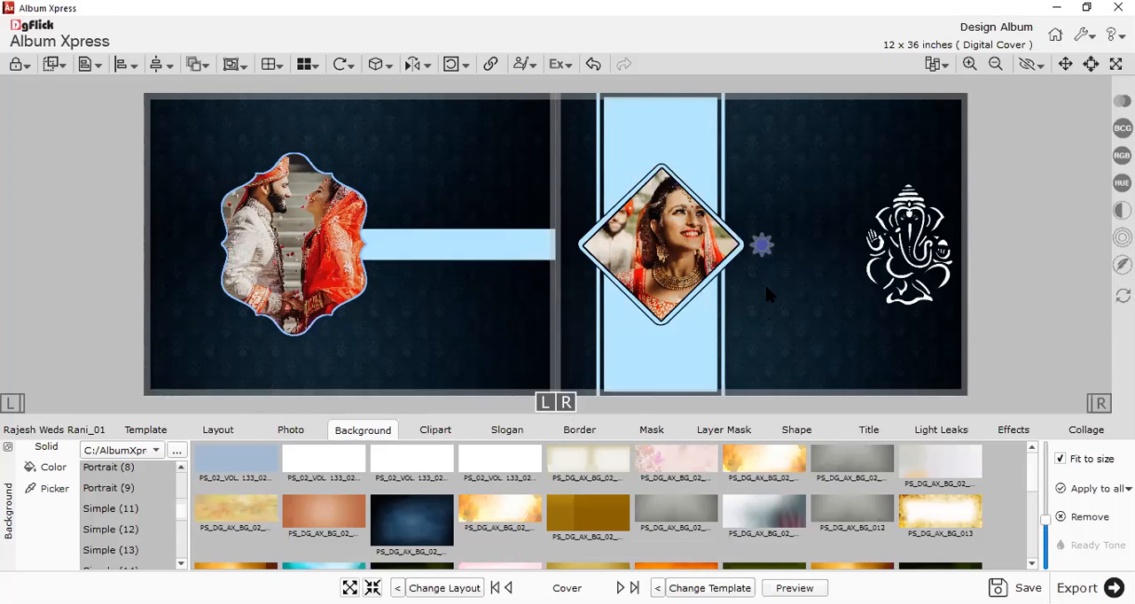
Show the Ready Tone colour variations for the front cover's background and enlarge their thumbnails.
{"action": "left_click", "coordinate": [1099, 405]}
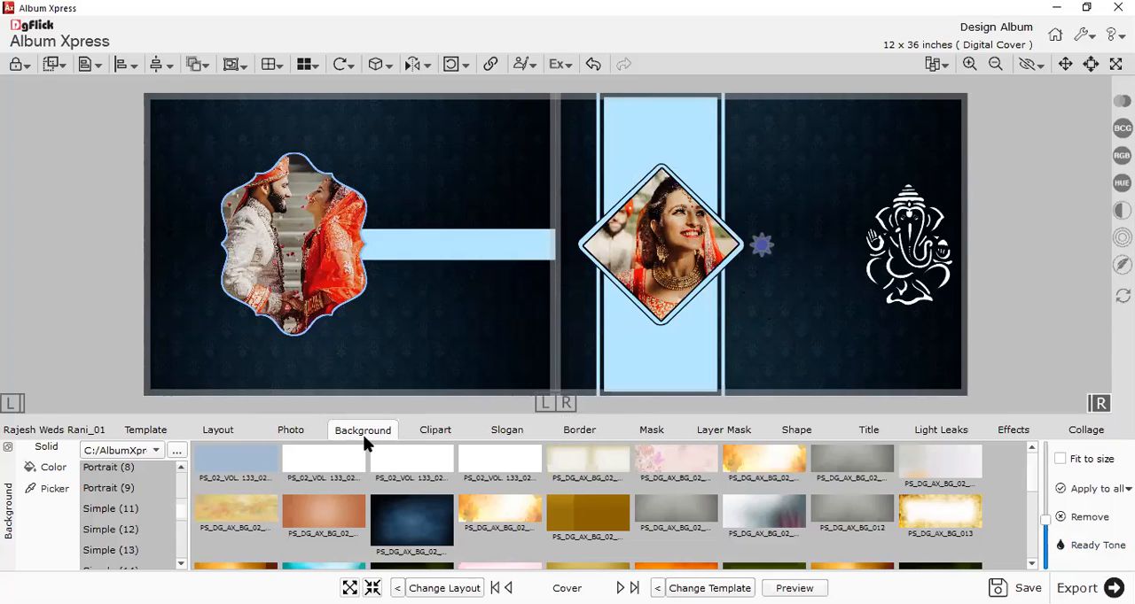
{"action": "left_click", "coordinate": [1064, 549]}
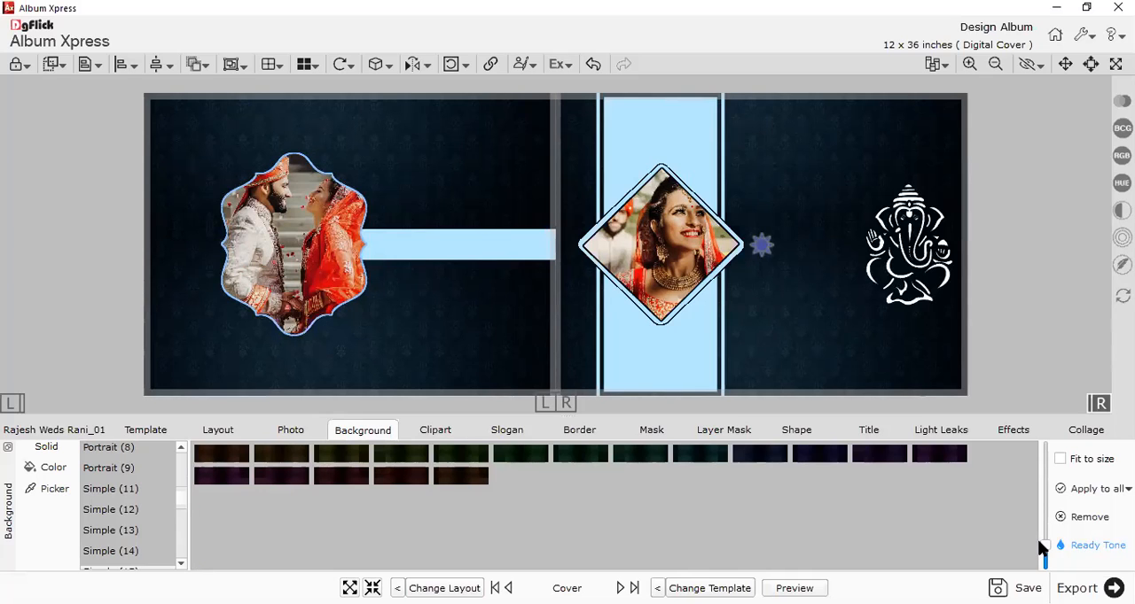
{"action": "left_click_drag", "start_coordinate": [1043, 548], "coordinate": [1046, 460]}
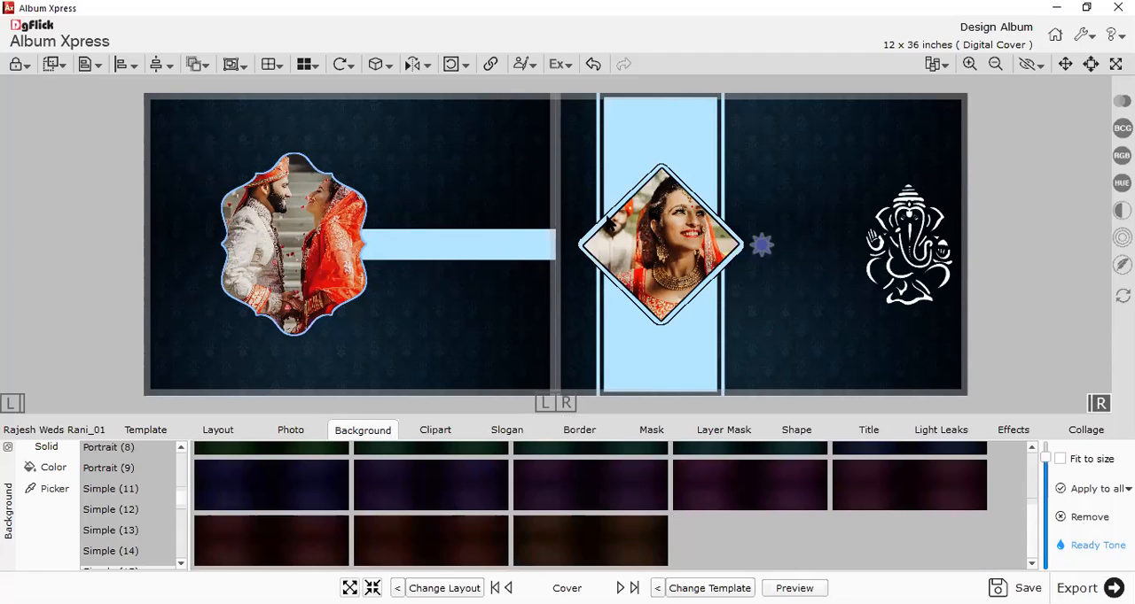
Try violet, maroon, magenta and navy tones on the front cover's background, settling on the dark brown tone.
{"action": "left_click_drag", "start_coordinate": [618, 550], "coordinate": [785, 313]}
{"action": "left_click", "coordinate": [453, 536]}
{"action": "left_click", "coordinate": [294, 529]}
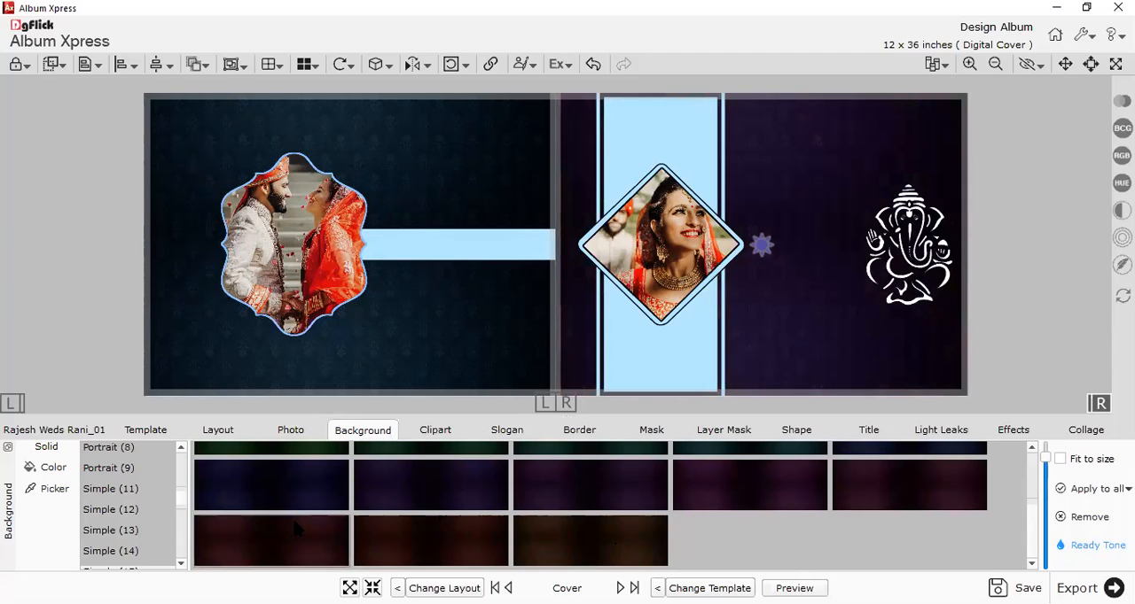
{"action": "left_click", "coordinate": [696, 492]}
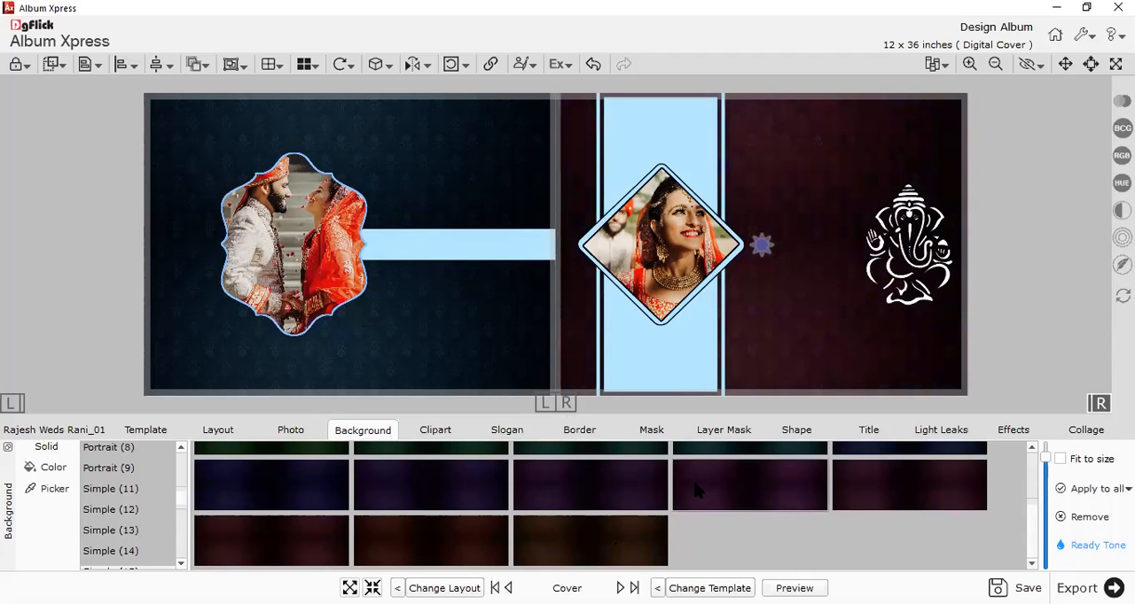
{"action": "left_click", "coordinate": [881, 496]}
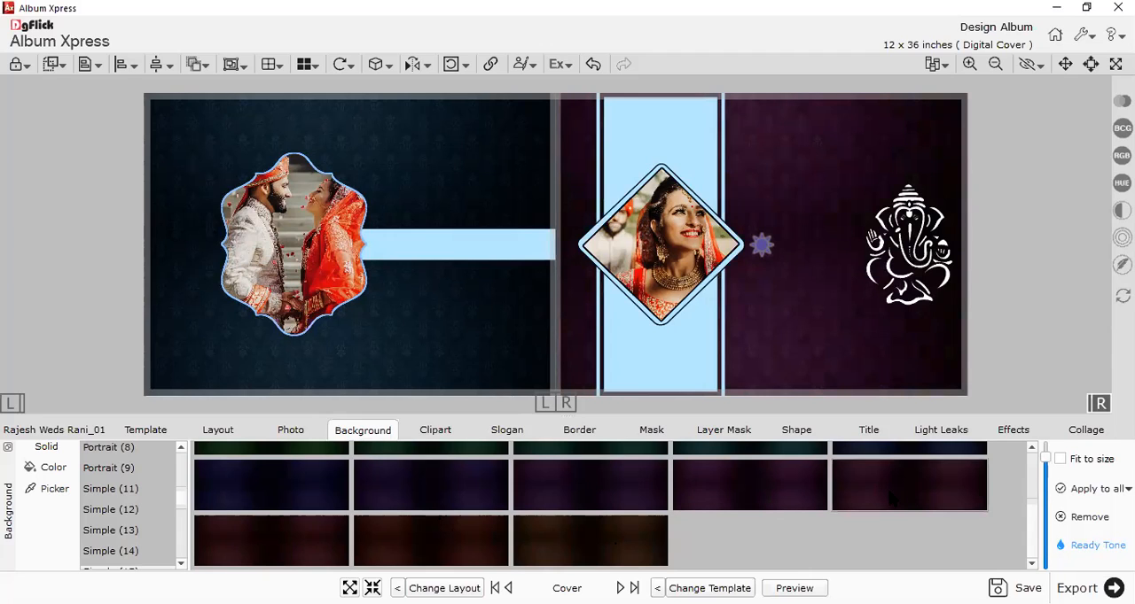
{"action": "scroll", "coordinate": [889, 498], "scroll_direction": "down", "scroll_amount": 2}
{"action": "left_click", "coordinate": [887, 539]}
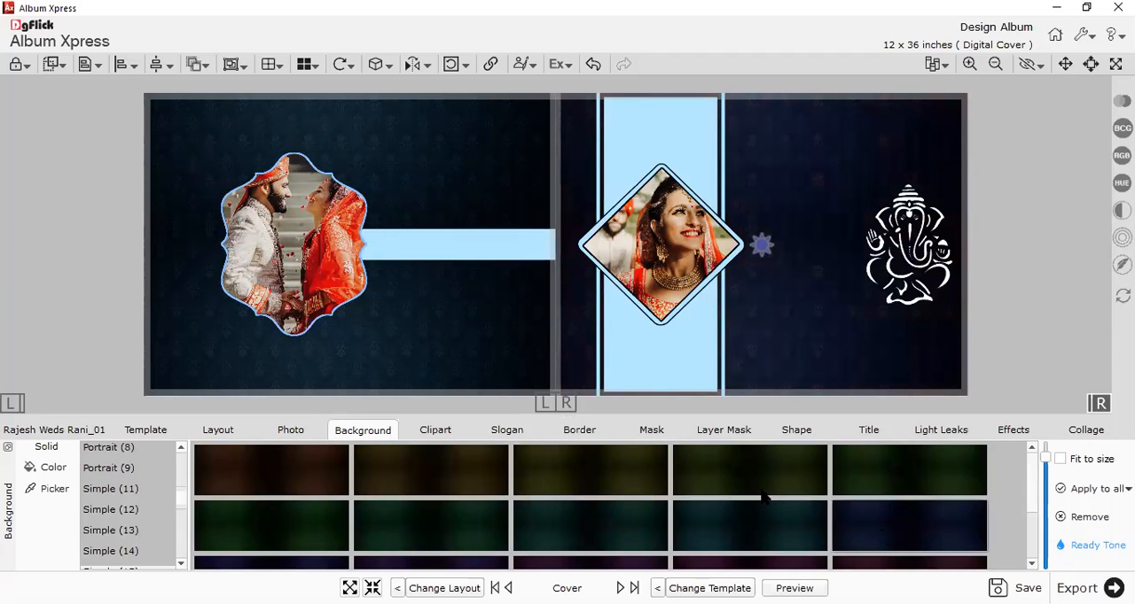
{"action": "scroll", "coordinate": [764, 499], "scroll_direction": "down", "scroll_amount": 2}
{"action": "left_click", "coordinate": [610, 532]}
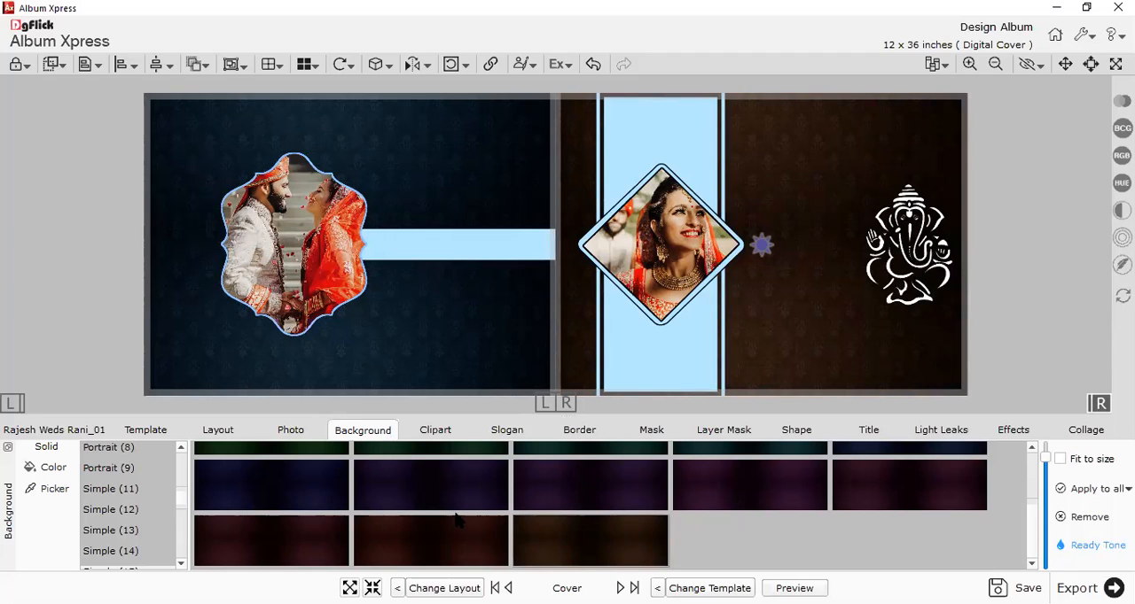
Apply a dark olive Ready Tone to the back cover's background.
{"action": "scroll", "coordinate": [456, 522], "scroll_direction": "up", "scroll_amount": 2}
{"action": "left_click", "coordinate": [10, 405]}
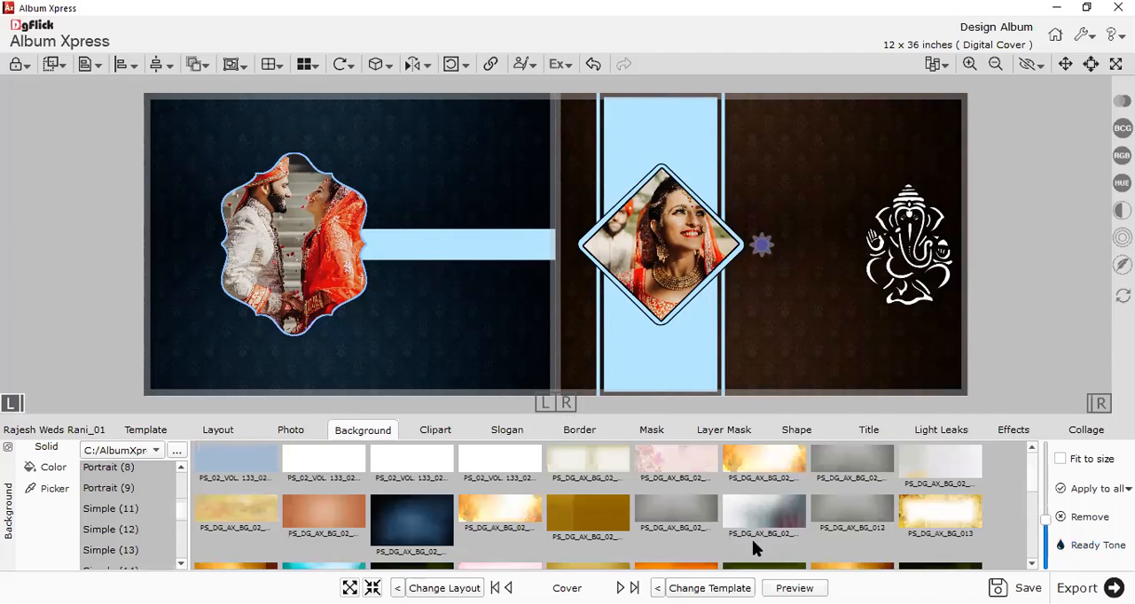
{"action": "left_click", "coordinate": [1092, 546]}
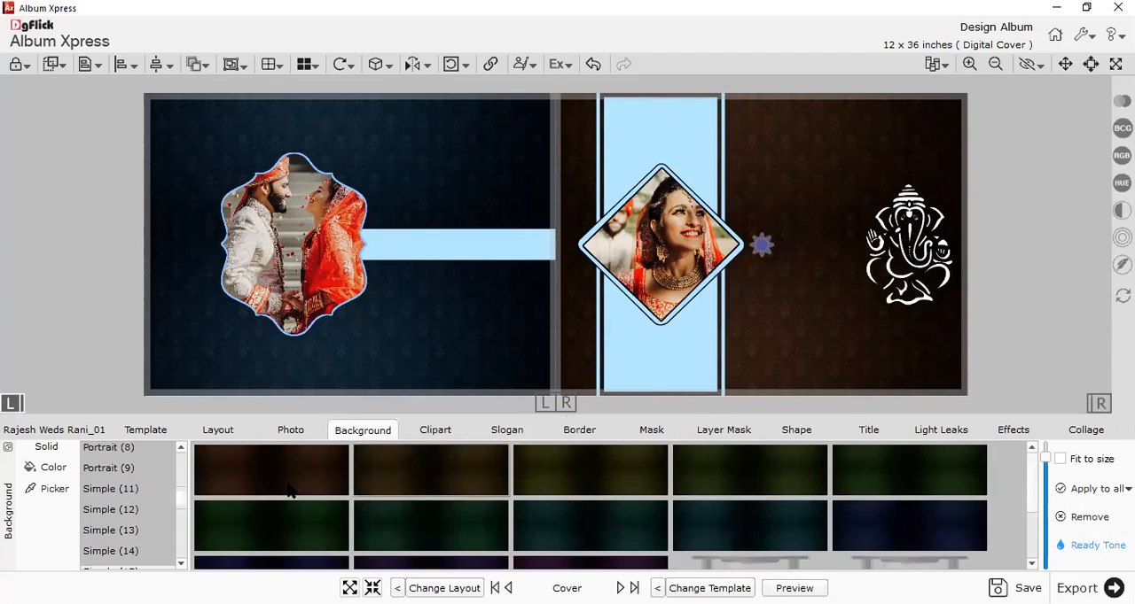
{"action": "left_click", "coordinate": [289, 491]}
Select the front cover's light-blue vertical strip and compare the clipart and shape collections and their options.
{"action": "left_click", "coordinate": [645, 157]}
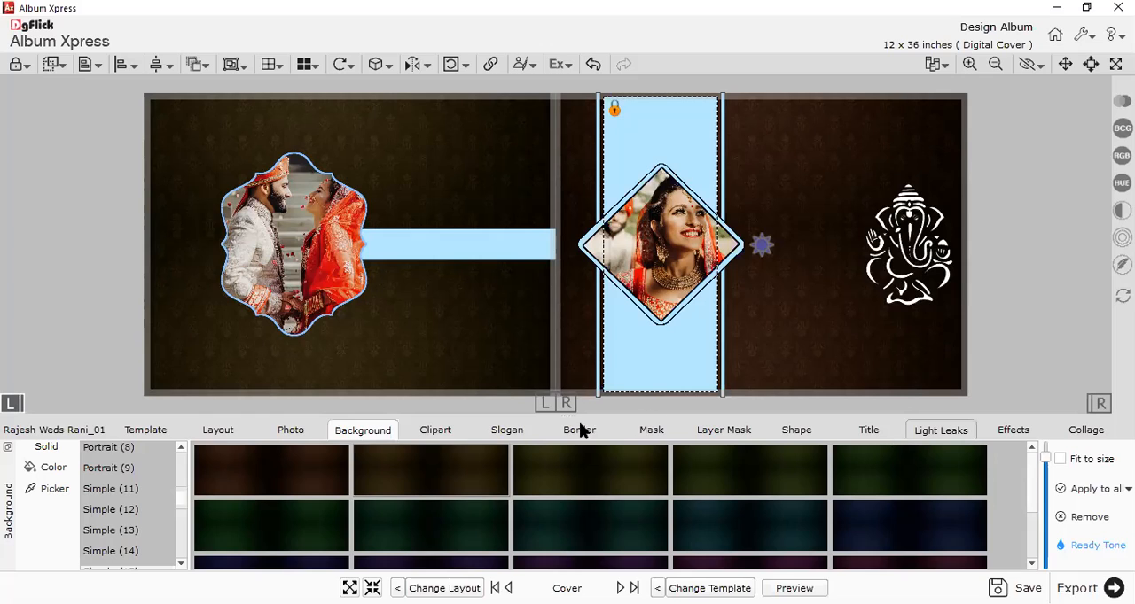
{"action": "left_click", "coordinate": [433, 432]}
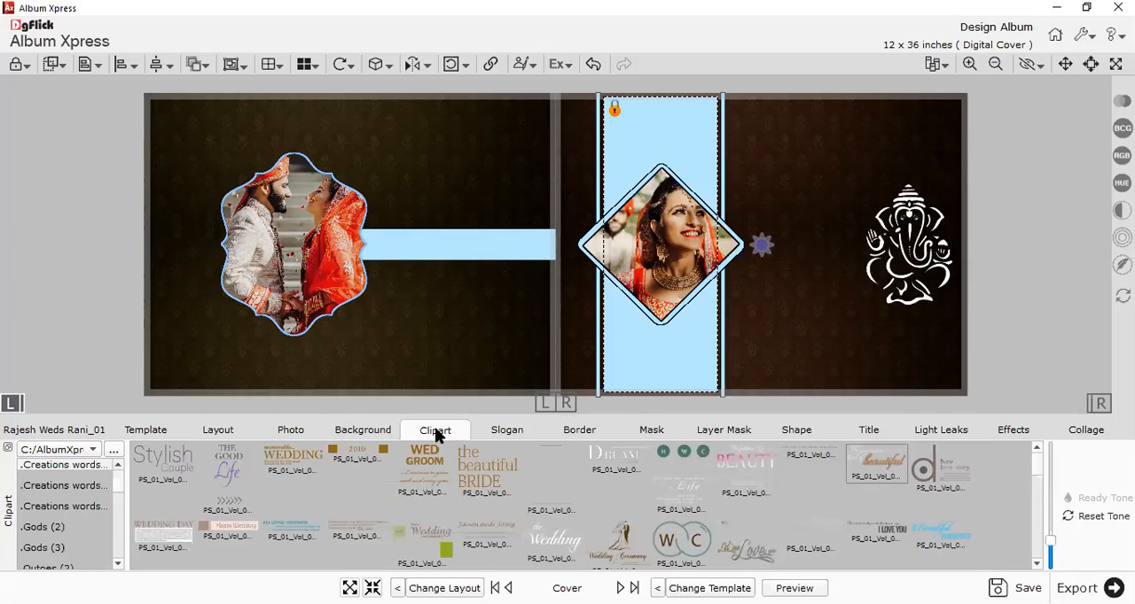
{"action": "left_click", "coordinate": [792, 434]}
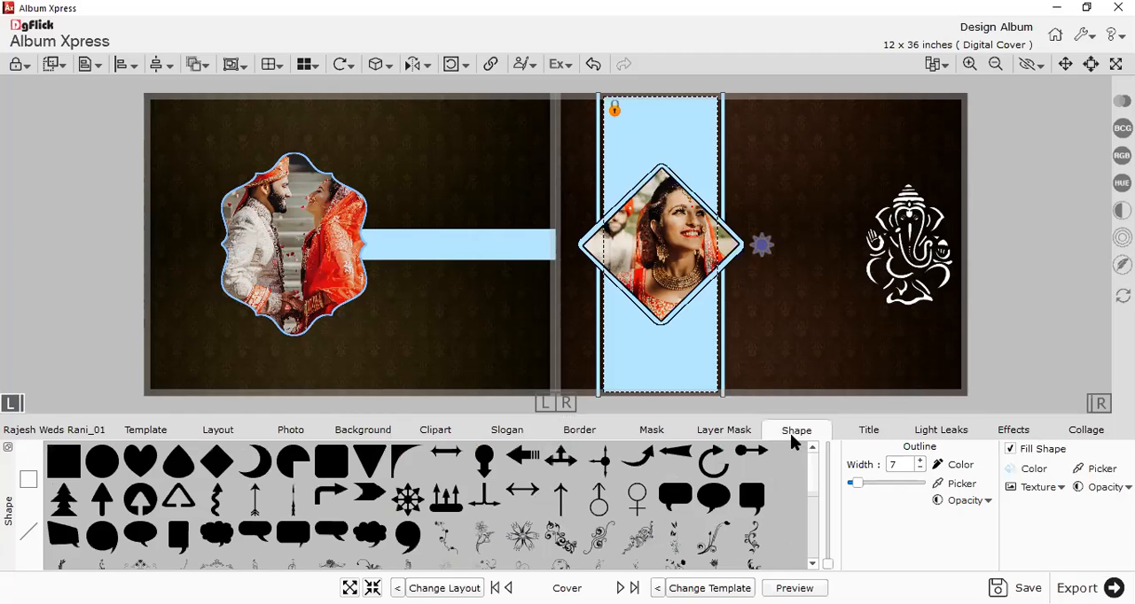
{"action": "left_click", "coordinate": [441, 437]}
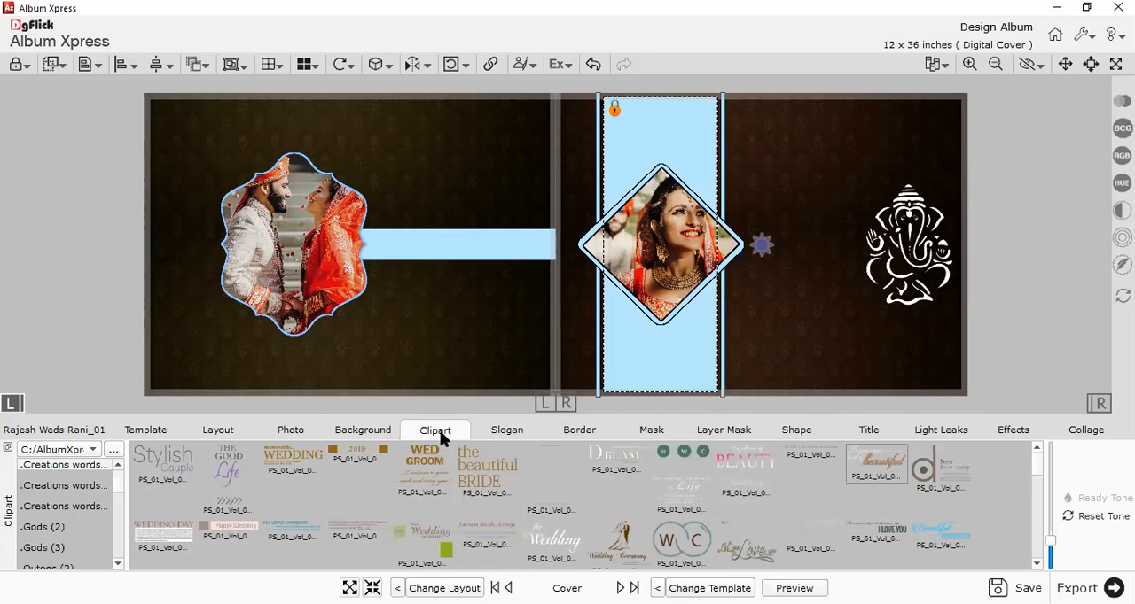
{"action": "left_click", "coordinate": [788, 435]}
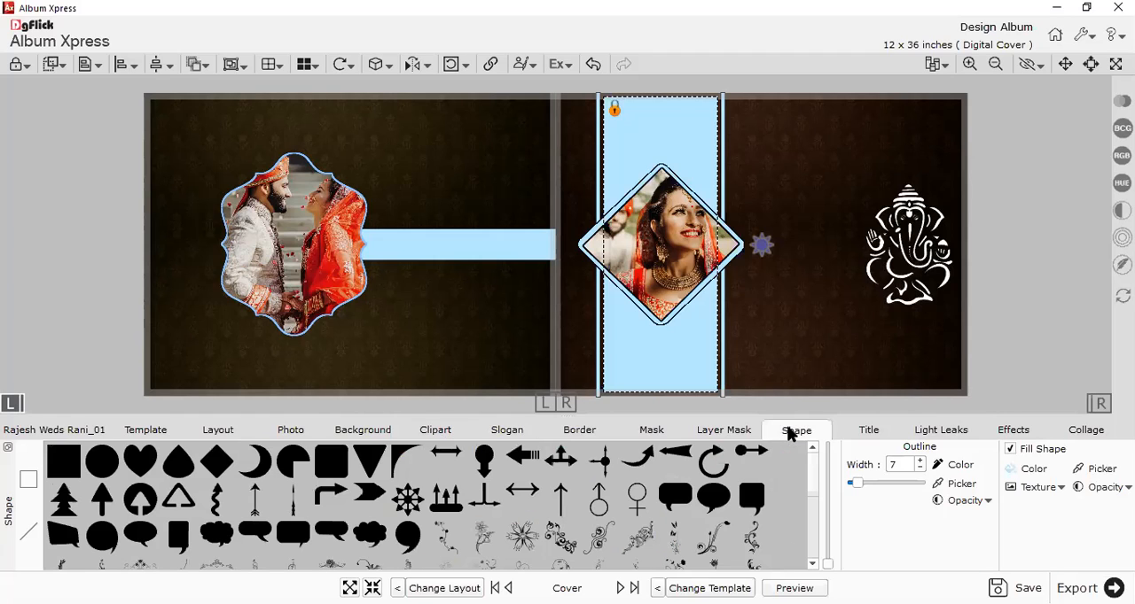
{"action": "left_click", "coordinate": [440, 434]}
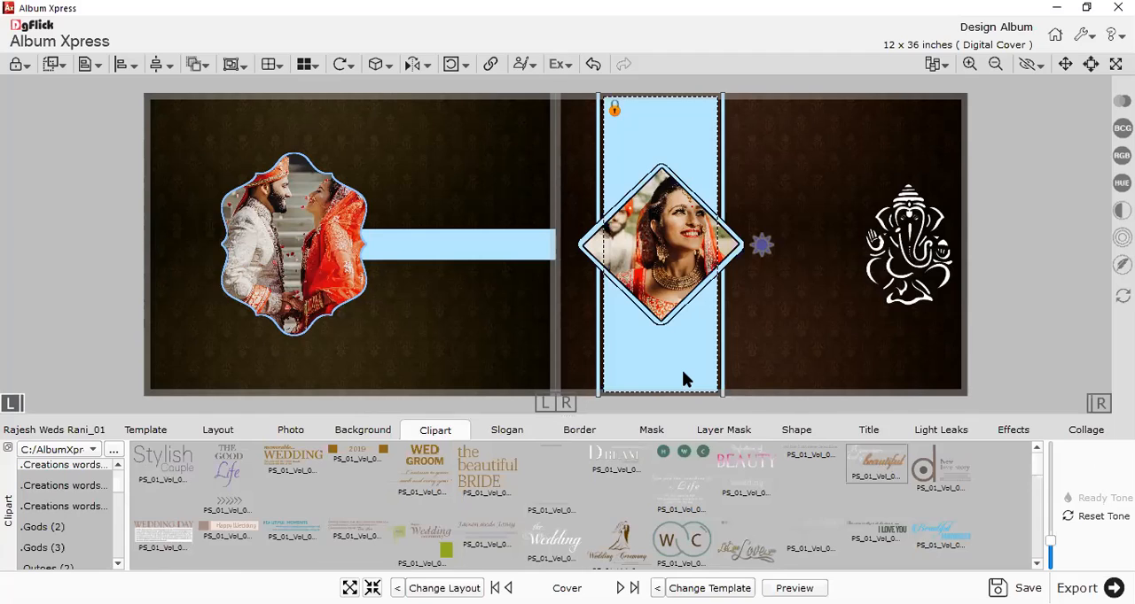
{"action": "left_click", "coordinate": [795, 429]}
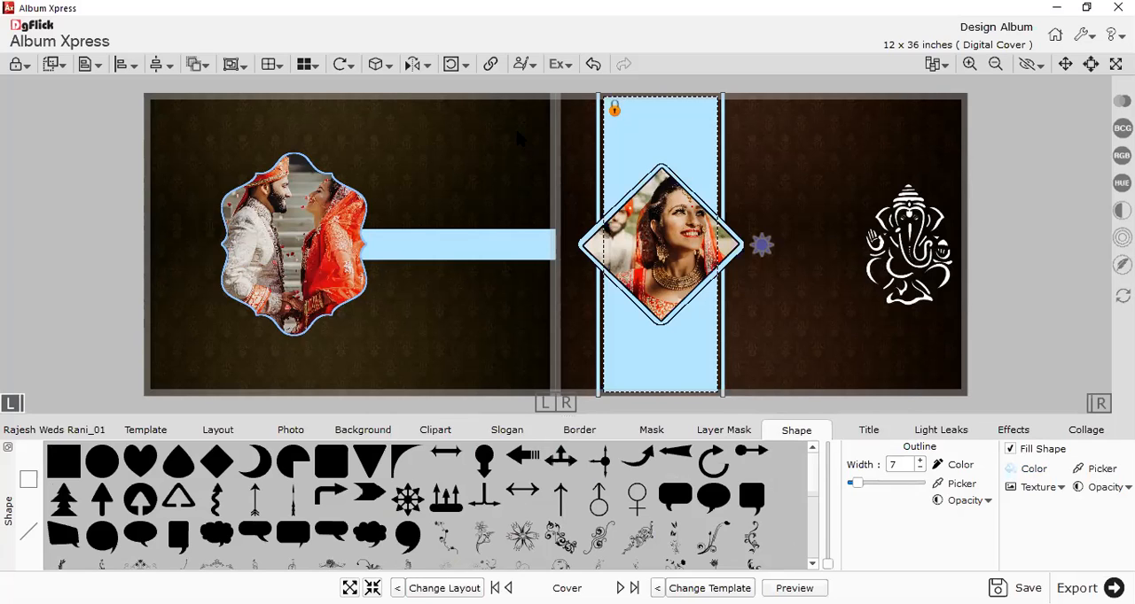
Try orange (#ff5500) and a golden brown sampled from the bride's photo as fills for the front cover's wide vertical strip.
{"action": "left_click_drag", "start_coordinate": [444, 121], "coordinate": [526, 205]}
{"action": "left_click", "coordinate": [543, 249]}
{"action": "left_click", "coordinate": [562, 330]}
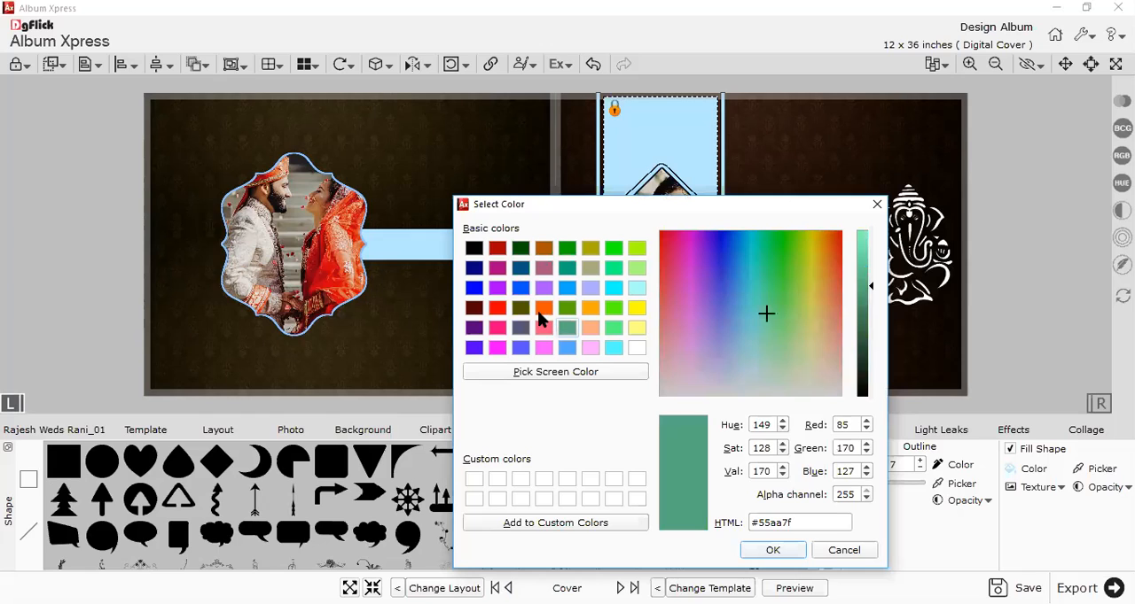
{"action": "left_click", "coordinate": [540, 309]}
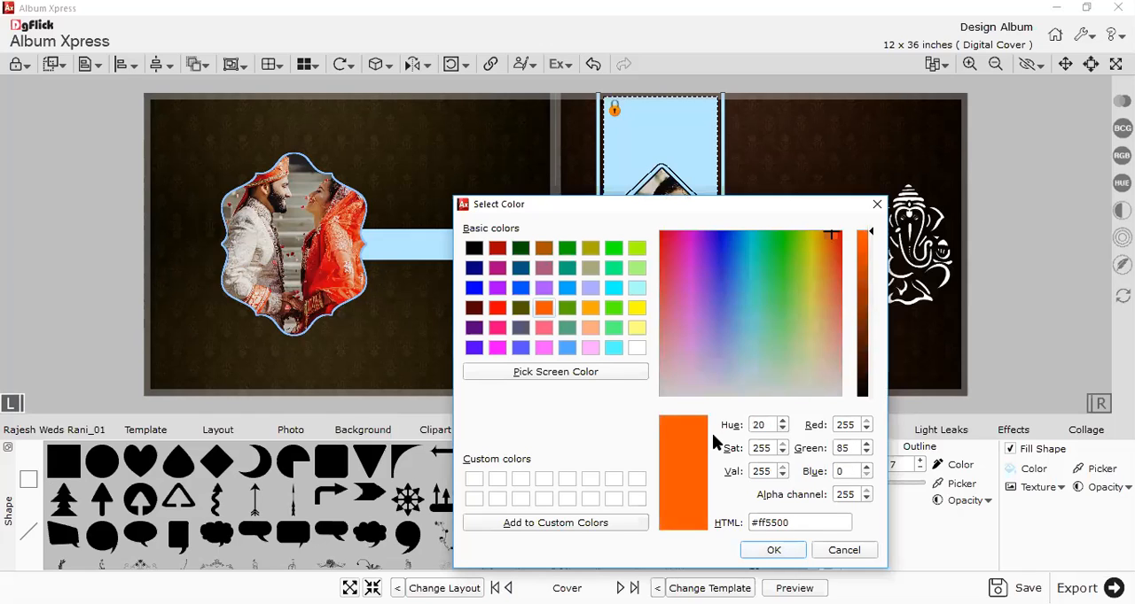
{"action": "key", "text": "Return"}
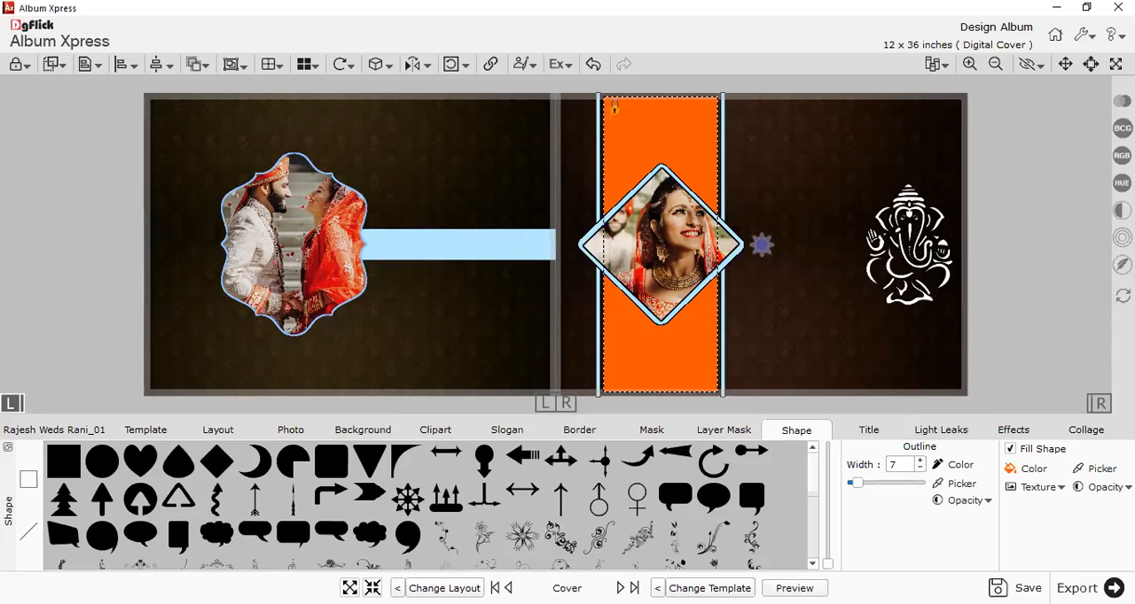
{"action": "left_click", "coordinate": [1098, 470]}
{"action": "left_click", "coordinate": [656, 306]}
{"action": "left_click", "coordinate": [808, 339]}
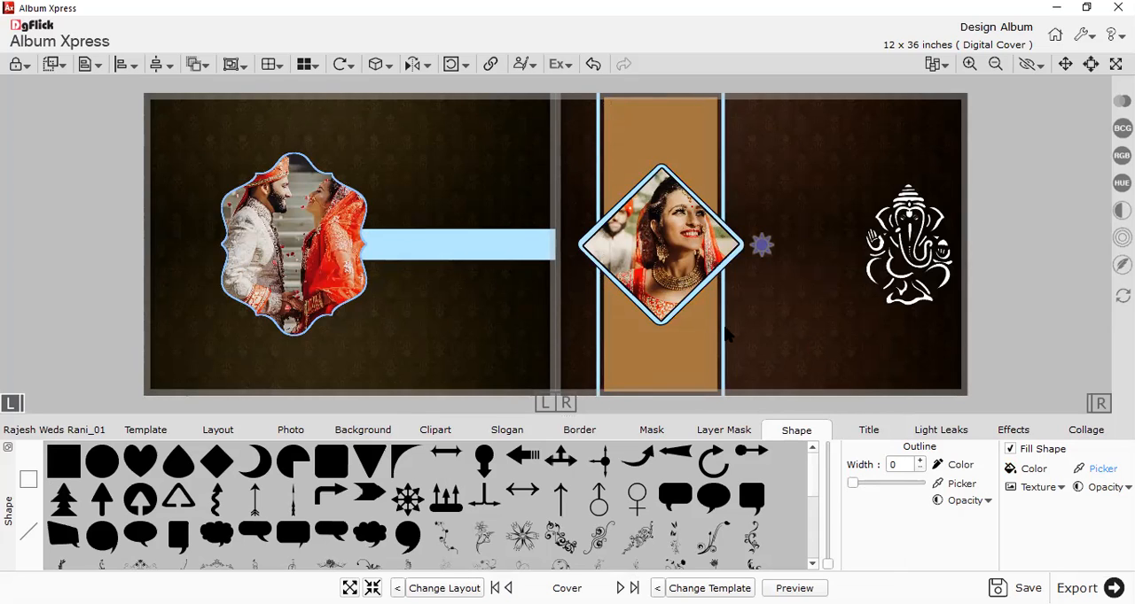
Fill the back cover's light-blue horizontal band with a red sampled from the bride's dress in the couple photo.
{"action": "left_click", "coordinate": [461, 259]}
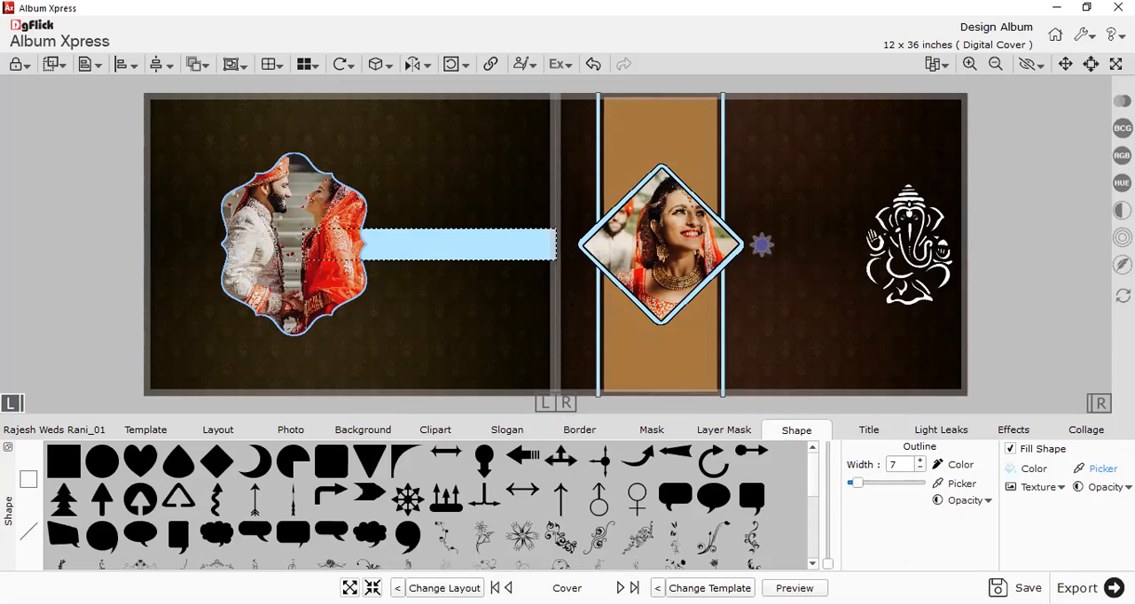
{"action": "left_click", "coordinate": [1079, 470]}
{"action": "left_click", "coordinate": [348, 273]}
{"action": "left_click", "coordinate": [580, 337]}
Recolour the front cover's wide vertical strip with a bright red sampled from the dress in the back cover photo.
{"action": "left_click", "coordinate": [689, 332]}
{"action": "left_click", "coordinate": [1101, 471]}
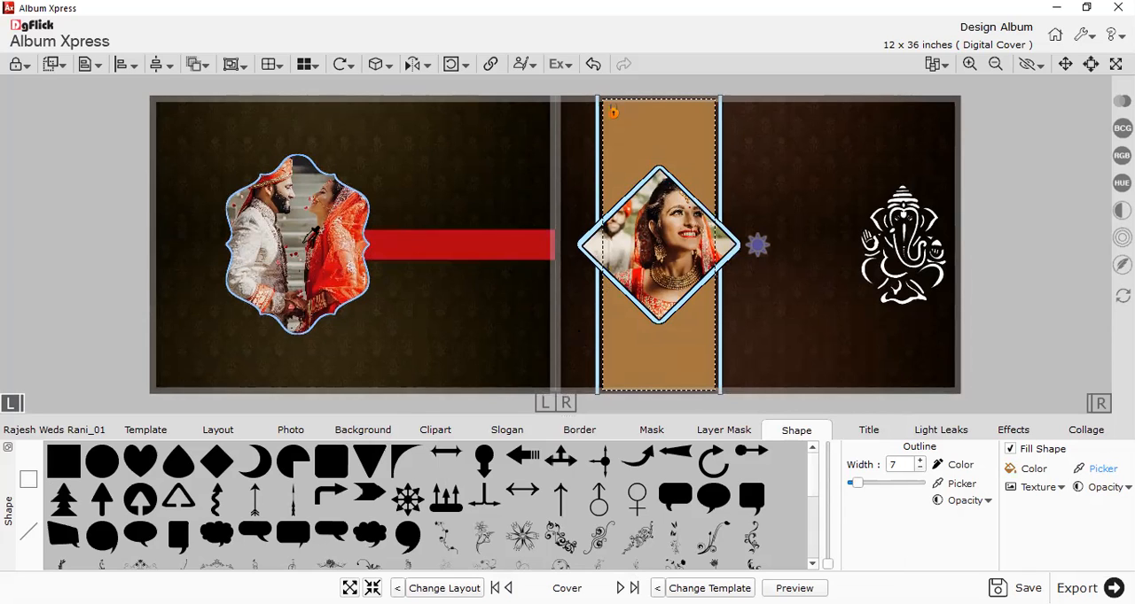
{"action": "left_click", "coordinate": [348, 268]}
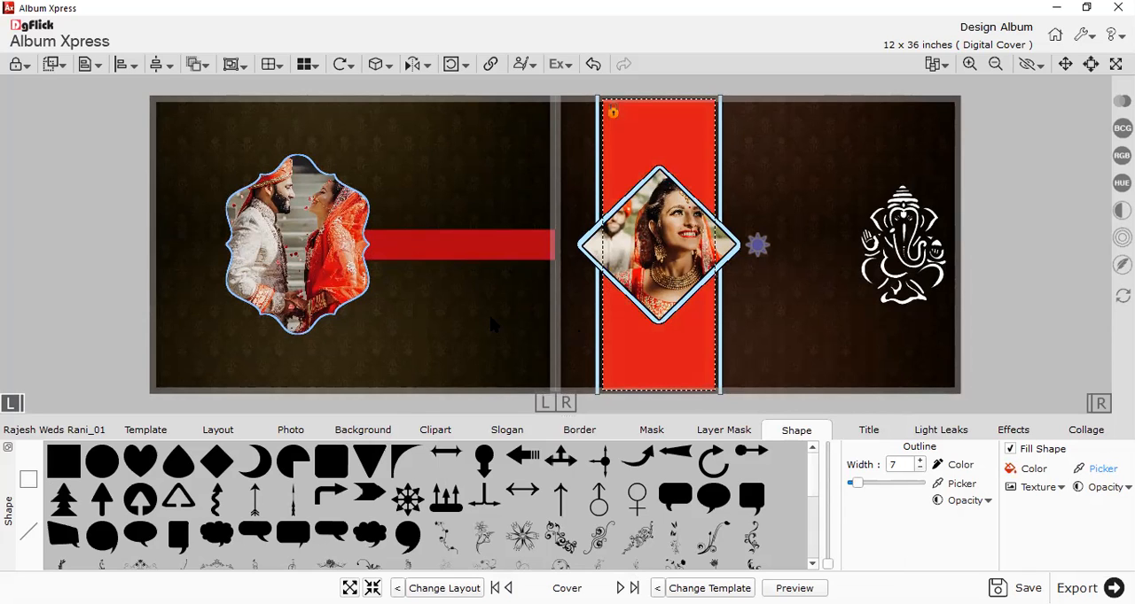
{"action": "left_click", "coordinate": [491, 321]}
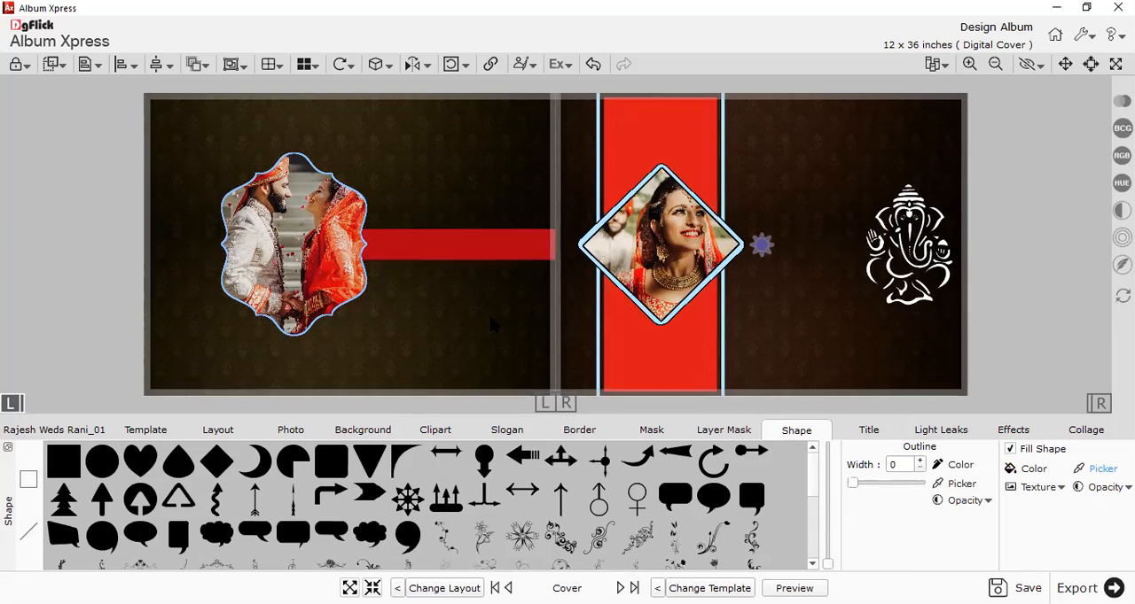
Recolour the two thin light-blue lines beside the front cover's vertical strip with red sampled from the back cover's band.
{"action": "left_click", "coordinate": [730, 174]}
{"action": "left_click", "coordinate": [721, 152]}
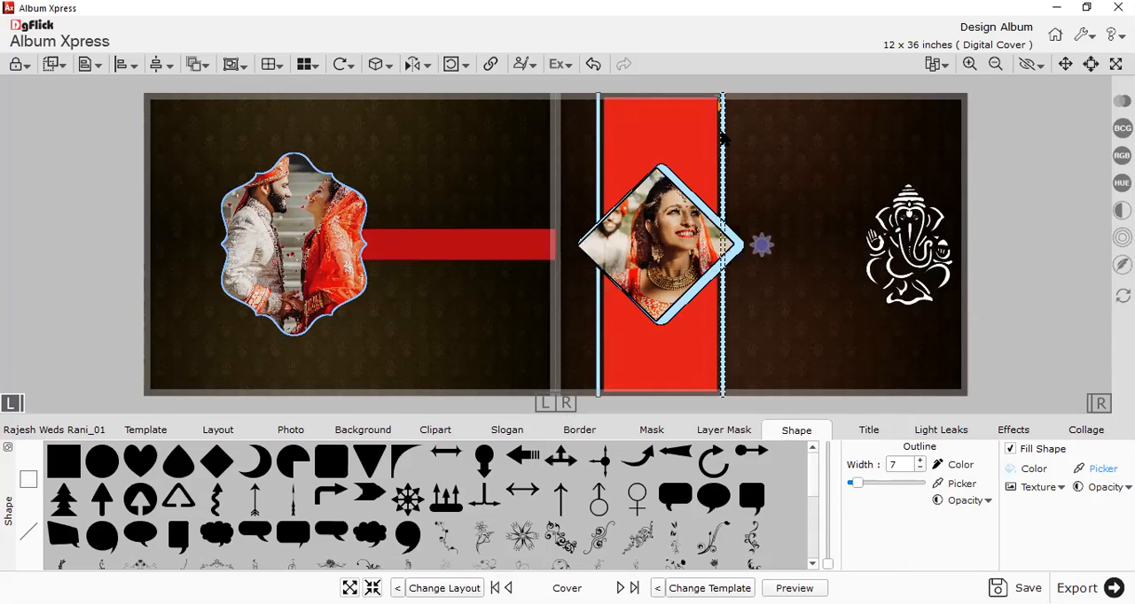
{"action": "left_click", "coordinate": [1097, 469]}
{"action": "left_click", "coordinate": [399, 249]}
{"action": "left_click", "coordinate": [603, 186]}
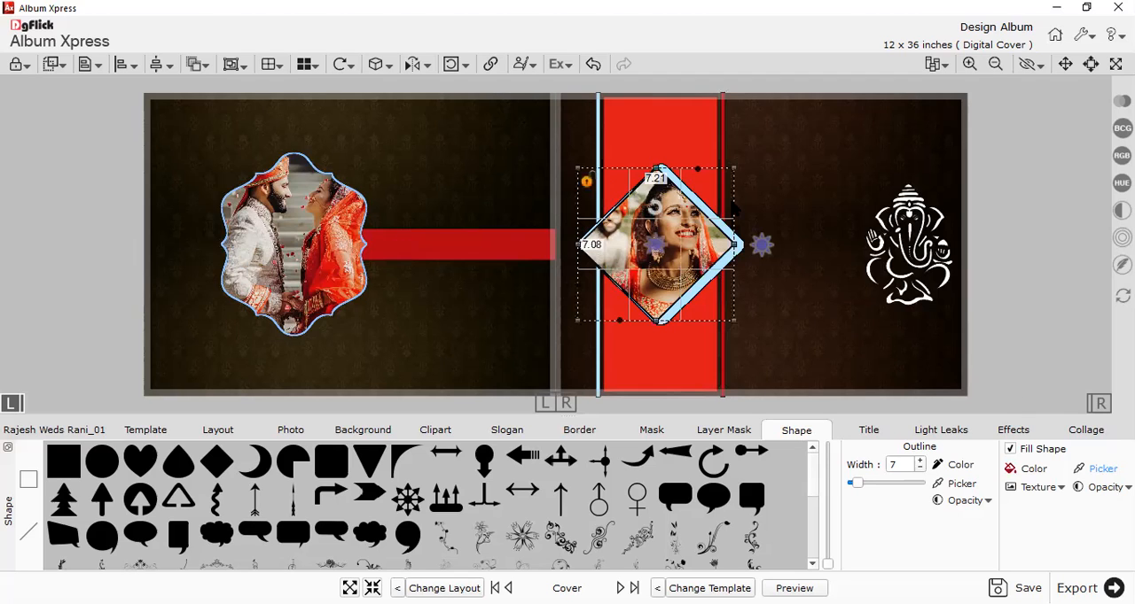
{"action": "left_click", "coordinate": [600, 138]}
{"action": "left_click", "coordinate": [1099, 468]}
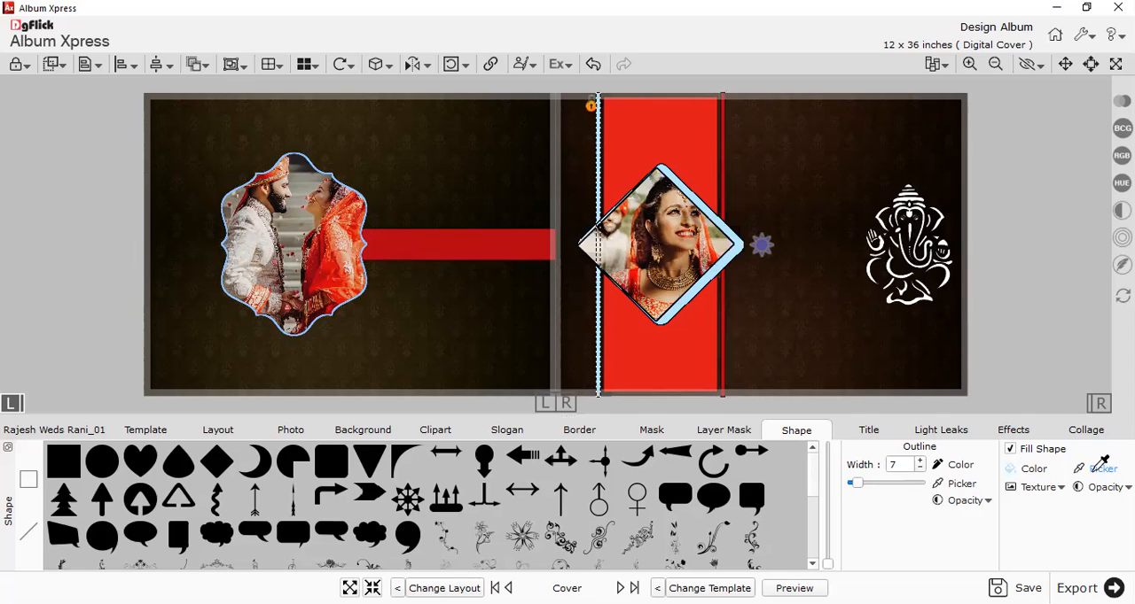
{"action": "left_click", "coordinate": [464, 326]}
Delete the light-blue diamond frame behind the bride's photo on the front cover.
{"action": "left_click_drag", "start_coordinate": [694, 251], "coordinate": [747, 326]}
{"action": "left_click", "coordinate": [698, 248]}
{"action": "key", "text": "Delete"}
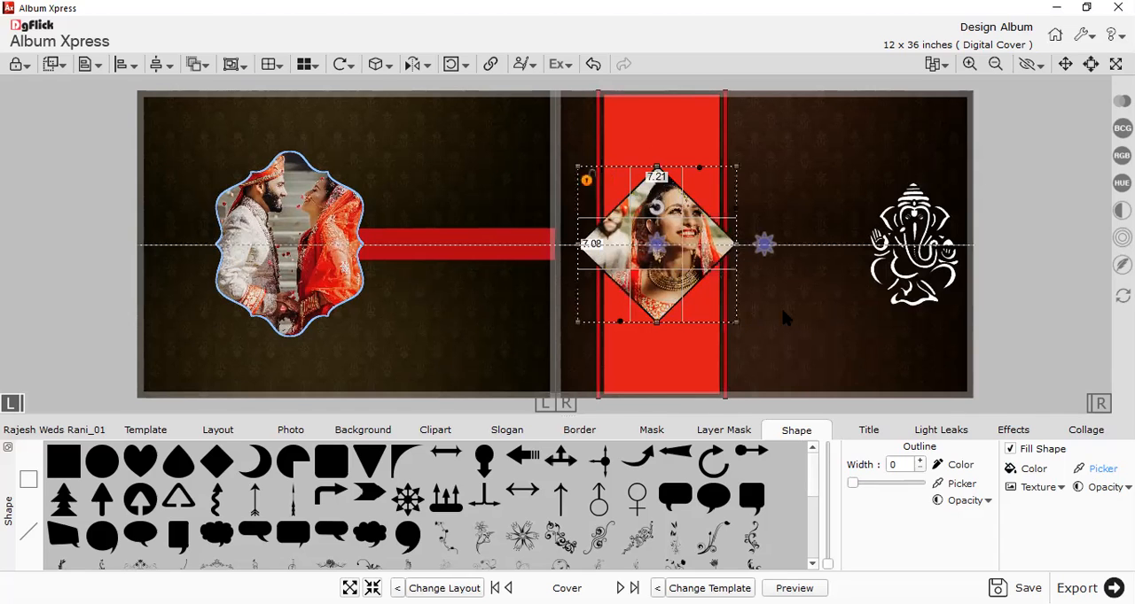
{"action": "left_click", "coordinate": [781, 315]}
{"action": "scroll", "coordinate": [782, 314], "scroll_direction": "up", "scroll_amount": 1}
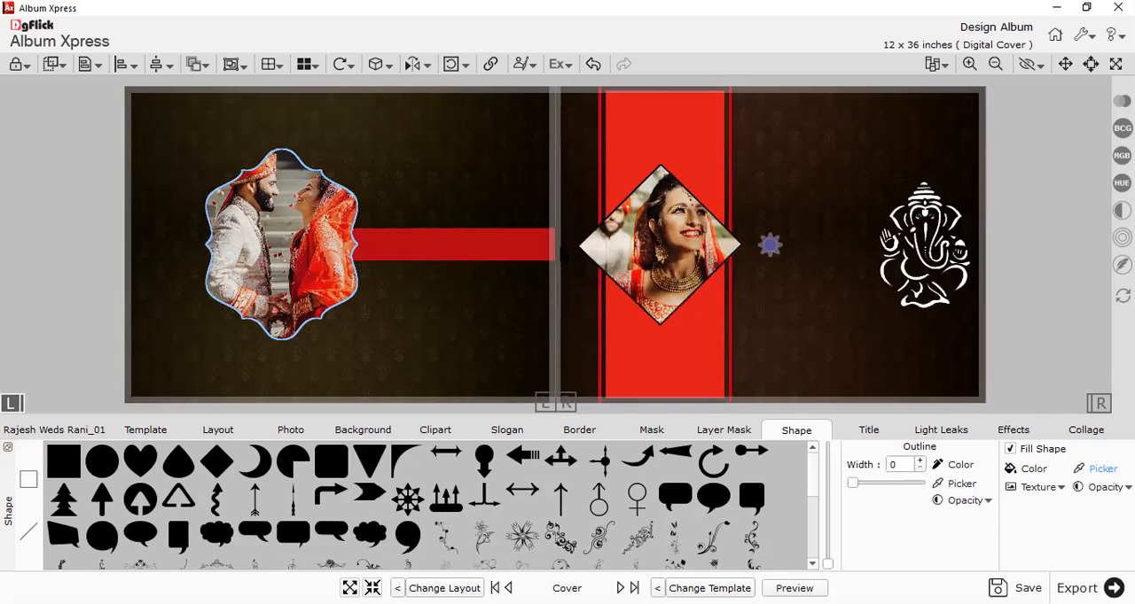
Clear the ornamental mask effect from the couple photo on the back cover so it is a plain rectangle.
{"action": "left_click", "coordinate": [274, 273]}
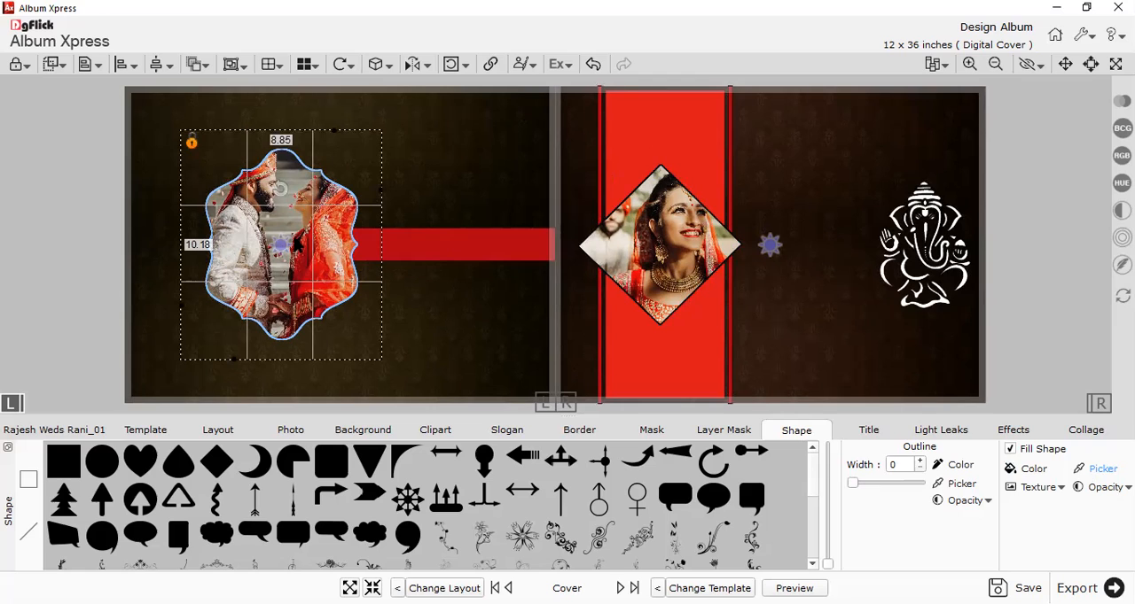
{"action": "right_click", "coordinate": [301, 242]}
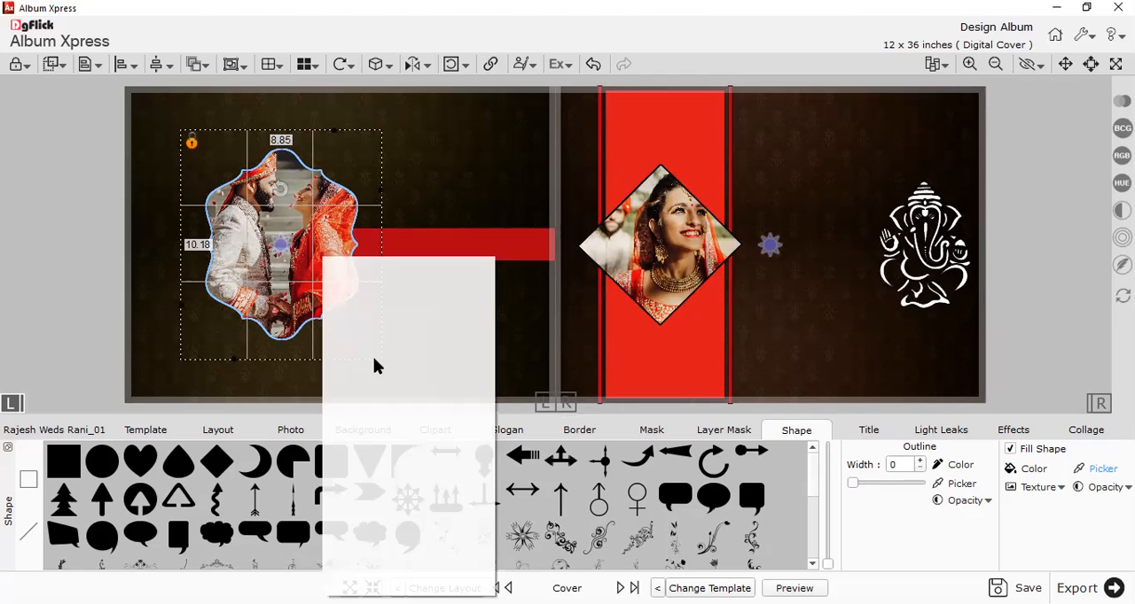
{"action": "mouse_move", "coordinate": [486, 373]}
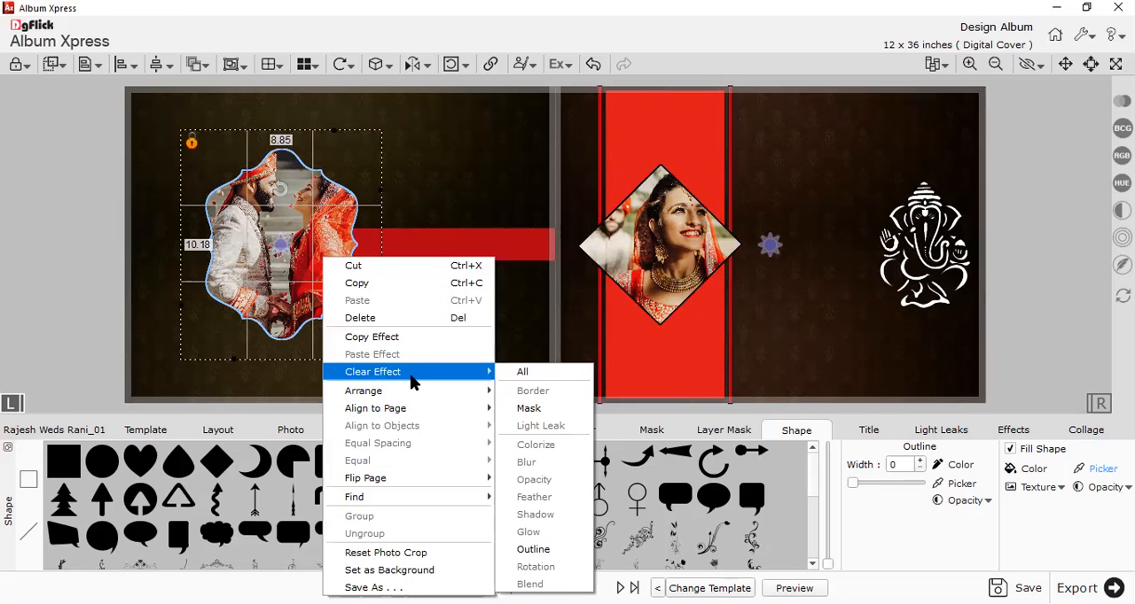
{"action": "right_click", "coordinate": [300, 282]}
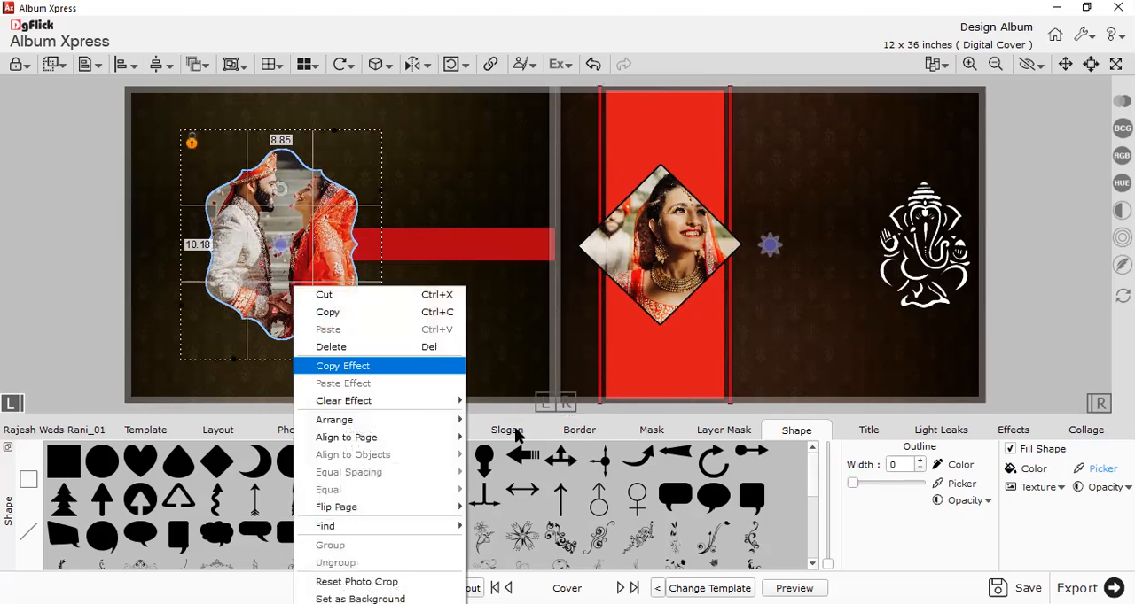
{"action": "mouse_move", "coordinate": [381, 401]}
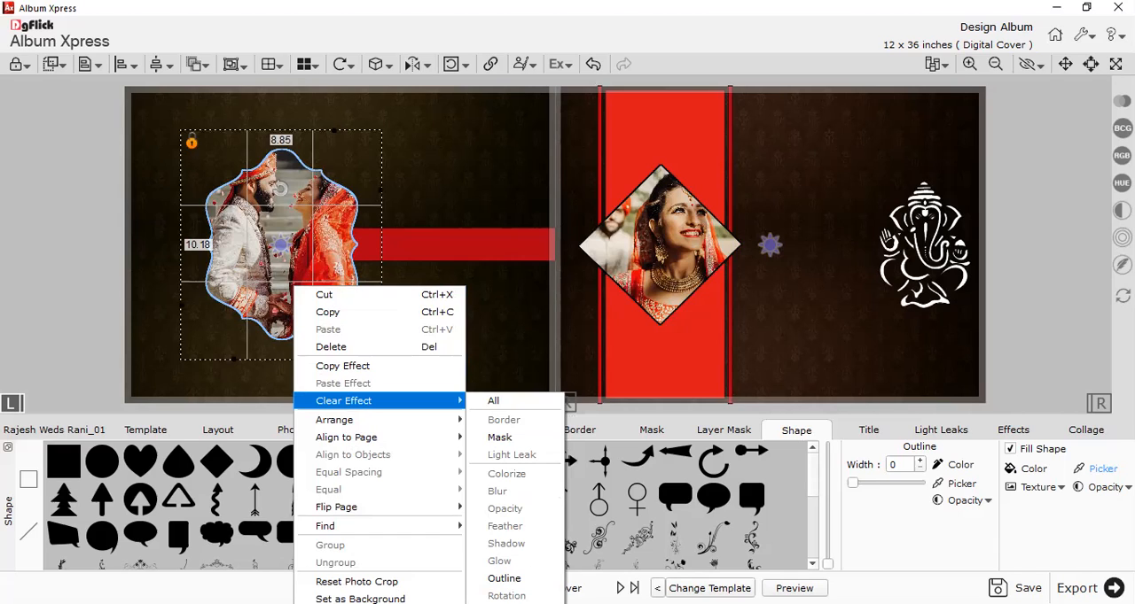
{"action": "left_click", "coordinate": [502, 439]}
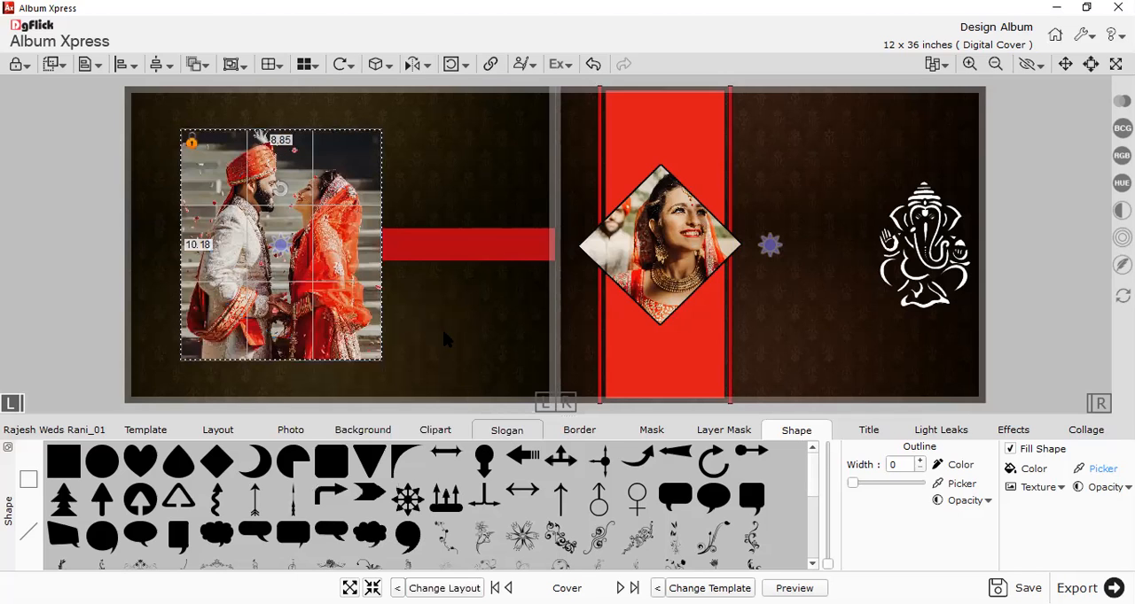
Recolour the back cover photo's outline with a red picked from the design, and preview both covers.
{"action": "left_click", "coordinate": [236, 242]}
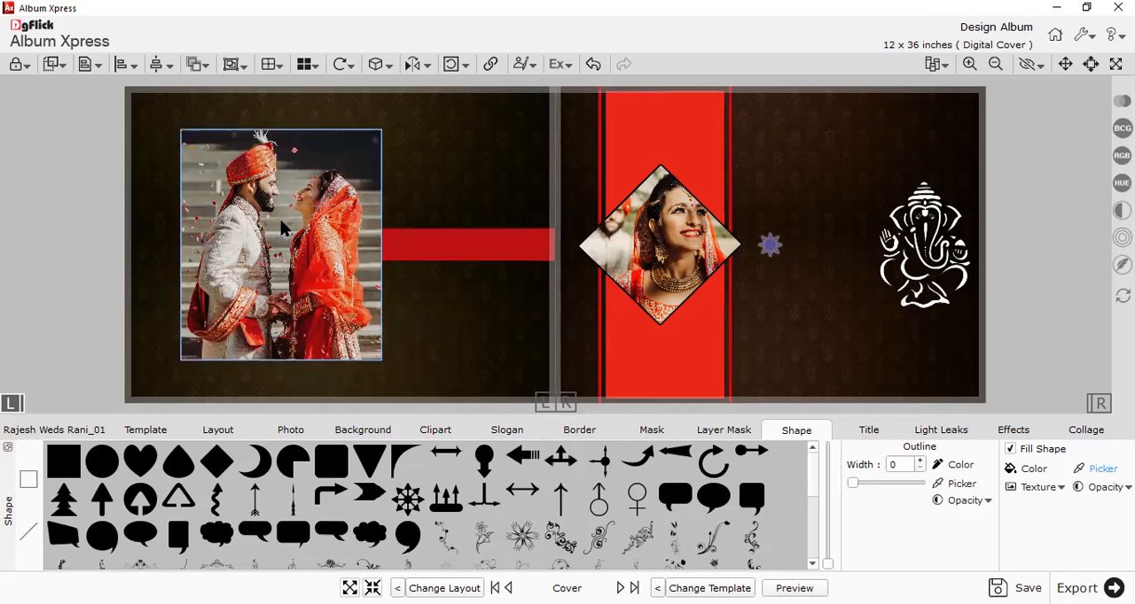
{"action": "left_click", "coordinate": [258, 189]}
{"action": "left_click", "coordinate": [391, 159]}
{"action": "left_click", "coordinate": [286, 248]}
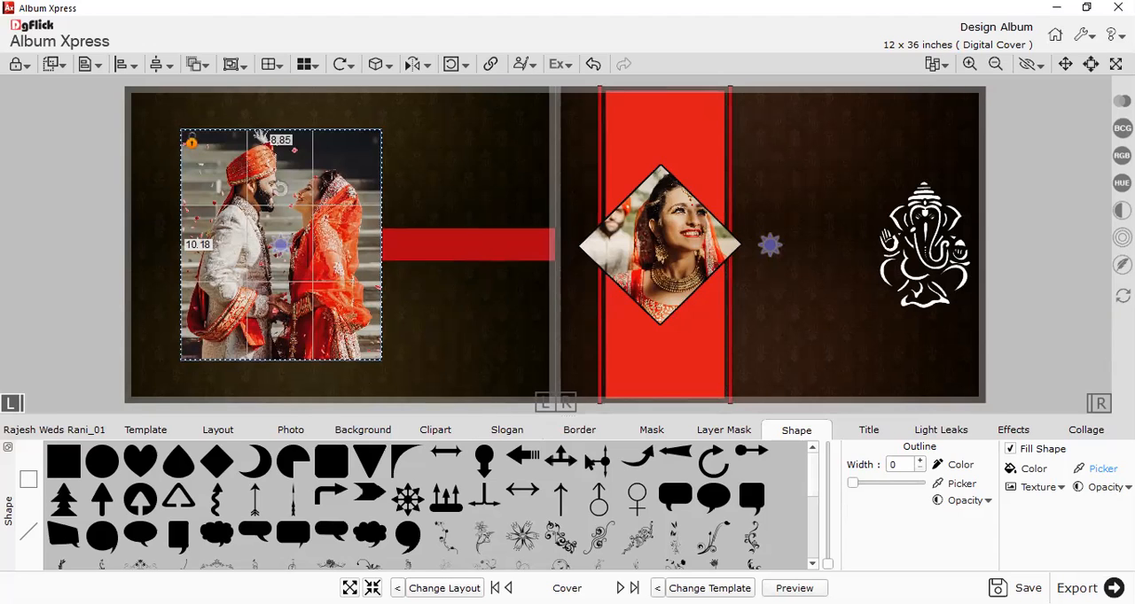
{"action": "left_click", "coordinate": [572, 433]}
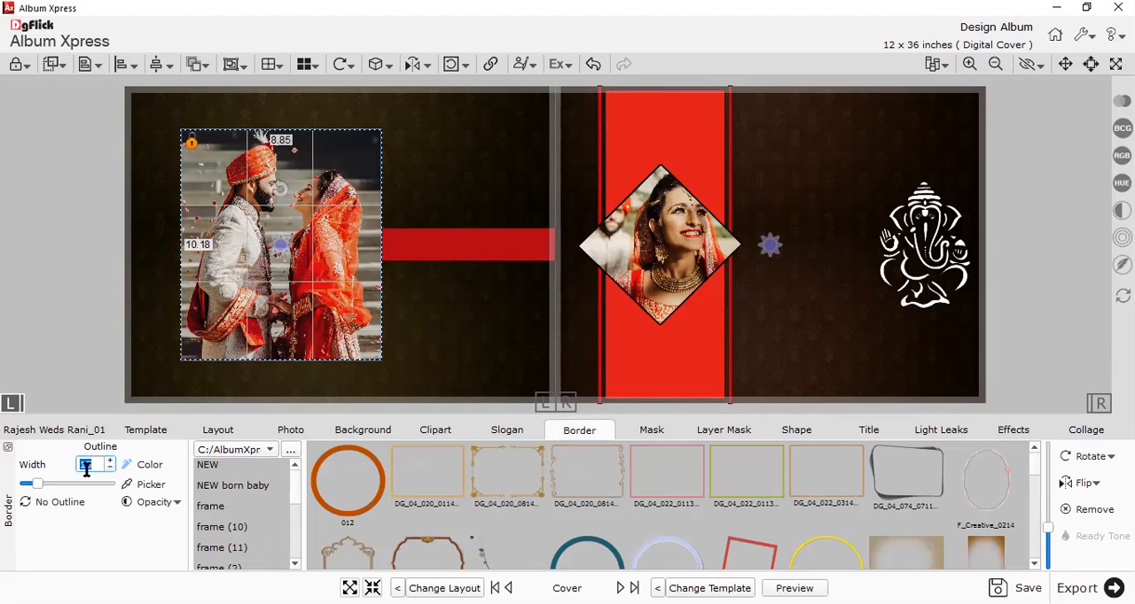
{"action": "left_click", "coordinate": [149, 487]}
{"action": "left_click", "coordinate": [475, 367]}
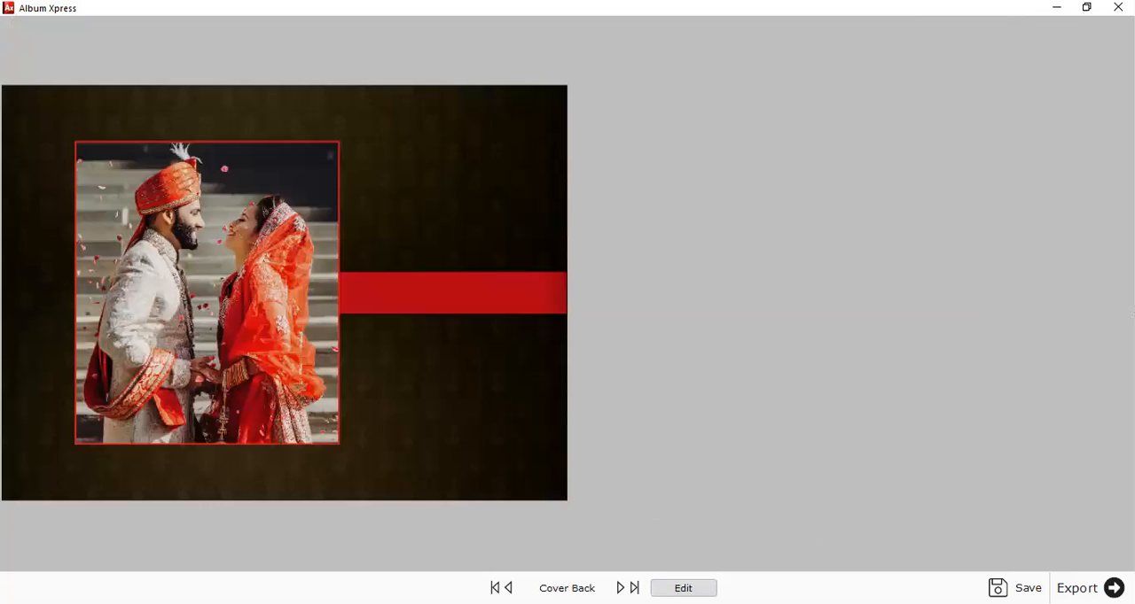
{"action": "left_click", "coordinate": [497, 446]}
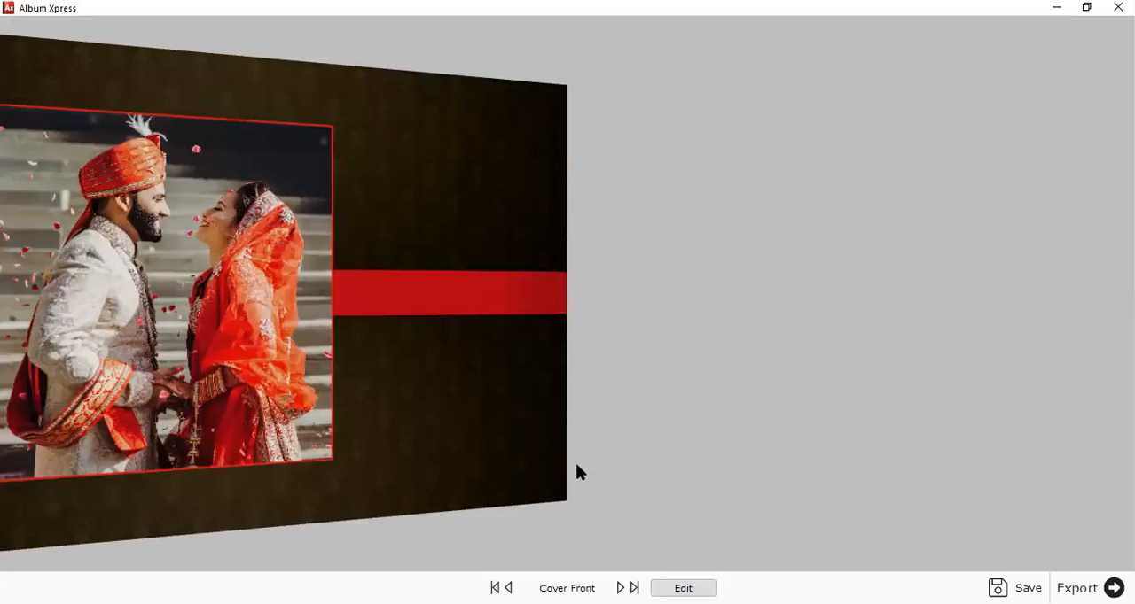
{"action": "key", "text": "Escape"}
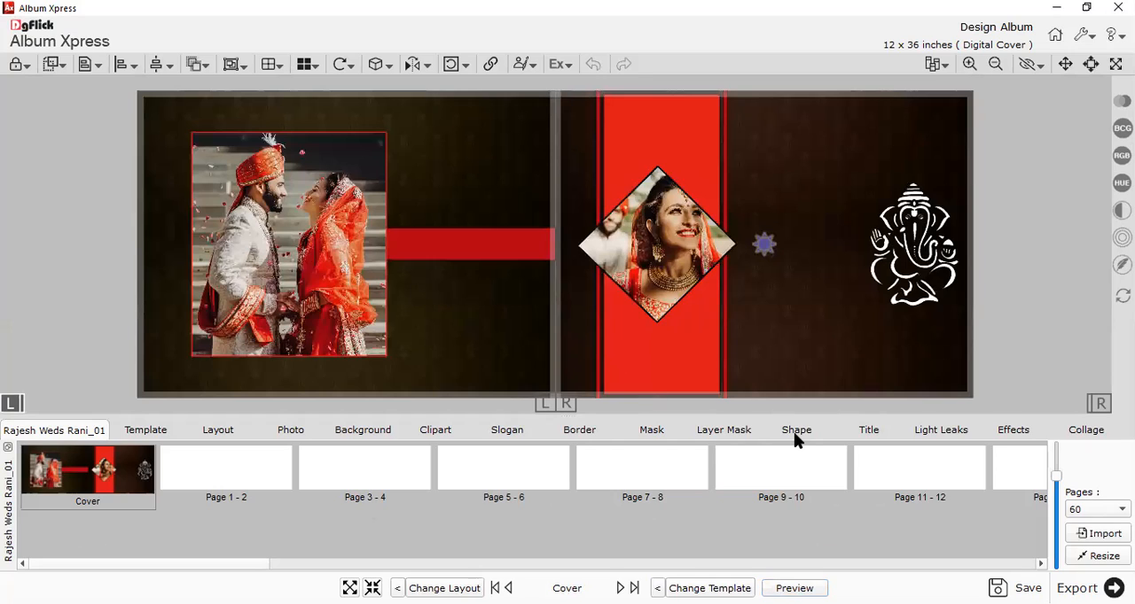
Add a three-line title with the groom's name, "Weds" and the bride's name.
{"action": "left_click", "coordinate": [864, 432]}
{"action": "left_click", "coordinate": [449, 434]}
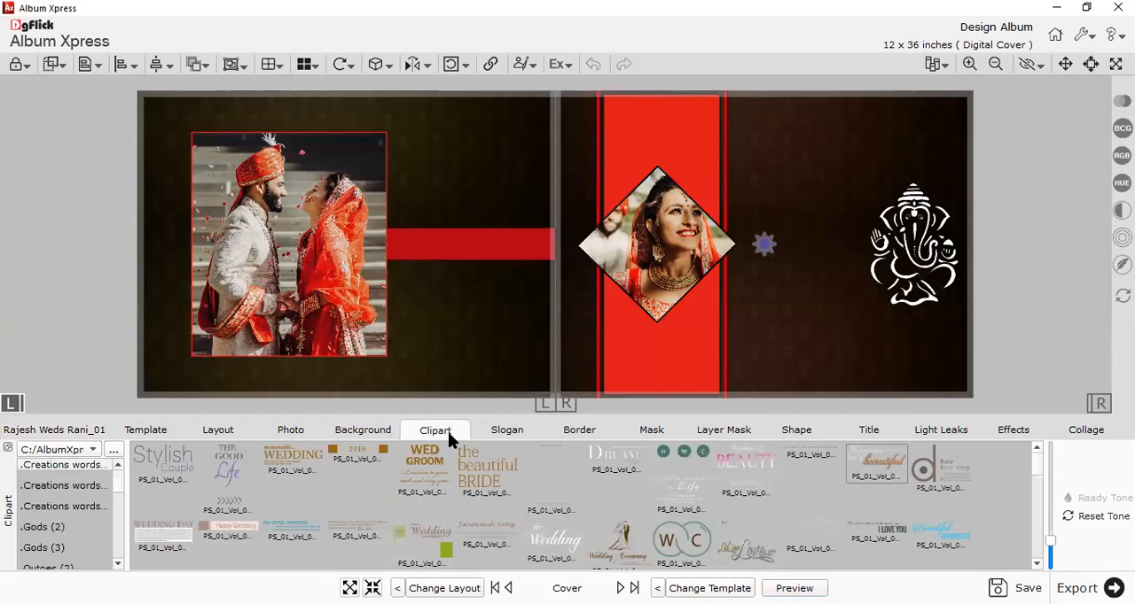
{"action": "left_click", "coordinate": [852, 430]}
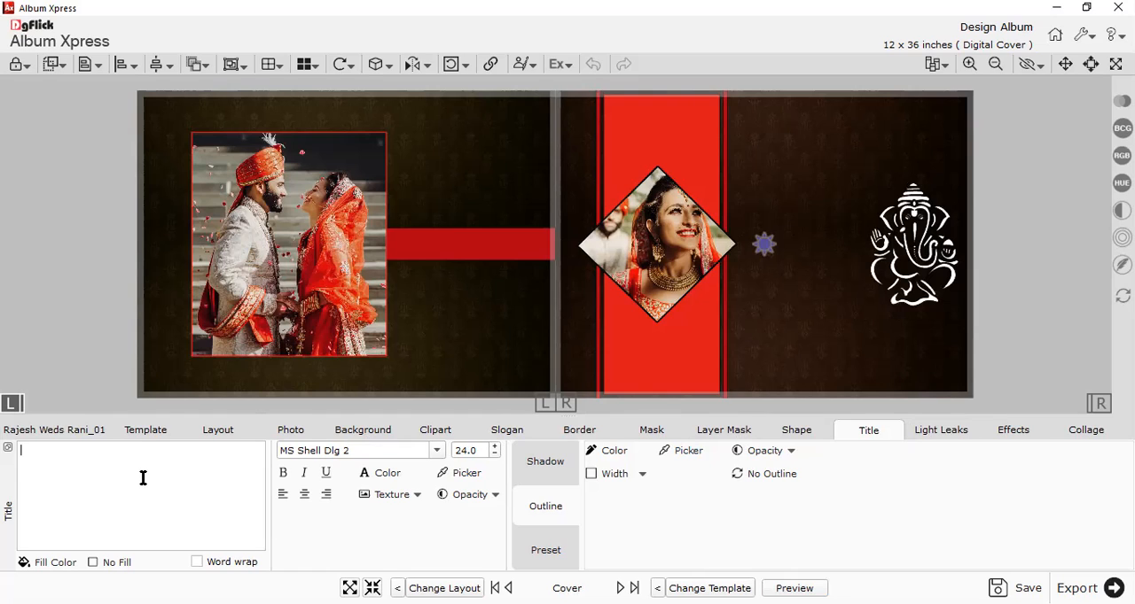
{"action": "type", "text": "Rajesh"}
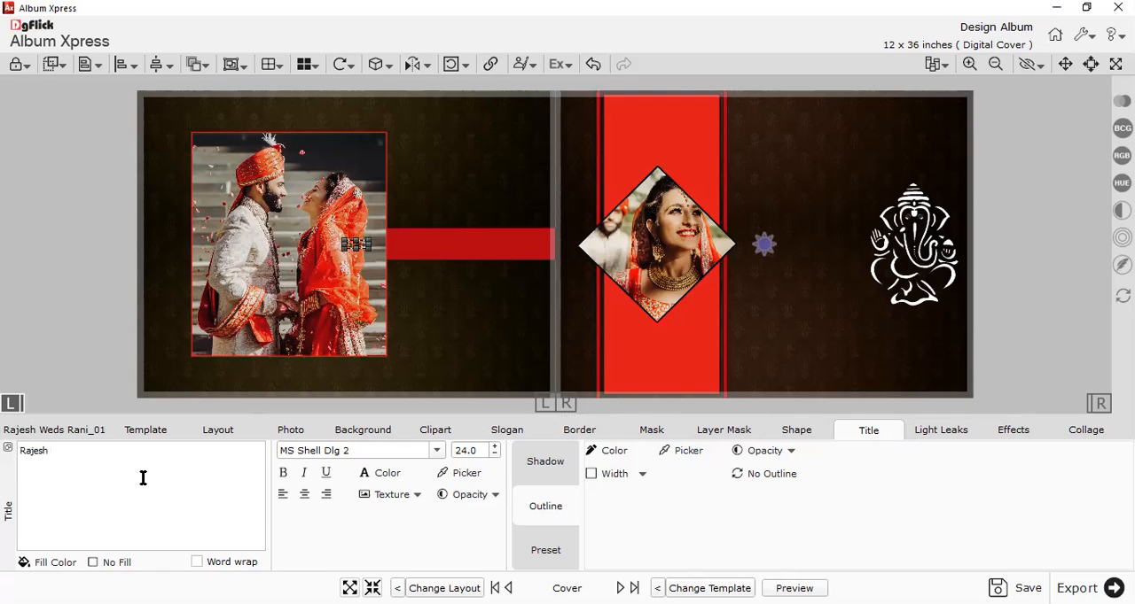
{"action": "key", "text": "Return"}
{"action": "type", "text": "Weds"}
{"action": "key", "text": "Return"}
{"action": "type", "text": "Rani"}
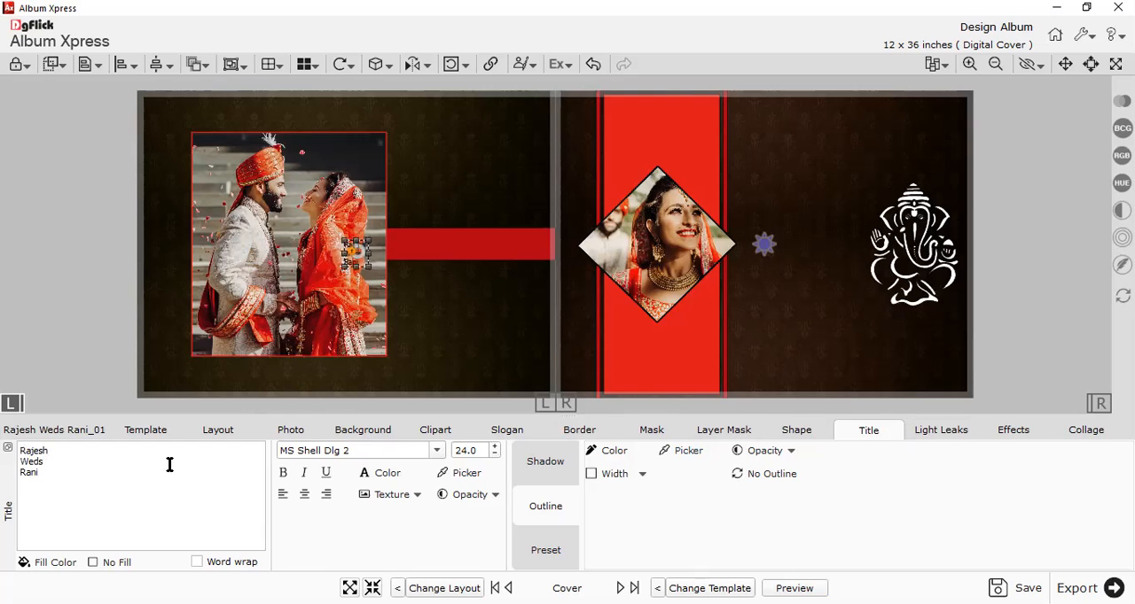
Move the title onto the front cover between the diamond photo and the Ganesha artwork, and enlarge it to about 66.5 points.
{"action": "left_click_drag", "start_coordinate": [369, 266], "coordinate": [809, 270]}
{"action": "left_click_drag", "start_coordinate": [910, 254], "coordinate": [903, 277]}
{"action": "left_click", "coordinate": [798, 280]}
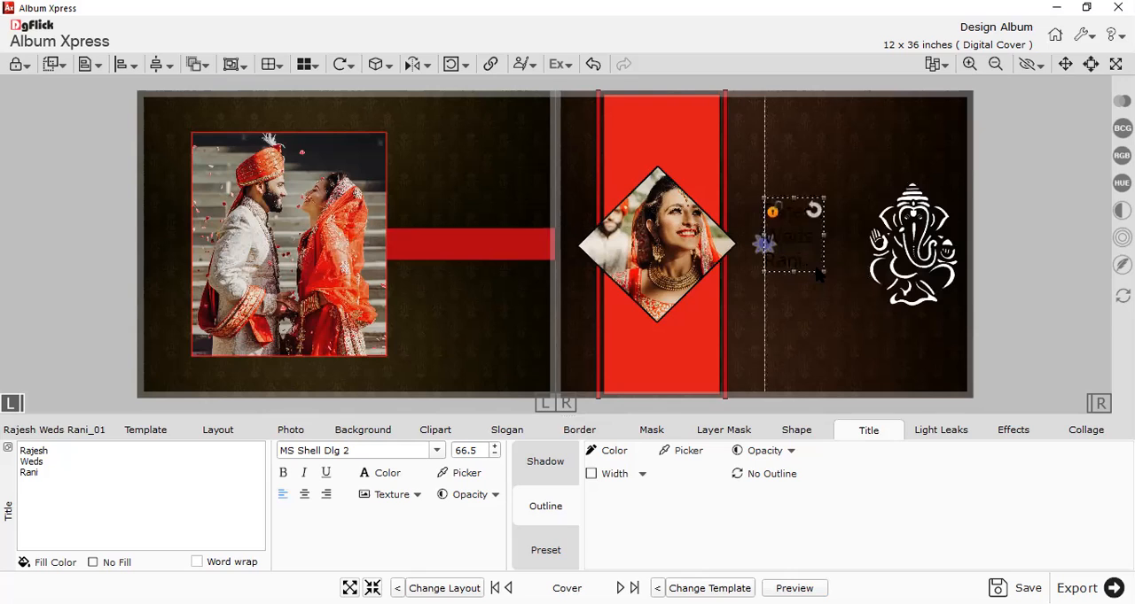
{"action": "left_click_drag", "start_coordinate": [817, 277], "coordinate": [813, 272]}
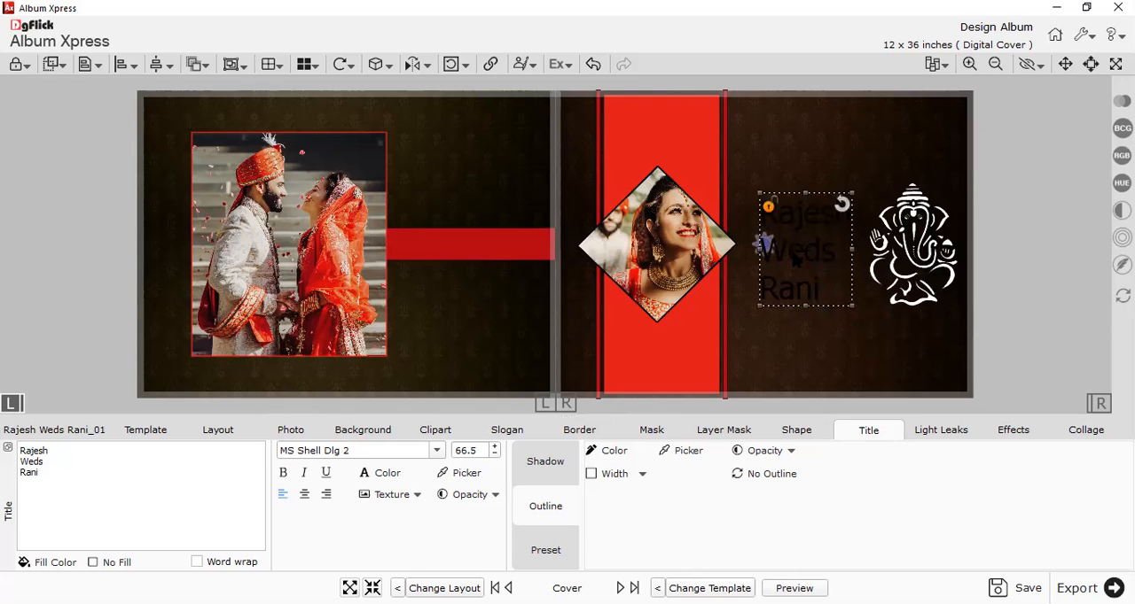
Colour the front cover title white (#ffffff) and centre-align its three lines.
{"action": "left_click", "coordinate": [390, 479]}
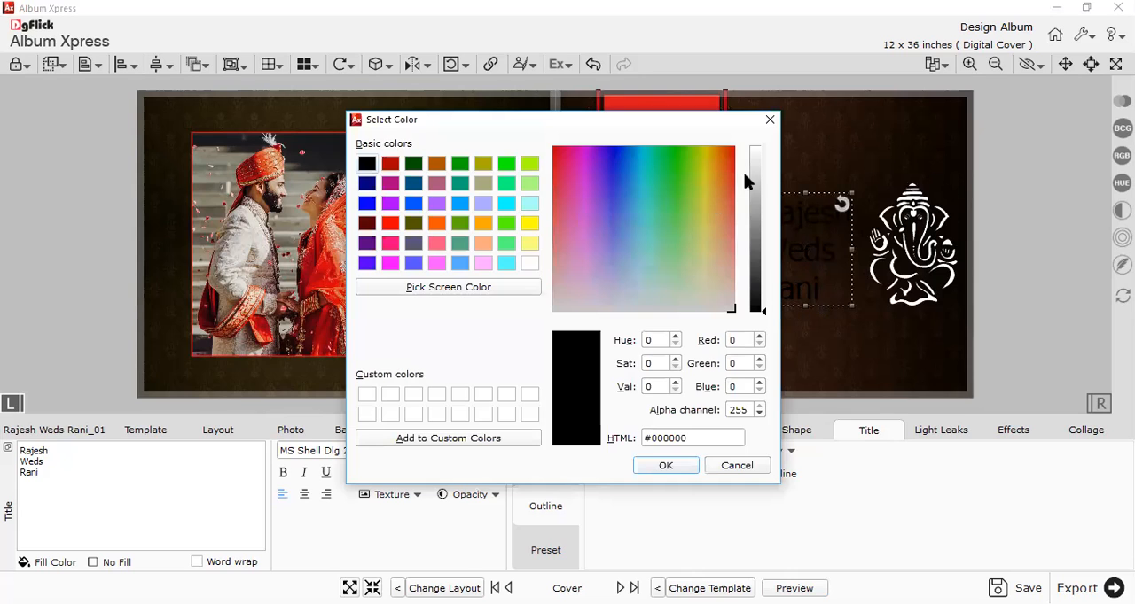
{"action": "left_click", "coordinate": [767, 121]}
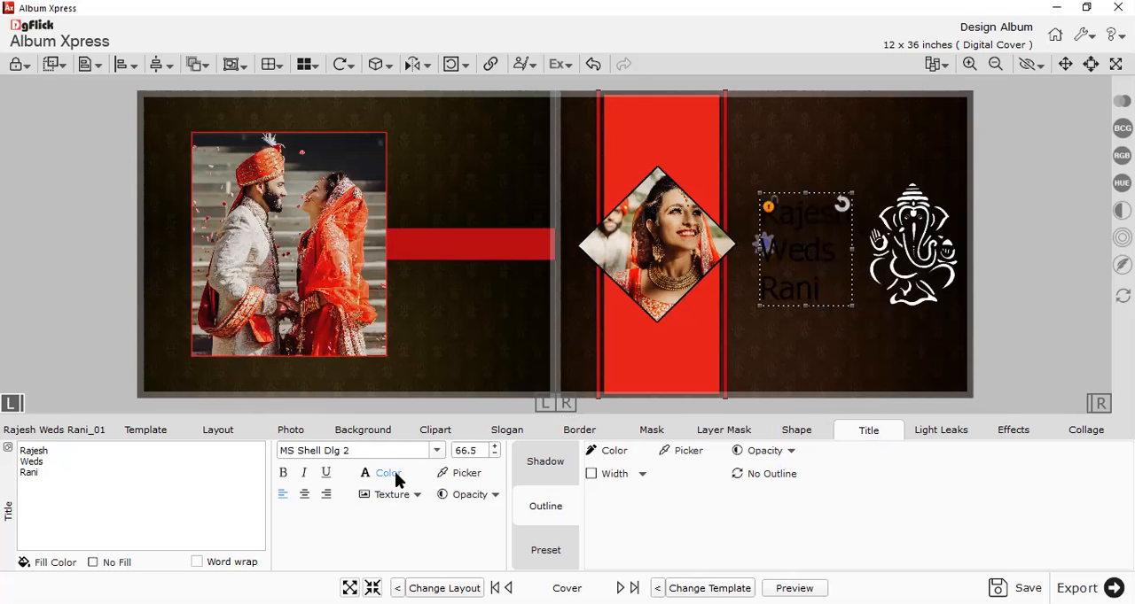
{"action": "left_click", "coordinate": [534, 261]}
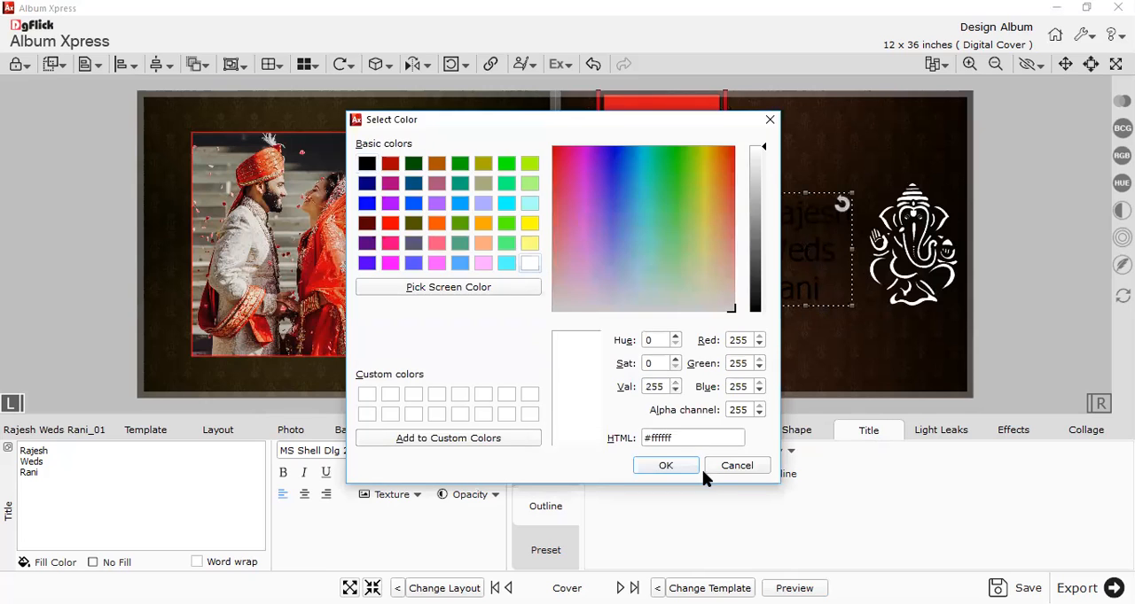
{"action": "left_click", "coordinate": [666, 463]}
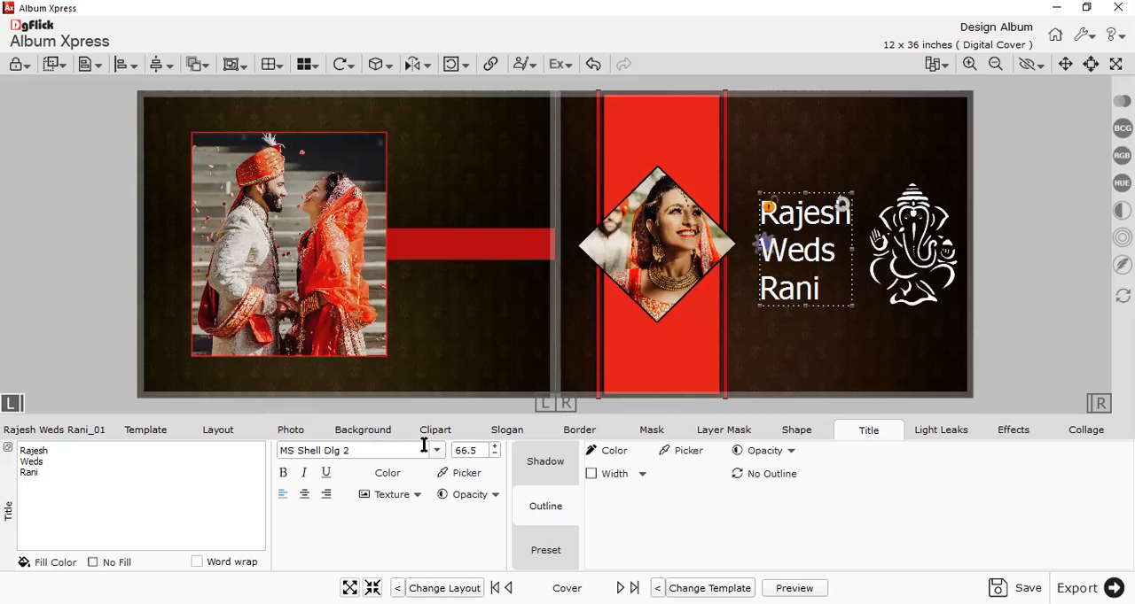
{"action": "left_click", "coordinate": [305, 494]}
{"action": "left_click", "coordinate": [327, 494]}
{"action": "left_click", "coordinate": [304, 494]}
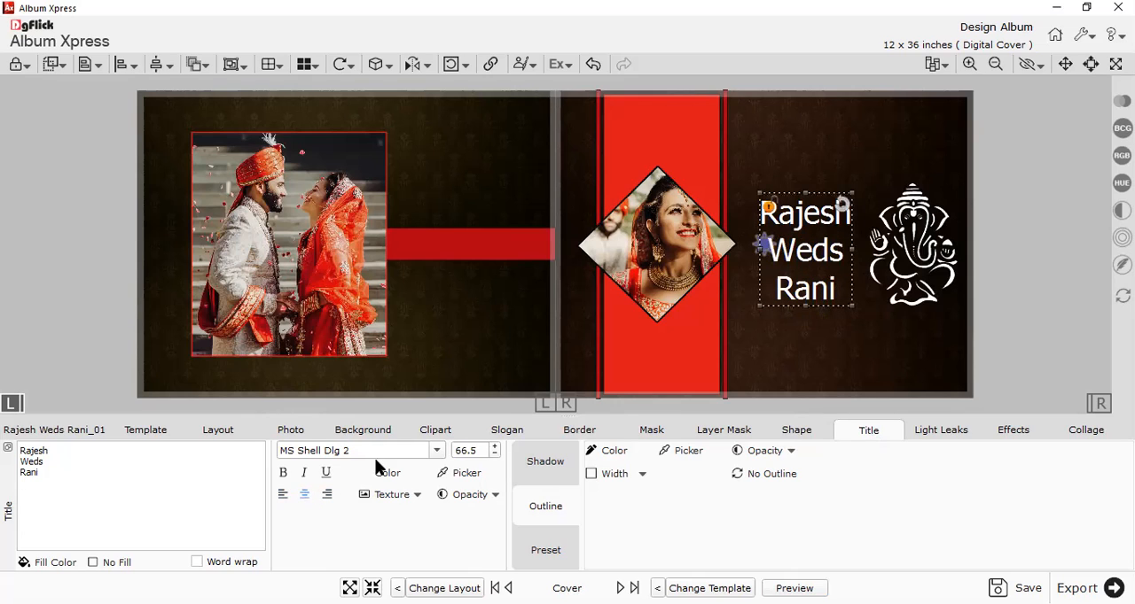
Try out different fonts on the front cover title and set it to Bradley Hand ITC.
{"action": "left_click", "coordinate": [438, 456]}
{"action": "left_click_drag", "start_coordinate": [552, 542], "coordinate": [553, 464]}
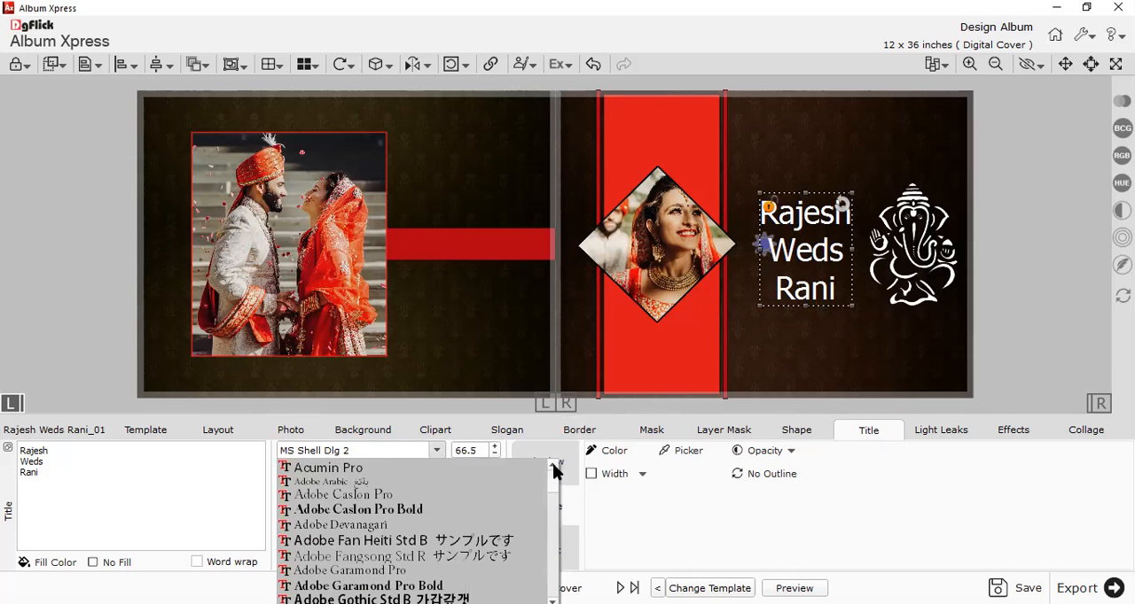
{"action": "left_click", "coordinate": [447, 470]}
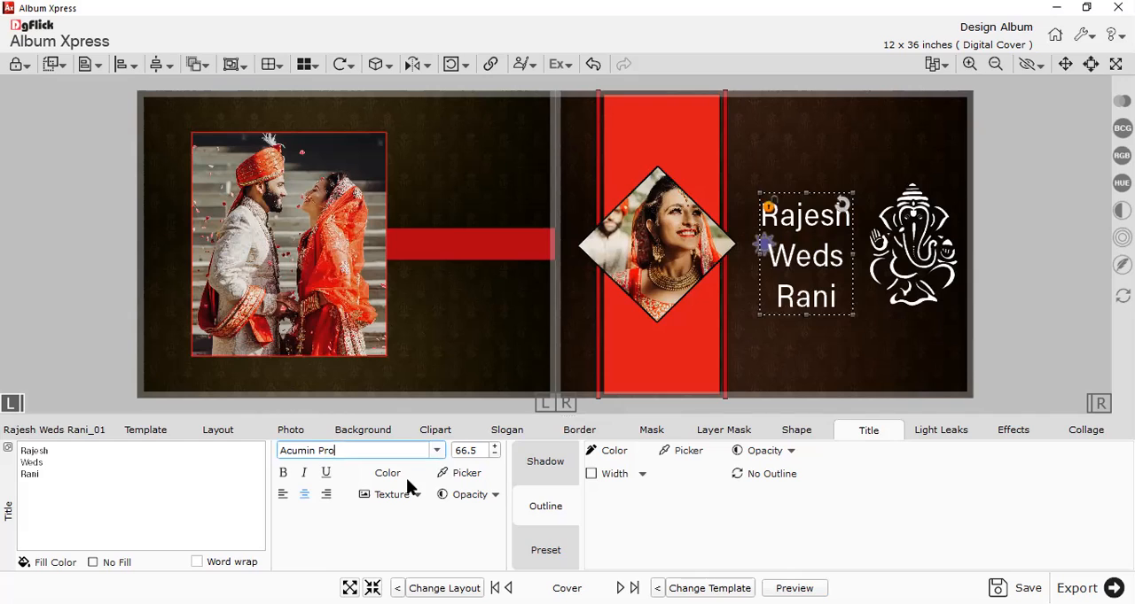
{"action": "key", "text": "Down"}
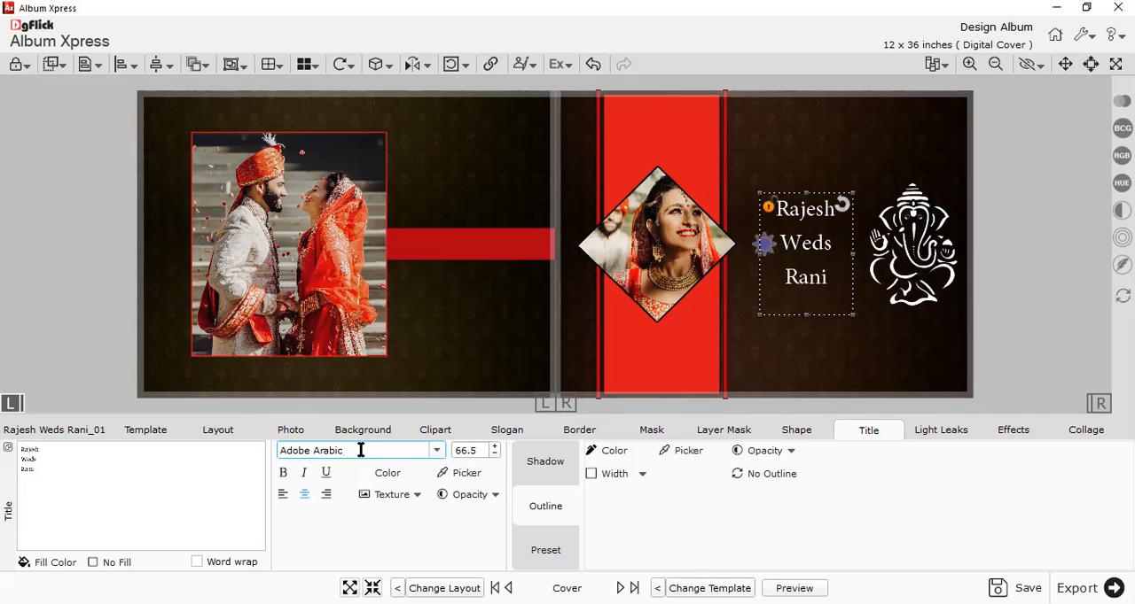
{"action": "key", "text": "Down"}
{"action": "key", "text": "Down"}
{"action": "key", "text": "Down"}
{"action": "key", "text": "Down"}
{"action": "key", "text": "Down"}
{"action": "key", "text": "Down"}
{"action": "key", "text": "Down"}
{"action": "key", "text": "Down"}
{"action": "key", "text": "Down"}
{"action": "key", "text": "Down"}
{"action": "key", "text": "Down"}
{"action": "key", "text": "Down"}
{"action": "key", "text": "Down"}
{"action": "key", "text": "Down"}
{"action": "key", "text": "Down"}
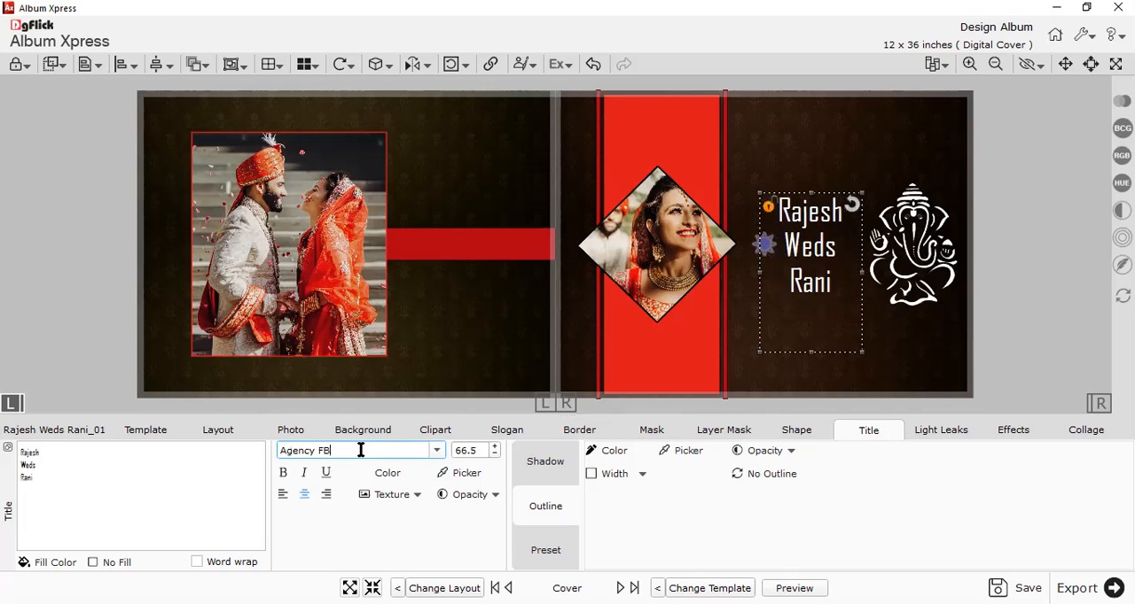
{"action": "key", "text": "Down"}
{"action": "key", "text": "Down"}
{"action": "key", "text": "Down"}
{"action": "key", "text": "Down"}
{"action": "key", "text": "Down"}
{"action": "key", "text": "Down"}
{"action": "key", "text": "Down"}
{"action": "key", "text": "Down"}
{"action": "key", "text": "Down"}
{"action": "key", "text": "Down"}
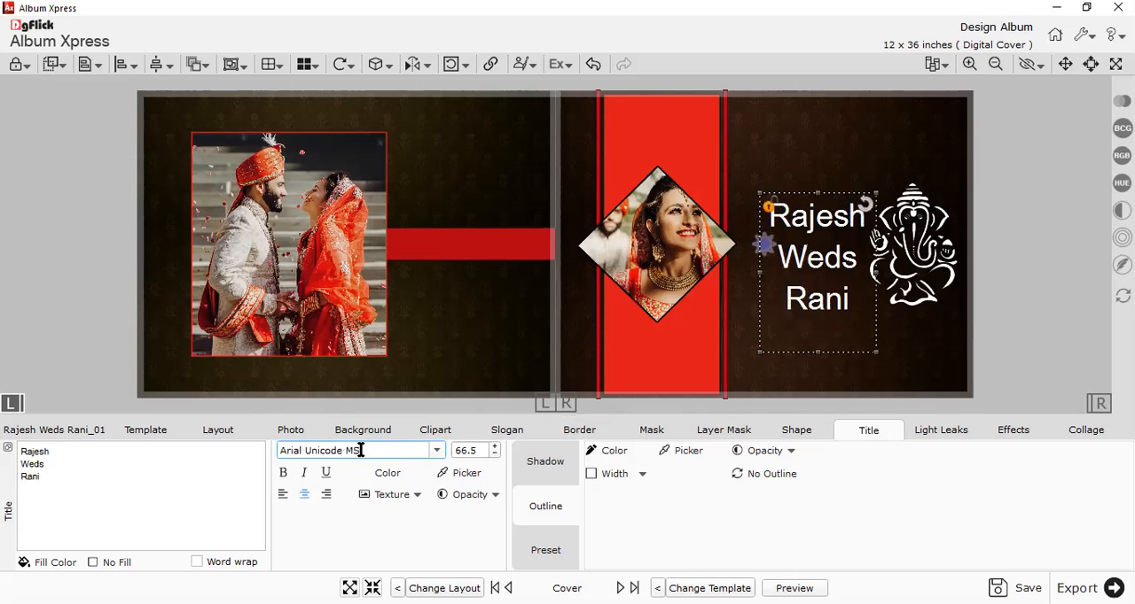
{"action": "key", "text": "Down"}
{"action": "key", "text": "Down"}
{"action": "key", "text": "Down"}
{"action": "key", "text": "Down"}
{"action": "key", "text": "Down"}
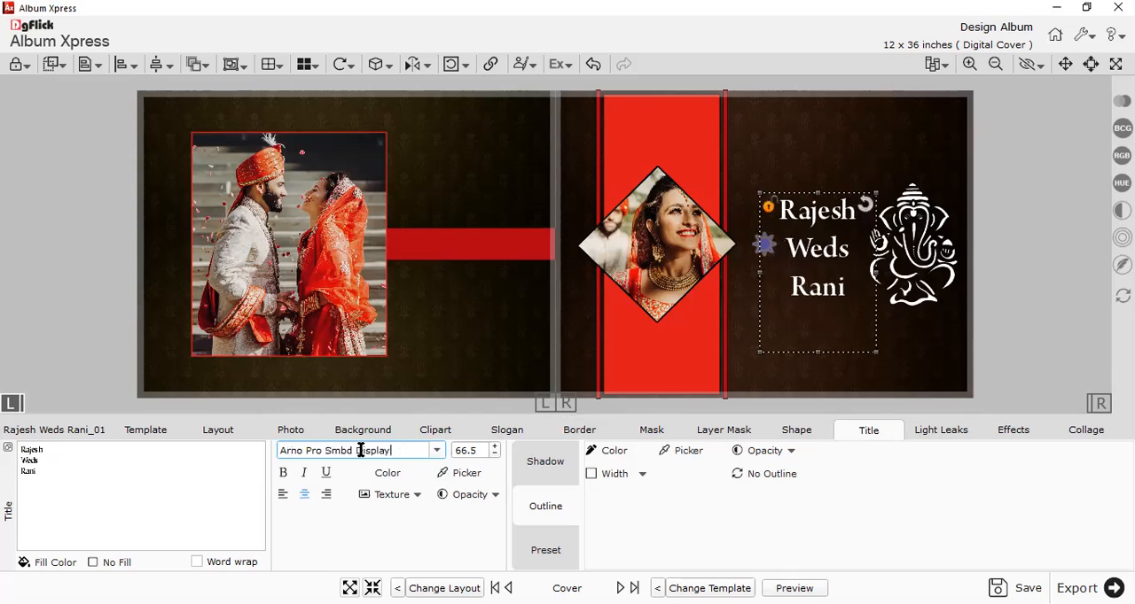
{"action": "key", "text": "Down"}
{"action": "key", "text": "Up"}
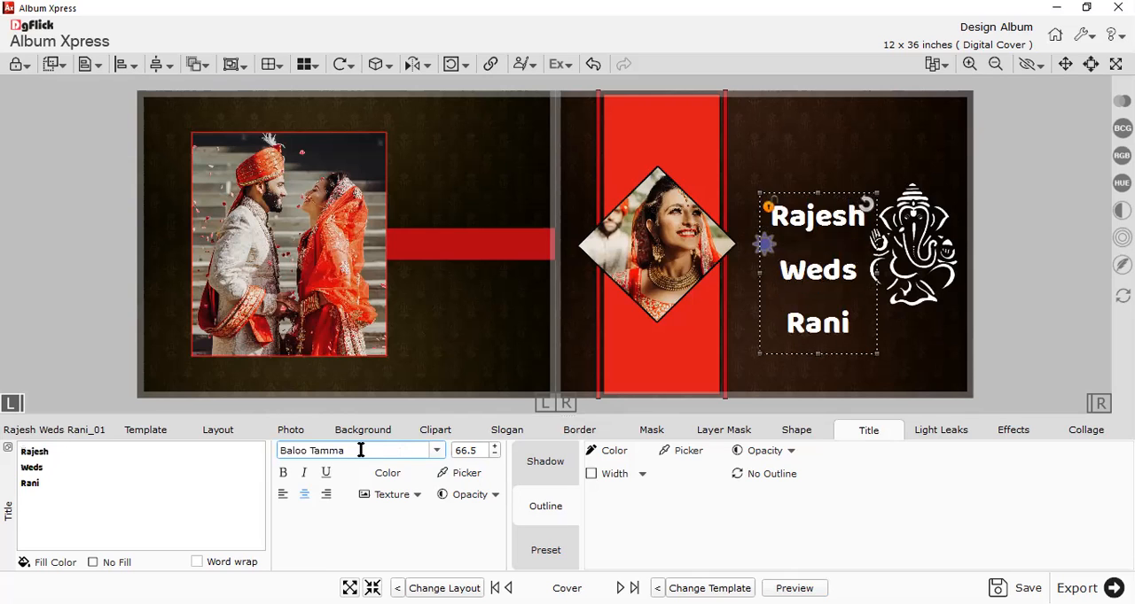
{"action": "key", "text": "Down"}
{"action": "key", "text": "Down"}
{"action": "key", "text": "Down"}
{"action": "key", "text": "Down"}
{"action": "key", "text": "Down"}
{"action": "key", "text": "Down"}
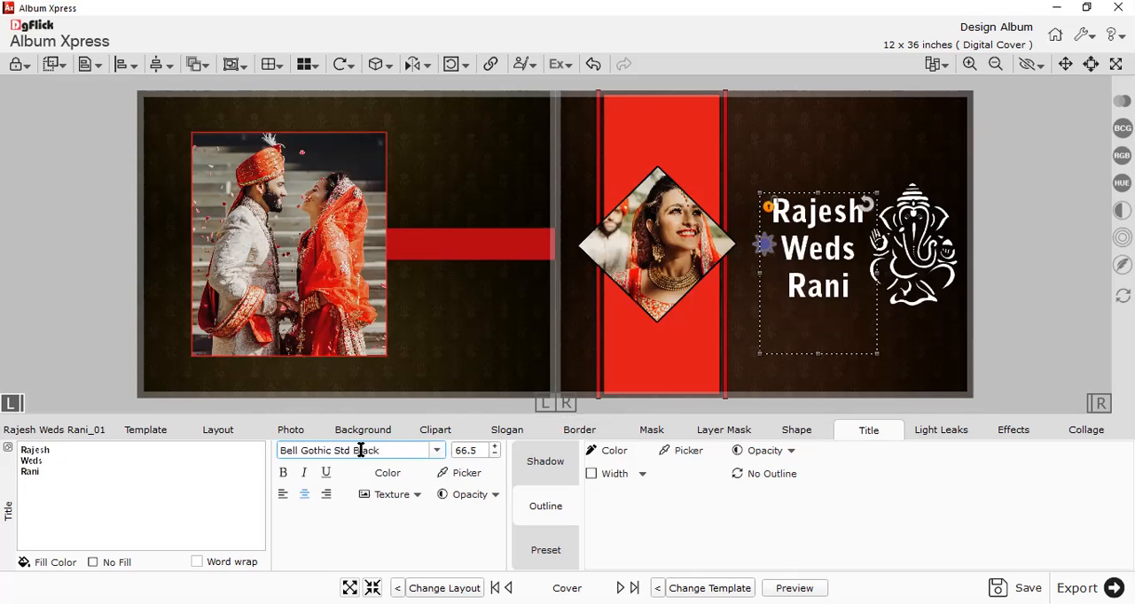
{"action": "key", "text": "Down"}
{"action": "key", "text": "Down"}
{"action": "key", "text": "Down"}
{"action": "key", "text": "Down"}
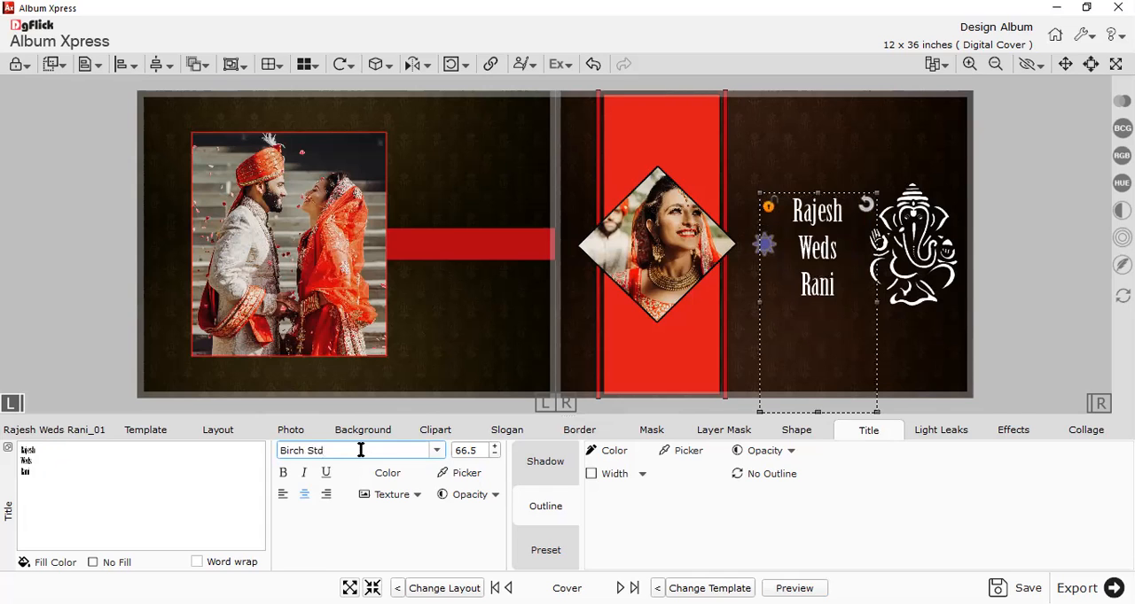
{"action": "key", "text": "Down"}
{"action": "key", "text": "Down"}
{"action": "key", "text": "Down"}
{"action": "key", "text": "Down"}
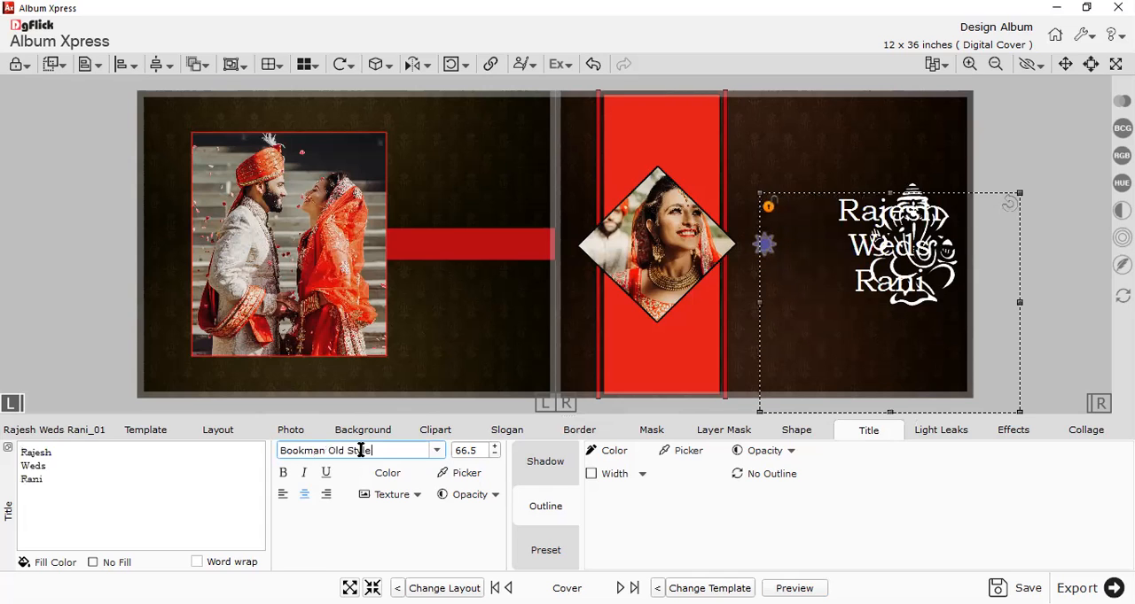
{"action": "key", "text": "Up"}
{"action": "key", "text": "Up"}
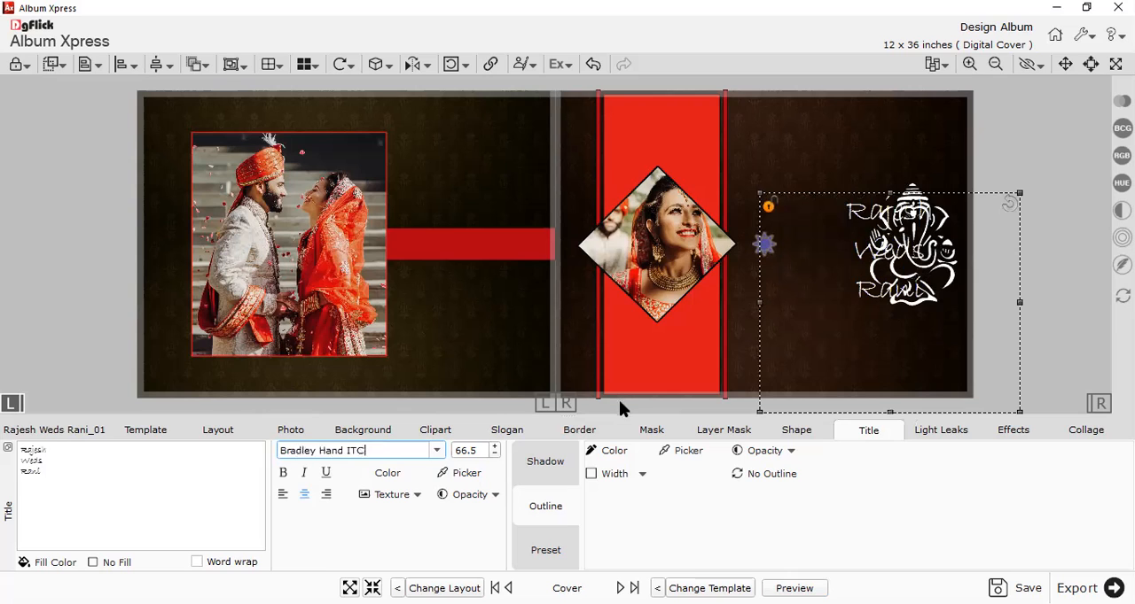
Reposition the title in the gap between the diamond photo and the Ganesha artwork, then deselect it.
{"action": "left_click_drag", "start_coordinate": [800, 297], "coordinate": [841, 307]}
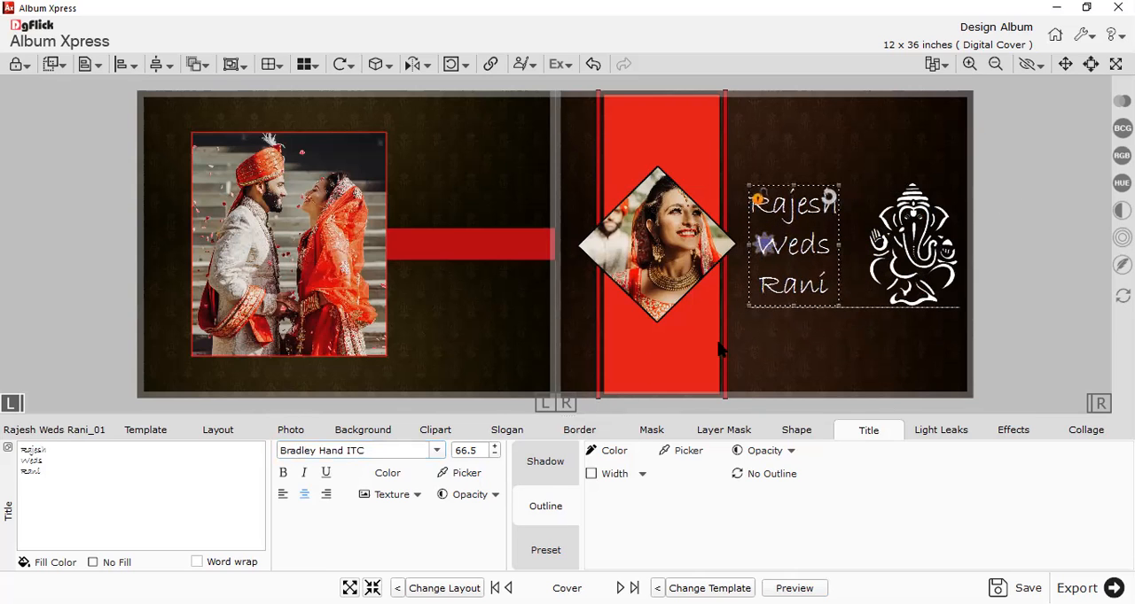
{"action": "left_click", "coordinate": [545, 510]}
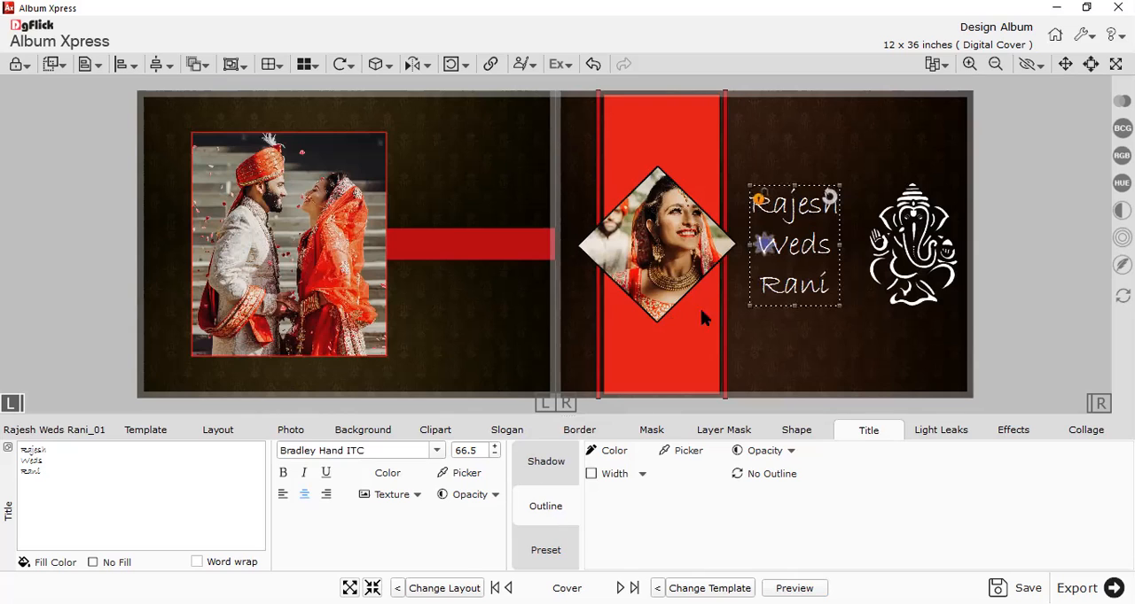
{"action": "left_click_drag", "start_coordinate": [787, 287], "coordinate": [796, 294]}
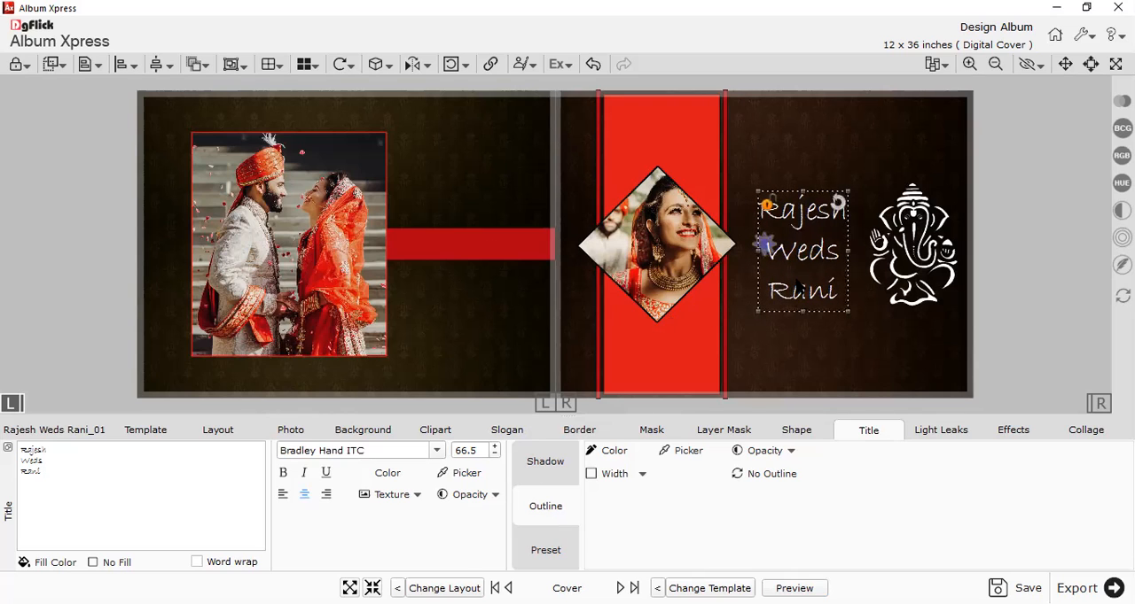
{"action": "left_click", "coordinate": [800, 353]}
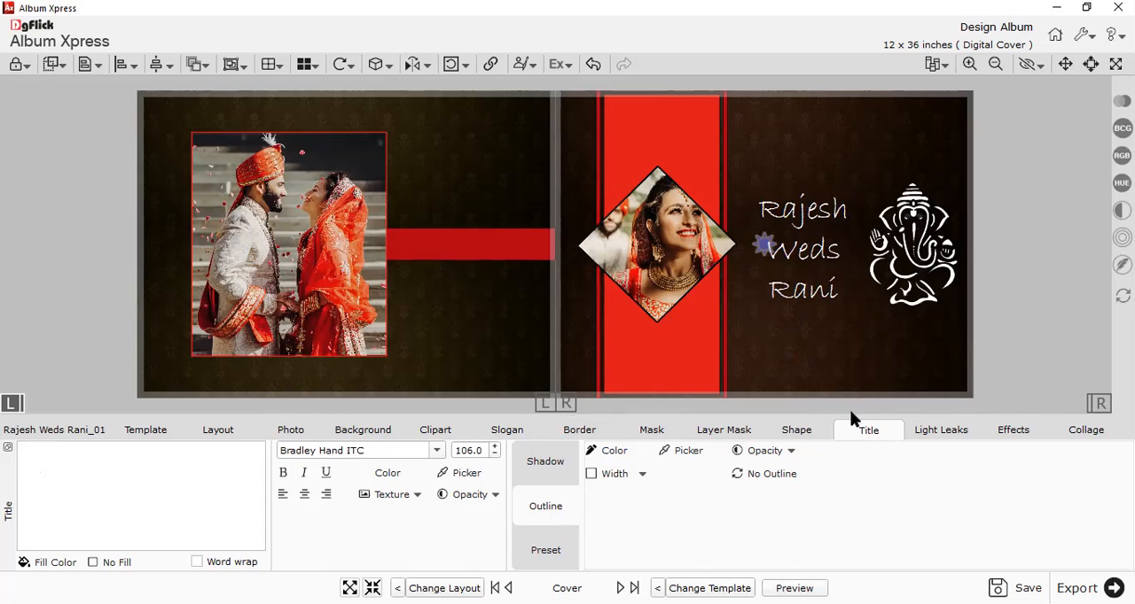
{"action": "left_click", "coordinate": [794, 277]}
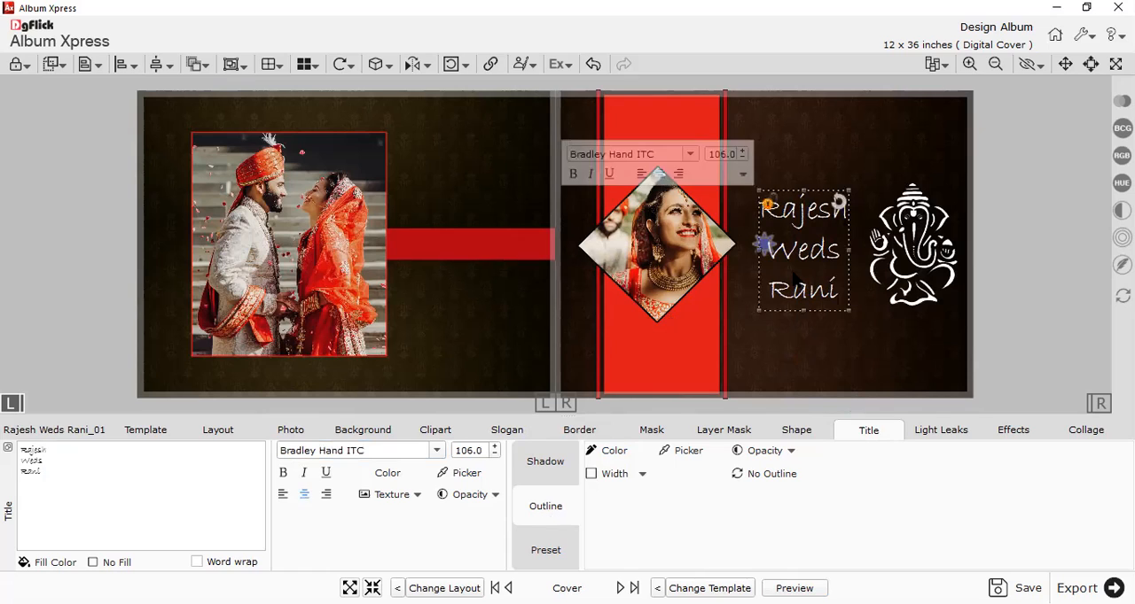
{"action": "left_click", "coordinate": [793, 356]}
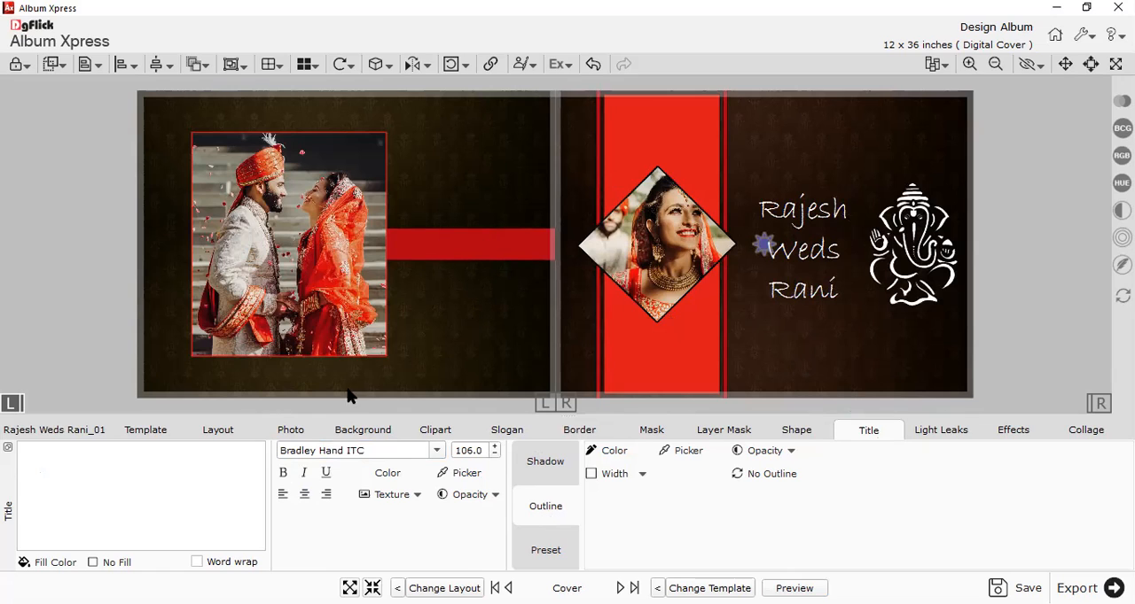
Add a two-line credit reading "By" and the creator's name, and place it at the back cover's lower right below the red band.
{"action": "left_click", "coordinate": [136, 508]}
{"action": "type", "text": "By"}
{"action": "key", "text": "Return"}
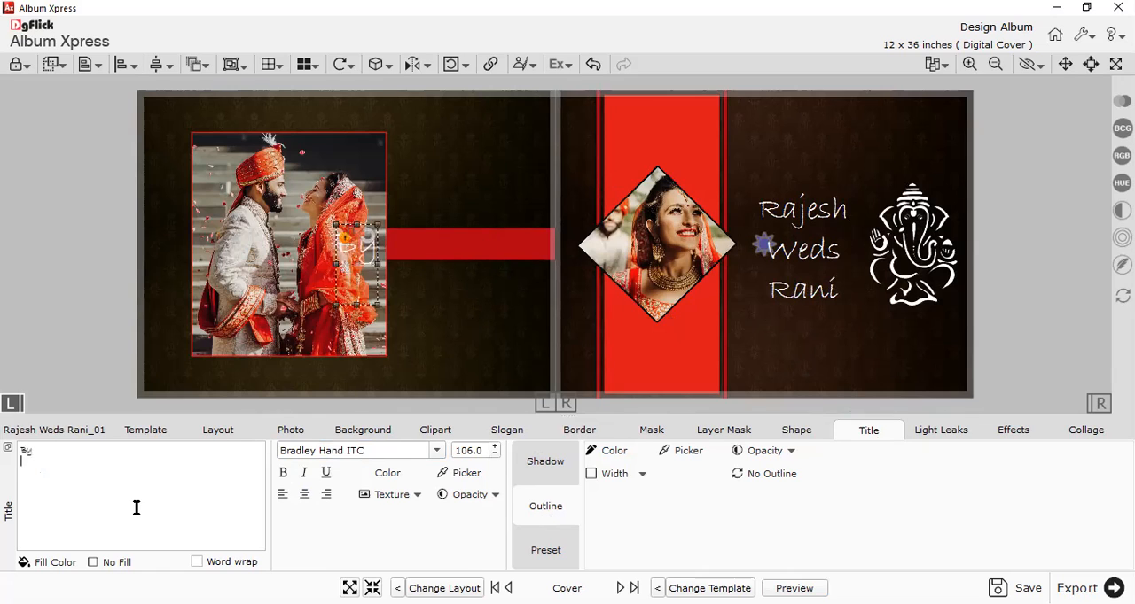
{"action": "type", "text": "Venu"}
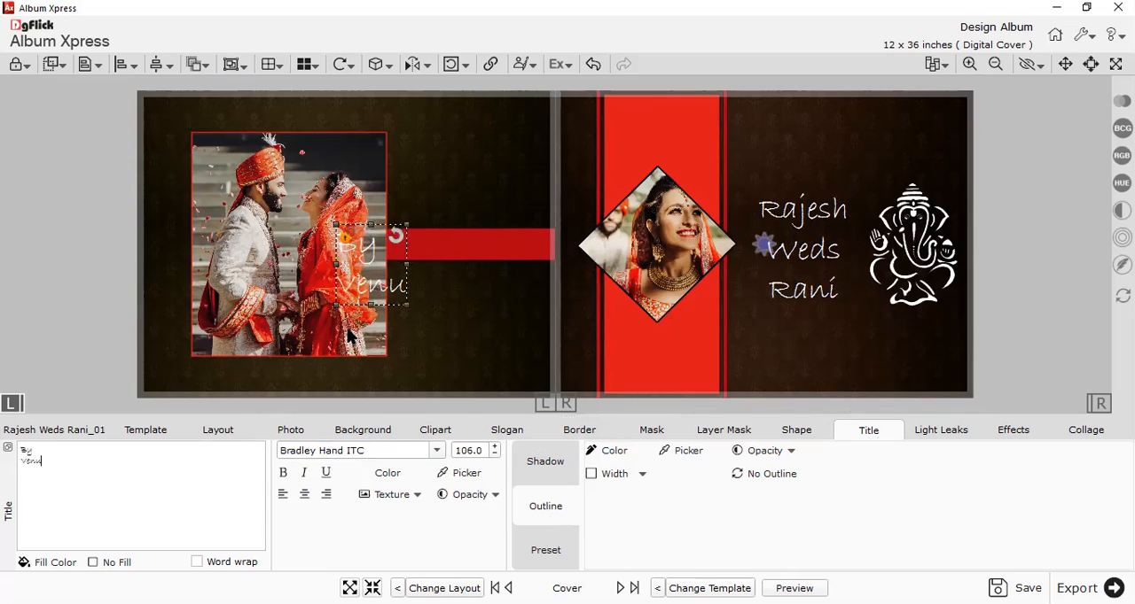
{"action": "left_click_drag", "start_coordinate": [393, 283], "coordinate": [511, 359]}
{"action": "left_click", "coordinate": [526, 360]}
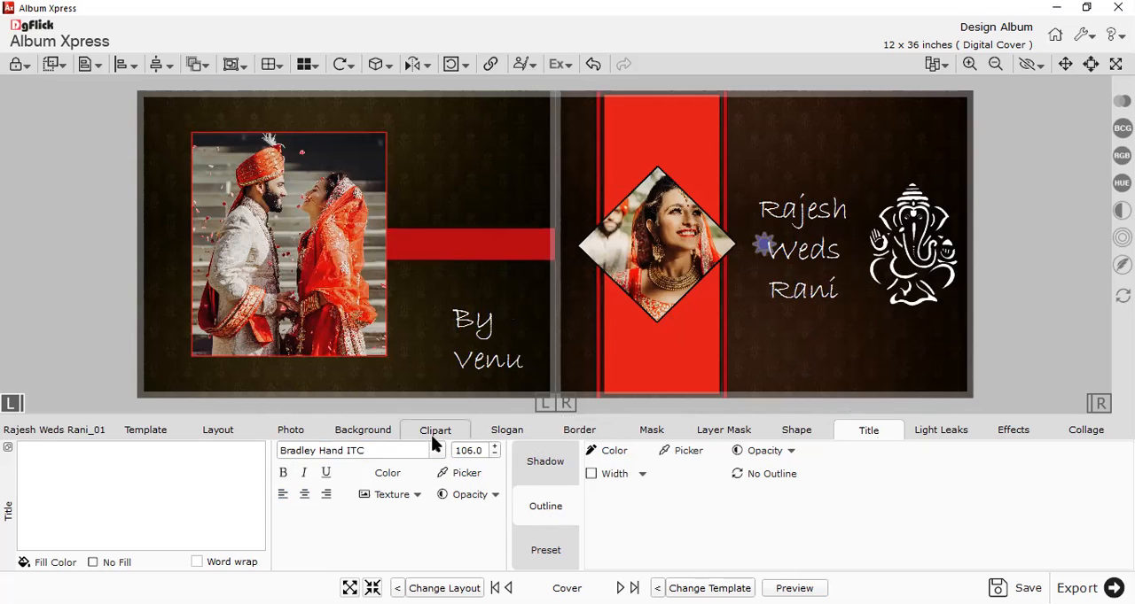
Add the black and teal diamond clipart to the back cover and place it just left of the credit text.
{"action": "left_click", "coordinate": [291, 430]}
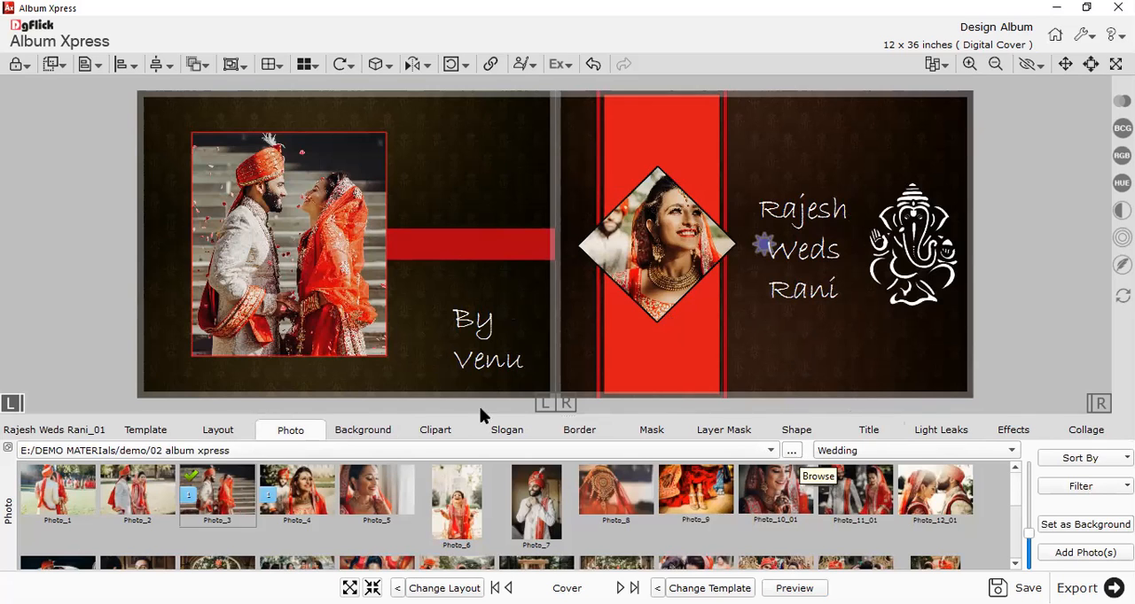
{"action": "left_click", "coordinate": [434, 430]}
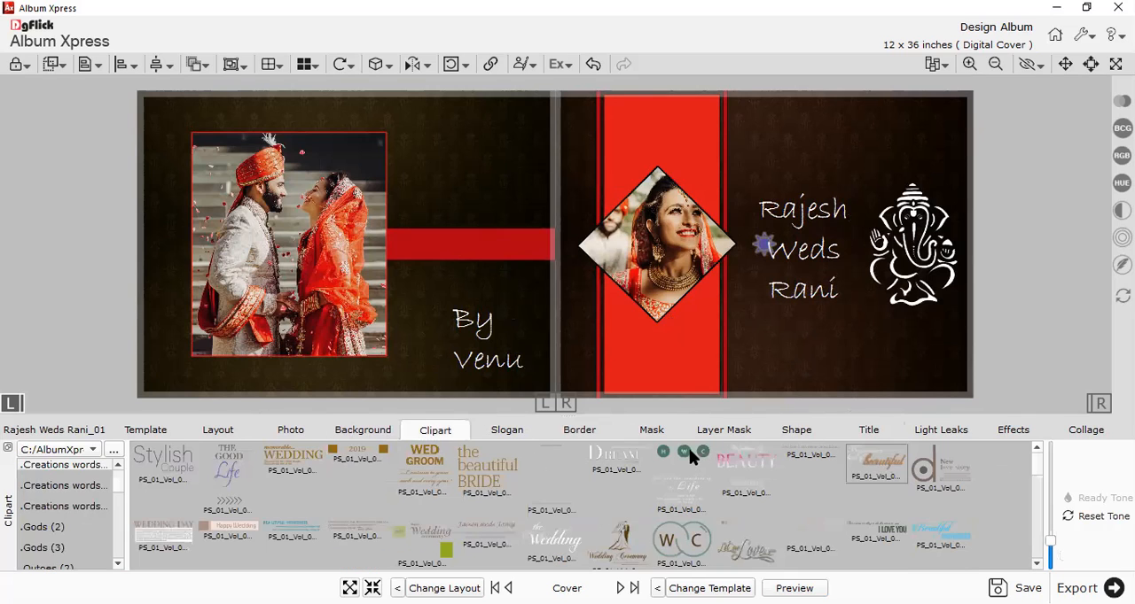
{"action": "scroll", "coordinate": [674, 462], "scroll_direction": "down", "scroll_amount": 3}
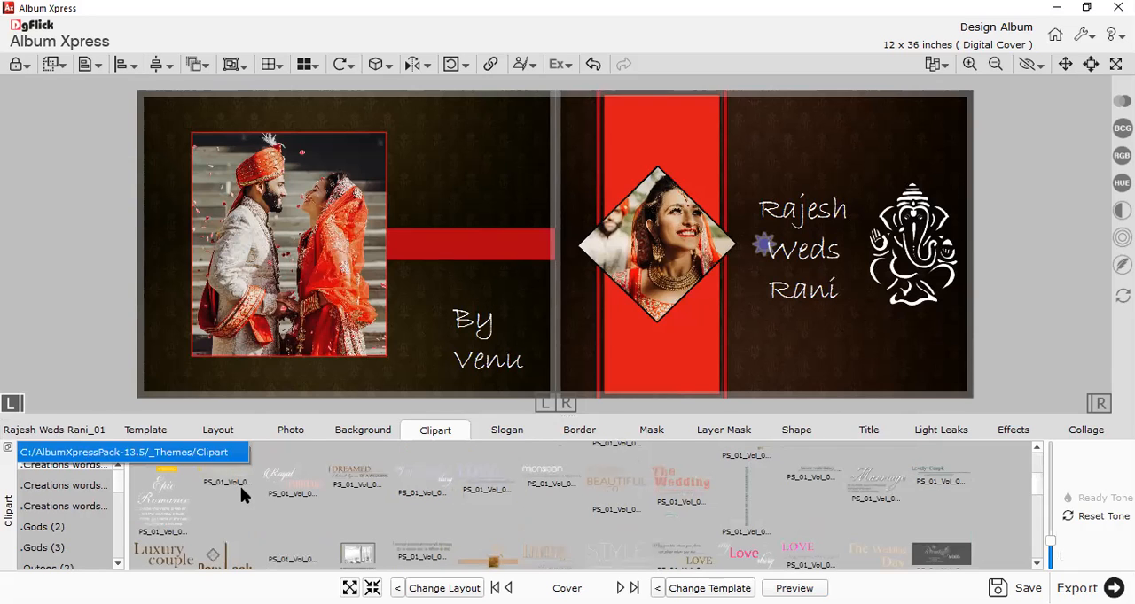
{"action": "scroll", "coordinate": [405, 544], "scroll_direction": "down", "scroll_amount": 2}
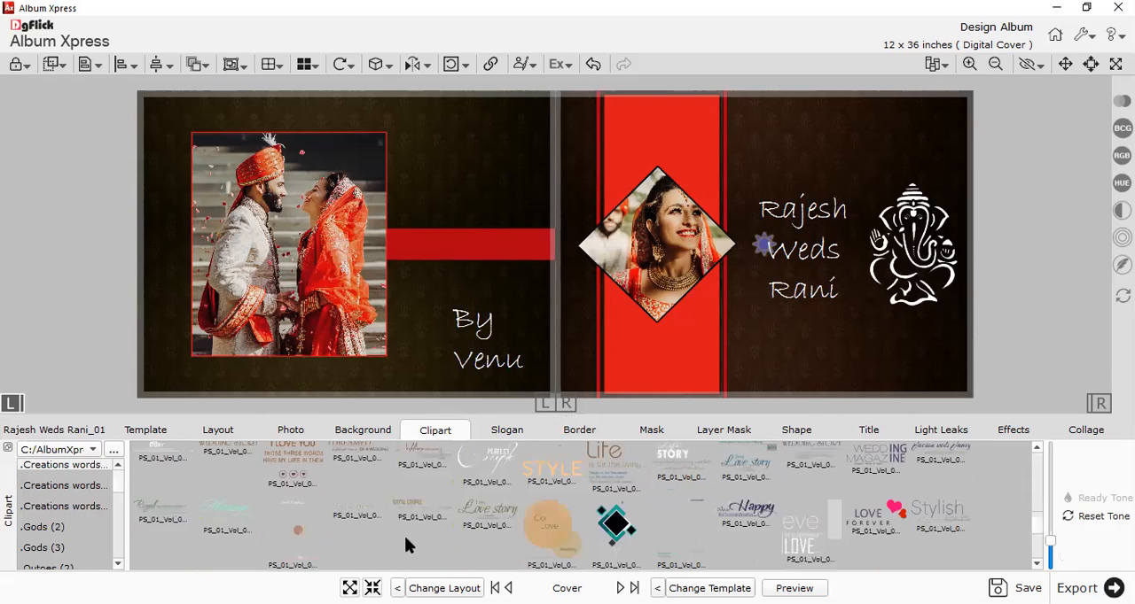
{"action": "double_click", "coordinate": [617, 535]}
{"action": "left_click_drag", "start_coordinate": [365, 247], "coordinate": [498, 363]}
{"action": "left_click_drag", "start_coordinate": [427, 341], "coordinate": [447, 346]}
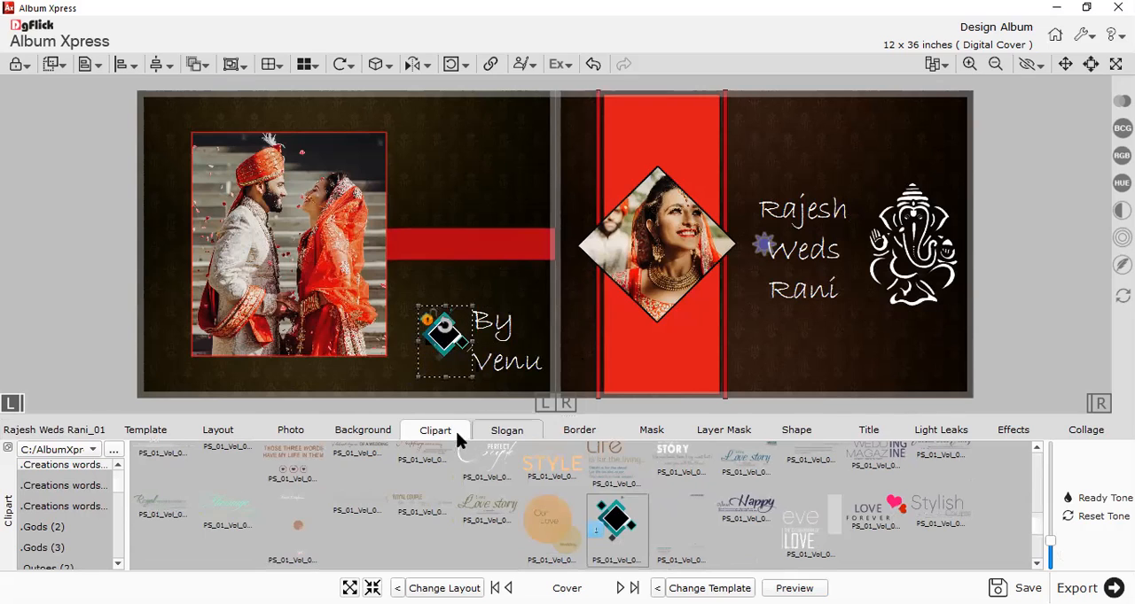
Nudge the diamond clipart slightly left and shift the credit text closer to it and slightly lower.
{"action": "scroll", "coordinate": [467, 463], "scroll_direction": "up", "scroll_amount": 1}
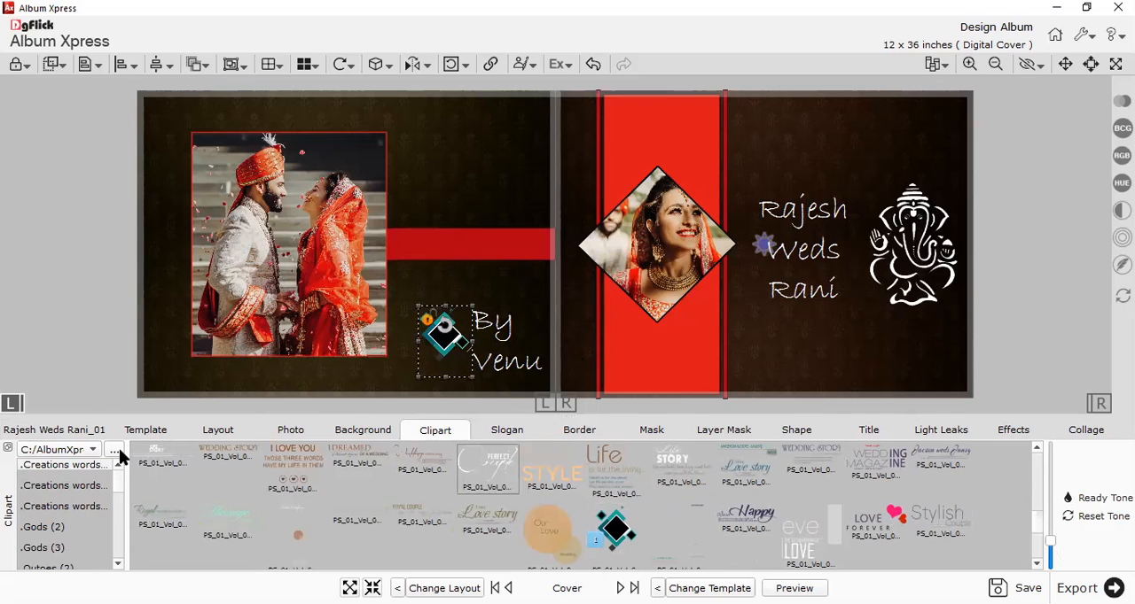
{"action": "left_click", "coordinate": [385, 371]}
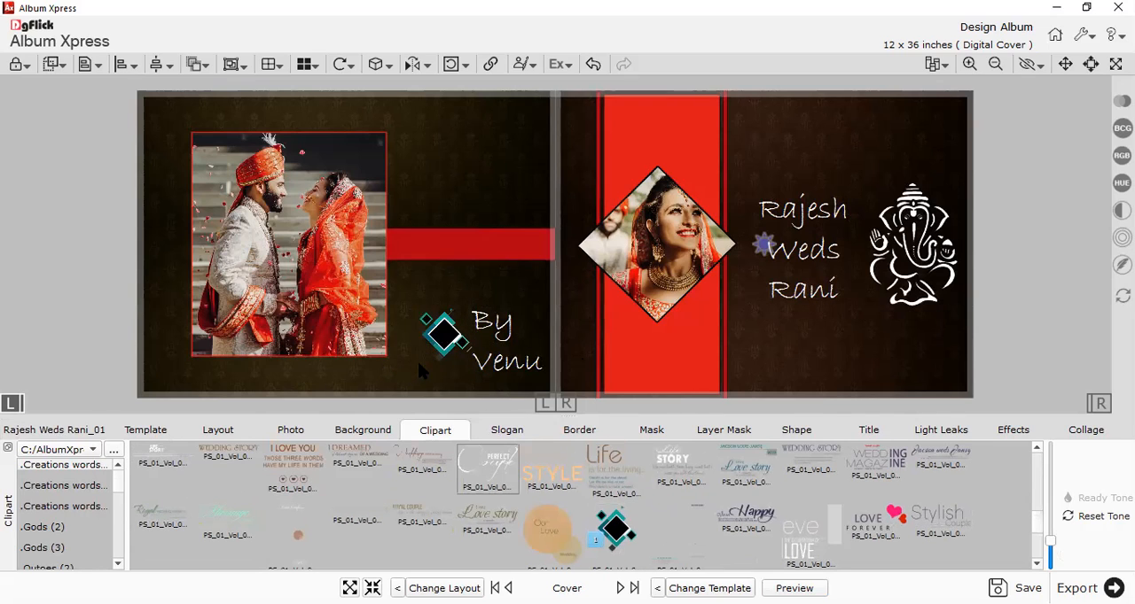
{"action": "left_click_drag", "start_coordinate": [430, 350], "coordinate": [422, 354]}
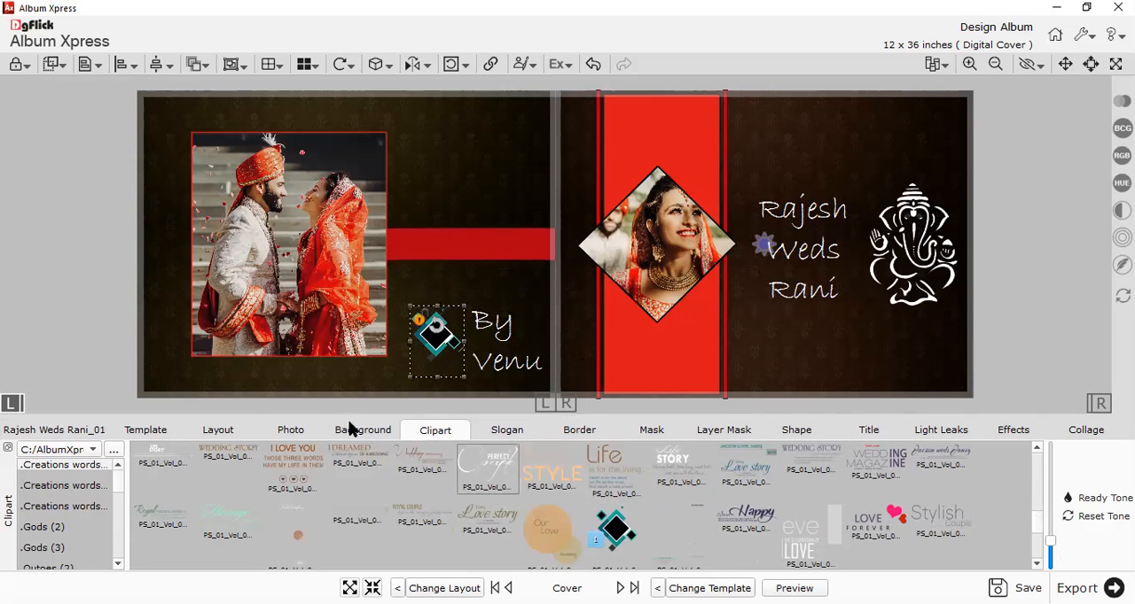
{"action": "left_click", "coordinate": [302, 430]}
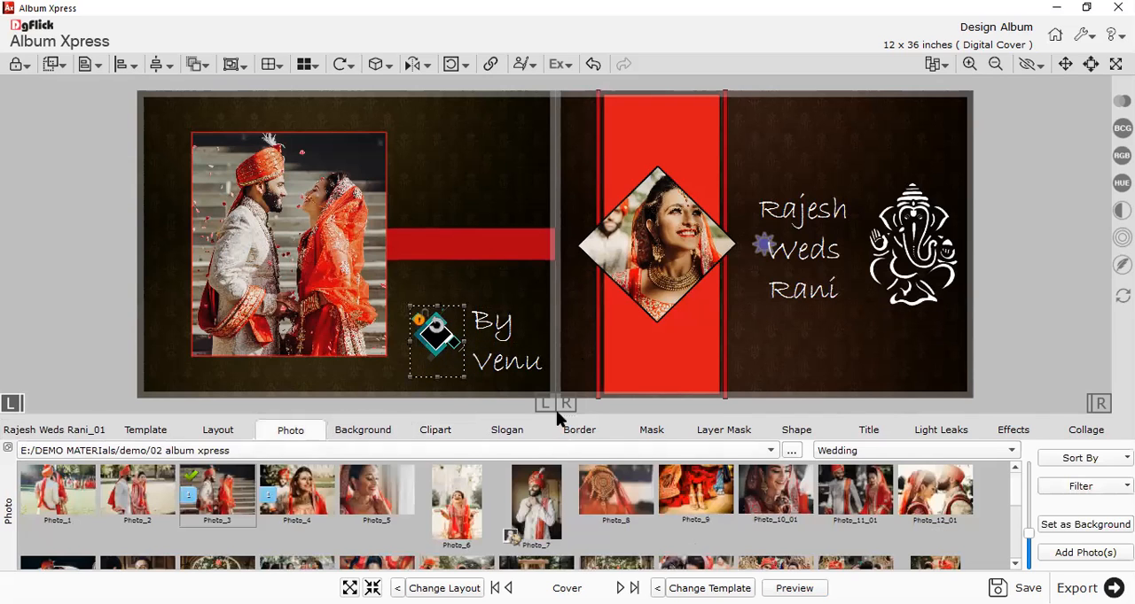
{"action": "left_click", "coordinate": [521, 374]}
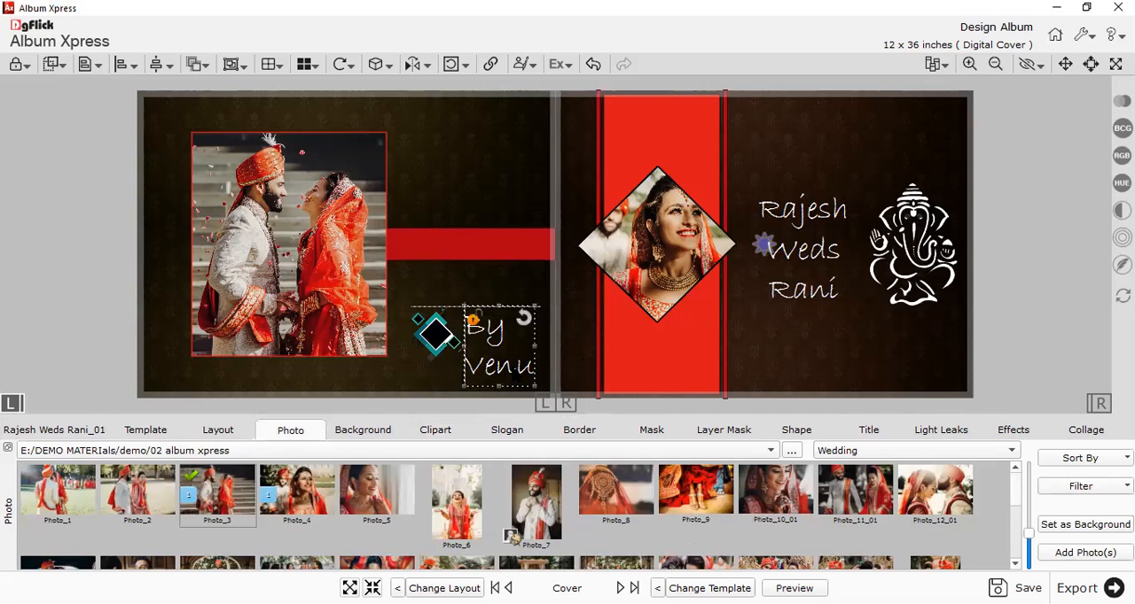
Preview the finished front and back covers and return to editing the cover spread.
{"action": "left_click", "coordinate": [393, 387]}
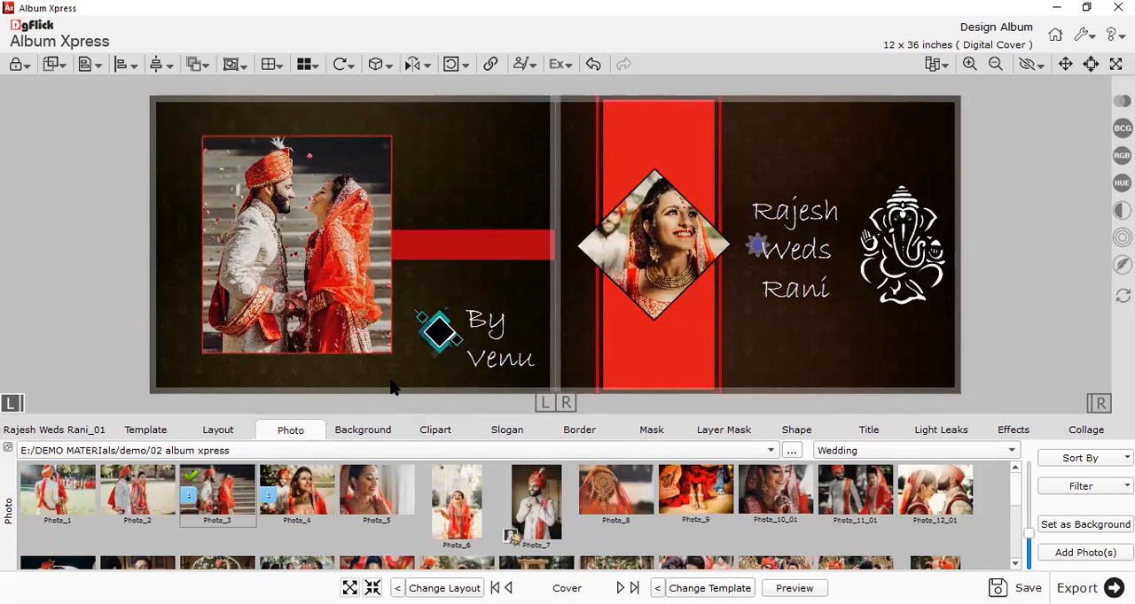
{"action": "left_click", "coordinate": [26, 431]}
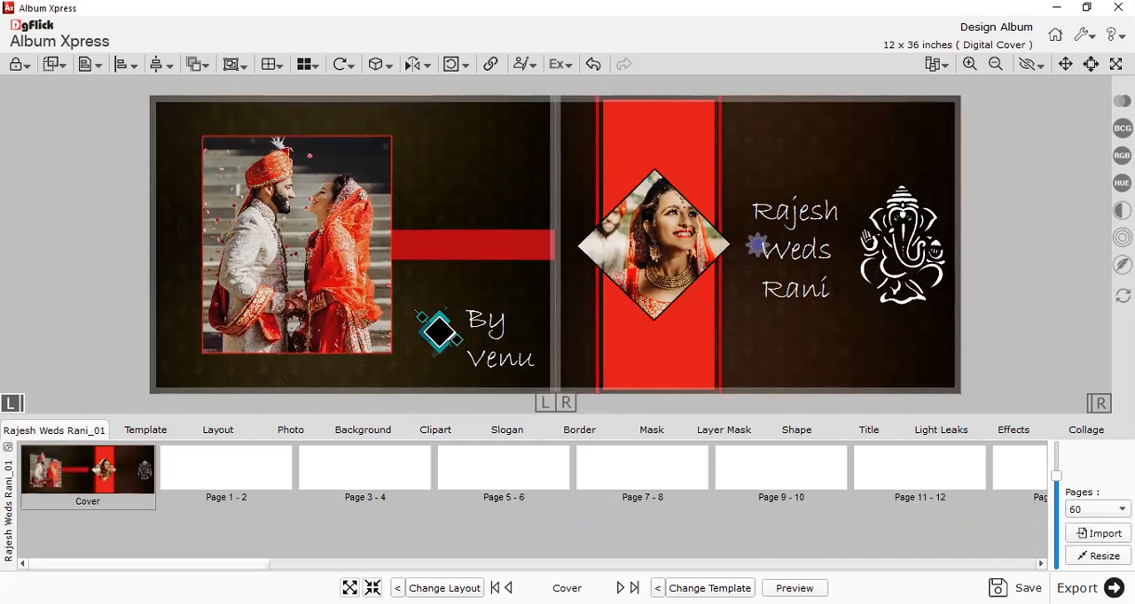
{"action": "left_click", "coordinate": [794, 589]}
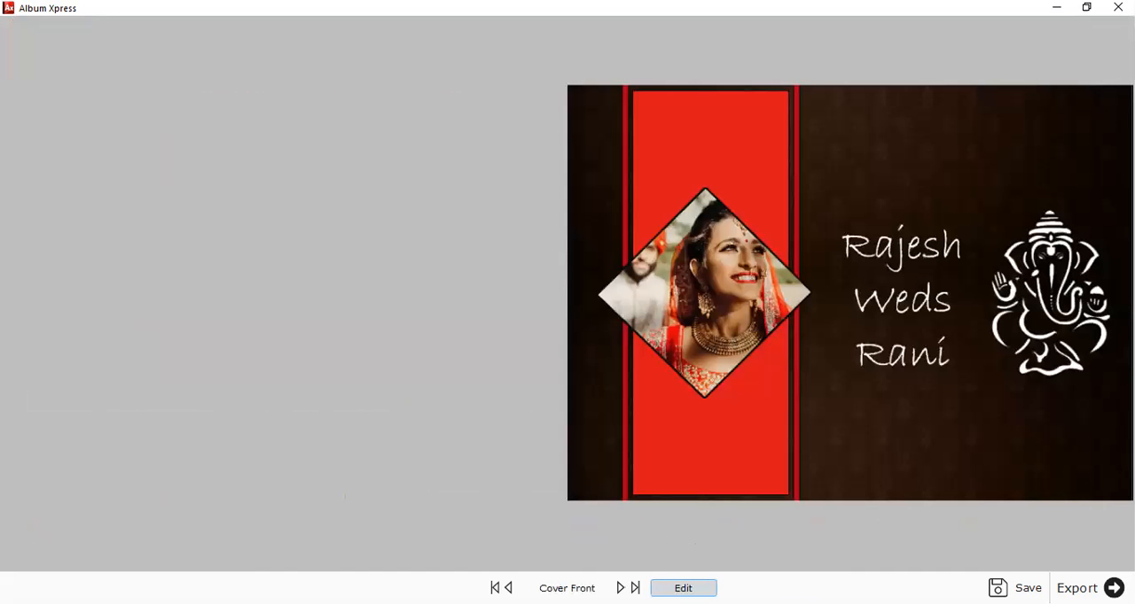
{"action": "left_click", "coordinate": [635, 587]}
{"action": "left_click", "coordinate": [680, 588]}
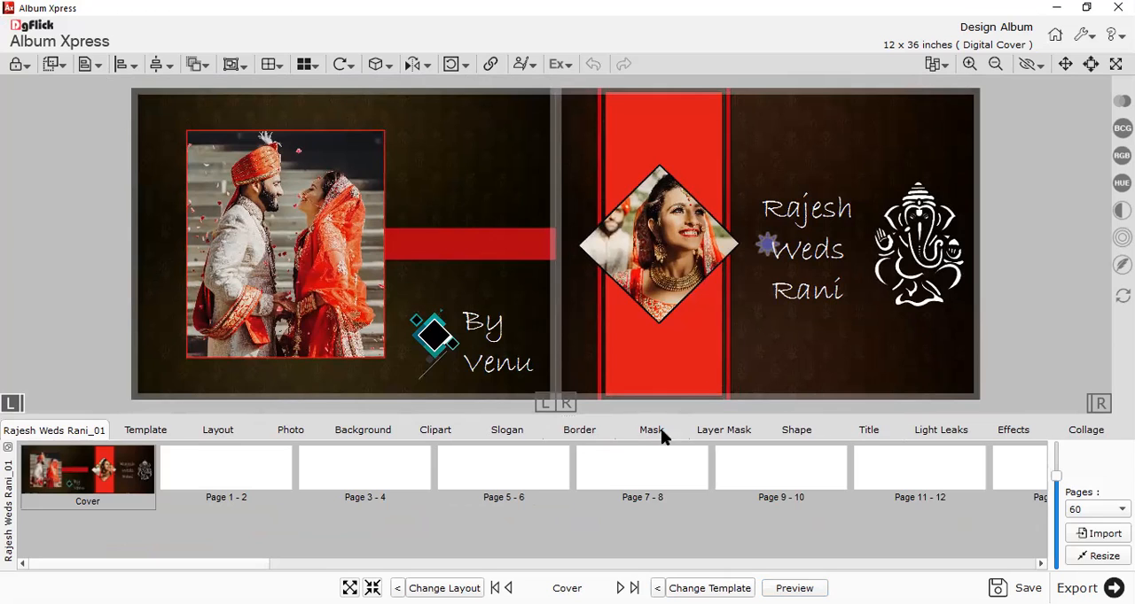
Open the blank Page 1 - 2 spread from the album's page overview and enlarge its work area.
{"action": "left_click", "coordinate": [433, 432]}
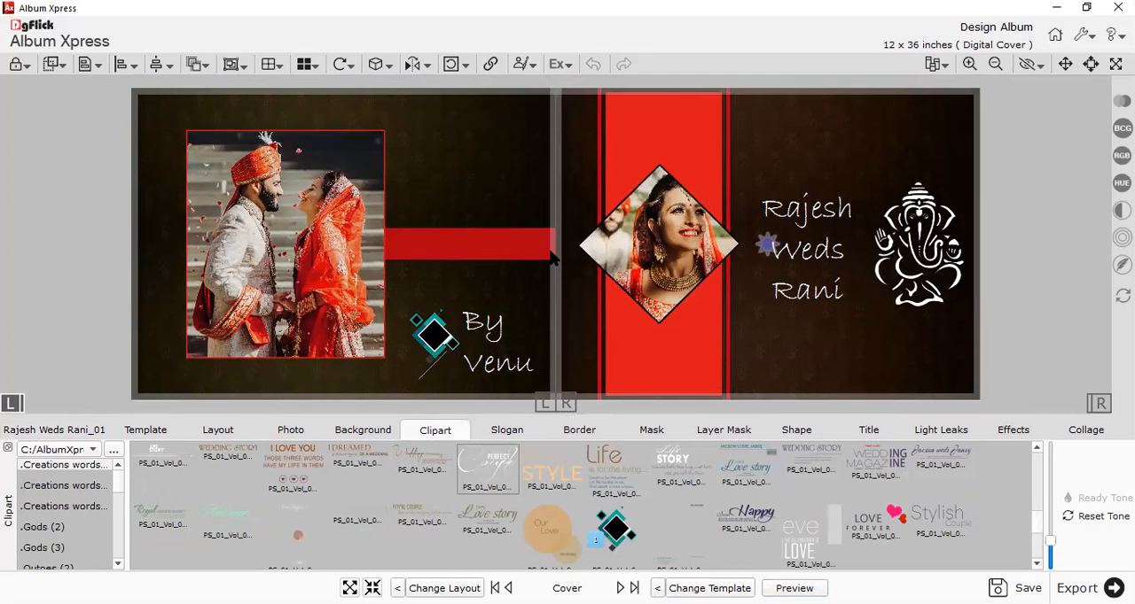
{"action": "left_click", "coordinate": [58, 434]}
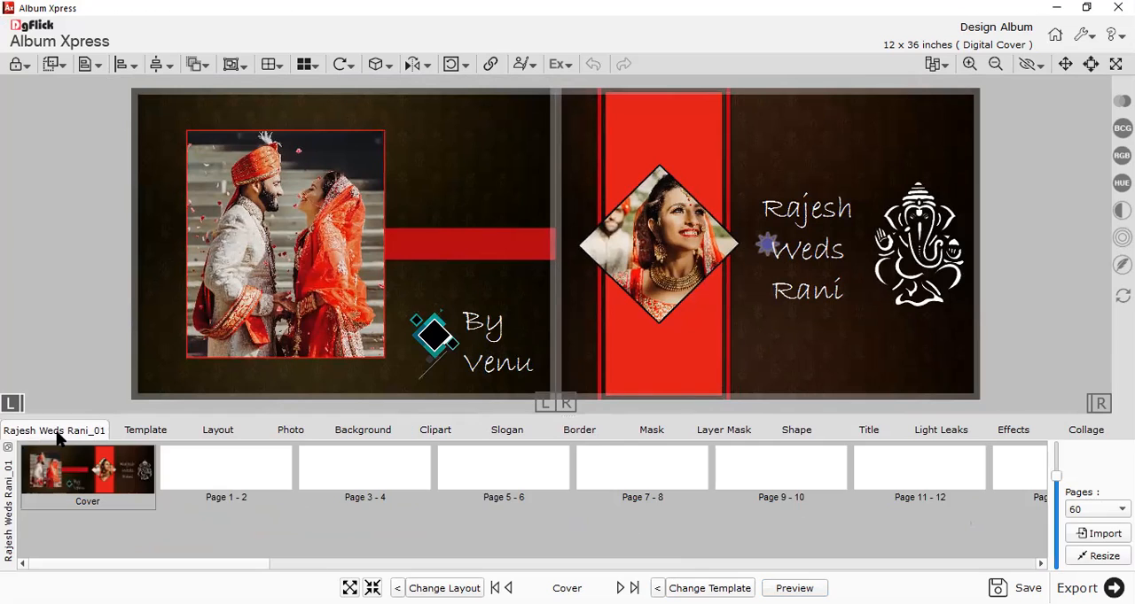
{"action": "mouse_move", "coordinate": [252, 483]}
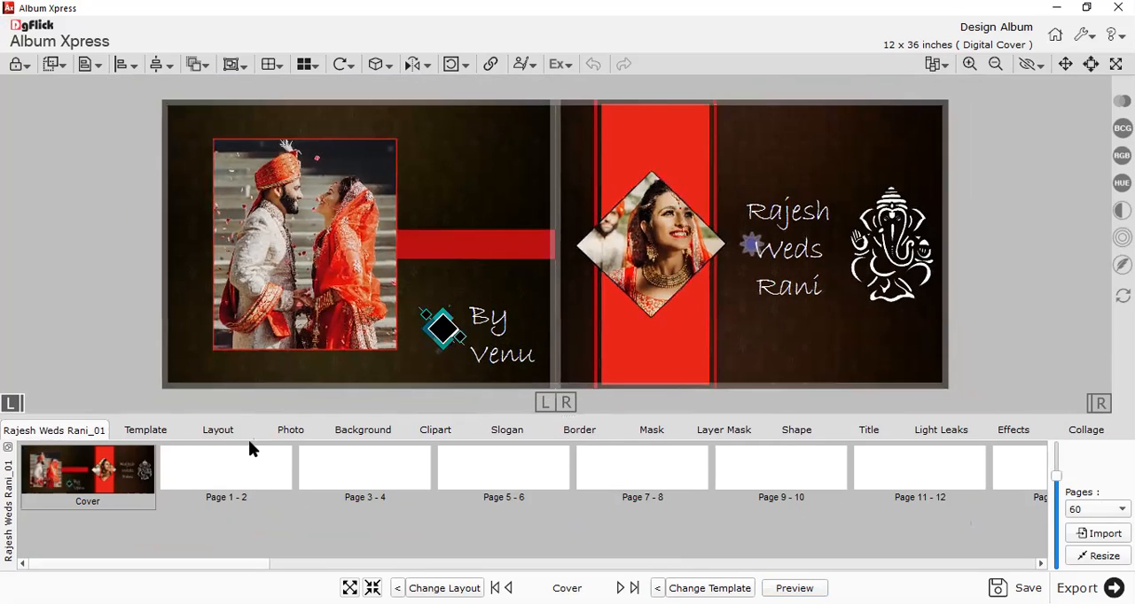
{"action": "left_click", "coordinate": [249, 453]}
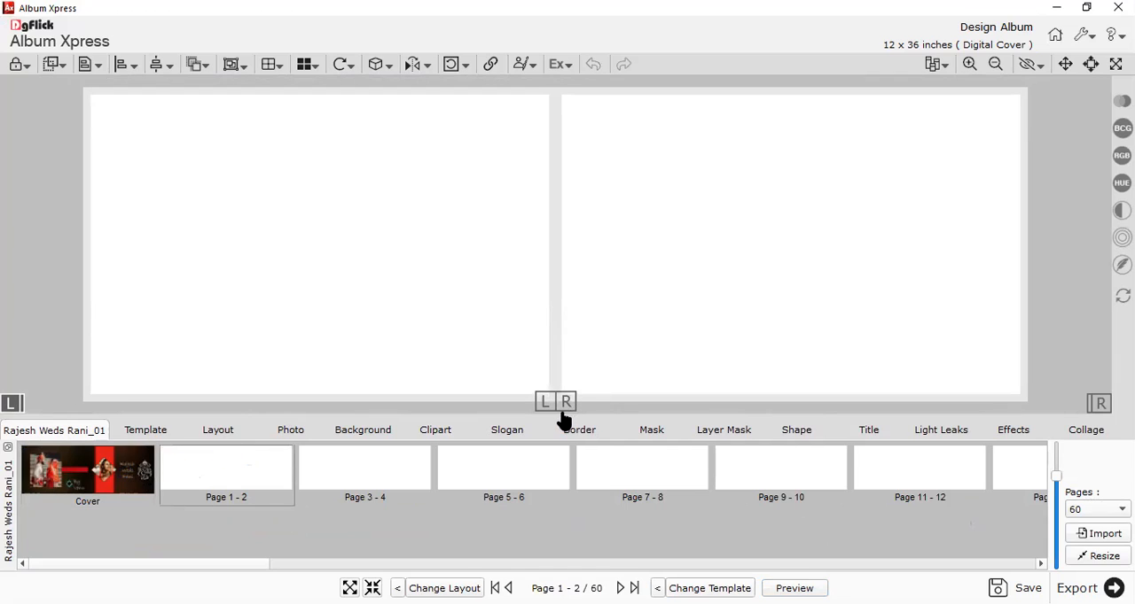
{"action": "left_click_drag", "start_coordinate": [565, 413], "coordinate": [567, 456]}
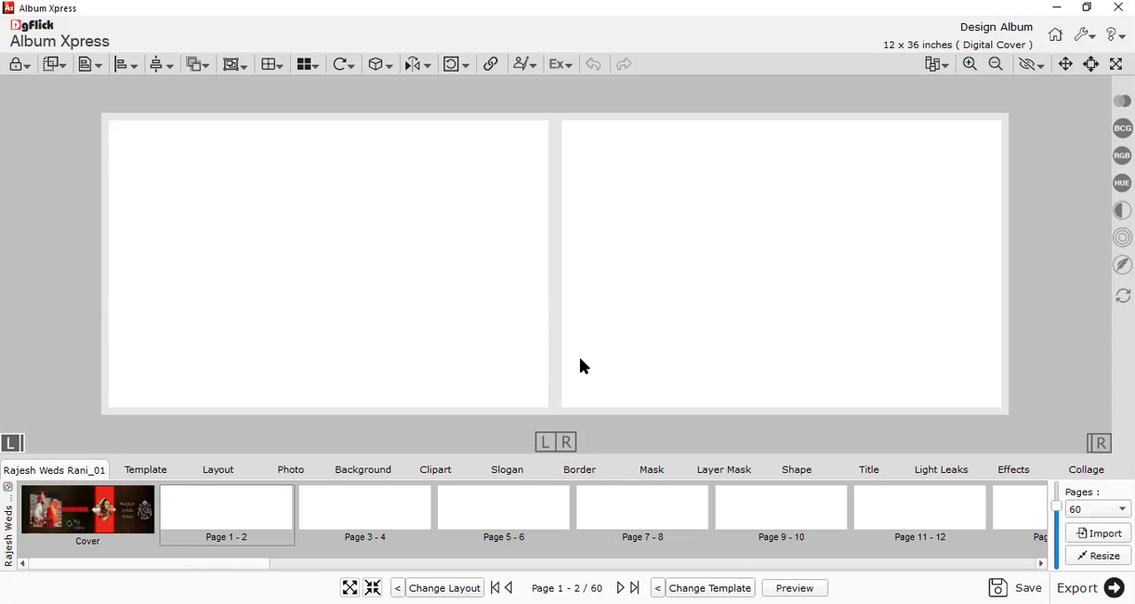
{"action": "scroll", "coordinate": [557, 305], "scroll_direction": "up", "scroll_amount": 3}
{"action": "scroll", "coordinate": [558, 305], "scroll_direction": "down", "scroll_amount": 2}
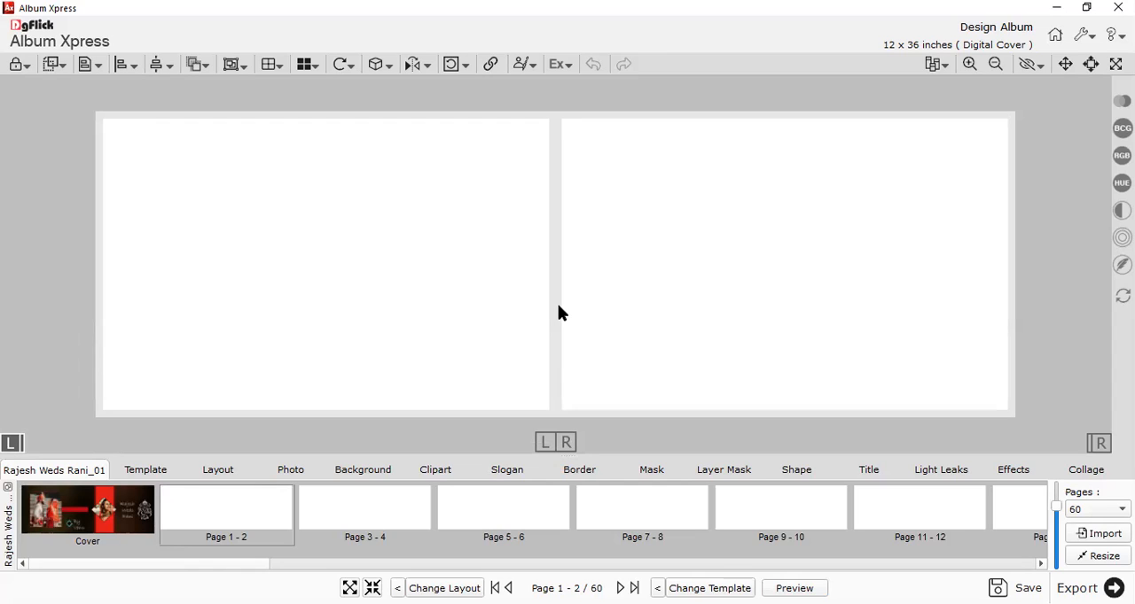
{"action": "scroll", "coordinate": [284, 304], "scroll_direction": "down", "scroll_amount": 1}
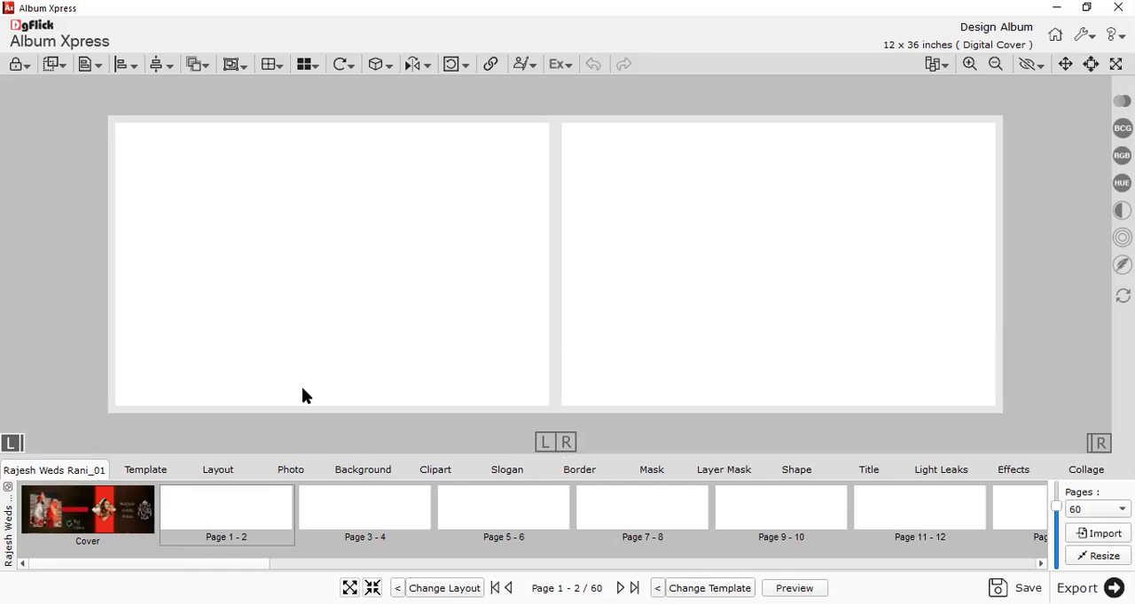
Show the wedding photos with larger thumbnails, check the sorting choices without changing them, and select Photo_1.
{"action": "left_click", "coordinate": [288, 475]}
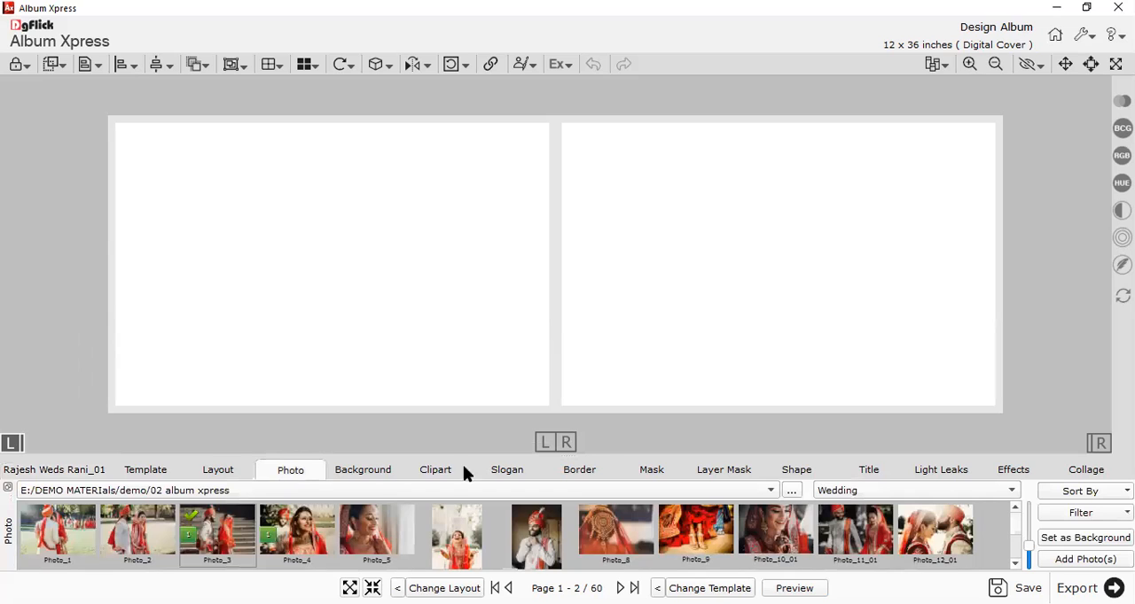
{"action": "left_click_drag", "start_coordinate": [582, 457], "coordinate": [577, 306]}
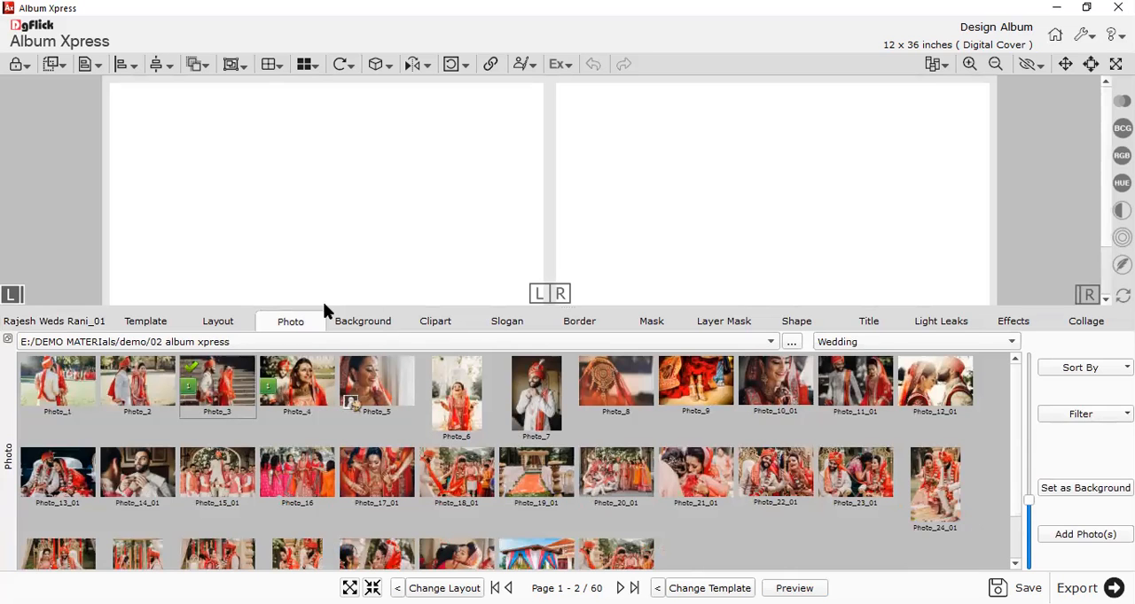
{"action": "left_click_drag", "start_coordinate": [1031, 502], "coordinate": [1020, 395]}
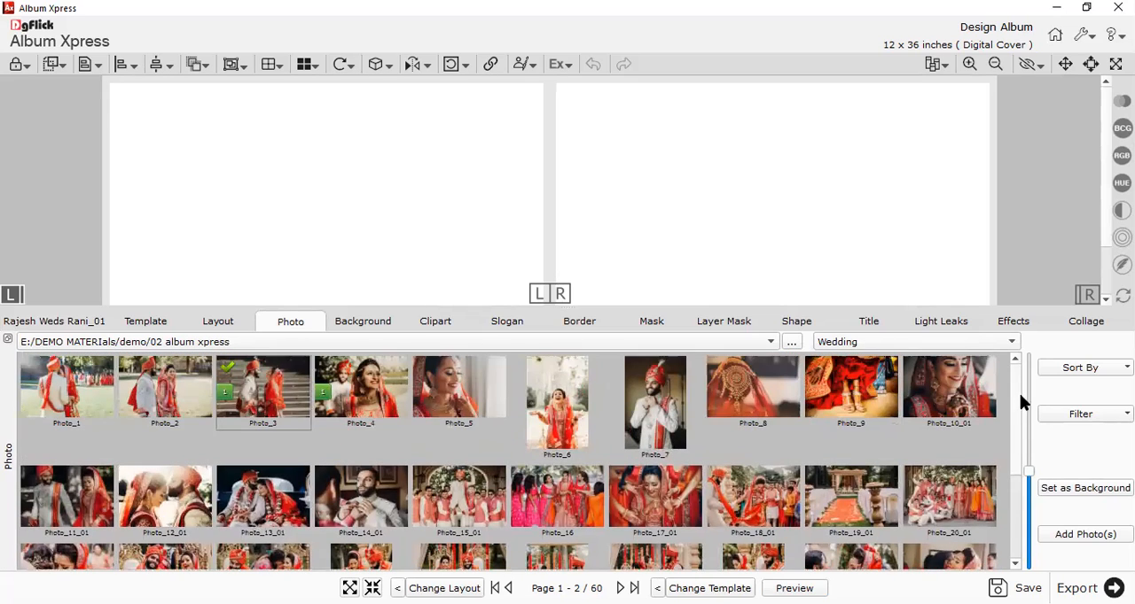
{"action": "left_click", "coordinate": [1080, 367]}
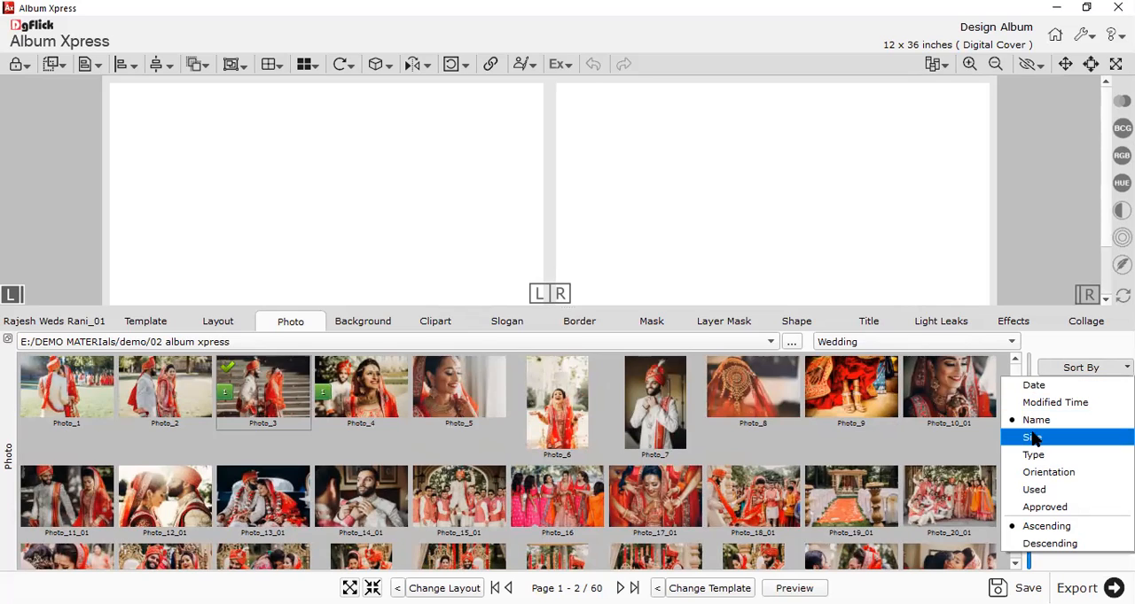
{"action": "left_click", "coordinate": [104, 402]}
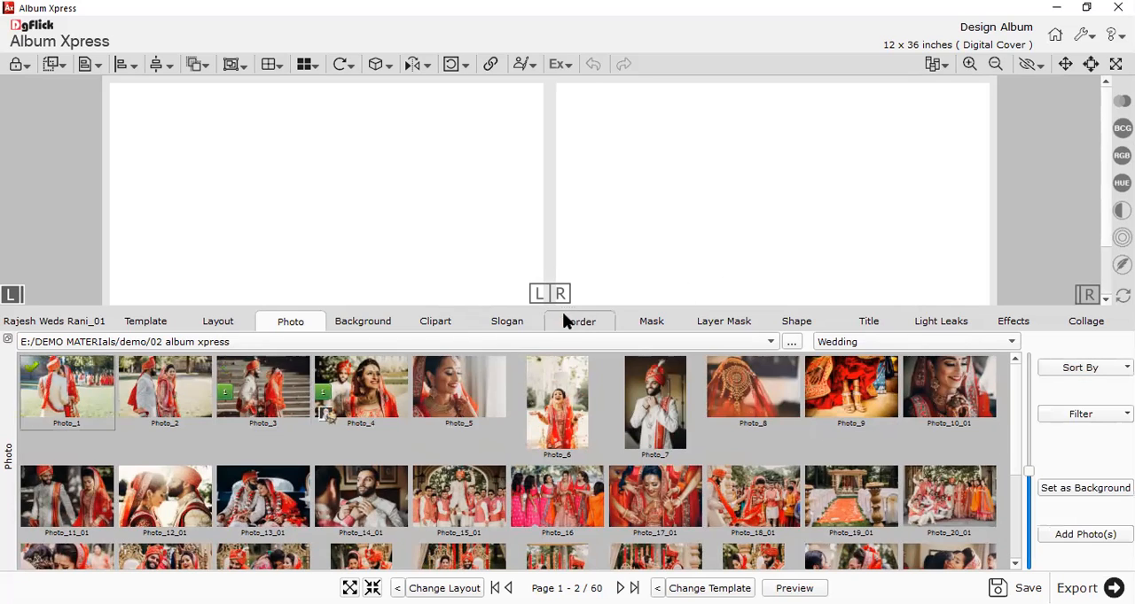
{"action": "left_click_drag", "start_coordinate": [562, 309], "coordinate": [559, 492]}
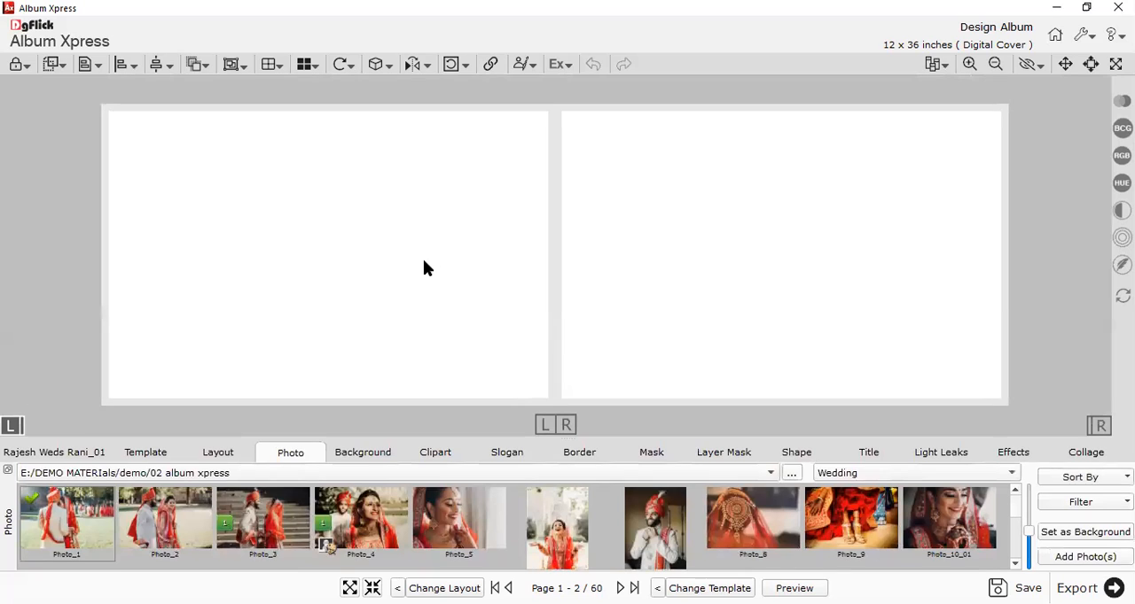
Add Photo_1 through Photo_5 to the Page 1 - 2 spread one at a time, scattered across both pages.
{"action": "double_click", "coordinate": [62, 514]}
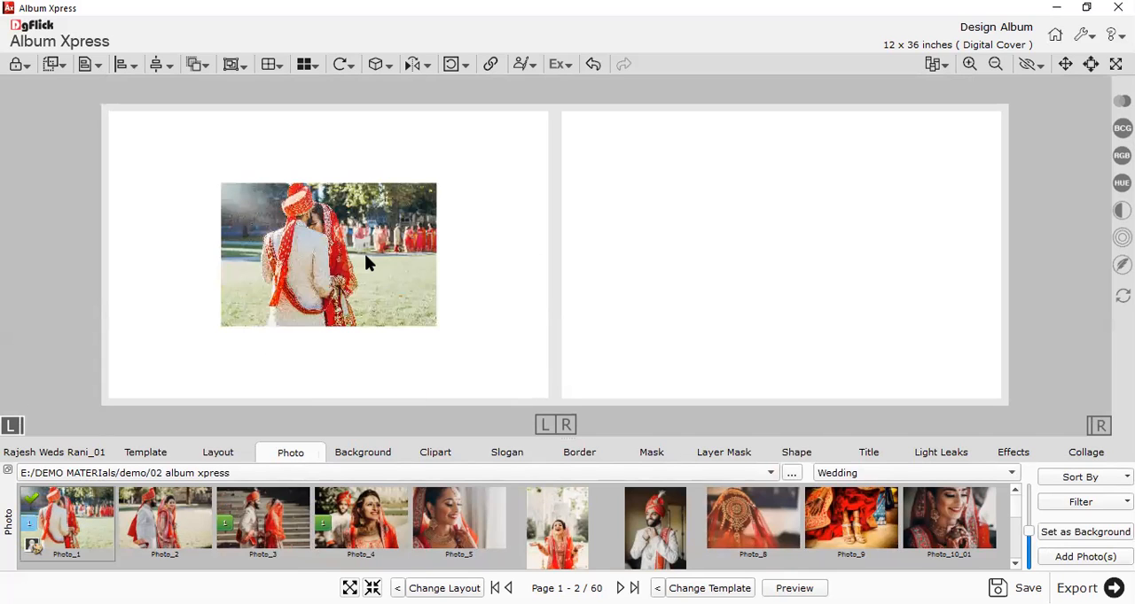
{"action": "left_click", "coordinate": [564, 427]}
{"action": "double_click", "coordinate": [167, 520]}
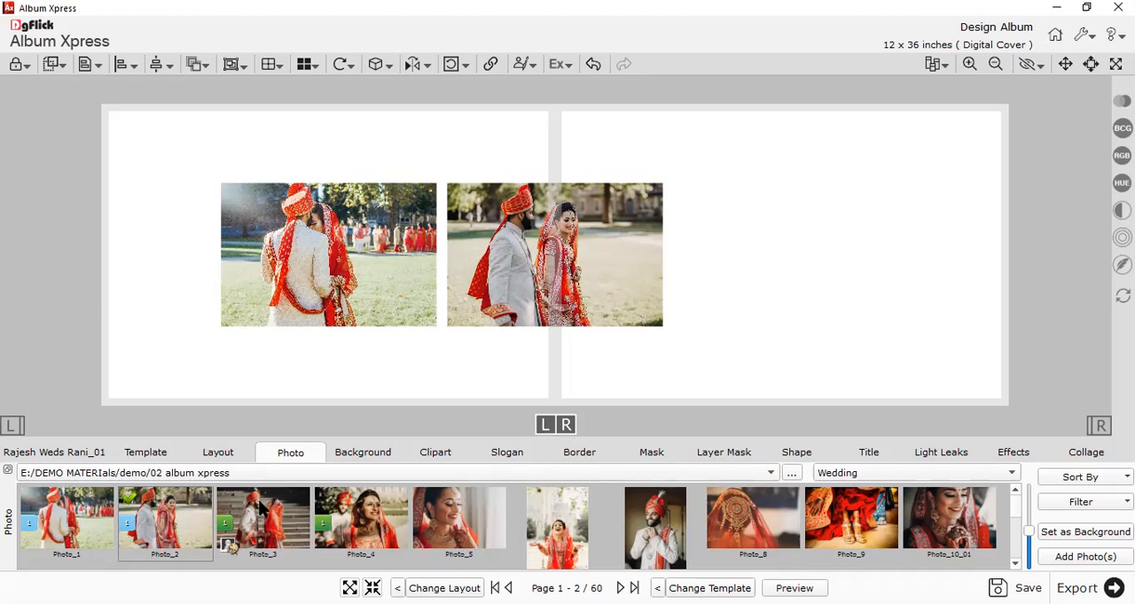
{"action": "left_click_drag", "start_coordinate": [266, 517], "coordinate": [741, 289]}
{"action": "left_click_drag", "start_coordinate": [365, 530], "coordinate": [183, 349]}
{"action": "left_click_drag", "start_coordinate": [458, 521], "coordinate": [456, 381]}
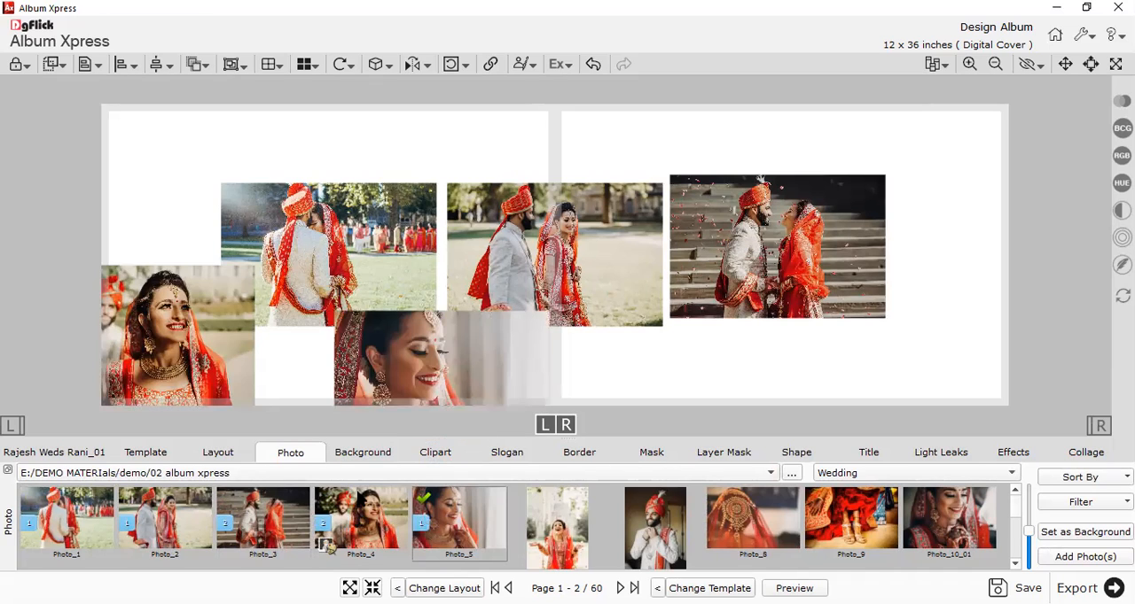
Pile the added photos together on the left page and delete all of them from the spread.
{"action": "left_click_drag", "start_coordinate": [843, 274], "coordinate": [373, 266]}
{"action": "left_click_drag", "start_coordinate": [562, 276], "coordinate": [296, 255]}
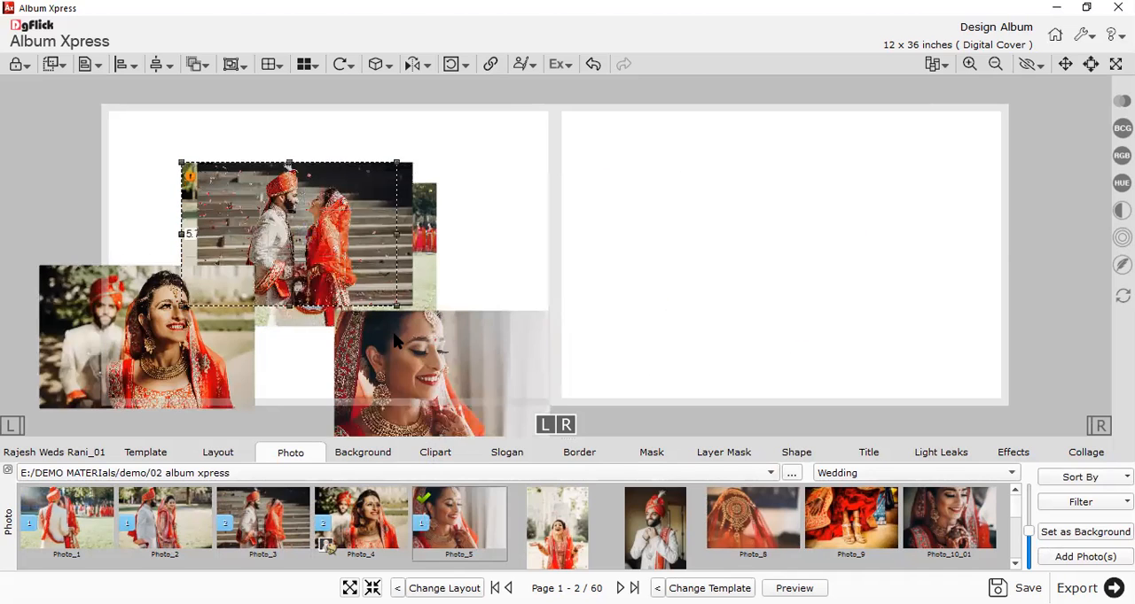
{"action": "left_click_drag", "start_coordinate": [394, 333], "coordinate": [262, 210]}
{"action": "left_click_drag", "start_coordinate": [171, 346], "coordinate": [199, 242]}
{"action": "left_click_drag", "start_coordinate": [374, 282], "coordinate": [316, 242]}
{"action": "left_click", "coordinate": [511, 242]}
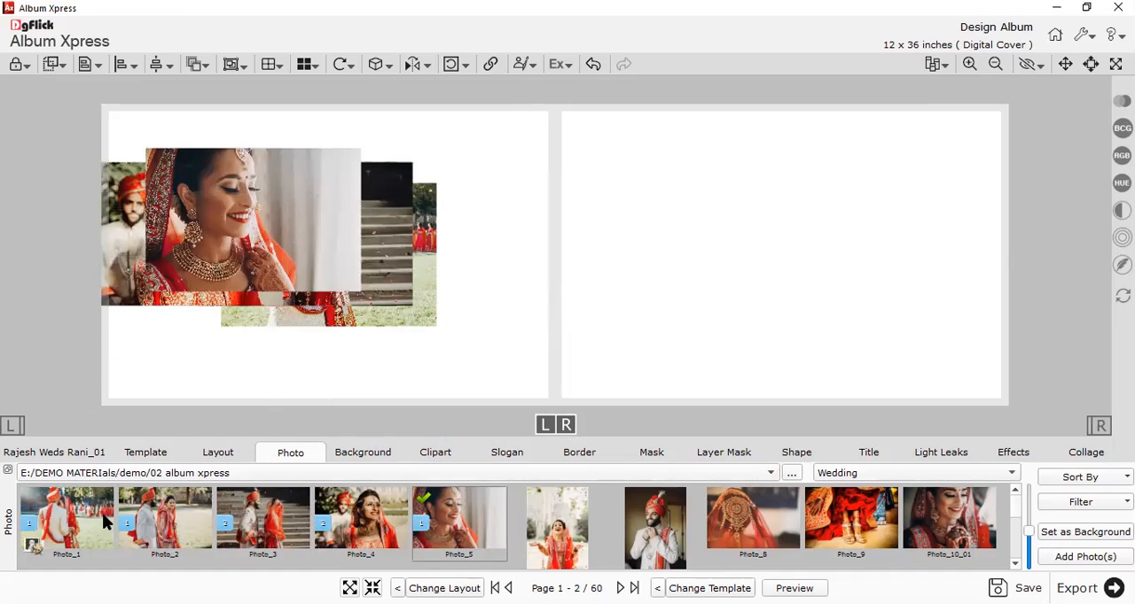
{"action": "key", "text": "ctrl+a"}
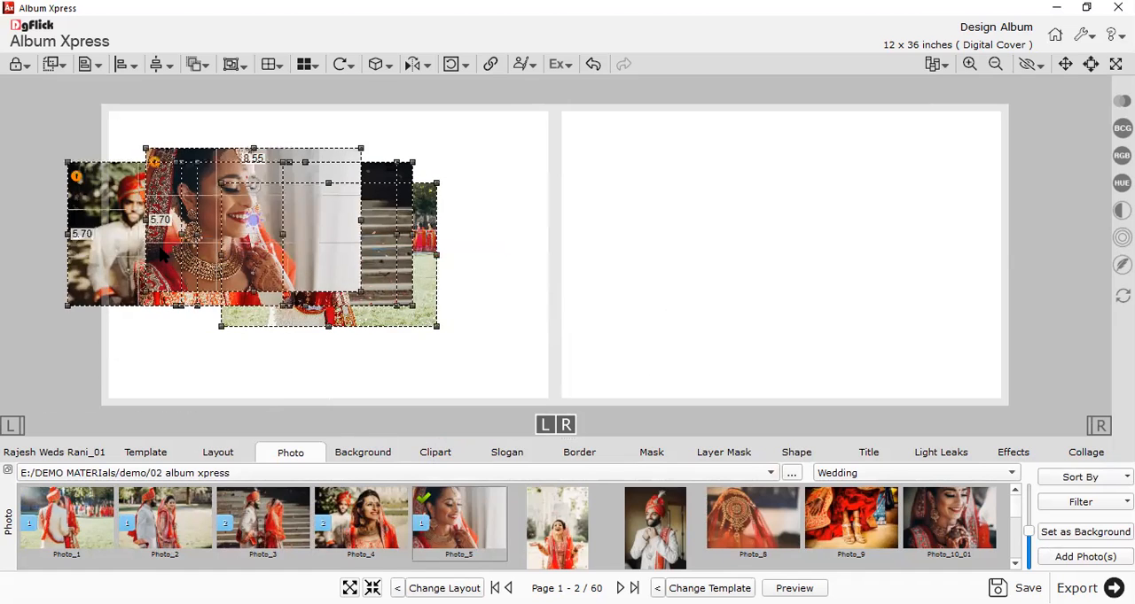
{"action": "key", "text": "Delete"}
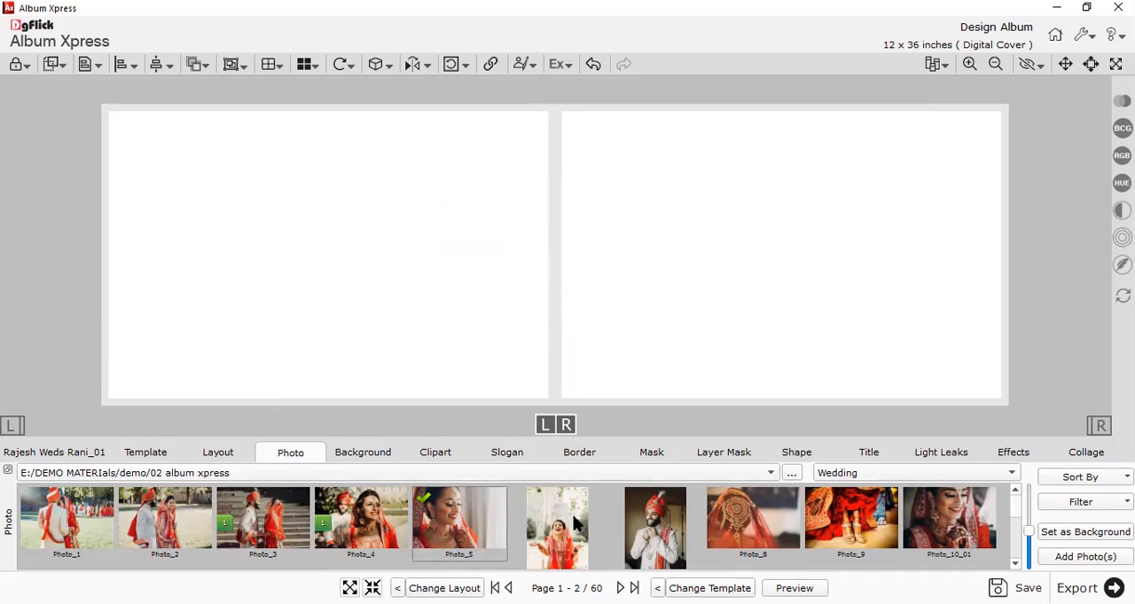
Select Photo_1 through Photo_6 together and add them to the Page 1 - 2 spread in one go.
{"action": "left_click", "coordinate": [87, 511], "text": "ctrl"}
{"action": "left_click", "coordinate": [178, 512], "text": "ctrl"}
{"action": "left_click", "coordinate": [271, 512], "text": "ctrl"}
{"action": "left_click", "coordinate": [368, 511], "text": "ctrl"}
{"action": "left_click", "coordinate": [476, 512], "text": "ctrl"}
{"action": "left_click", "coordinate": [520, 517], "text": "ctrl"}
{"action": "left_click", "coordinate": [476, 526], "text": "ctrl"}
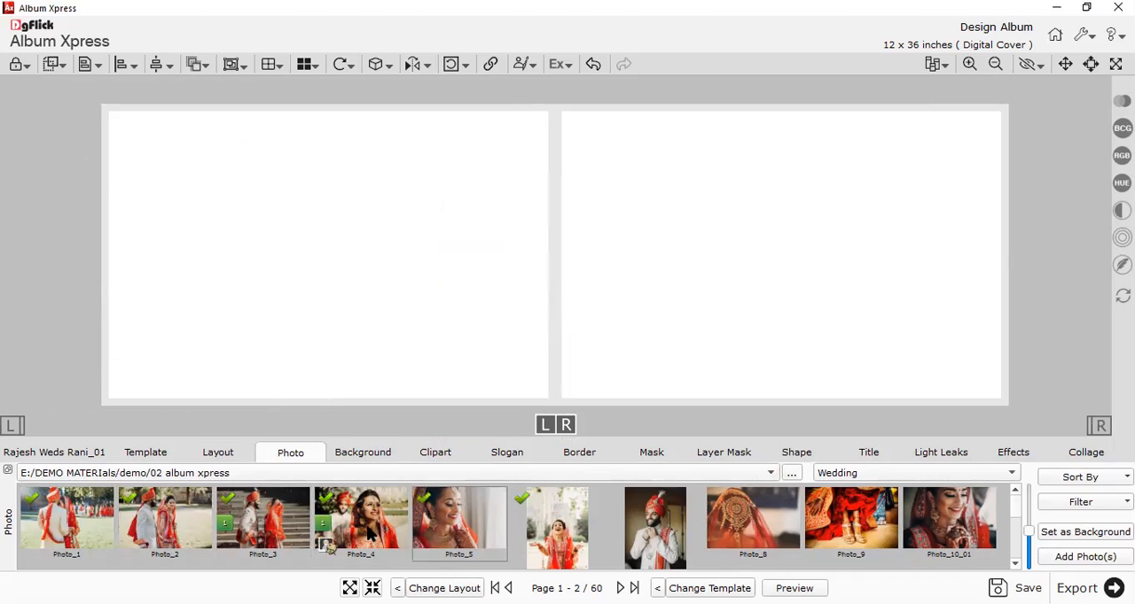
{"action": "left_click", "coordinate": [1061, 559]}
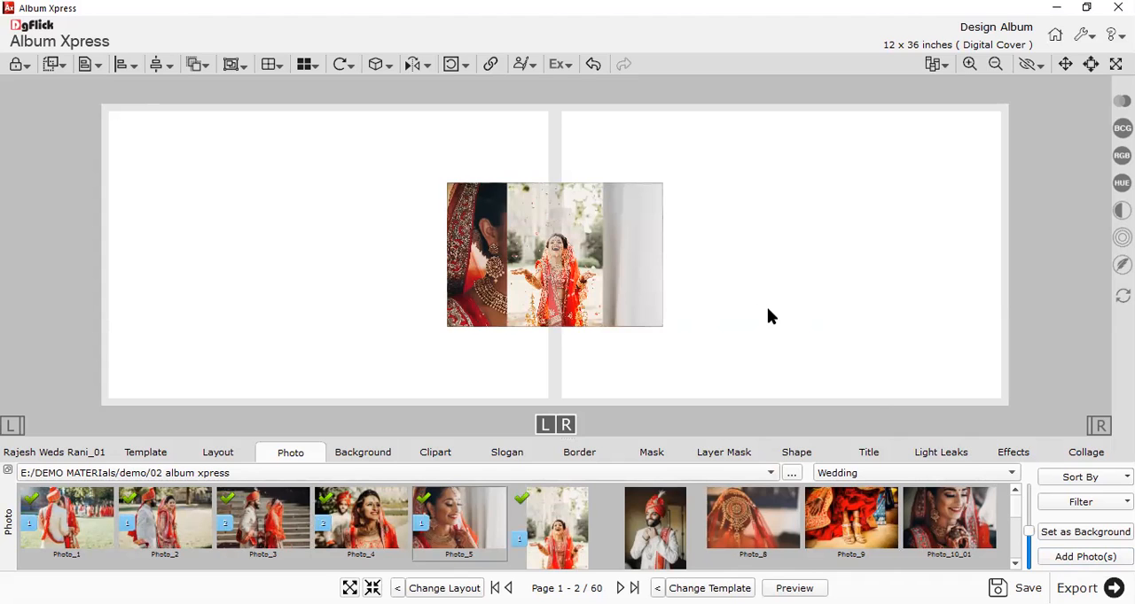
Unstack the top photos: Photo_6 to the left page, Photo_5 to the right page's outer edge, Photo_4 to the right page's lower inner area.
{"action": "scroll", "coordinate": [751, 253], "scroll_direction": "down", "scroll_amount": 1}
{"action": "scroll", "coordinate": [750, 251], "scroll_direction": "up", "scroll_amount": 2}
{"action": "scroll", "coordinate": [750, 253], "scroll_direction": "up", "scroll_amount": 2}
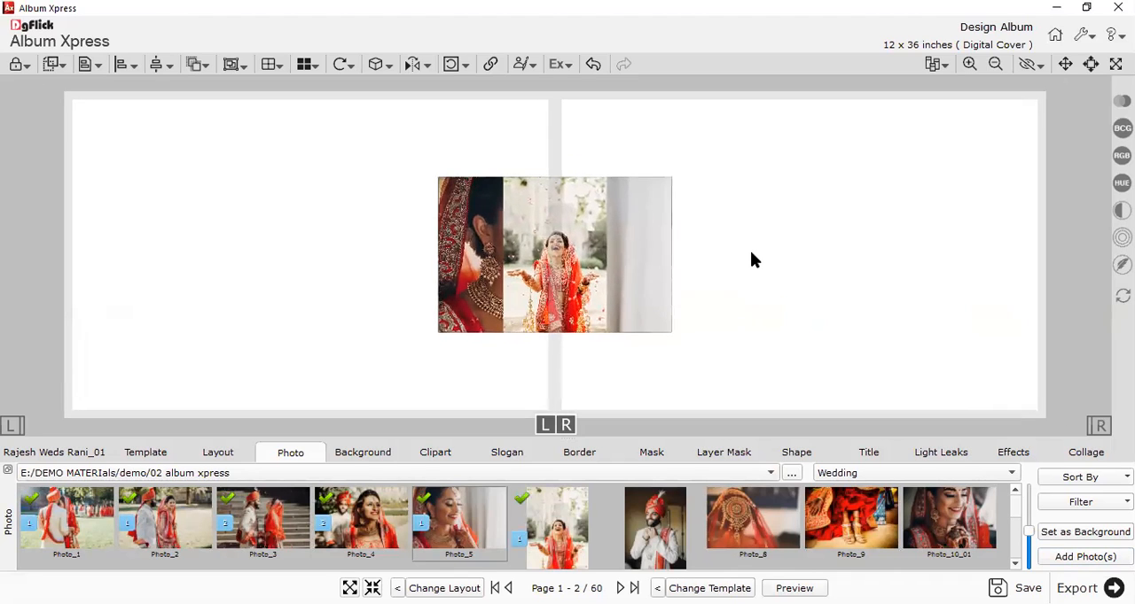
{"action": "left_click", "coordinate": [40, 454]}
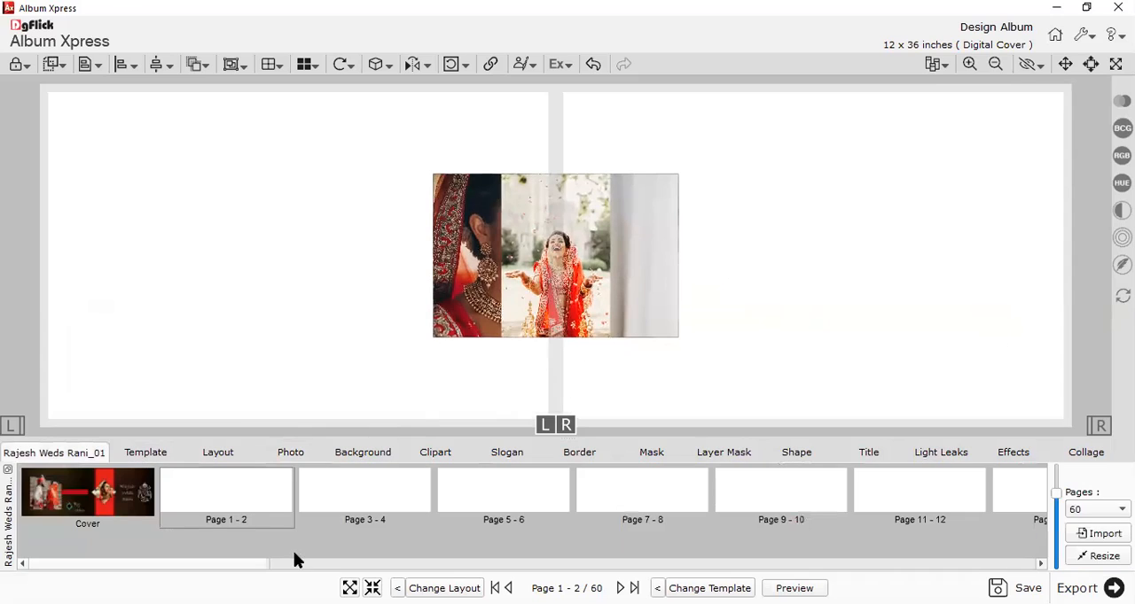
{"action": "scroll", "coordinate": [326, 207], "scroll_direction": "down", "scroll_amount": 1}
{"action": "scroll", "coordinate": [326, 208], "scroll_direction": "up", "scroll_amount": 1}
{"action": "scroll", "coordinate": [854, 280], "scroll_direction": "down", "scroll_amount": 1}
{"action": "left_click", "coordinate": [550, 293]}
{"action": "left_click_drag", "start_coordinate": [532, 326], "coordinate": [261, 283]}
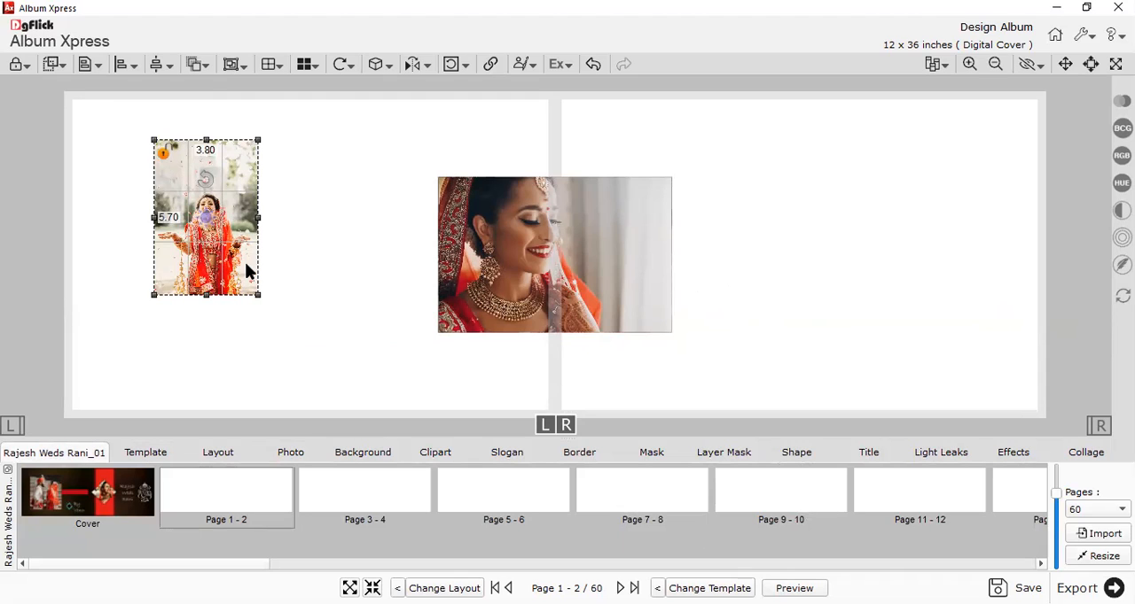
{"action": "left_click", "coordinate": [528, 287]}
{"action": "left_click_drag", "start_coordinate": [529, 288], "coordinate": [890, 288]}
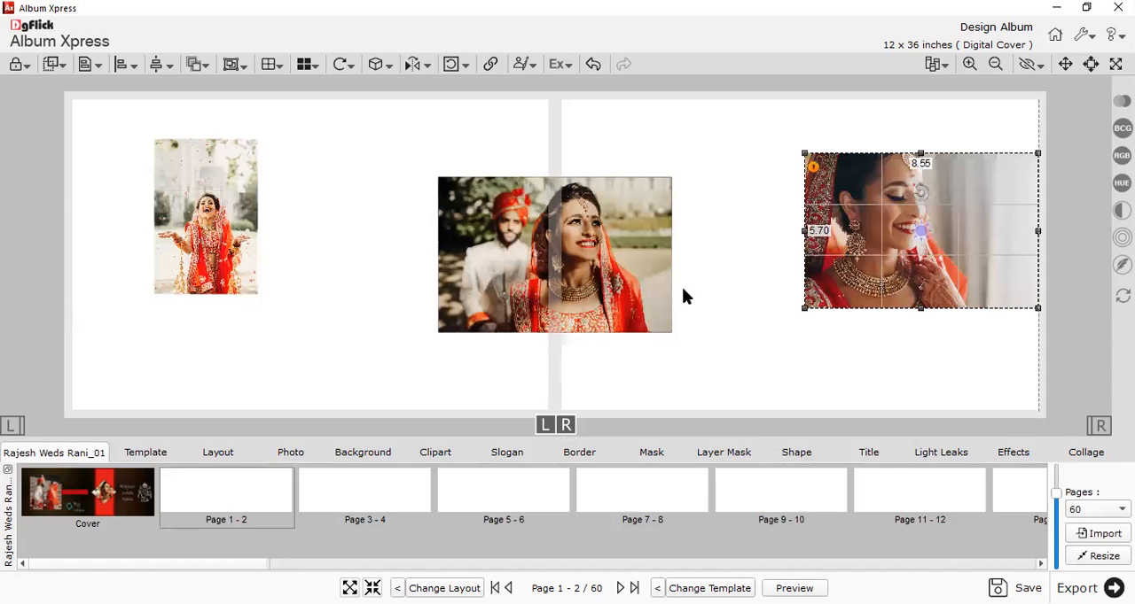
{"action": "left_click_drag", "start_coordinate": [608, 293], "coordinate": [745, 376]}
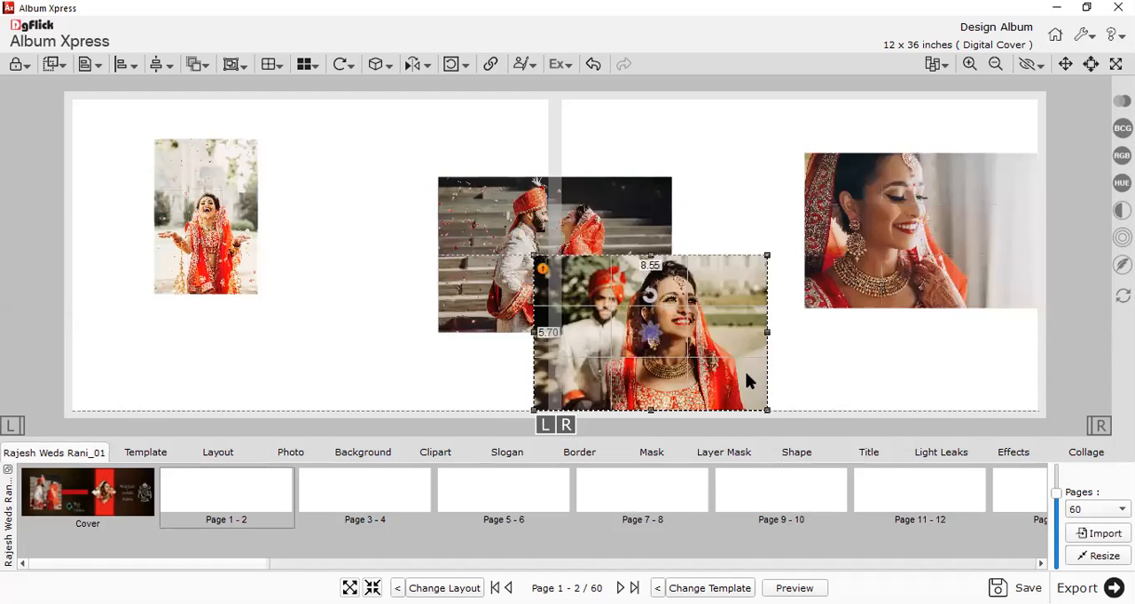
Move the couple-on-the-stairs photo, Photo_3, up to the spread's upper edge across the centre fold.
{"action": "right_click", "coordinate": [665, 314]}
{"action": "left_click", "coordinate": [624, 348]}
{"action": "left_click_drag", "start_coordinate": [498, 287], "coordinate": [481, 196]}
{"action": "left_click", "coordinate": [522, 323]}
Reposition the portrait photo of the bride on the left page and enlarge it to about 5.81 x 8.72 inches.
{"action": "left_click_drag", "start_coordinate": [213, 258], "coordinate": [174, 259]}
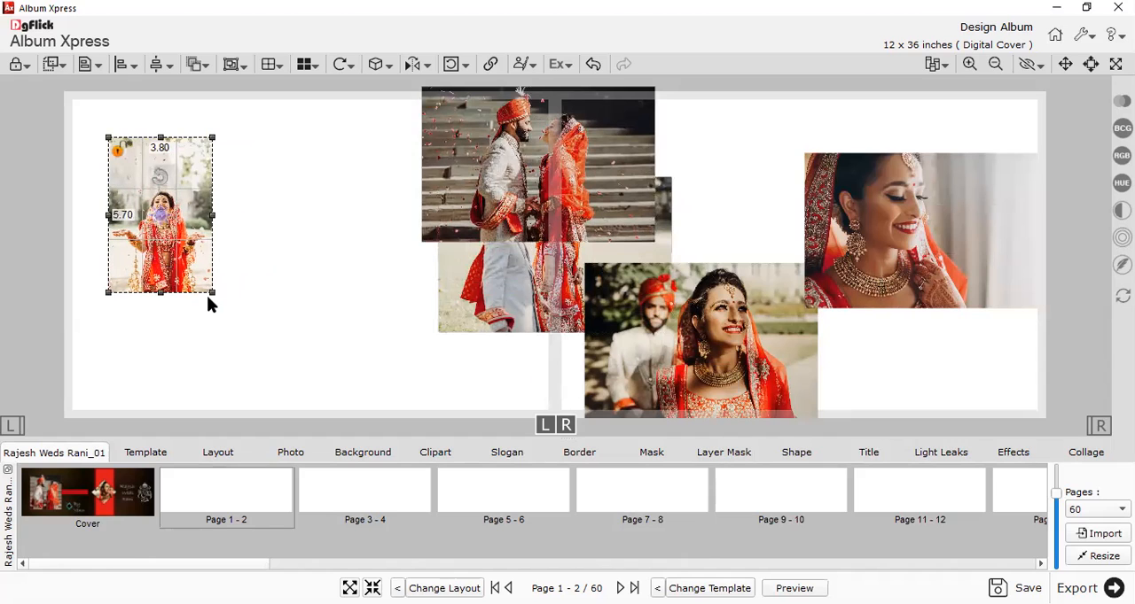
{"action": "left_click_drag", "start_coordinate": [210, 294], "coordinate": [297, 413]}
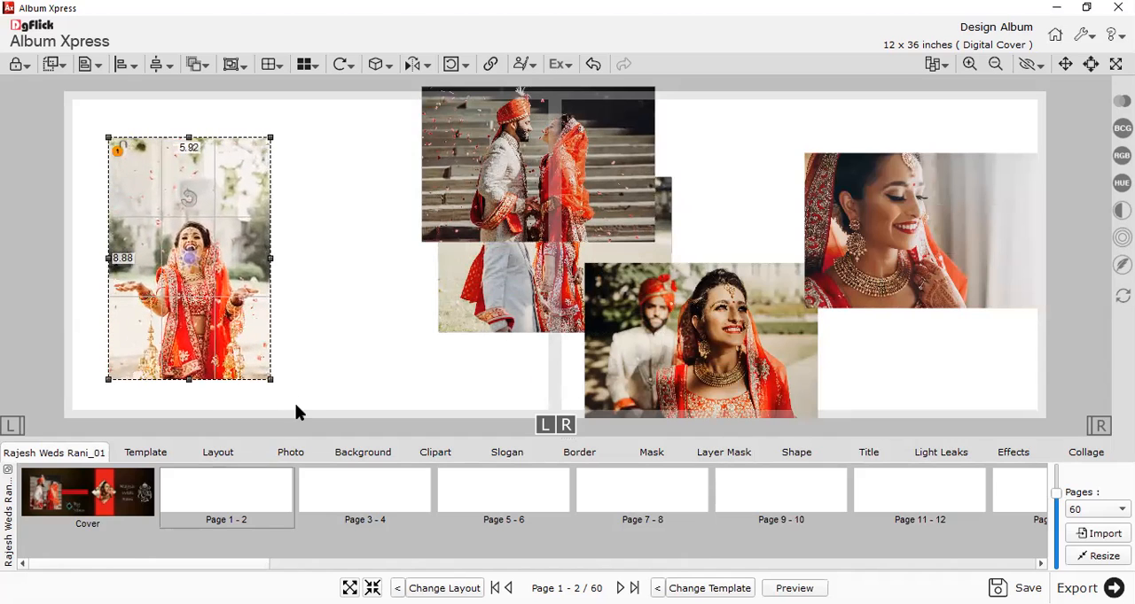
{"action": "left_click_drag", "start_coordinate": [256, 284], "coordinate": [257, 280]}
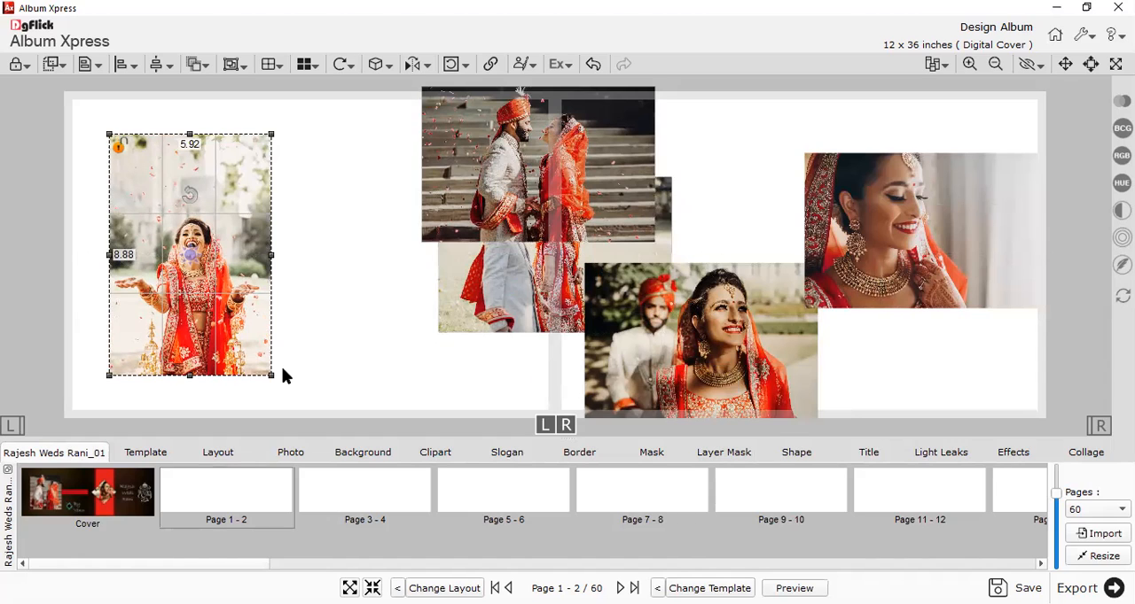
{"action": "left_click_drag", "start_coordinate": [274, 133], "coordinate": [286, 109]}
{"action": "left_click_drag", "start_coordinate": [106, 113], "coordinate": [128, 138]}
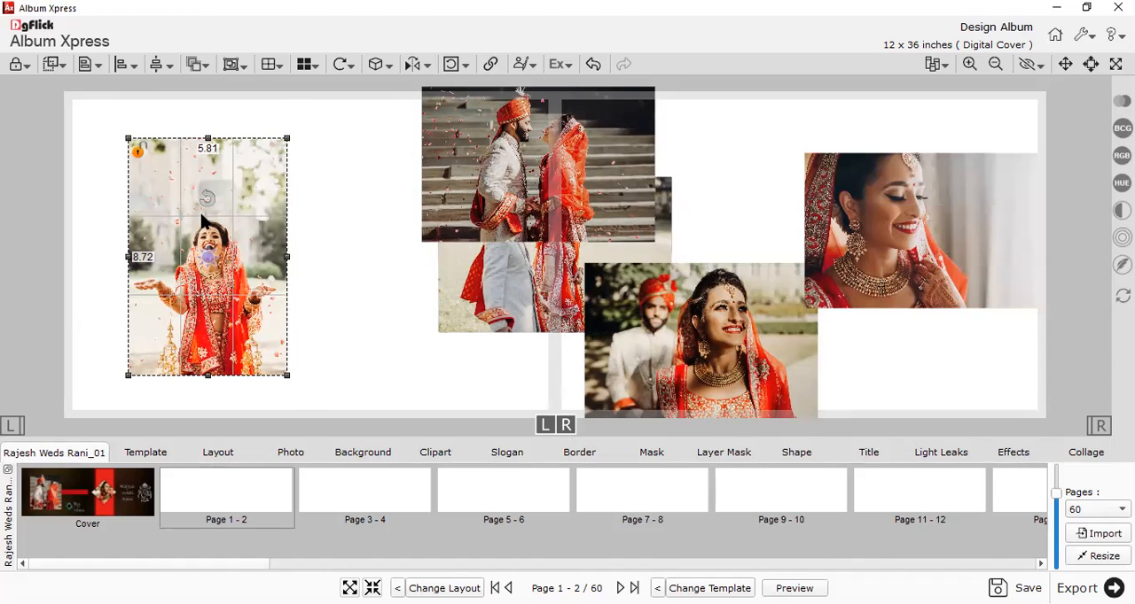
Enlarge the bride portrait on the left page to about 6.31 x 9.46 inches and reposition it.
{"action": "left_click_drag", "start_coordinate": [284, 142], "coordinate": [297, 121]}
{"action": "left_click_drag", "start_coordinate": [128, 121], "coordinate": [96, 87]}
{"action": "left_click_drag", "start_coordinate": [238, 334], "coordinate": [237, 350]}
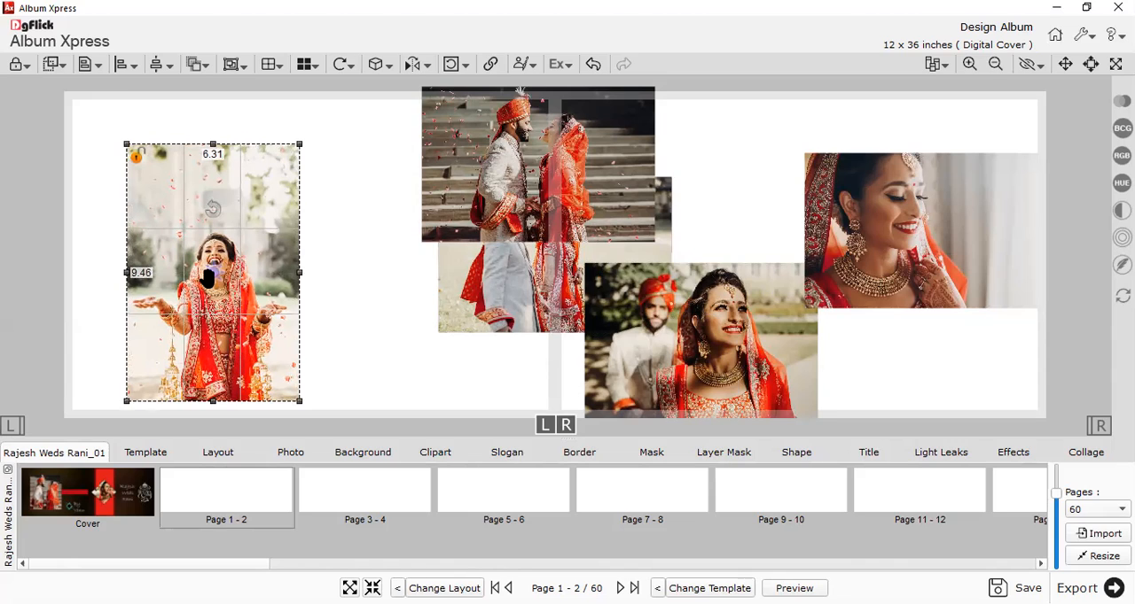
Zoom the portrait in within its frame and pan the image so the bride's face fills the crop.
{"action": "left_click_drag", "start_coordinate": [213, 282], "coordinate": [213, 270]}
{"action": "scroll", "coordinate": [210, 273], "scroll_direction": "up", "scroll_amount": 5}
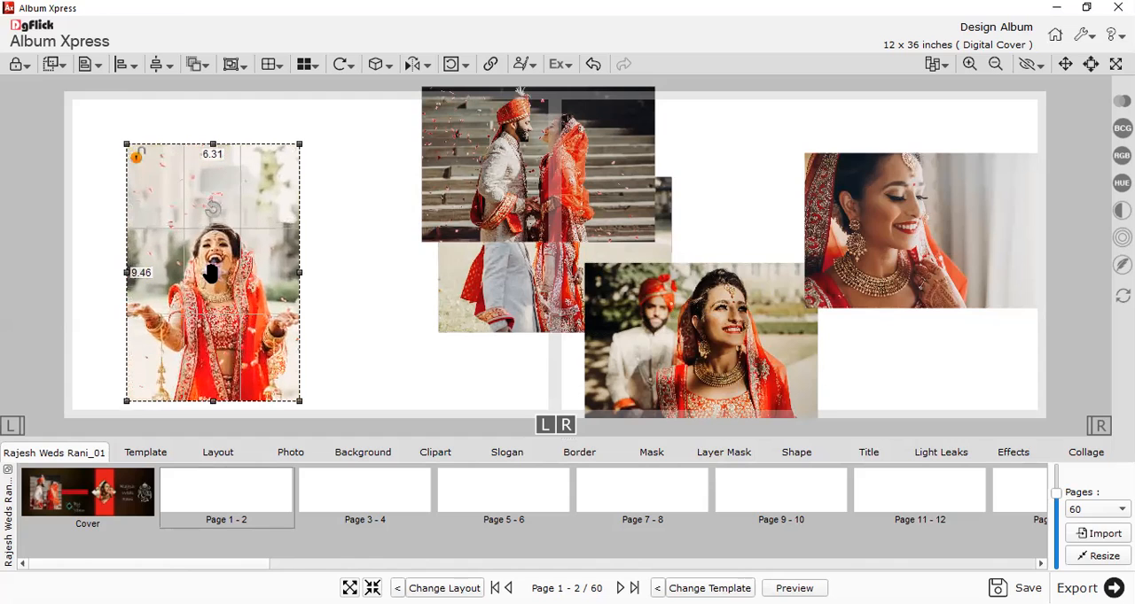
{"action": "scroll", "coordinate": [210, 273], "scroll_direction": "down", "scroll_amount": 2}
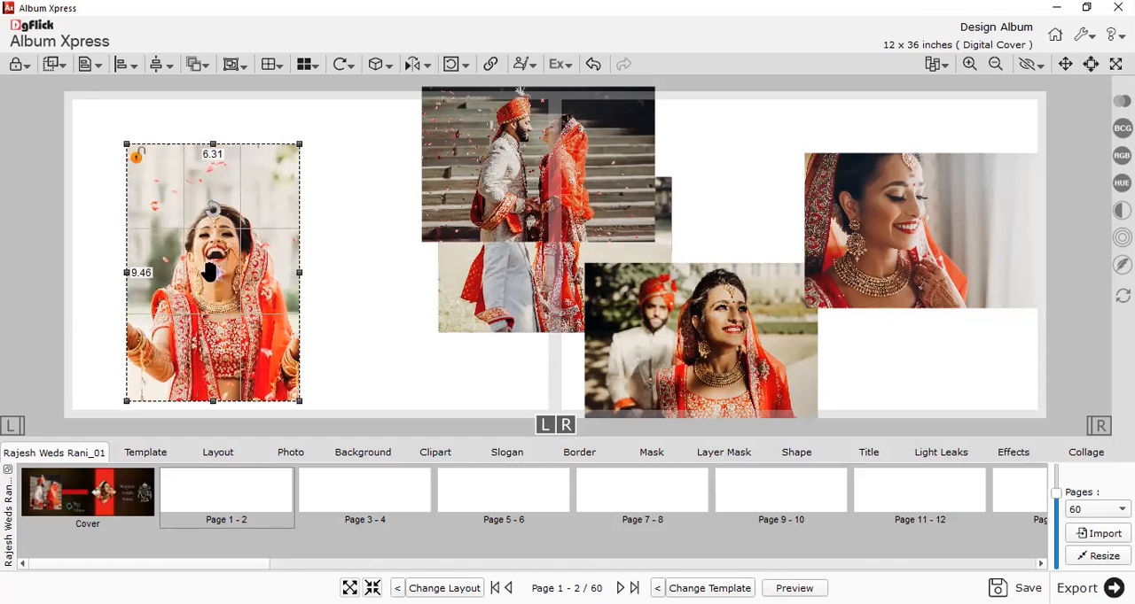
{"action": "scroll", "coordinate": [210, 271], "scroll_direction": "up", "scroll_amount": 3}
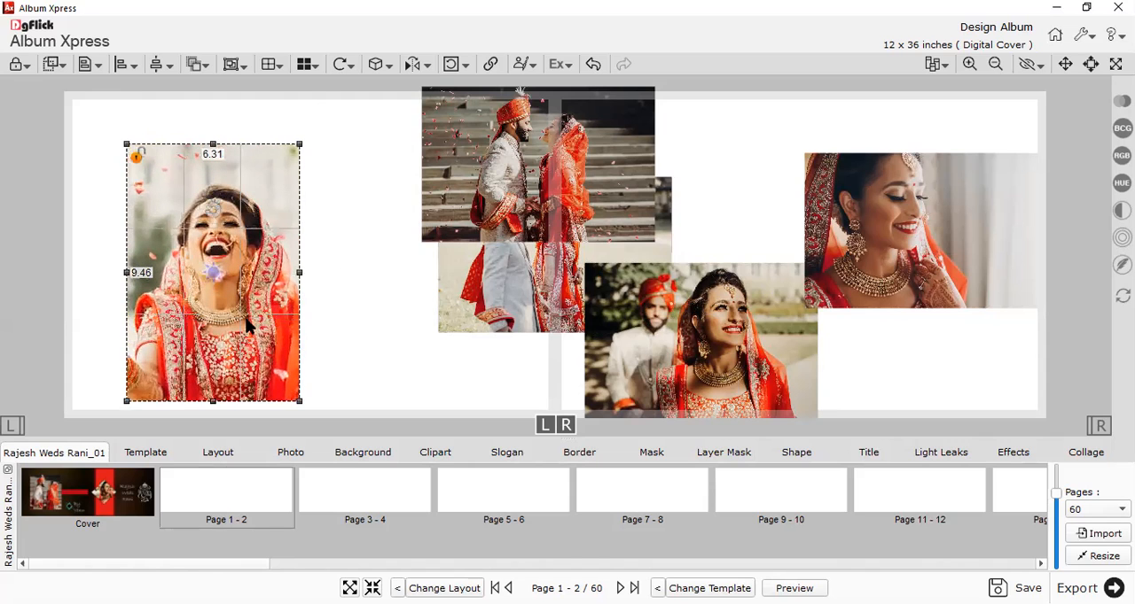
{"action": "left_click_drag", "start_coordinate": [249, 327], "coordinate": [260, 316]}
{"action": "scroll", "coordinate": [213, 266], "scroll_direction": "up", "scroll_amount": 5}
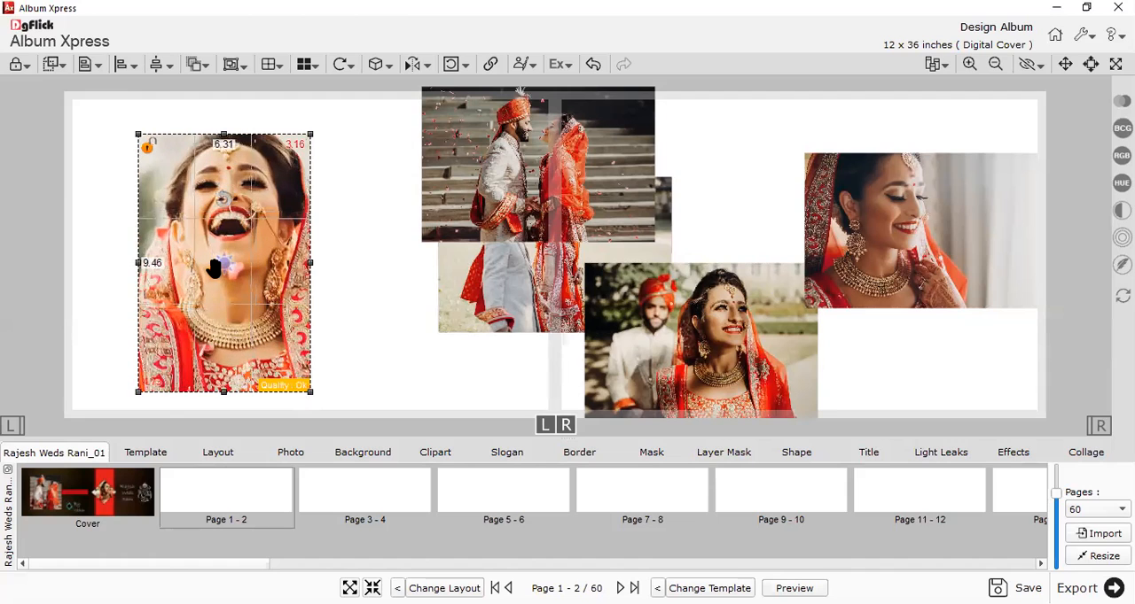
{"action": "scroll", "coordinate": [213, 268], "scroll_direction": "down", "scroll_amount": 4}
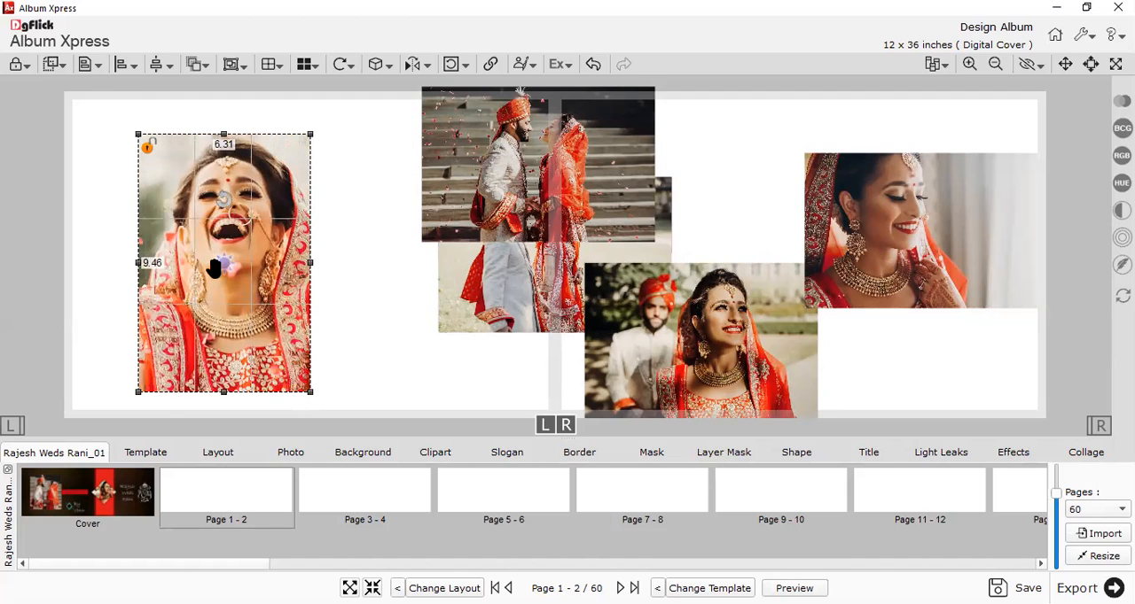
{"action": "left_click_drag", "start_coordinate": [224, 268], "coordinate": [218, 272]}
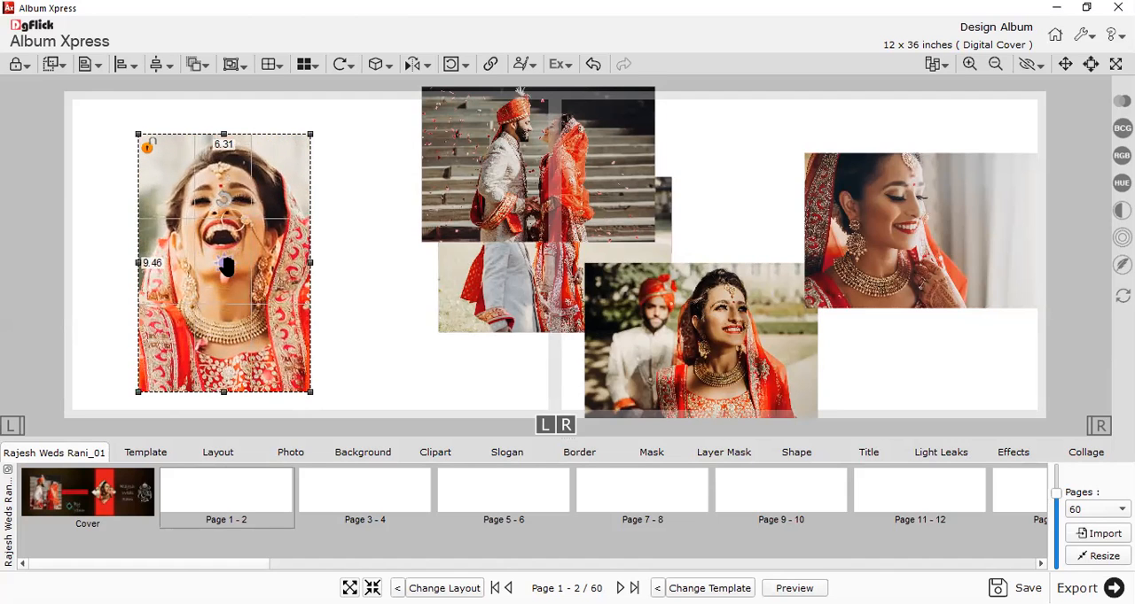
Test the portrait's quality rating at different magnifications inside its frame, and zoom the image back out to its full extent.
{"action": "scroll", "coordinate": [227, 266], "scroll_direction": "up", "scroll_amount": 1}
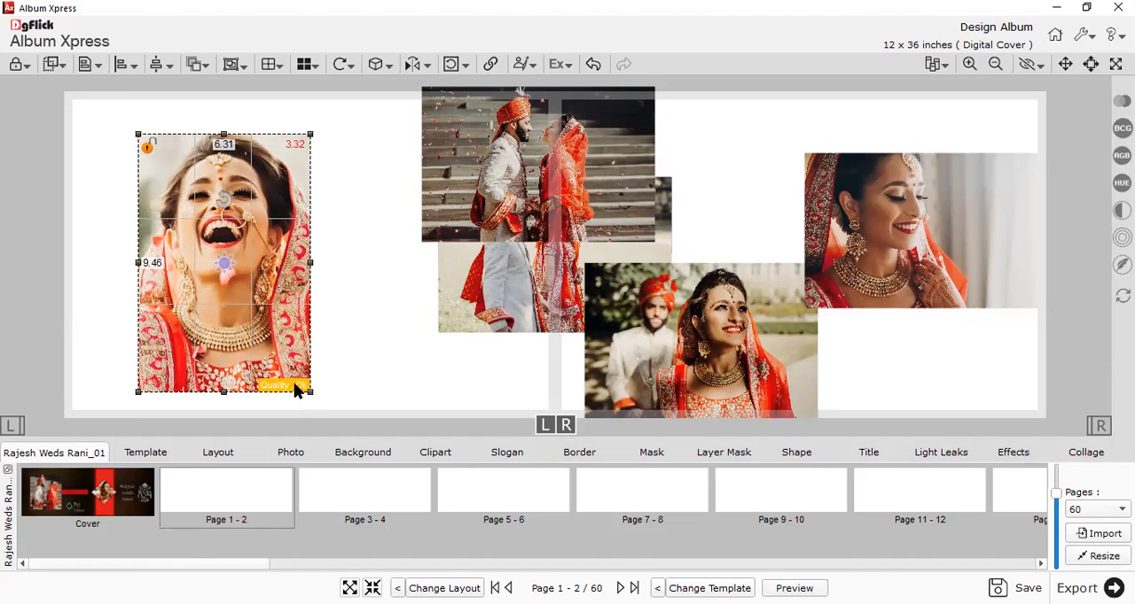
{"action": "scroll", "coordinate": [206, 277], "scroll_direction": "down", "scroll_amount": 1}
{"action": "scroll", "coordinate": [232, 292], "scroll_direction": "down", "scroll_amount": 1}
{"action": "scroll", "coordinate": [266, 354], "scroll_direction": "up", "scroll_amount": 1}
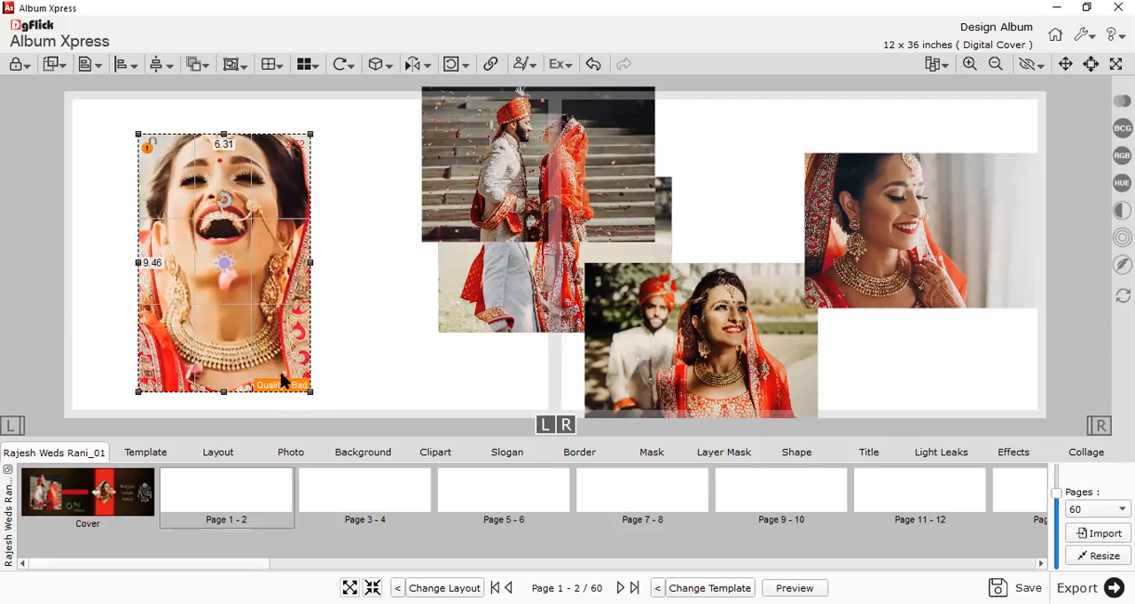
{"action": "scroll", "coordinate": [285, 394], "scroll_direction": "up", "scroll_amount": 2}
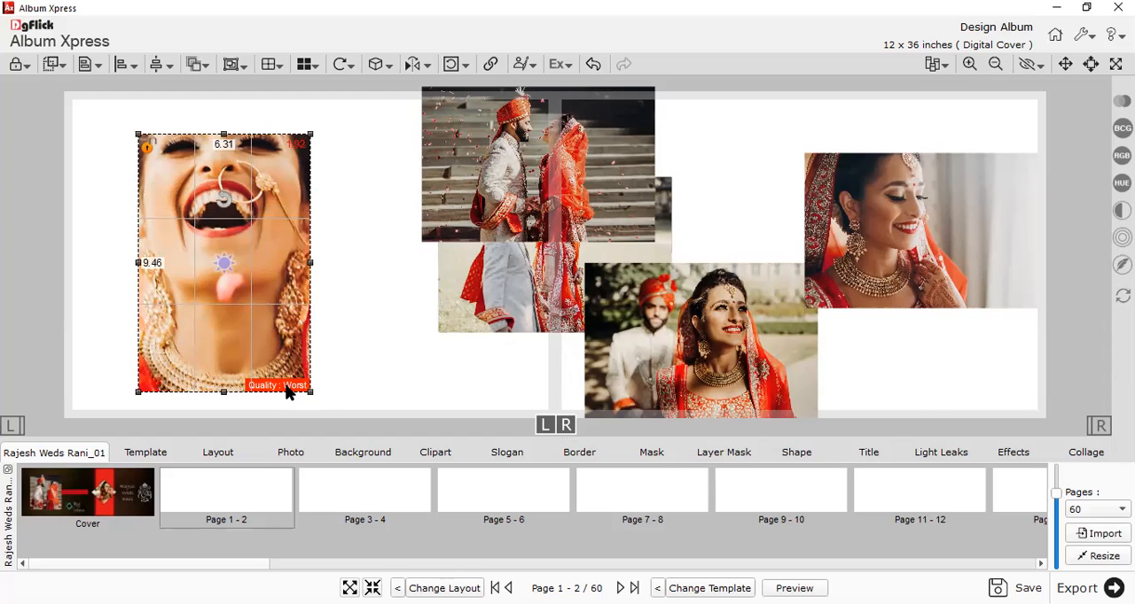
{"action": "scroll", "coordinate": [282, 335], "scroll_direction": "down", "scroll_amount": 5}
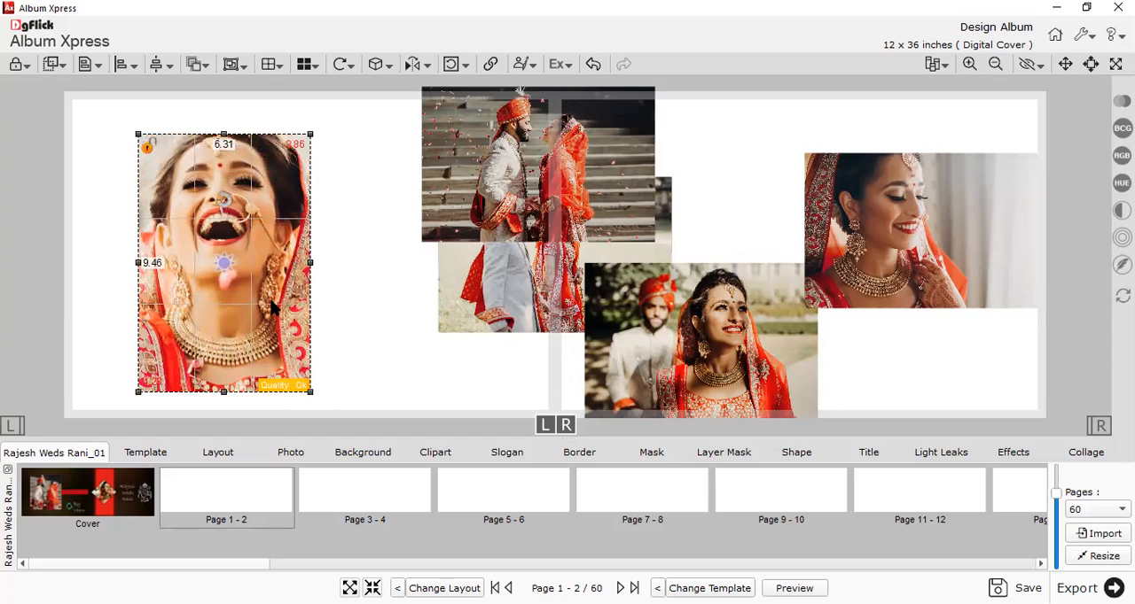
{"action": "scroll", "coordinate": [289, 295], "scroll_direction": "down", "scroll_amount": 6}
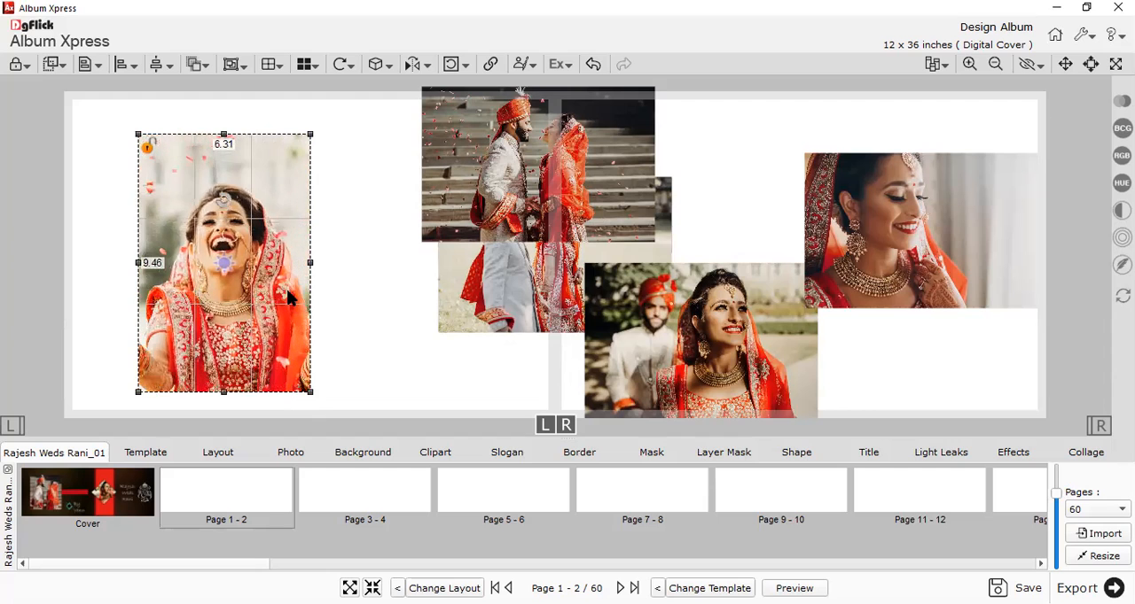
{"action": "scroll", "coordinate": [287, 298], "scroll_direction": "down", "scroll_amount": 5}
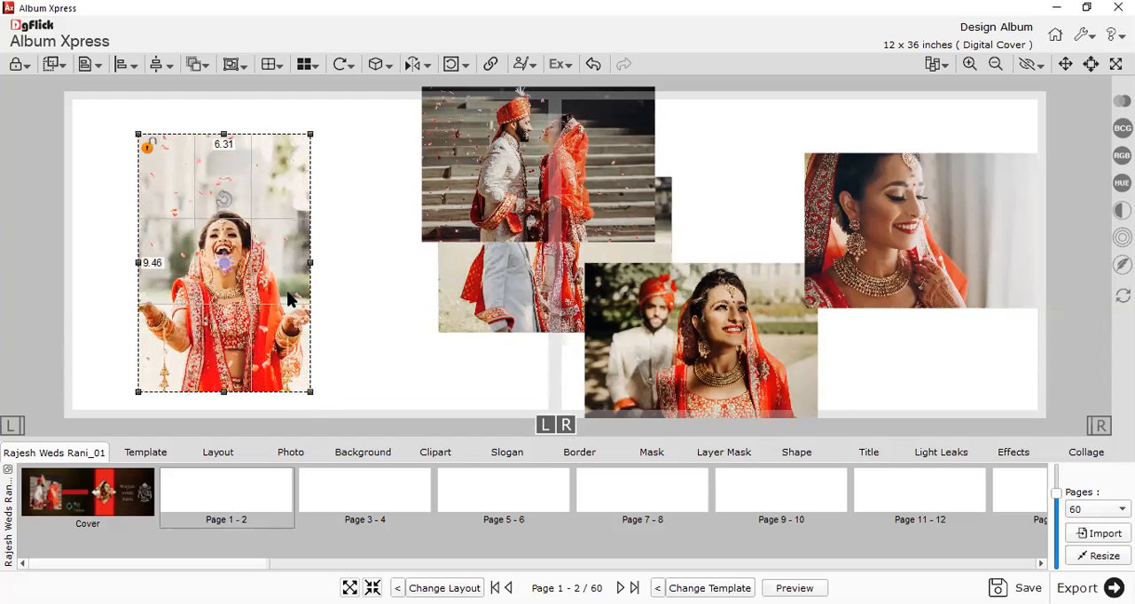
{"action": "scroll", "coordinate": [286, 288], "scroll_direction": "down", "scroll_amount": 5}
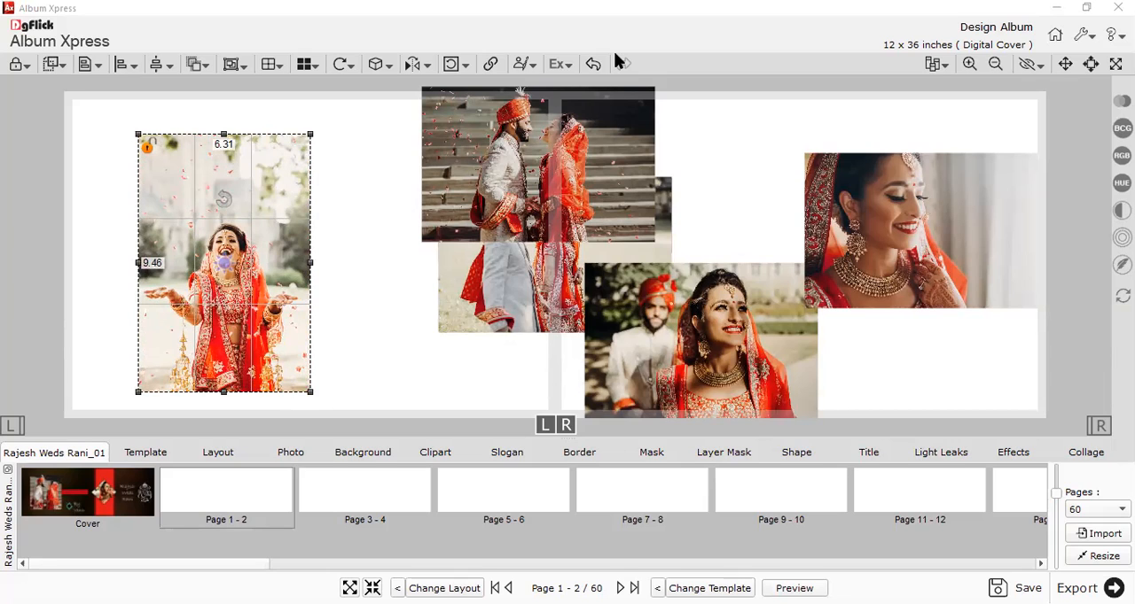
Scale down the bride portrait and crop its frame from the upper edge and sides to about 5.91 x 6.20 inches.
{"action": "left_click_drag", "start_coordinate": [294, 305], "coordinate": [282, 310]}
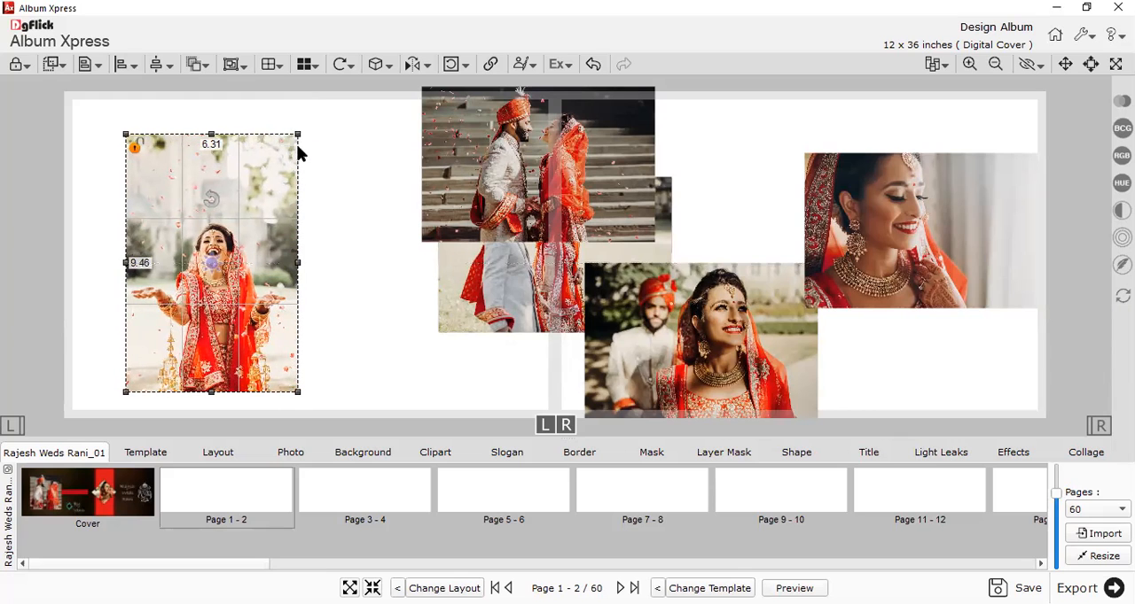
{"action": "mouse_move", "coordinate": [300, 135]}
{"action": "left_mouse_down"}
{"action": "mouse_move", "coordinate": [278, 169]}
{"action": "mouse_move", "coordinate": [332, 105]}
{"action": "mouse_move", "coordinate": [319, 141]}
{"action": "left_mouse_up"}
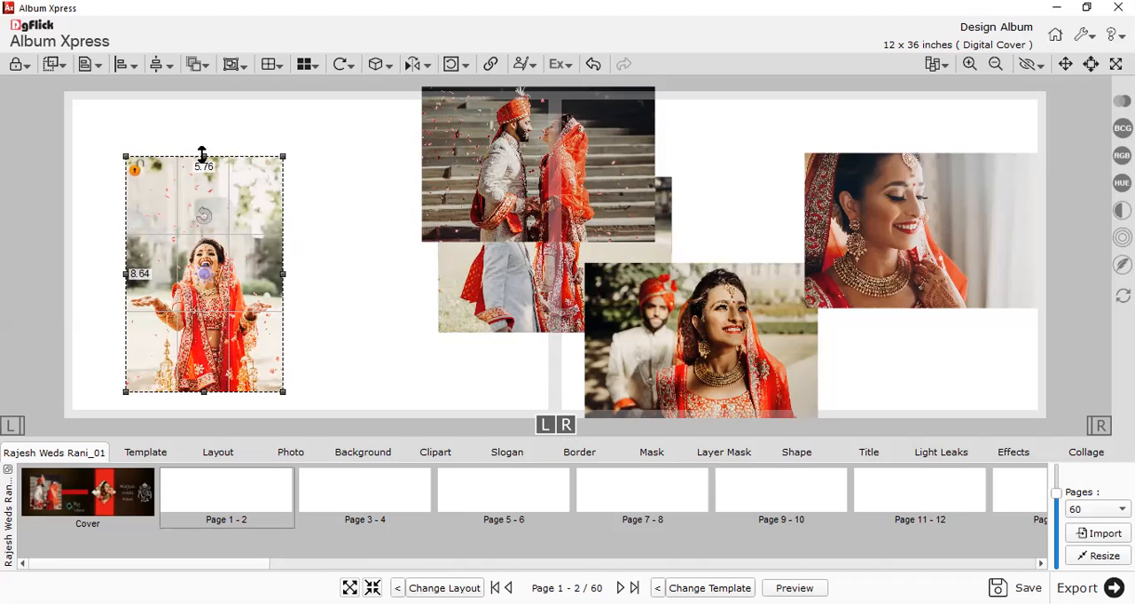
{"action": "left_click_drag", "start_coordinate": [202, 155], "coordinate": [213, 222]}
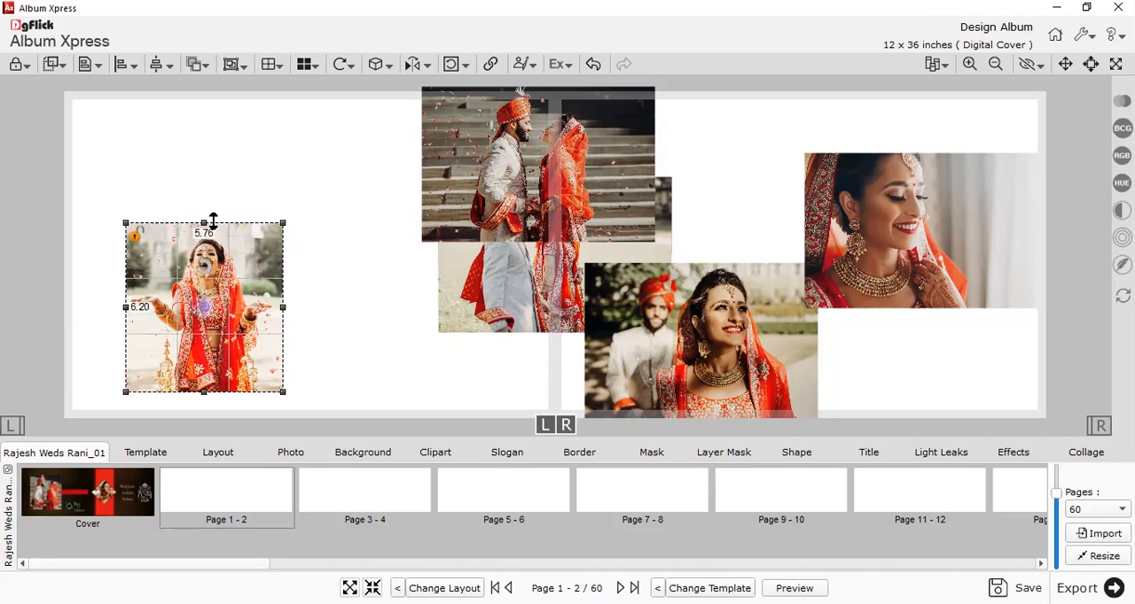
{"action": "left_click_drag", "start_coordinate": [281, 306], "coordinate": [277, 305]}
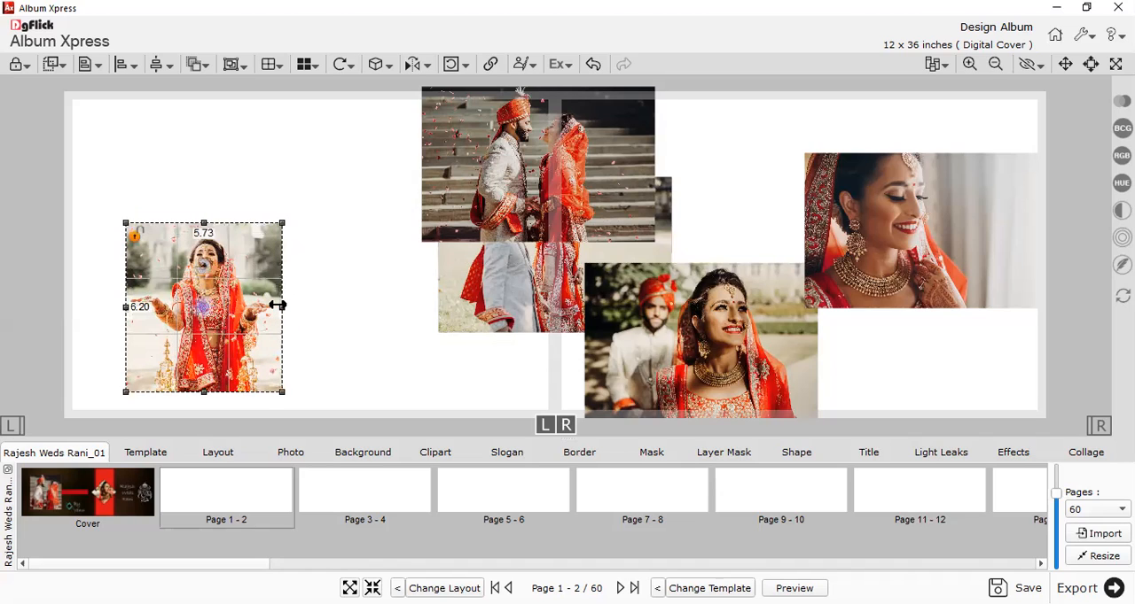
{"action": "mouse_move", "coordinate": [125, 307]}
{"action": "left_mouse_down"}
{"action": "mouse_move", "coordinate": [110, 307]}
{"action": "mouse_move", "coordinate": [120, 306]}
{"action": "left_mouse_up"}
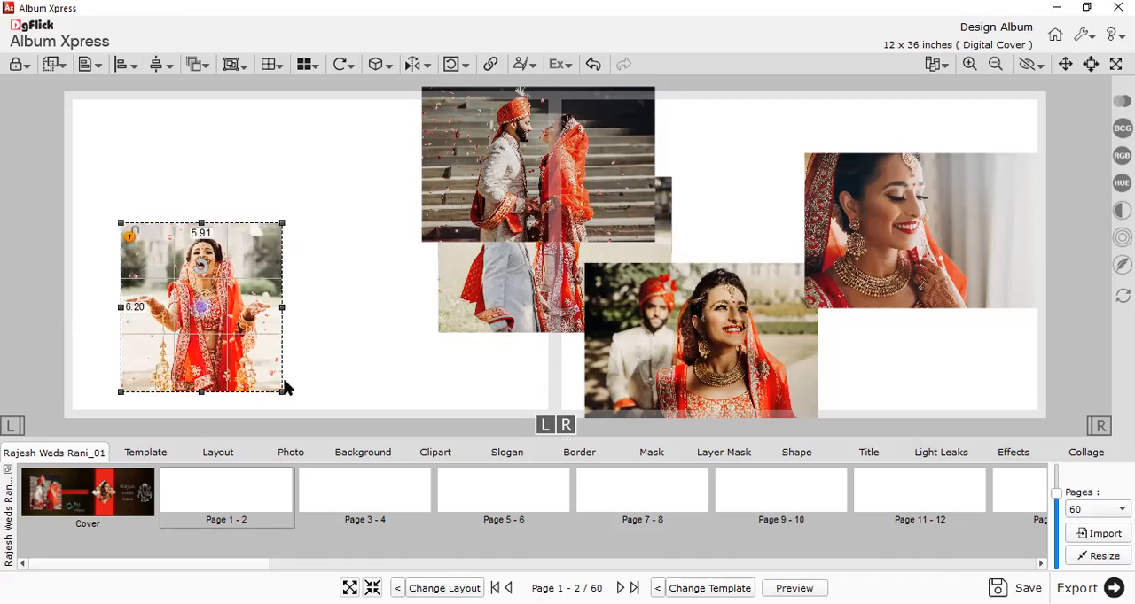
Enlarge the cropped bride portrait to about 10.58 x 11.10 inches, filling the left page's height at its outer side.
{"action": "left_click_drag", "start_coordinate": [282, 222], "coordinate": [391, 174]}
{"action": "left_click_drag", "start_coordinate": [265, 325], "coordinate": [206, 249]}
{"action": "left_click_drag", "start_coordinate": [253, 290], "coordinate": [459, 426]}
{"action": "left_click", "coordinate": [434, 359]}
Move the stairs photo and the other couple photos off the centre fold onto the right page, clearing the left page.
{"action": "left_click_drag", "start_coordinate": [488, 151], "coordinate": [907, 190]}
{"action": "left_click_drag", "start_coordinate": [482, 245], "coordinate": [749, 245]}
{"action": "left_click_drag", "start_coordinate": [514, 264], "coordinate": [770, 221]}
{"action": "left_click_drag", "start_coordinate": [701, 329], "coordinate": [888, 269]}
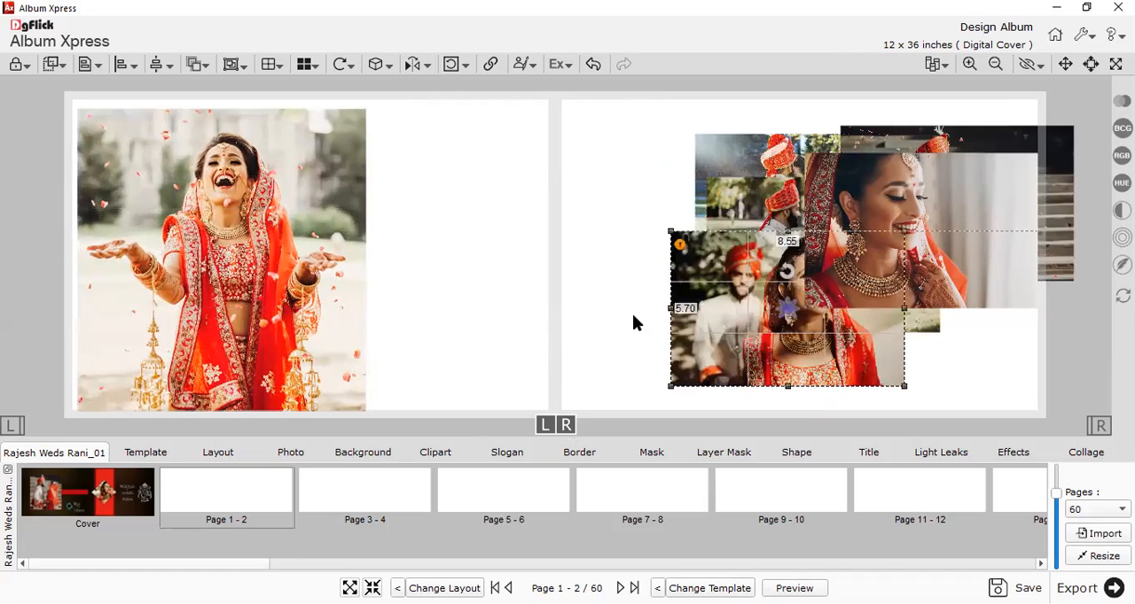
{"action": "left_click", "coordinate": [499, 304]}
Nudge the large bride portrait slightly inward from the left page's outer edge.
{"action": "scroll", "coordinate": [499, 304], "scroll_direction": "down", "scroll_amount": 1}
{"action": "mouse_move", "coordinate": [237, 282]}
{"action": "left_mouse_down"}
{"action": "mouse_move", "coordinate": [249, 291]}
{"action": "mouse_move", "coordinate": [241, 282]}
{"action": "left_mouse_up"}
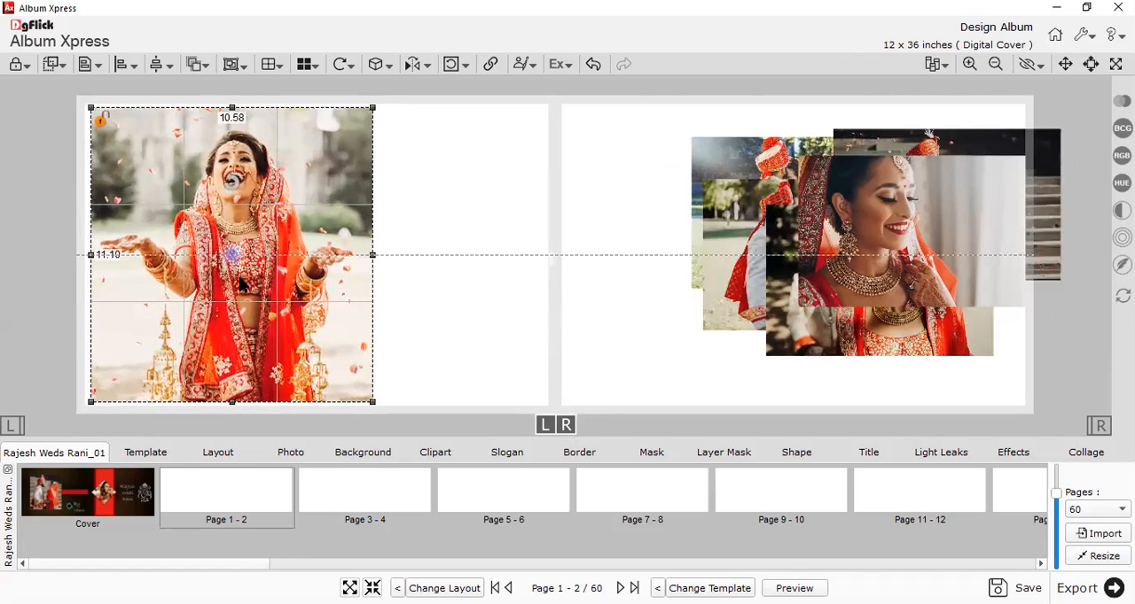
{"action": "mouse_move", "coordinate": [248, 272]}
{"action": "left_mouse_down"}
{"action": "mouse_move", "coordinate": [252, 263]}
{"action": "mouse_move", "coordinate": [242, 281]}
{"action": "left_mouse_up"}
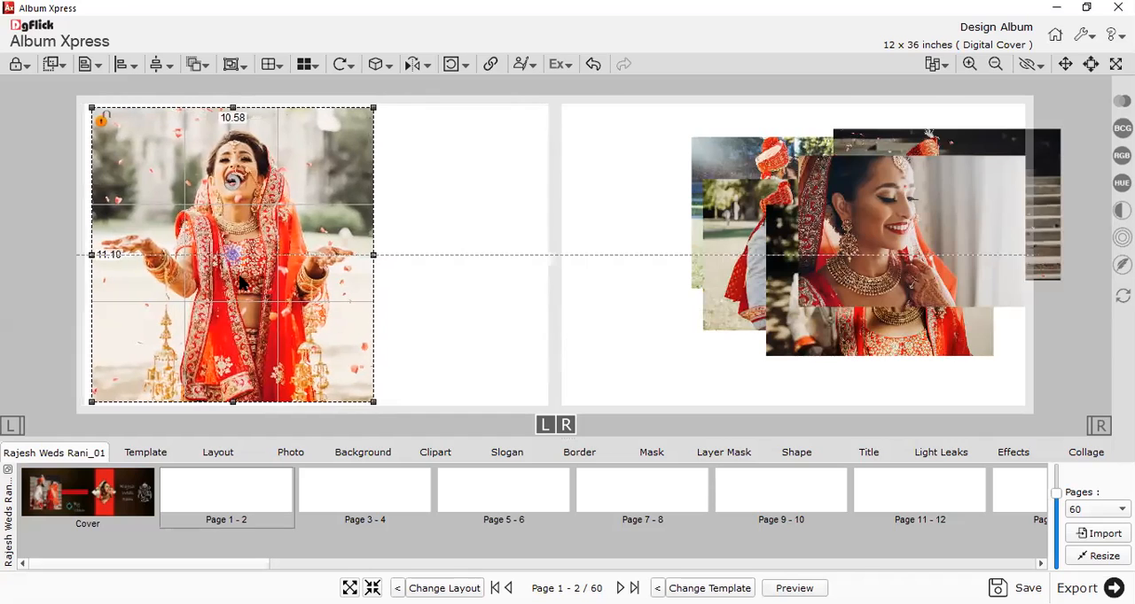
{"action": "left_click", "coordinate": [617, 231]}
Show the ruler and place a horizontal guide line near the spread's upper edge.
{"action": "left_click", "coordinate": [1019, 67]}
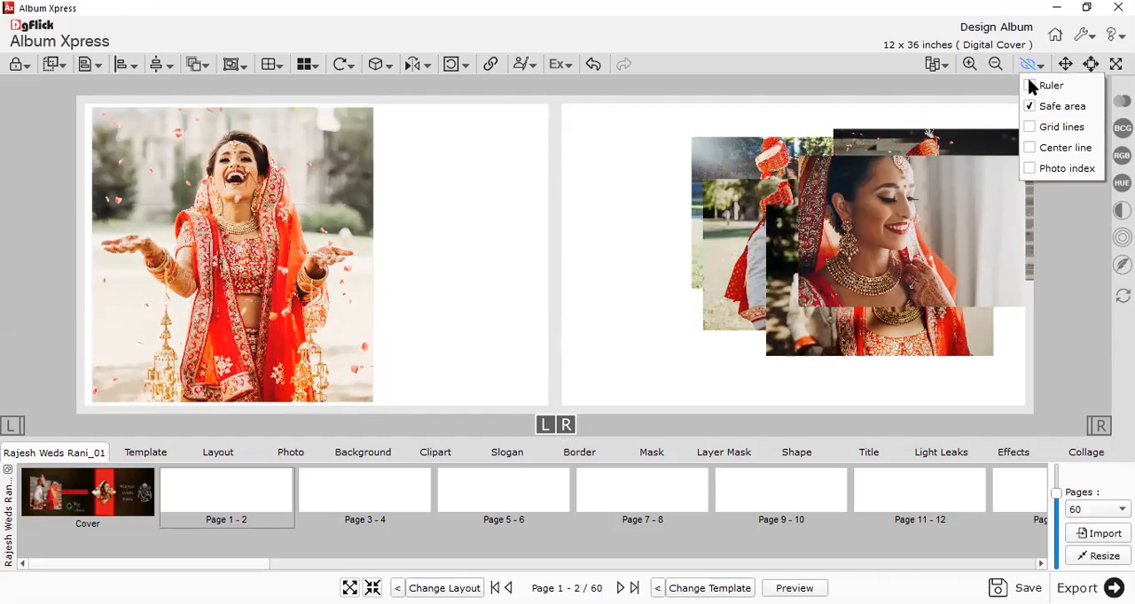
{"action": "left_click", "coordinate": [1028, 89]}
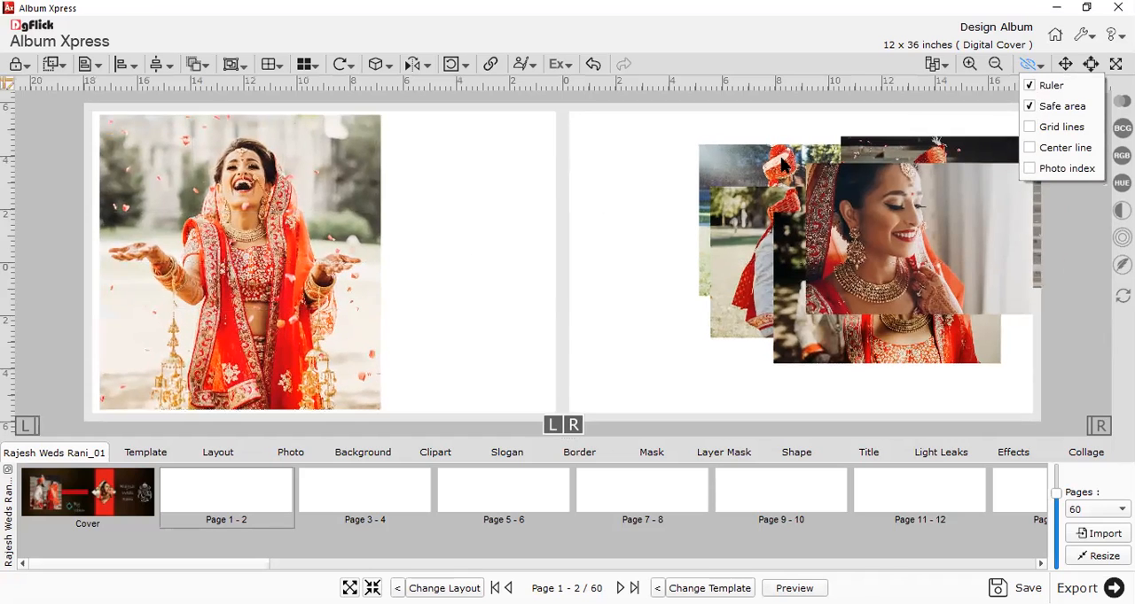
{"action": "left_click", "coordinate": [13, 246]}
{"action": "left_click_drag", "start_coordinate": [33, 245], "coordinate": [48, 113]}
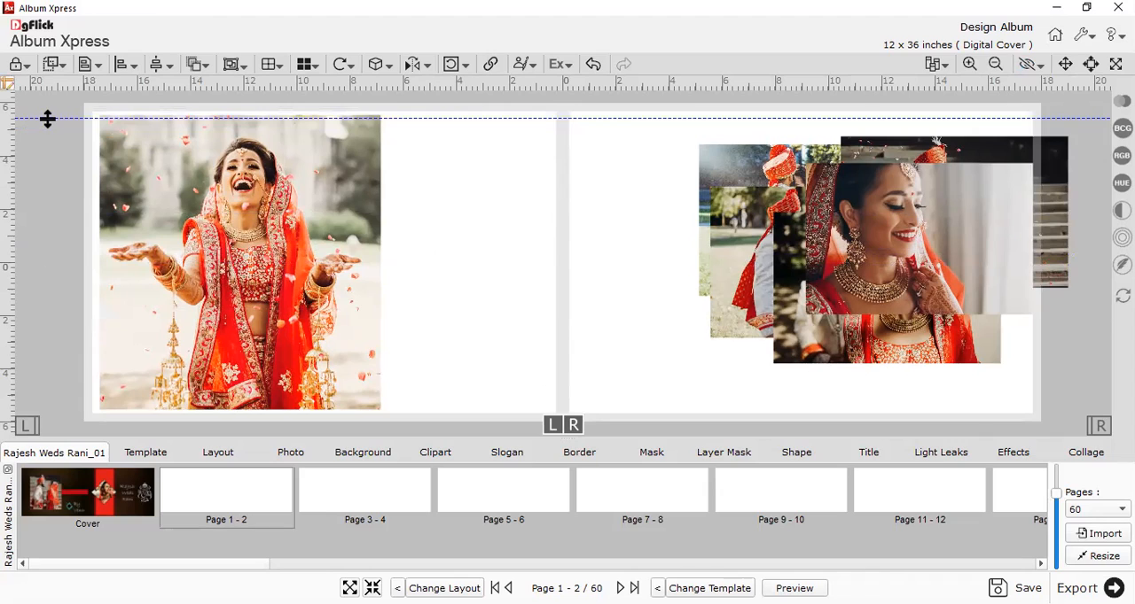
Delete the horizontal guide line and hide the ruler.
{"action": "key", "text": "Delete"}
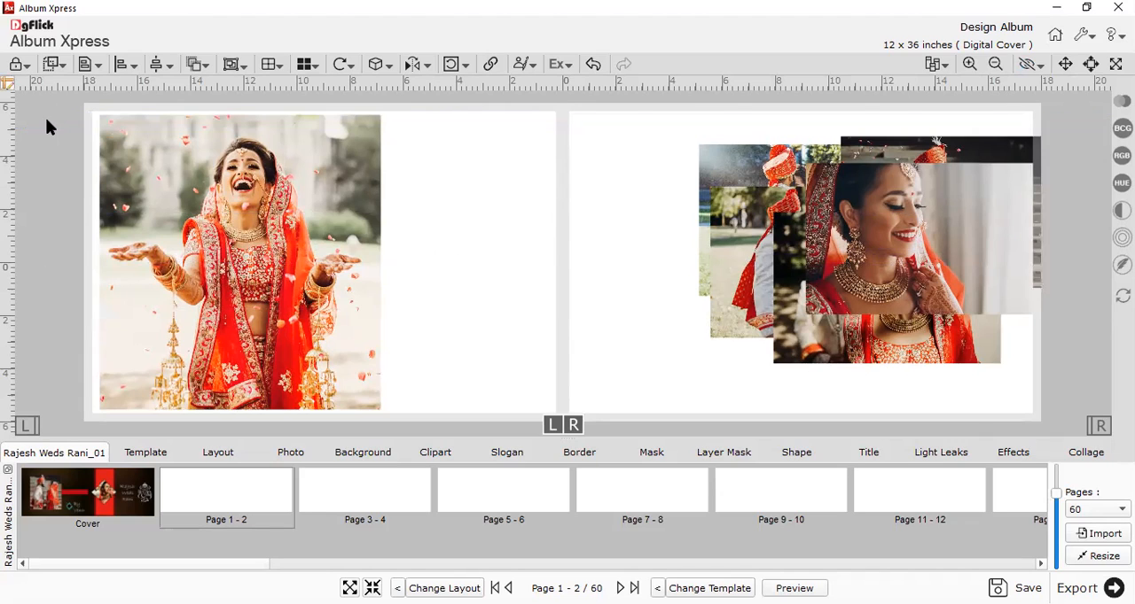
{"action": "left_click", "coordinate": [1026, 71]}
{"action": "left_click", "coordinate": [1035, 86]}
Shift the large bride portrait outward to the left page's safe-area edge.
{"action": "left_click", "coordinate": [282, 277]}
{"action": "left_click_drag", "start_coordinate": [281, 276], "coordinate": [258, 277]}
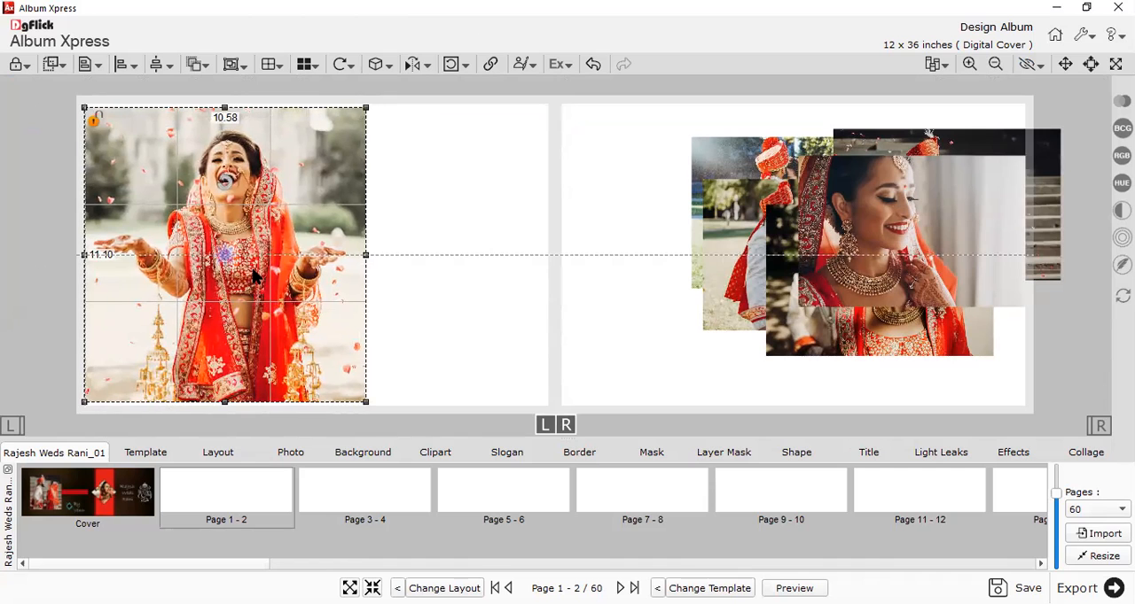
{"action": "left_click", "coordinate": [461, 230]}
Place the bride close-up, Photo_5, in the left page's upper inner area beside the large portrait, resized to about 6.55 x 4.37 inches.
{"action": "left_click_drag", "start_coordinate": [833, 266], "coordinate": [582, 254]}
{"action": "left_click", "coordinate": [582, 246]}
{"action": "scroll", "coordinate": [582, 245], "scroll_direction": "down", "scroll_amount": 3}
{"action": "scroll", "coordinate": [581, 245], "scroll_direction": "up", "scroll_amount": 2}
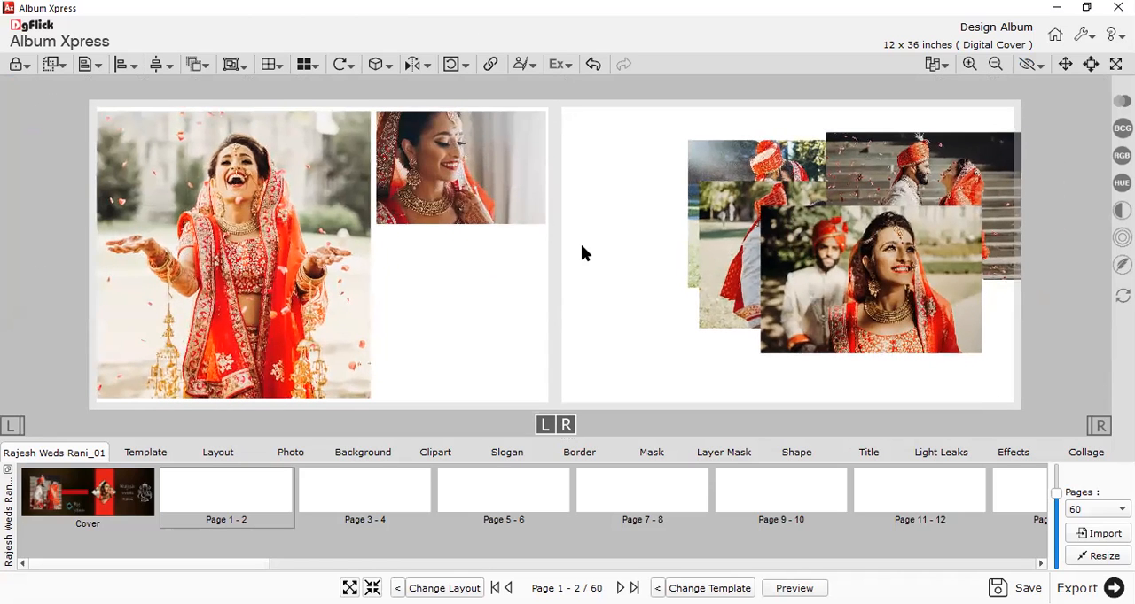
{"action": "left_click", "coordinate": [504, 220]}
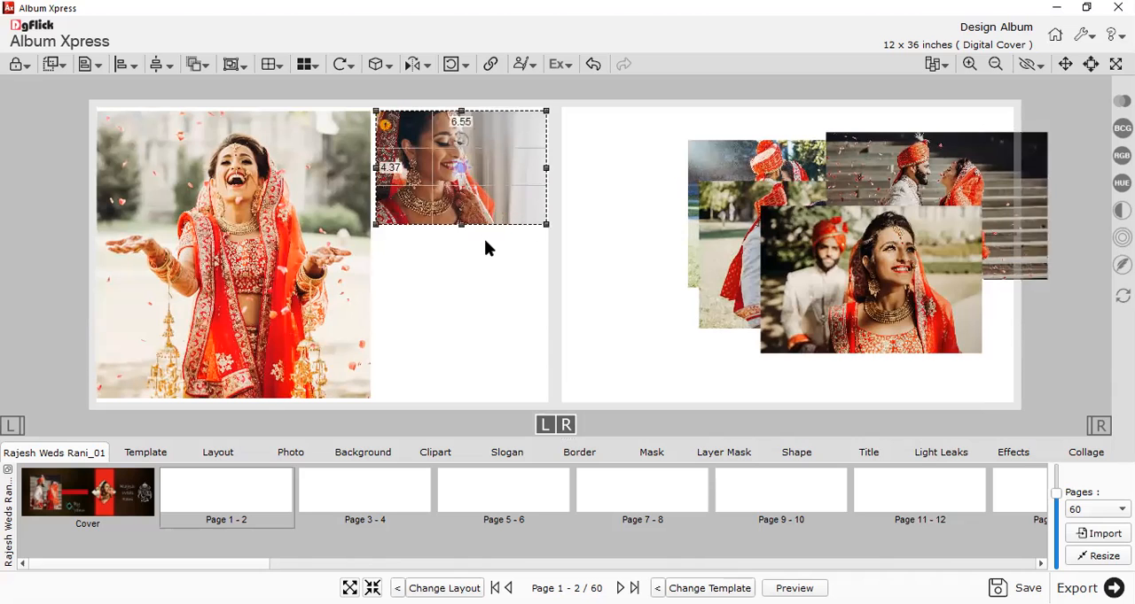
{"action": "left_click_drag", "start_coordinate": [467, 203], "coordinate": [469, 201]}
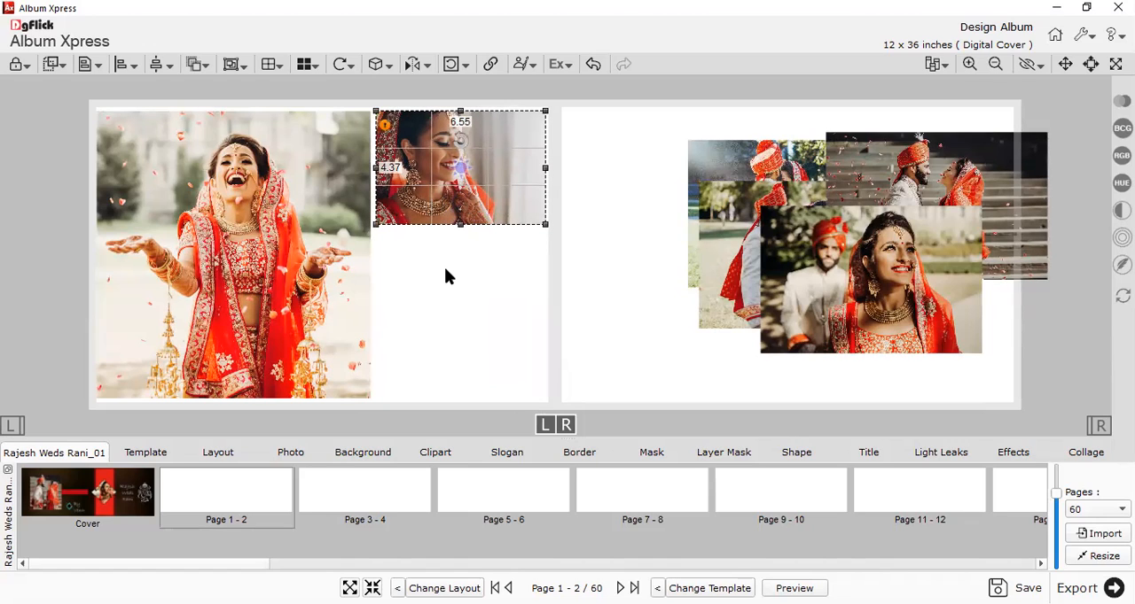
{"action": "left_click", "coordinate": [433, 350]}
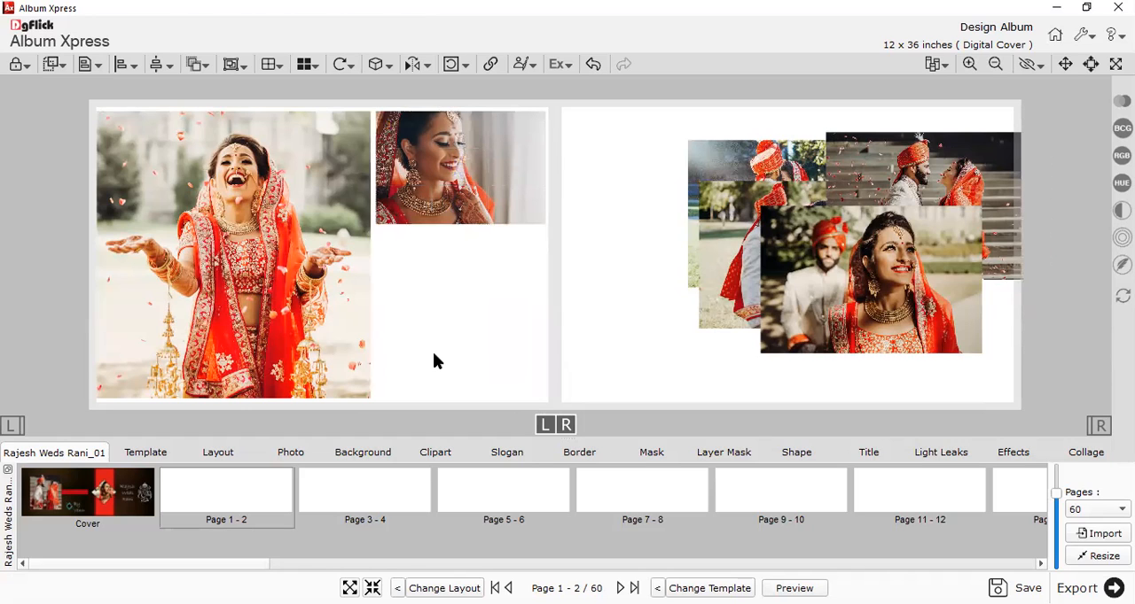
Move the couple photo with the smiling bride, Photo_4, to the left page below the bride close-up.
{"action": "left_click_drag", "start_coordinate": [882, 301], "coordinate": [498, 326]}
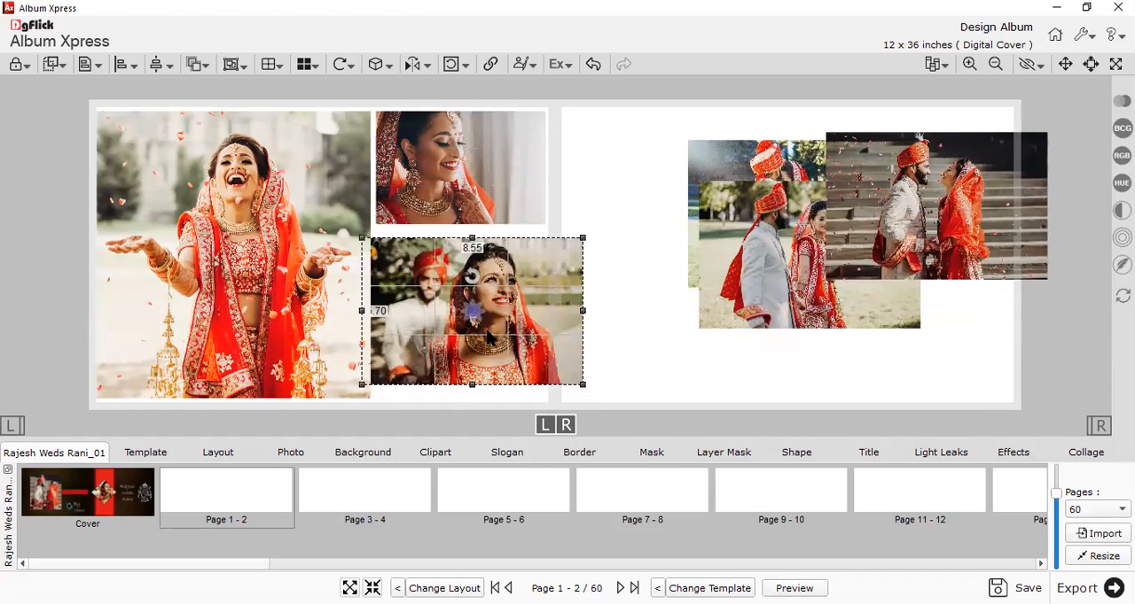
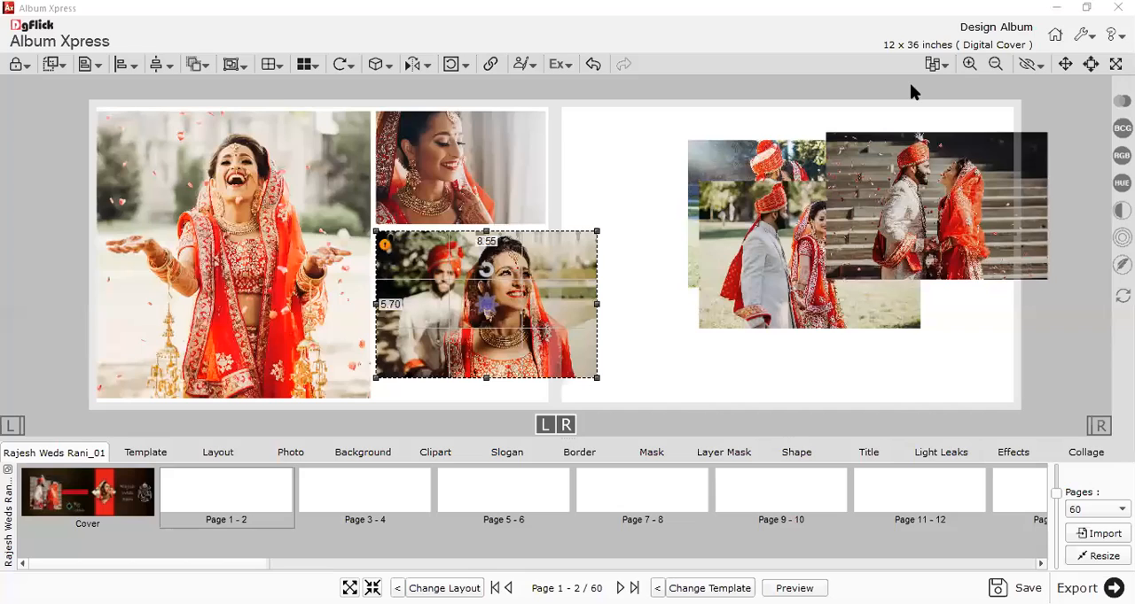
{"action": "left_click", "coordinate": [483, 200], "text": "ctrl"}
{"action": "left_click", "coordinate": [235, 65]}
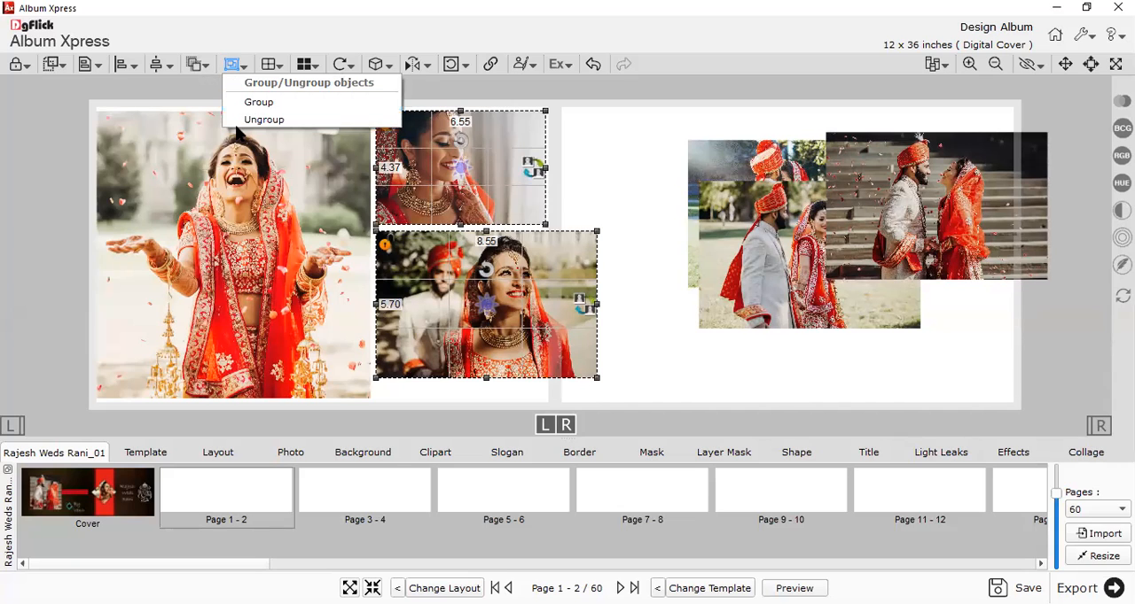
{"action": "left_click", "coordinate": [197, 65]}
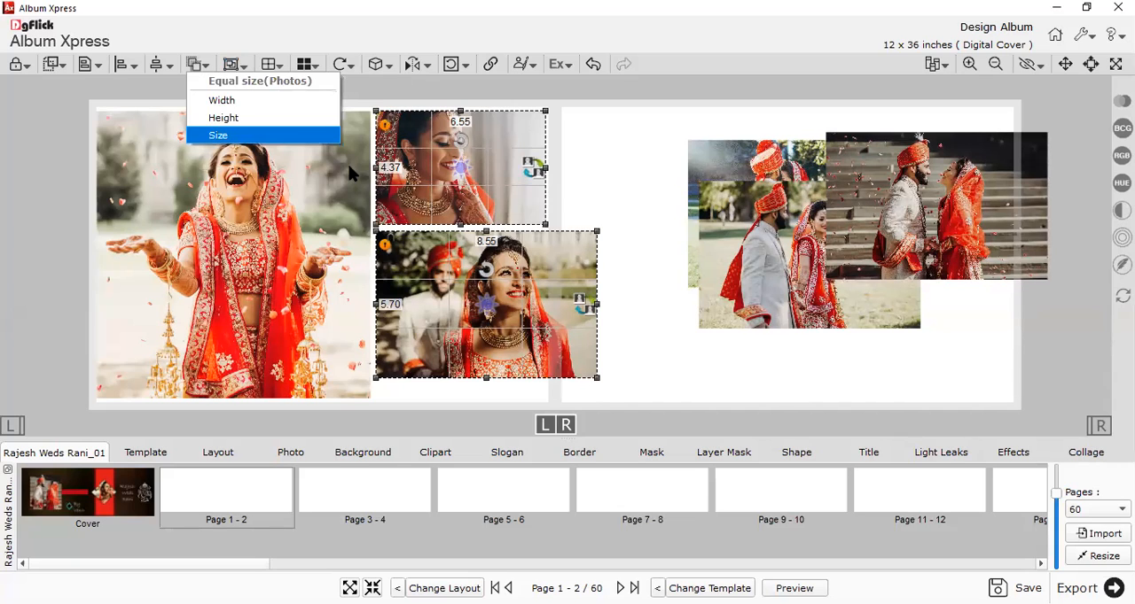
Move the couple photo to the right page and place a copy of the bride close-up directly below the original on the left page.
{"action": "left_click_drag", "start_coordinate": [582, 362], "coordinate": [919, 335]}
{"action": "left_click", "coordinate": [431, 195]}
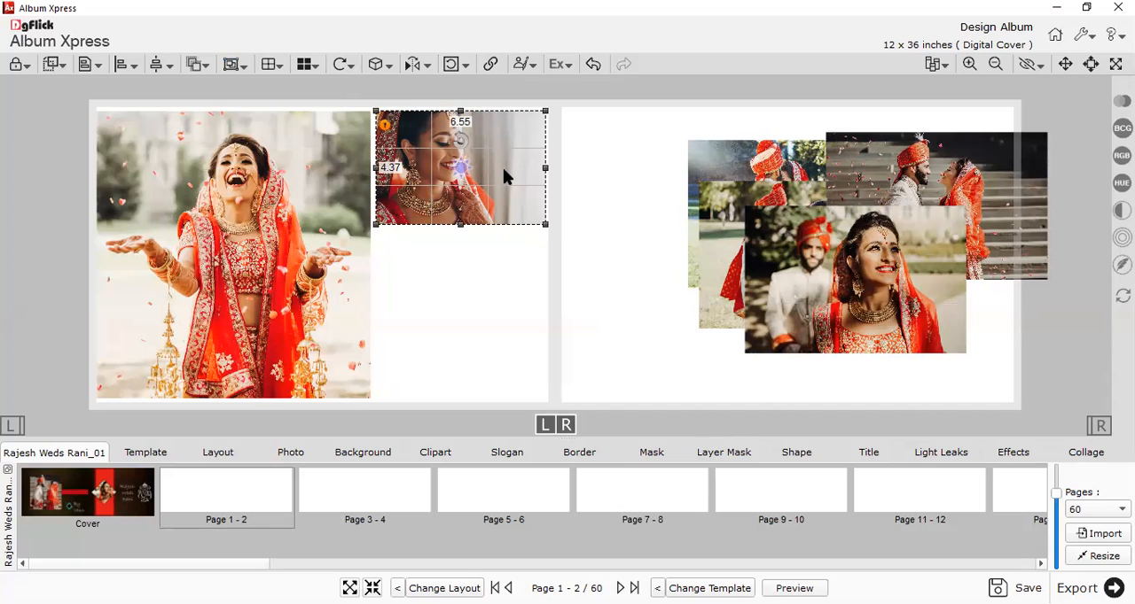
{"action": "right_click", "coordinate": [522, 188]}
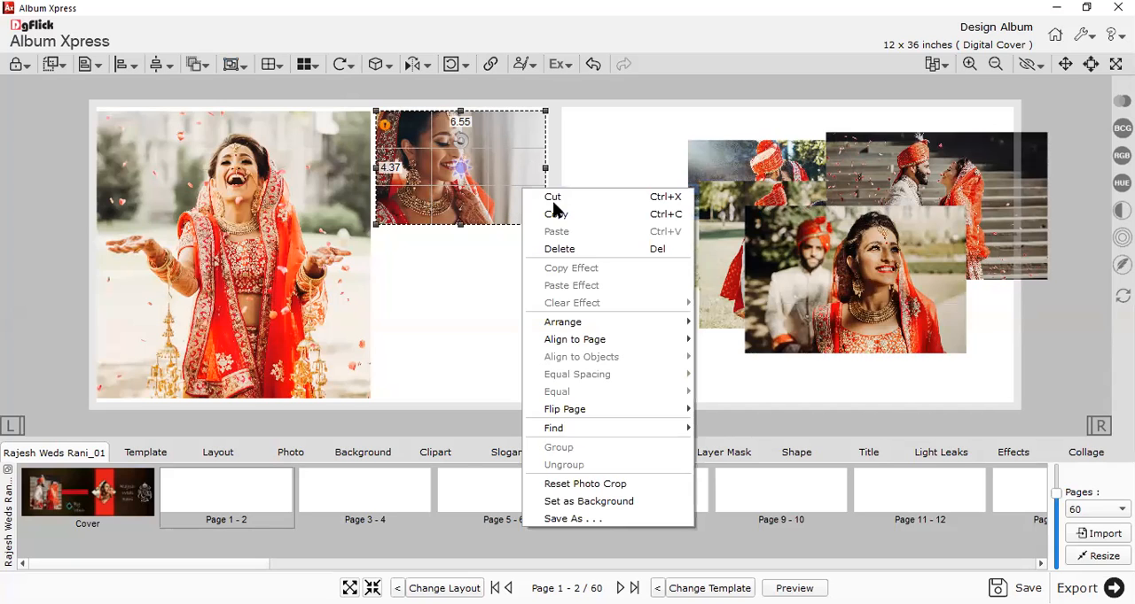
{"action": "left_click", "coordinate": [560, 217]}
{"action": "right_click", "coordinate": [535, 210]}
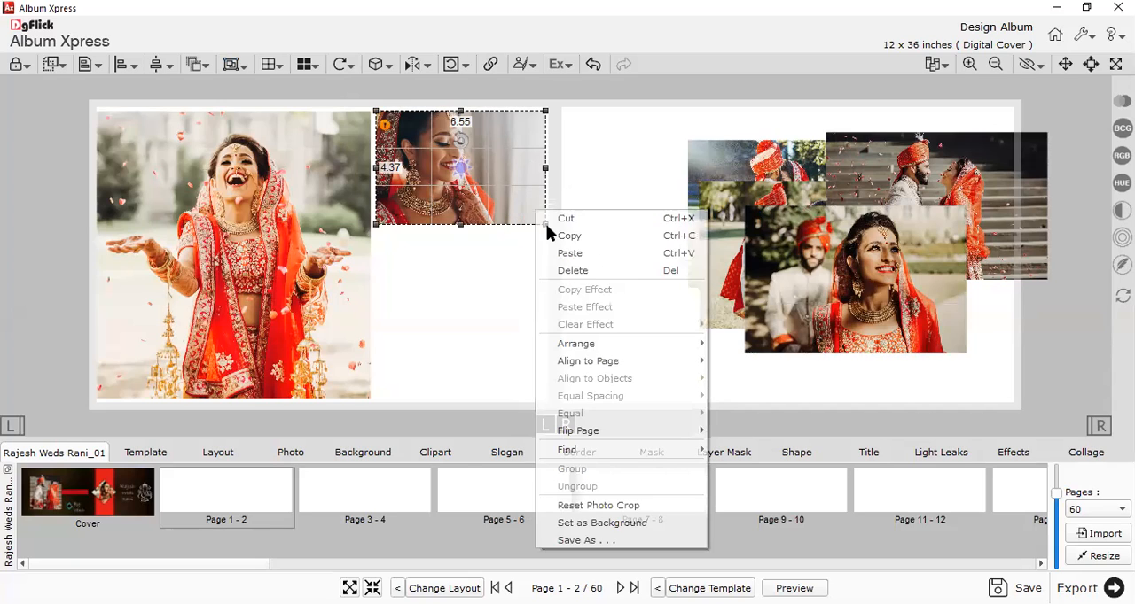
{"action": "left_click", "coordinate": [567, 254]}
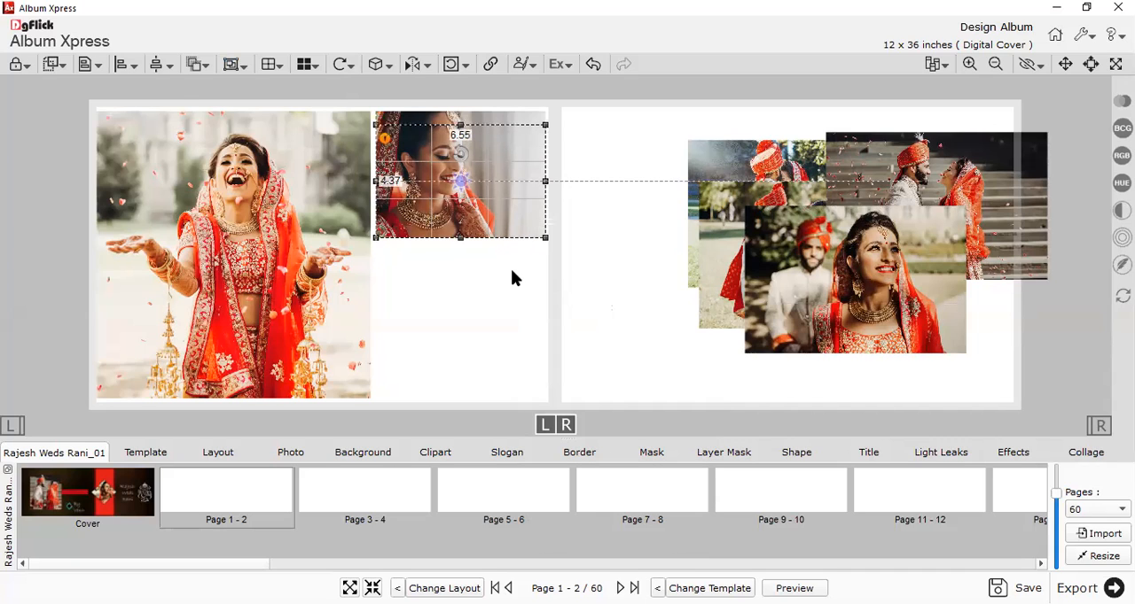
{"action": "left_click_drag", "start_coordinate": [503, 320], "coordinate": [507, 319]}
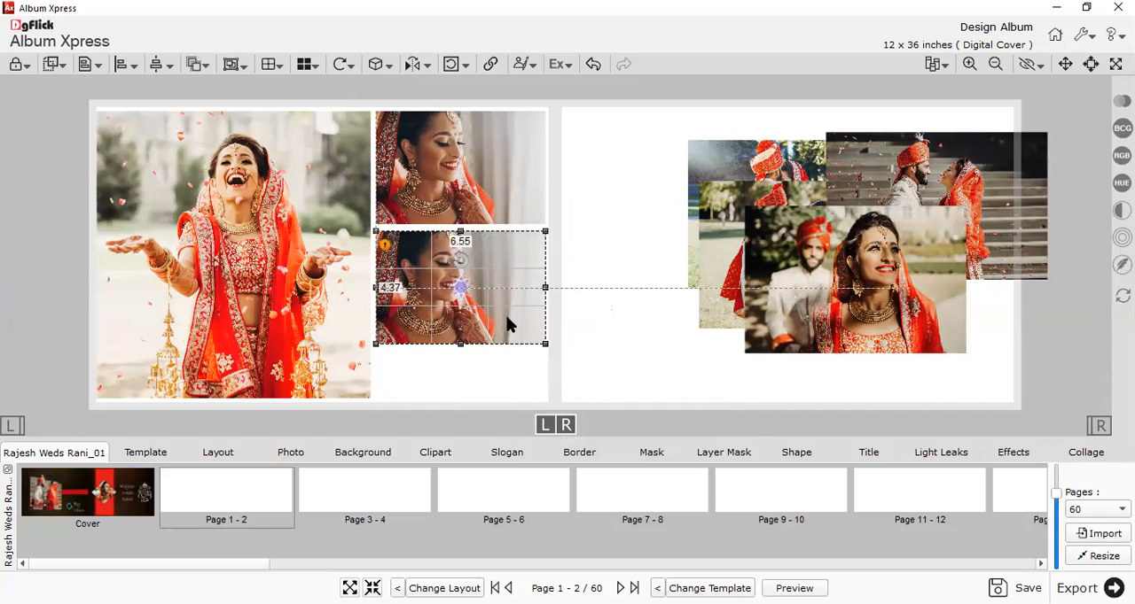
Move the two stacked bride close-ups together down to the vertical middle of the left page.
{"action": "left_click_drag", "start_coordinate": [584, 158], "coordinate": [492, 341]}
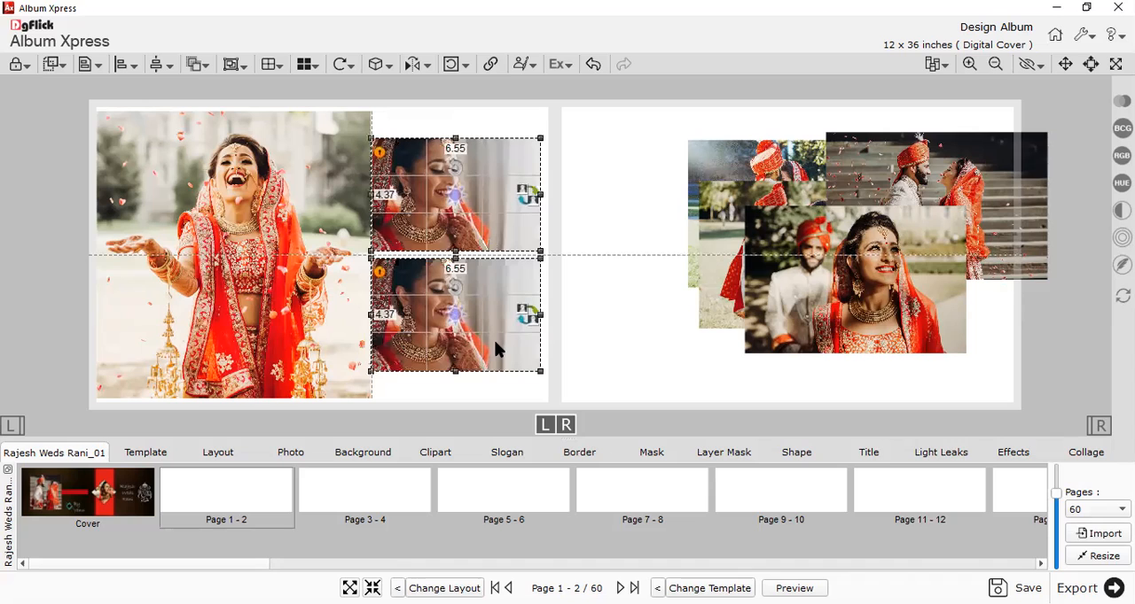
{"action": "left_click", "coordinate": [585, 322]}
{"action": "scroll", "coordinate": [585, 321], "scroll_direction": "down", "scroll_amount": 1}
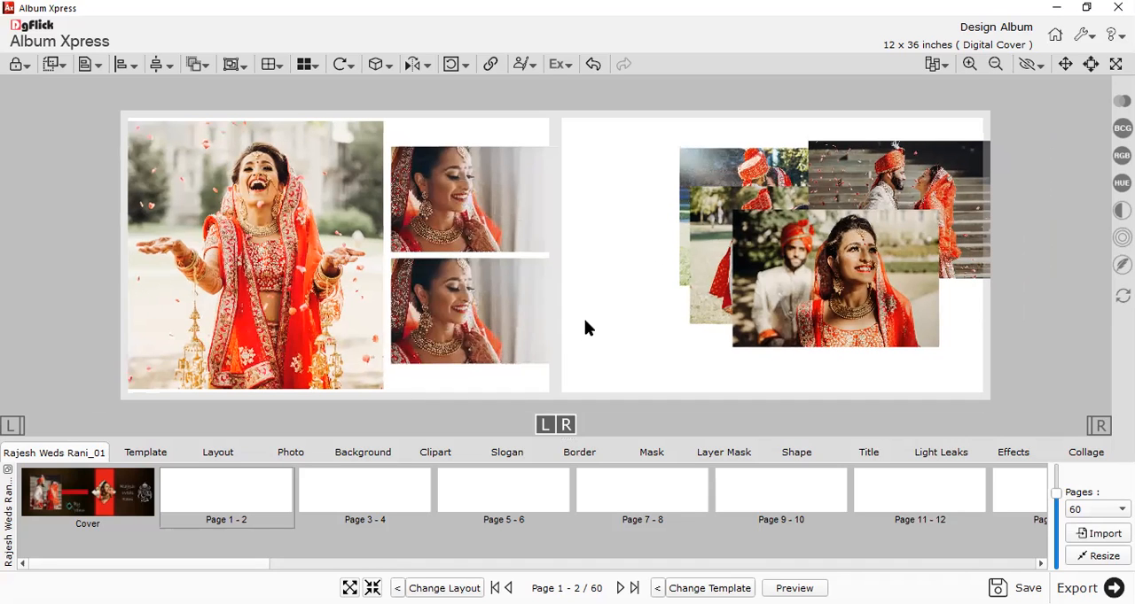
Swap the lower bride close-up with the couple photo of the smiling bride on the right page.
{"action": "left_click", "coordinate": [817, 271]}
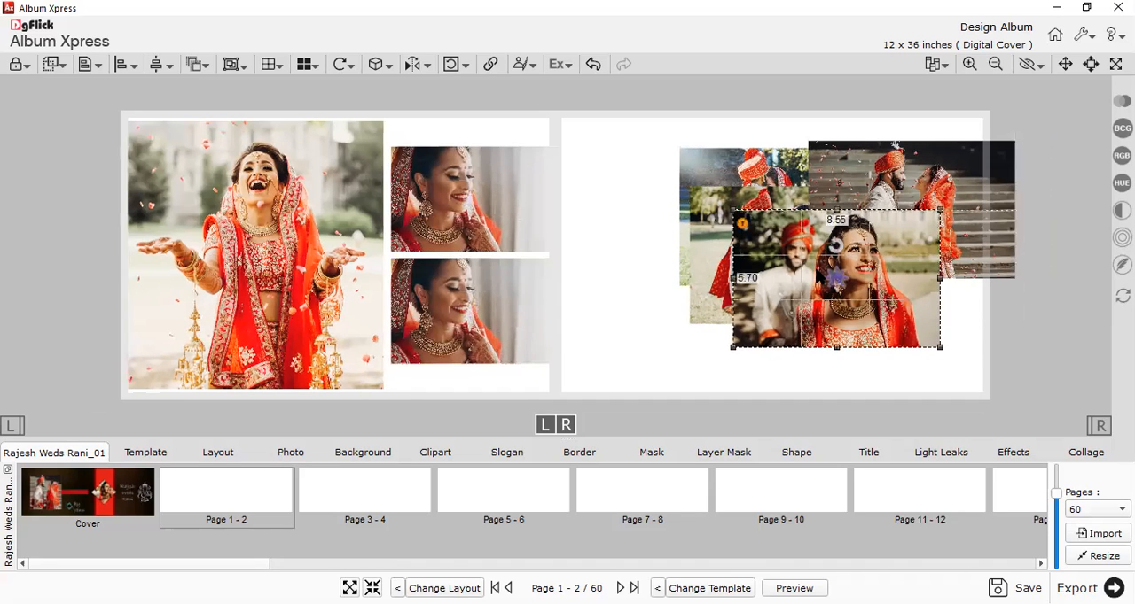
{"action": "left_click", "coordinate": [494, 346], "text": "ctrl"}
{"action": "left_click", "coordinate": [920, 285]}
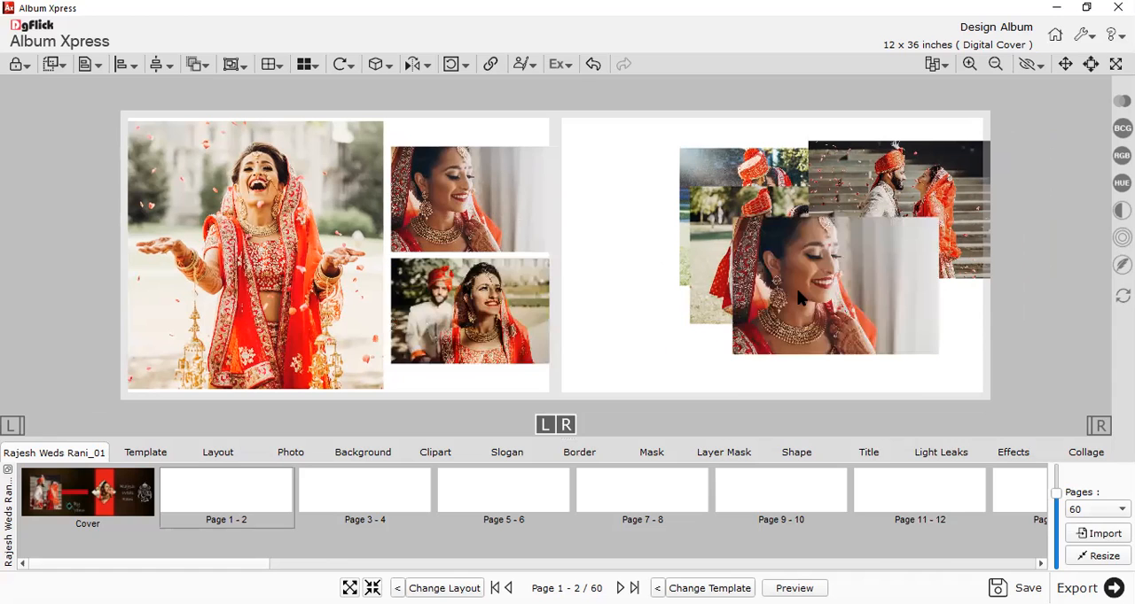
Delete the spare bride close-up and the three remaining couple photos from the right page.
{"action": "left_click_drag", "start_coordinate": [747, 299], "coordinate": [710, 308]}
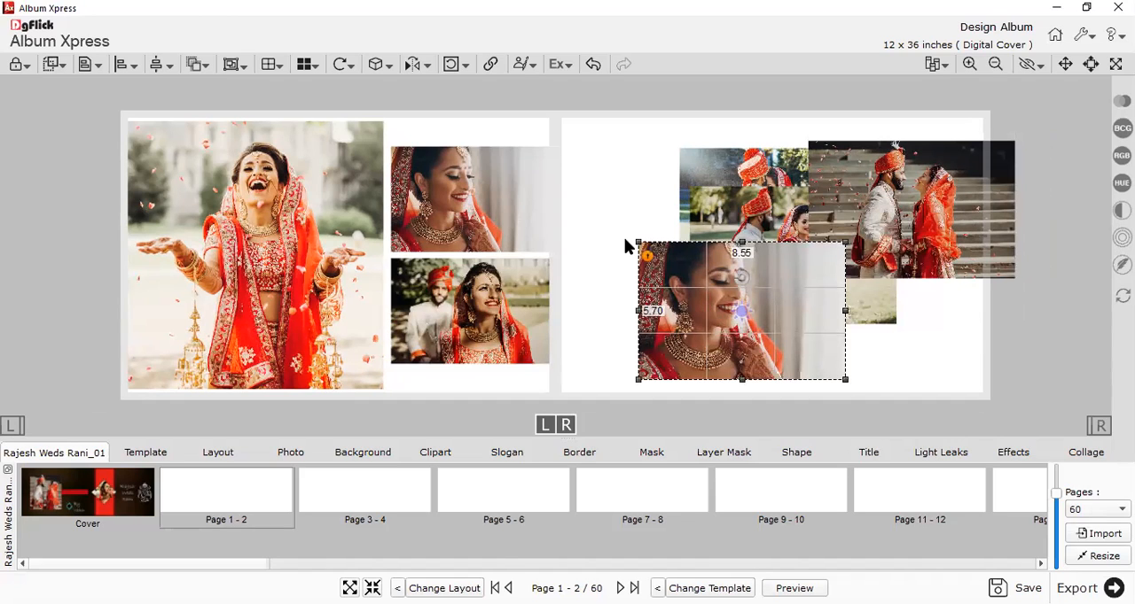
{"action": "key", "text": "Delete"}
{"action": "left_click_drag", "start_coordinate": [768, 268], "coordinate": [615, 244]}
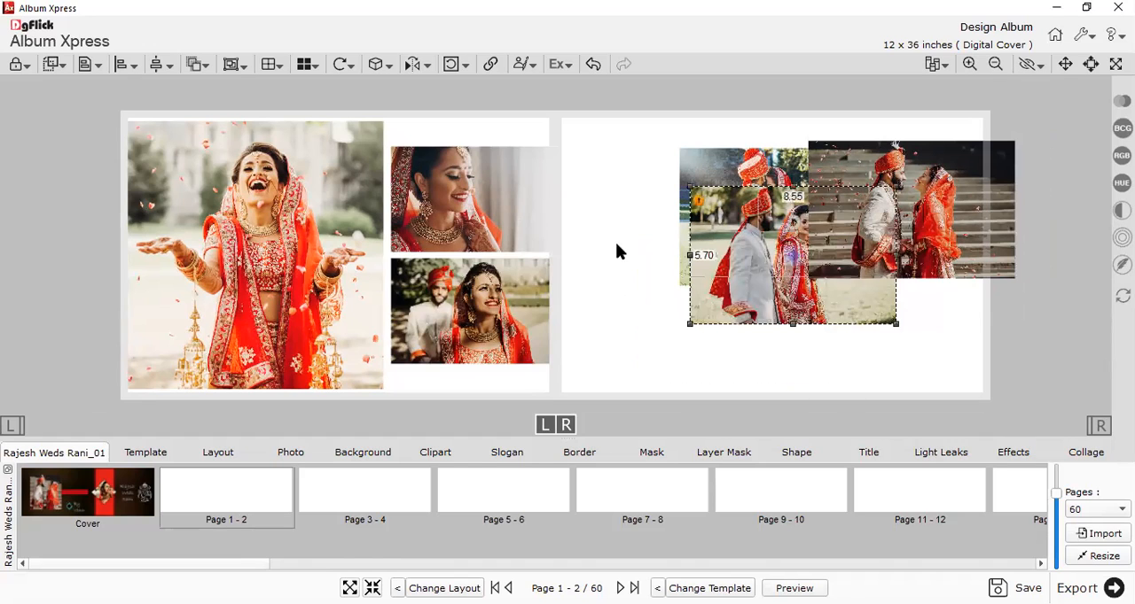
{"action": "left_click_drag", "start_coordinate": [483, 102], "coordinate": [219, 400]}
{"action": "left_click", "coordinate": [597, 279]}
{"action": "left_click_drag", "start_coordinate": [1009, 367], "coordinate": [657, 136]}
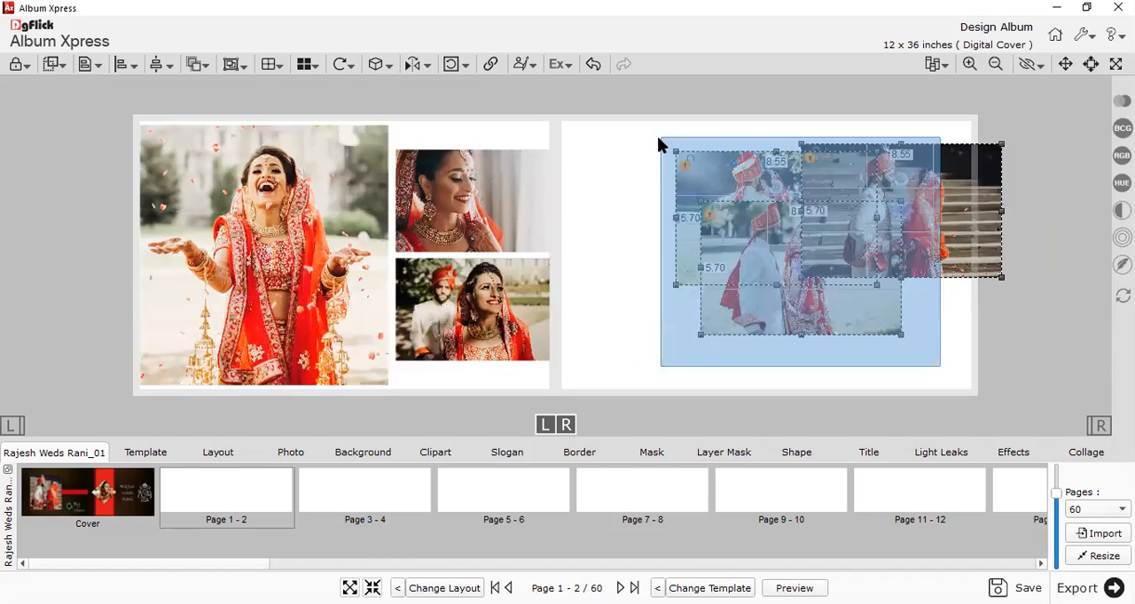
{"action": "key", "text": "Delete"}
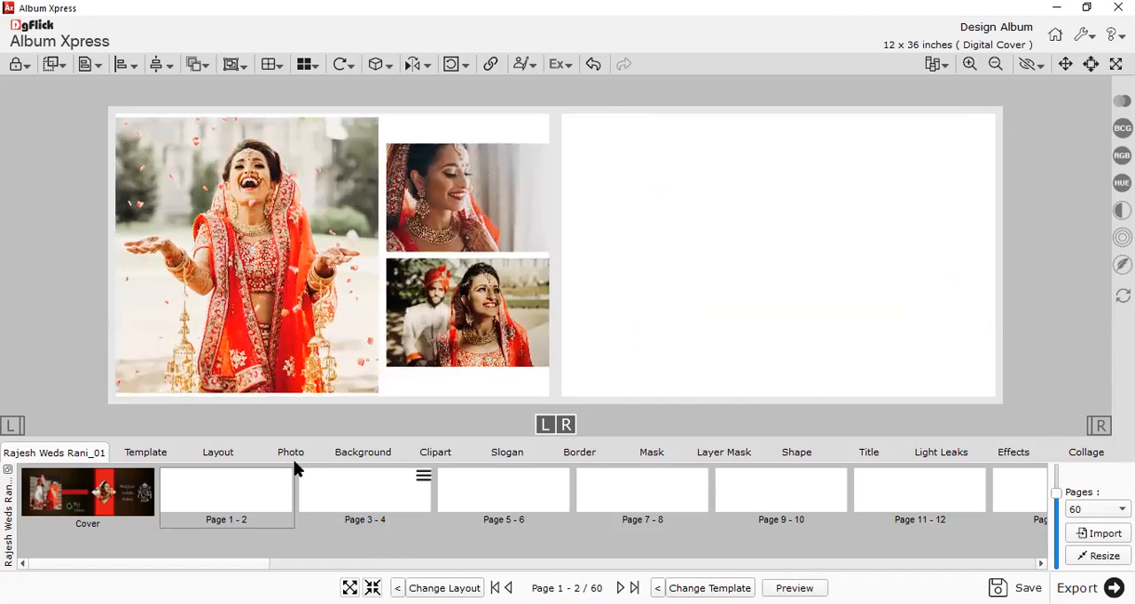
Add the groom portrait in the red turban to the right page's inner side, resized to about 7.35 x 11.02 inches.
{"action": "left_click", "coordinate": [290, 453]}
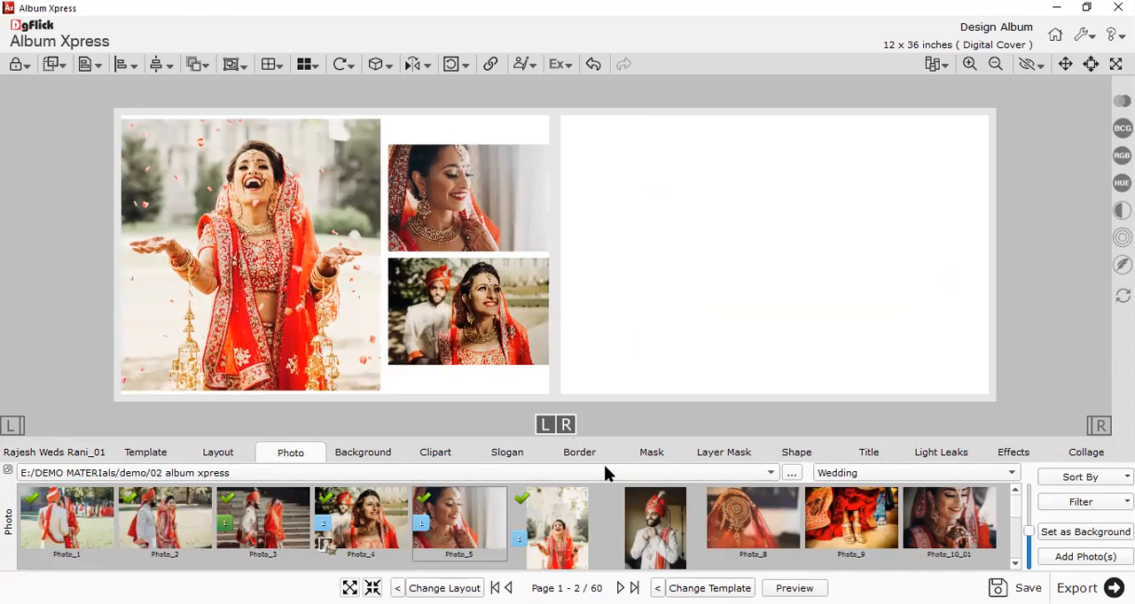
{"action": "left_click_drag", "start_coordinate": [661, 507], "coordinate": [633, 250]}
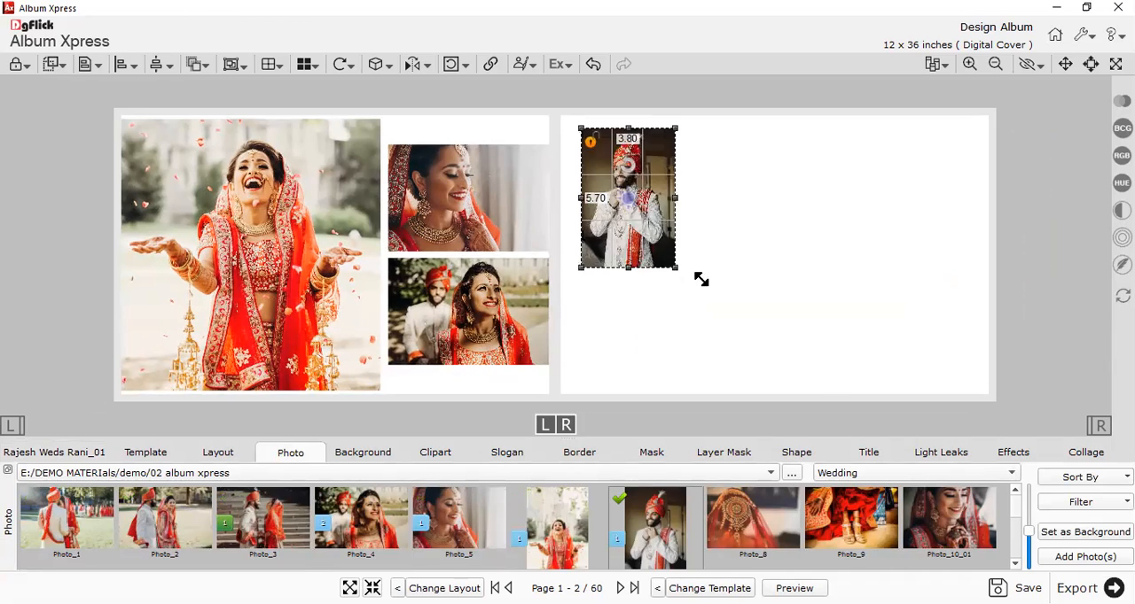
{"action": "left_click_drag", "start_coordinate": [834, 396], "coordinate": [744, 373]}
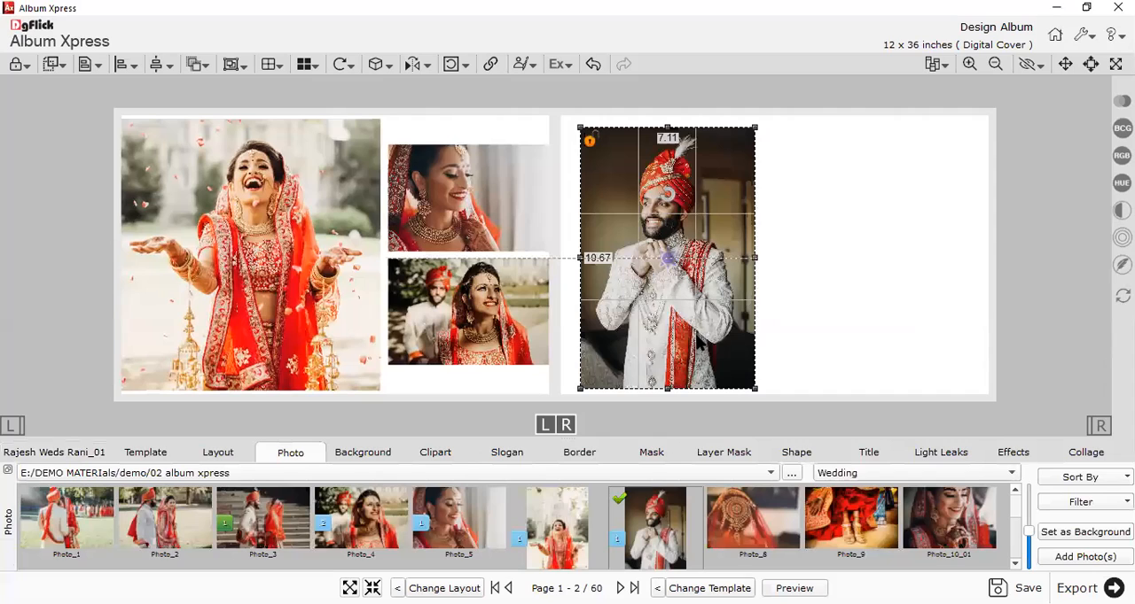
{"action": "left_click_drag", "start_coordinate": [699, 344], "coordinate": [699, 335]}
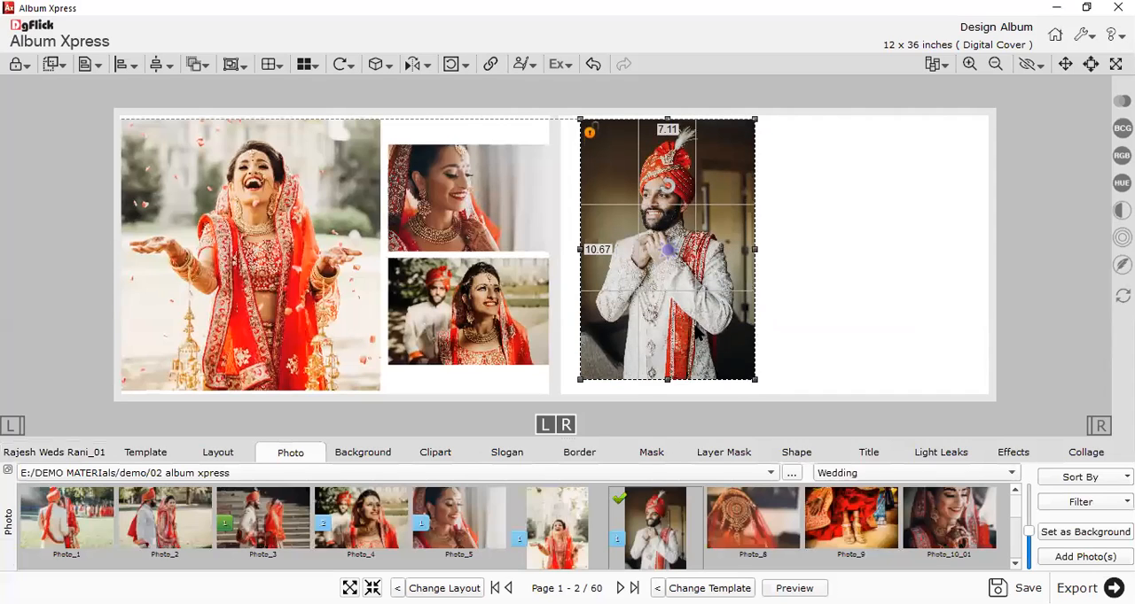
{"action": "left_click_drag", "start_coordinate": [755, 383], "coordinate": [760, 391]}
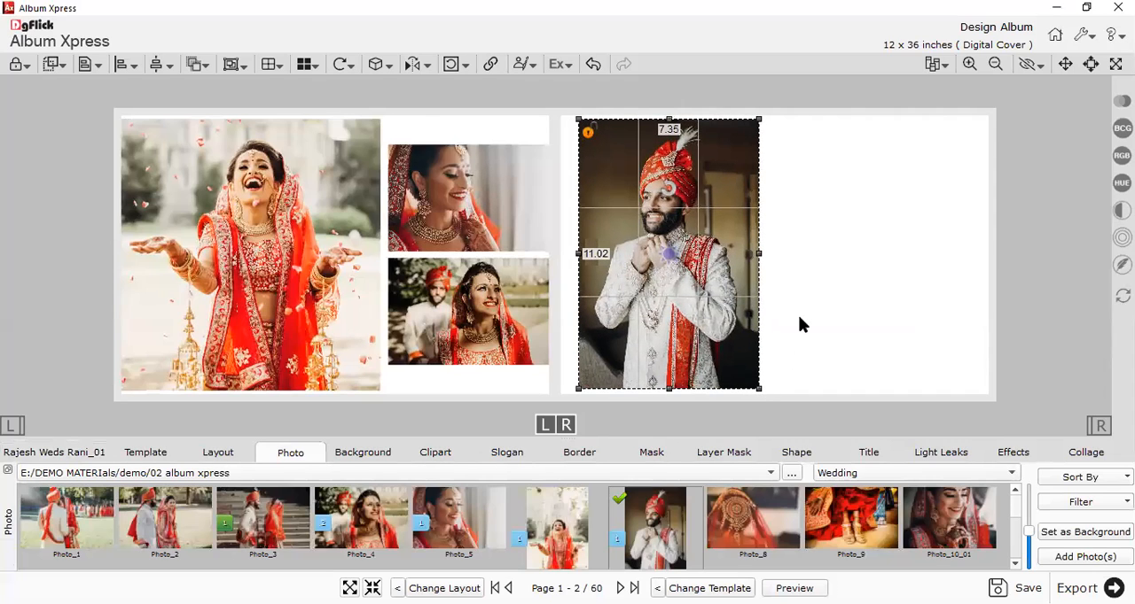
{"action": "left_click", "coordinate": [797, 322]}
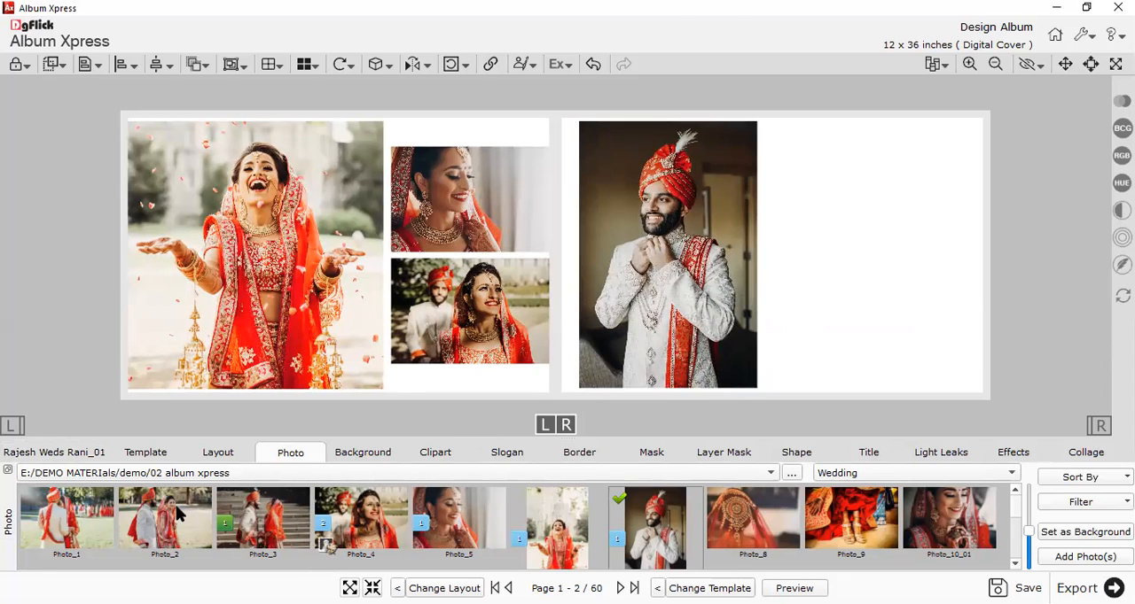
Place Photo_1 beside the groom portrait on the right page, cropped from its inner side to about 11.87 x 9.49 inches.
{"action": "double_click", "coordinate": [59, 513]}
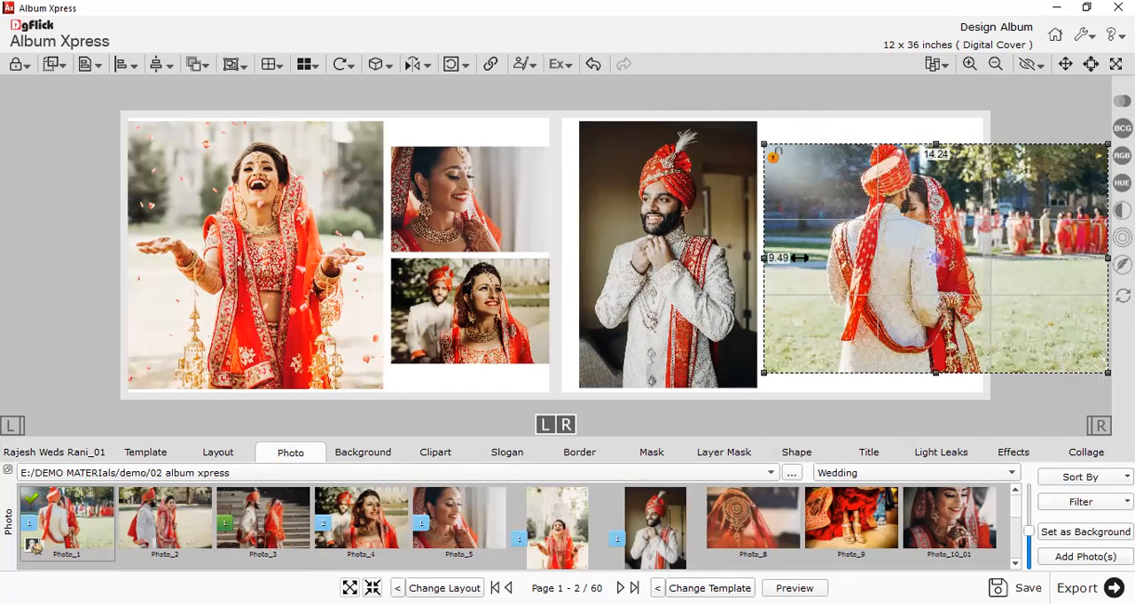
{"action": "left_click_drag", "start_coordinate": [764, 259], "coordinate": [813, 259]}
{"action": "left_click_drag", "start_coordinate": [877, 318], "coordinate": [836, 317]}
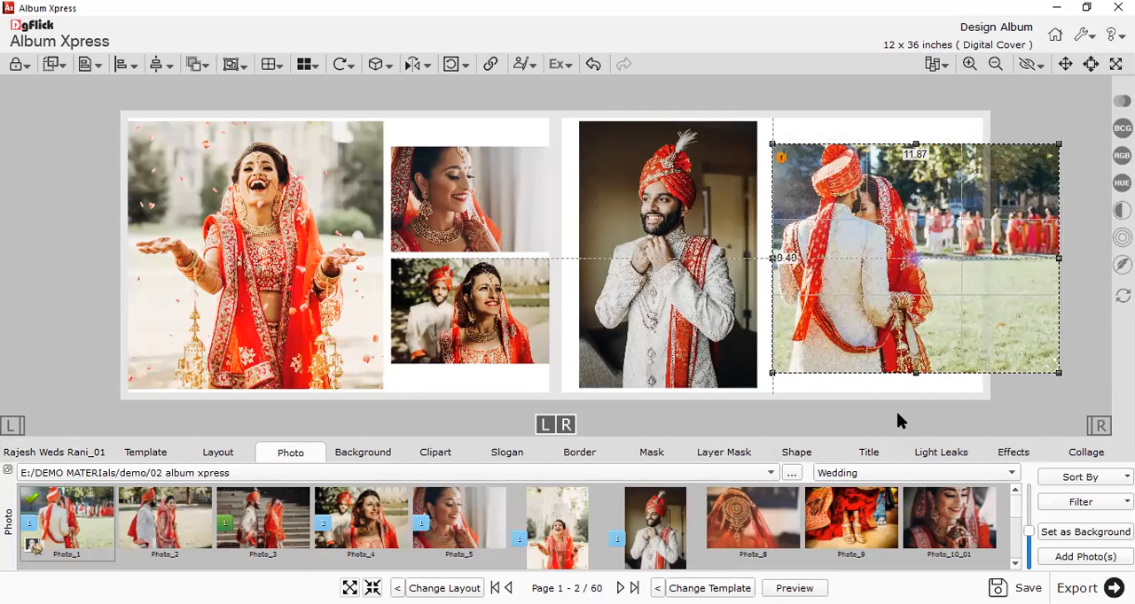
{"action": "left_click", "coordinate": [890, 412]}
{"action": "scroll", "coordinate": [890, 413], "scroll_direction": "up", "scroll_amount": 1}
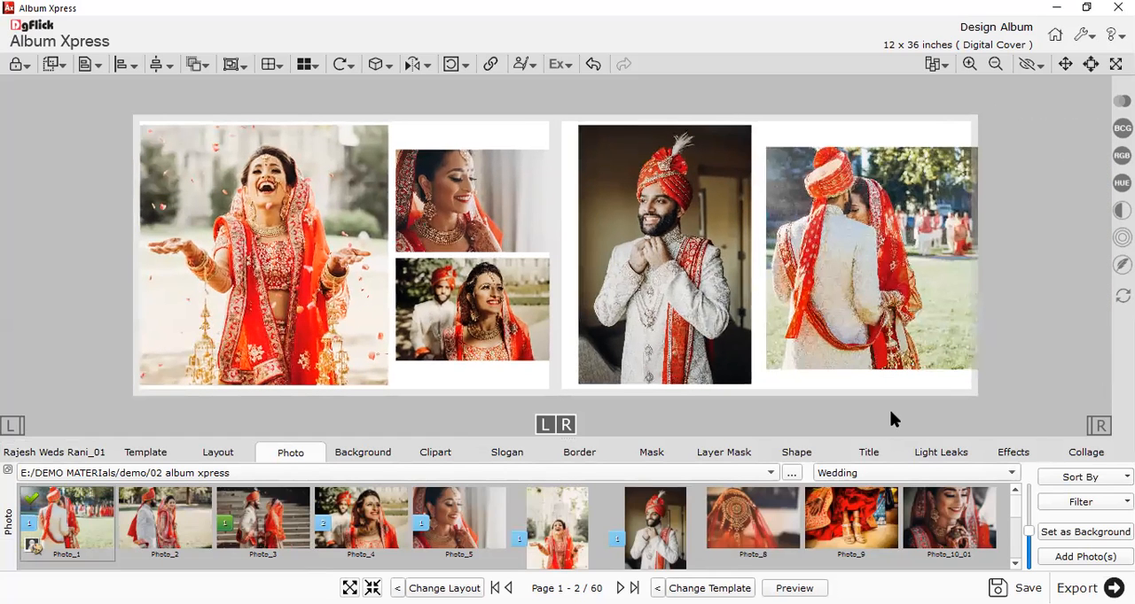
{"action": "scroll", "coordinate": [891, 398], "scroll_direction": "up", "scroll_amount": 1}
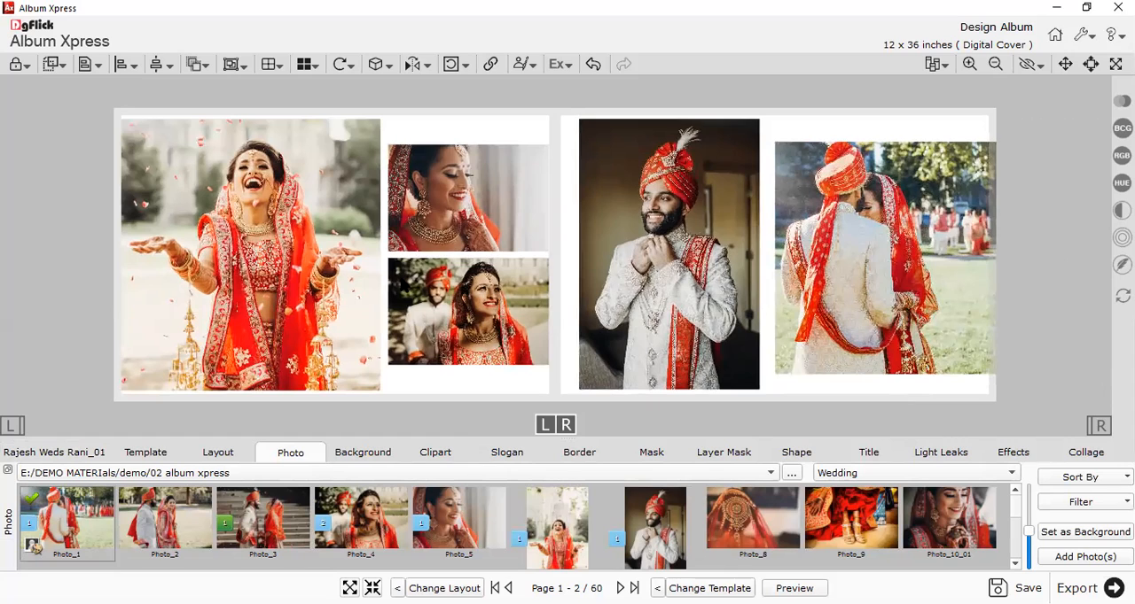
Try the blurred orange, mauve pink and taupe backgrounds from the 1 SS (3) category on the spread.
{"action": "left_click", "coordinate": [367, 453]}
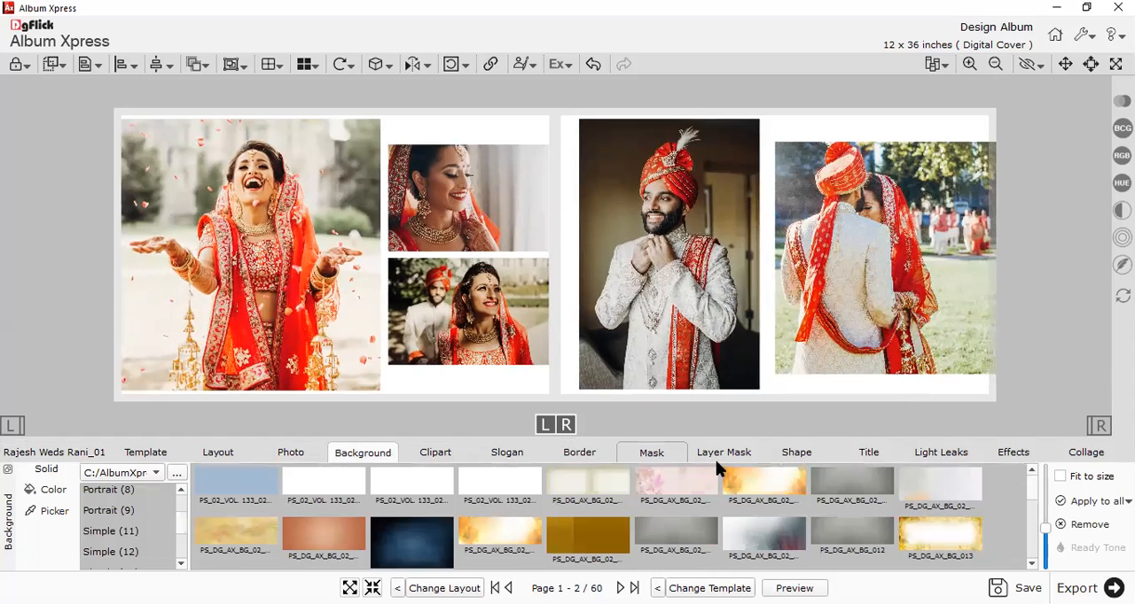
{"action": "scroll", "coordinate": [128, 513], "scroll_direction": "up", "scroll_amount": 5}
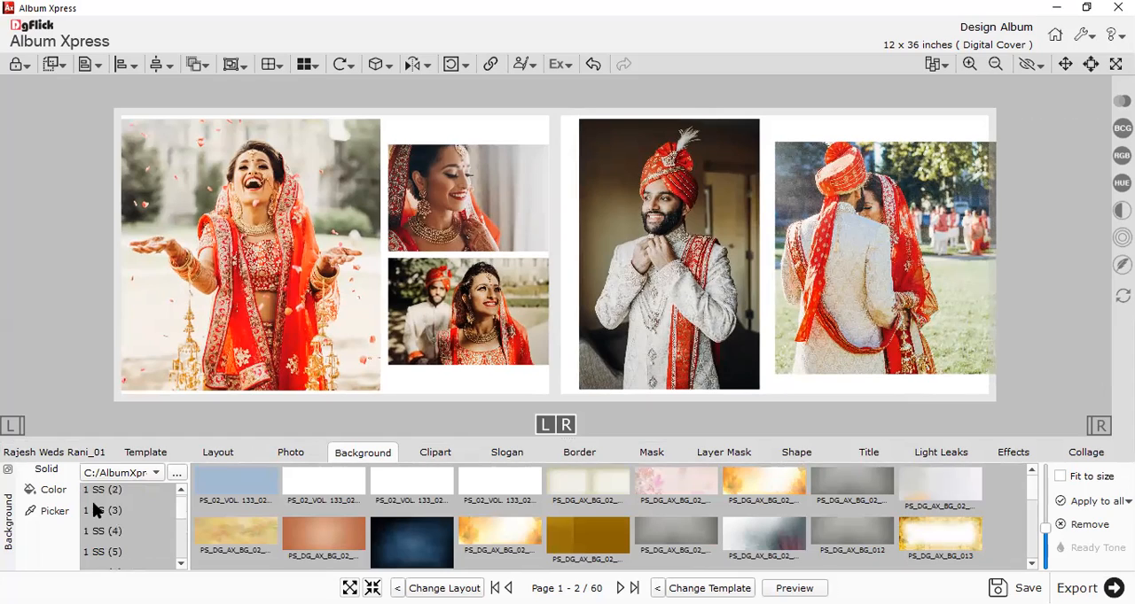
{"action": "scroll", "coordinate": [111, 508], "scroll_direction": "up", "scroll_amount": 1}
{"action": "left_click", "coordinate": [129, 512]}
{"action": "scroll", "coordinate": [99, 525], "scroll_direction": "down", "scroll_amount": 1}
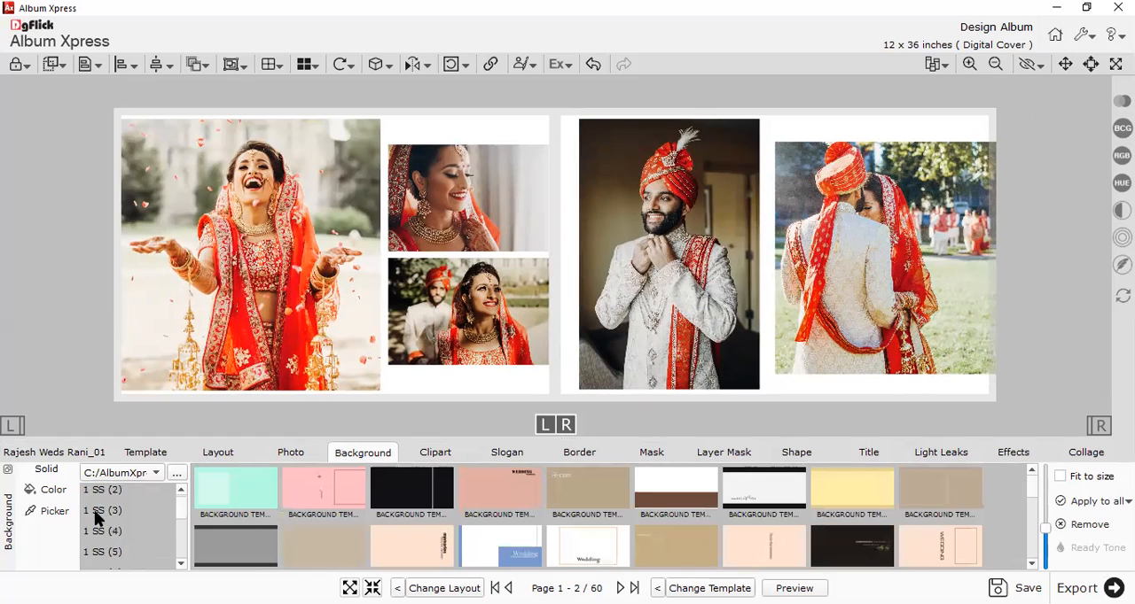
{"action": "left_click", "coordinate": [559, 493]}
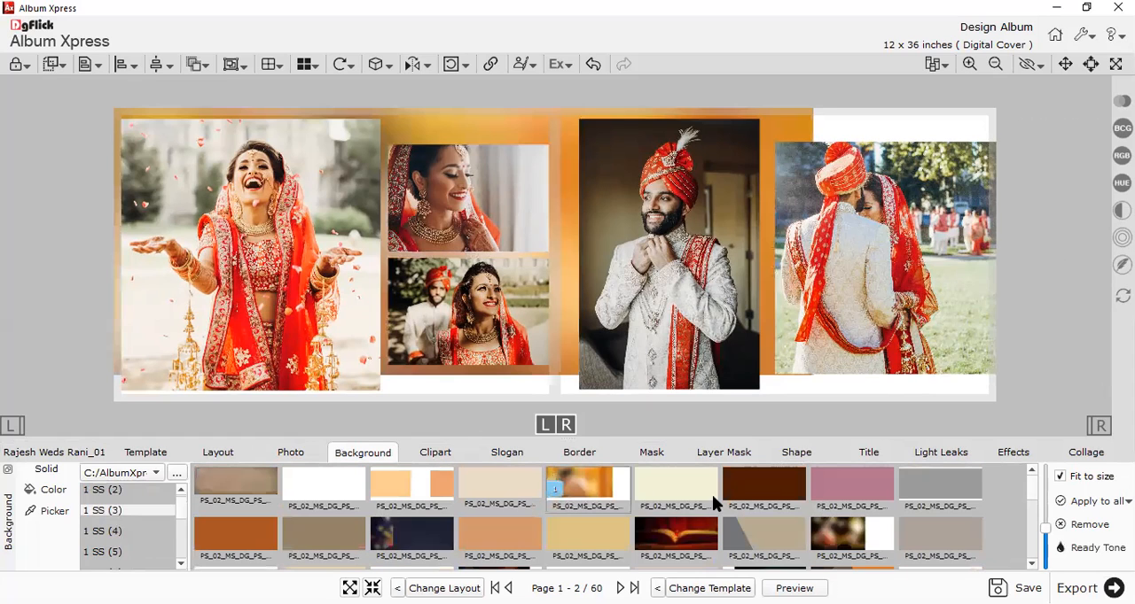
{"action": "left_click", "coordinate": [862, 496]}
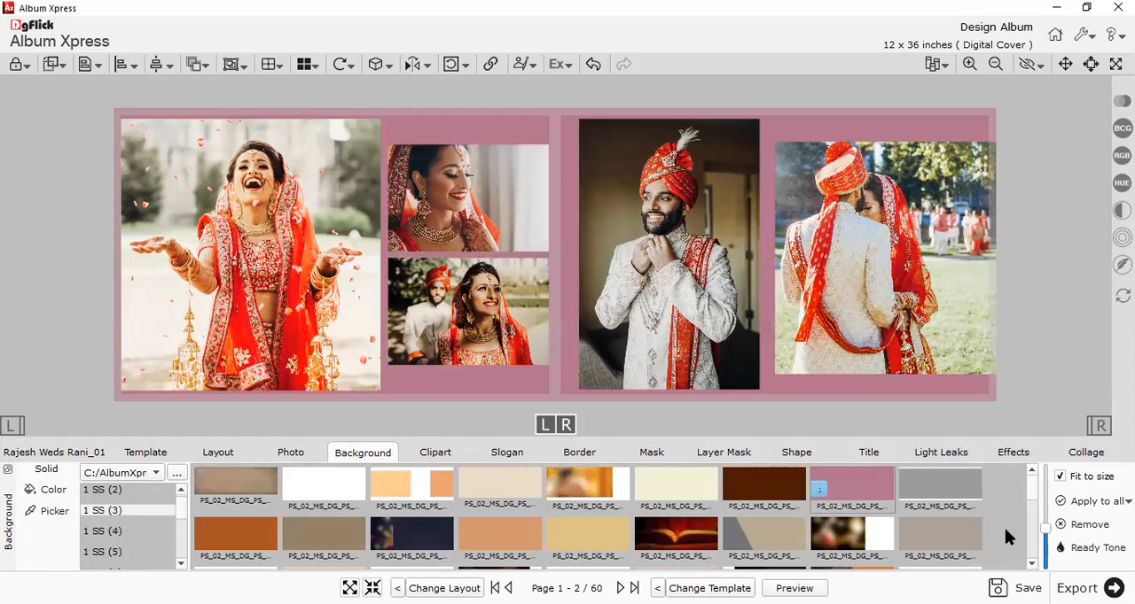
{"action": "left_click", "coordinate": [948, 530]}
Try the olive-gold, blurred dark red and blurred dark grey backgrounds from the same category on the spread.
{"action": "scroll", "coordinate": [780, 525], "scroll_direction": "down", "scroll_amount": 1}
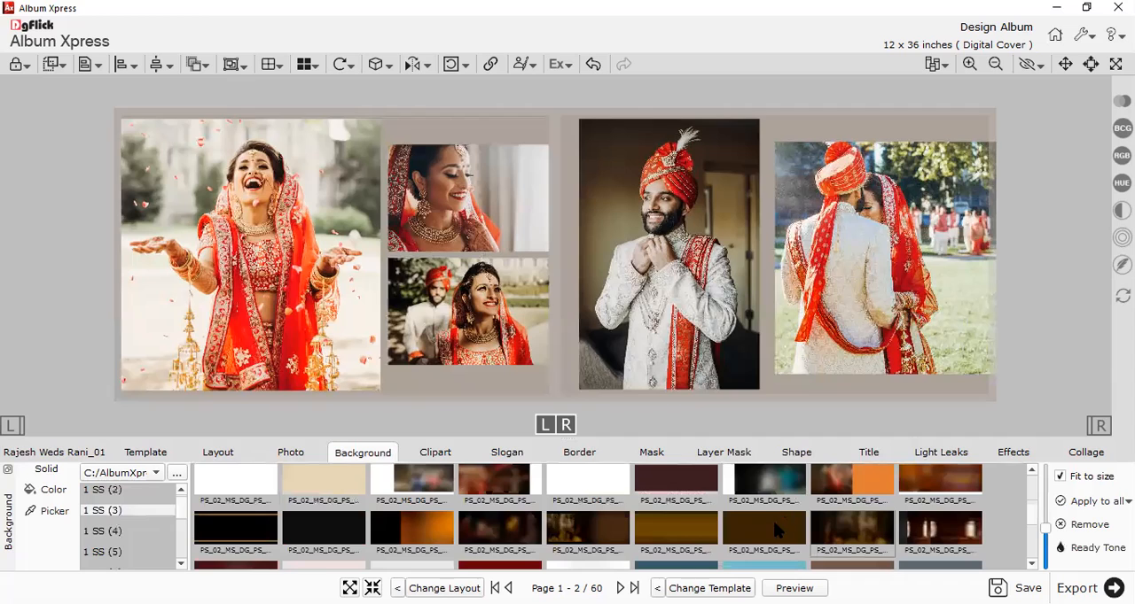
{"action": "left_click", "coordinate": [665, 525]}
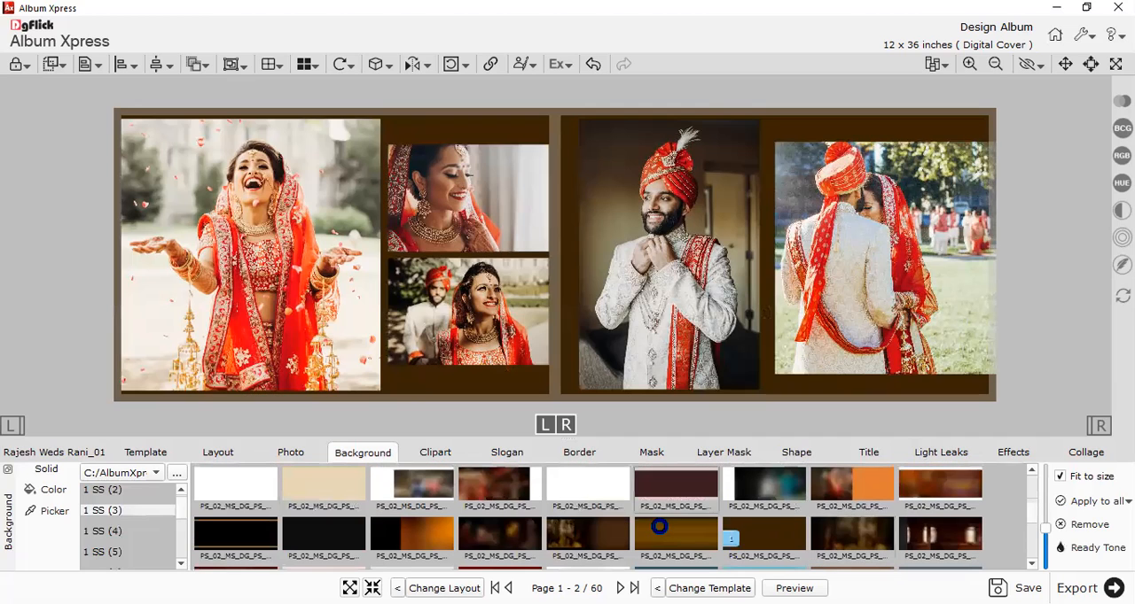
{"action": "left_click", "coordinate": [493, 503]}
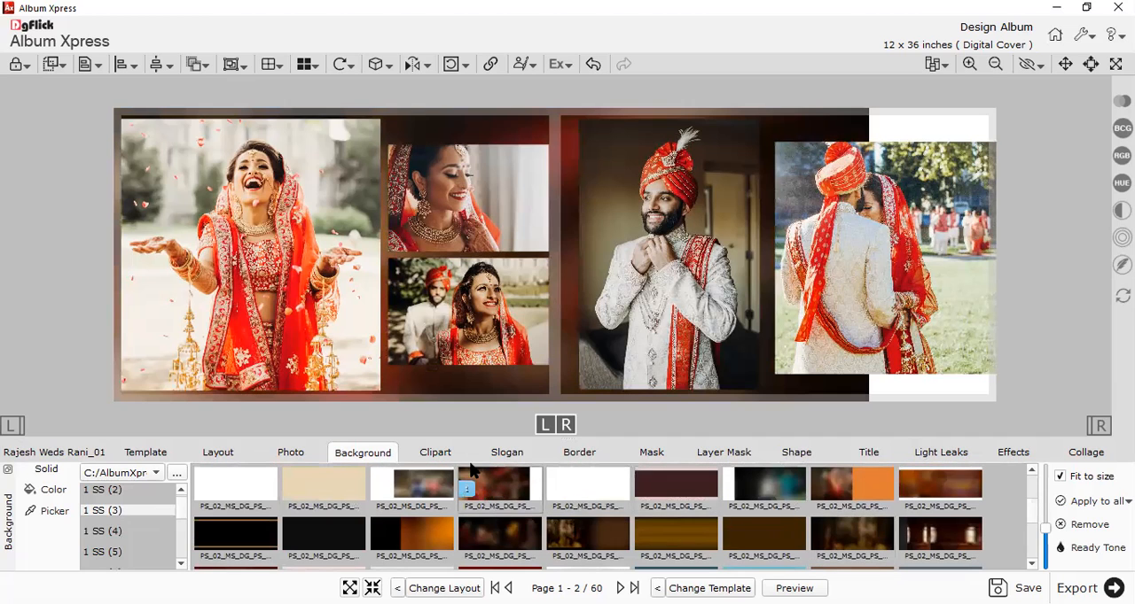
{"action": "left_click", "coordinate": [415, 494]}
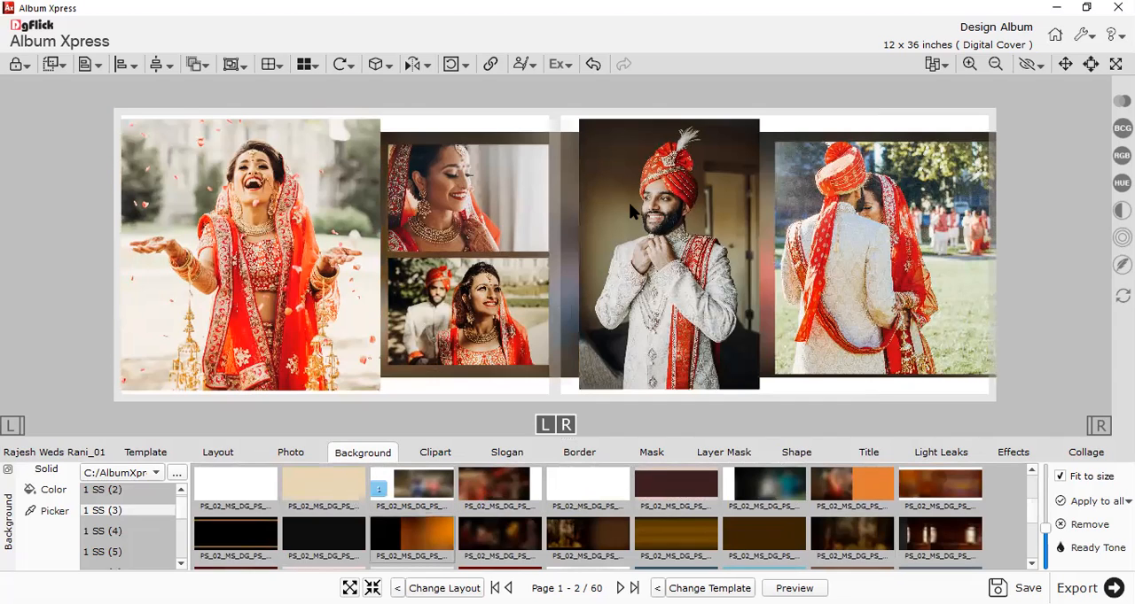
Set a solid red spread background by sampling the bride's outfit in the large portrait with the color picker.
{"action": "left_click", "coordinate": [46, 512]}
{"action": "left_click", "coordinate": [237, 308]}
{"action": "left_click", "coordinate": [40, 513]}
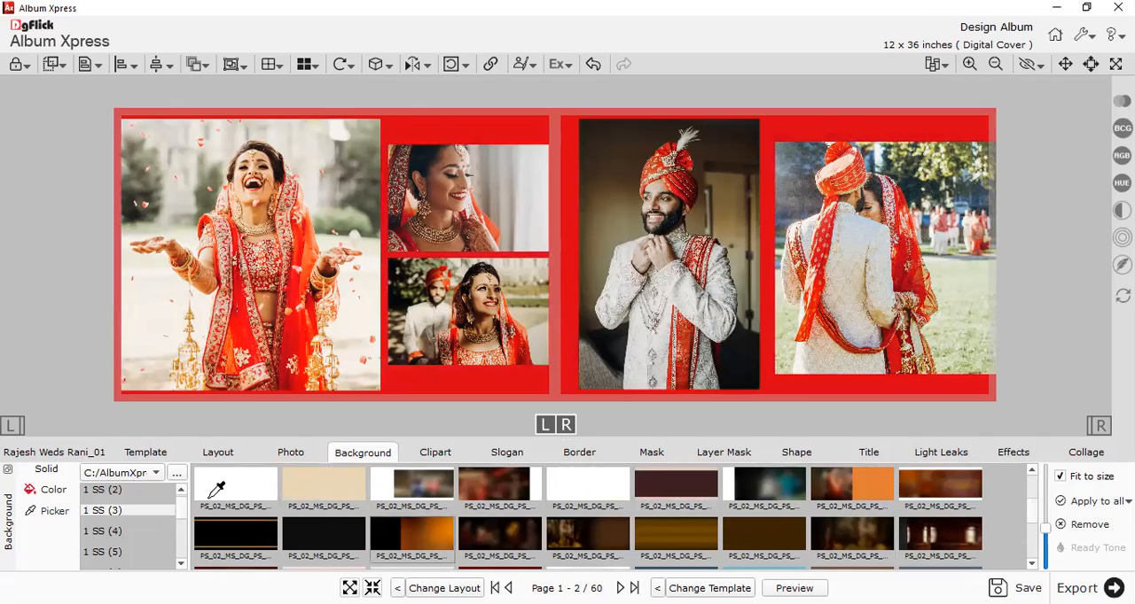
Set a solid tan spread background by sampling the groom's hands in his portrait with the color picker.
{"action": "left_click", "coordinate": [644, 247]}
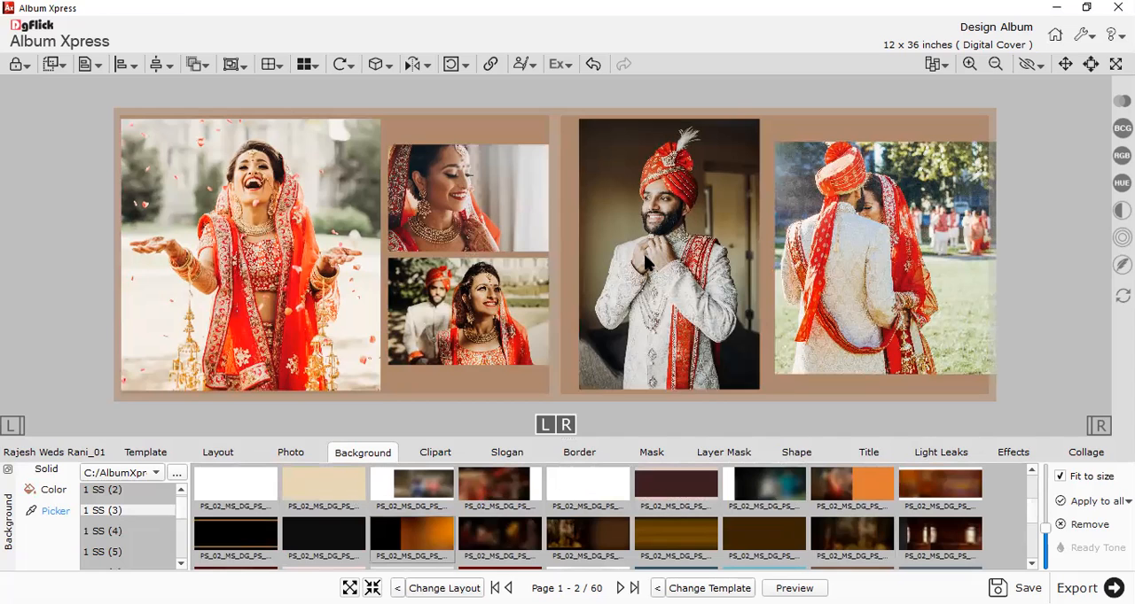
{"action": "scroll", "coordinate": [644, 256], "scroll_direction": "down", "scroll_amount": 1}
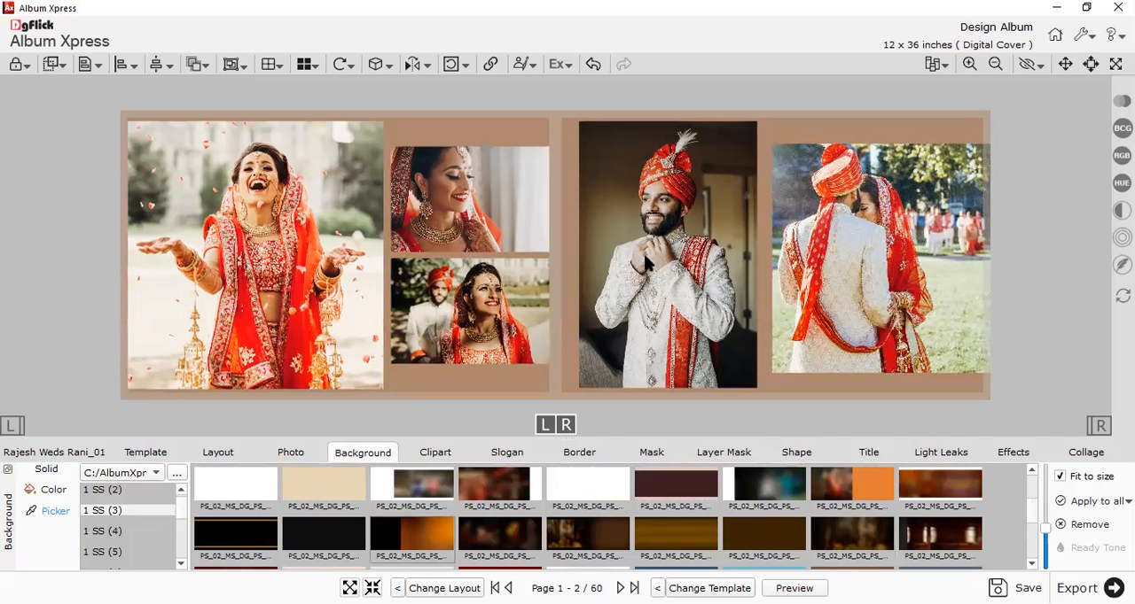
{"action": "scroll", "coordinate": [636, 270], "scroll_direction": "up", "scroll_amount": 3}
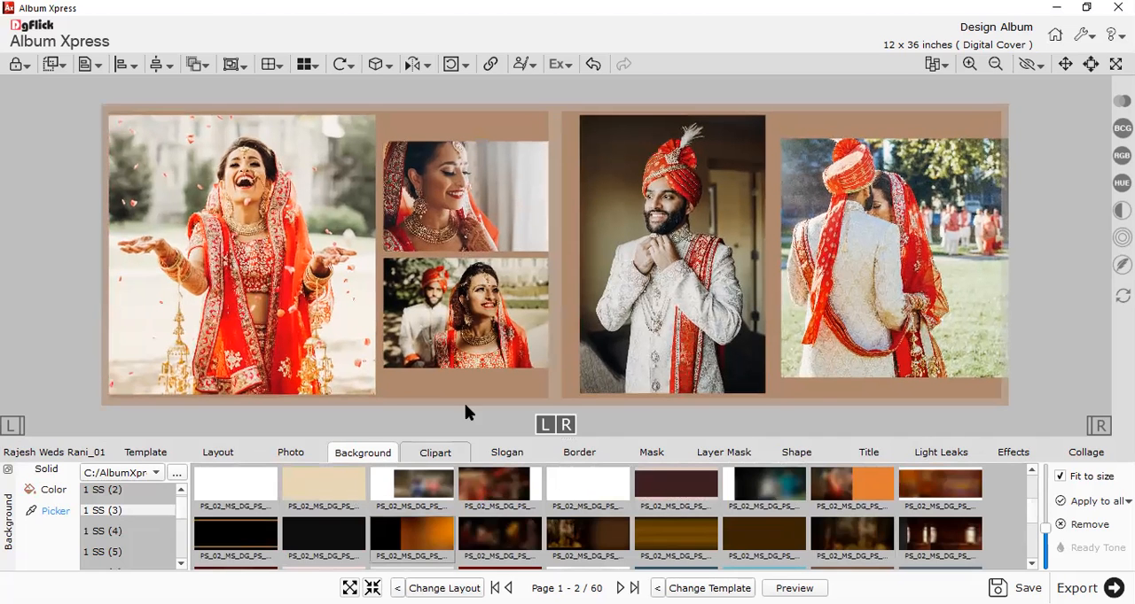
Try the thin pink DG_04_022_0113 border on the four photos other than the large bride portrait.
{"action": "key", "text": "ctrl+a"}
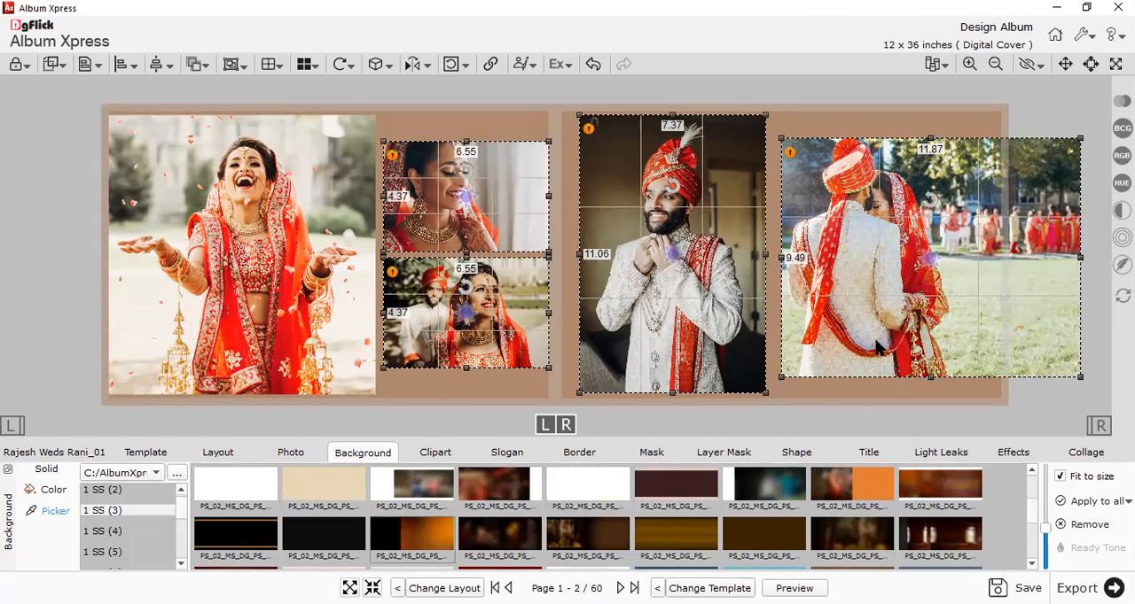
{"action": "left_click", "coordinate": [878, 368]}
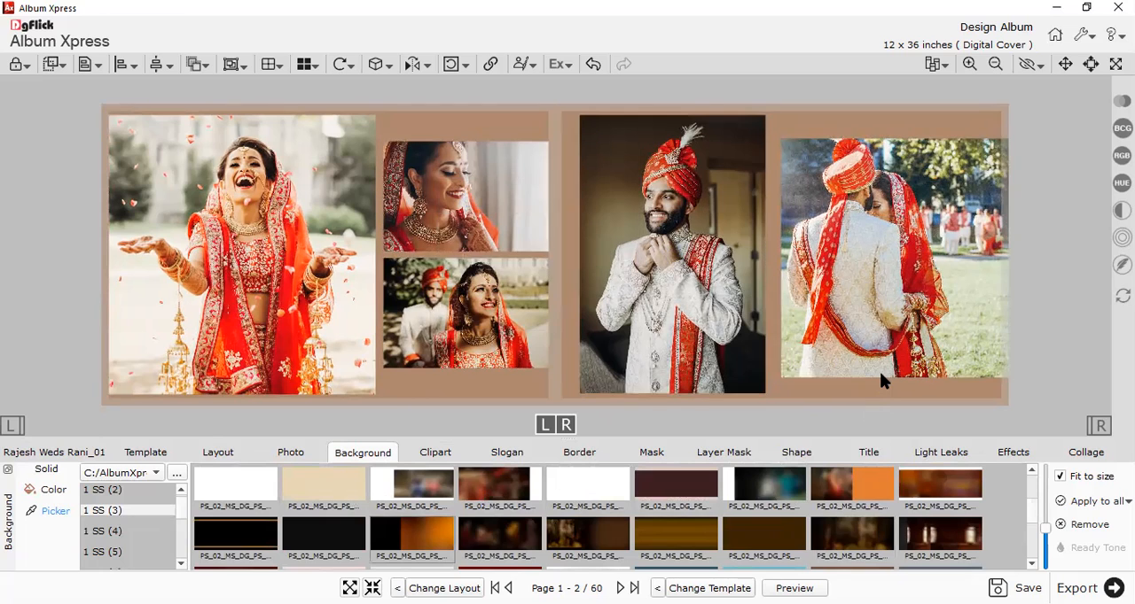
{"action": "left_click_drag", "start_coordinate": [881, 400], "coordinate": [467, 135]}
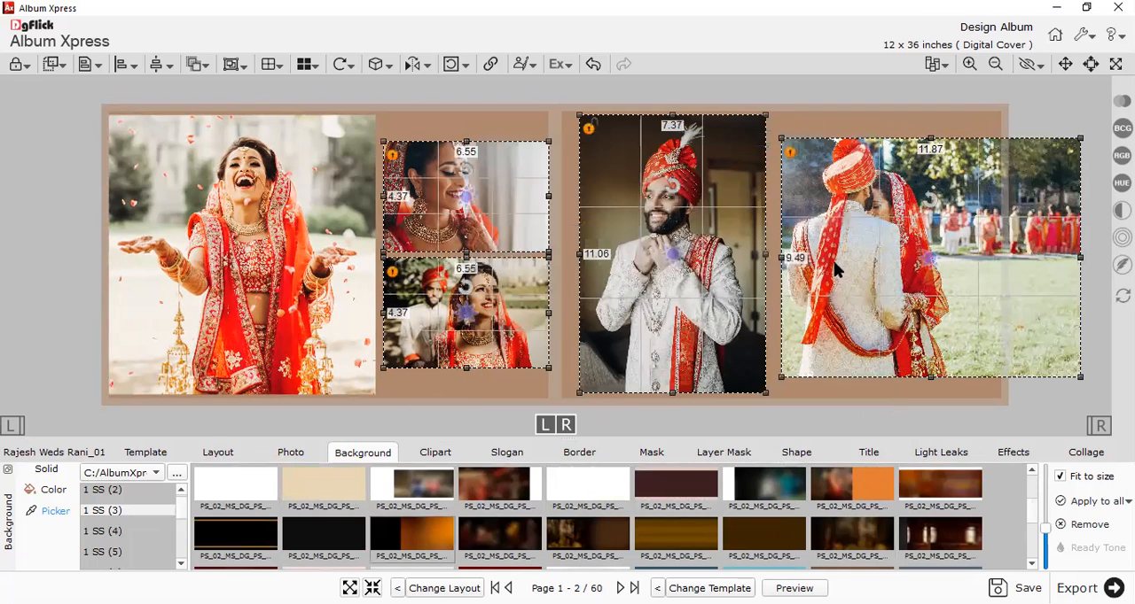
{"action": "left_click_drag", "start_coordinate": [866, 408], "coordinate": [443, 197]}
{"action": "left_click", "coordinate": [579, 452]}
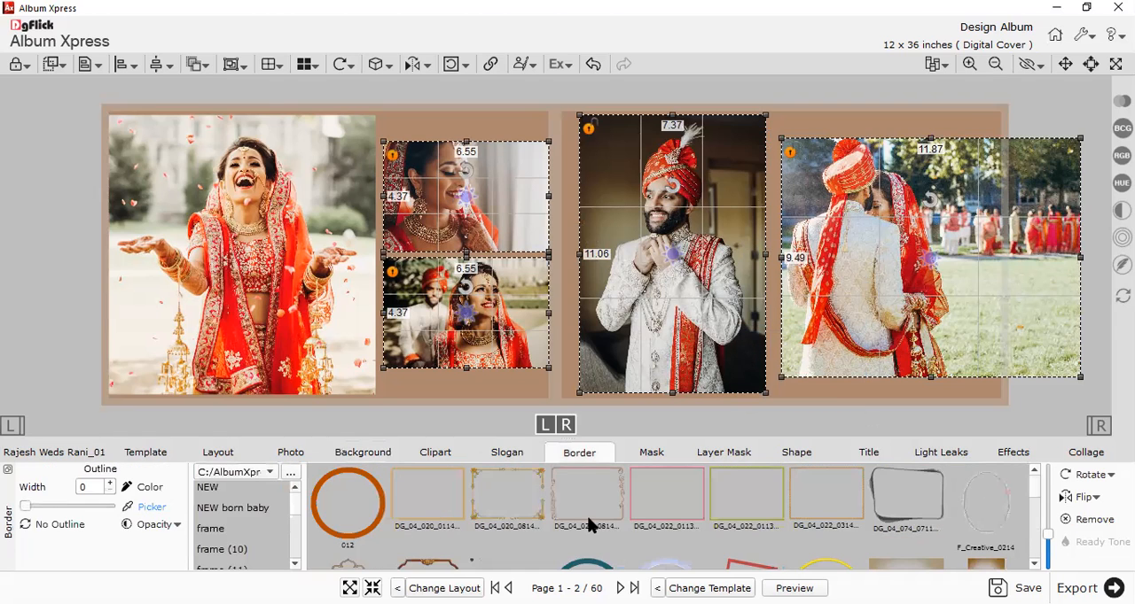
{"action": "scroll", "coordinate": [588, 525], "scroll_direction": "down", "scroll_amount": 3}
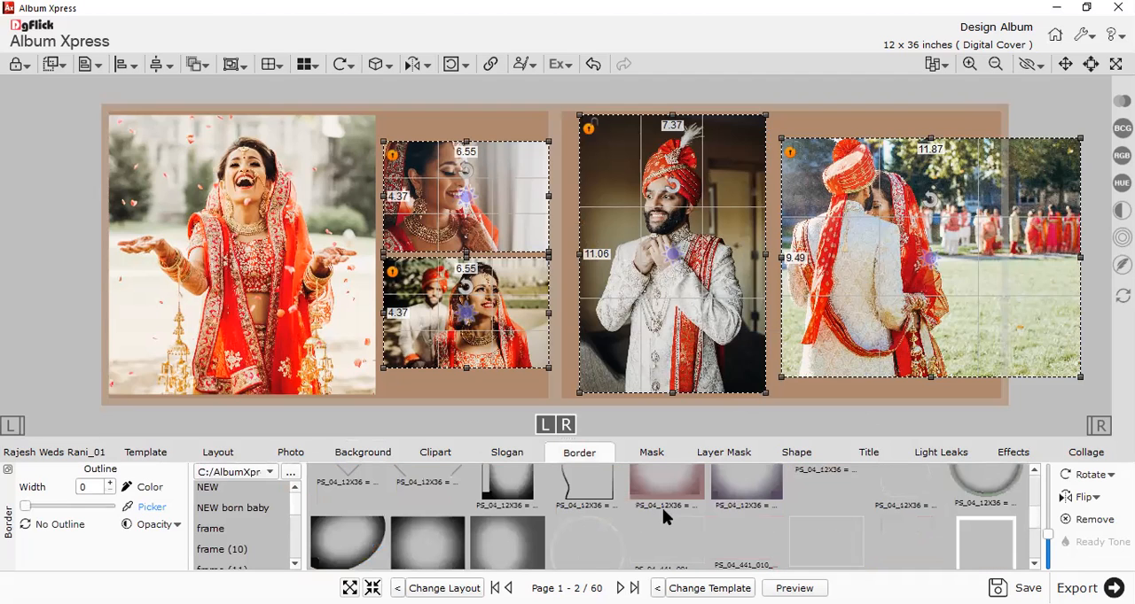
{"action": "scroll", "coordinate": [847, 531], "scroll_direction": "down", "scroll_amount": 1}
{"action": "scroll", "coordinate": [846, 531], "scroll_direction": "up", "scroll_amount": 1}
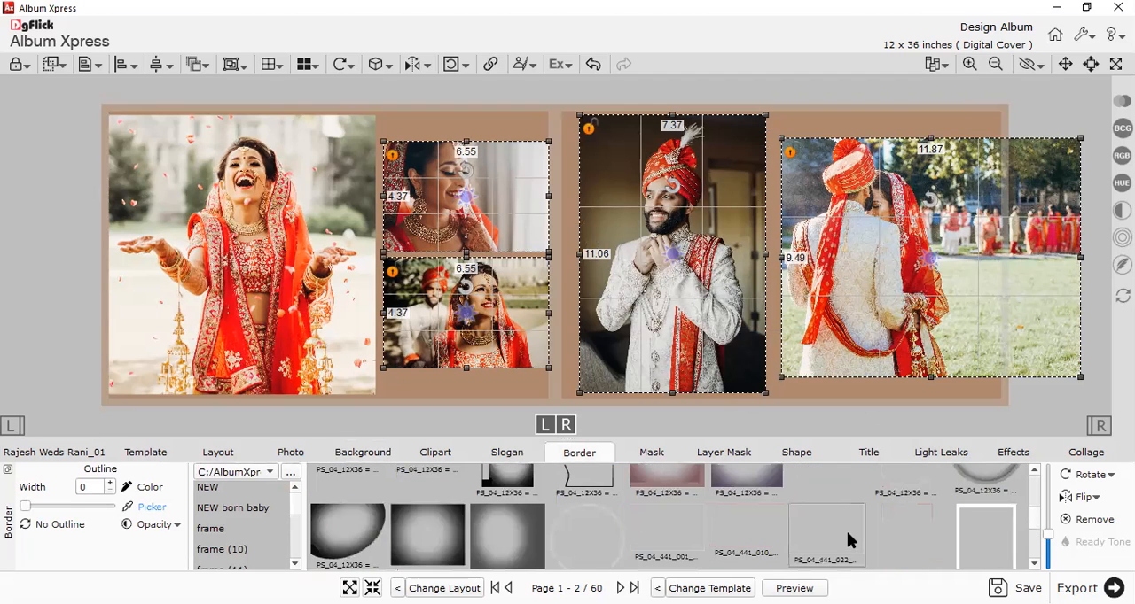
{"action": "scroll", "coordinate": [846, 531], "scroll_direction": "up", "scroll_amount": 2}
{"action": "scroll", "coordinate": [904, 502], "scroll_direction": "up", "scroll_amount": 1}
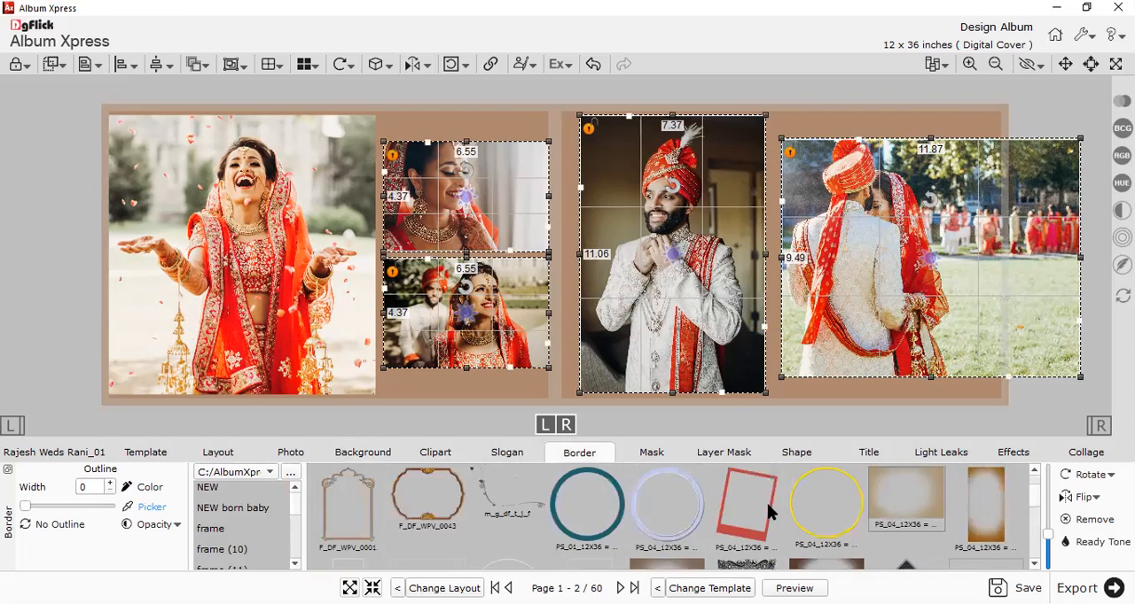
{"action": "left_click", "coordinate": [767, 503]}
{"action": "left_click", "coordinate": [677, 487]}
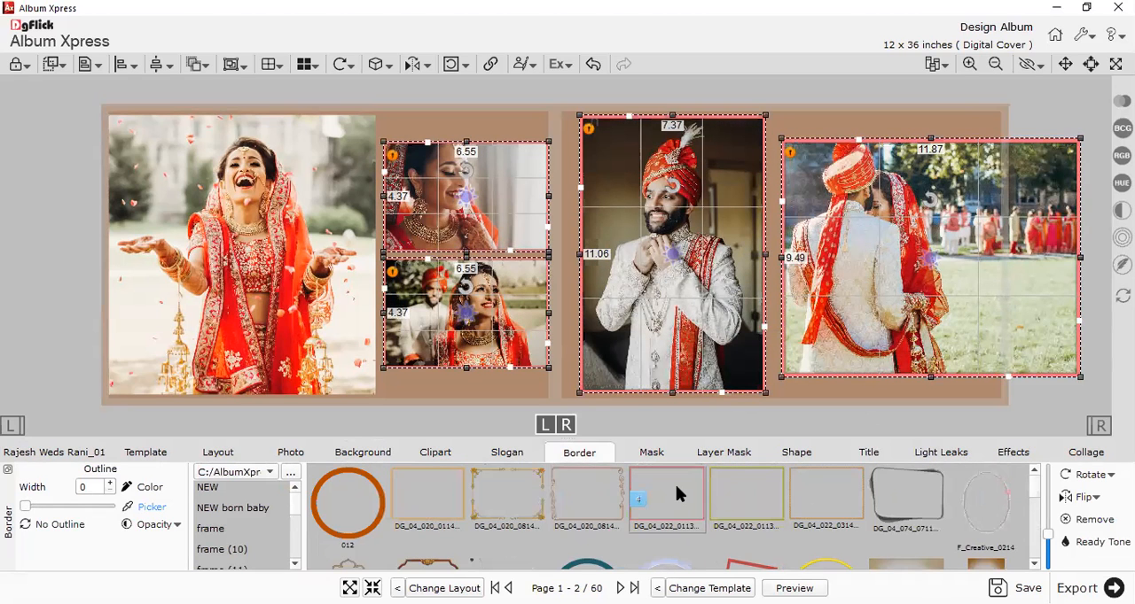
Remove the pink border from the four selected photos.
{"action": "scroll", "coordinate": [675, 485], "scroll_direction": "down", "scroll_amount": 3}
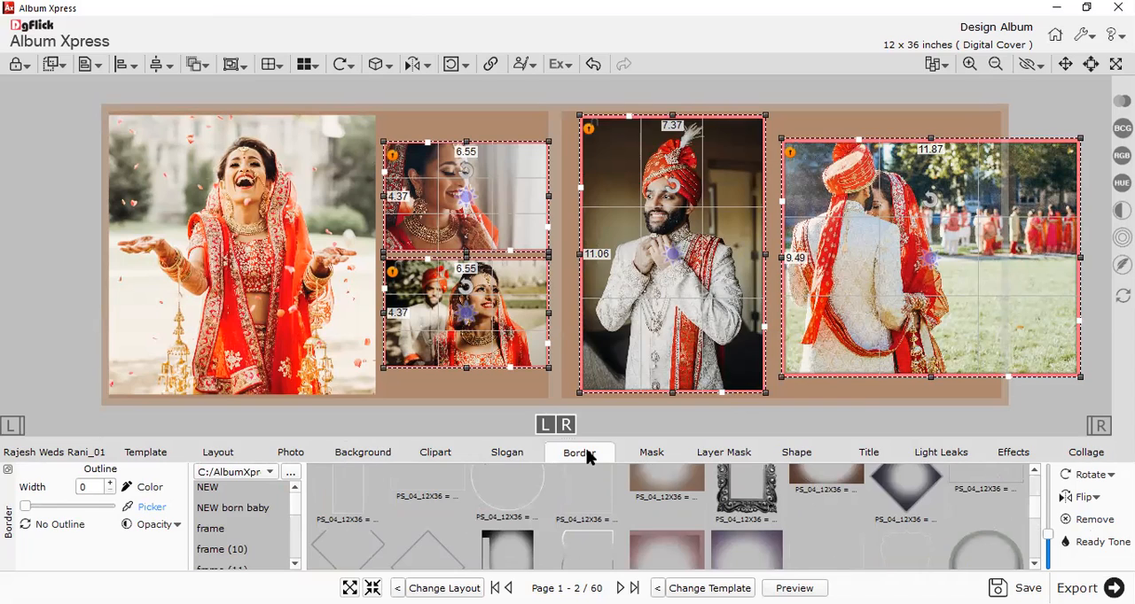
{"action": "left_click", "coordinate": [359, 453]}
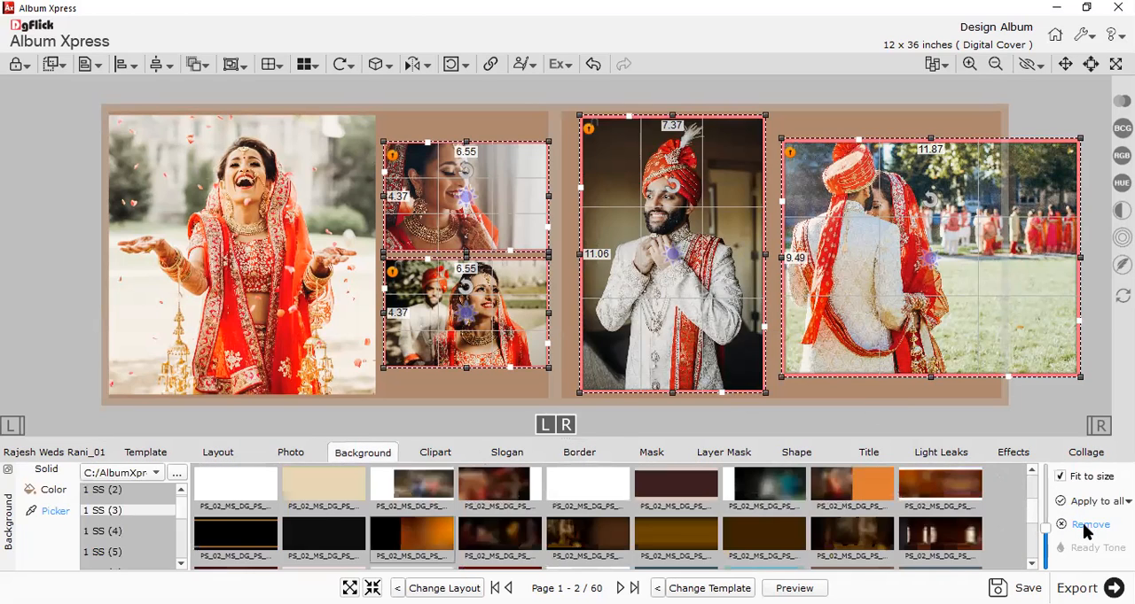
{"action": "left_click", "coordinate": [572, 454]}
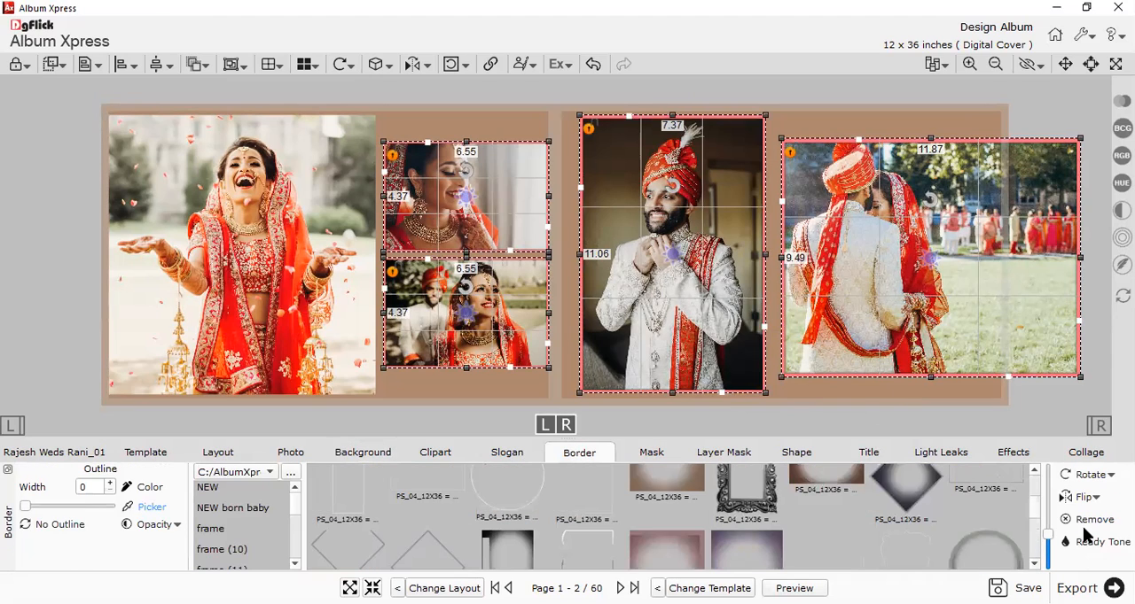
{"action": "left_click", "coordinate": [867, 408]}
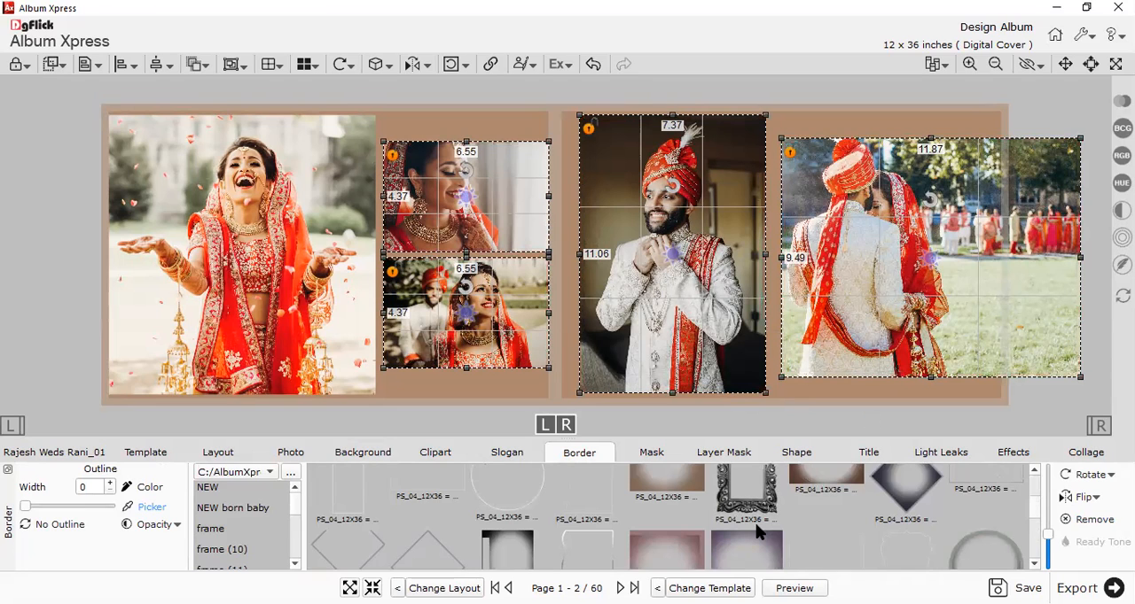
Try the wavy-edged PS_04_12X36 border on the same four photos and clear the border effect.
{"action": "scroll", "coordinate": [626, 513], "scroll_direction": "down", "scroll_amount": 2}
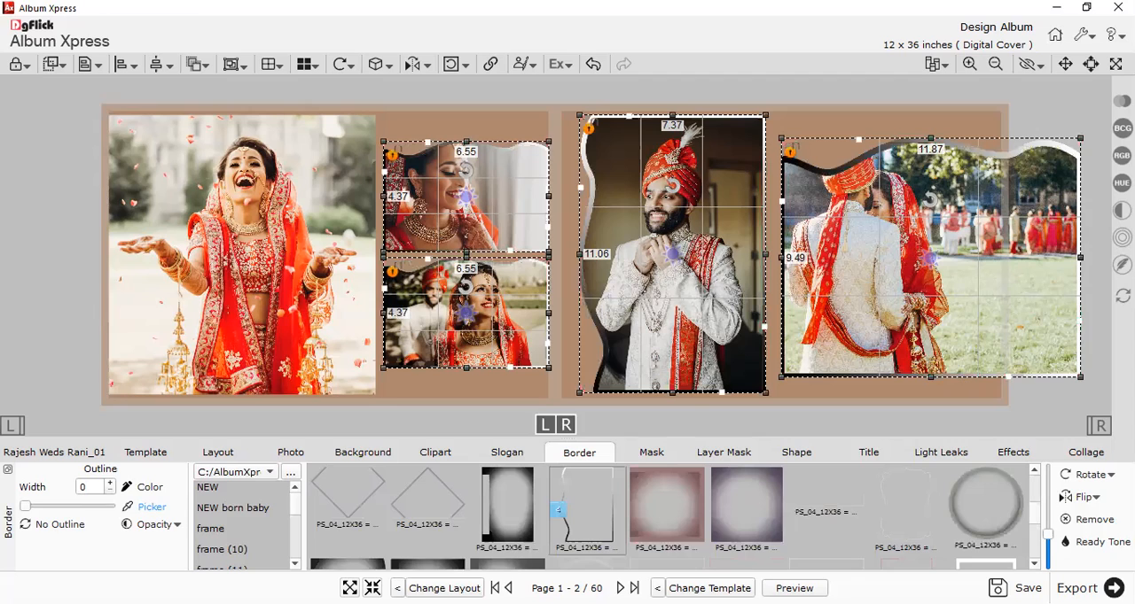
{"action": "right_click", "coordinate": [809, 415]}
{"action": "mouse_move", "coordinate": [814, 419]}
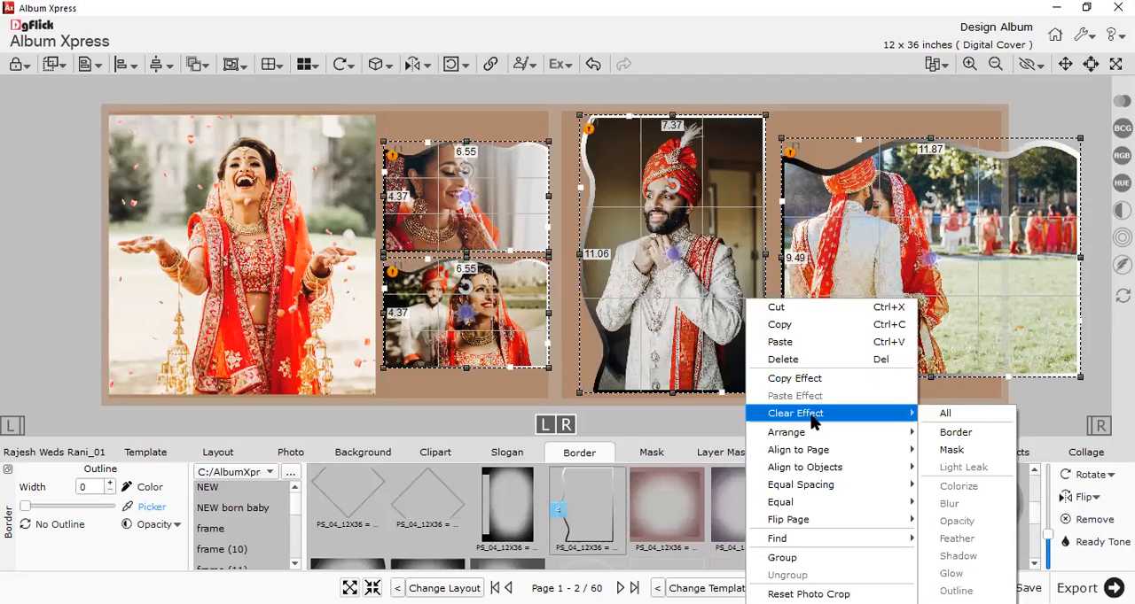
{"action": "left_click", "coordinate": [940, 431]}
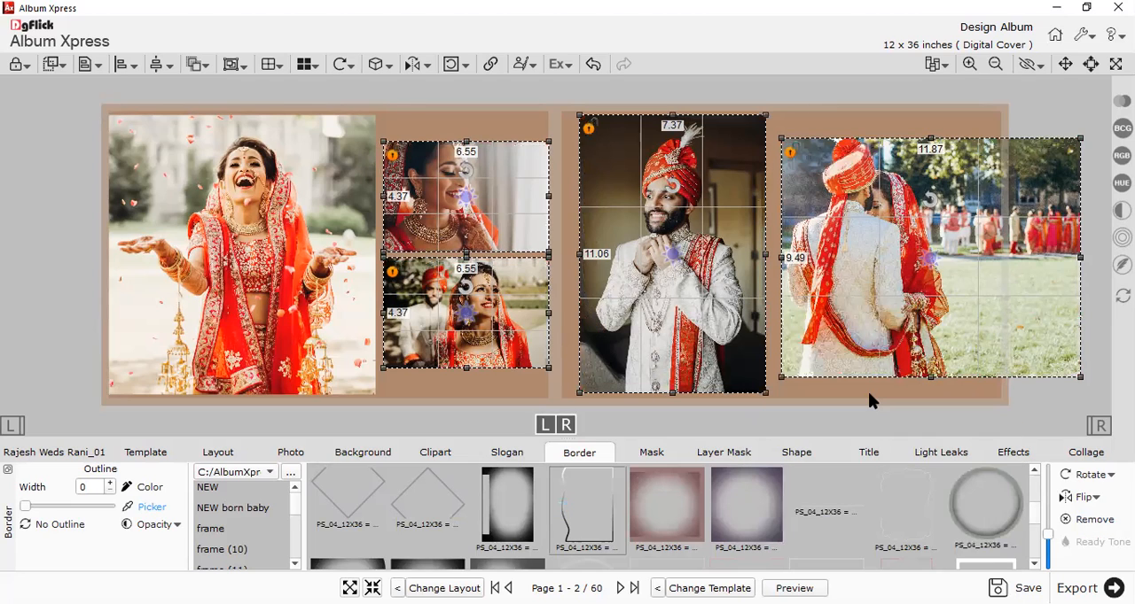
{"action": "left_click", "coordinate": [868, 396]}
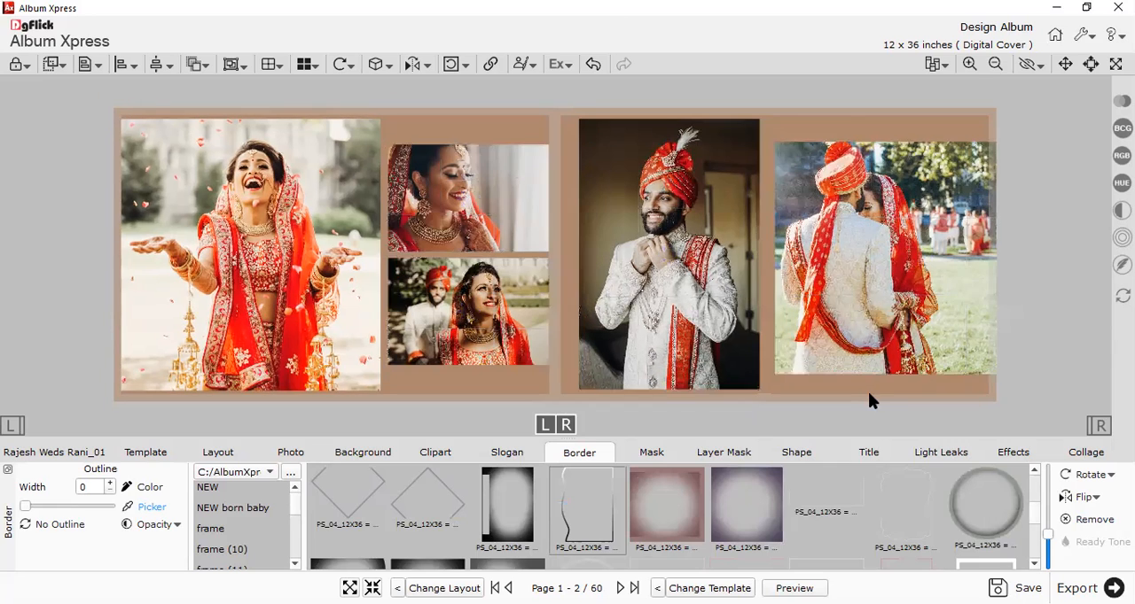
Add a white (#ffffff) outline of width 19 to the four photos other than the large bride portrait.
{"action": "left_click_drag", "start_coordinate": [411, 173], "coordinate": [968, 476]}
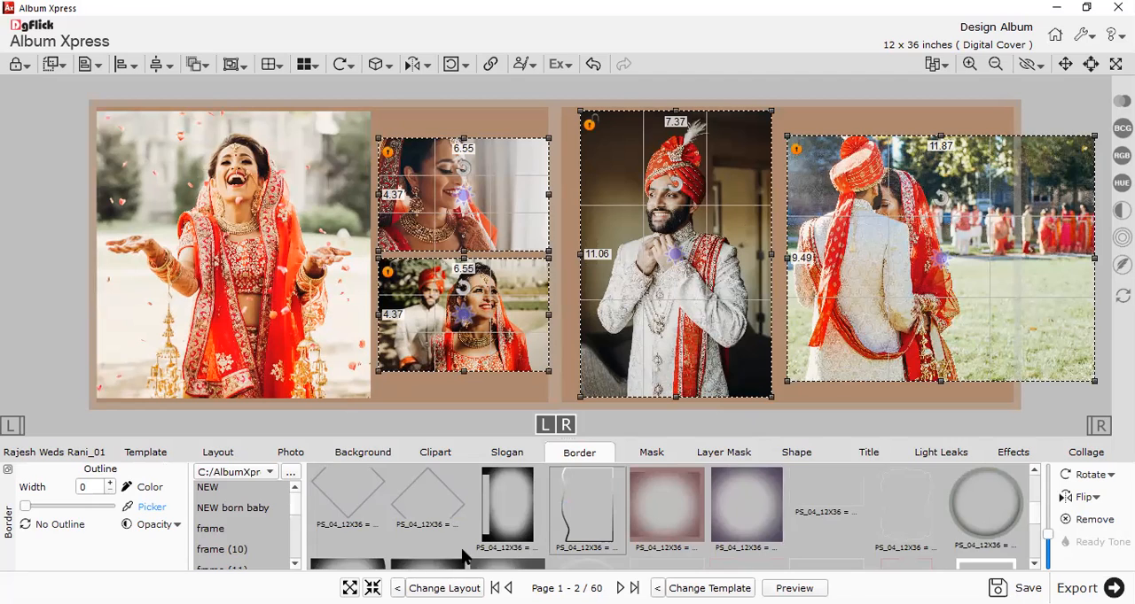
{"action": "scroll", "coordinate": [476, 547], "scroll_direction": "down", "scroll_amount": 5}
{"action": "left_click", "coordinate": [222, 529]}
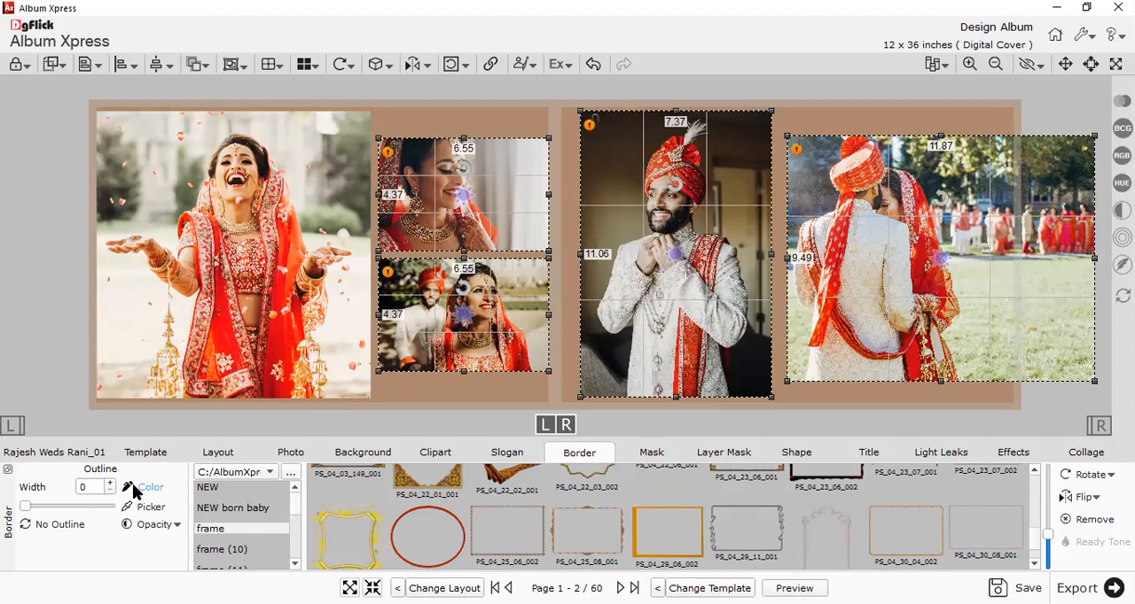
{"action": "left_click", "coordinate": [139, 493]}
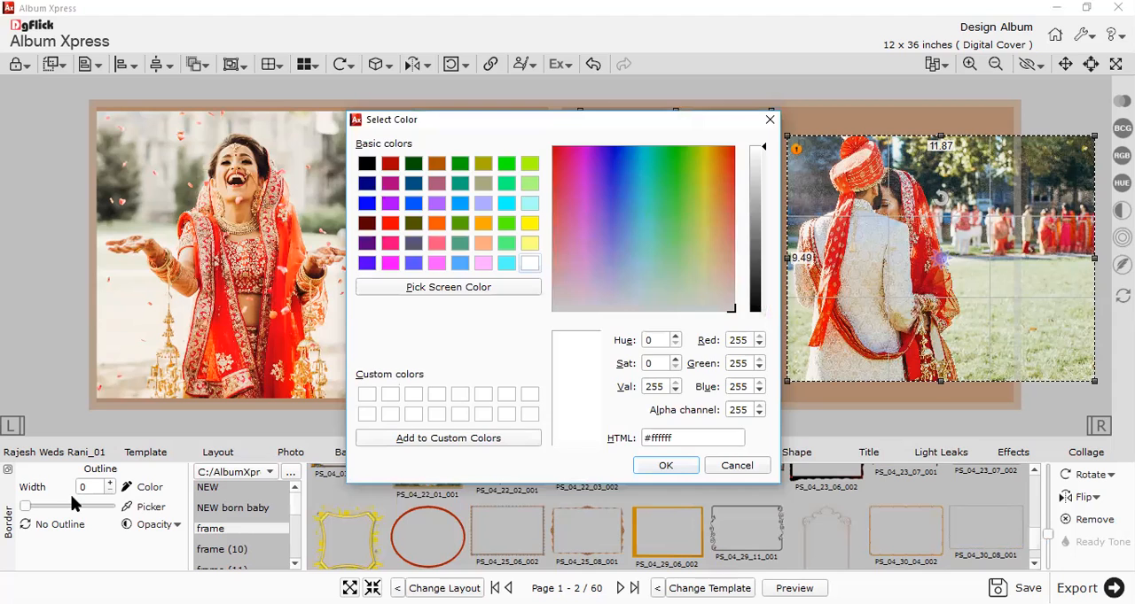
{"action": "mouse_move", "coordinate": [51, 504]}
{"action": "left_mouse_down"}
{"action": "mouse_move", "coordinate": [74, 510]}
{"action": "mouse_move", "coordinate": [35, 512]}
{"action": "left_mouse_up"}
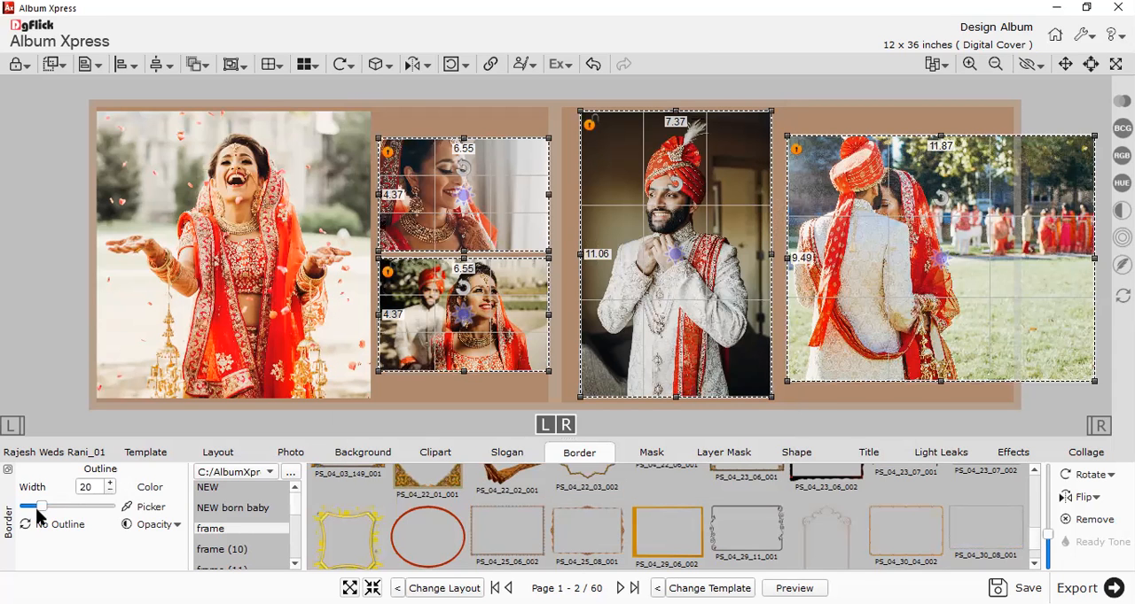
{"action": "left_click", "coordinate": [418, 396]}
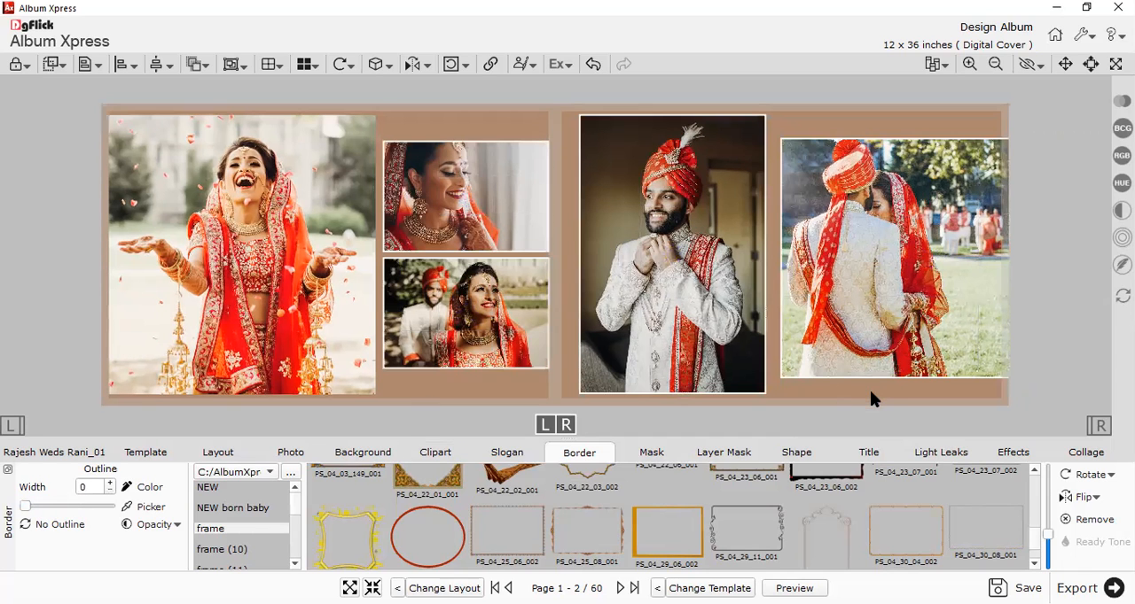
Reduce the four photos' outline width to 13, and set a thicker outline of width 33 on the groom portrait.
{"action": "left_click_drag", "start_coordinate": [867, 391], "coordinate": [536, 257]}
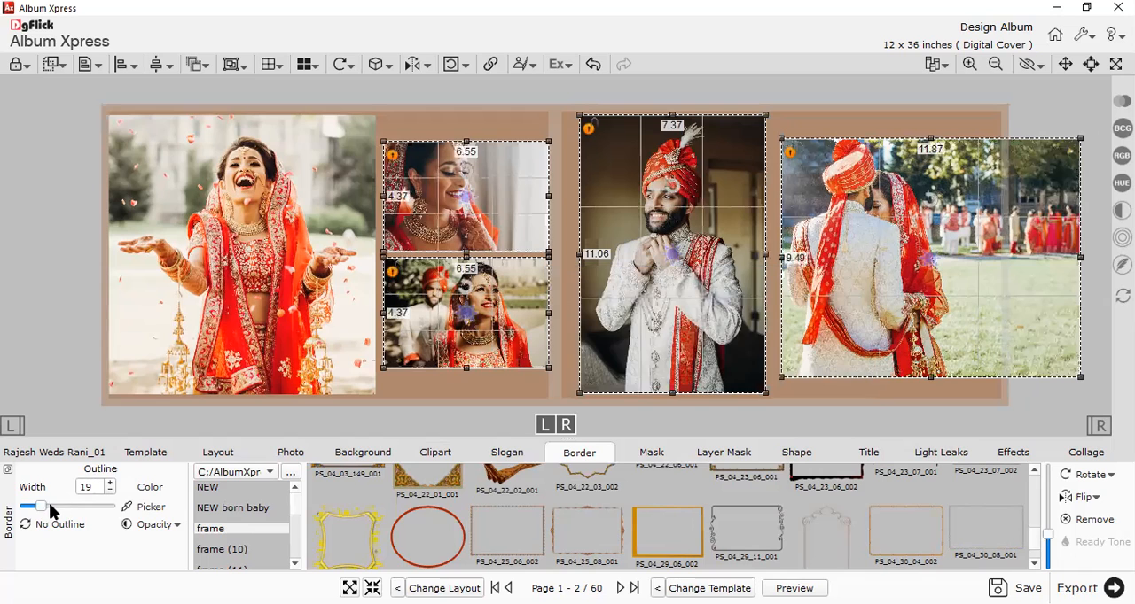
{"action": "left_click", "coordinate": [412, 418]}
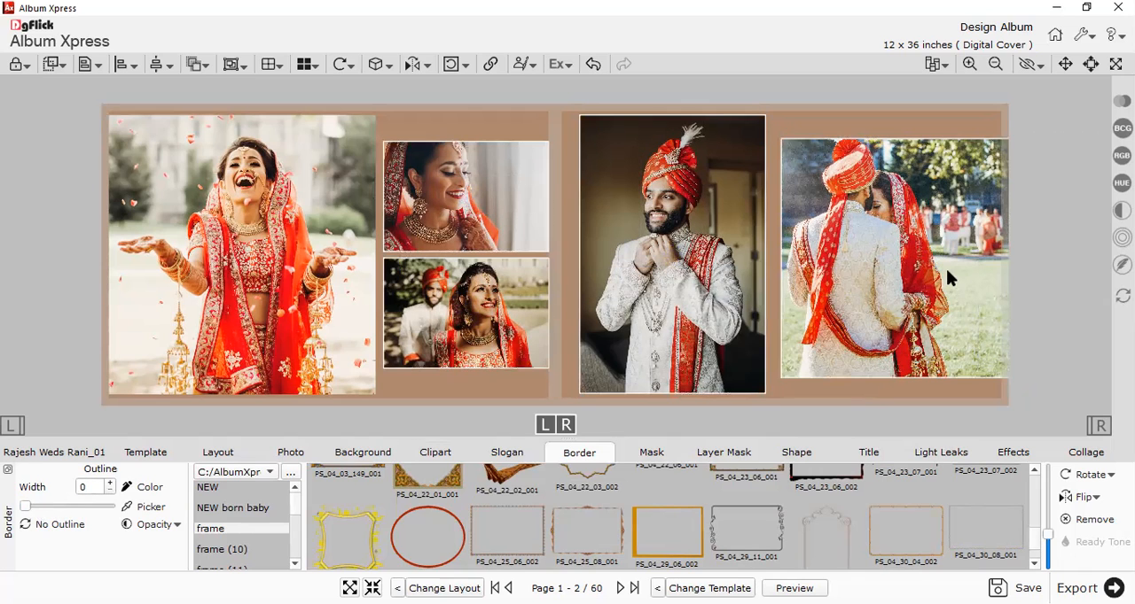
{"action": "left_click", "coordinate": [619, 271]}
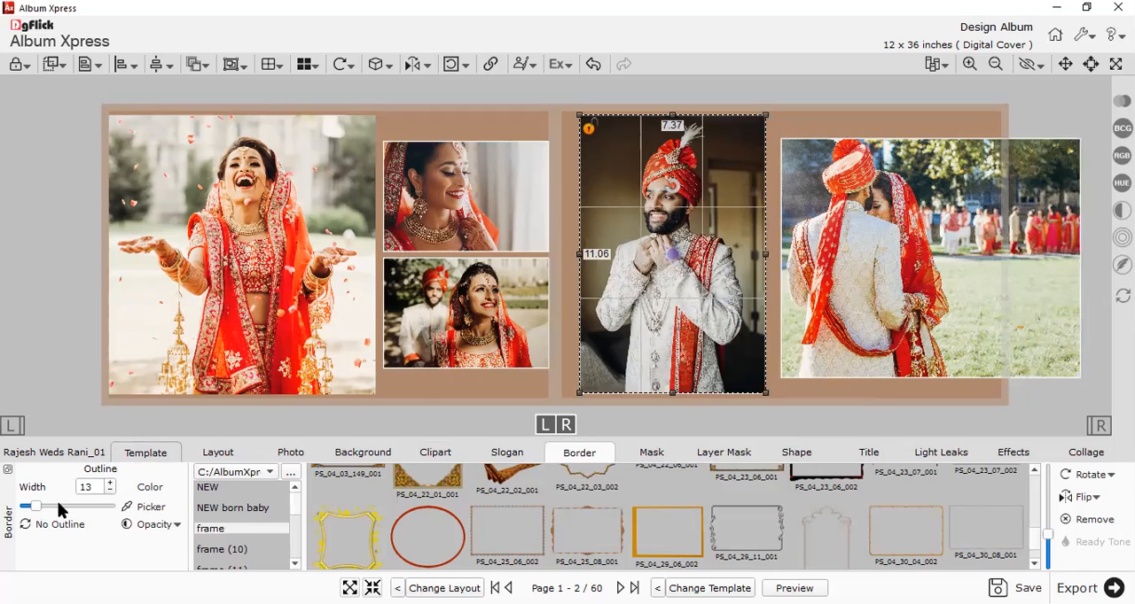
{"action": "left_click_drag", "start_coordinate": [32, 508], "coordinate": [56, 504]}
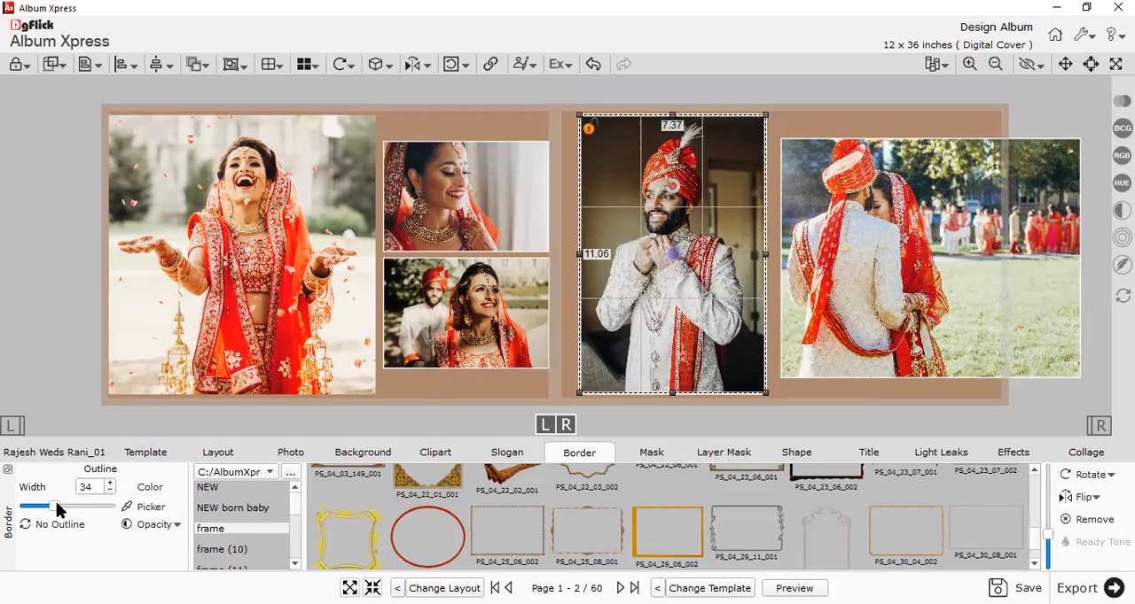
{"action": "left_click", "coordinate": [197, 413]}
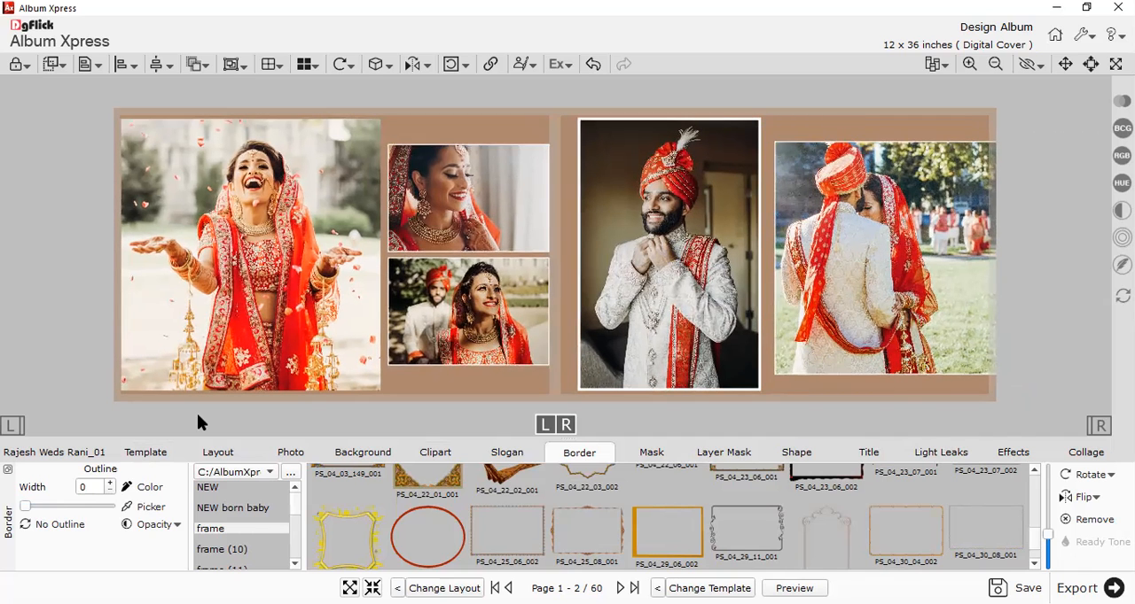
Check the outline widths of the groom portrait and the lower small couple photo on the left page.
{"action": "left_click", "coordinate": [647, 235]}
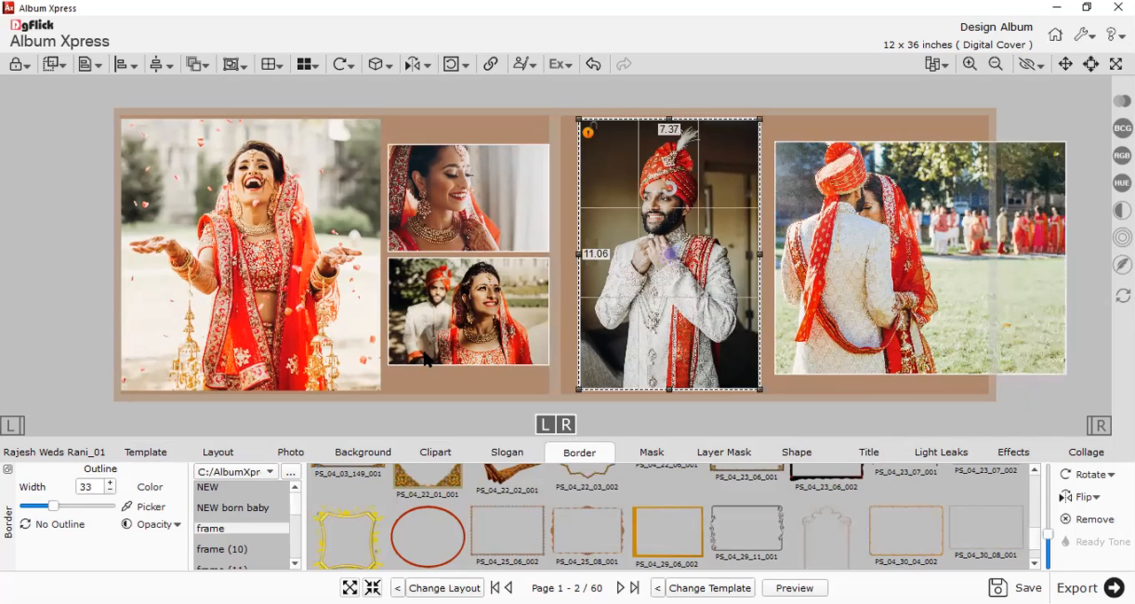
{"action": "left_click", "coordinate": [440, 262]}
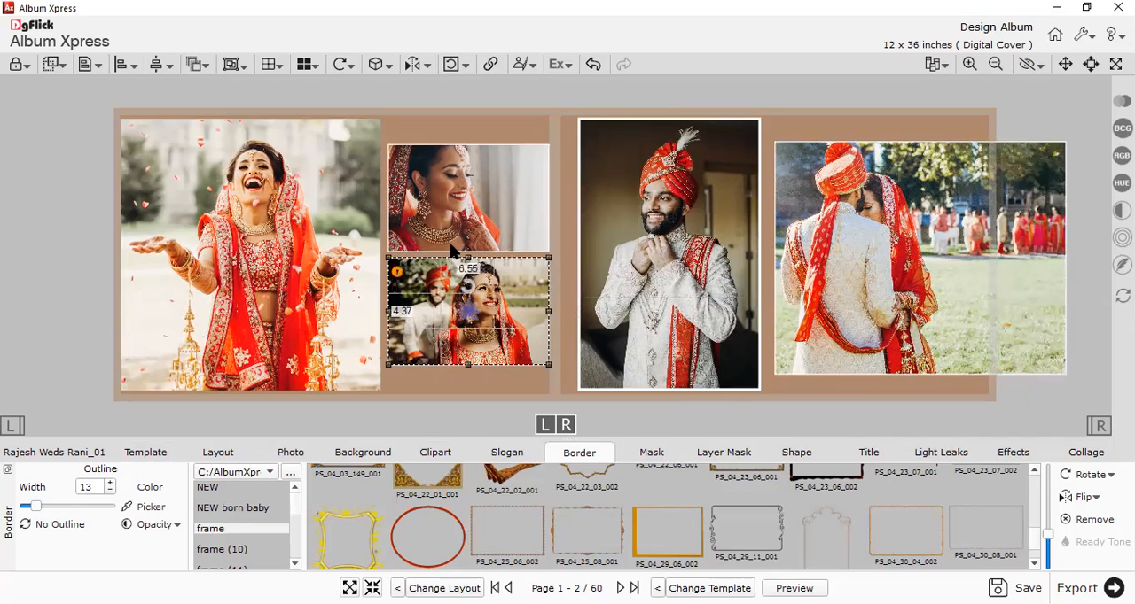
{"action": "left_click", "coordinate": [493, 374]}
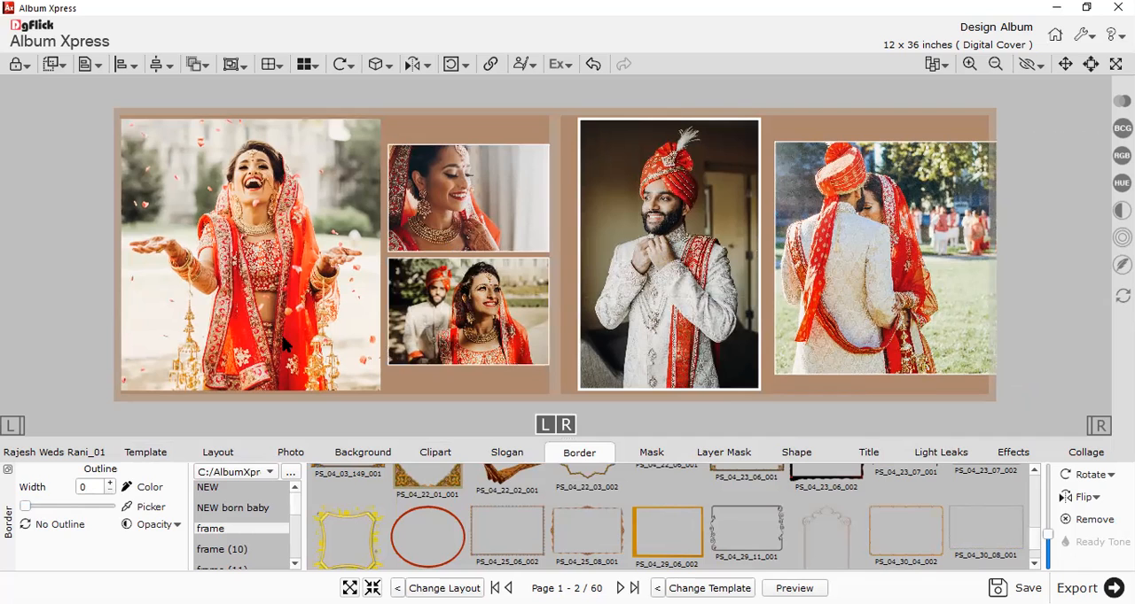
Select the large bride portrait and browse the mask collections through to .A Mask (5).
{"action": "left_click", "coordinate": [355, 349]}
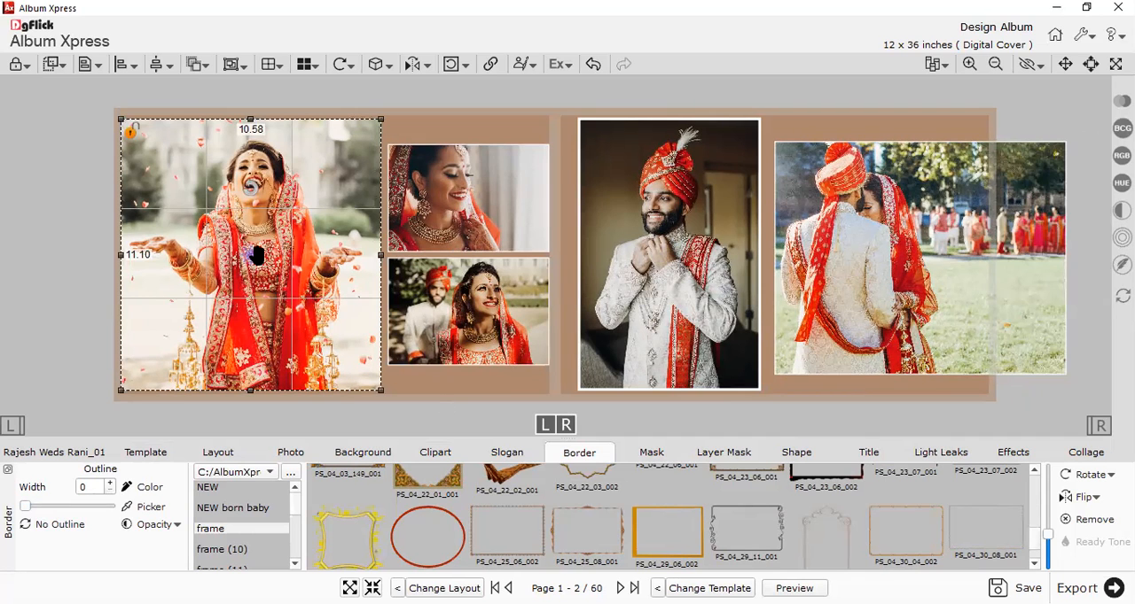
{"action": "left_click", "coordinate": [654, 456]}
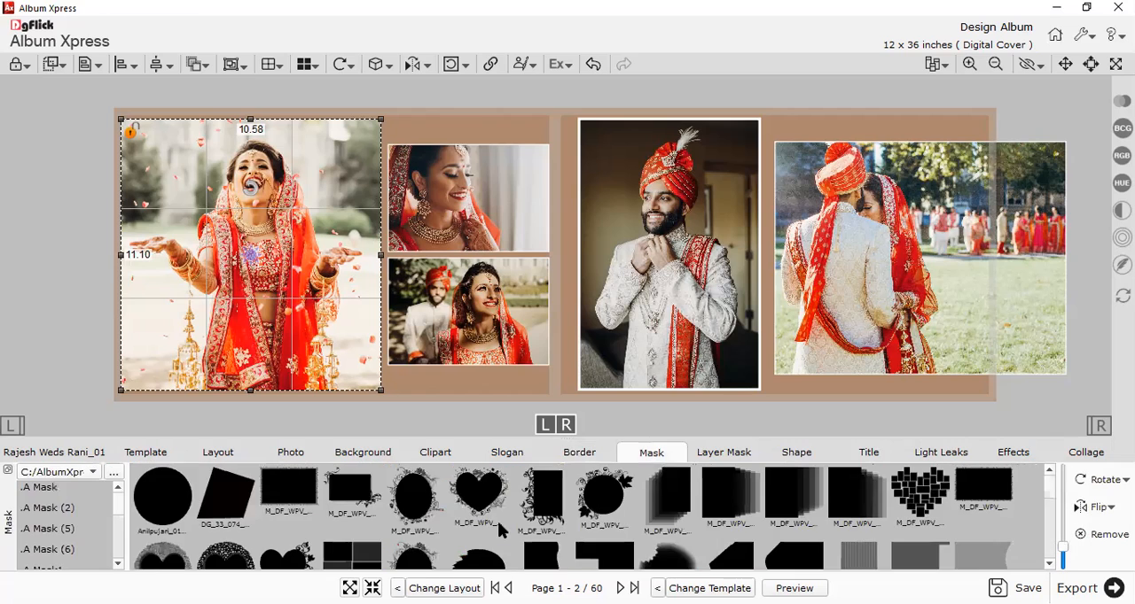
{"action": "scroll", "coordinate": [584, 523], "scroll_direction": "down", "scroll_amount": 3}
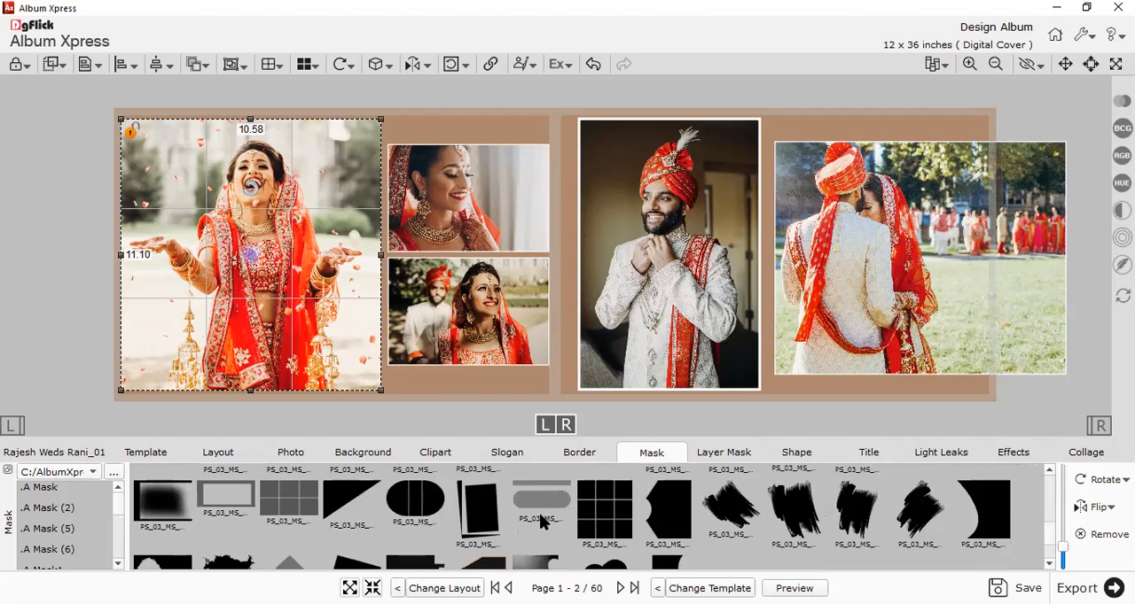
{"action": "scroll", "coordinate": [537, 525], "scroll_direction": "up", "scroll_amount": 3}
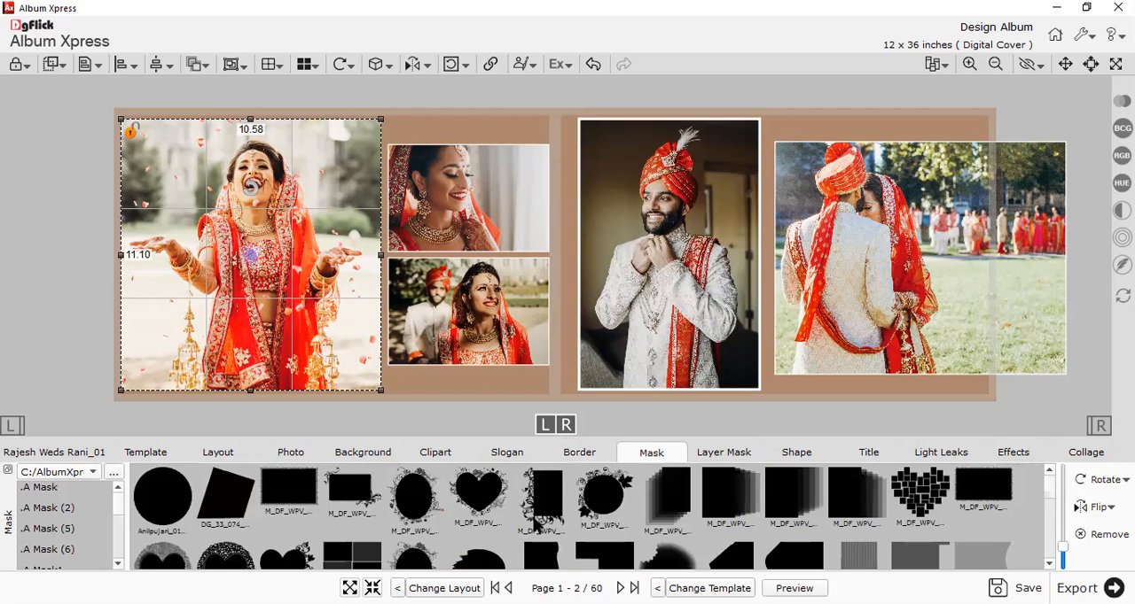
{"action": "left_click", "coordinate": [715, 455]}
{"action": "left_click", "coordinate": [638, 455]}
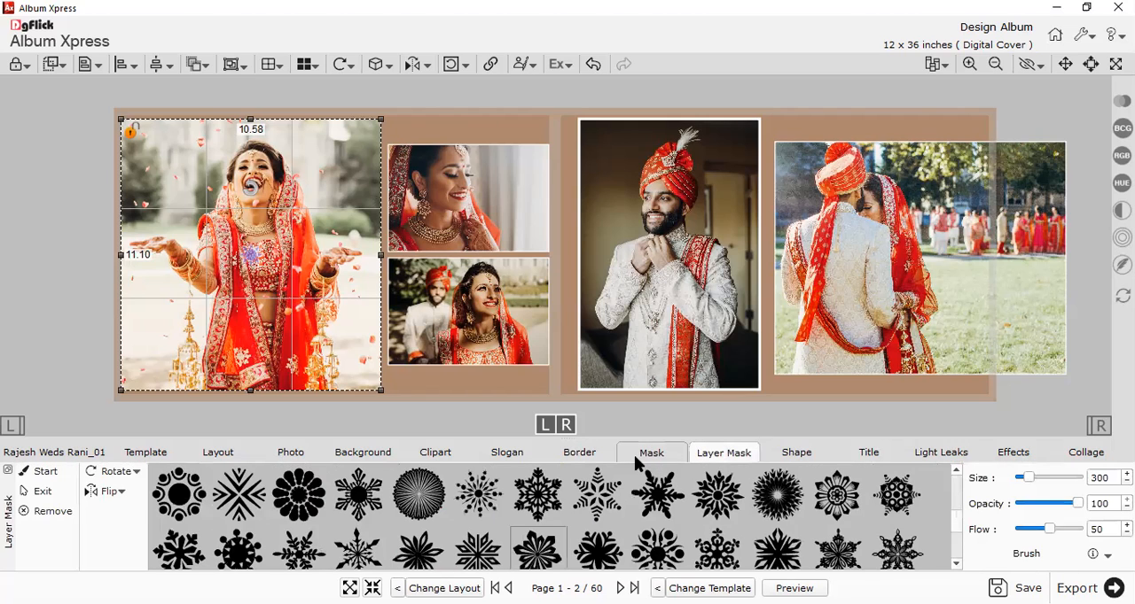
{"action": "left_click", "coordinate": [50, 511]}
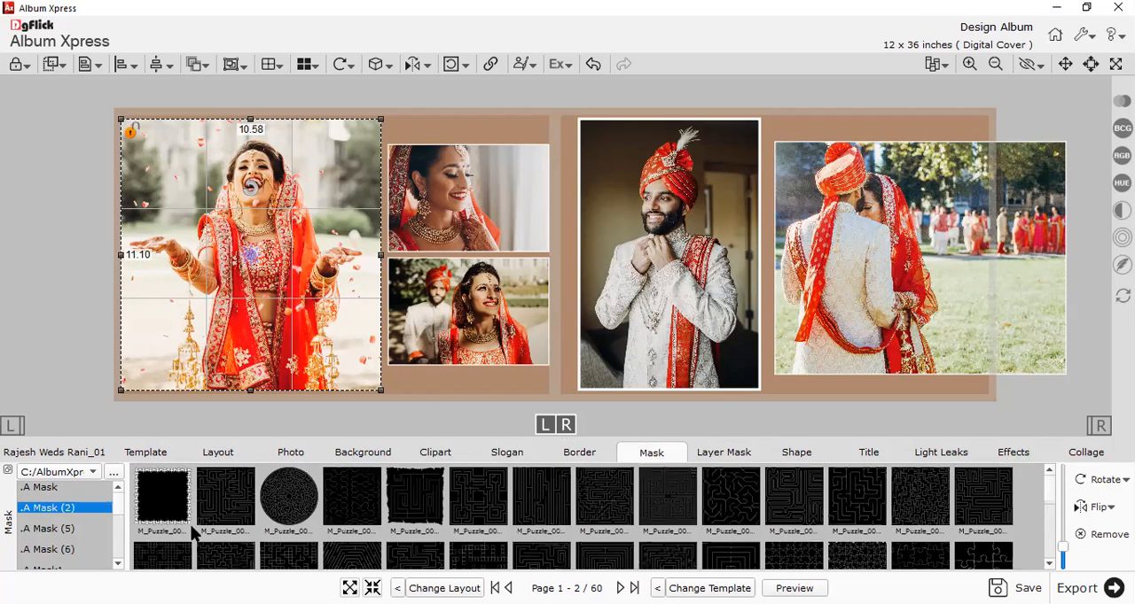
{"action": "left_click", "coordinate": [50, 529]}
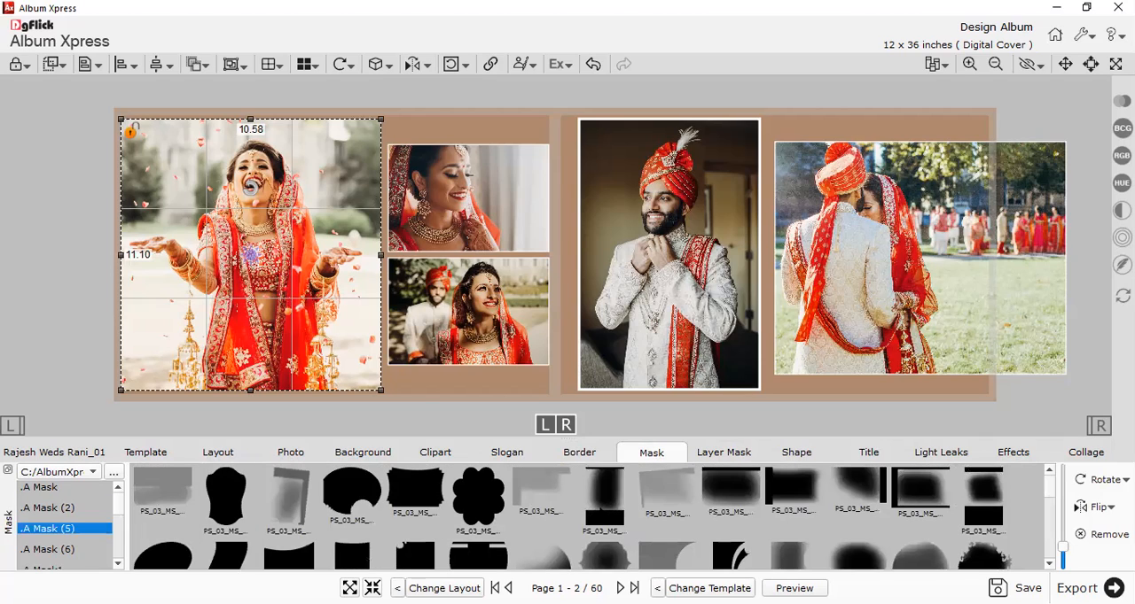
Try several .A Mask (5) masks on the large bride portrait, including the split oval, tile grid, curved diamond and slanted rectangle.
{"action": "left_click", "coordinate": [604, 498]}
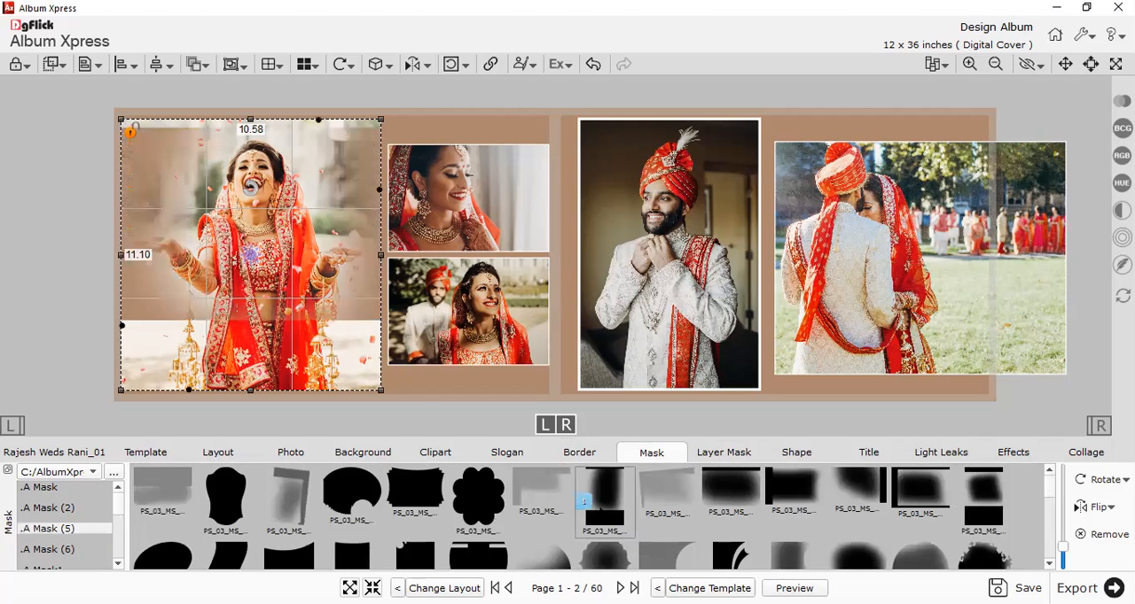
{"action": "double_click", "coordinate": [744, 518]}
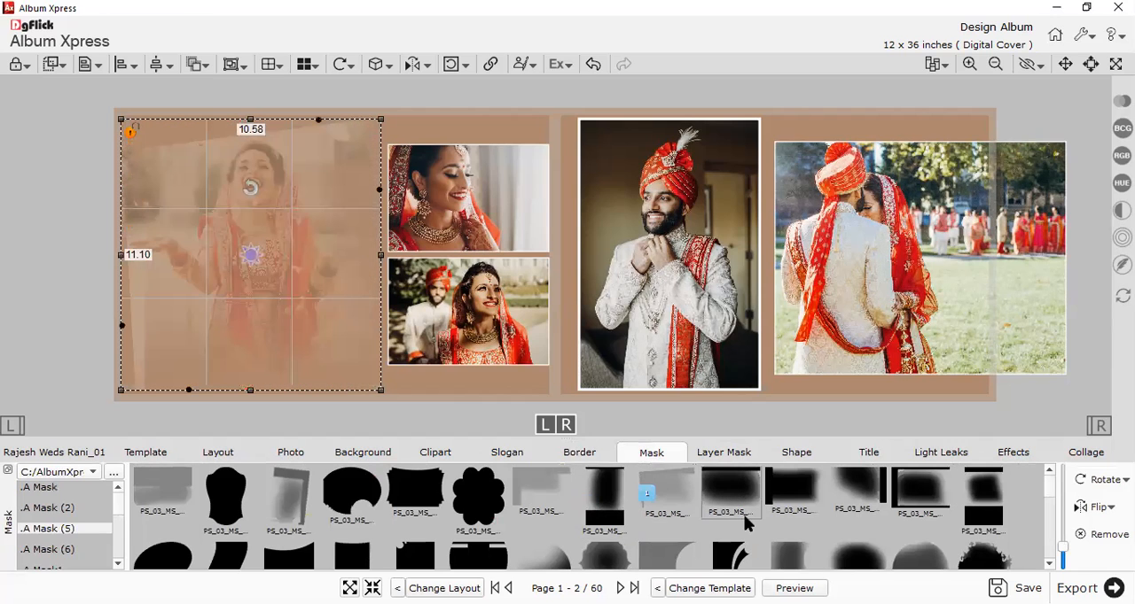
{"action": "scroll", "coordinate": [770, 527], "scroll_direction": "down", "scroll_amount": 2}
{"action": "double_click", "coordinate": [791, 519]}
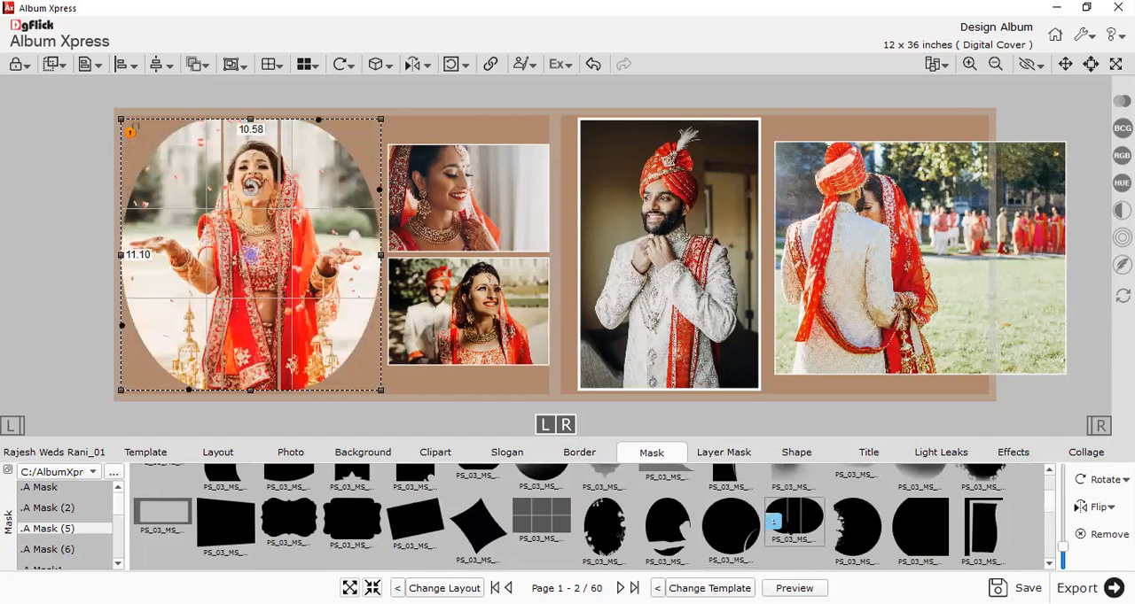
{"action": "double_click", "coordinate": [548, 528]}
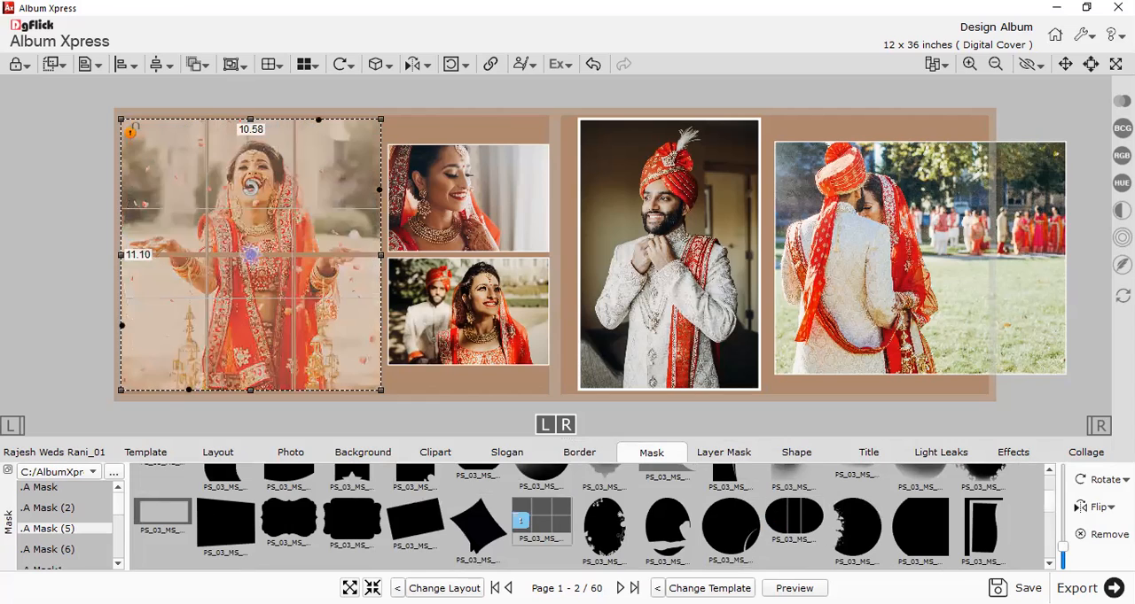
{"action": "double_click", "coordinate": [478, 529]}
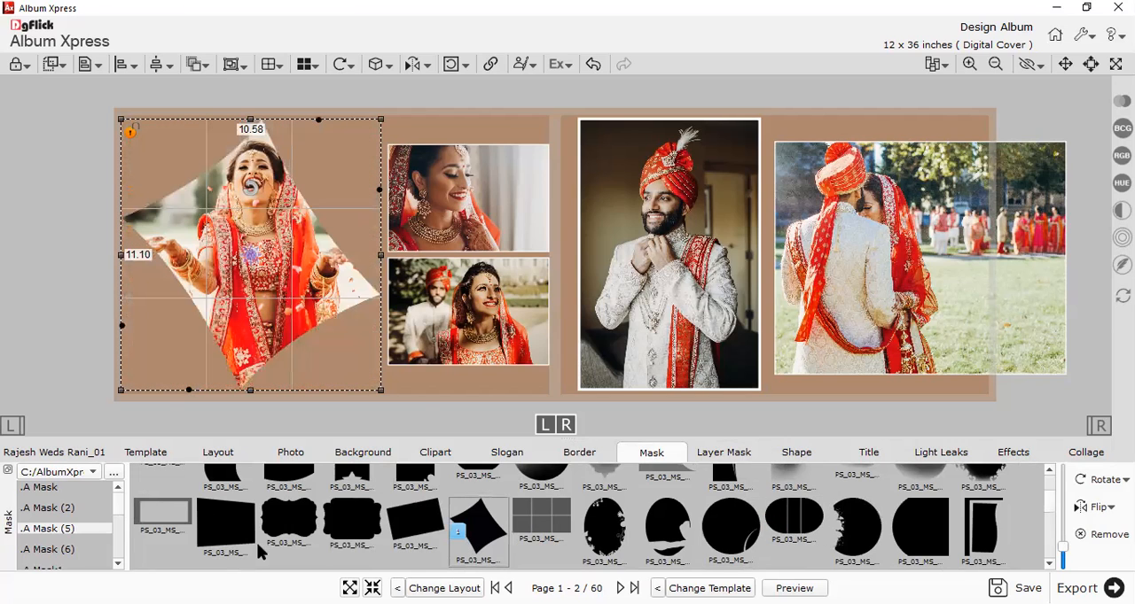
{"action": "double_click", "coordinate": [523, 535]}
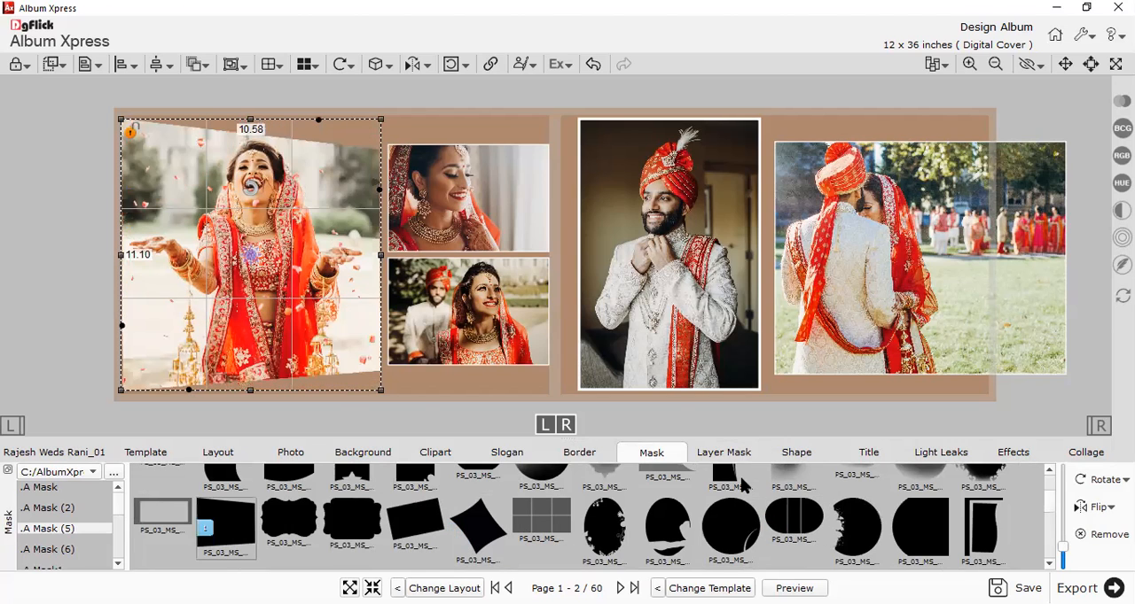
Mask the large bride portrait with the softly faded, dark rectangular shape from .A Mask (5).
{"action": "scroll", "coordinate": [731, 514], "scroll_direction": "down", "scroll_amount": 3}
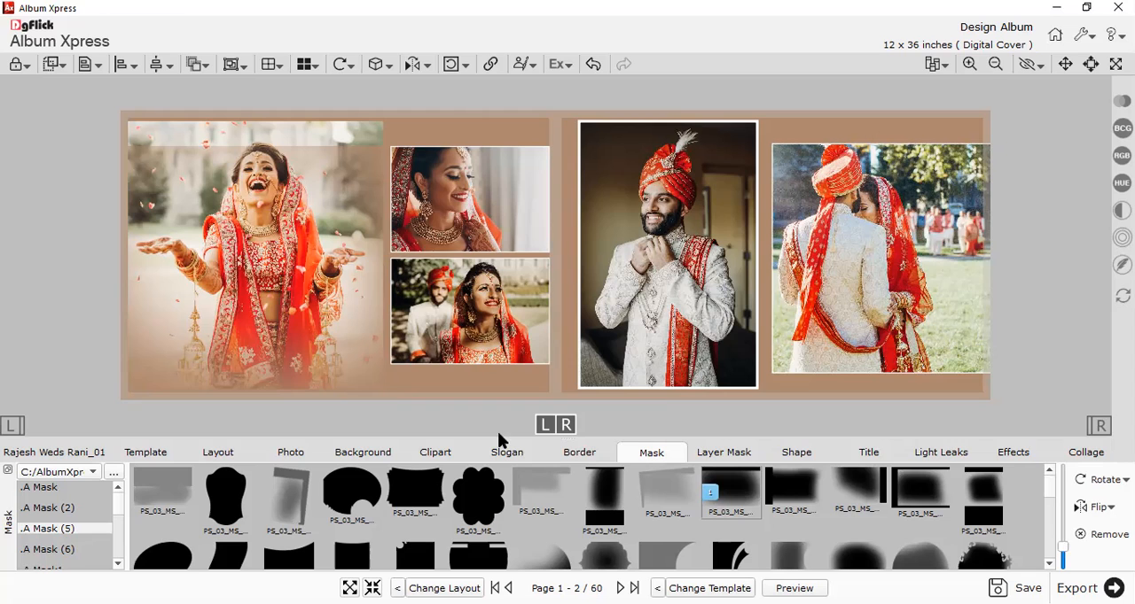
{"action": "key", "text": "ctrl+plus"}
Add the "Royal Marriage" word clipart to the spread and place it over the lower left of the large bride portrait.
{"action": "left_click", "coordinate": [875, 454]}
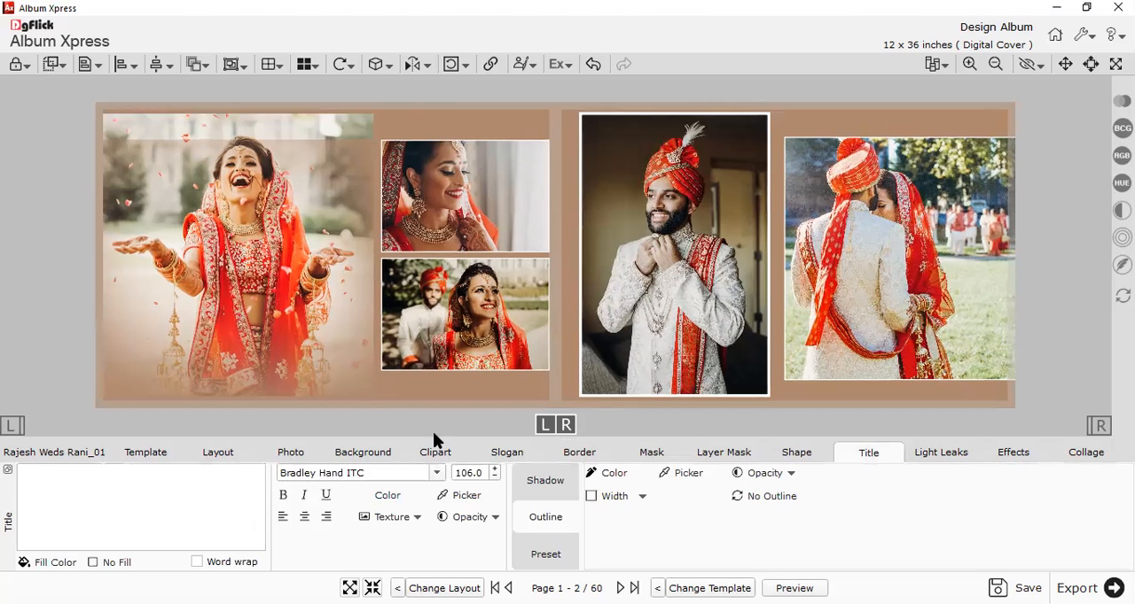
{"action": "left_click", "coordinate": [437, 455]}
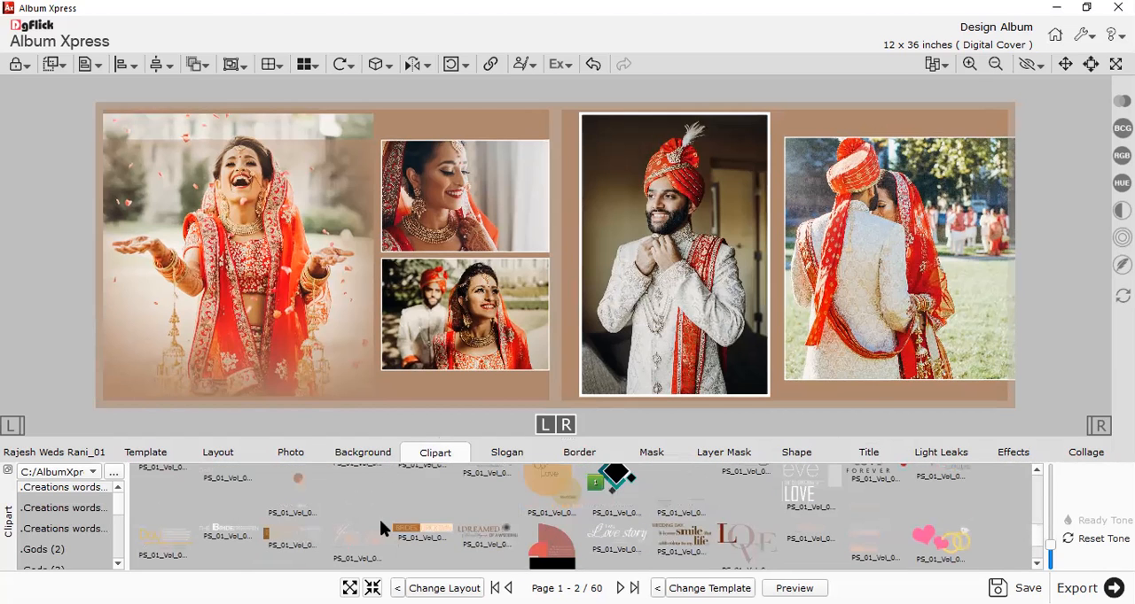
{"action": "left_click_drag", "start_coordinate": [379, 523], "coordinate": [572, 255]}
{"action": "left_click", "coordinate": [563, 271]}
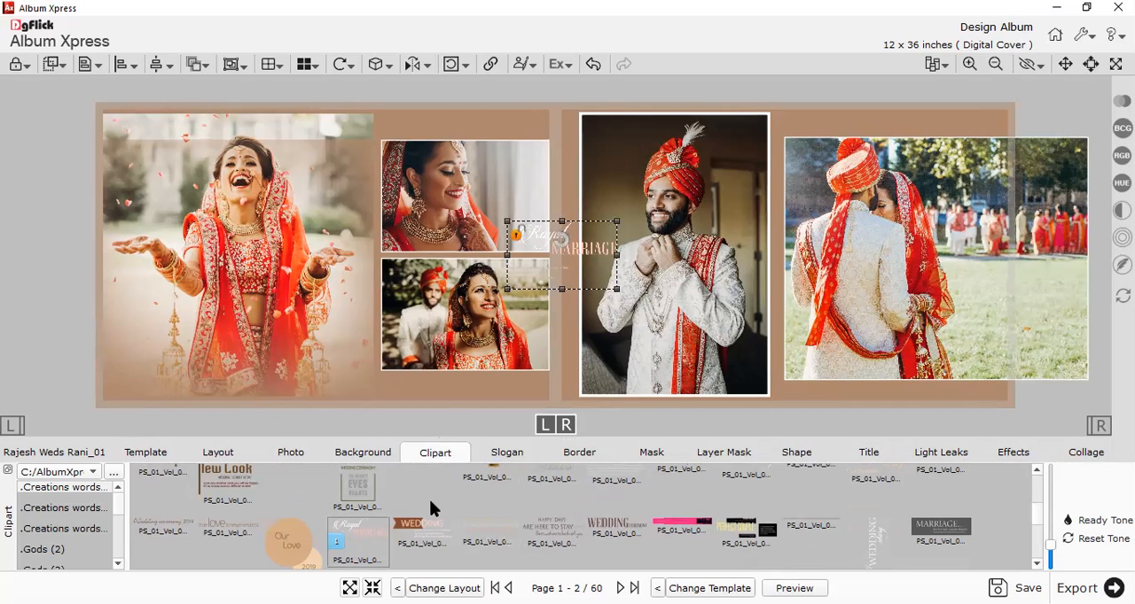
{"action": "left_click_drag", "start_coordinate": [193, 383], "coordinate": [184, 379]}
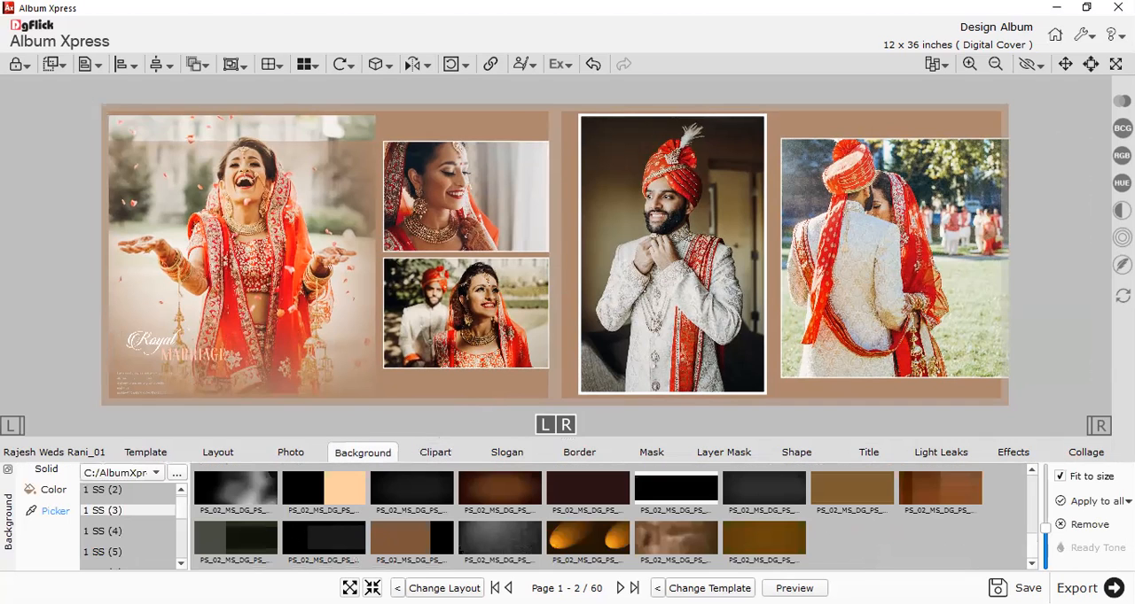
Try several 1 SS (3) backgrounds on the spread, including black-and-peach, black-and-orange, maroon, orange-striped black and plain dark red.
{"action": "left_click", "coordinate": [314, 512]}
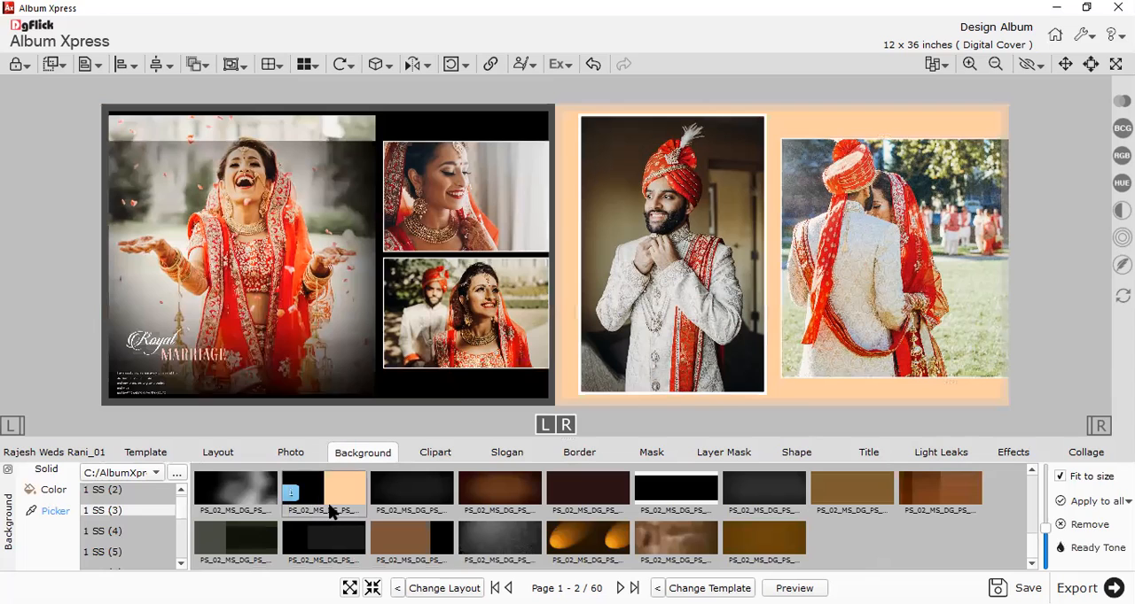
{"action": "scroll", "coordinate": [379, 518], "scroll_direction": "down", "scroll_amount": 3}
{"action": "left_click", "coordinate": [511, 539]}
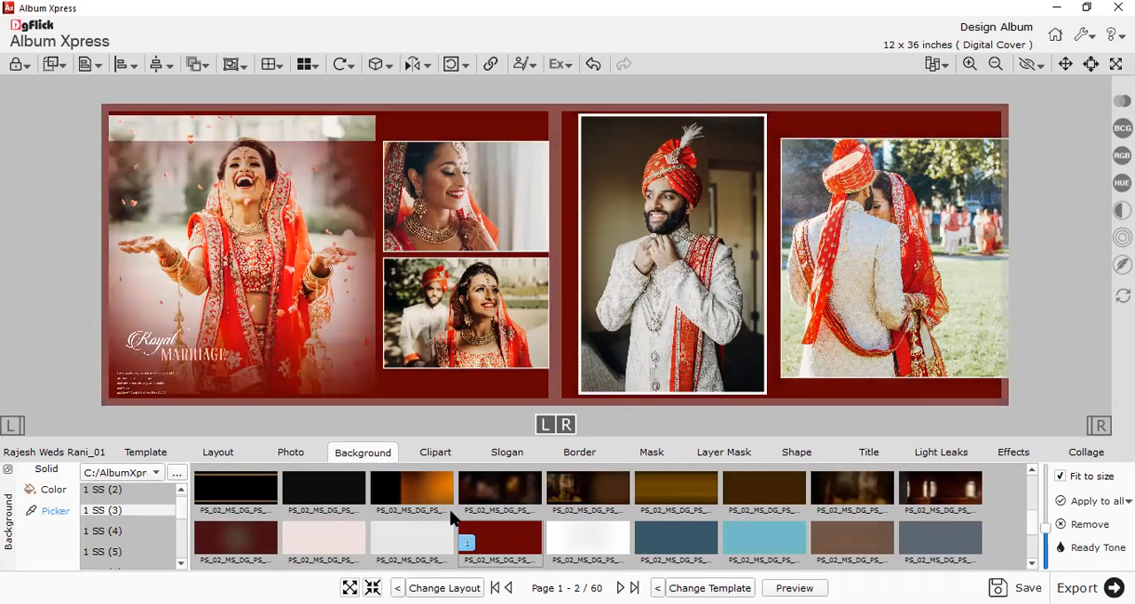
{"action": "left_click", "coordinate": [377, 538]}
{"action": "left_click", "coordinate": [286, 544]}
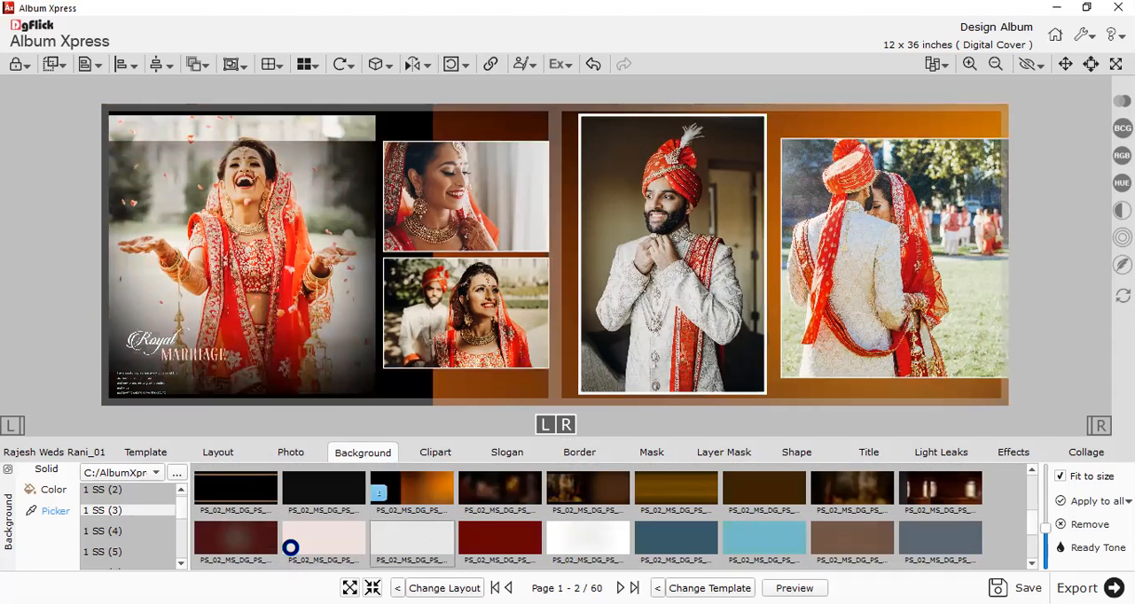
{"action": "left_click", "coordinate": [234, 551]}
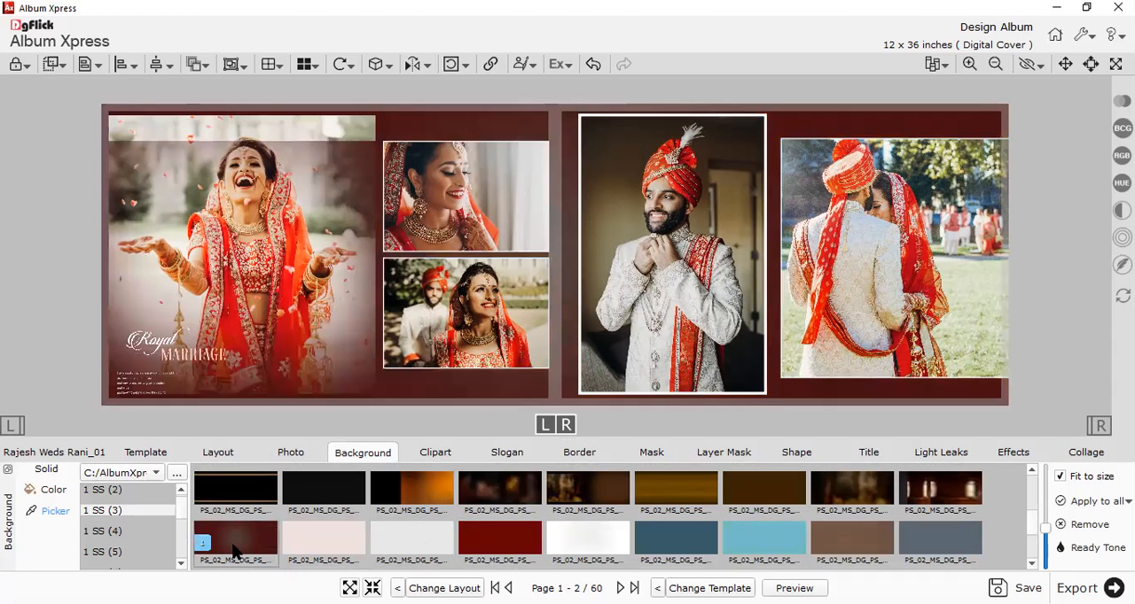
{"action": "left_click", "coordinate": [242, 513]}
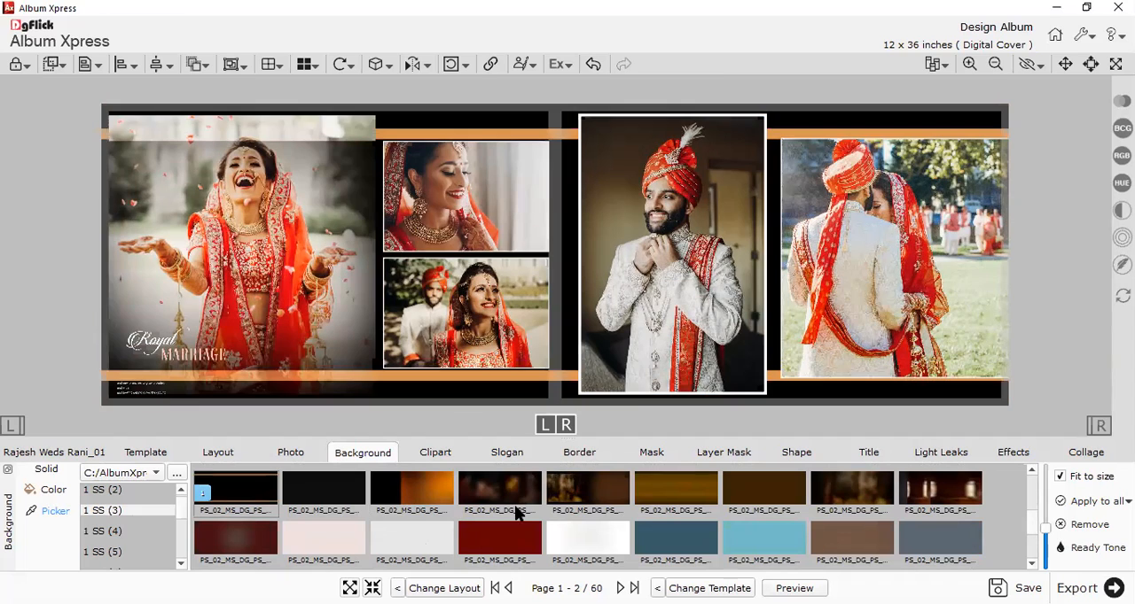
{"action": "left_click", "coordinate": [519, 534]}
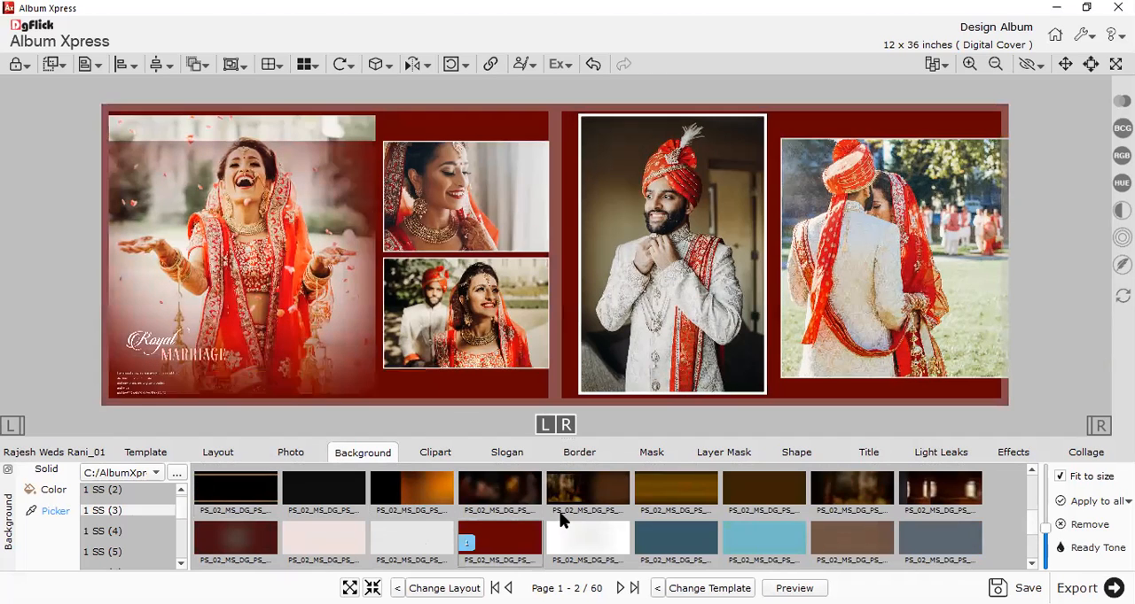
{"action": "scroll", "coordinate": [603, 527], "scroll_direction": "down", "scroll_amount": 3}
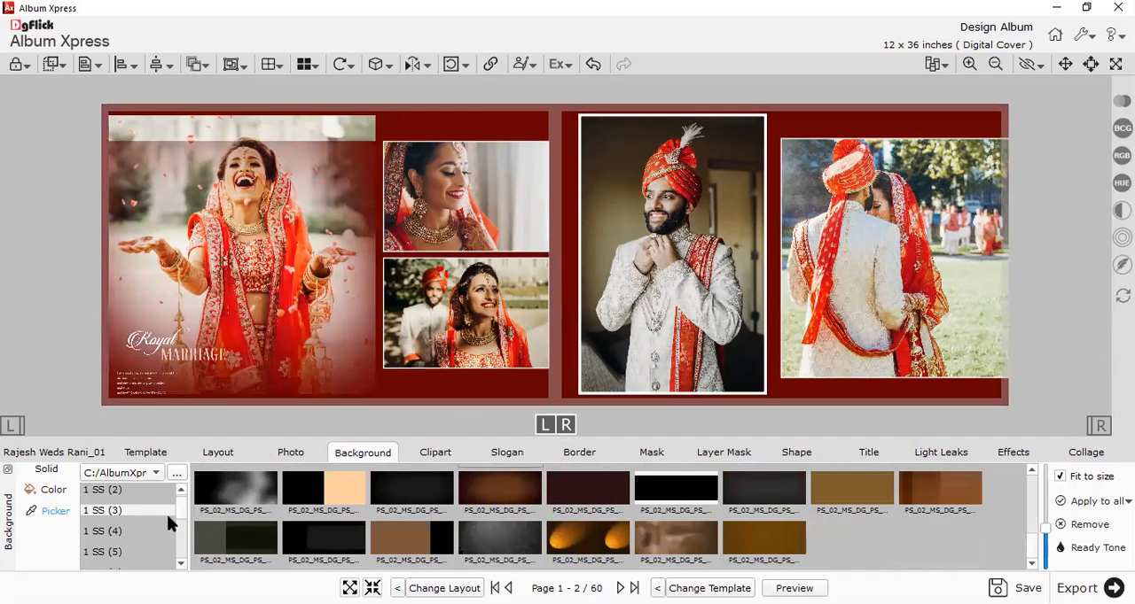
Apply the background with a blurred peach left half and white right half from the 1 SS (4) collection.
{"action": "left_click", "coordinate": [113, 532]}
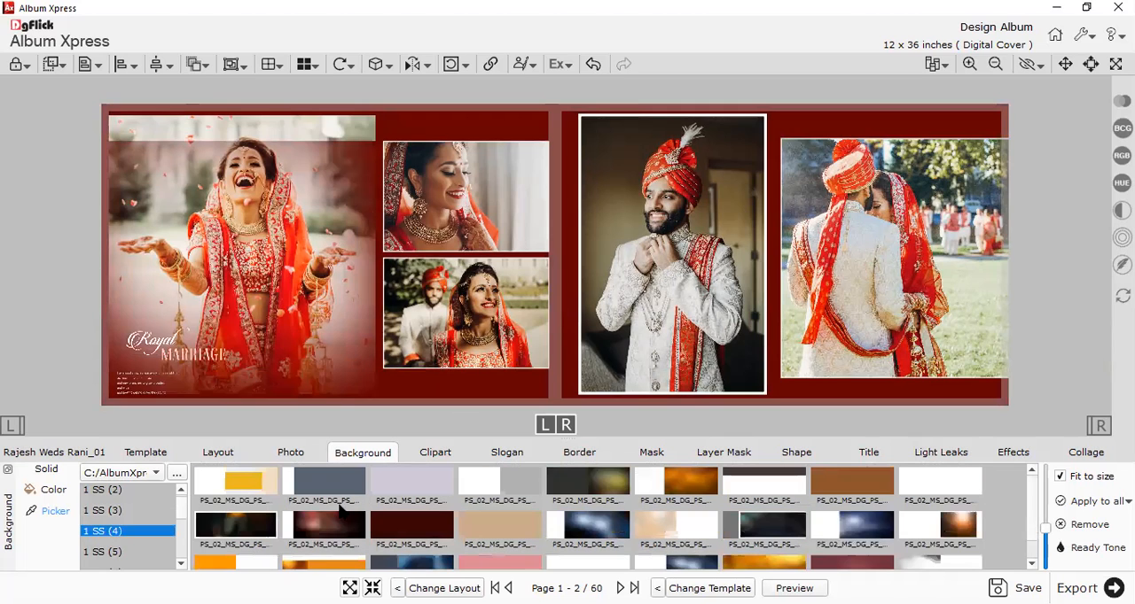
{"action": "left_click", "coordinate": [642, 532]}
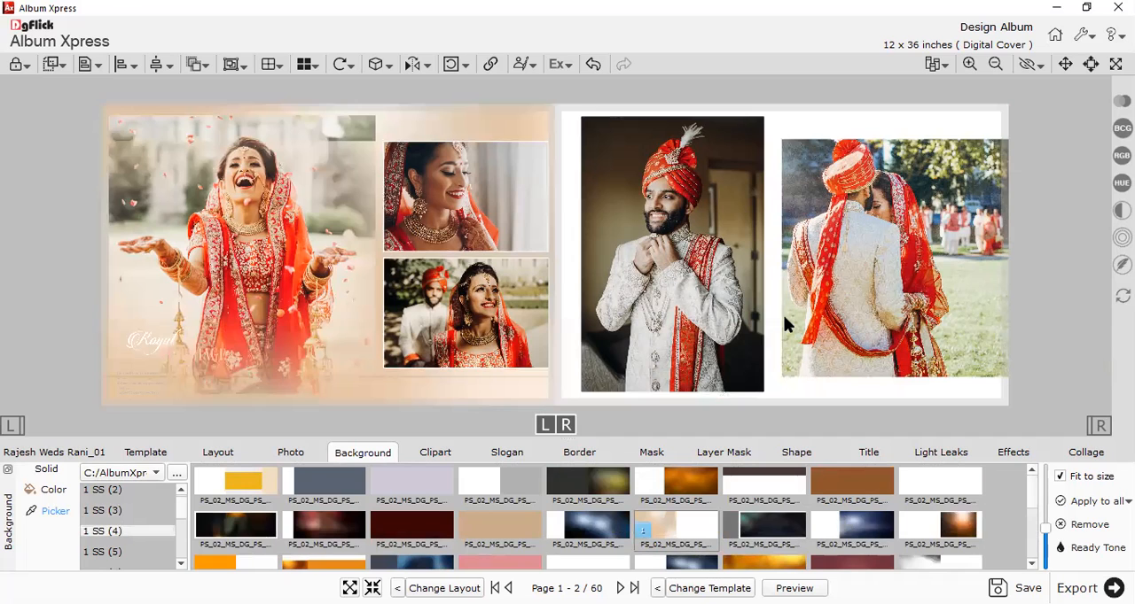
{"action": "scroll", "coordinate": [786, 326], "scroll_direction": "down", "scroll_amount": 1}
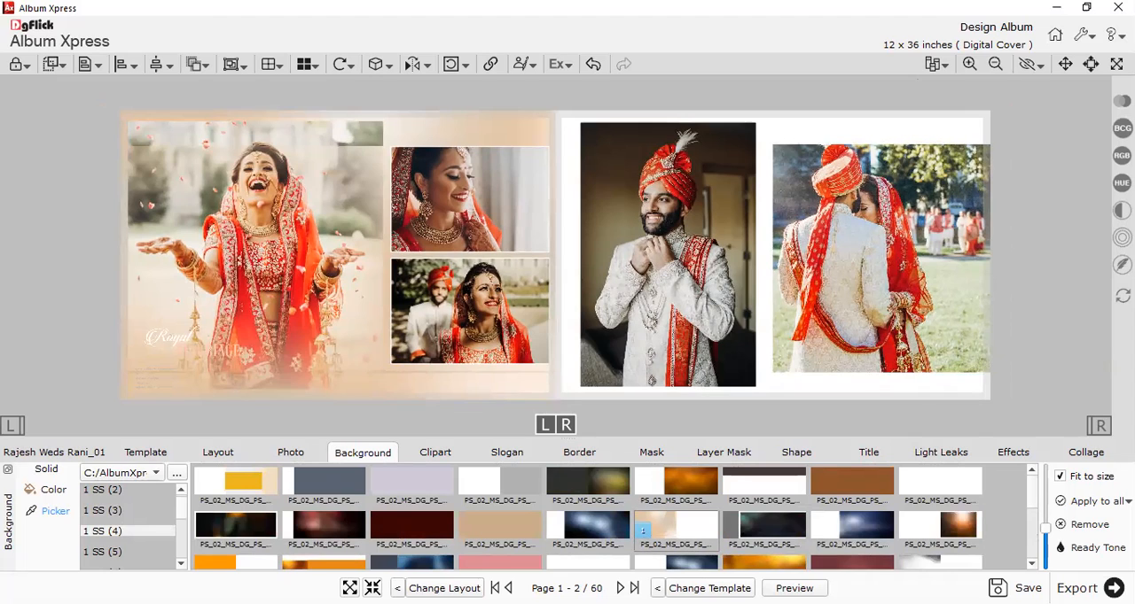
Review the spread in full-screen view, checking the groom portrait, upper small bride photo and large bride portrait.
{"action": "key", "text": "ctrl+shift+F11"}
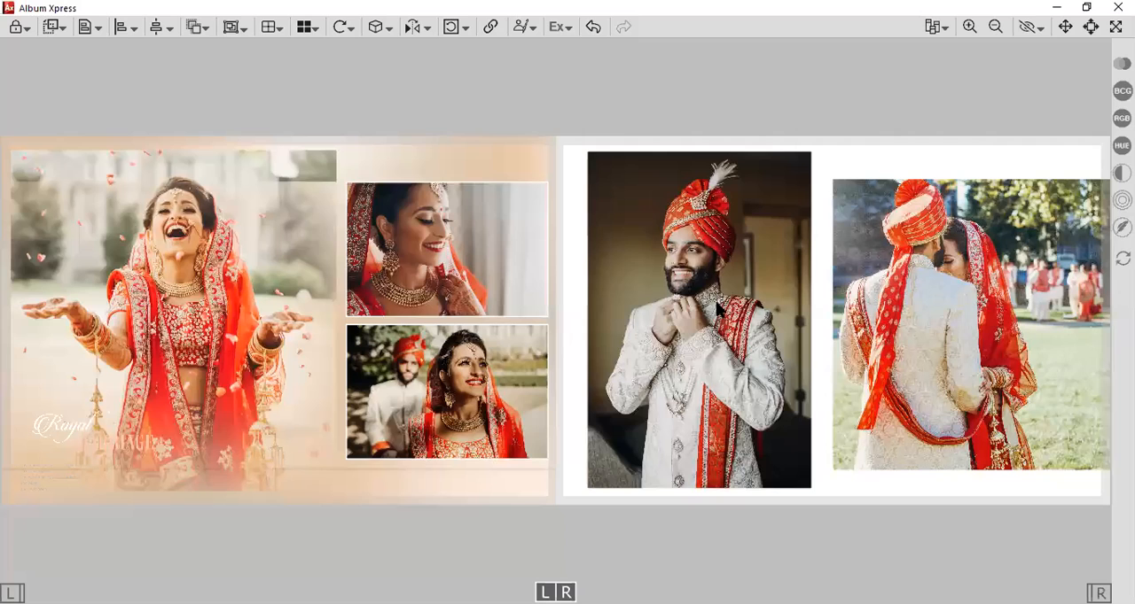
{"action": "left_click", "coordinate": [699, 319]}
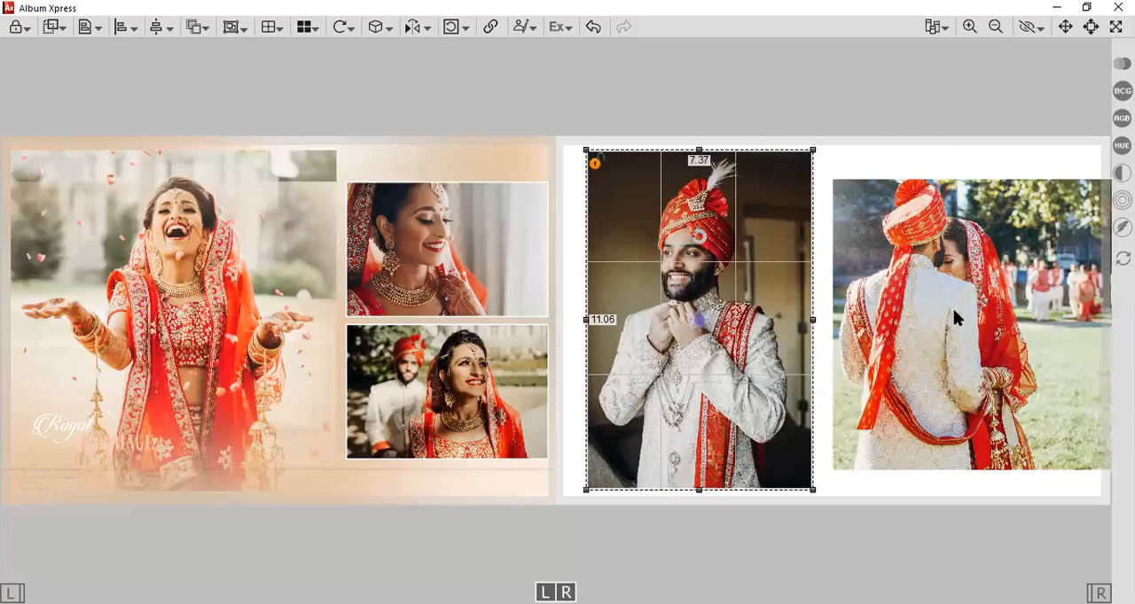
{"action": "left_click", "coordinate": [442, 246]}
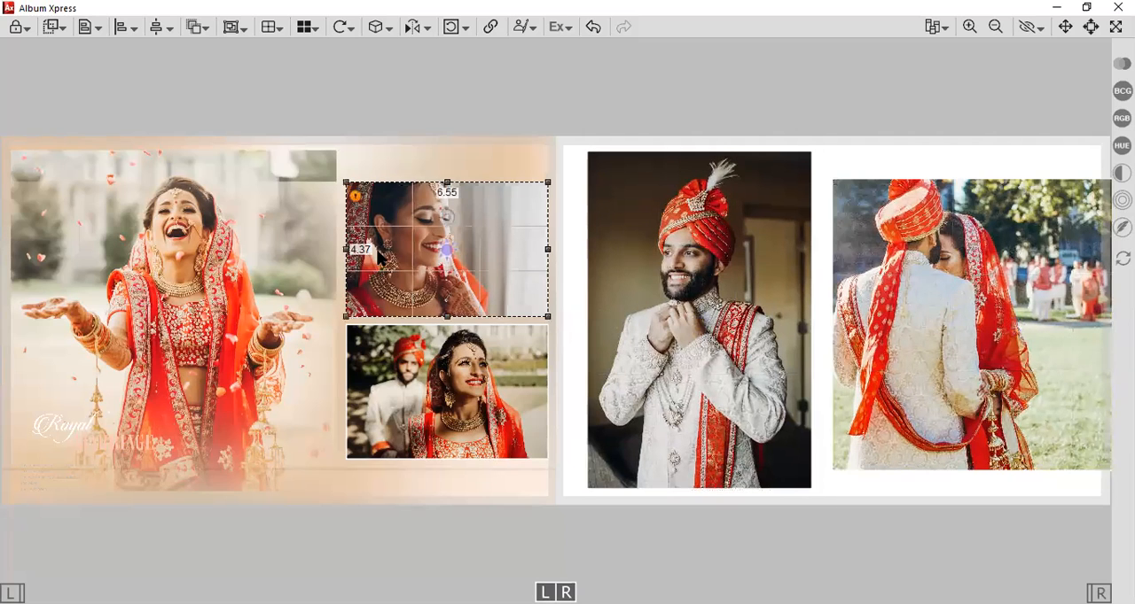
{"action": "left_click", "coordinate": [244, 280]}
{"action": "left_click", "coordinate": [558, 167]}
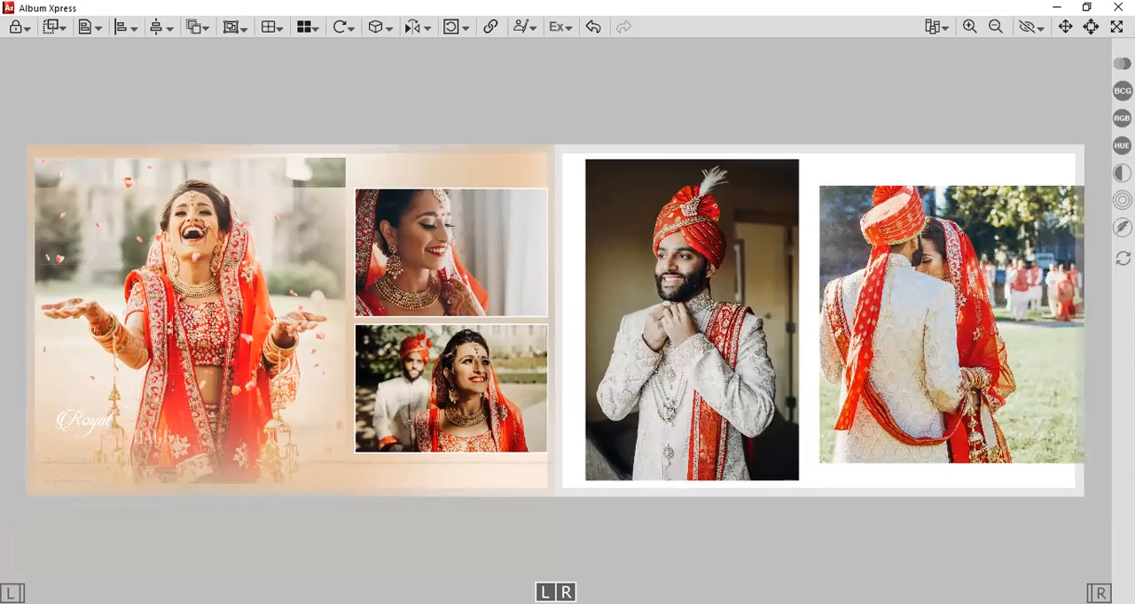
{"action": "key", "text": "Escape"}
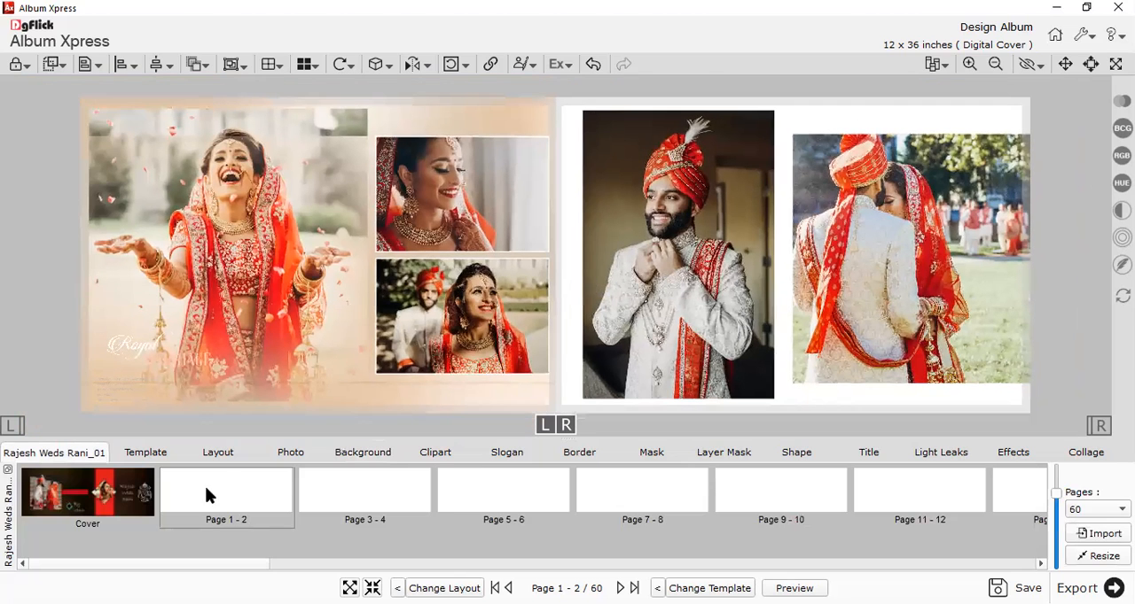
Move on to the empty Page 3 - 4 spread of the album.
{"action": "mouse_move", "coordinate": [234, 488]}
{"action": "mouse_move", "coordinate": [368, 489]}
{"action": "mouse_move", "coordinate": [258, 502]}
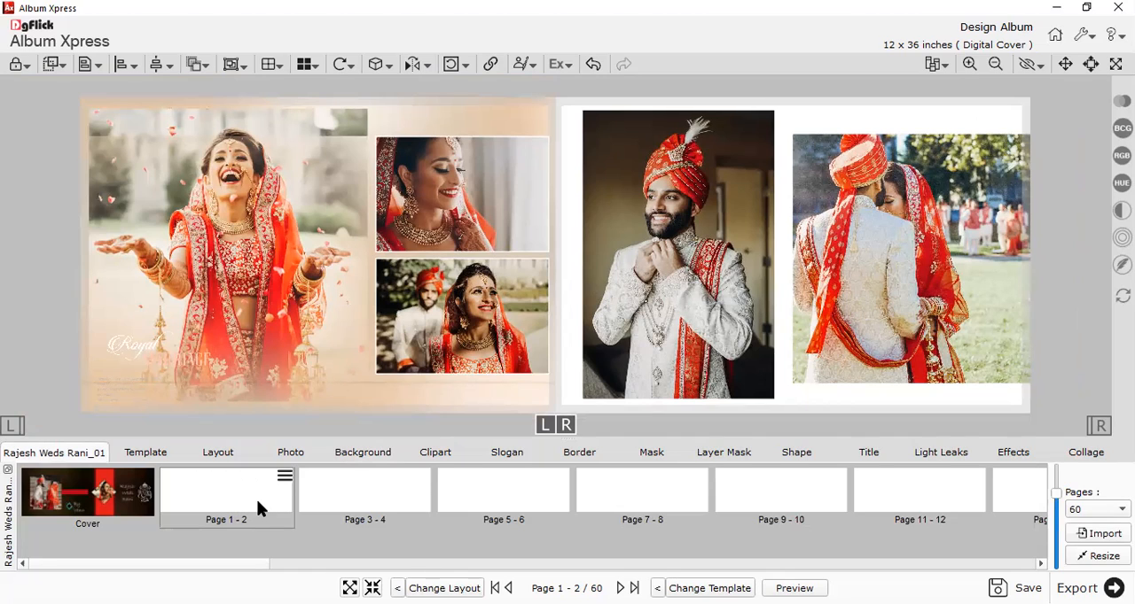
{"action": "left_click", "coordinate": [374, 503]}
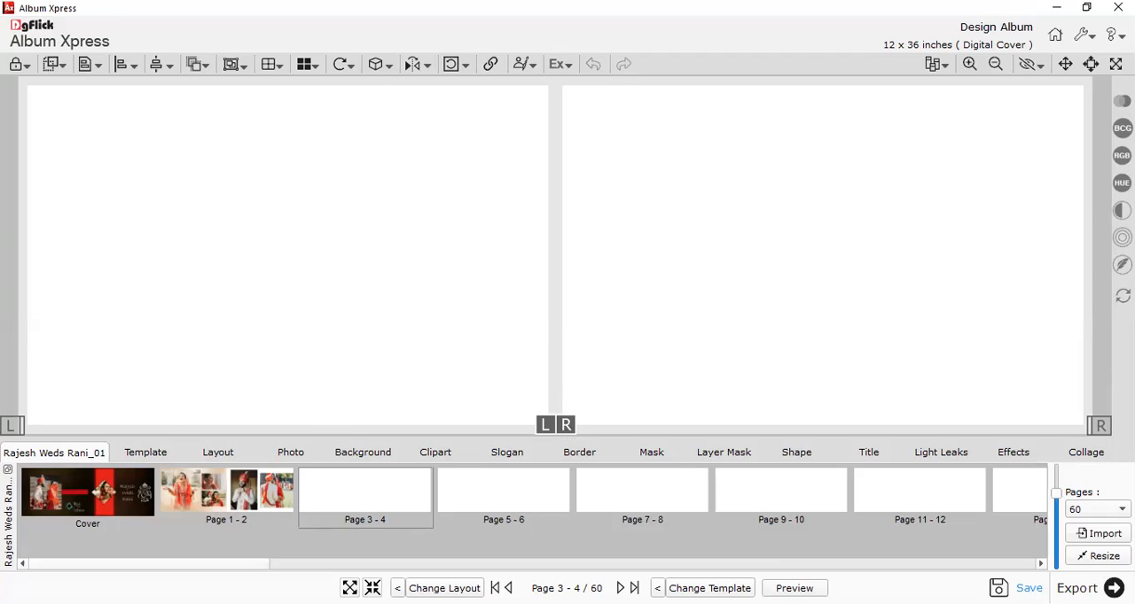
Save the project under its existing name in the Documents/My Albums folder, without including photos, backgrounds, borders, masks and cliparts.
{"action": "left_click", "coordinate": [1019, 588]}
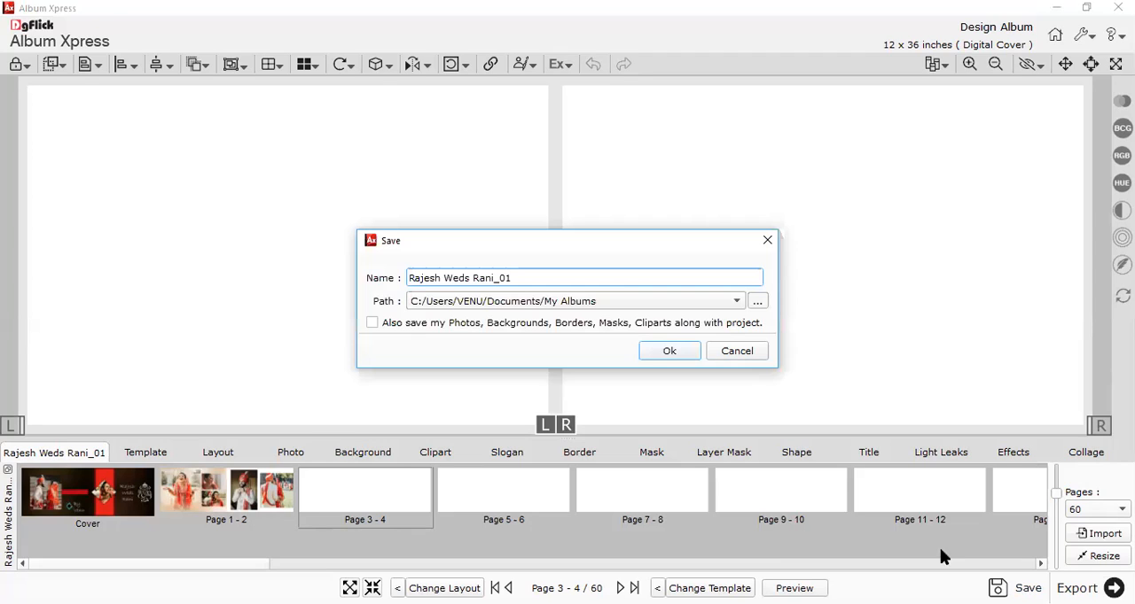
{"action": "left_click", "coordinate": [607, 302]}
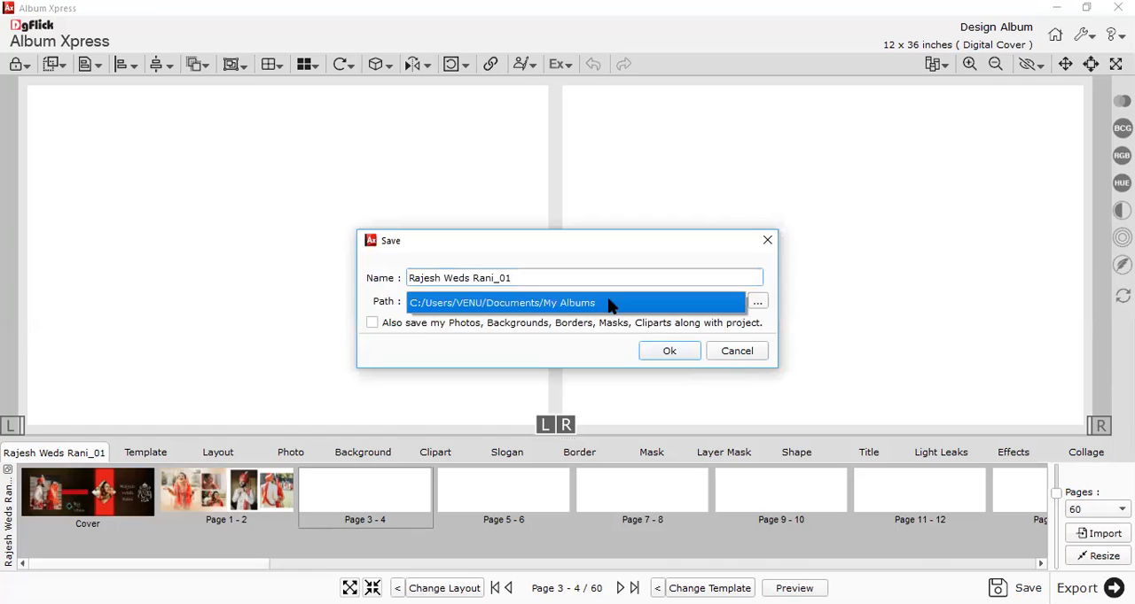
{"action": "left_click", "coordinate": [526, 304]}
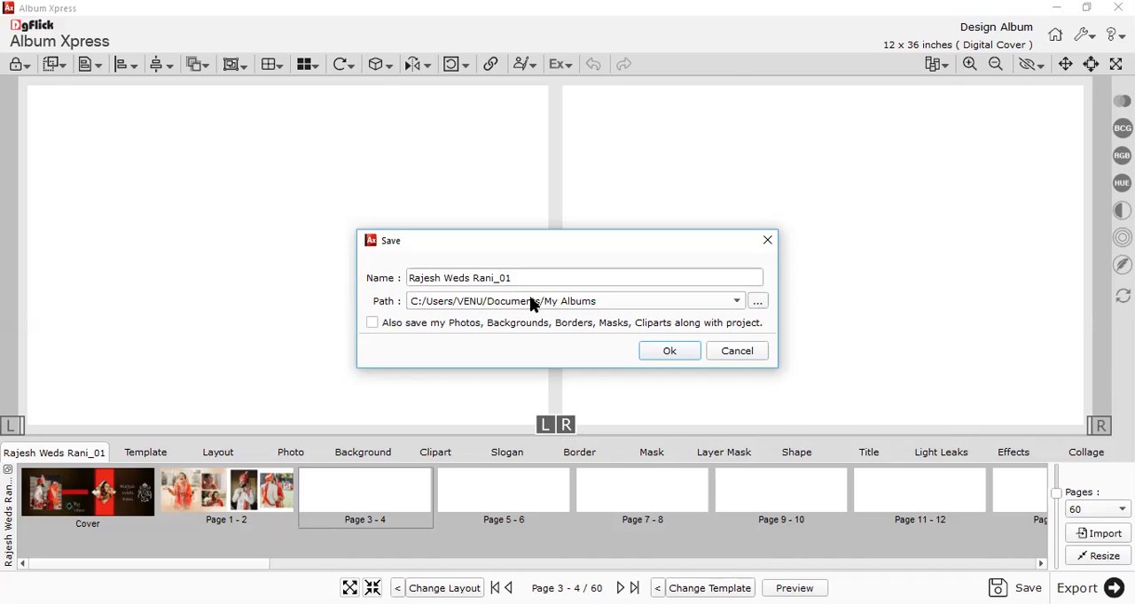
{"action": "left_click_drag", "start_coordinate": [514, 280], "coordinate": [394, 279]}
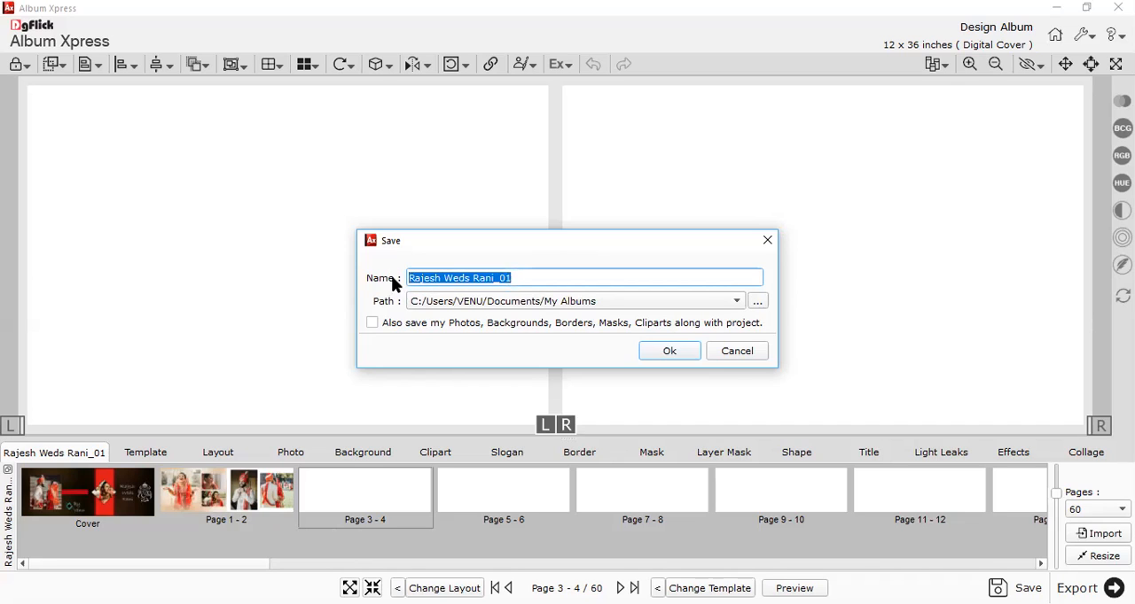
{"action": "left_click", "coordinate": [519, 283]}
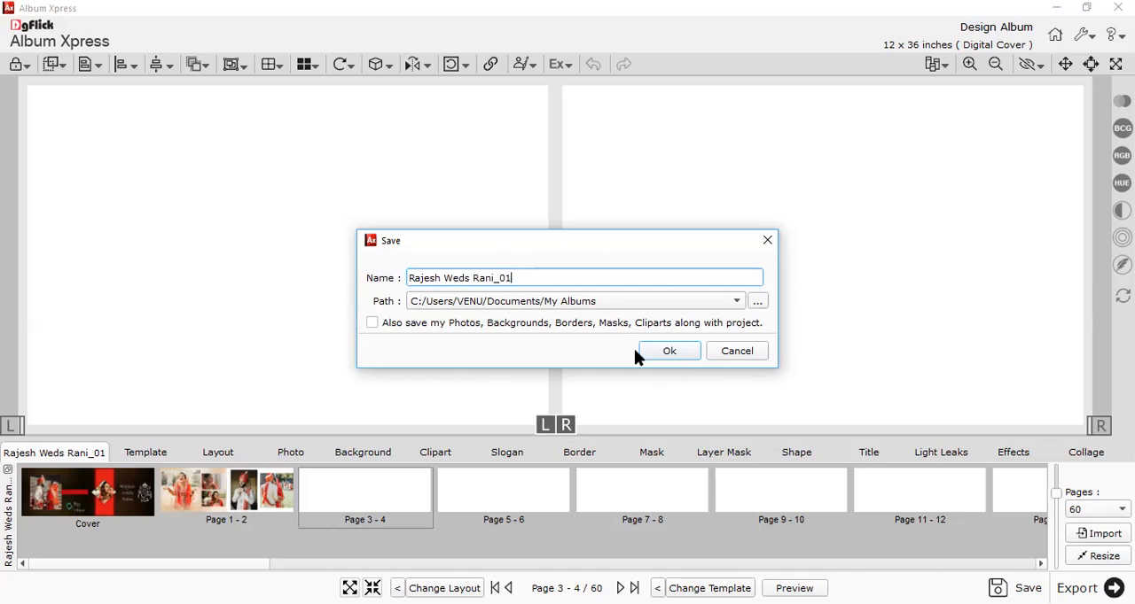
{"action": "left_click", "coordinate": [657, 348]}
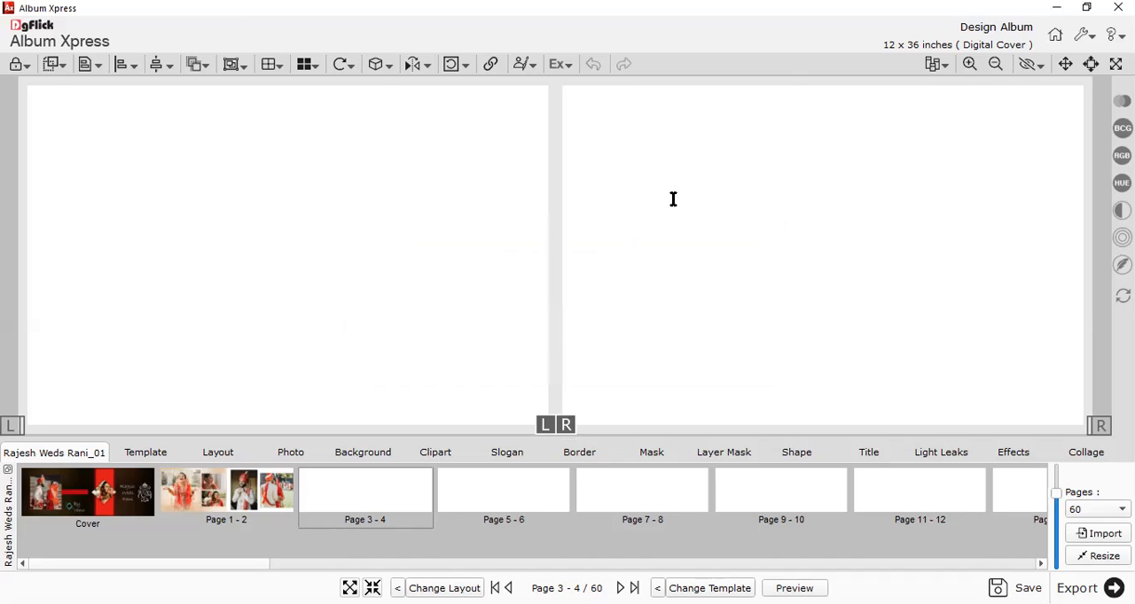
Add seven wedding photos to the Page 3 - 4 spread: Photo_2, Photo_8, Photo_9, Photo_10_01, Photo_11_01, Photo_12_01 and Photo_13_01.
{"action": "scroll", "coordinate": [395, 245], "scroll_direction": "down", "scroll_amount": 1}
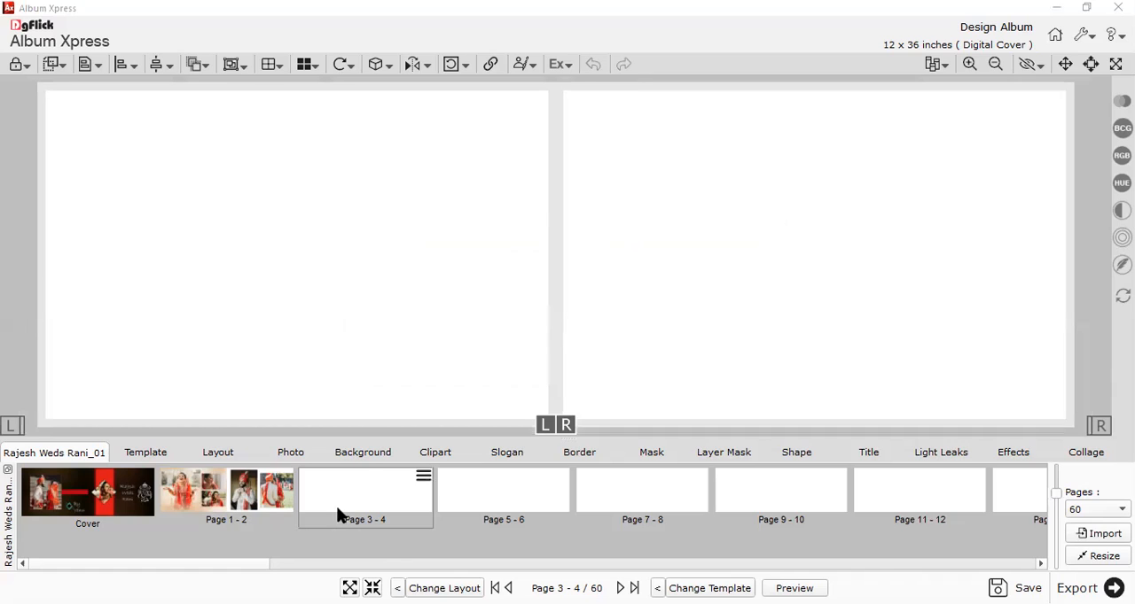
{"action": "left_click", "coordinate": [275, 456]}
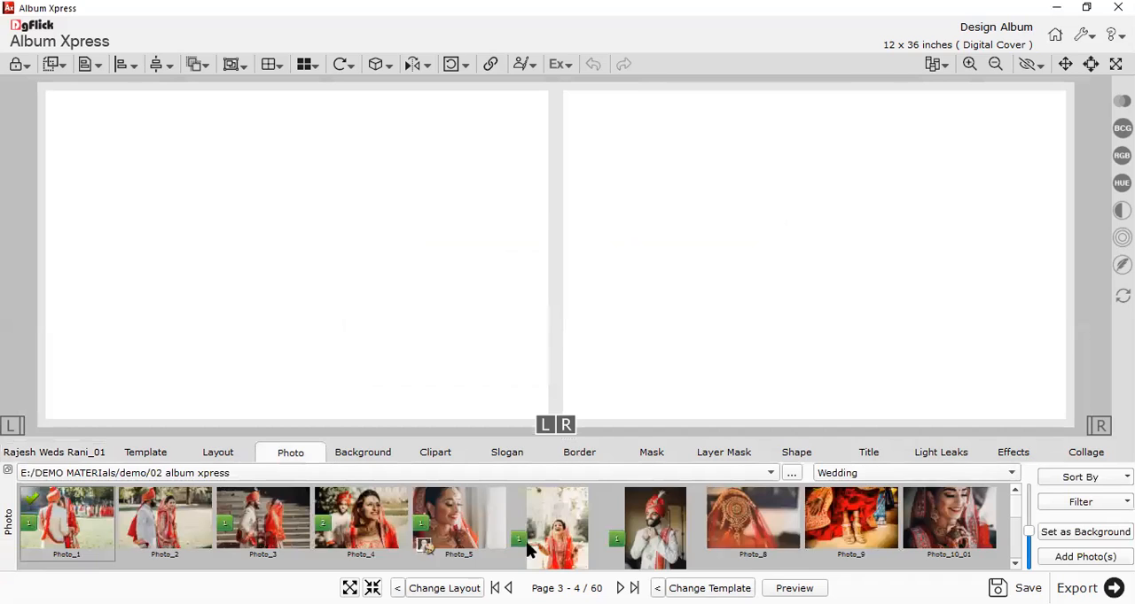
{"action": "left_click", "coordinate": [193, 512]}
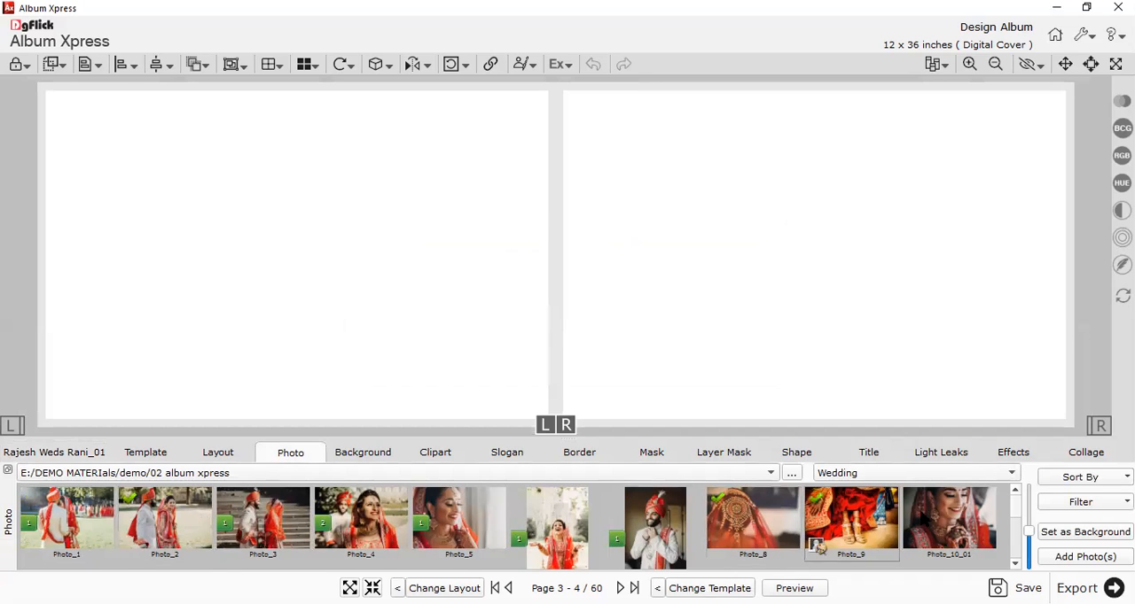
{"action": "scroll", "coordinate": [754, 537], "scroll_direction": "down", "scroll_amount": 1}
{"action": "left_click", "coordinate": [67, 540], "text": "ctrl"}
{"action": "left_click", "coordinate": [161, 533], "text": "ctrl"}
{"action": "left_click", "coordinate": [257, 525], "text": "ctrl"}
{"action": "left_click", "coordinate": [1046, 554]}
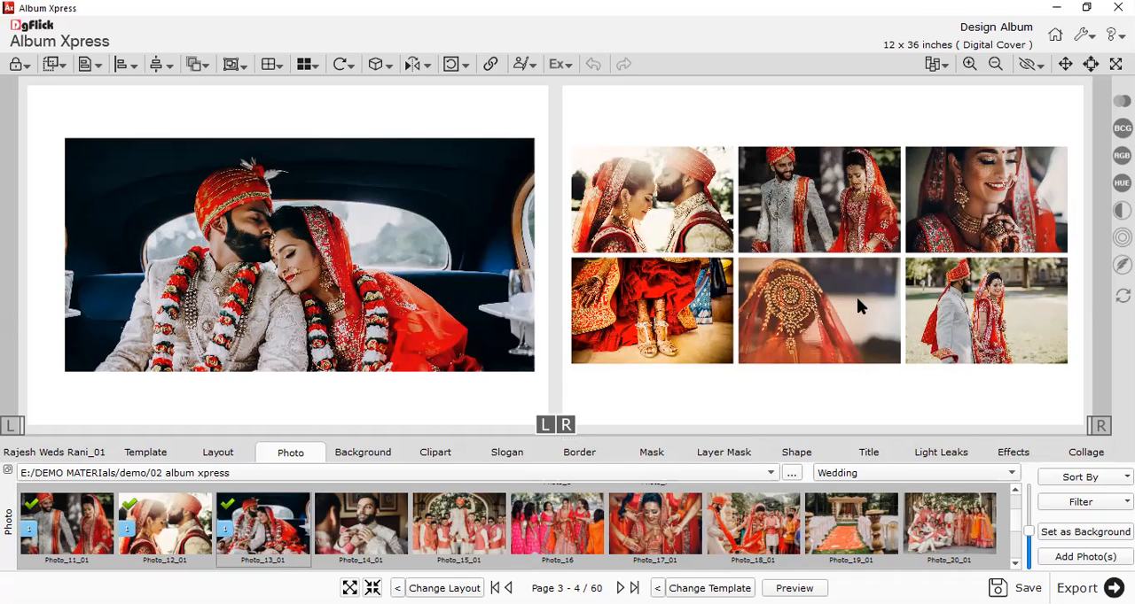
Check the photos placed on the spread and filter the Extra Panoramic layouts to 07 Photo.
{"action": "left_click_drag", "start_coordinate": [1003, 413], "coordinate": [357, 246]}
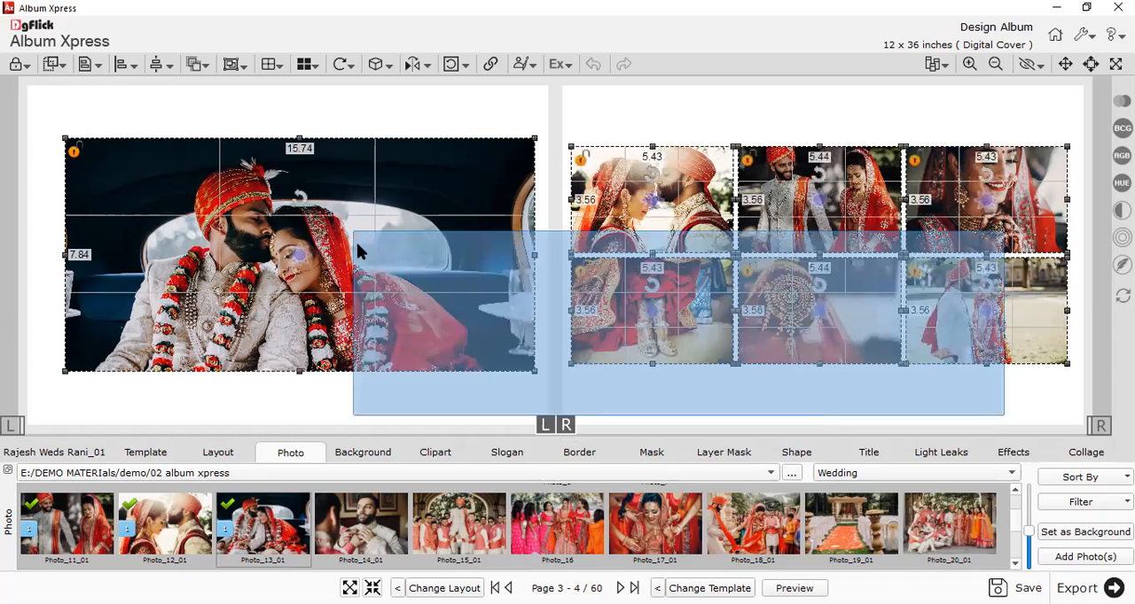
{"action": "left_click_drag", "start_coordinate": [365, 400], "coordinate": [365, 400]}
{"action": "left_click", "coordinate": [215, 454]}
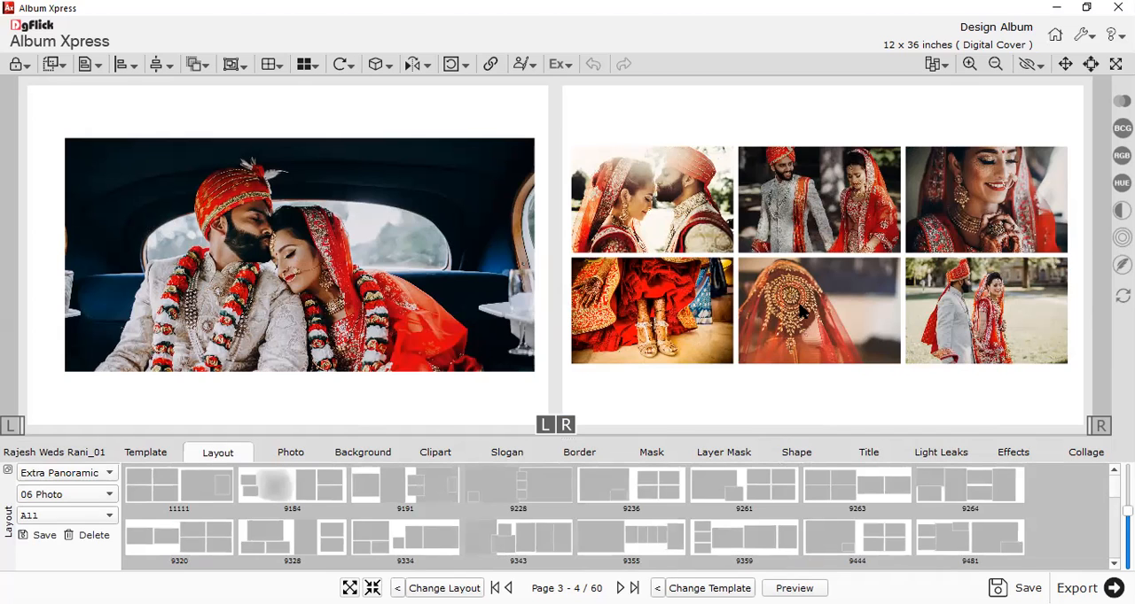
{"action": "key", "text": "ctrl+a"}
{"action": "left_click", "coordinate": [422, 253]}
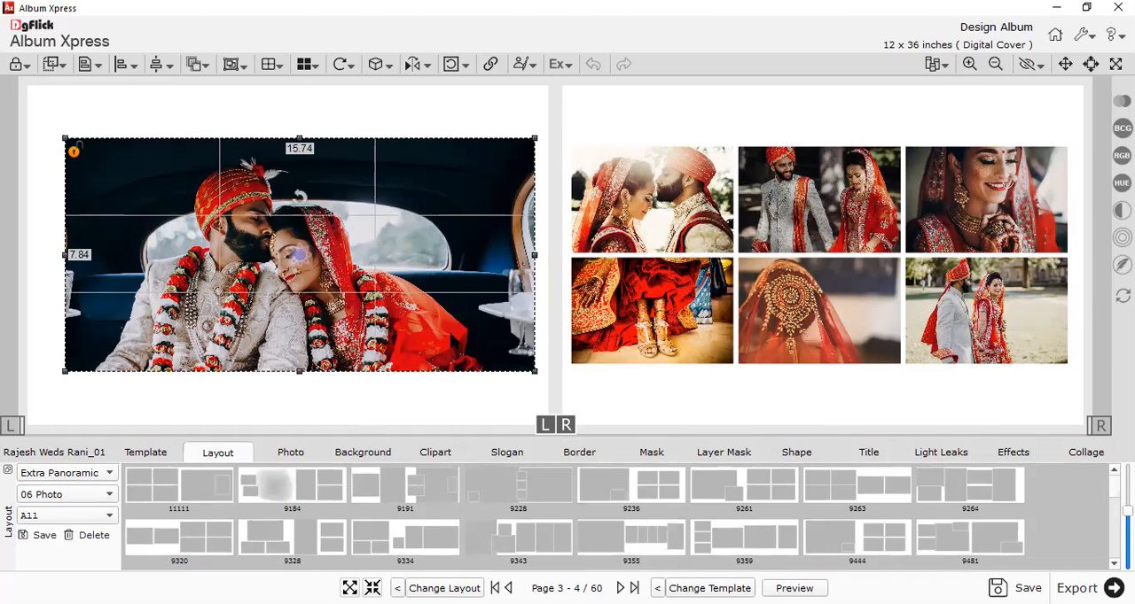
{"action": "left_click", "coordinate": [458, 398]}
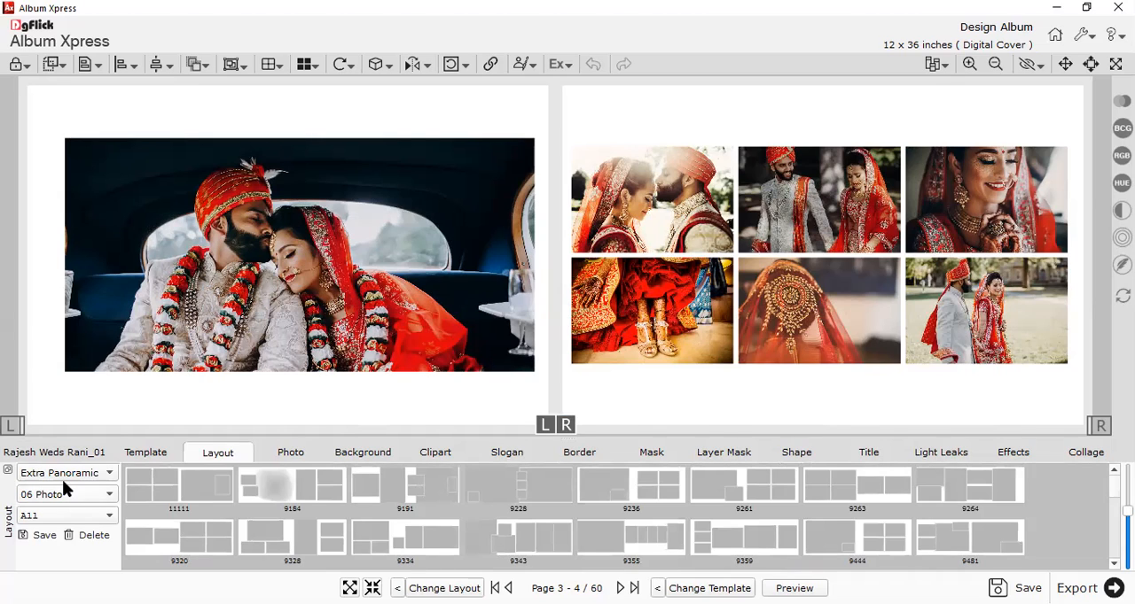
{"action": "scroll", "coordinate": [49, 503], "scroll_direction": "down", "scroll_amount": 1}
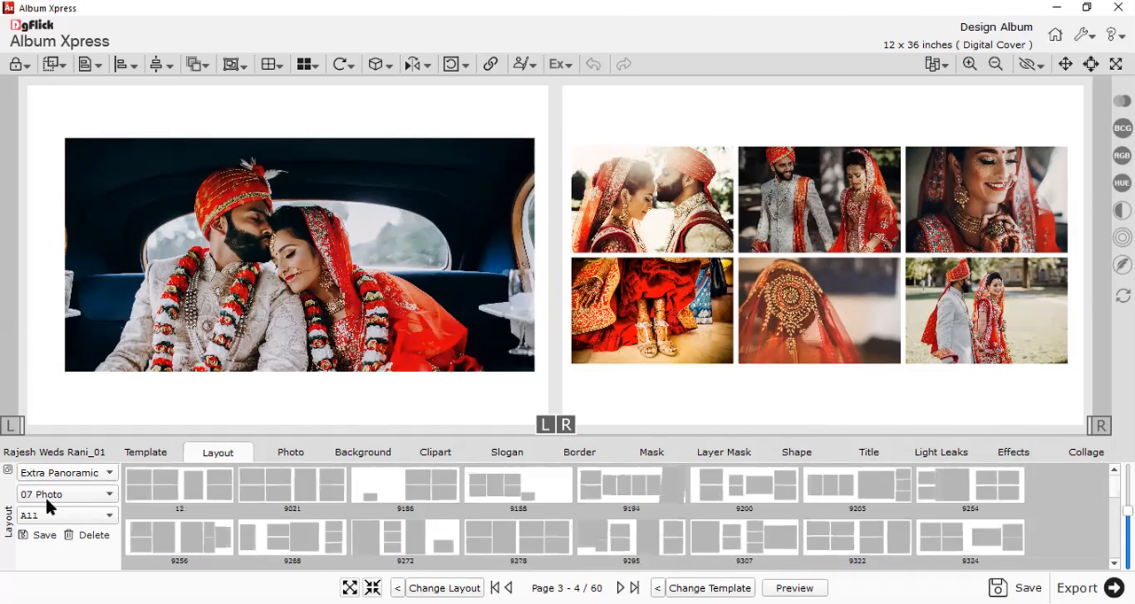
{"action": "scroll", "coordinate": [514, 520], "scroll_direction": "down", "scroll_amount": 2}
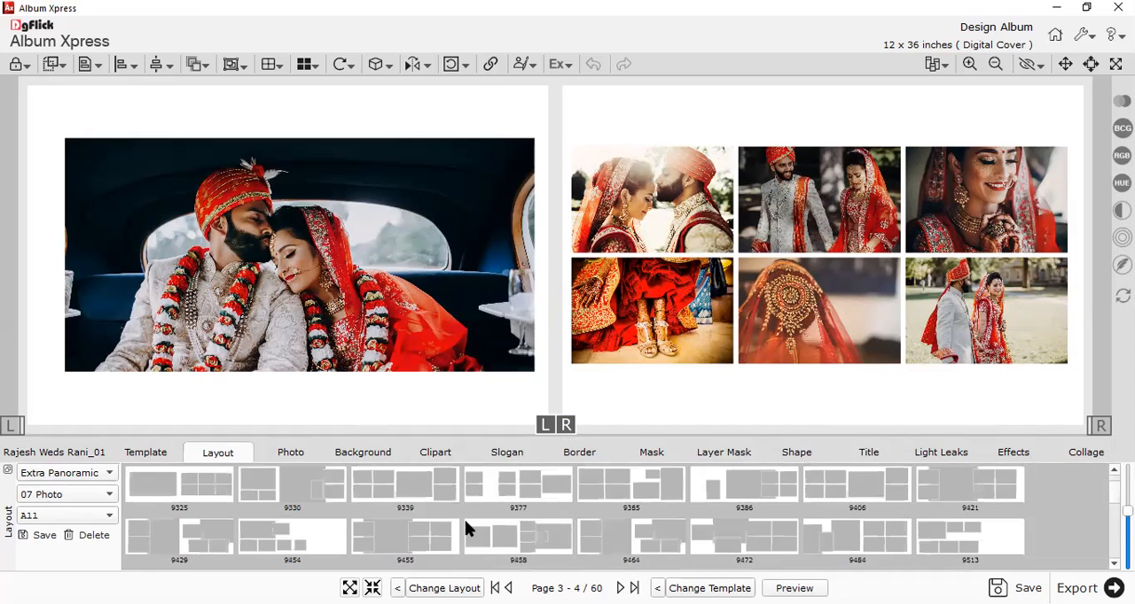
{"action": "scroll", "coordinate": [831, 524], "scroll_direction": "down", "scroll_amount": 2}
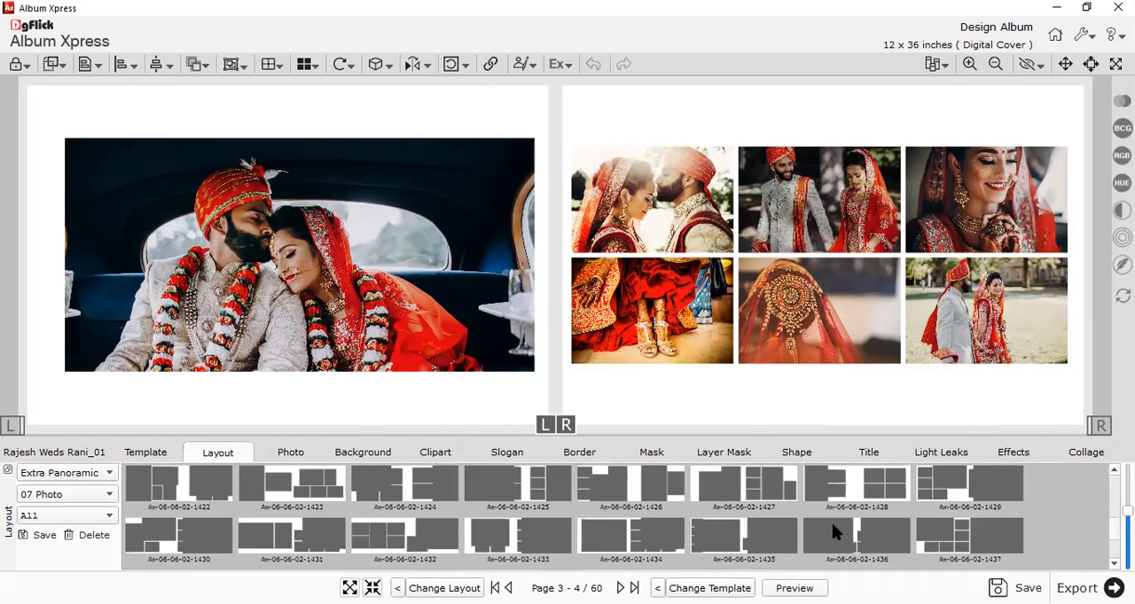
{"action": "scroll", "coordinate": [802, 519], "scroll_direction": "up", "scroll_amount": 2}
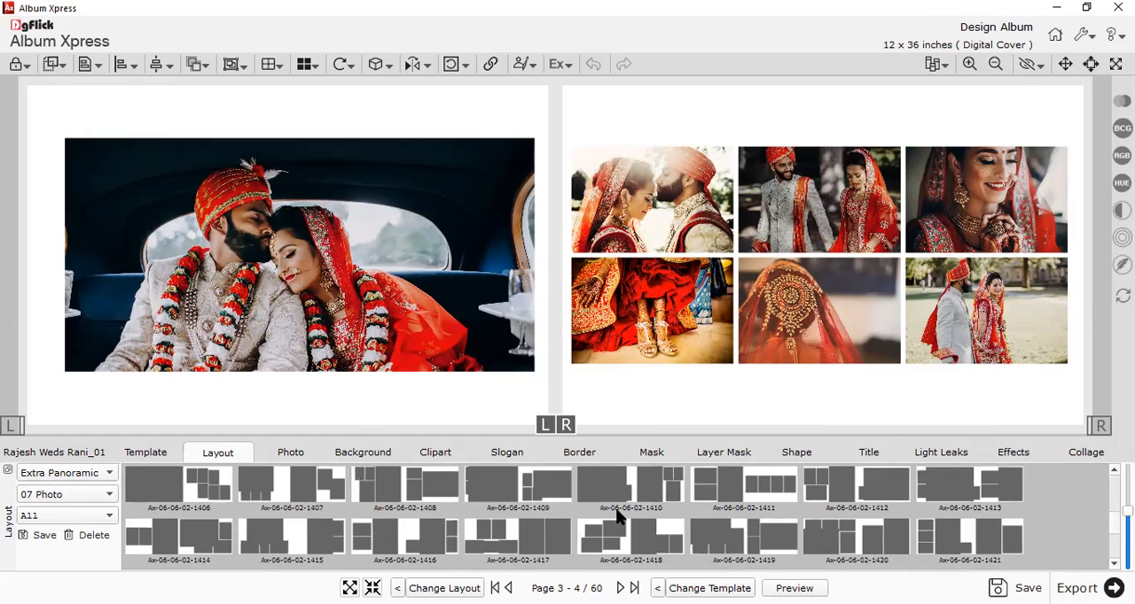
{"action": "scroll", "coordinate": [620, 512], "scroll_direction": "up", "scroll_amount": 2}
{"action": "scroll", "coordinate": [621, 512], "scroll_direction": "up", "scroll_amount": 2}
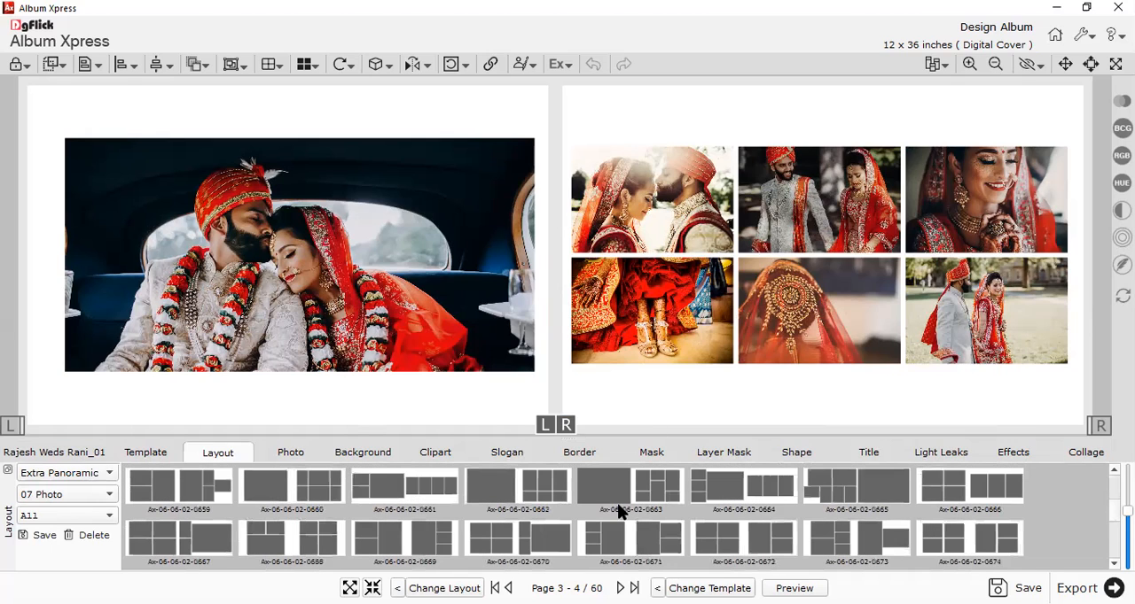
{"action": "scroll", "coordinate": [620, 512], "scroll_direction": "down", "scroll_amount": 2}
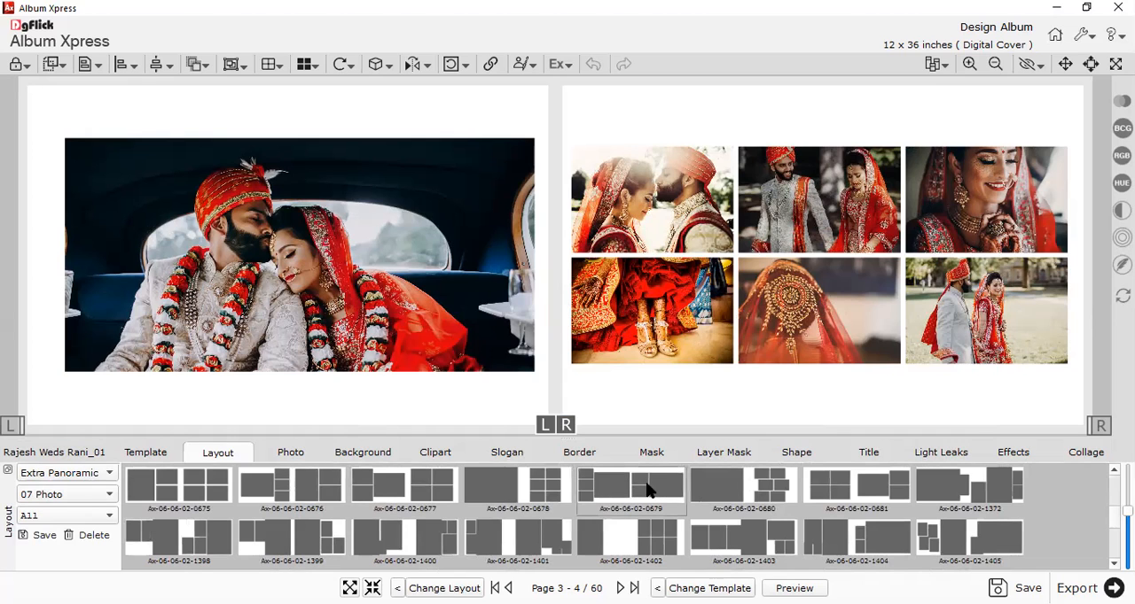
{"action": "left_click", "coordinate": [647, 490]}
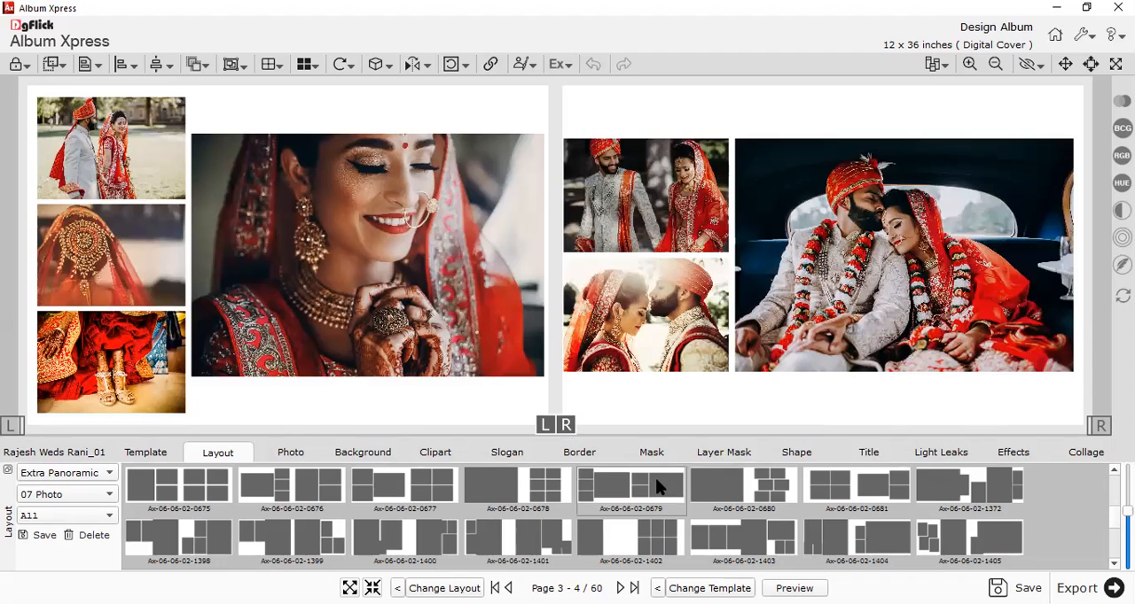
{"action": "left_click", "coordinate": [395, 493]}
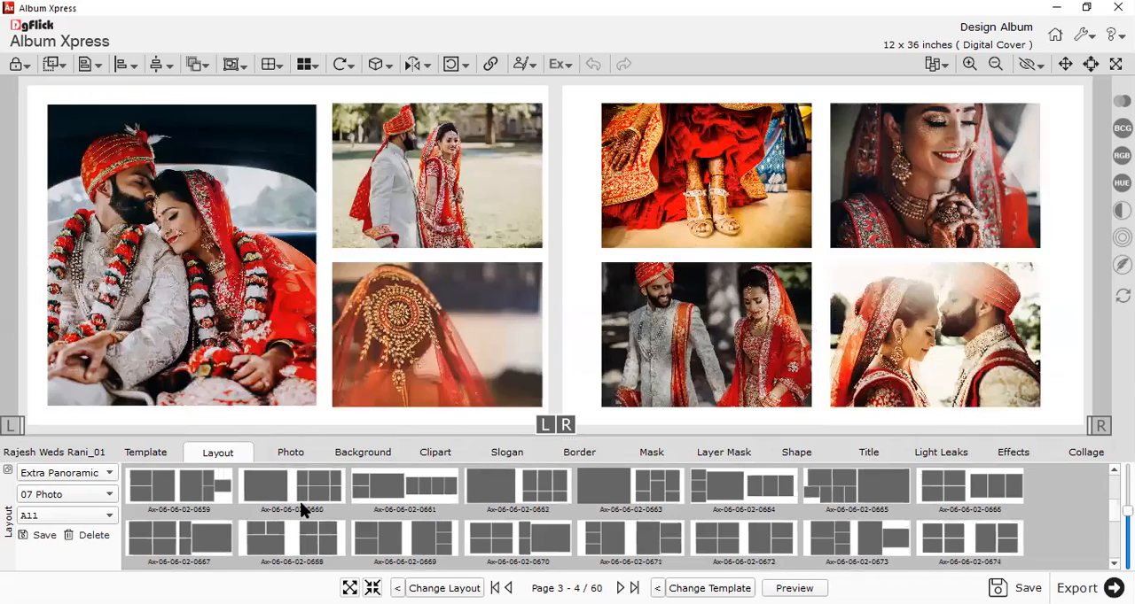
{"action": "double_click", "coordinate": [300, 501]}
{"action": "double_click", "coordinate": [481, 527]}
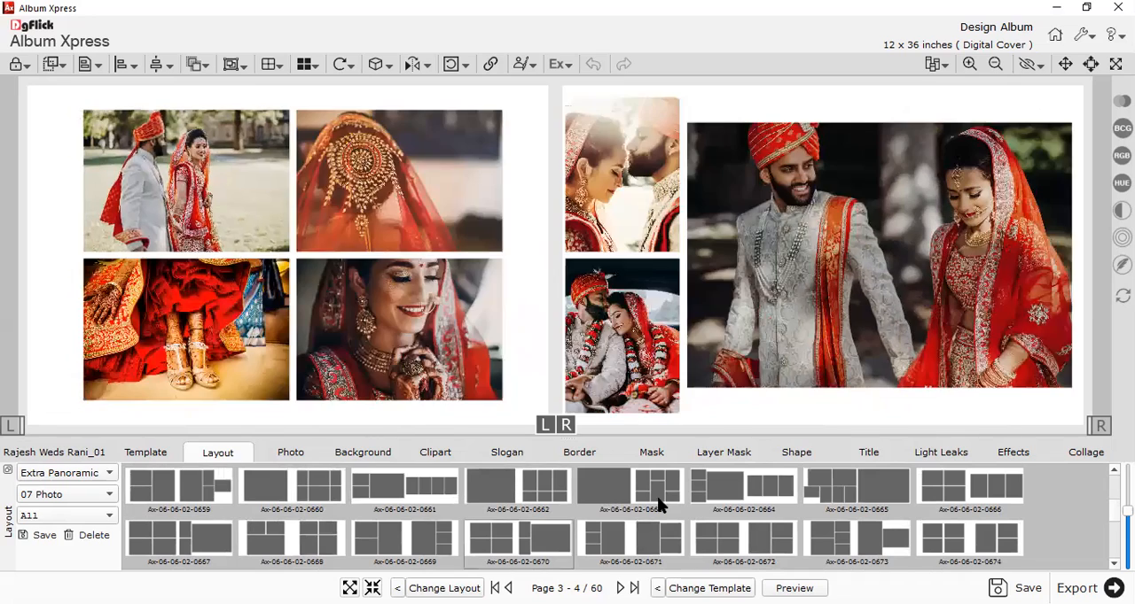
{"action": "double_click", "coordinate": [660, 505]}
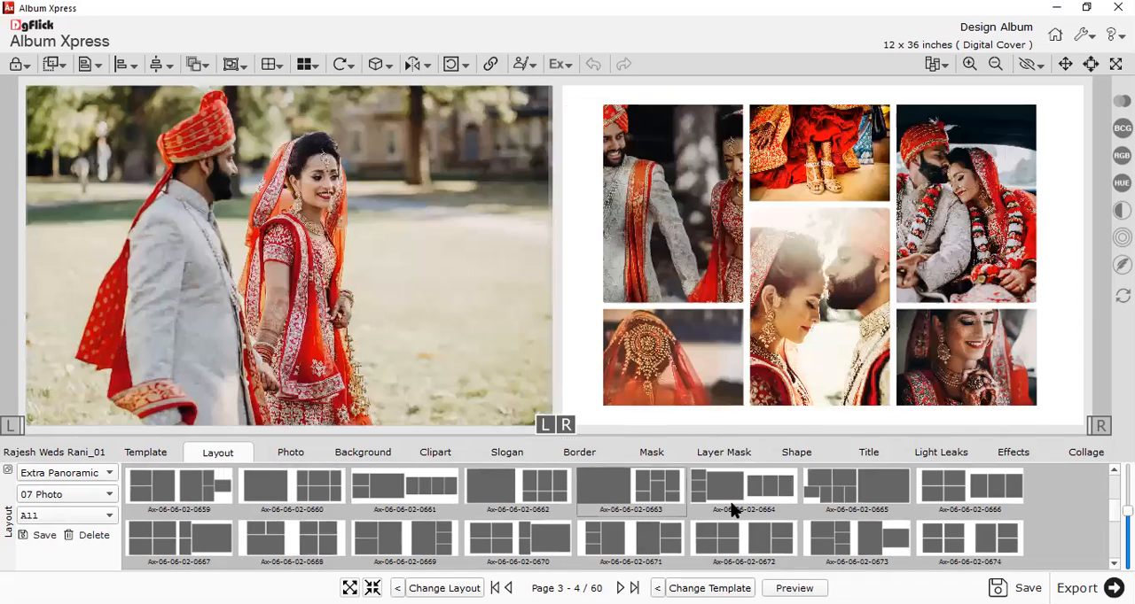
{"action": "scroll", "coordinate": [634, 496], "scroll_direction": "up", "scroll_amount": 5}
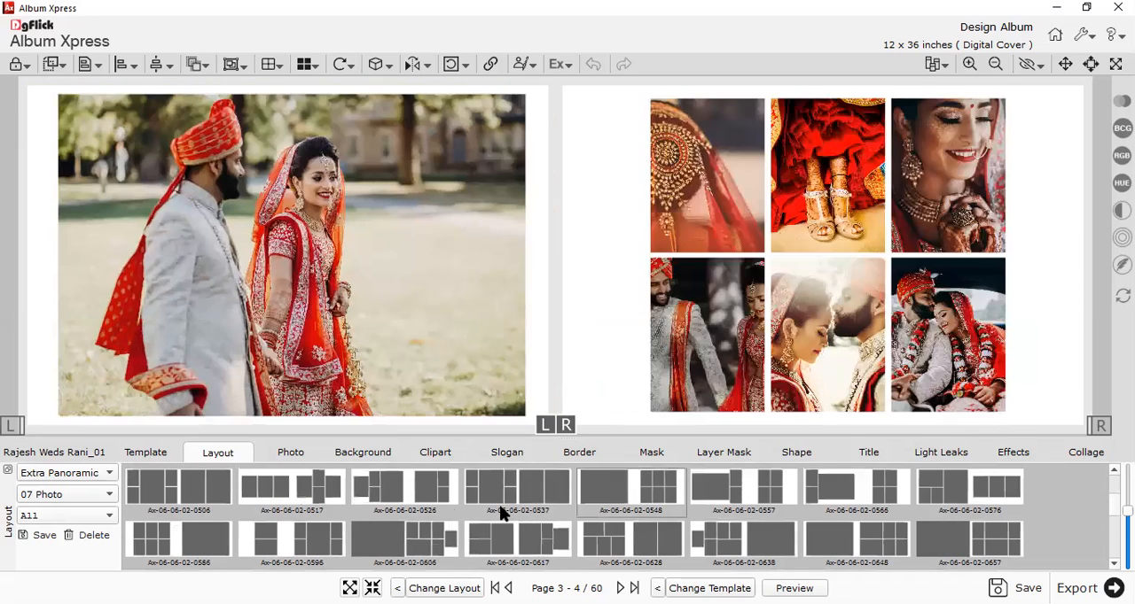
{"action": "scroll", "coordinate": [505, 514], "scroll_direction": "down", "scroll_amount": 5}
{"action": "double_click", "coordinate": [387, 499]}
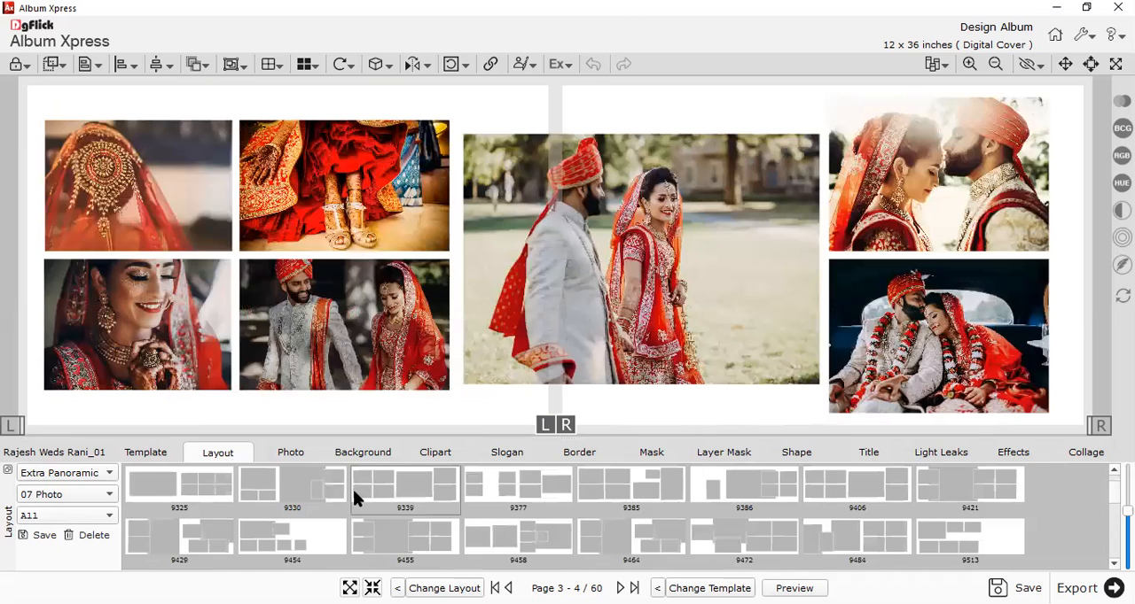
Apply seven-photo layout 9021 to the Page 3 - 4 spread.
{"action": "scroll", "coordinate": [470, 523], "scroll_direction": "up", "scroll_amount": 2}
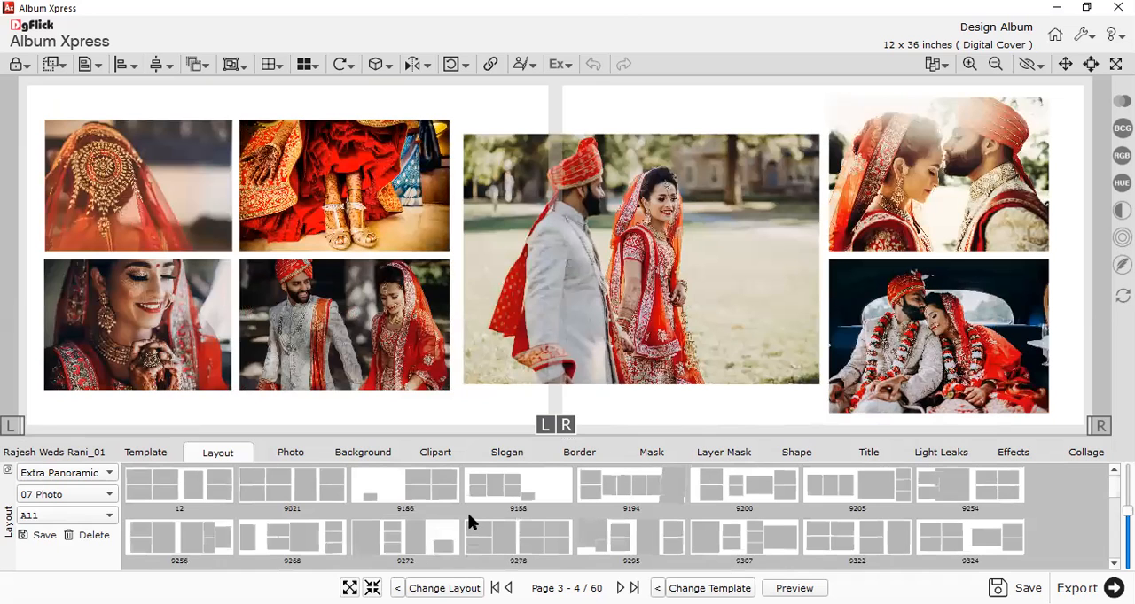
{"action": "double_click", "coordinate": [311, 485]}
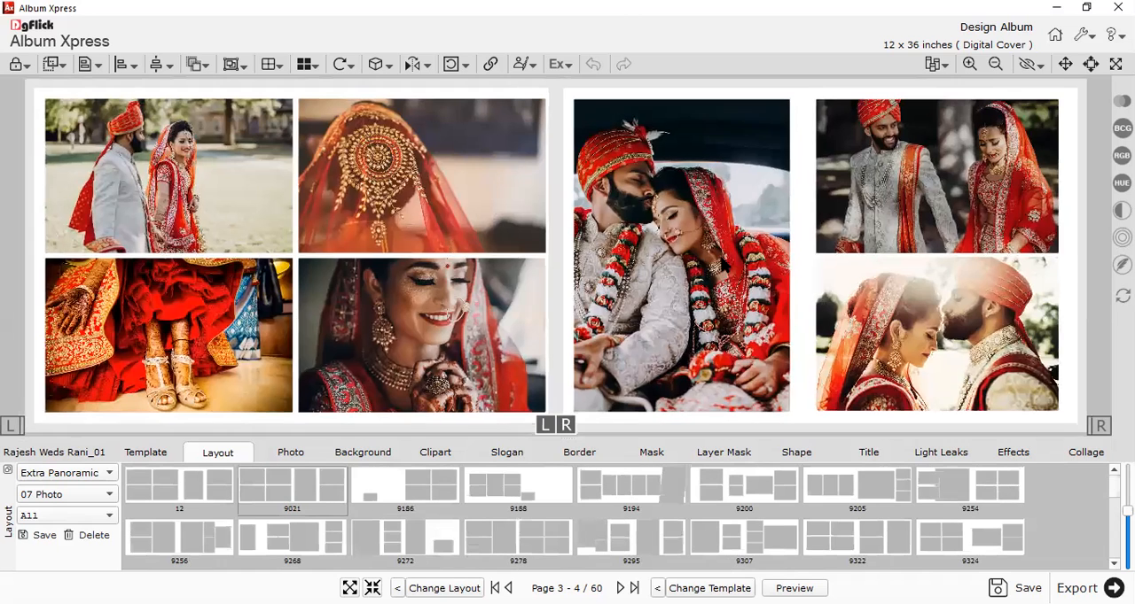
{"action": "left_click_drag", "start_coordinate": [686, 248], "coordinate": [708, 247]}
{"action": "left_click", "coordinate": [802, 289]}
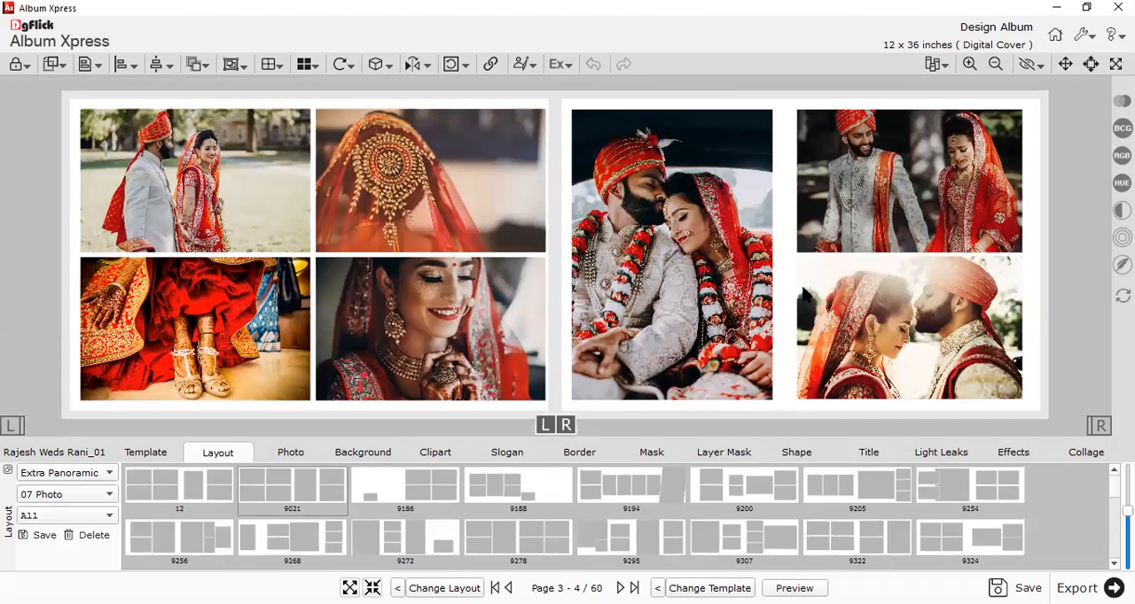
Try the dark green and white-and-orange 1 SS (4) backgrounds on the spread, settling on the plain brown one.
{"action": "left_click", "coordinate": [342, 454]}
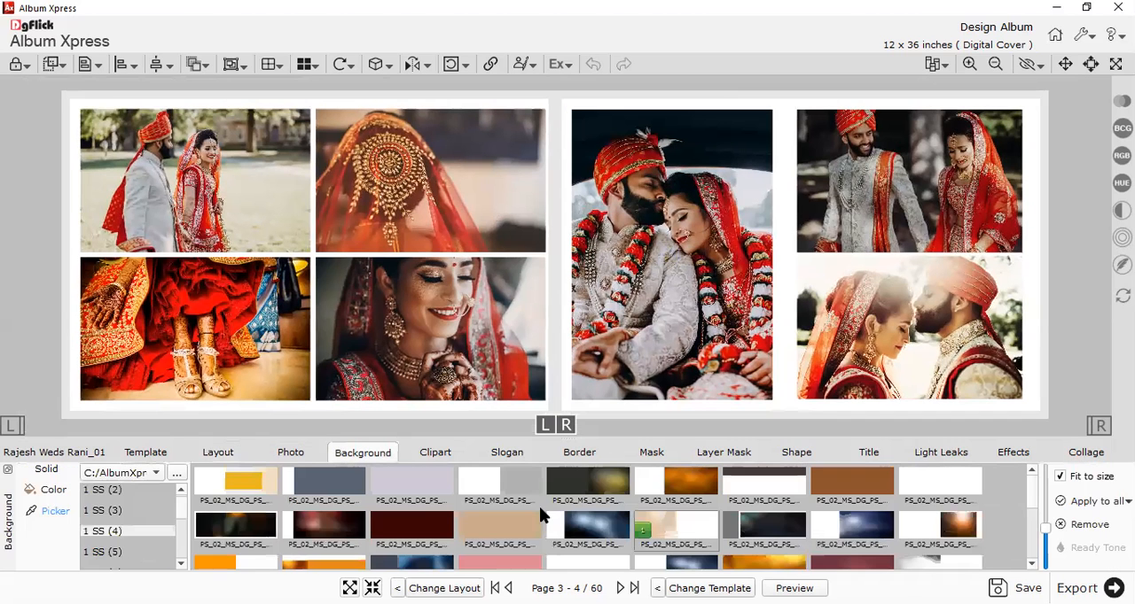
{"action": "left_click", "coordinate": [613, 502]}
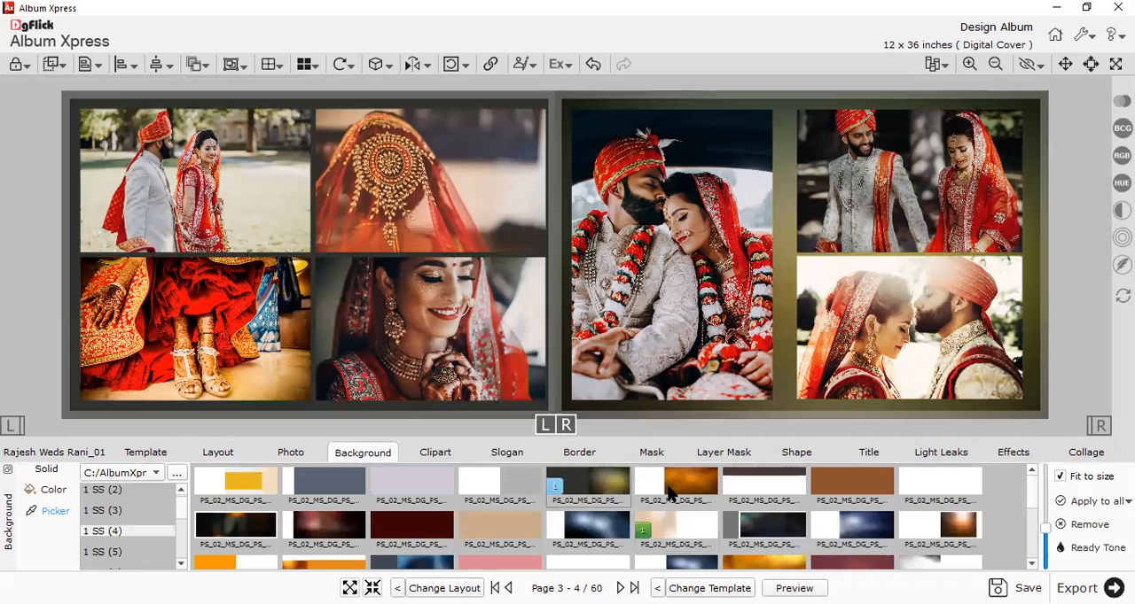
{"action": "left_click", "coordinate": [669, 486]}
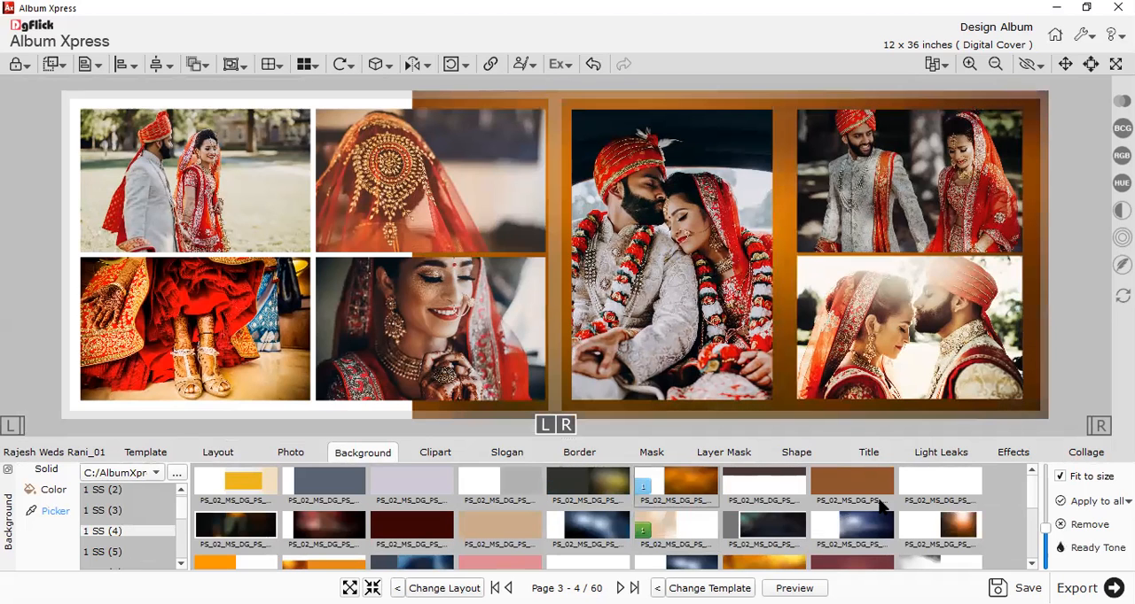
Select all seven photos on the Page 3 - 4 spread and give them a thin white outline.
{"action": "left_click_drag", "start_coordinate": [1061, 176], "coordinate": [37, 357]}
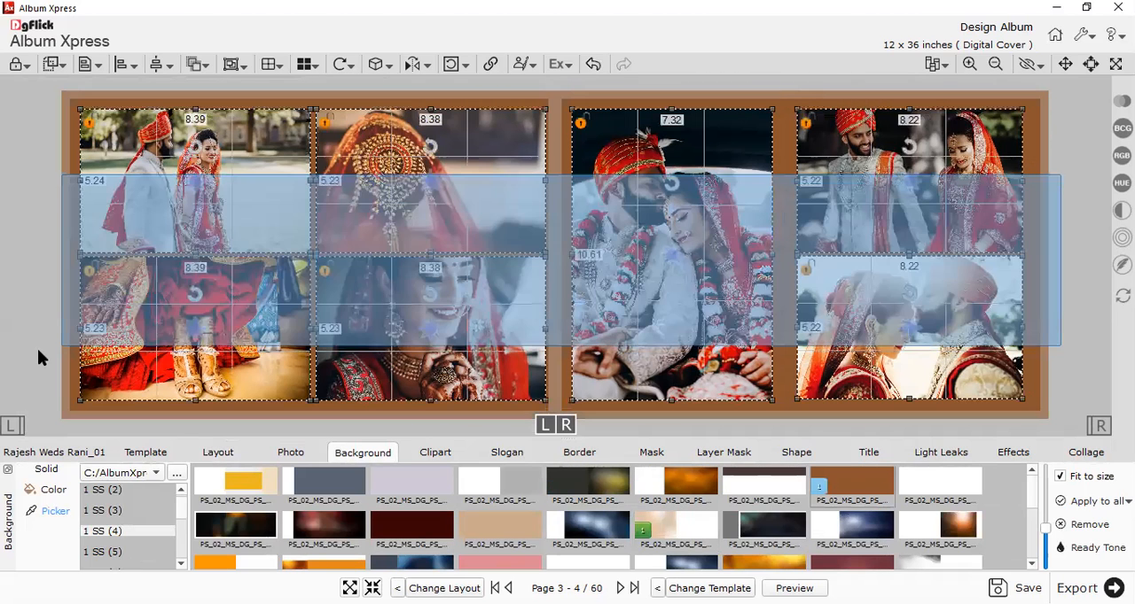
{"action": "left_click", "coordinate": [582, 458]}
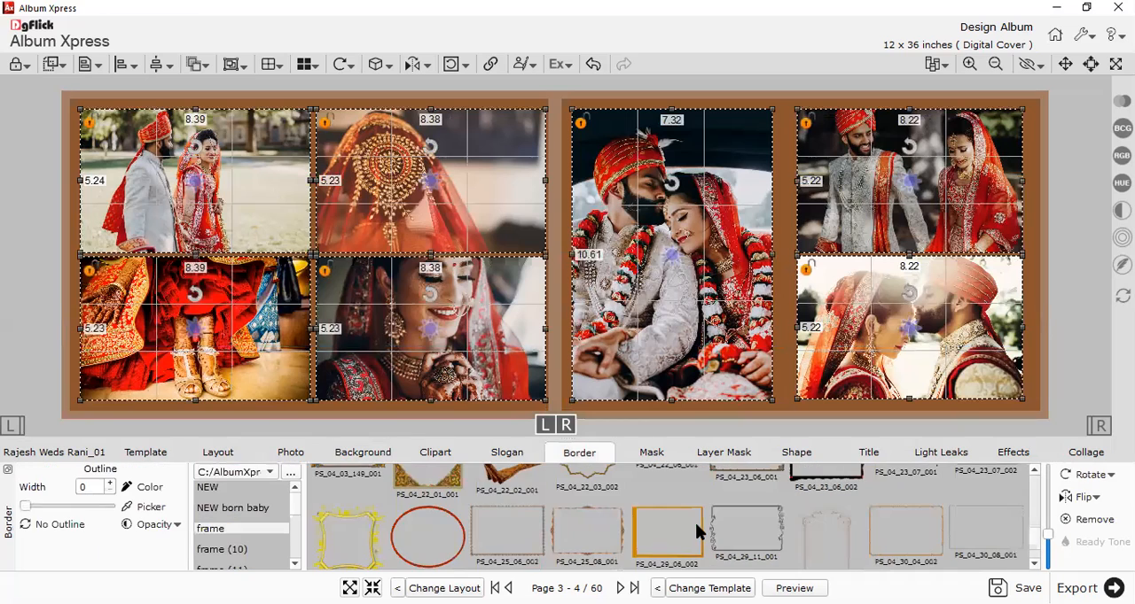
{"action": "scroll", "coordinate": [754, 532], "scroll_direction": "up", "scroll_amount": 3}
{"action": "scroll", "coordinate": [811, 533], "scroll_direction": "up", "scroll_amount": 3}
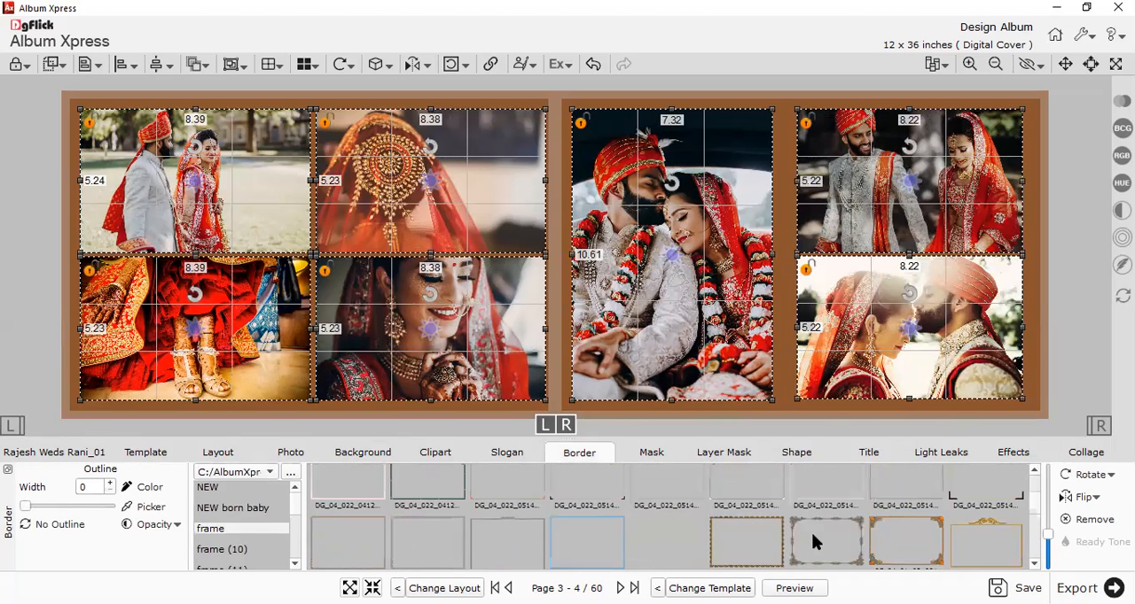
{"action": "scroll", "coordinate": [808, 531], "scroll_direction": "up", "scroll_amount": 3}
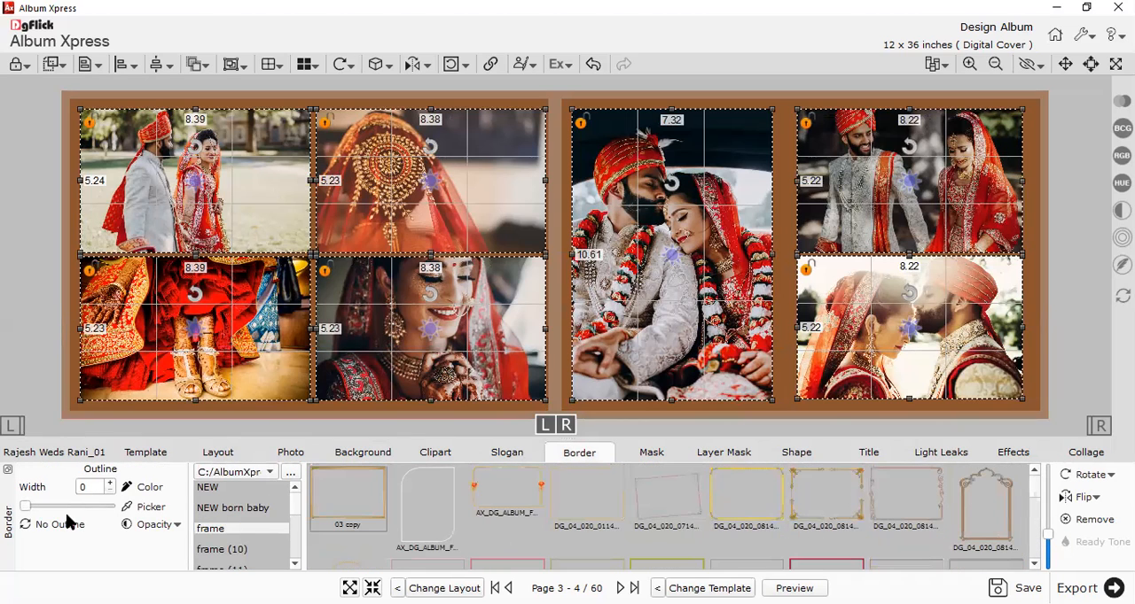
{"action": "left_click", "coordinate": [147, 503]}
{"action": "left_click", "coordinate": [524, 255]}
{"action": "left_click", "coordinate": [661, 471]}
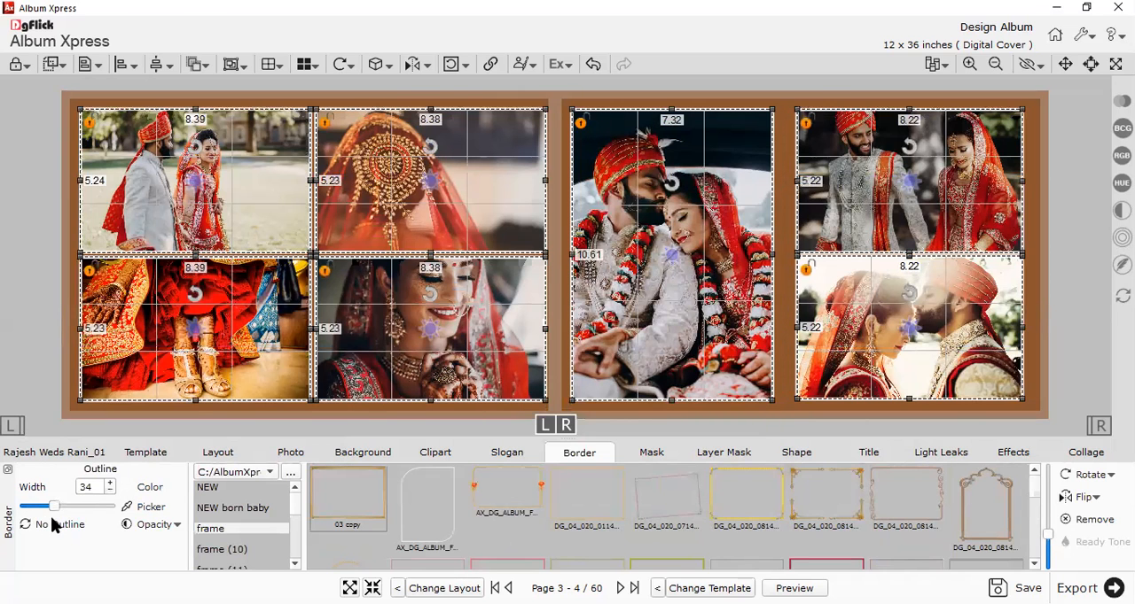
{"action": "left_click", "coordinate": [36, 506]}
{"action": "left_click", "coordinate": [41, 320]}
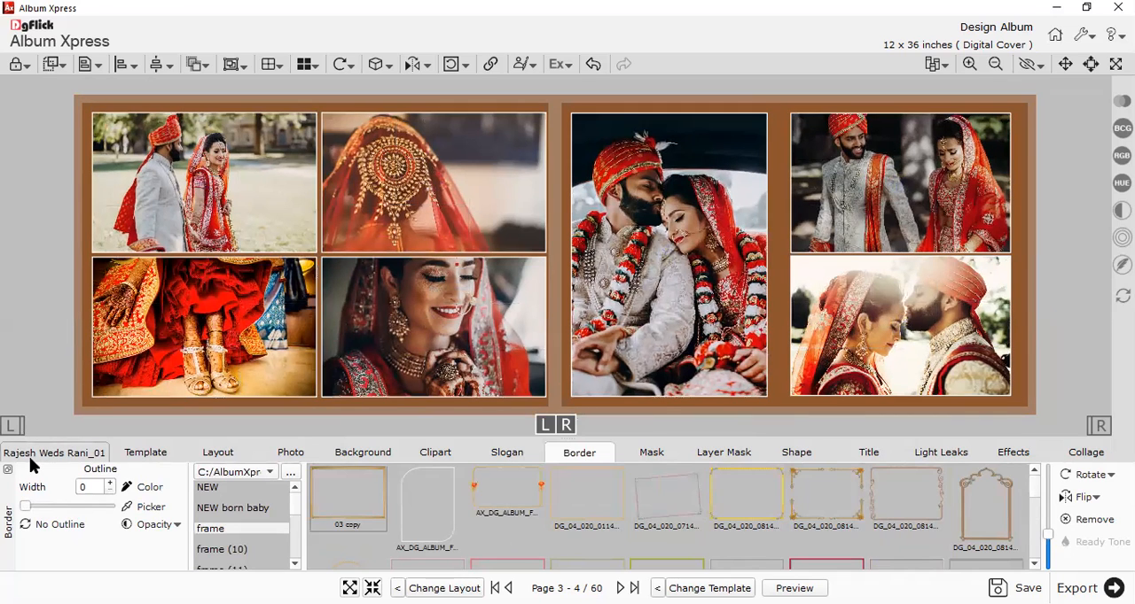
Open the Page 5 - 6 spread and add the first seven Wedding photos to it, starting with Photo_1.
{"action": "left_click", "coordinate": [459, 517]}
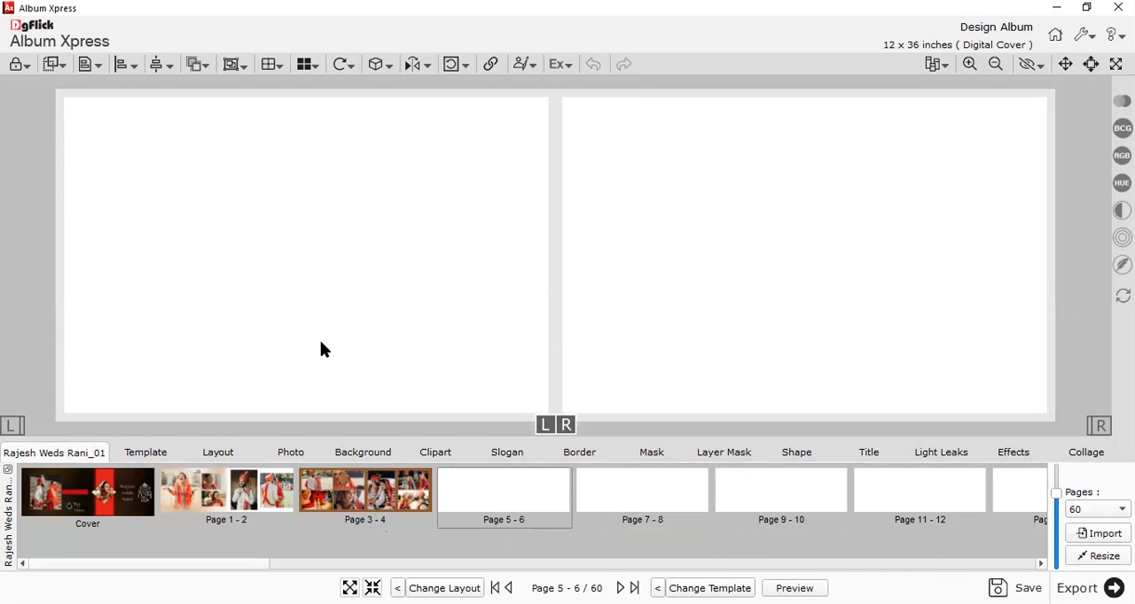
{"action": "left_click", "coordinate": [307, 452]}
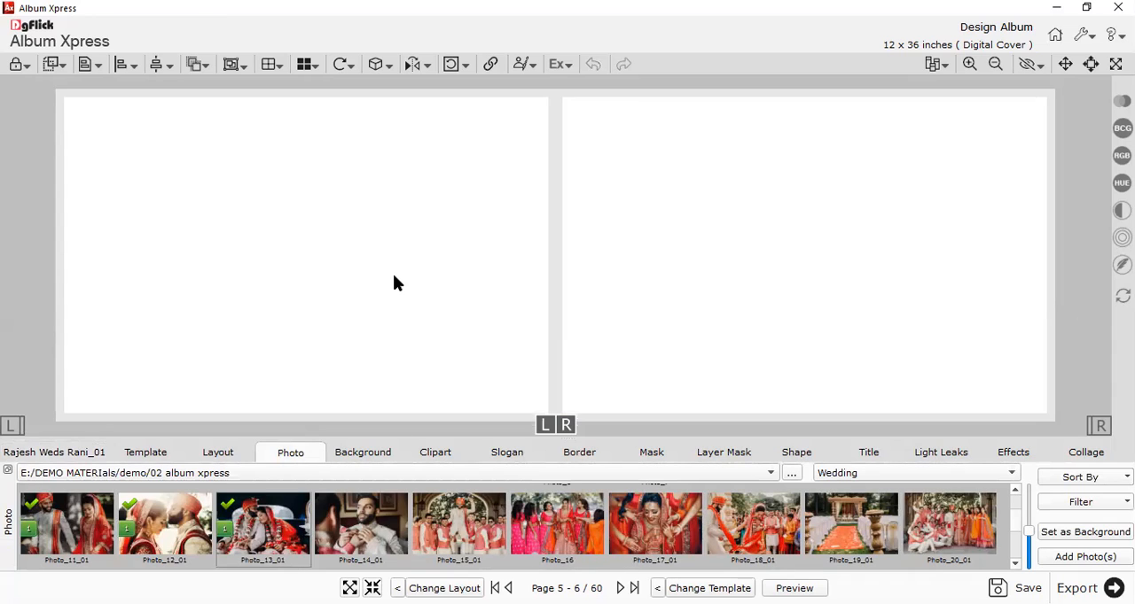
{"action": "left_click", "coordinate": [229, 455]}
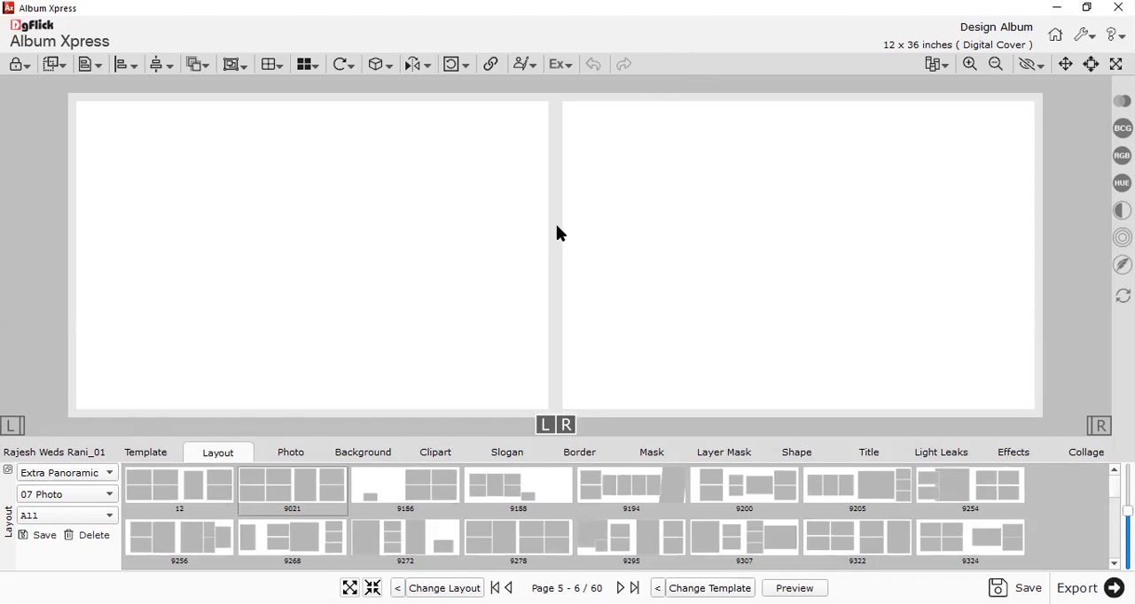
{"action": "left_click", "coordinate": [73, 453]}
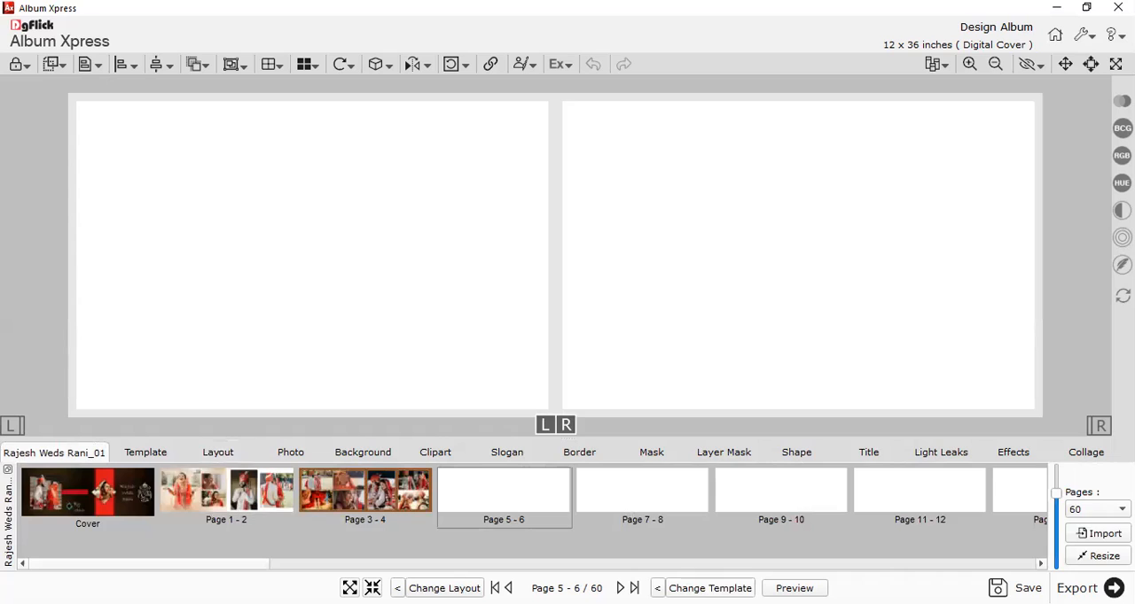
{"action": "left_click", "coordinate": [292, 450]}
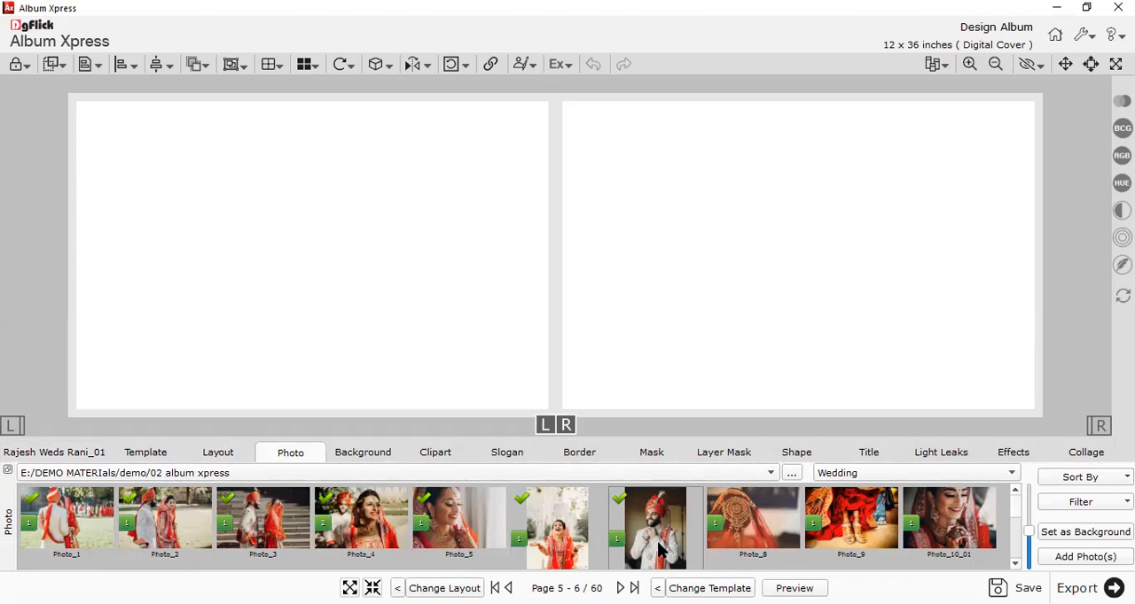
{"action": "left_click", "coordinate": [1090, 560]}
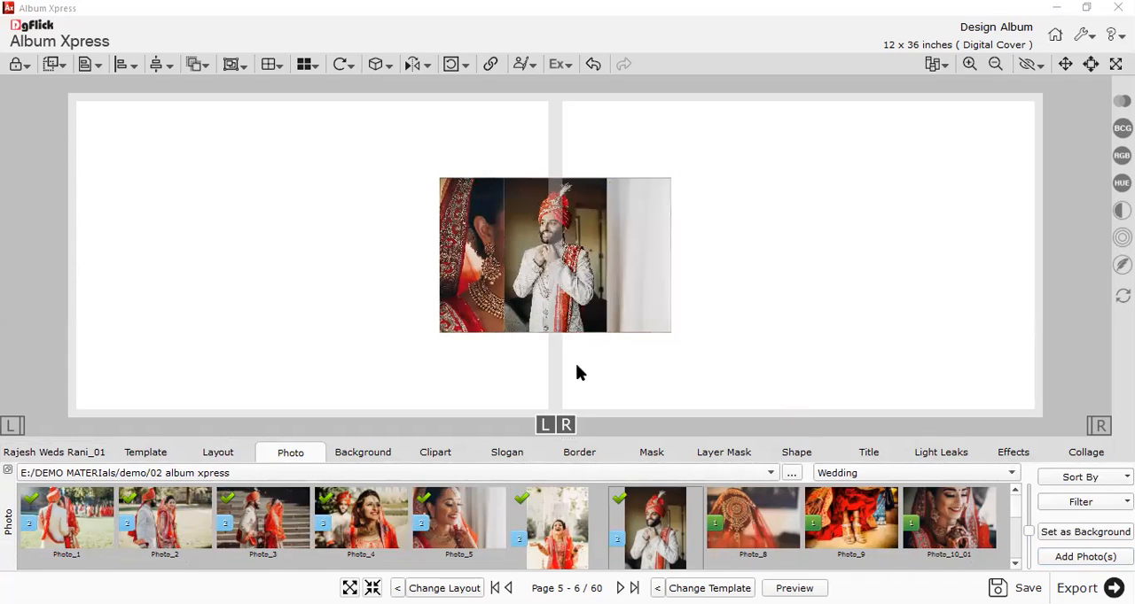
{"action": "scroll", "coordinate": [605, 287], "scroll_direction": "down", "scroll_amount": 1}
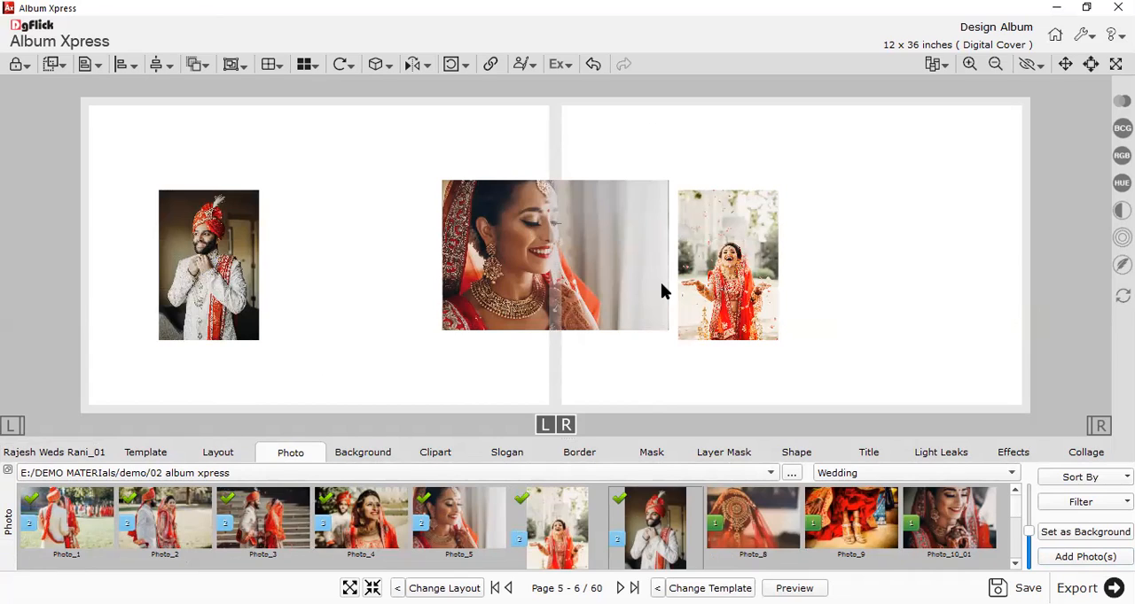
Try several seven-photo templates on the spread, including the heart-shaped Moment of Love, Happy Birthday, Sweet Moments and Shubh Prasang designs.
{"action": "key", "text": "space"}
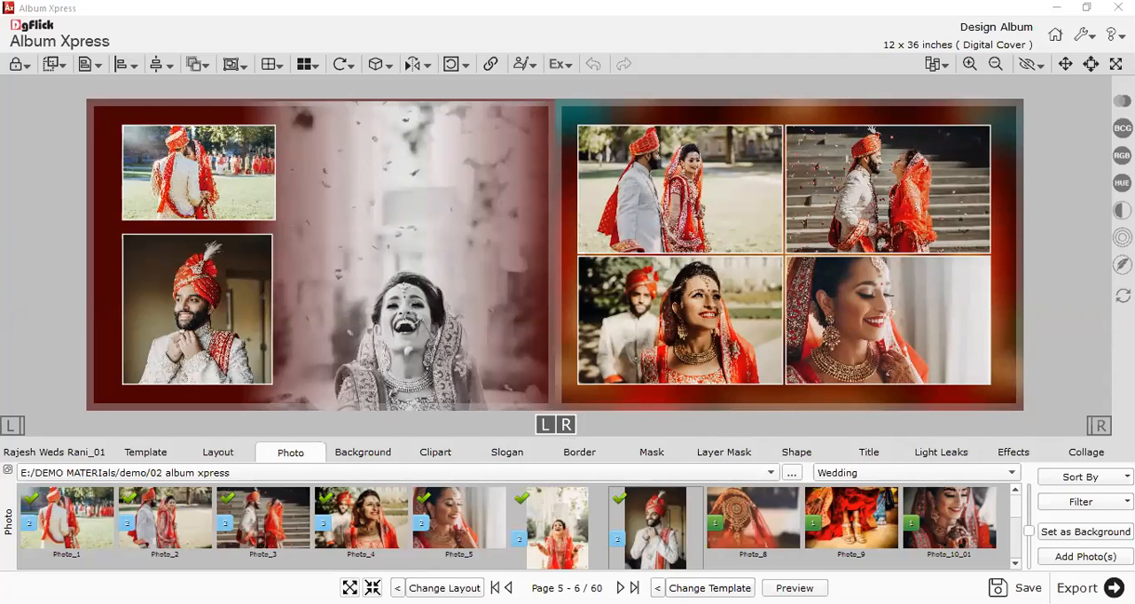
{"action": "key", "text": "space"}
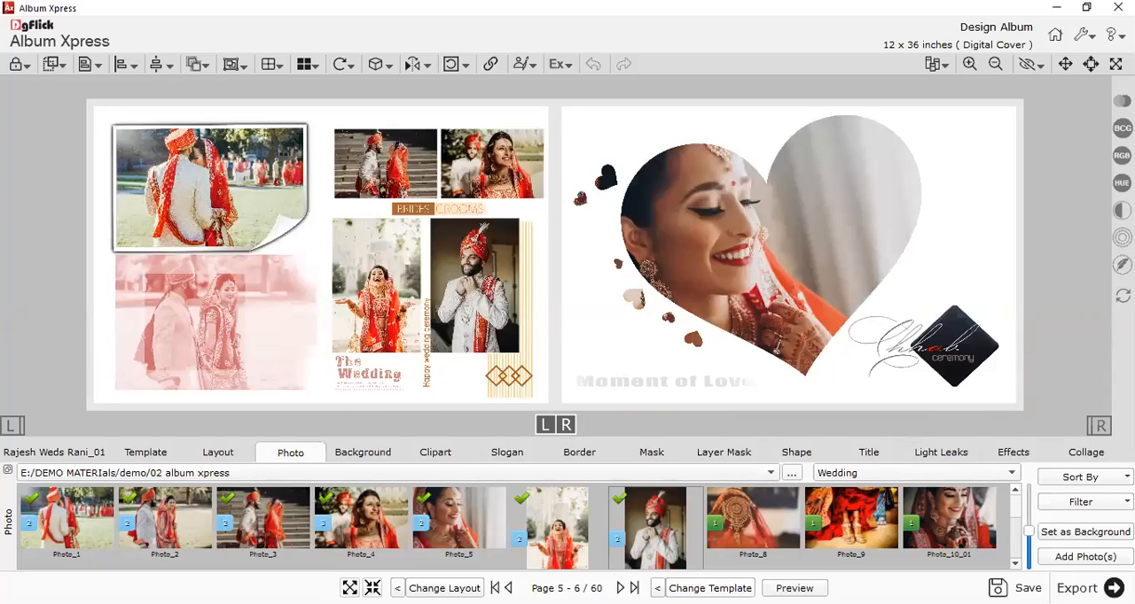
{"action": "key", "text": "space"}
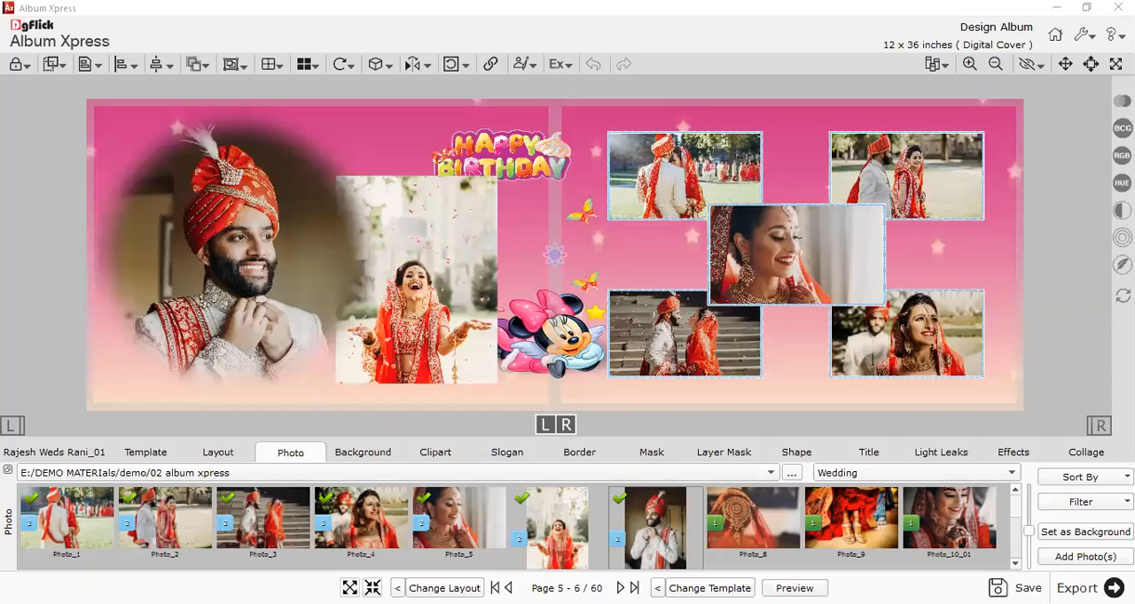
{"action": "key", "text": "space"}
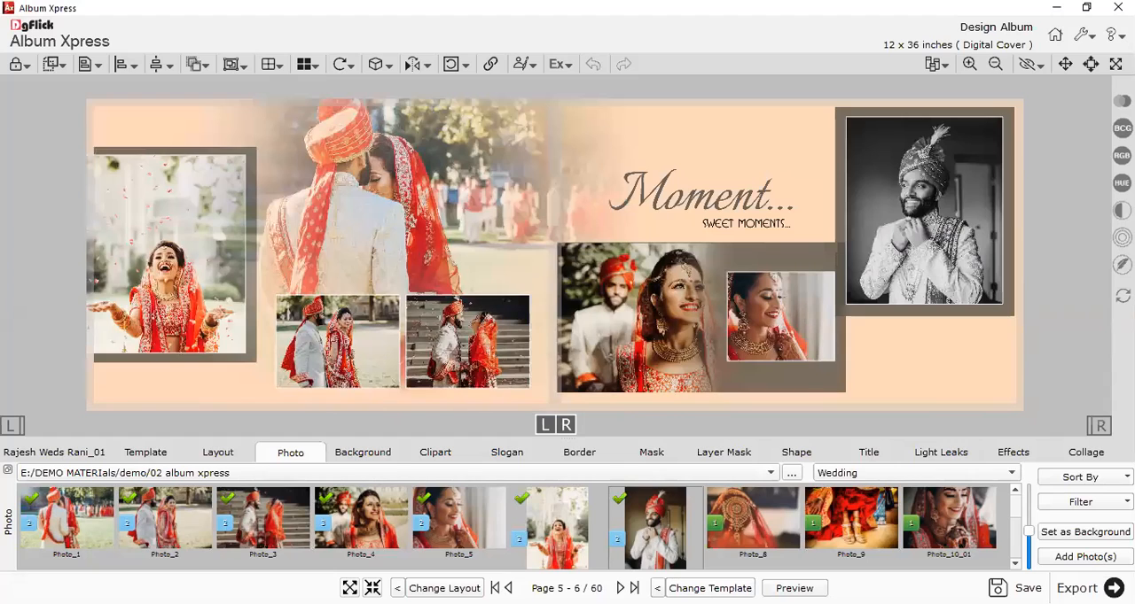
{"action": "key", "text": "space"}
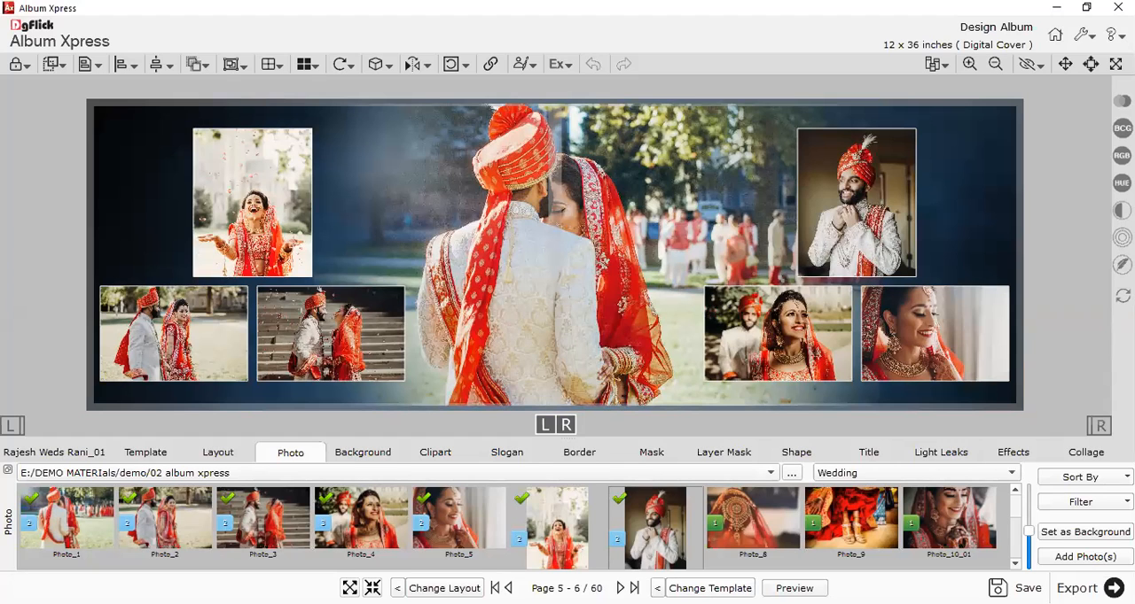
{"action": "key", "text": "space"}
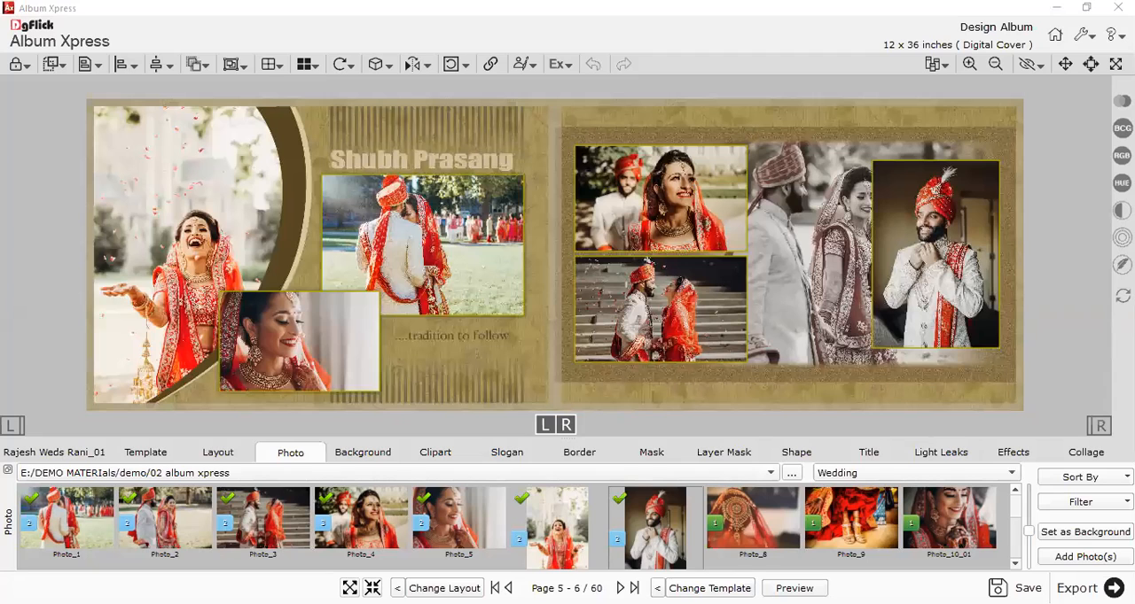
Cycle through further templates and settle on the blue Mangal Fera design for the Page 5 - 6 spread.
{"action": "left_click", "coordinate": [679, 585]}
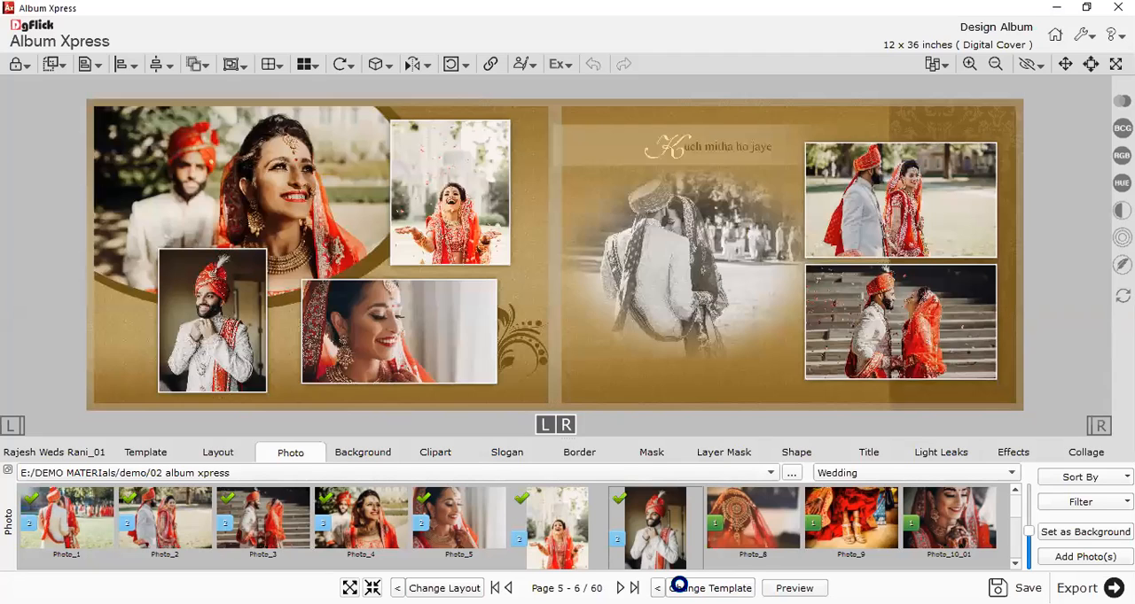
{"action": "left_click", "coordinate": [679, 587]}
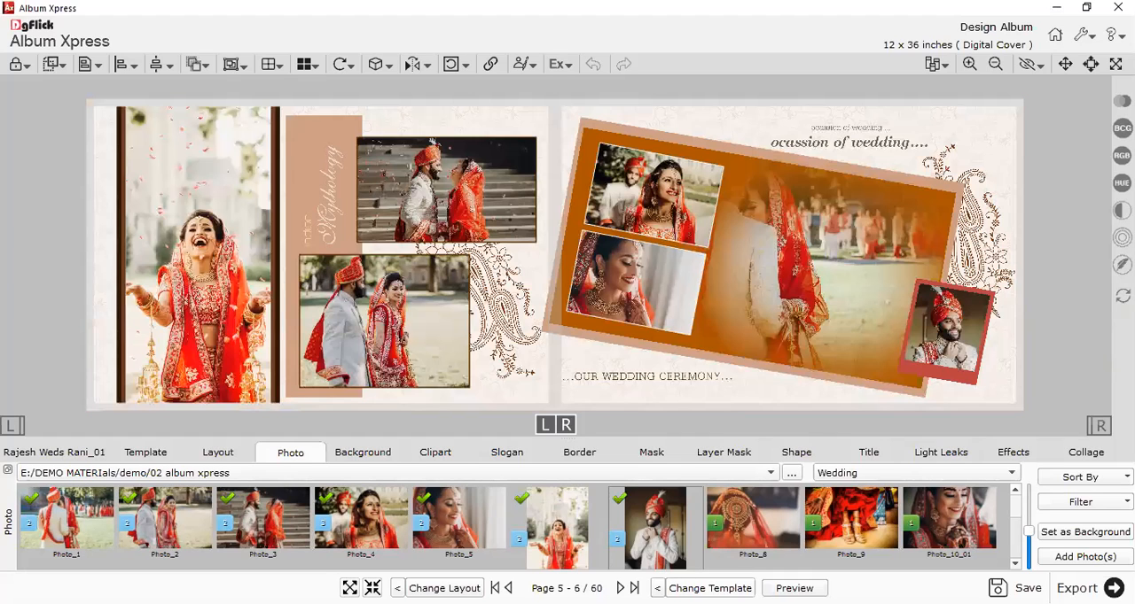
{"action": "key", "text": "space"}
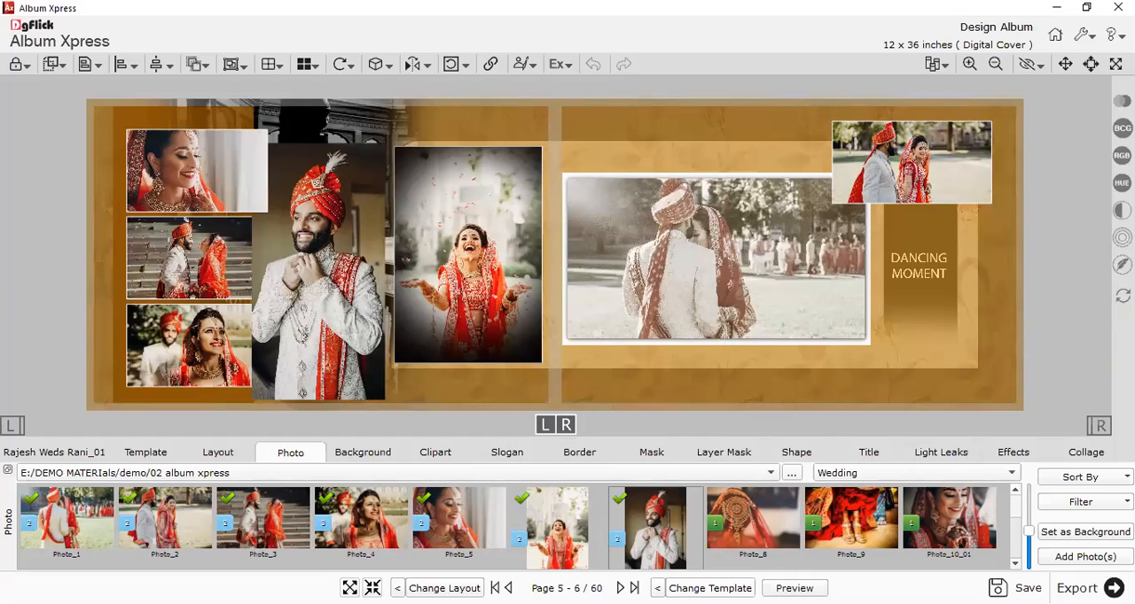
{"action": "key", "text": "space"}
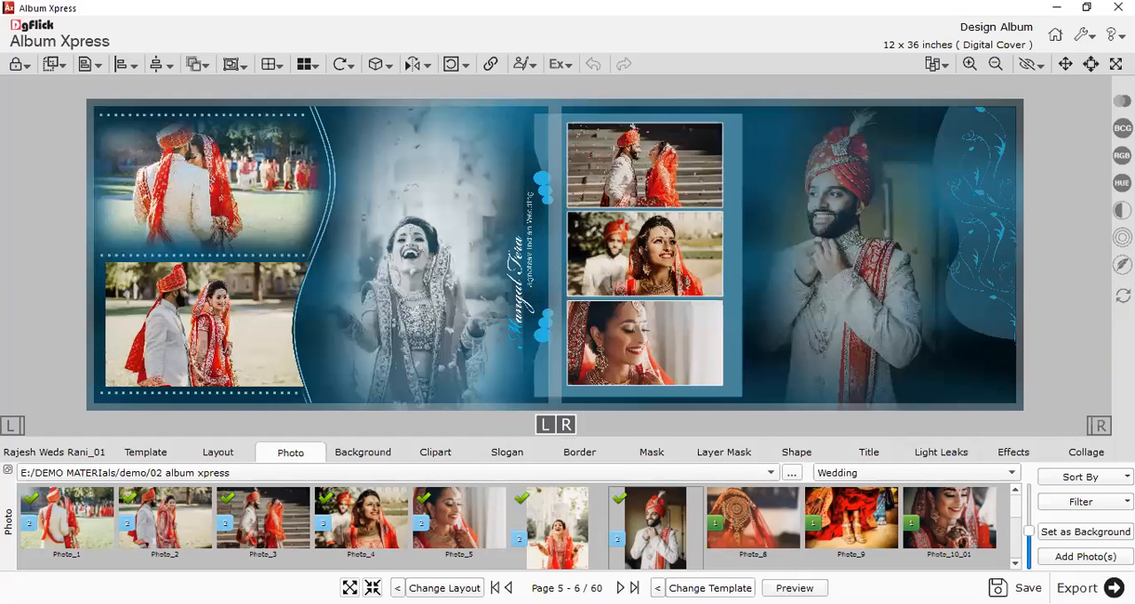
{"action": "key", "text": "space"}
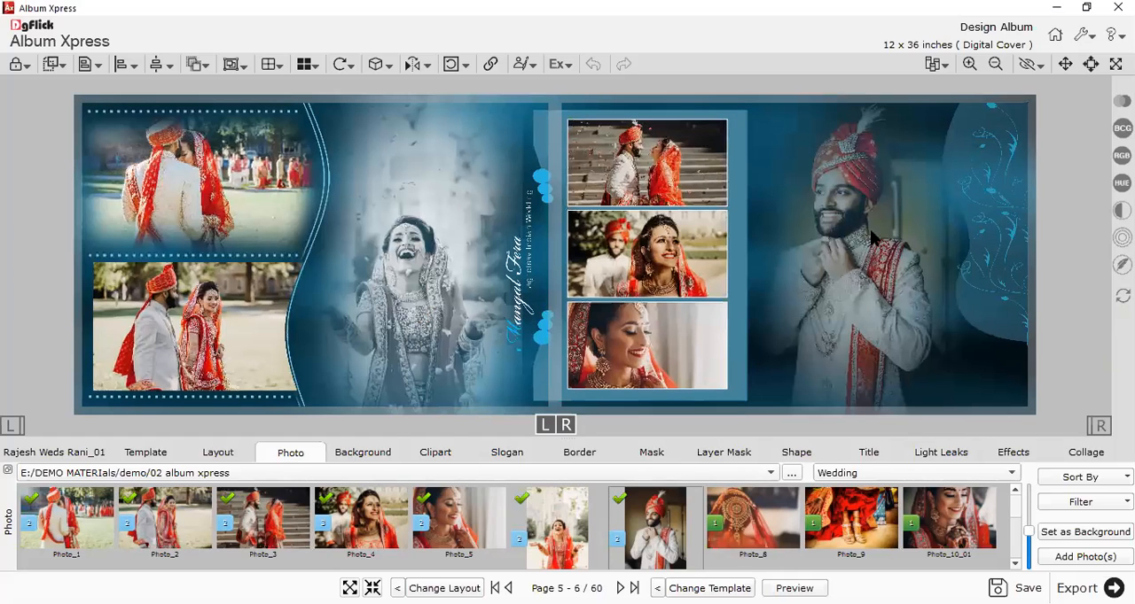
Delete the vertical Mangal Fera title and nudge the bride's tall black-and-white photo slightly.
{"action": "left_click", "coordinate": [854, 276]}
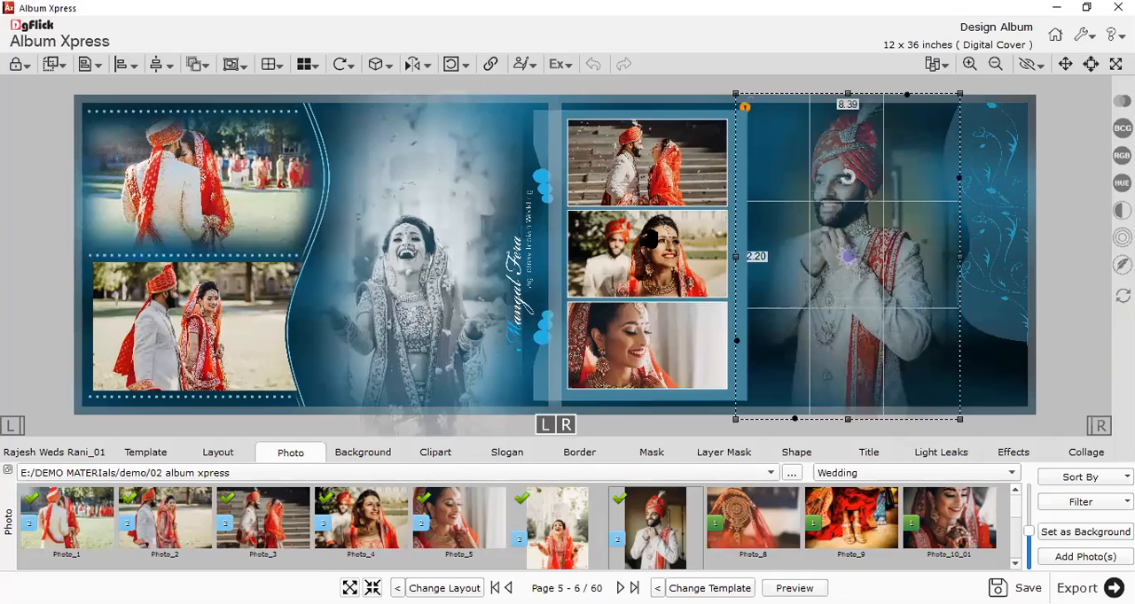
{"action": "left_click", "coordinate": [628, 235]}
{"action": "left_click", "coordinate": [530, 286]}
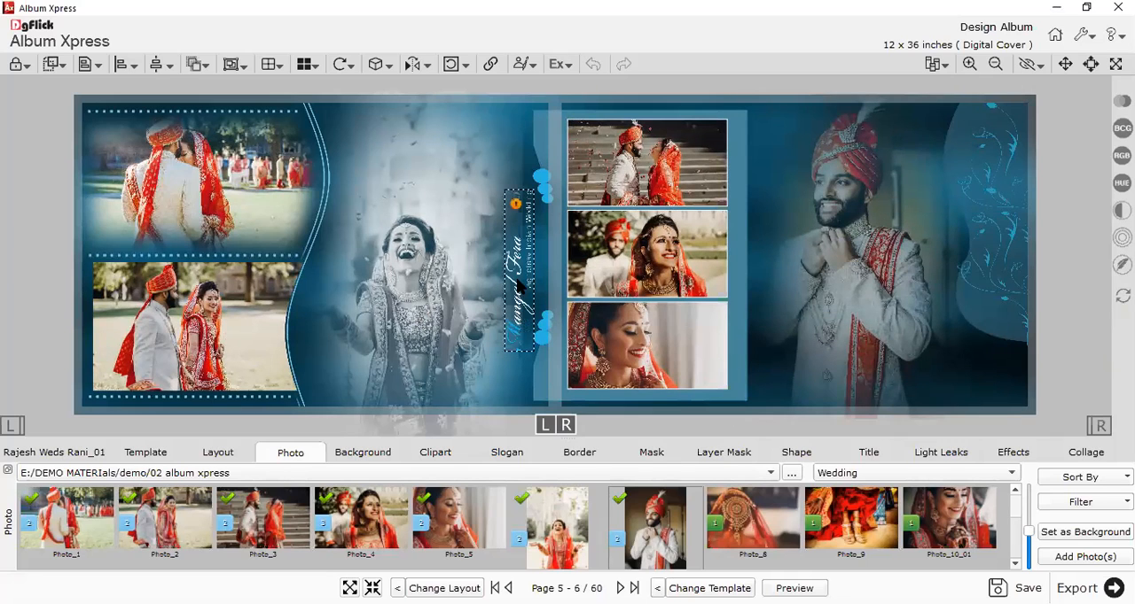
{"action": "key", "text": "Delete"}
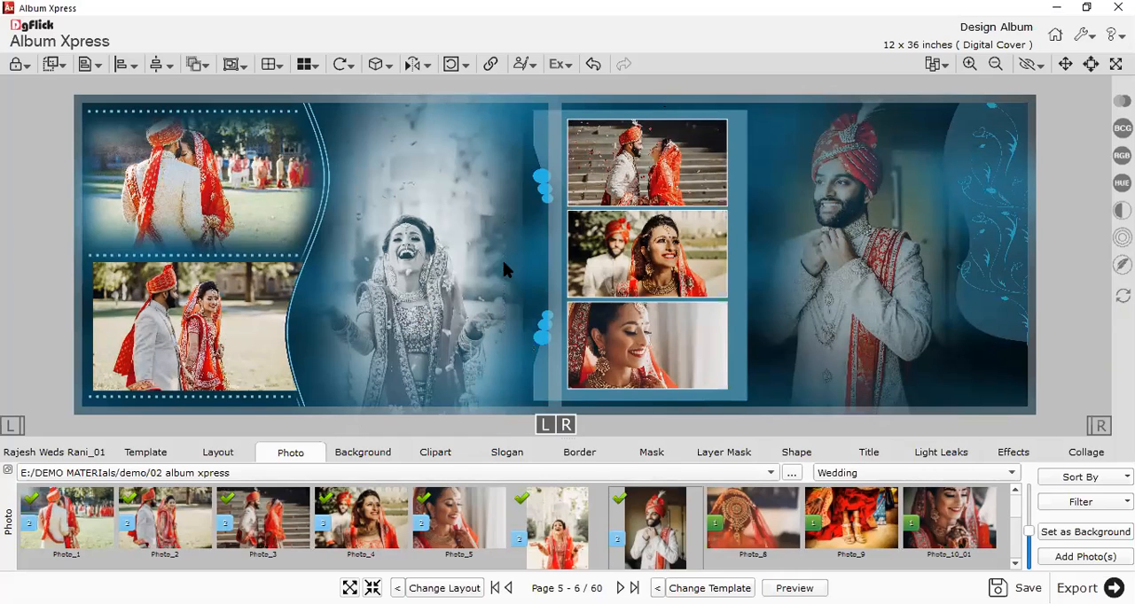
{"action": "left_click", "coordinate": [410, 266]}
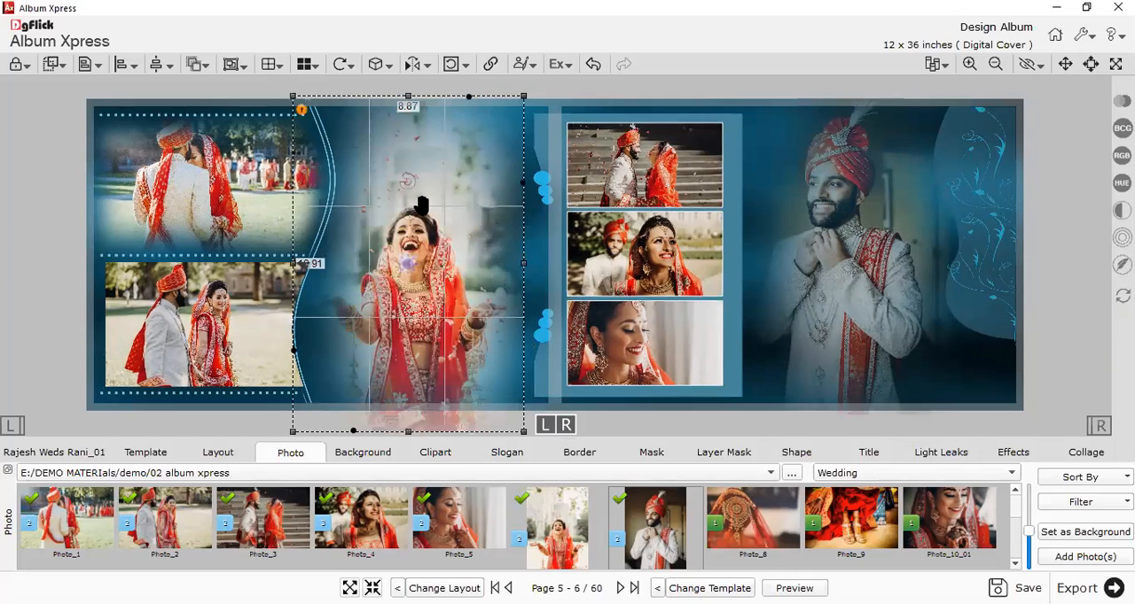
{"action": "mouse_move", "coordinate": [153, 223]}
{"action": "left_mouse_down"}
{"action": "mouse_move", "coordinate": [778, 177]}
{"action": "mouse_move", "coordinate": [945, 276]}
{"action": "mouse_move", "coordinate": [999, 291]}
{"action": "mouse_move", "coordinate": [993, 369]}
{"action": "left_mouse_up"}
{"action": "left_click", "coordinate": [999, 379]}
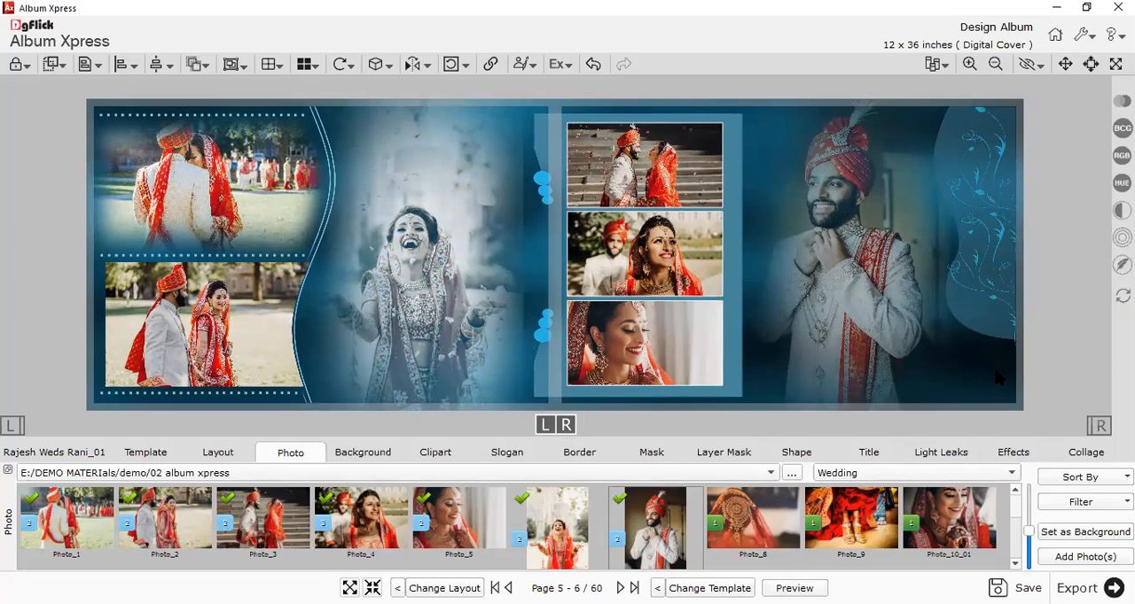
Remove the template's blue background and apply the dark red and orange 1 SS (4) background instead.
{"action": "left_click", "coordinate": [347, 453]}
{"action": "left_click", "coordinate": [1085, 525]}
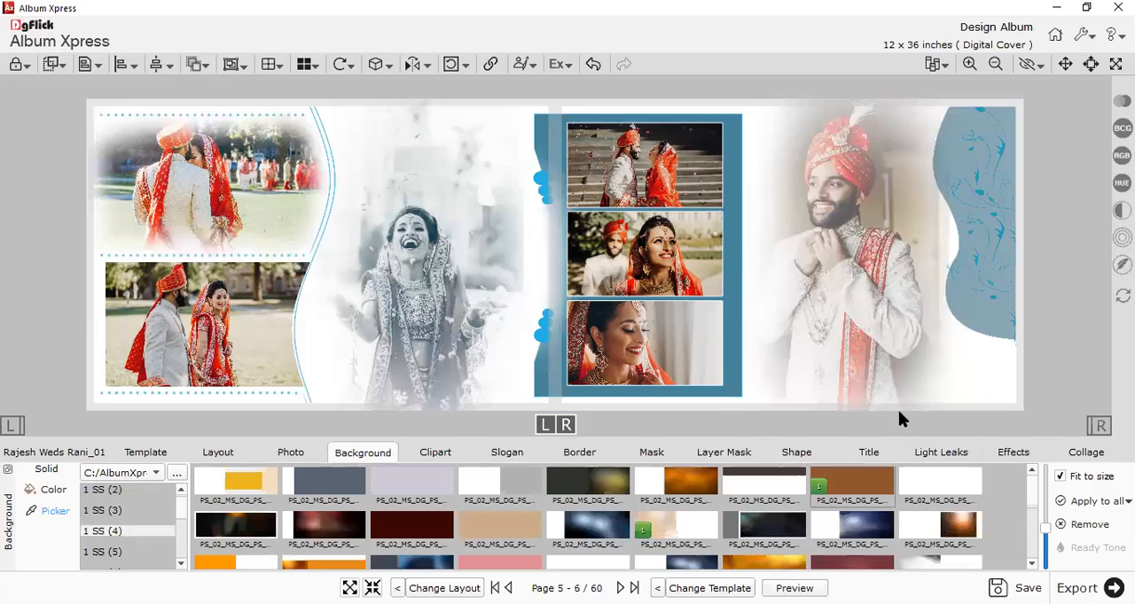
{"action": "left_click", "coordinate": [488, 529]}
{"action": "left_click", "coordinate": [579, 496]}
{"action": "left_click", "coordinate": [394, 539]}
{"action": "scroll", "coordinate": [398, 547], "scroll_direction": "down", "scroll_amount": 3}
{"action": "left_click", "coordinate": [405, 543]}
{"action": "left_click", "coordinate": [480, 507]}
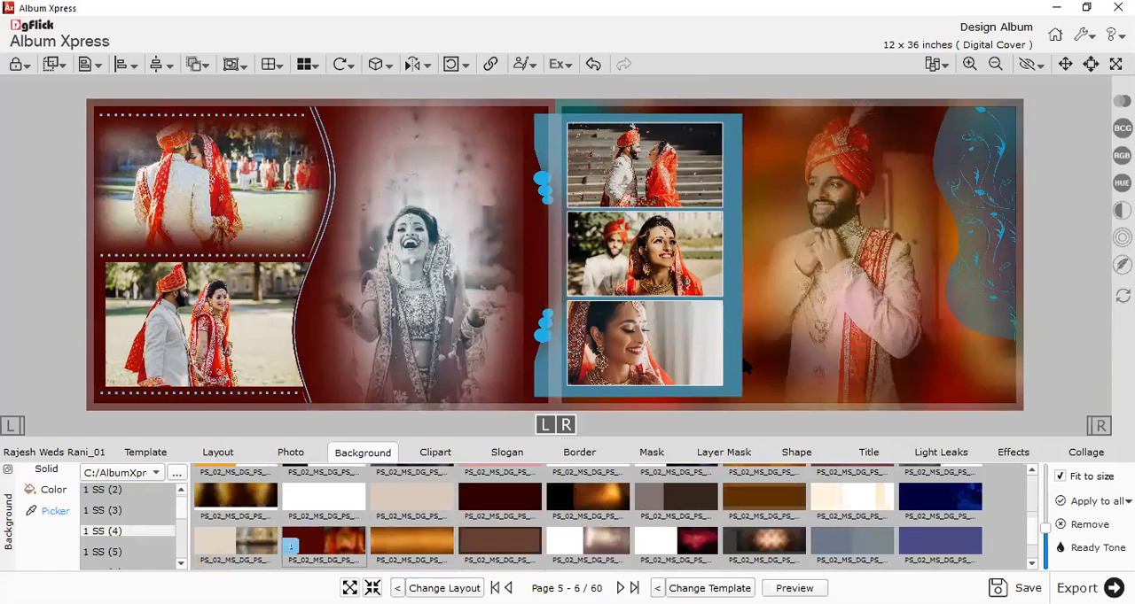
Delete the blue panel, the curved lines and the blue floral shape, and shift the groom's large photo slightly right.
{"action": "left_click", "coordinate": [723, 362]}
{"action": "key", "text": "Escape"}
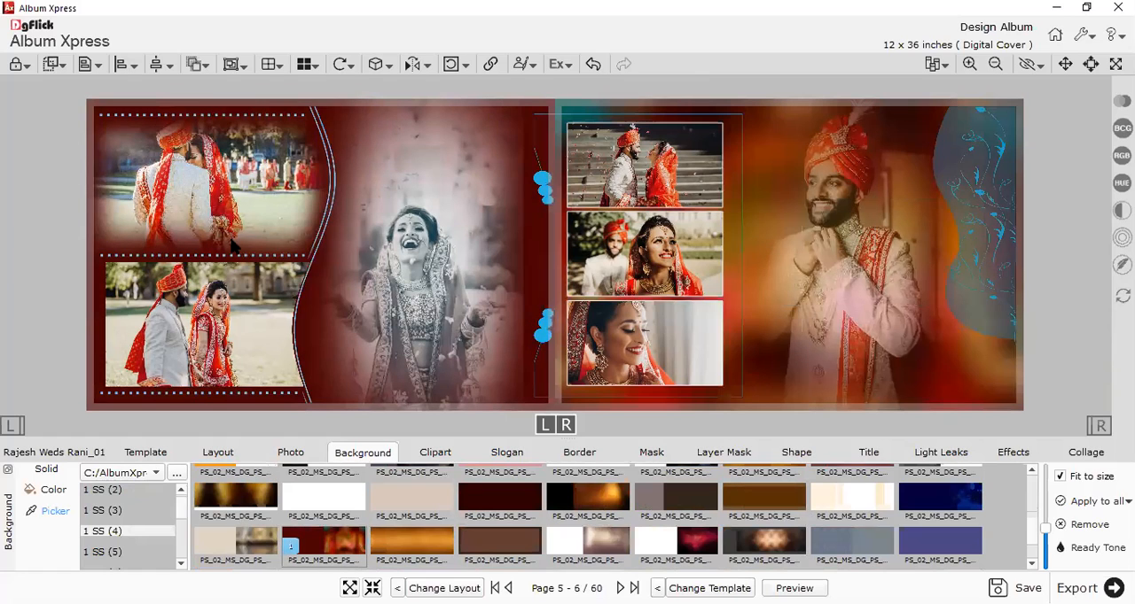
{"action": "left_click", "coordinate": [329, 159]}
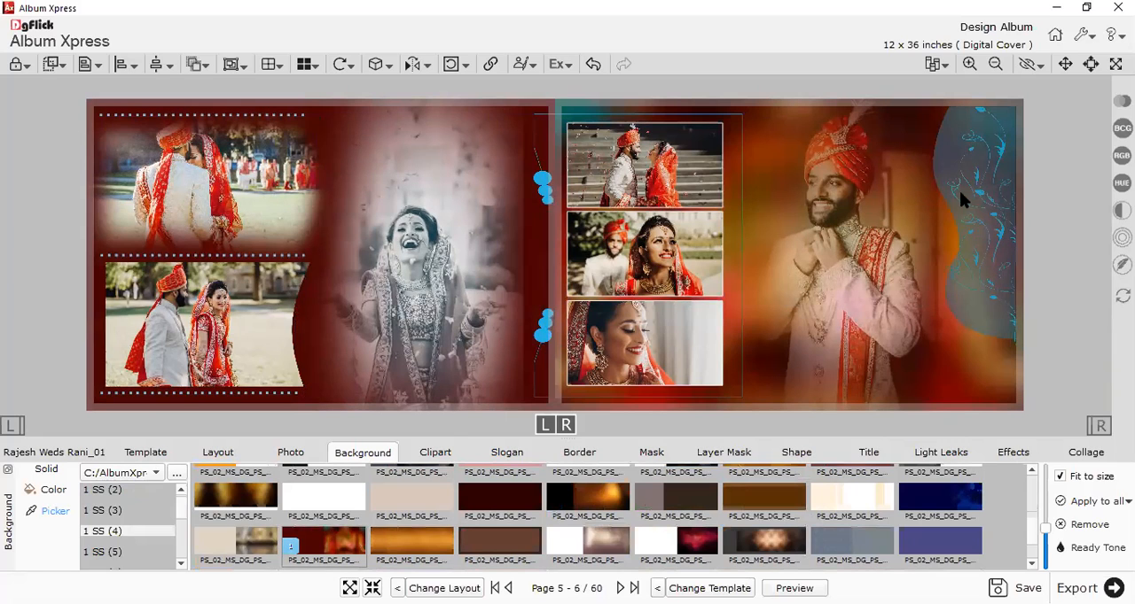
{"action": "left_click", "coordinate": [936, 211]}
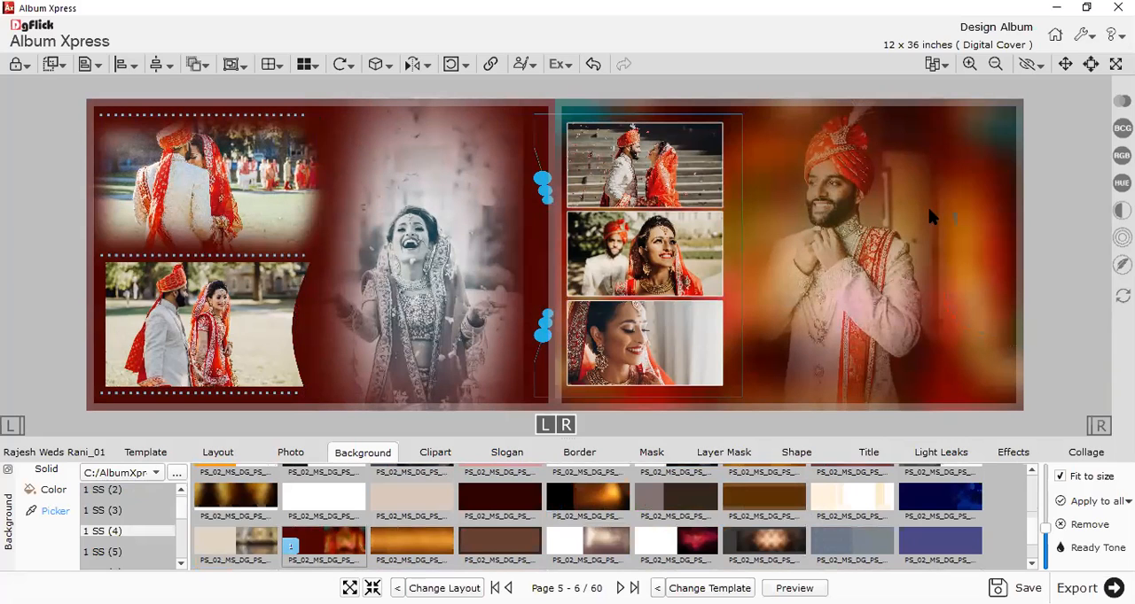
{"action": "left_click_drag", "start_coordinate": [873, 286], "coordinate": [900, 286]}
{"action": "left_click", "coordinate": [1021, 263]}
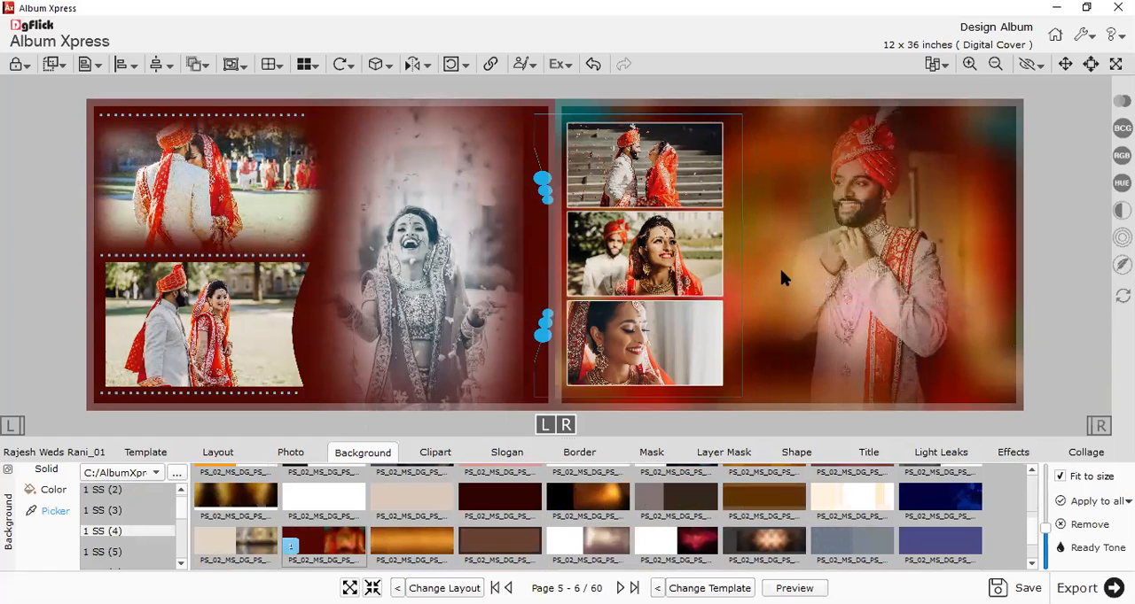
Move the groom's large photo further right and replace the spread's background with the slate-blue and white design from 1 SS (4).
{"action": "left_click_drag", "start_coordinate": [859, 197], "coordinate": [980, 156]}
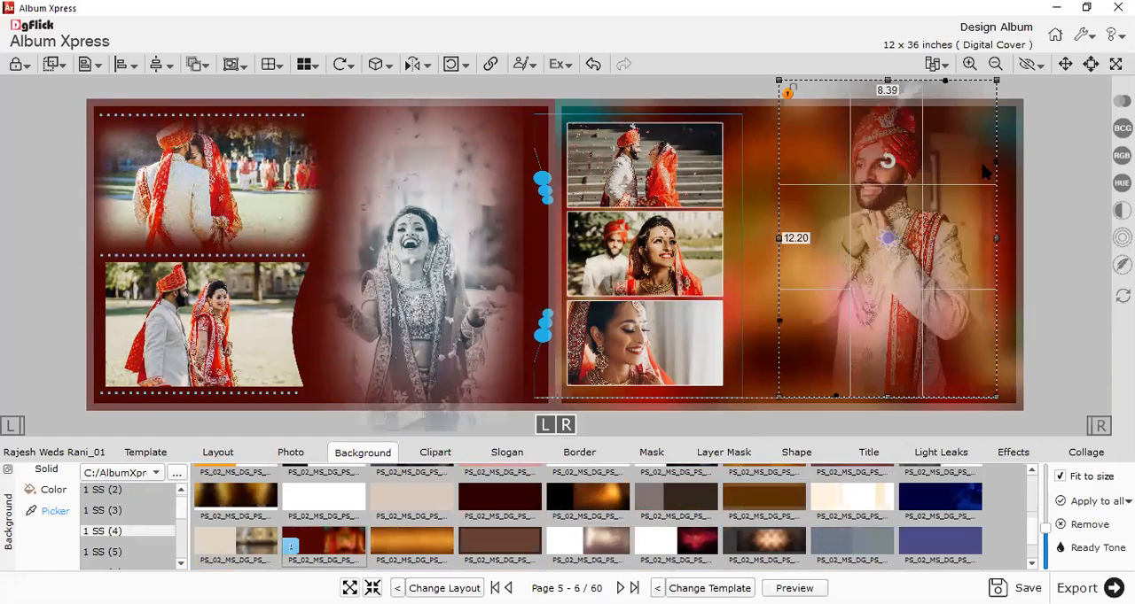
{"action": "left_click", "coordinate": [1042, 191]}
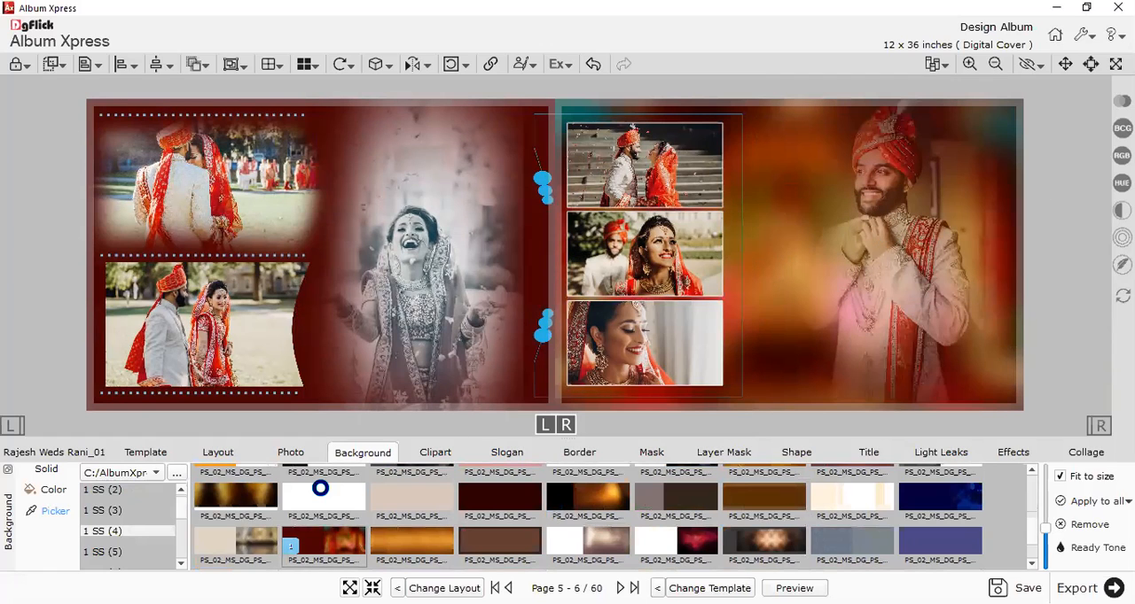
{"action": "left_click", "coordinate": [250, 495]}
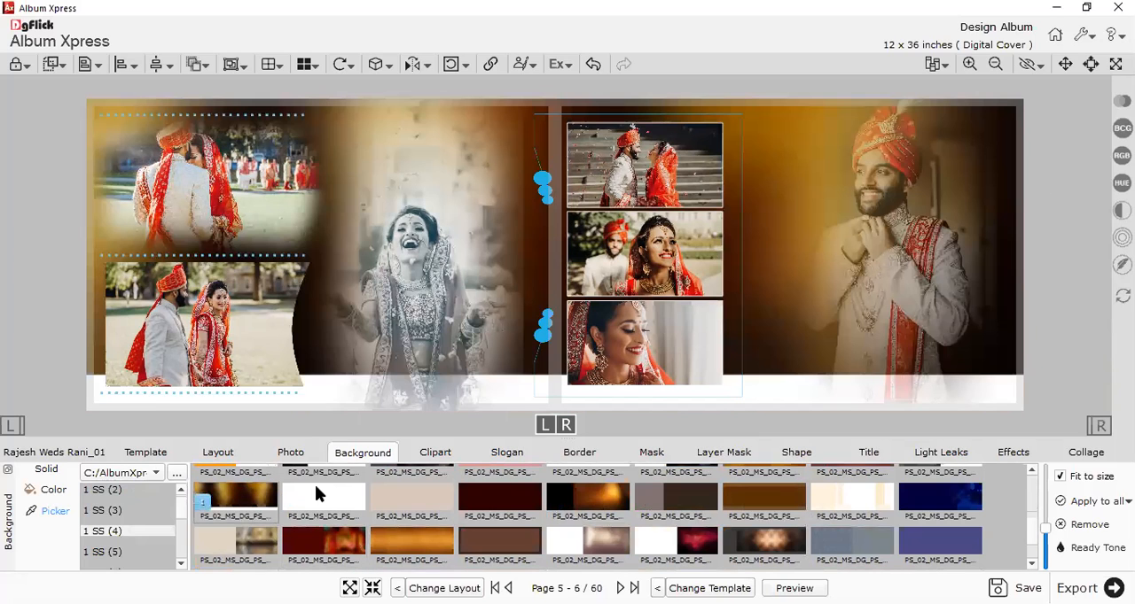
{"action": "scroll", "coordinate": [315, 485], "scroll_direction": "up", "scroll_amount": 1}
{"action": "left_click", "coordinate": [327, 487]}
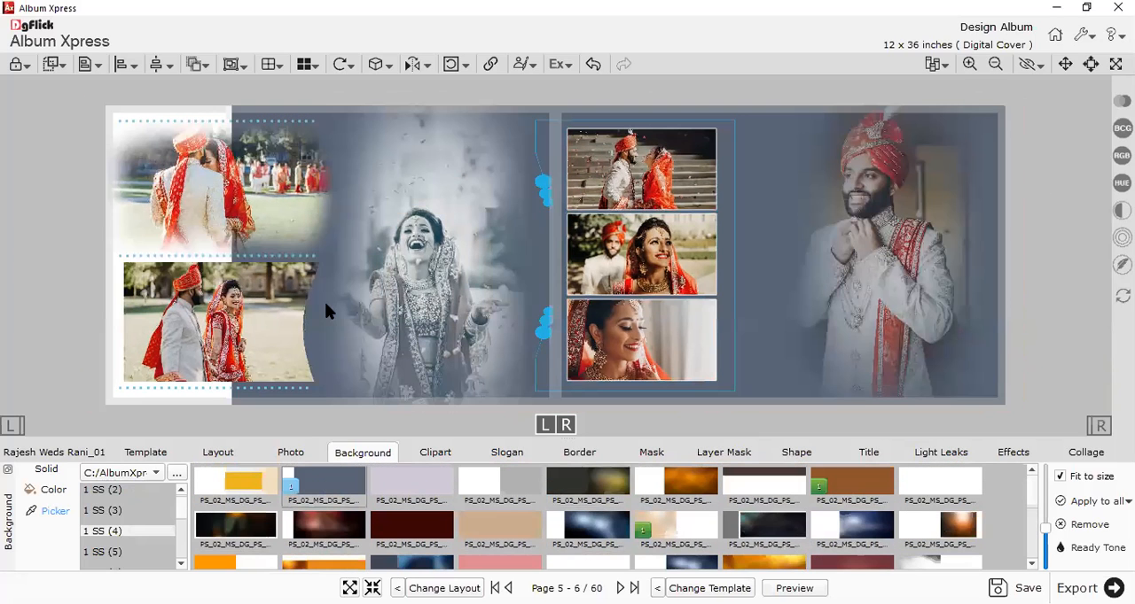
{"action": "scroll", "coordinate": [324, 302], "scroll_direction": "up", "scroll_amount": 1}
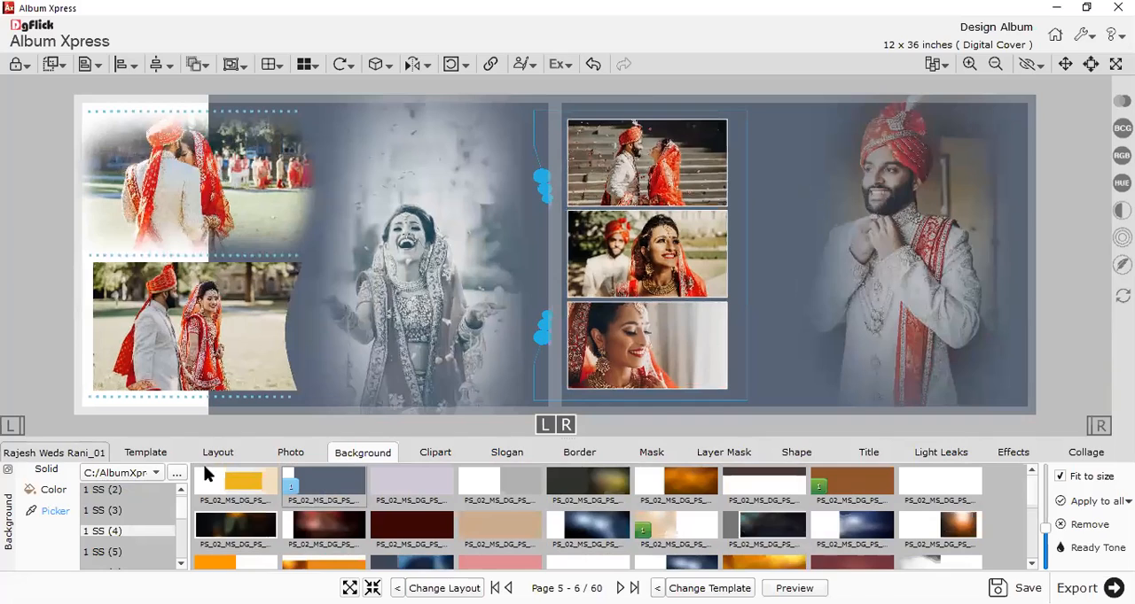
Open the blank Page 7 - 8 spread and place Photo_5, Photo_6 and Photo_7 on its left page.
{"action": "left_click", "coordinate": [586, 486]}
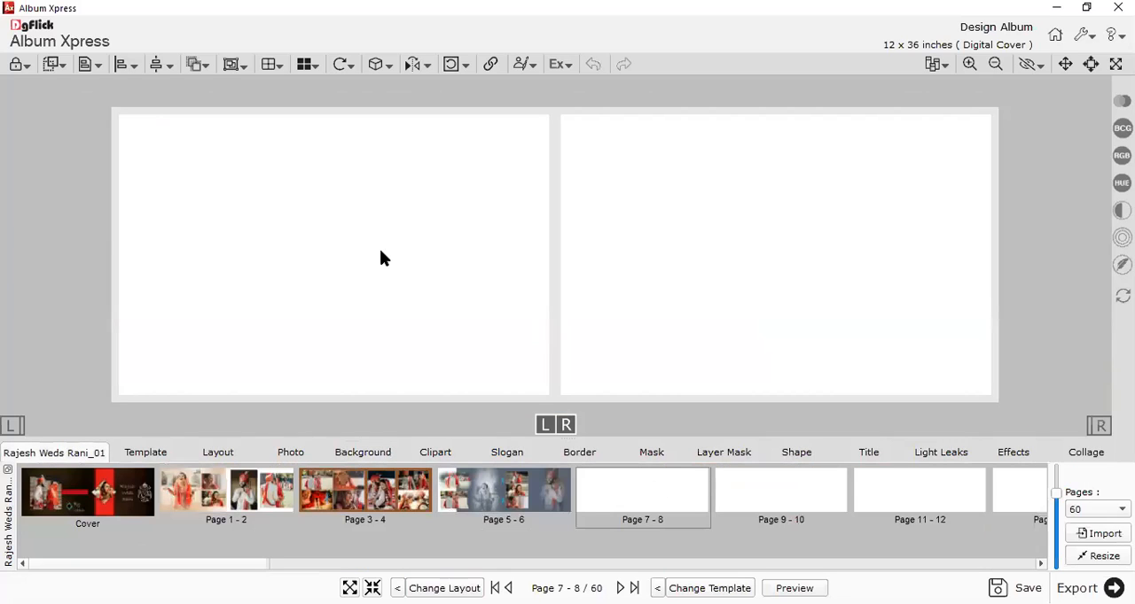
{"action": "scroll", "coordinate": [382, 256], "scroll_direction": "up", "scroll_amount": 1}
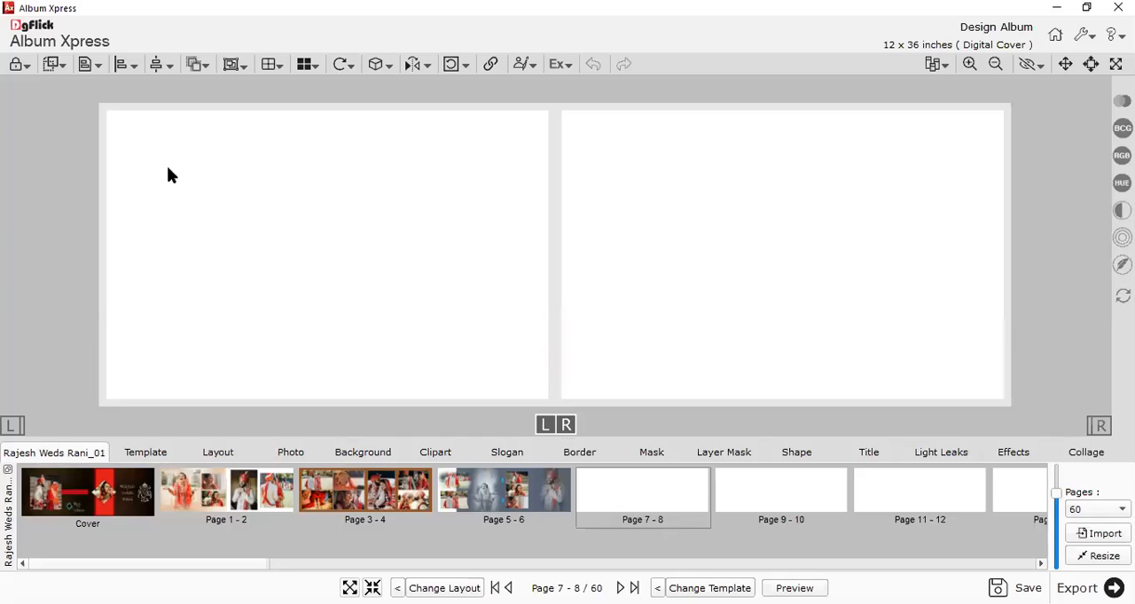
{"action": "left_click_drag", "start_coordinate": [168, 161], "coordinate": [653, 206]}
{"action": "left_click_drag", "start_coordinate": [654, 159], "coordinate": [896, 377]}
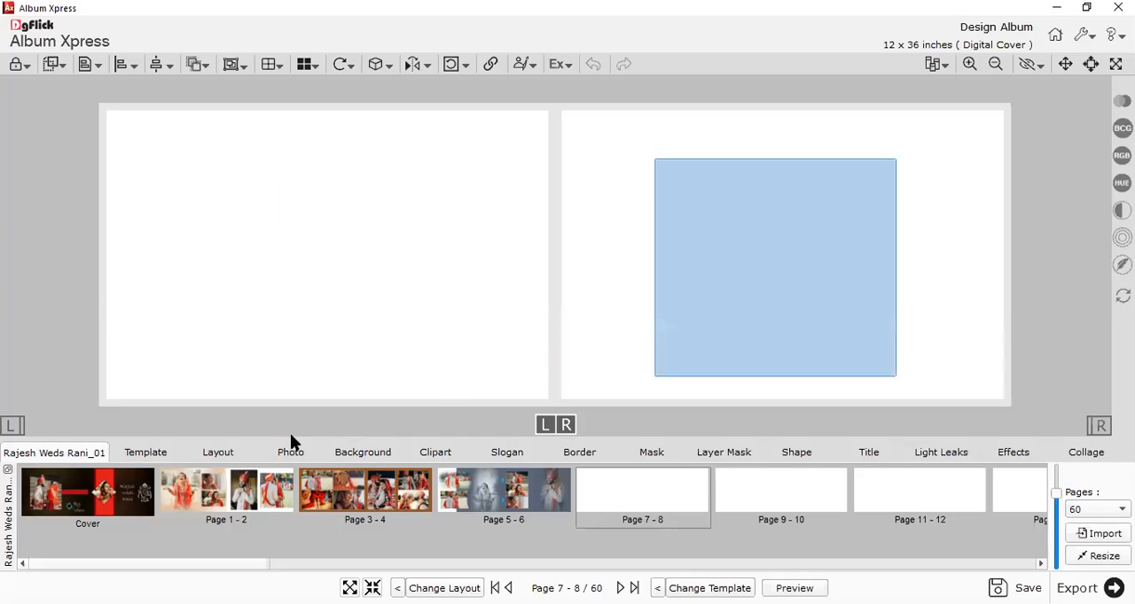
{"action": "left_click", "coordinate": [294, 454]}
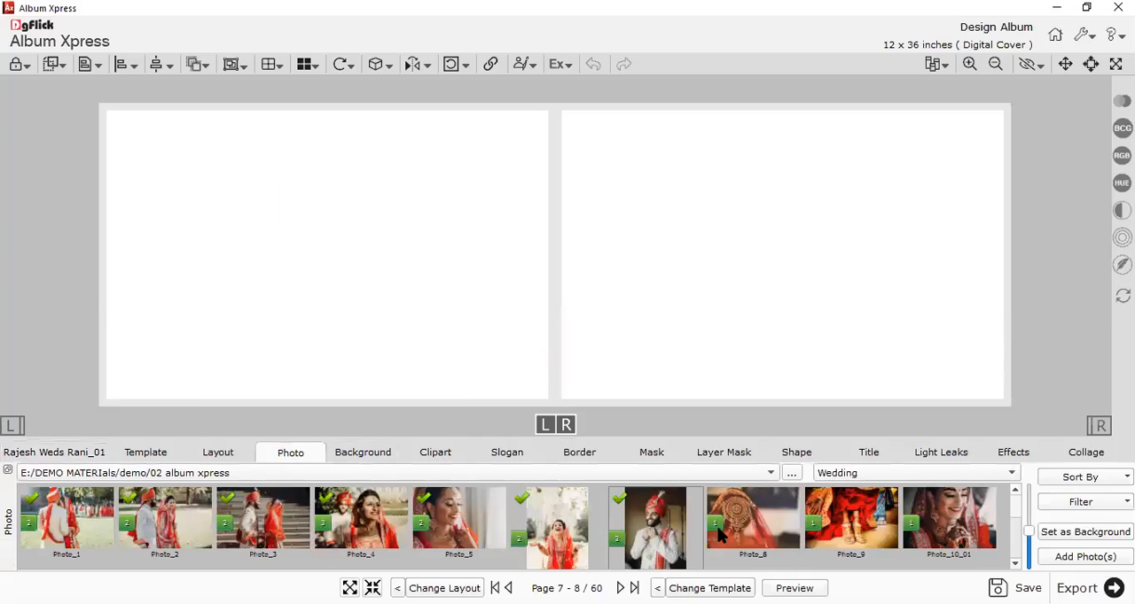
{"action": "left_click", "coordinate": [1067, 558]}
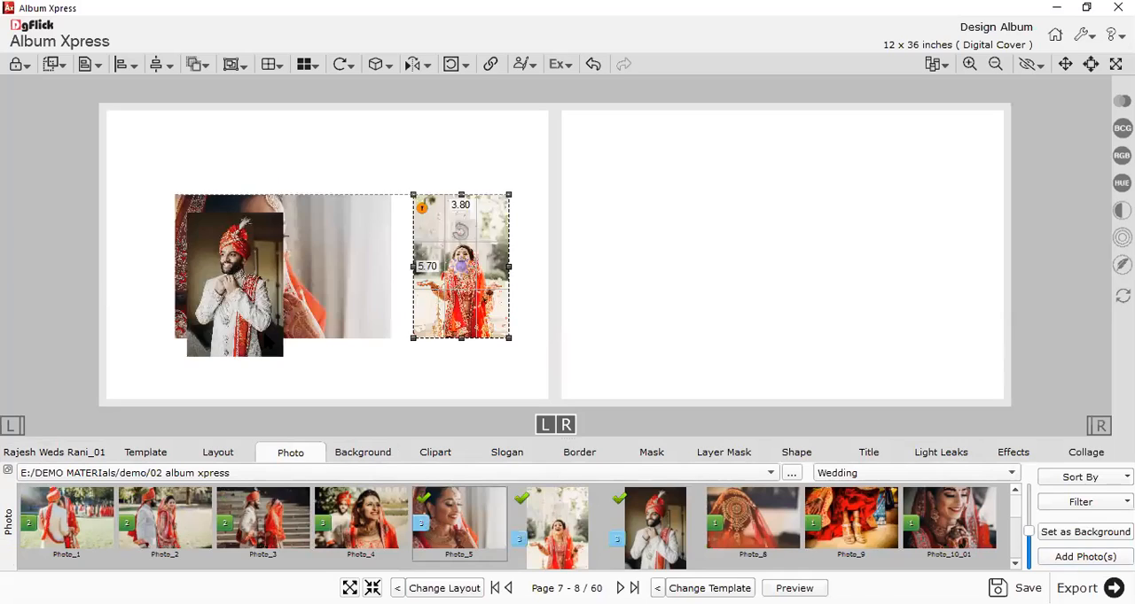
Limit the design to the left page and cycle through templates, settling on the pink one with the bride's large faded close-up.
{"action": "left_click", "coordinate": [16, 429]}
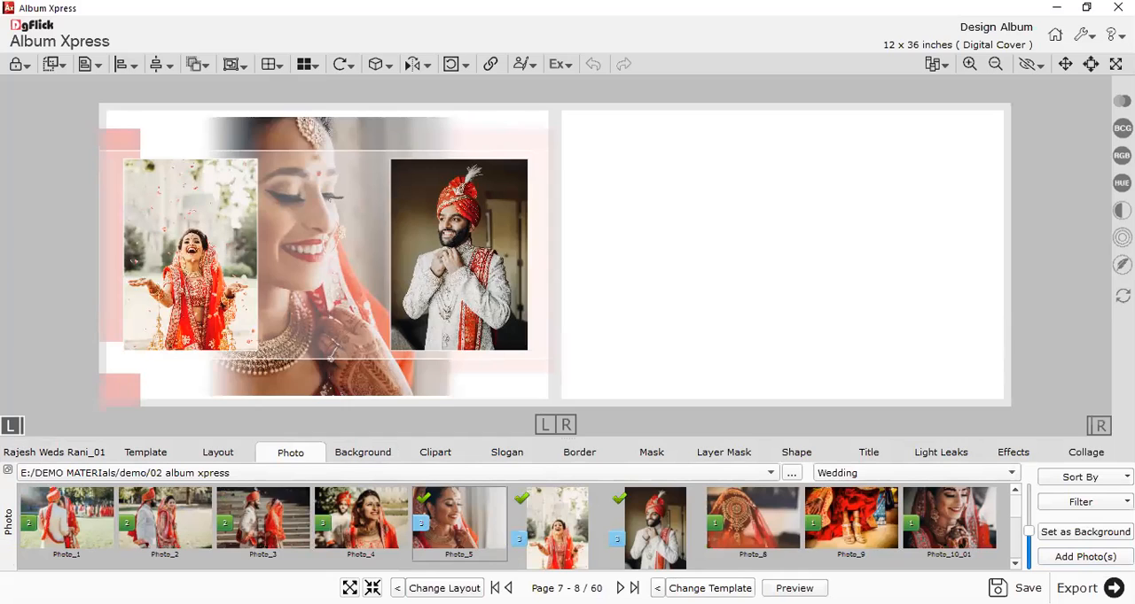
{"action": "key", "text": "space"}
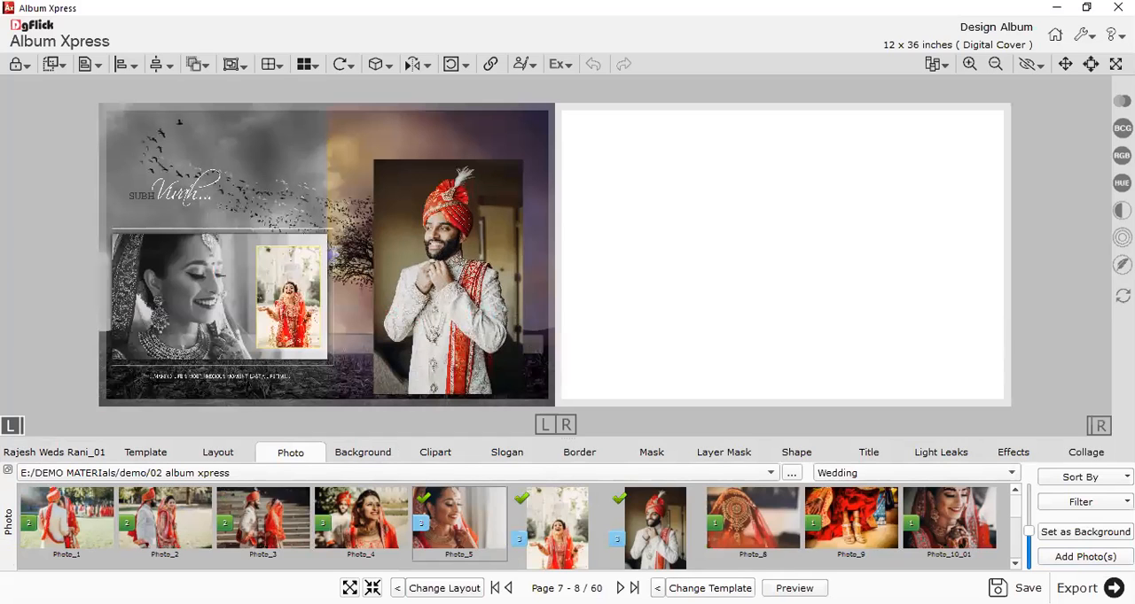
{"action": "key", "text": "space"}
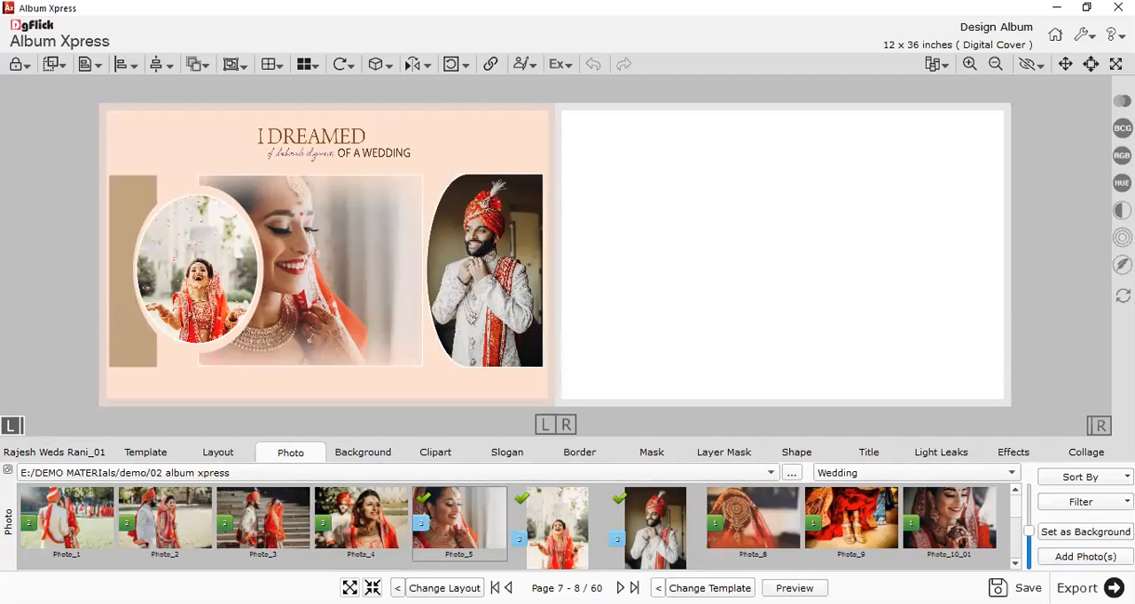
{"action": "key", "text": "BackSpace"}
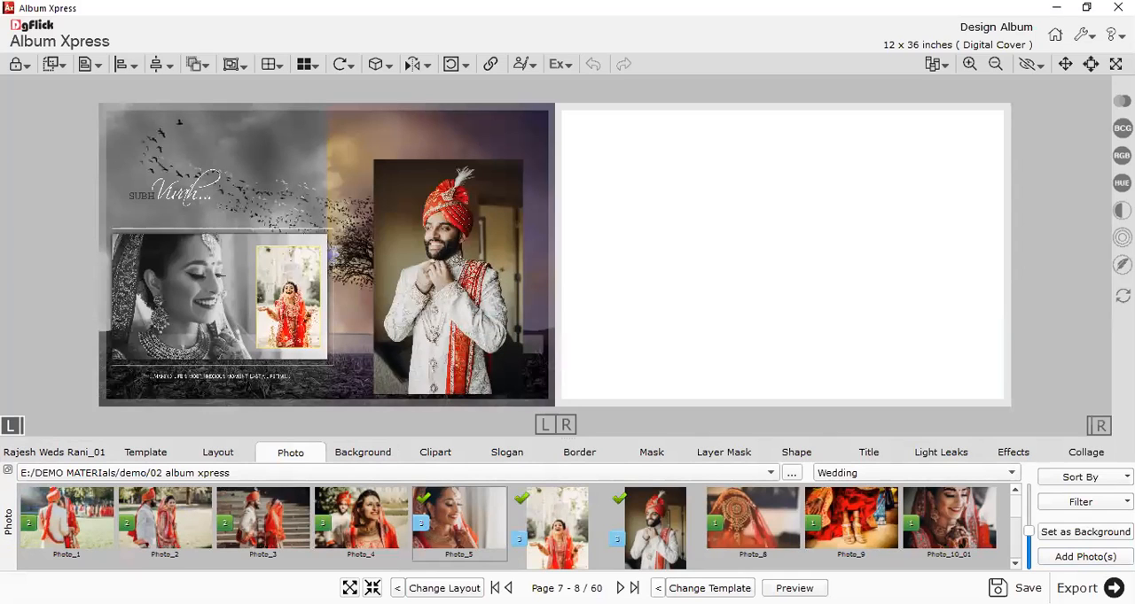
{"action": "key", "text": "BackSpace"}
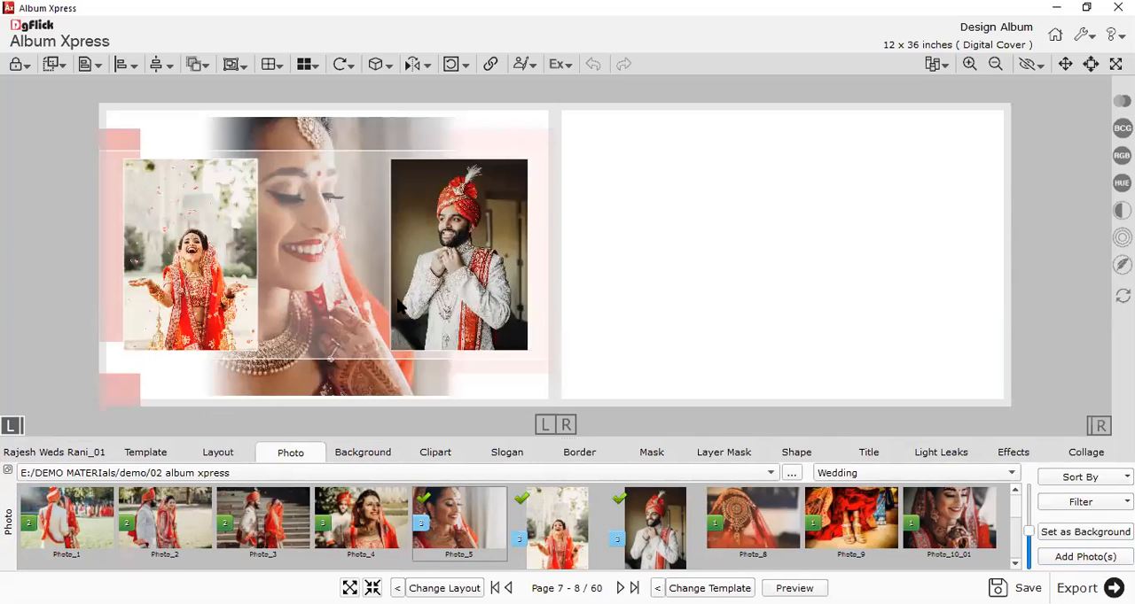
Adjust the laughing bride's picture slightly within its small frame on the left page of the spread.
{"action": "left_click", "coordinate": [447, 248]}
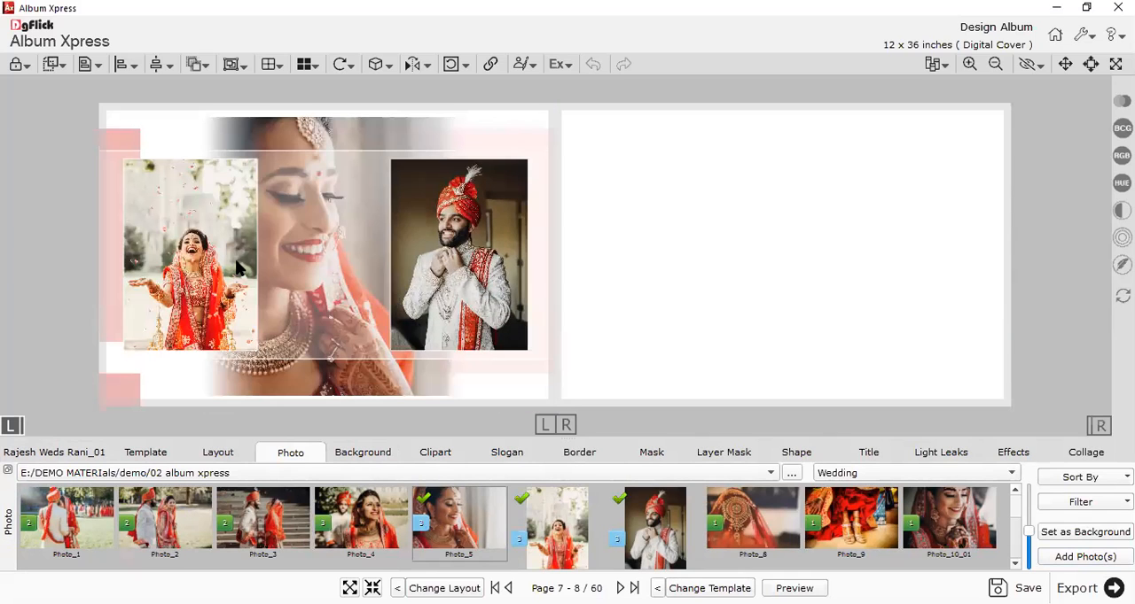
{"action": "left_click", "coordinate": [186, 253]}
{"action": "left_click", "coordinate": [639, 328]}
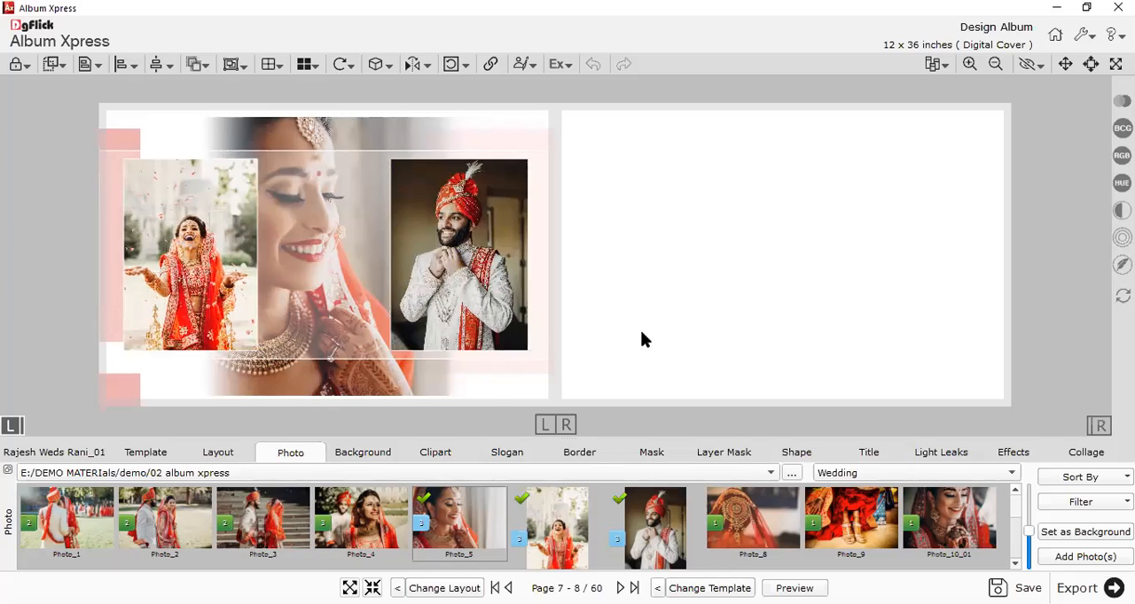
{"action": "scroll", "coordinate": [635, 328], "scroll_direction": "up", "scroll_amount": 1}
{"action": "scroll", "coordinate": [724, 383], "scroll_direction": "down", "scroll_amount": 1}
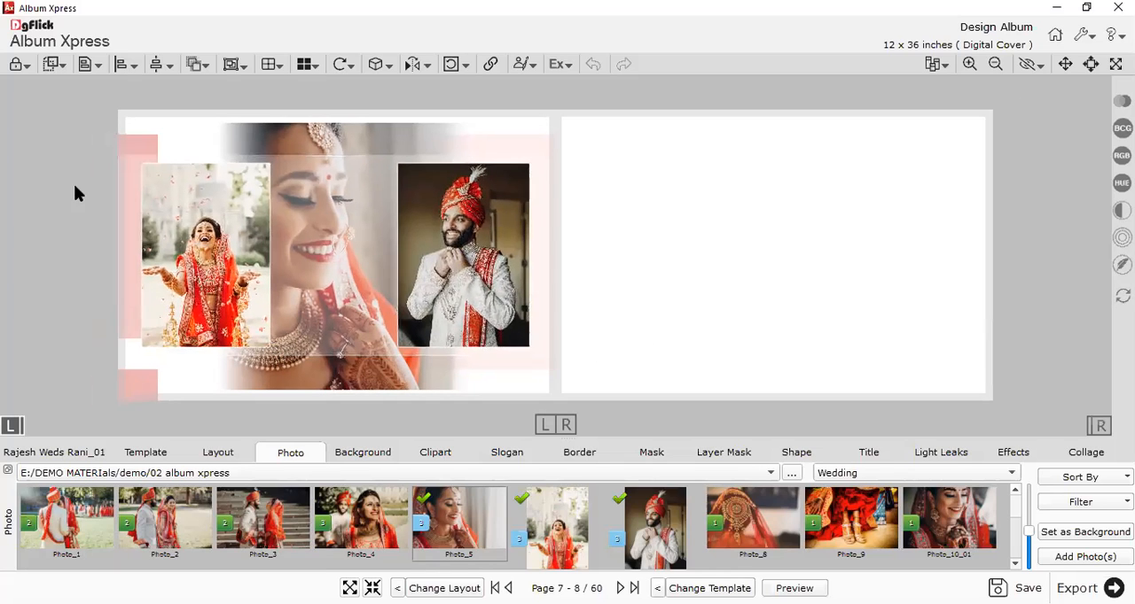
Place Photo_3 on the right page only and give it the soft-edged PS_03_HD mask from the .A Mask folder.
{"action": "left_click", "coordinate": [1099, 425]}
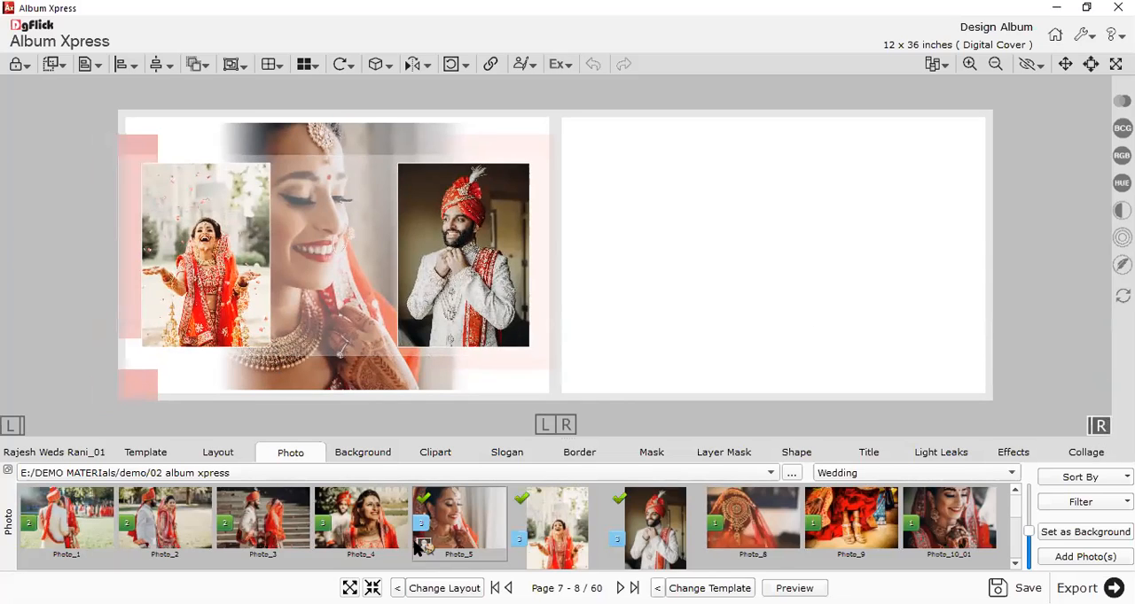
{"action": "double_click", "coordinate": [274, 525]}
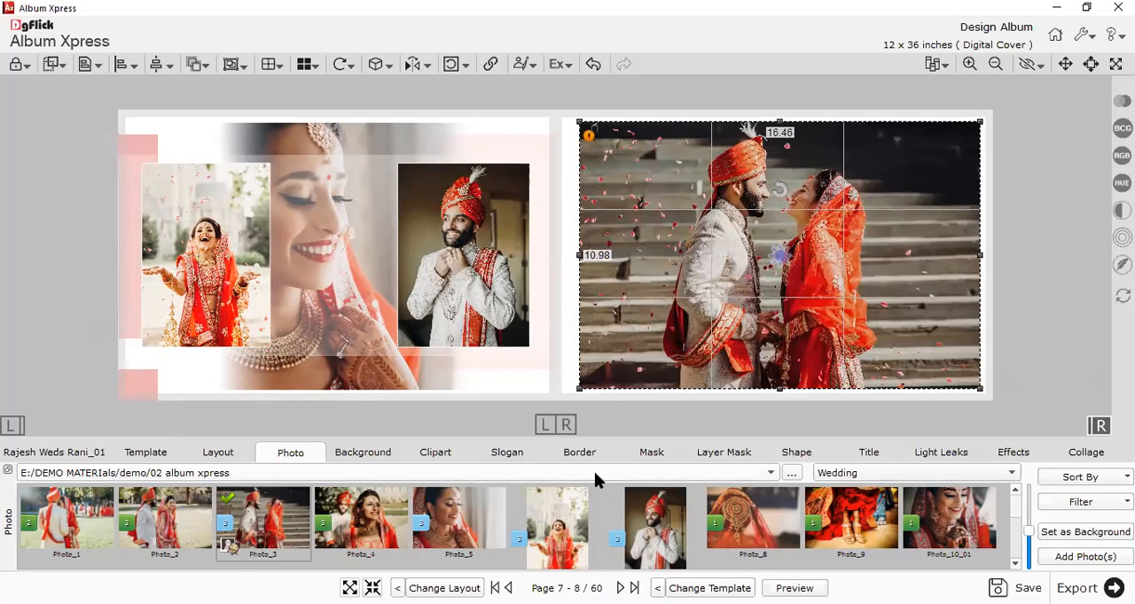
{"action": "left_click", "coordinate": [651, 452]}
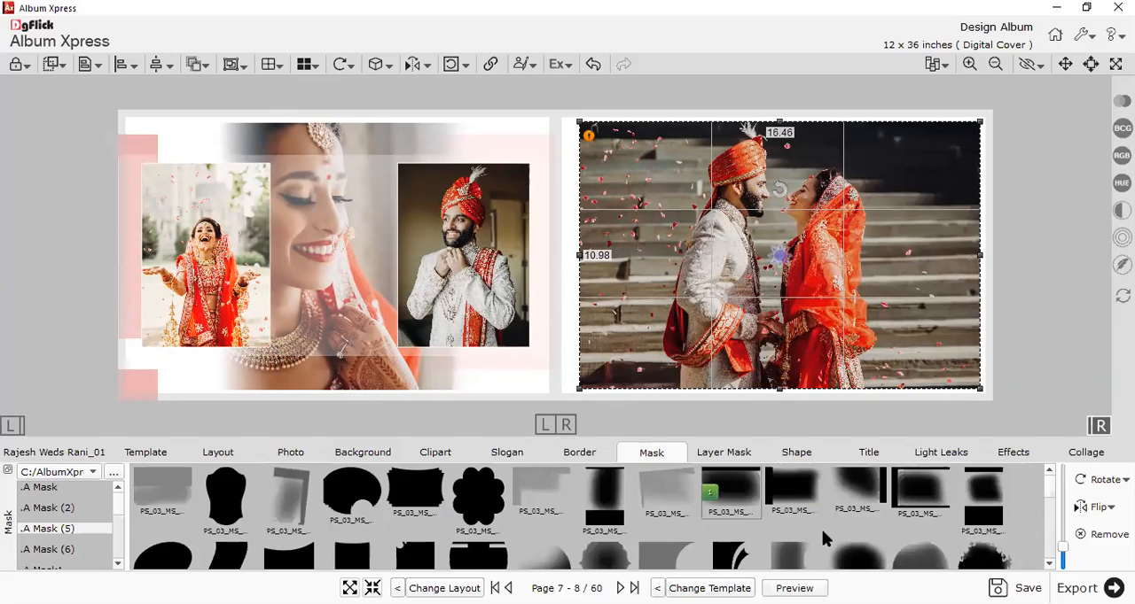
{"action": "scroll", "coordinate": [815, 529], "scroll_direction": "down", "scroll_amount": 2}
{"action": "scroll", "coordinate": [658, 528], "scroll_direction": "up", "scroll_amount": 2}
{"action": "left_click", "coordinate": [50, 504]}
{"action": "key", "text": "Up"}
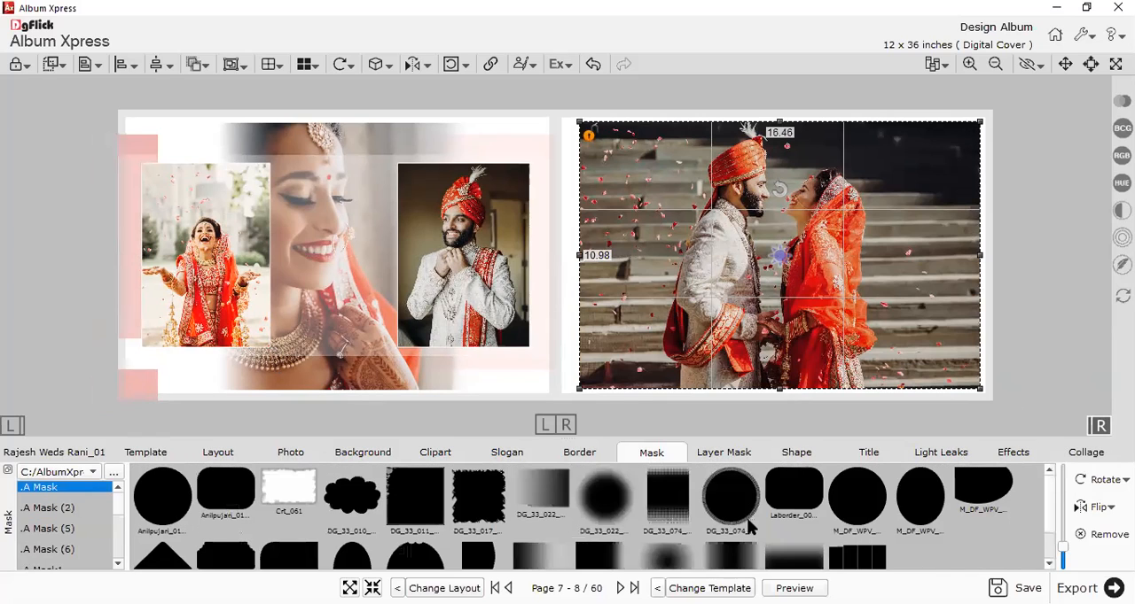
{"action": "scroll", "coordinate": [749, 527], "scroll_direction": "down", "scroll_amount": 3}
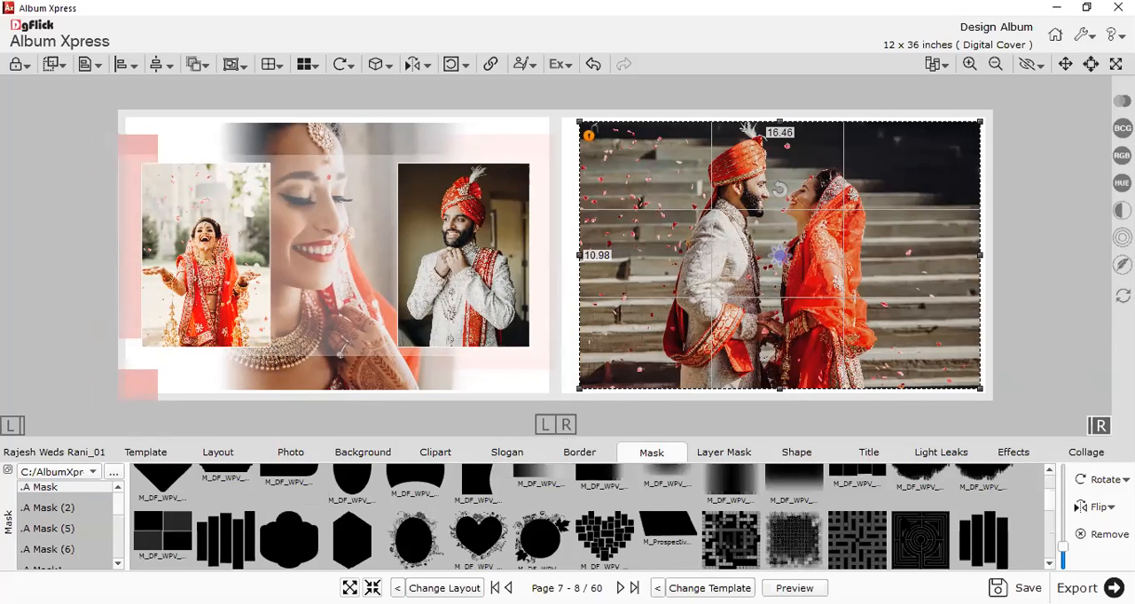
{"action": "left_click", "coordinate": [189, 547]}
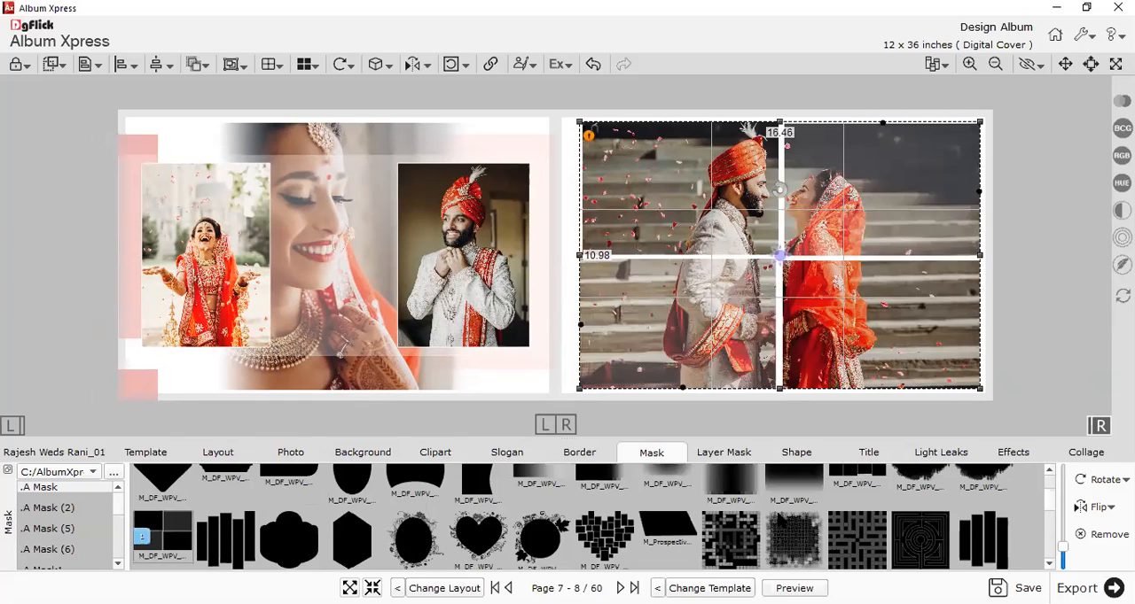
{"action": "scroll", "coordinate": [909, 504], "scroll_direction": "up", "scroll_amount": 2}
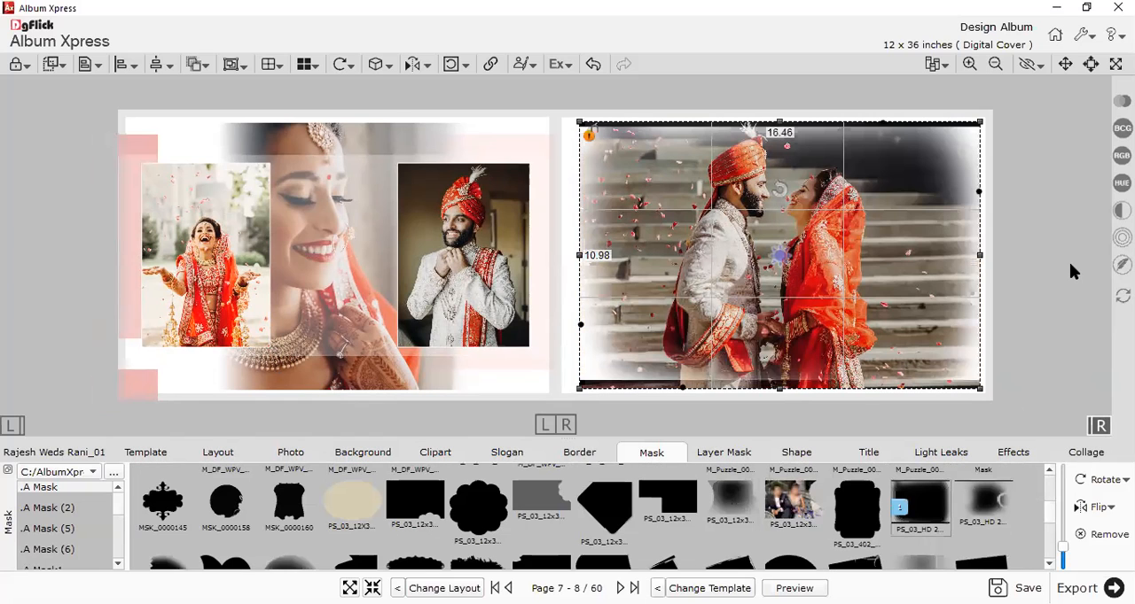
{"action": "left_click", "coordinate": [1069, 264]}
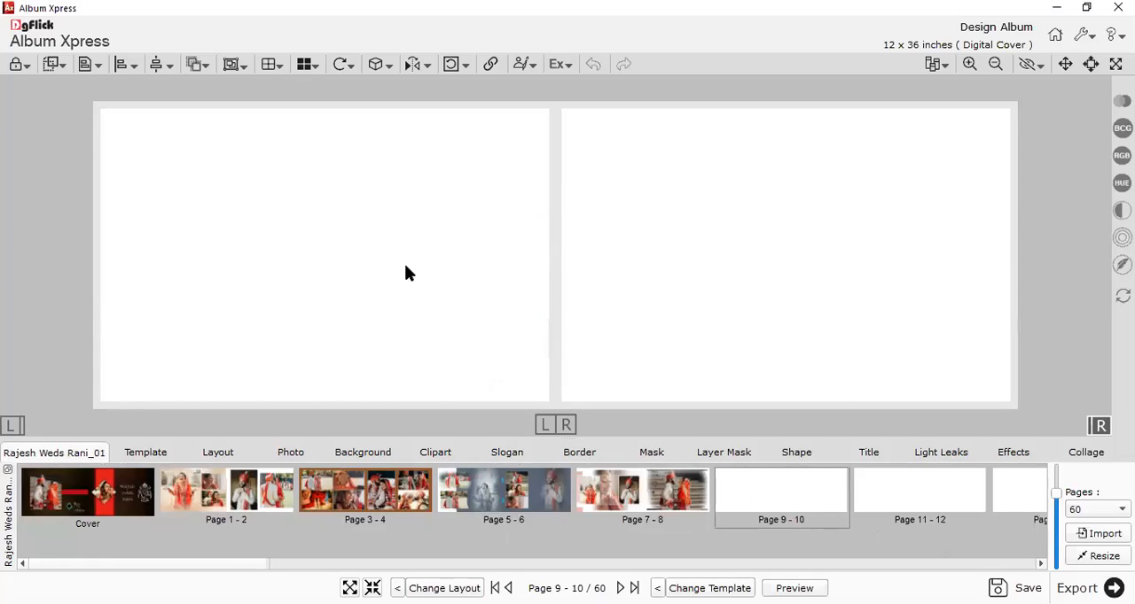
Set the blank Page 9 - 10 spread to be designed across both pages and show the Extra Panoramic templates.
{"action": "left_click_drag", "start_coordinate": [245, 191], "coordinate": [920, 380]}
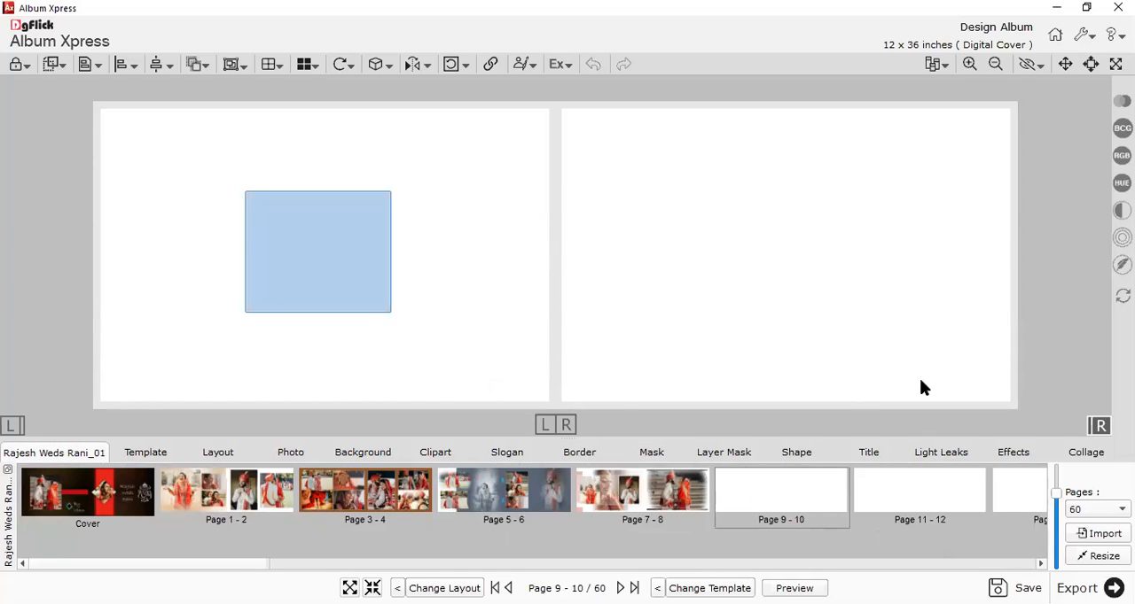
{"action": "left_click", "coordinate": [565, 428]}
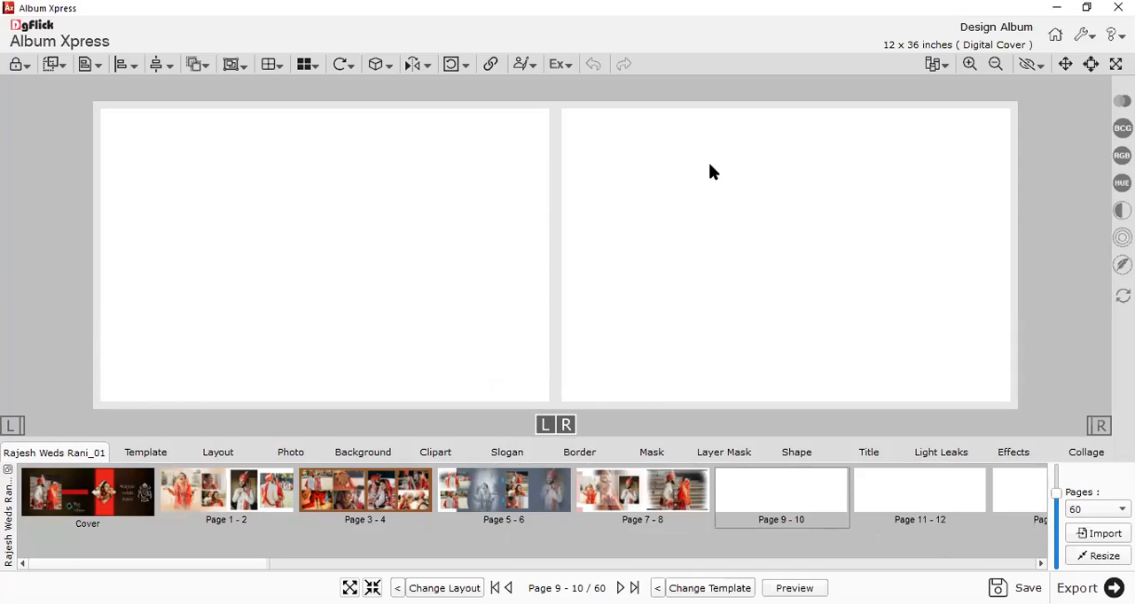
{"action": "left_click", "coordinate": [149, 452]}
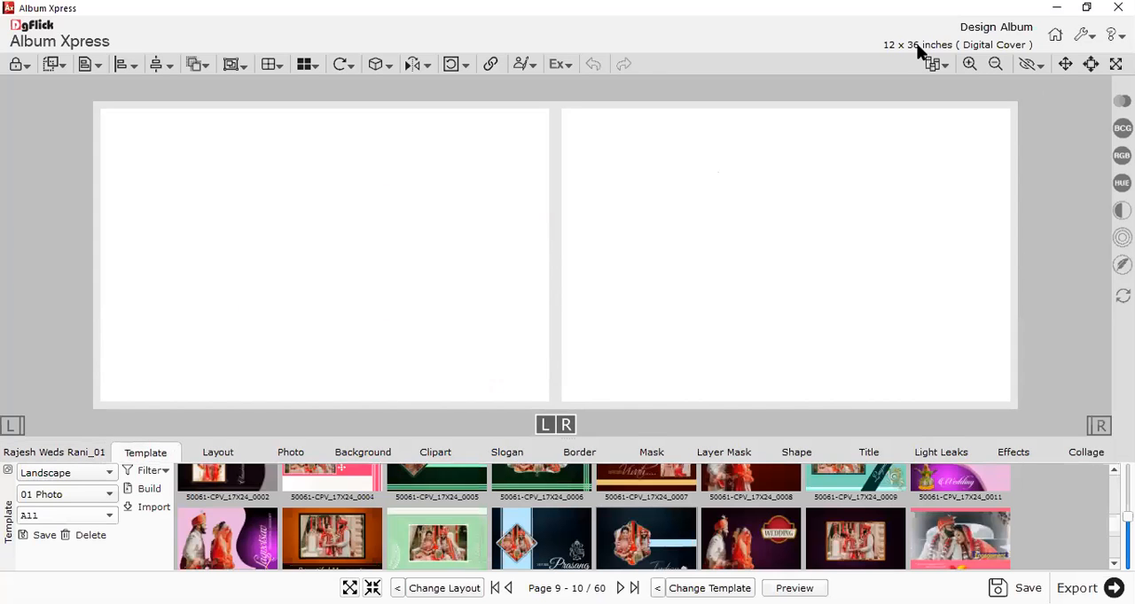
{"action": "left_click", "coordinate": [69, 473]}
{"action": "left_click", "coordinate": [51, 441]}
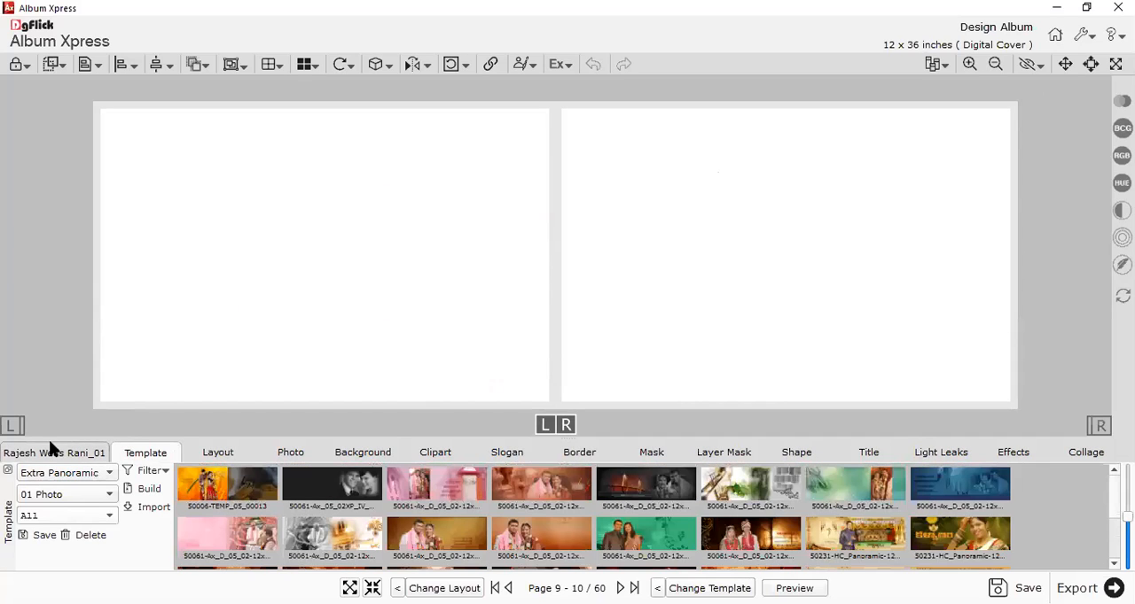
Look through the unused wedding photos from Photo_14_01 to Photo_18_01 and filter the templates to 08 Photo.
{"action": "left_click", "coordinate": [62, 494]}
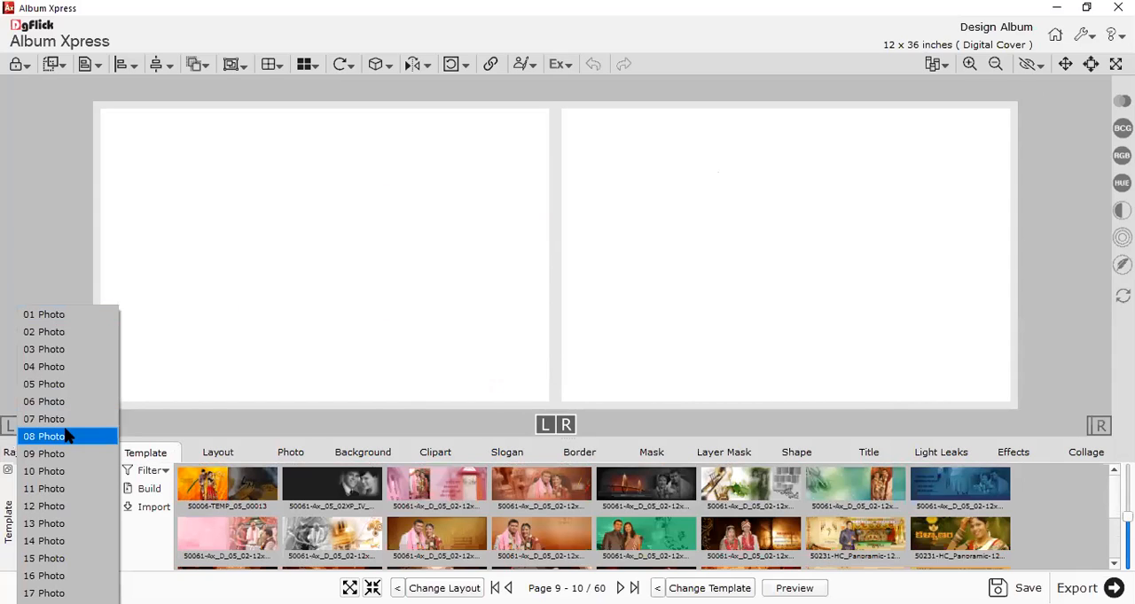
{"action": "left_click", "coordinate": [278, 458]}
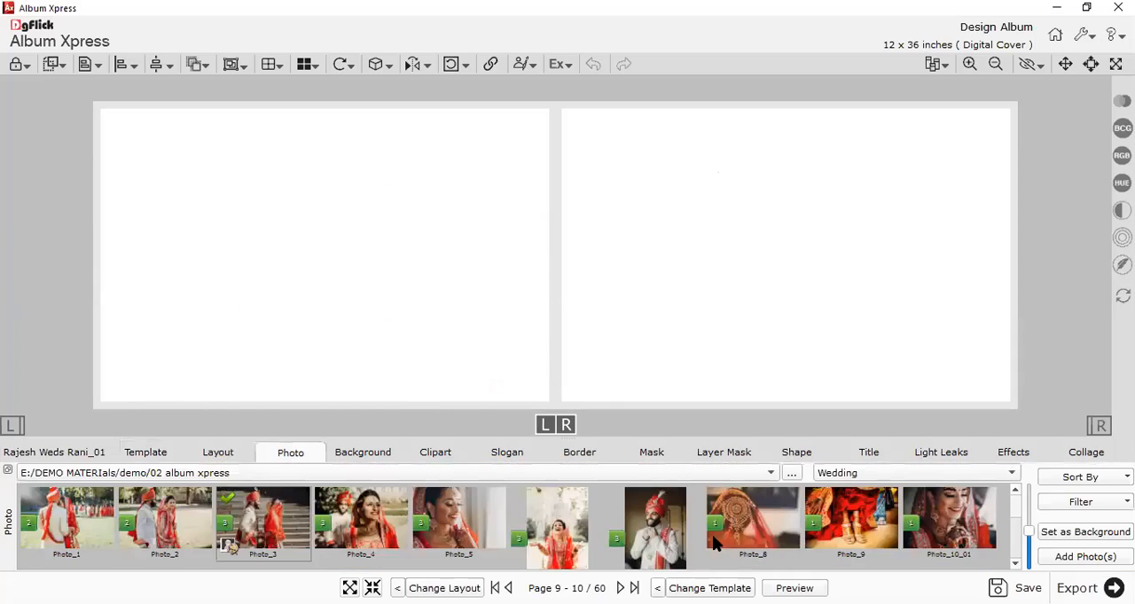
{"action": "scroll", "coordinate": [353, 568], "scroll_direction": "down", "scroll_amount": 2}
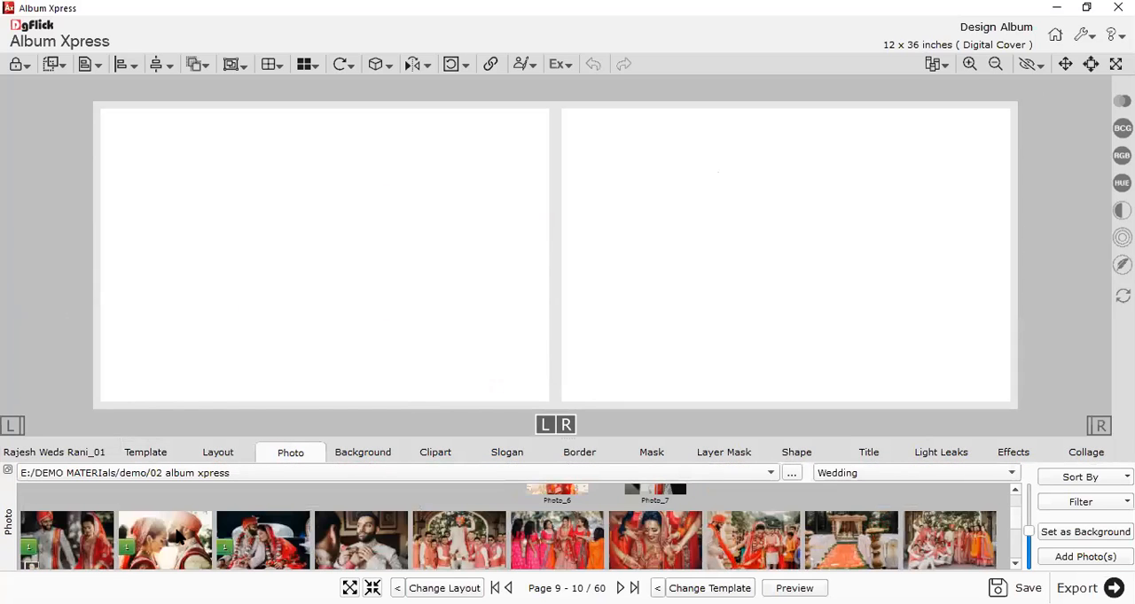
{"action": "left_click", "coordinate": [377, 551]}
{"action": "left_click", "coordinate": [758, 539]}
{"action": "left_click", "coordinate": [144, 451]}
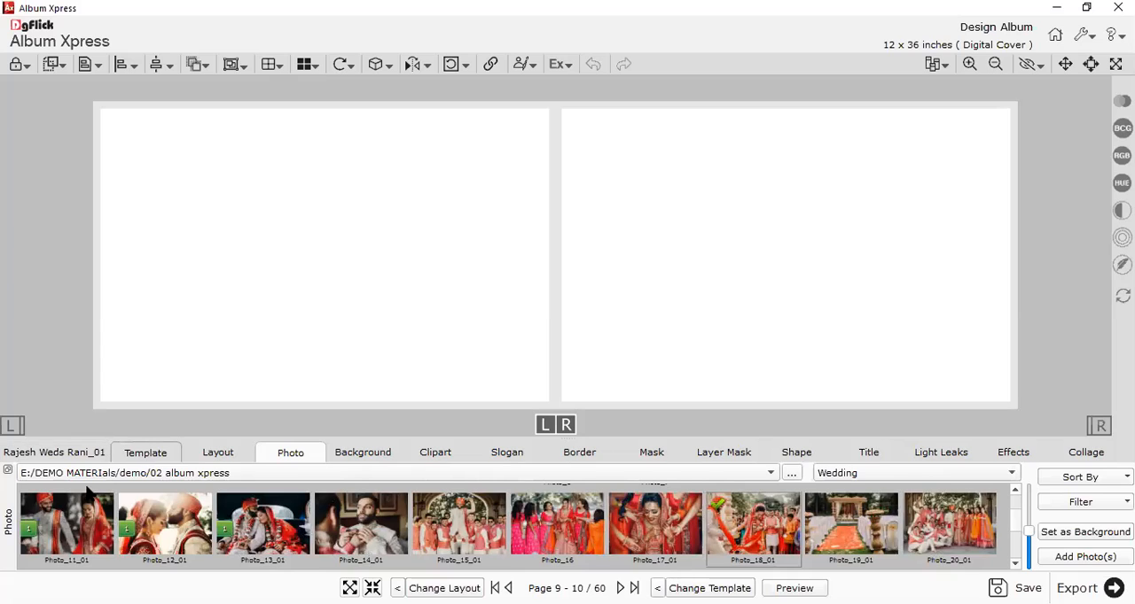
{"action": "left_click", "coordinate": [80, 495]}
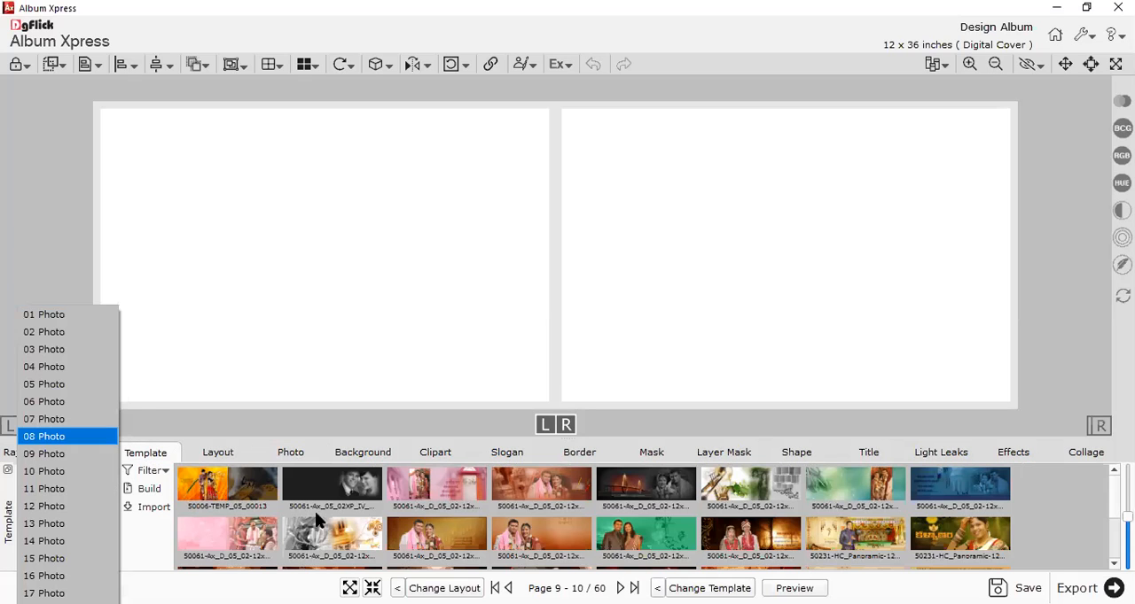
{"action": "left_click", "coordinate": [337, 524]}
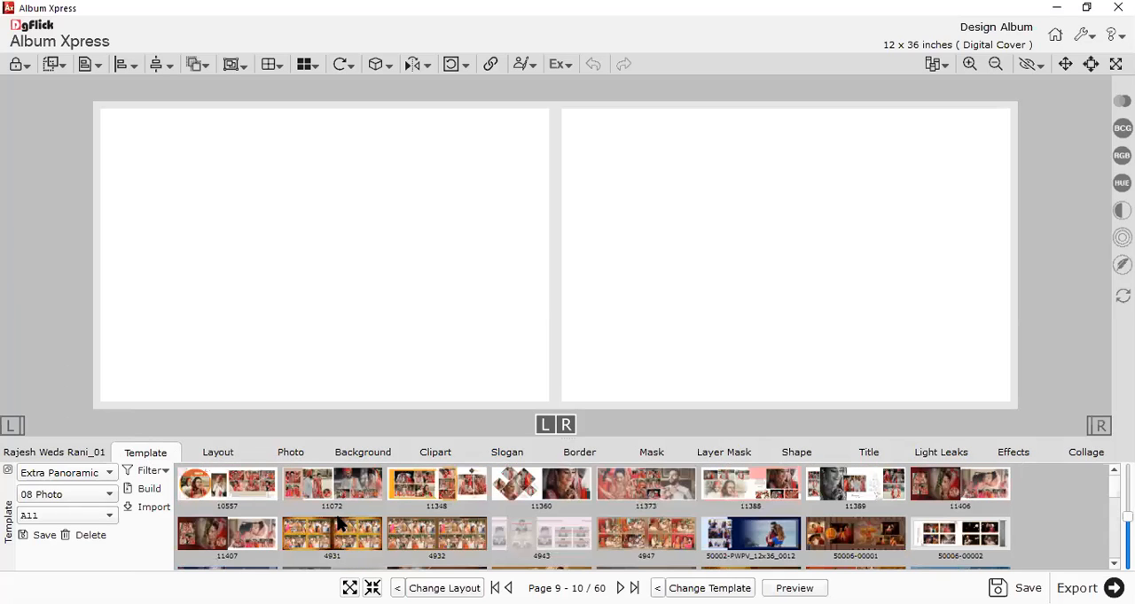
Enlarge the template thumbnails and look through the eight-photo Extra Panoramic designs for the Page 9 - 10 spread.
{"action": "scroll", "coordinate": [560, 524], "scroll_direction": "down", "scroll_amount": 10}
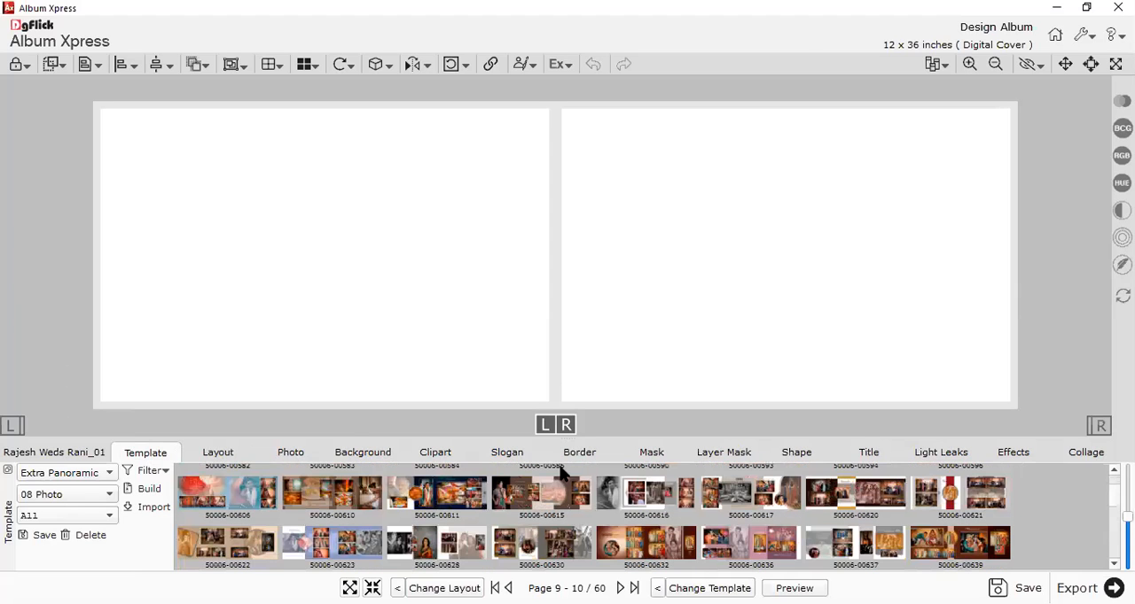
{"action": "left_click_drag", "start_coordinate": [567, 439], "coordinate": [546, 198]}
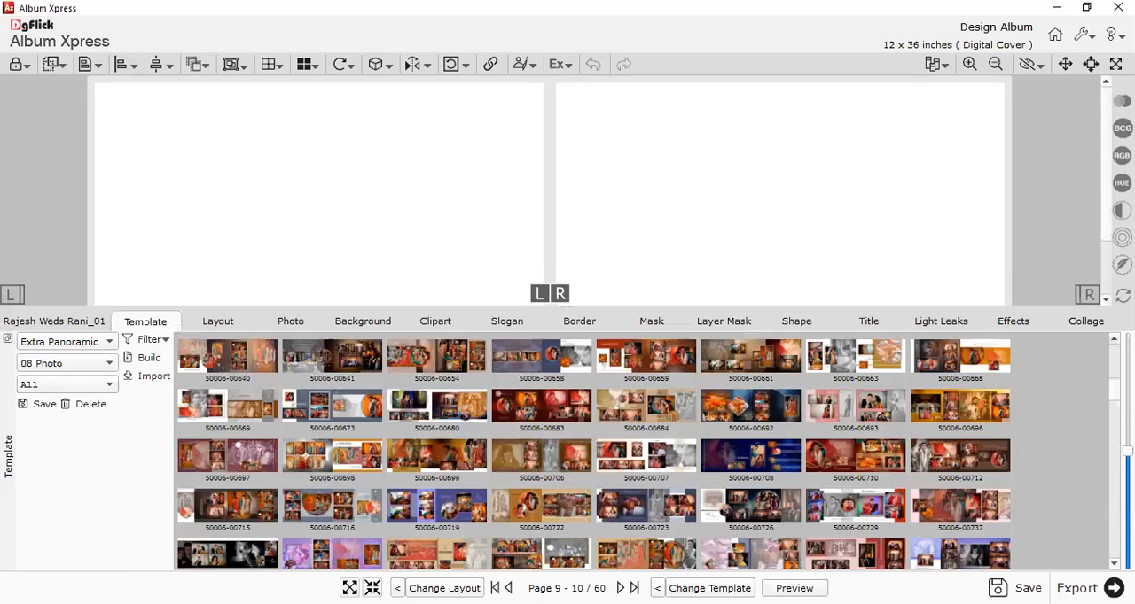
{"action": "left_click_drag", "start_coordinate": [1127, 452], "coordinate": [1127, 421]}
{"action": "scroll", "coordinate": [692, 500], "scroll_direction": "up", "scroll_amount": 8}
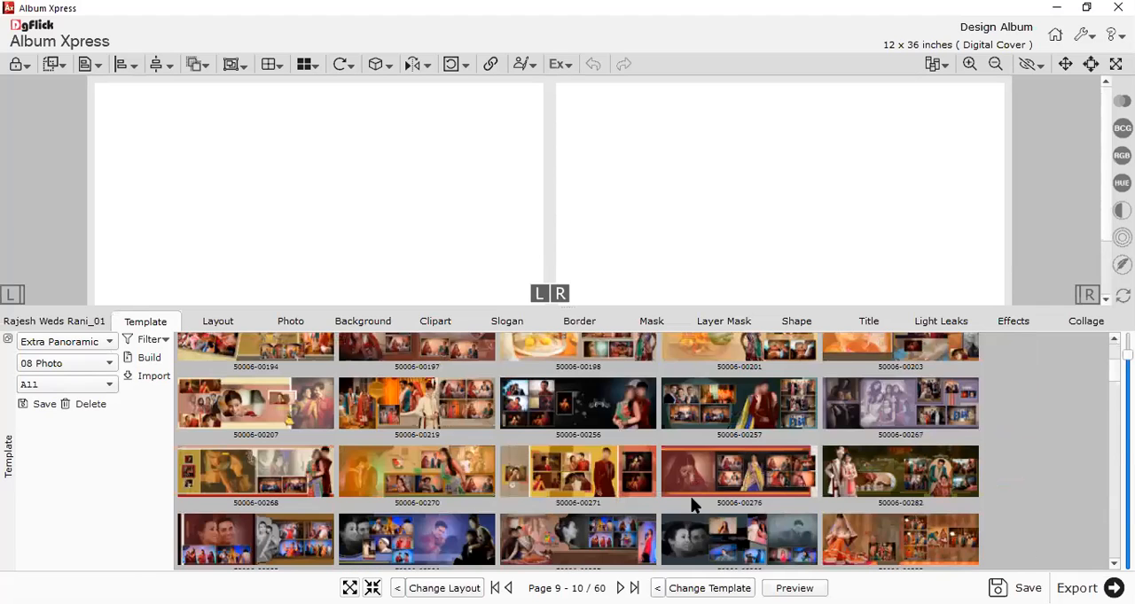
{"action": "scroll", "coordinate": [689, 499], "scroll_direction": "down", "scroll_amount": 1}
{"action": "scroll", "coordinate": [770, 522], "scroll_direction": "down", "scroll_amount": 3}
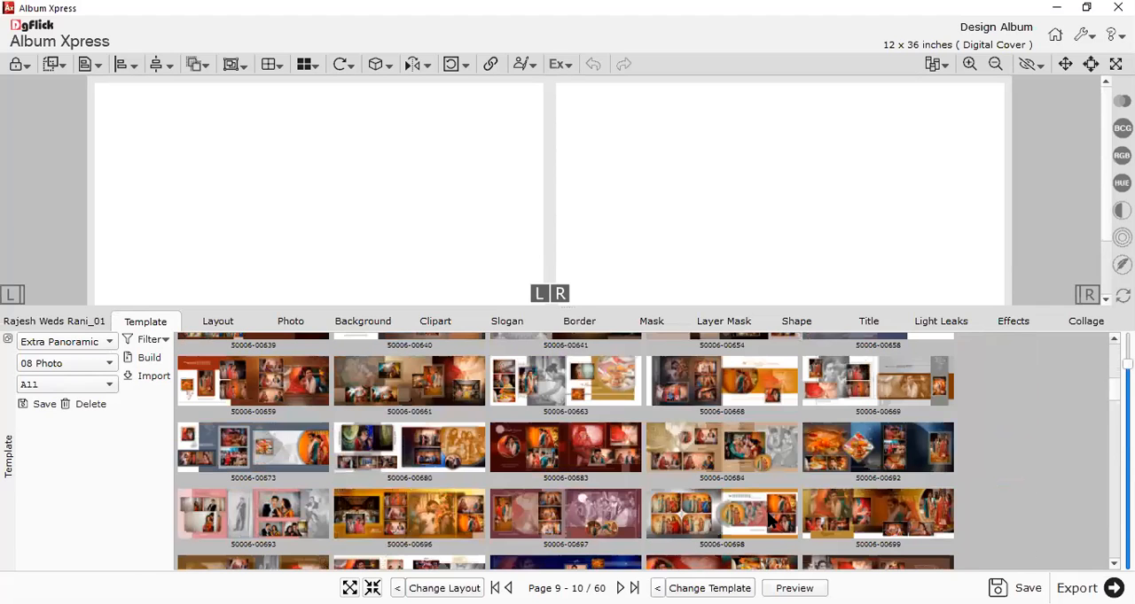
{"action": "scroll", "coordinate": [758, 517], "scroll_direction": "down", "scroll_amount": 3}
{"action": "left_click_drag", "start_coordinate": [566, 305], "coordinate": [560, 433]}
{"action": "scroll", "coordinate": [560, 532], "scroll_direction": "down", "scroll_amount": 1}
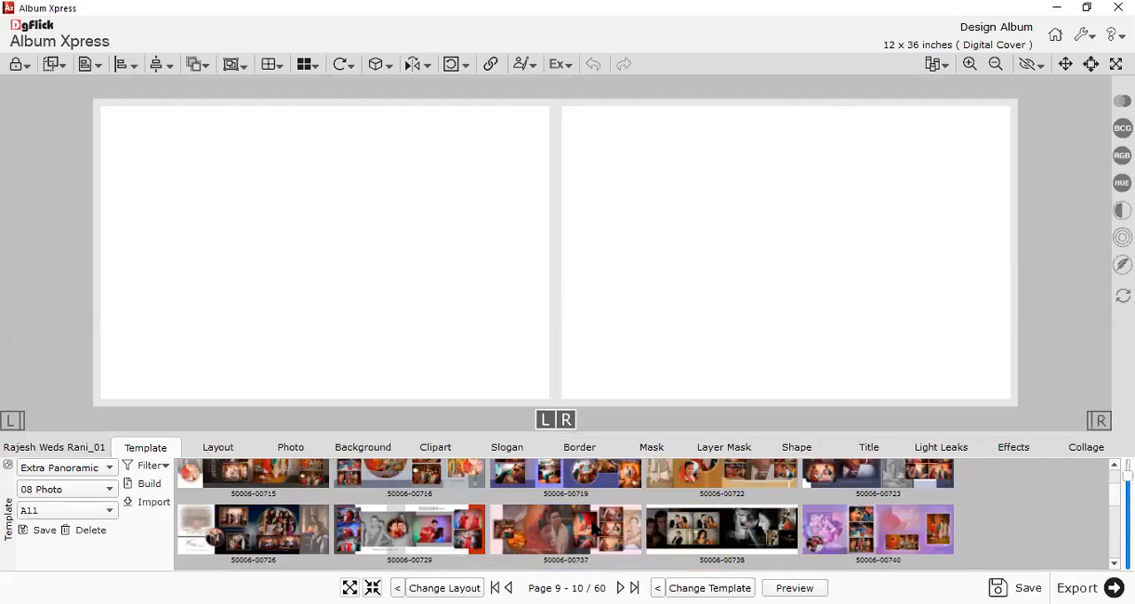
{"action": "scroll", "coordinate": [594, 510], "scroll_direction": "down", "scroll_amount": 2}
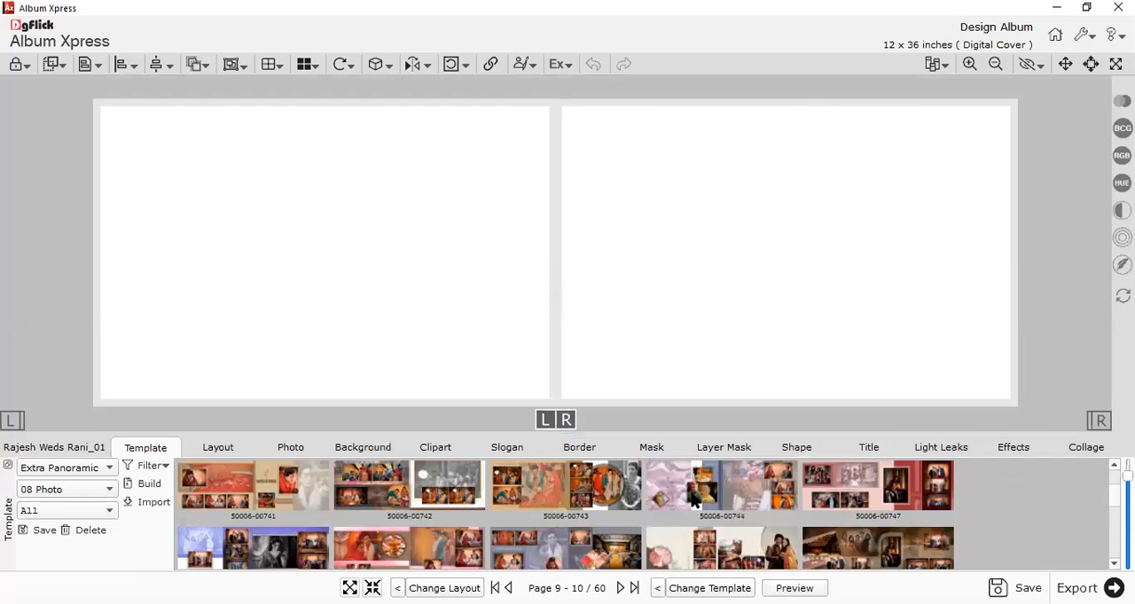
{"action": "left_click", "coordinate": [602, 501]}
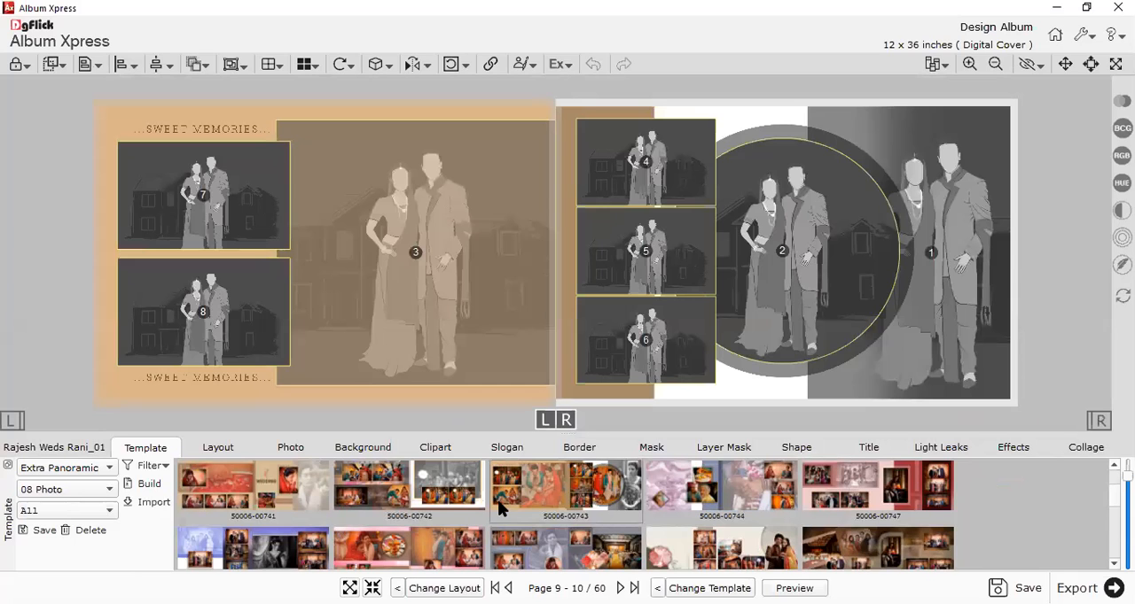
{"action": "left_click", "coordinate": [439, 478]}
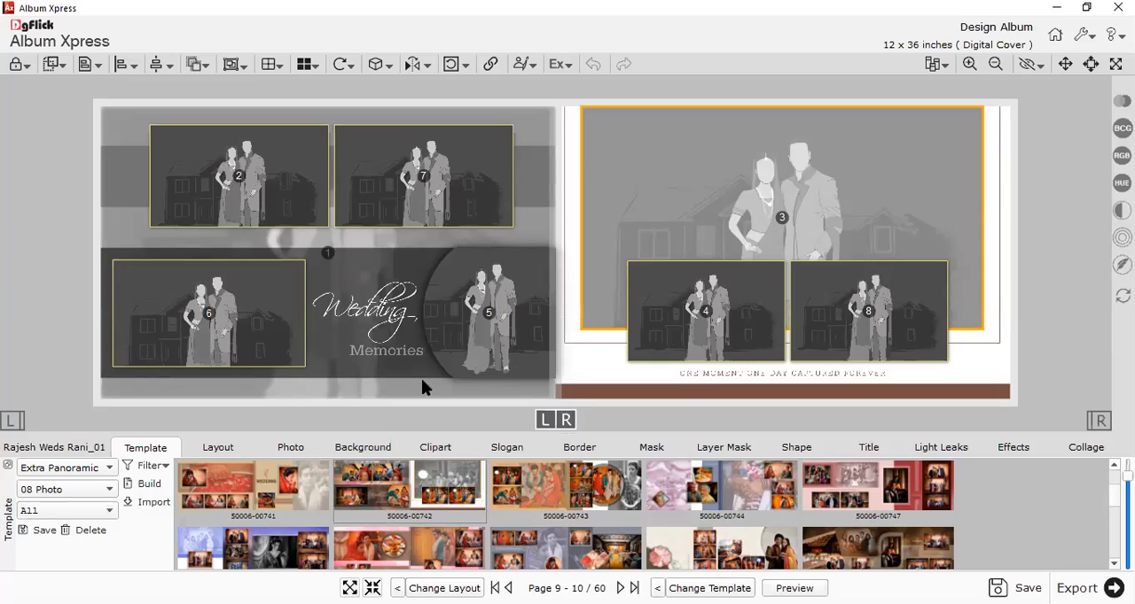
{"action": "scroll", "coordinate": [545, 295], "scroll_direction": "down", "scroll_amount": 1}
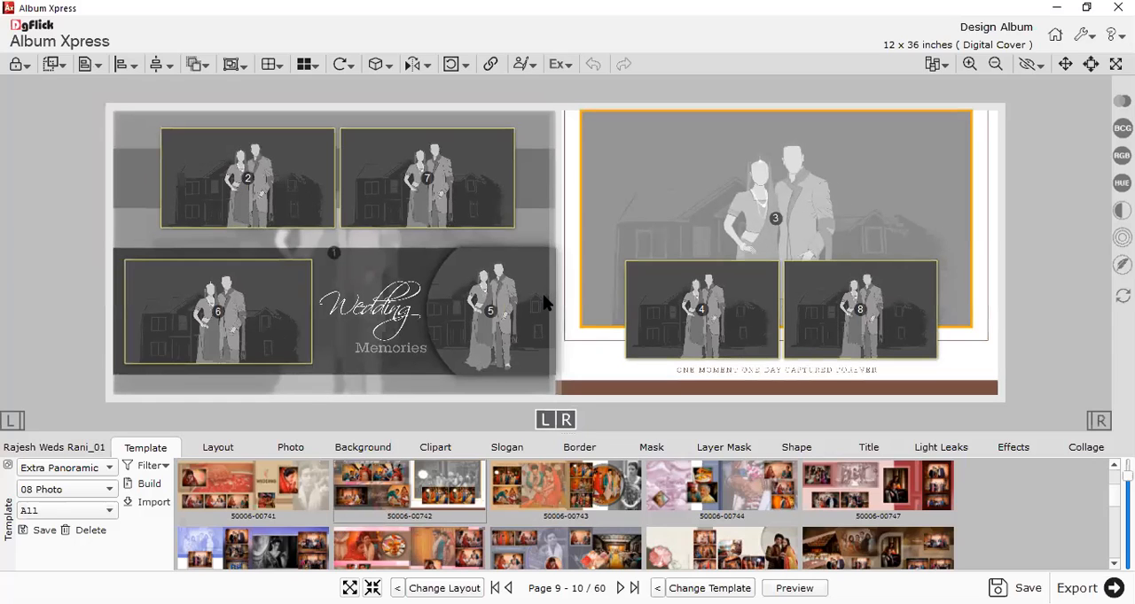
Delete all photo frames, text and background elements from the left page of the template.
{"action": "left_click_drag", "start_coordinate": [1038, 125], "coordinate": [186, 164]}
{"action": "left_click_drag", "start_coordinate": [42, 85], "coordinate": [513, 434]}
{"action": "key", "text": "Delete"}
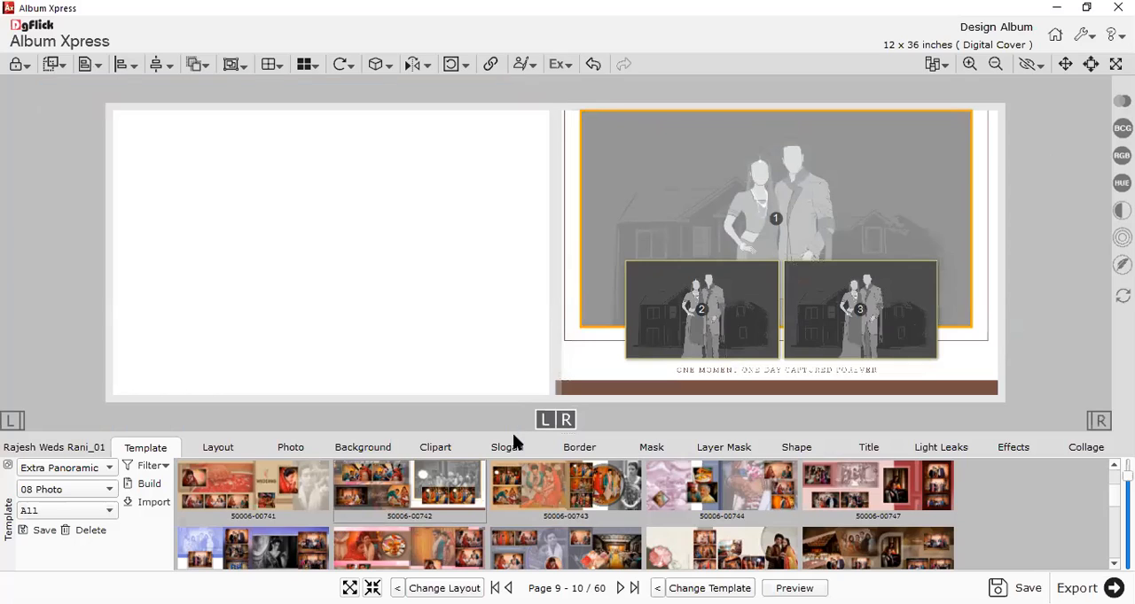
{"action": "left_click_drag", "start_coordinate": [1029, 162], "coordinate": [280, 238]}
{"action": "left_click_drag", "start_coordinate": [396, 340], "coordinate": [337, 399]}
Fill the right page with Photo_17_01 in the large frame and Photo_14_01 and Photo_13_01 in the two small frames.
{"action": "left_click", "coordinate": [290, 448]}
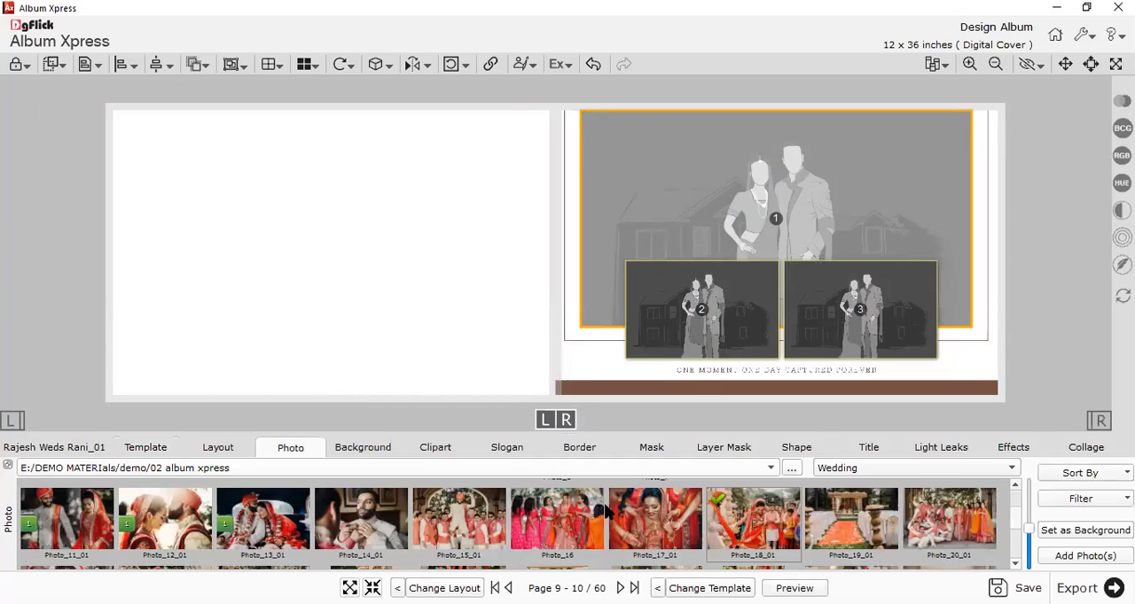
{"action": "left_click_drag", "start_coordinate": [665, 536], "coordinate": [756, 217]}
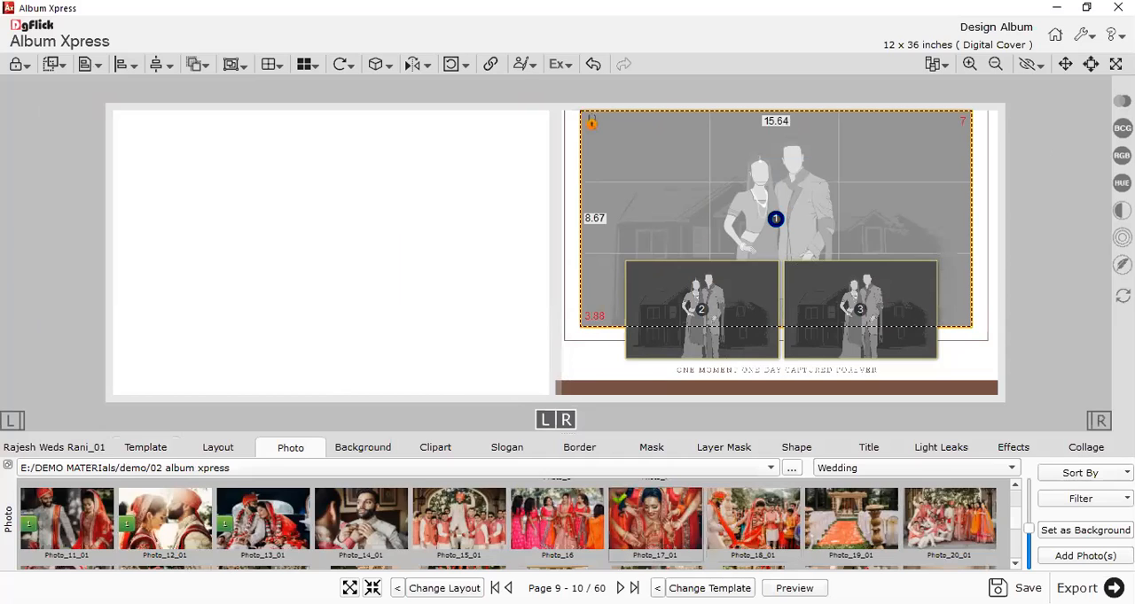
{"action": "left_click_drag", "start_coordinate": [365, 517], "coordinate": [695, 312]}
{"action": "left_click_drag", "start_coordinate": [271, 521], "coordinate": [895, 316]}
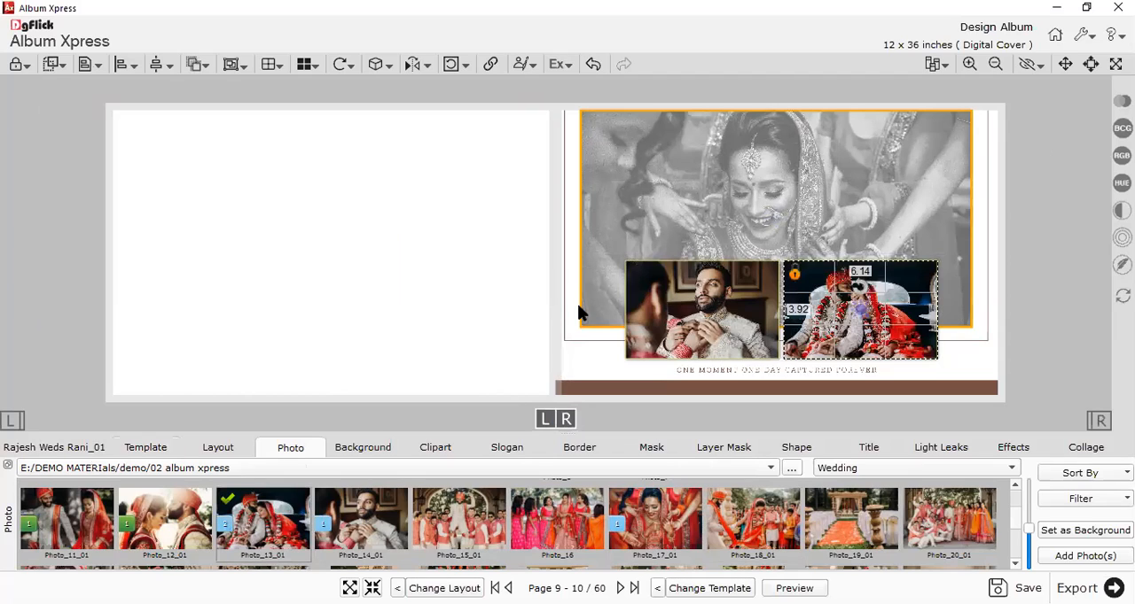
Clear all effects from the large photo of the bride on the right page.
{"action": "left_click", "coordinate": [742, 206]}
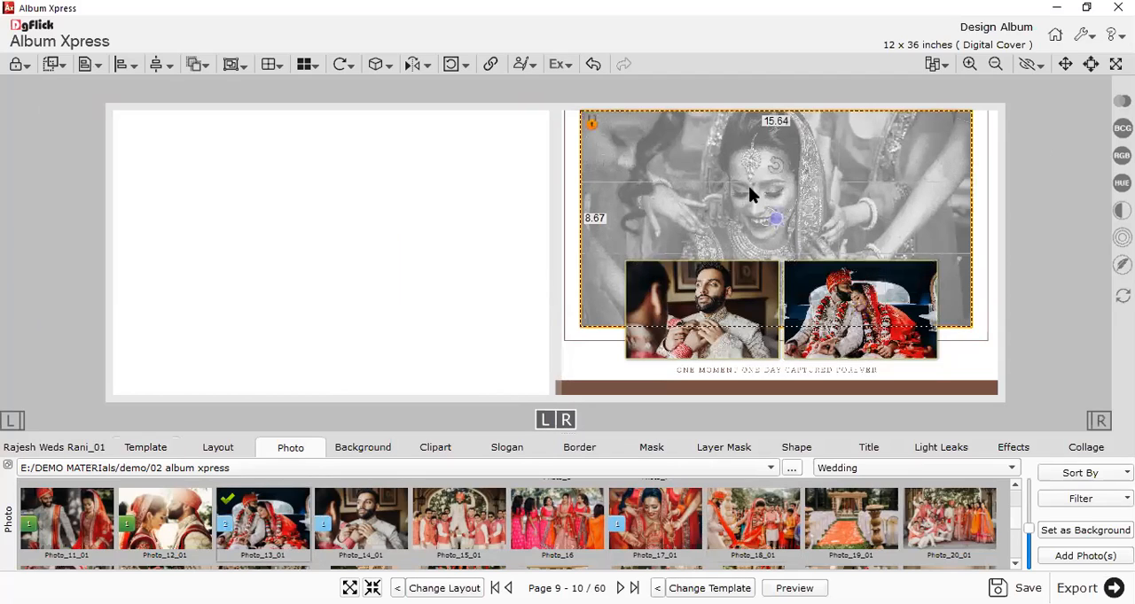
{"action": "right_click", "coordinate": [794, 217]}
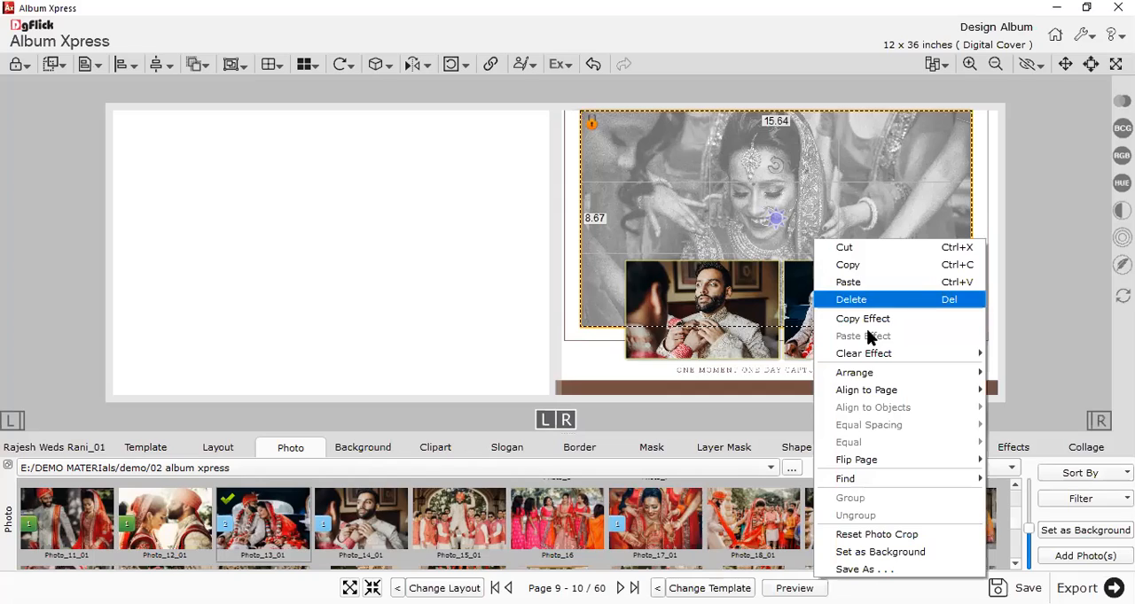
{"action": "mouse_move", "coordinate": [869, 354]}
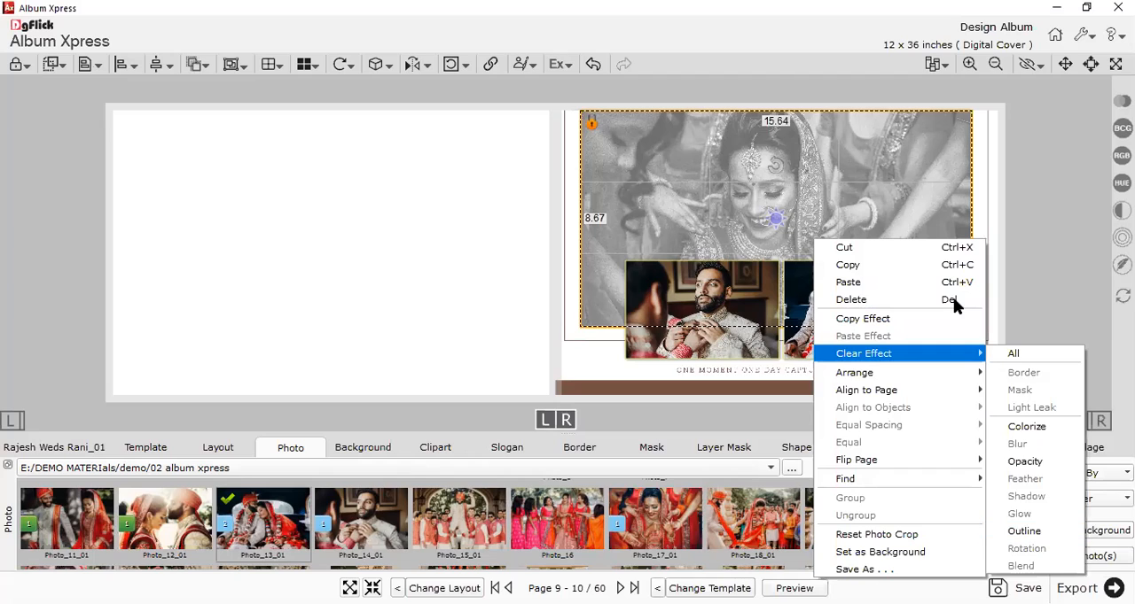
{"action": "left_click", "coordinate": [1013, 353]}
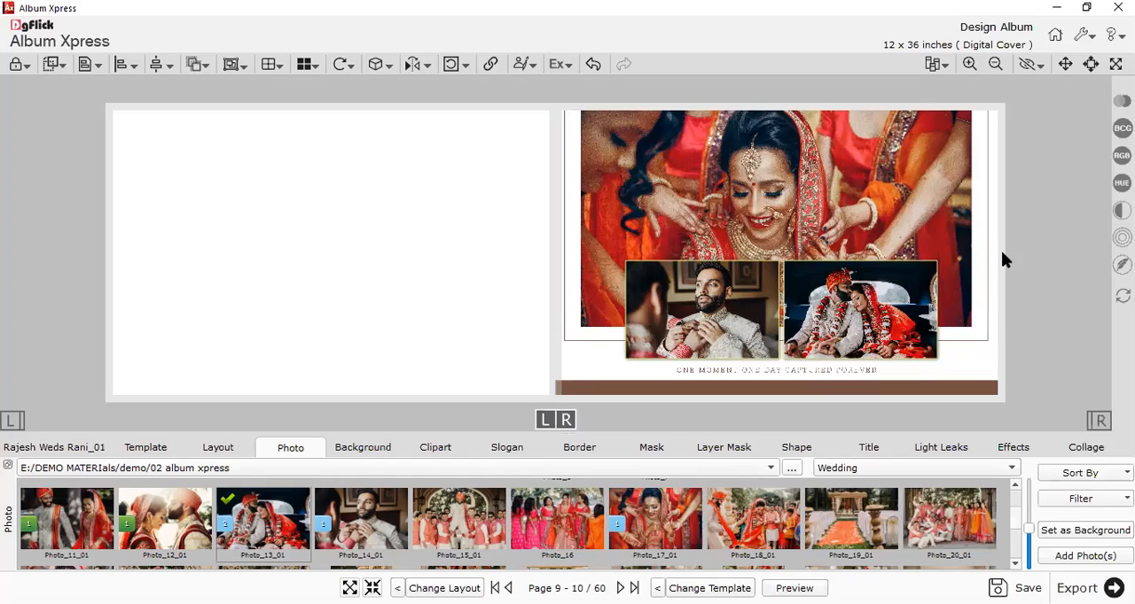
Colorize the large photo of the bride on the right page in black and white.
{"action": "left_click", "coordinate": [931, 182]}
{"action": "left_click", "coordinate": [1015, 448]}
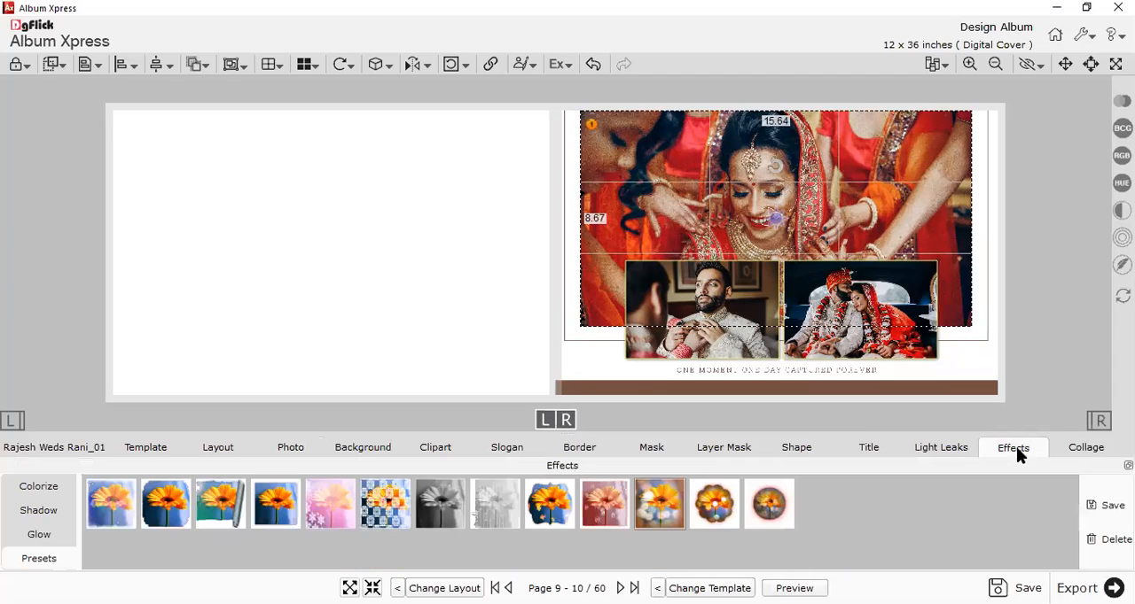
{"action": "left_click", "coordinate": [35, 493]}
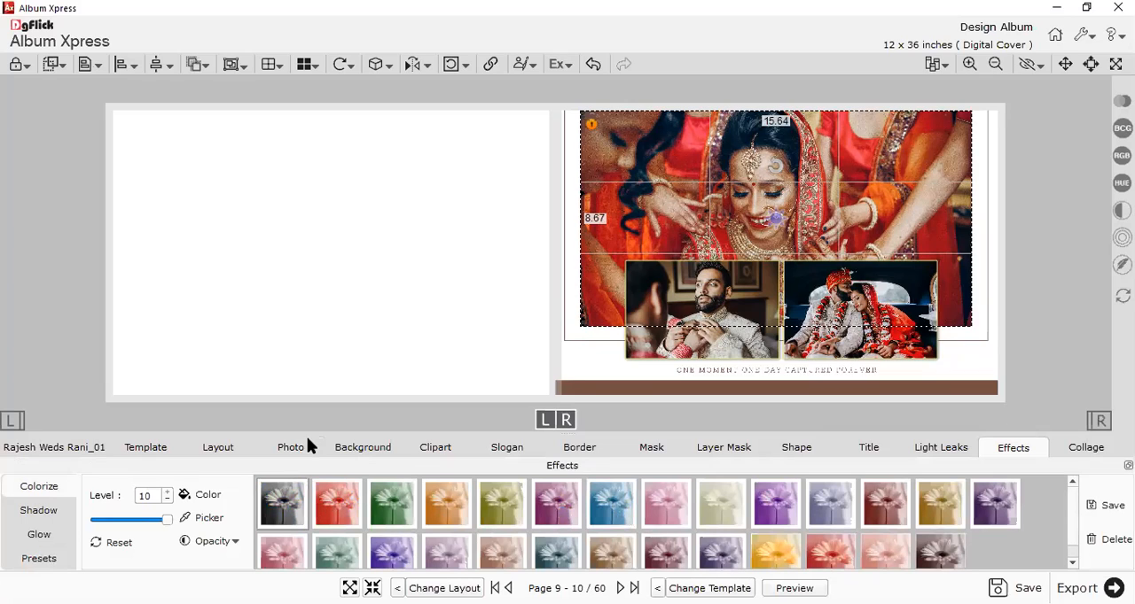
{"action": "left_click", "coordinate": [317, 332]}
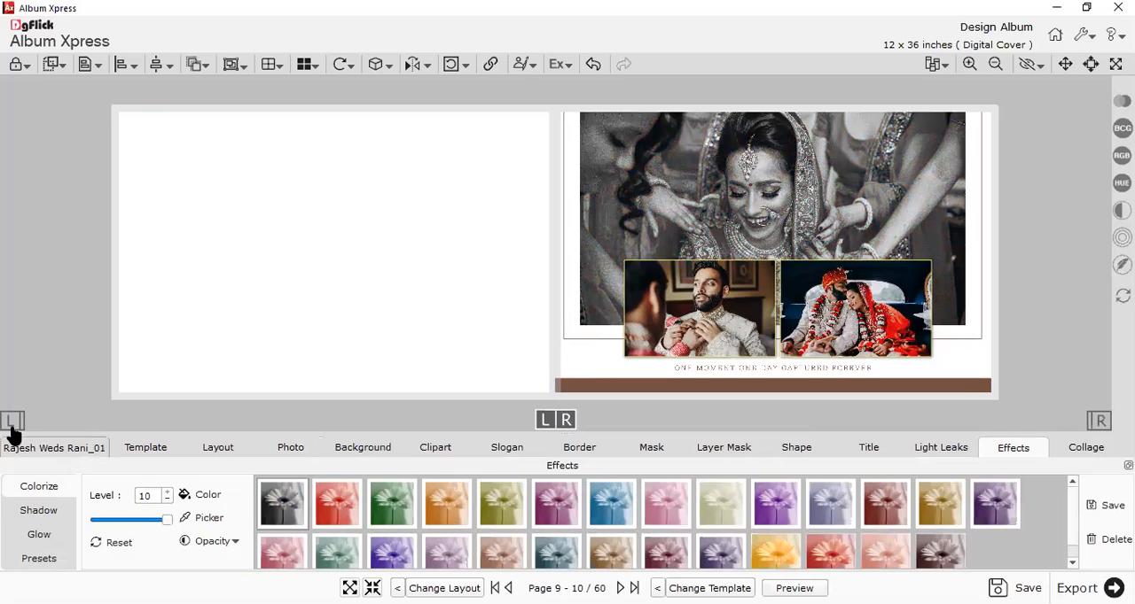
Add Photo_4, Photo_5 and the upright portraits of the laughing bride and the turbaned groom to the blank left page.
{"action": "left_click", "coordinate": [292, 447]}
{"action": "double_click", "coordinate": [653, 525]}
{"action": "left_click_drag", "start_coordinate": [384, 516], "coordinate": [280, 318]}
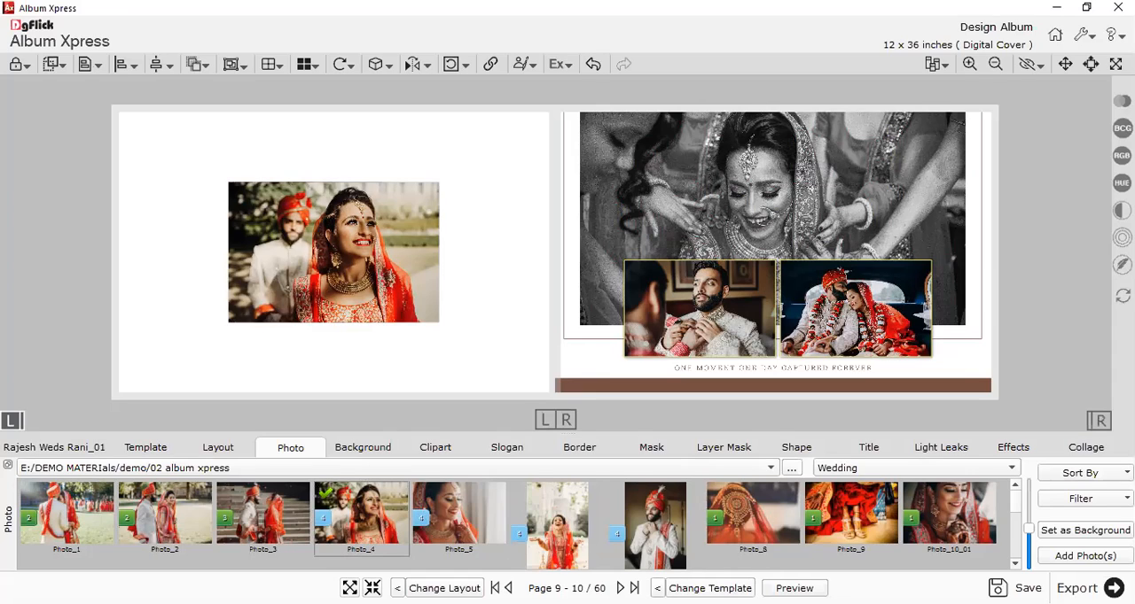
Limit the design to the left page and cycle through its four-photo templates to one with a large bride portrait and three smaller photos.
{"action": "left_click", "coordinate": [12, 424]}
{"action": "left_click", "coordinate": [711, 586]}
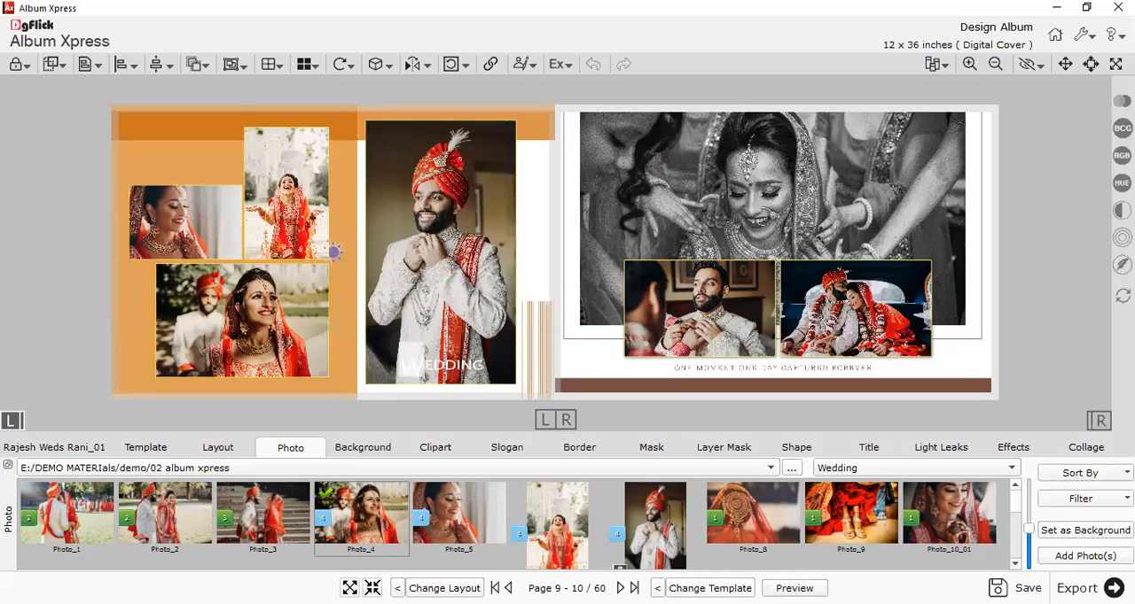
{"action": "left_click", "coordinate": [709, 589]}
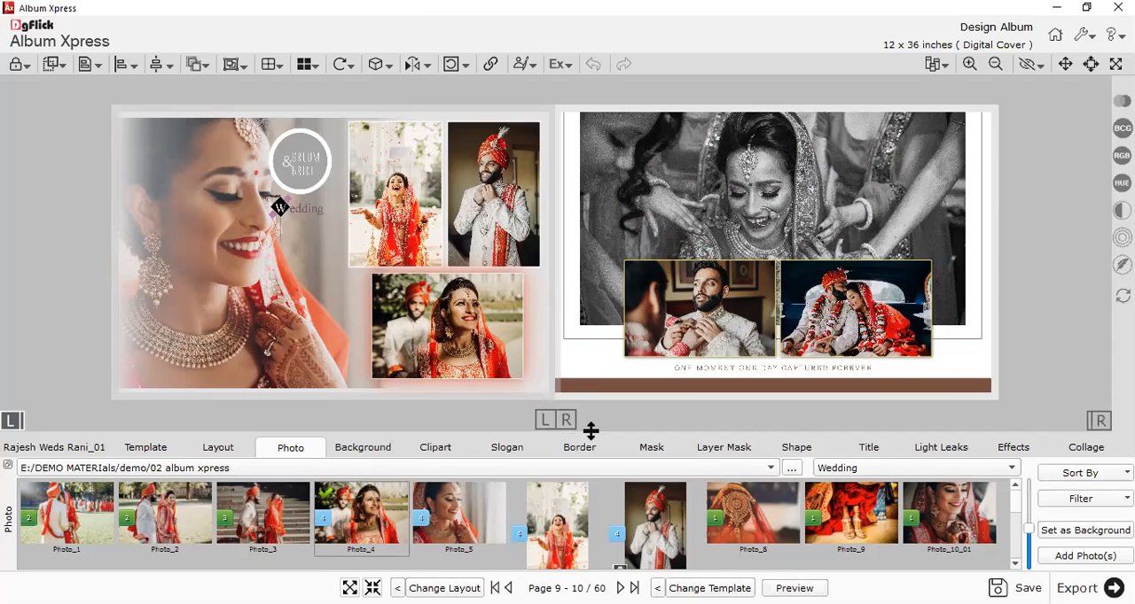
Delete the round title text and the small Wedding text decoration from the left page of the Page 9 - 10 spread.
{"action": "left_click", "coordinate": [307, 171]}
{"action": "key", "text": "Delete"}
{"action": "left_click", "coordinate": [297, 204]}
{"action": "key", "text": "Delete"}
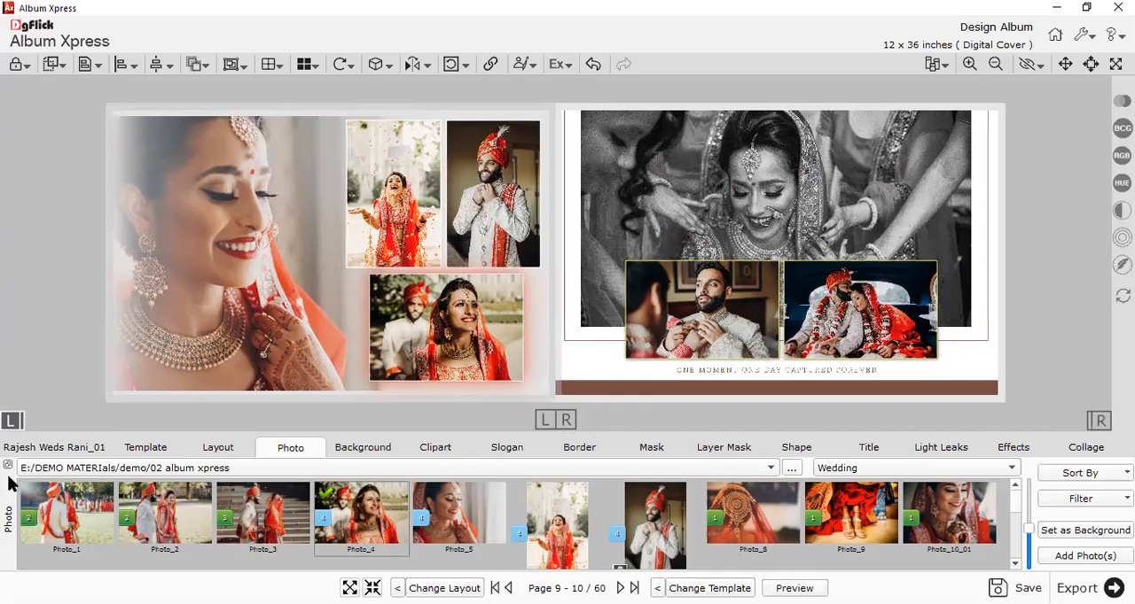
Open the Page 11 - 12 spread and apply the eight-photo Extra Panoramic template 11072 to it.
{"action": "left_click", "coordinate": [37, 447]}
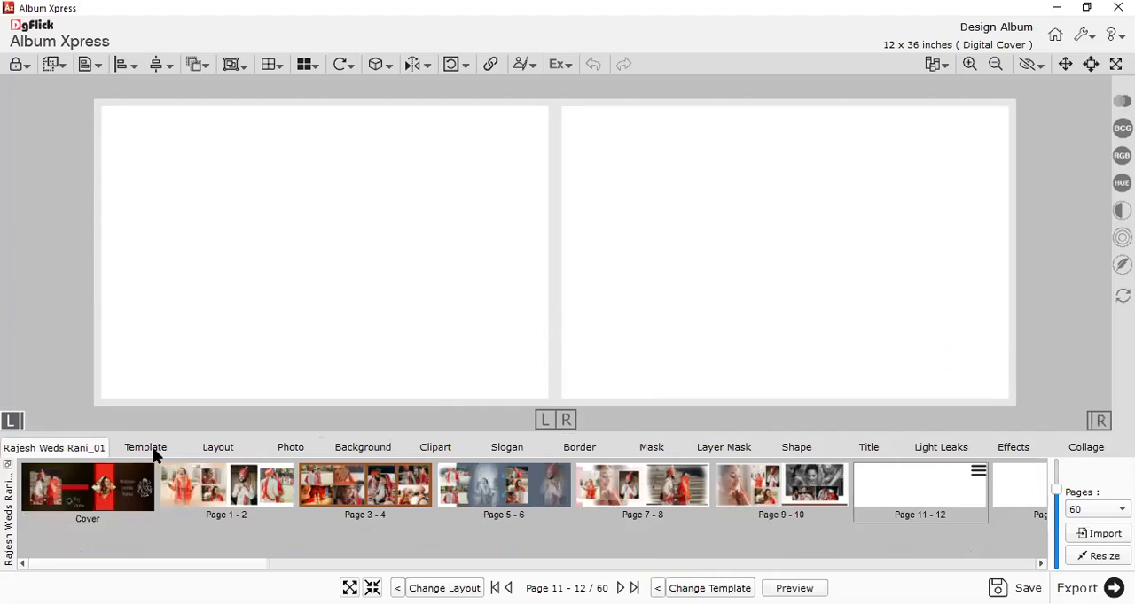
{"action": "left_click", "coordinate": [147, 449]}
{"action": "scroll", "coordinate": [554, 489], "scroll_direction": "up", "scroll_amount": 5}
{"action": "scroll", "coordinate": [557, 499], "scroll_direction": "up", "scroll_amount": 5}
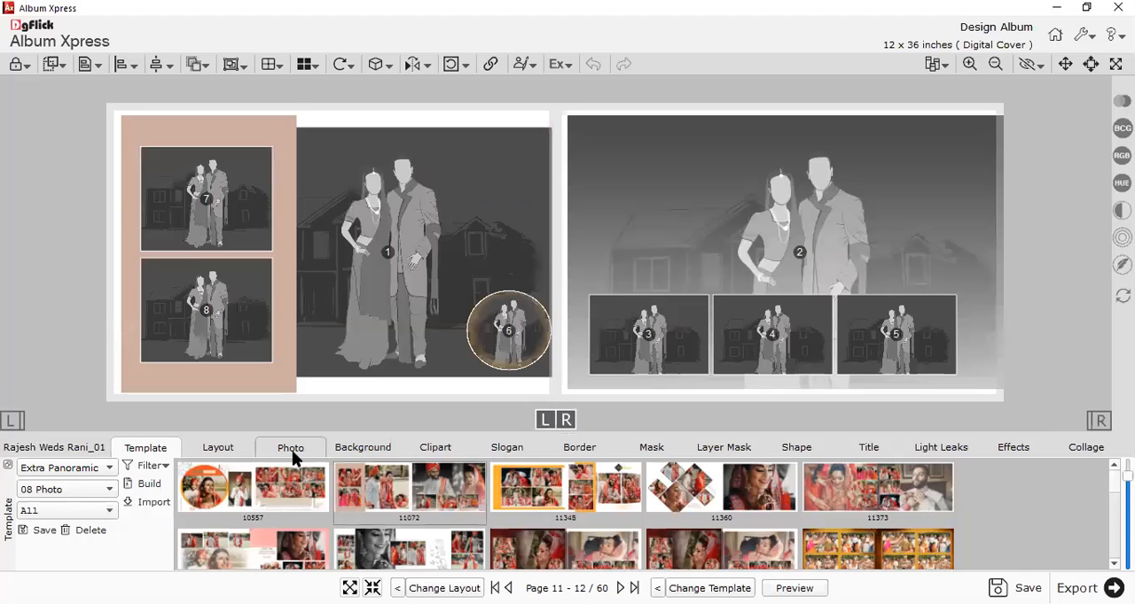
Fill the template's frames with Photo_5 in the circle, Photo_3 in the large left-page frame and ceremony photos in the remaining frames.
{"action": "left_click", "coordinate": [291, 447]}
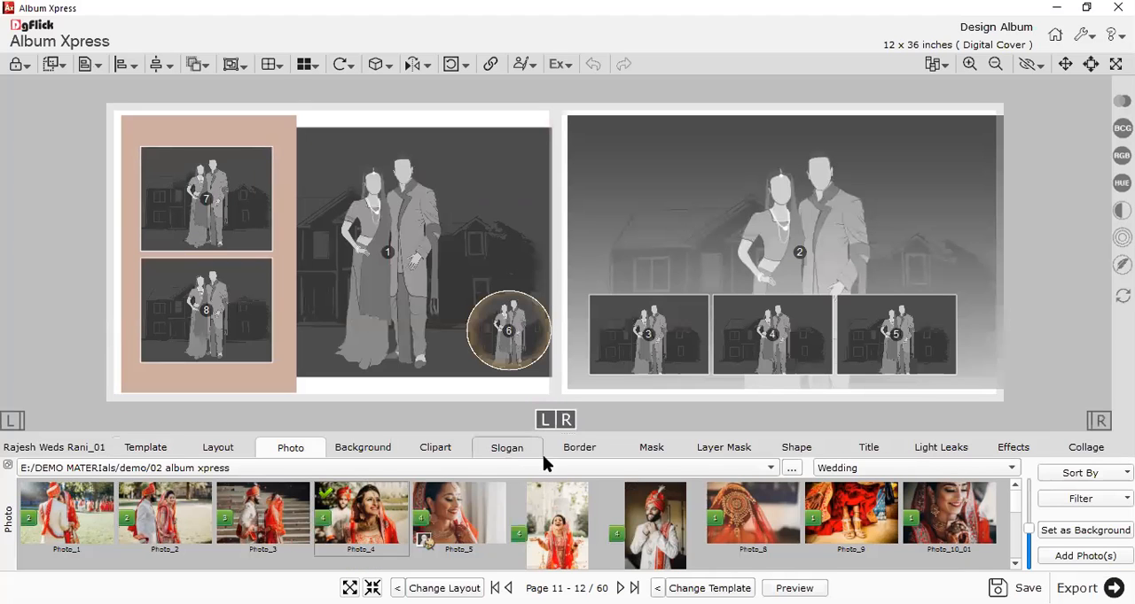
{"action": "left_click_drag", "start_coordinate": [457, 510], "coordinate": [509, 331]}
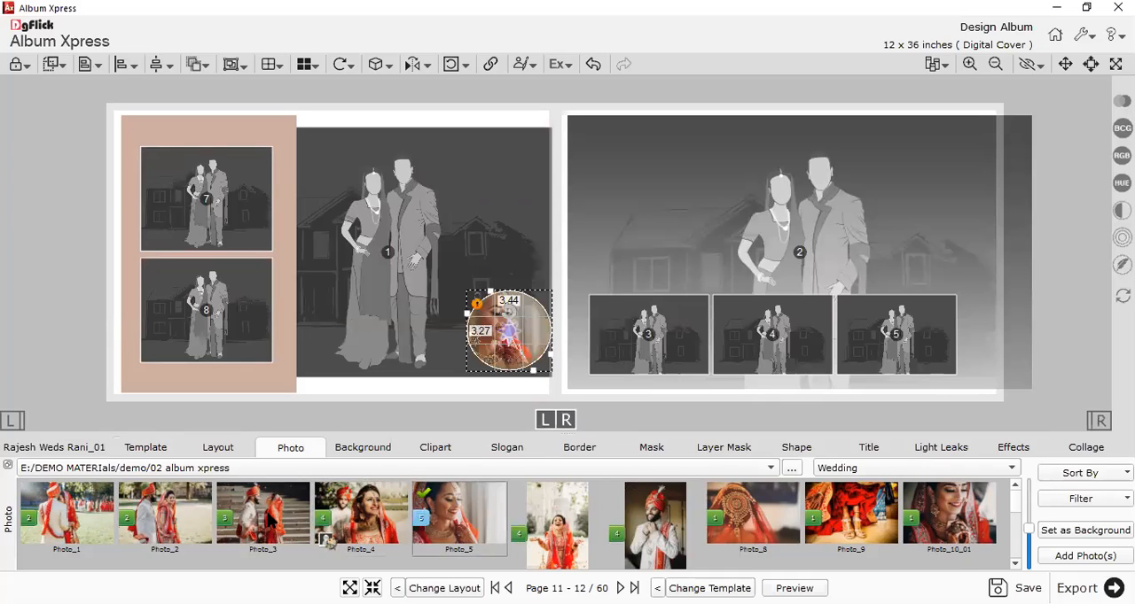
{"action": "left_click_drag", "start_coordinate": [268, 518], "coordinate": [385, 253]}
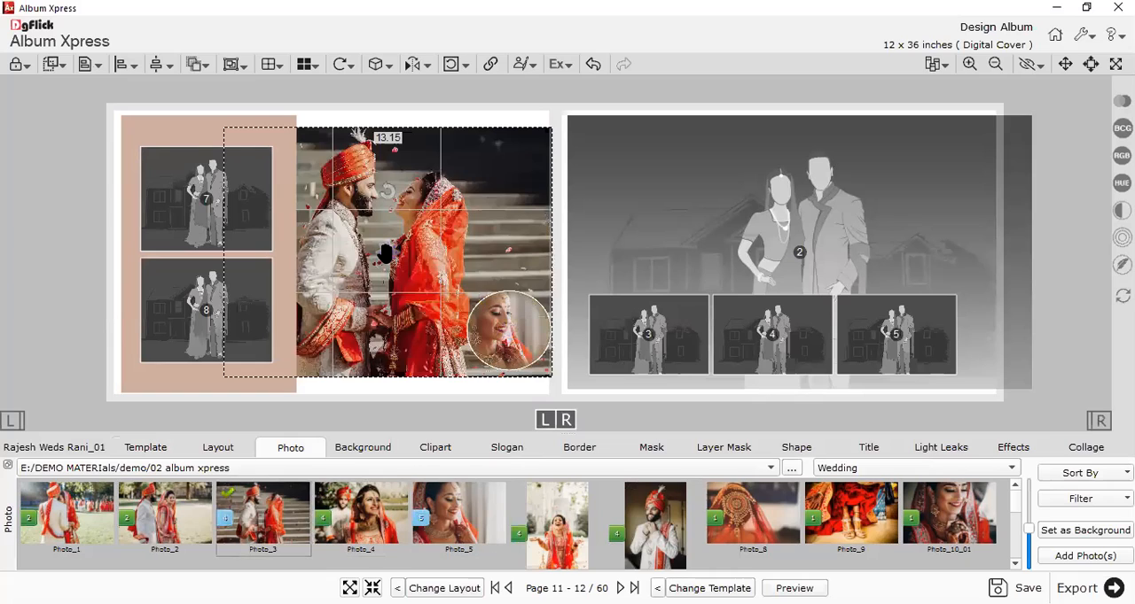
{"action": "left_click", "coordinate": [202, 315]}
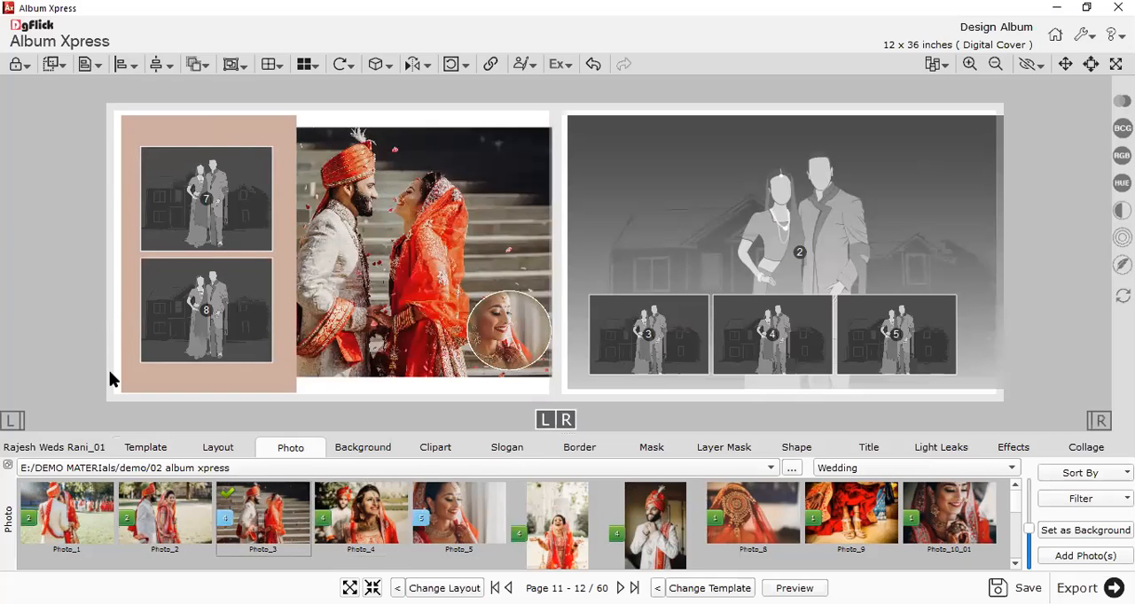
{"action": "scroll", "coordinate": [500, 504], "scroll_direction": "down", "scroll_amount": 1}
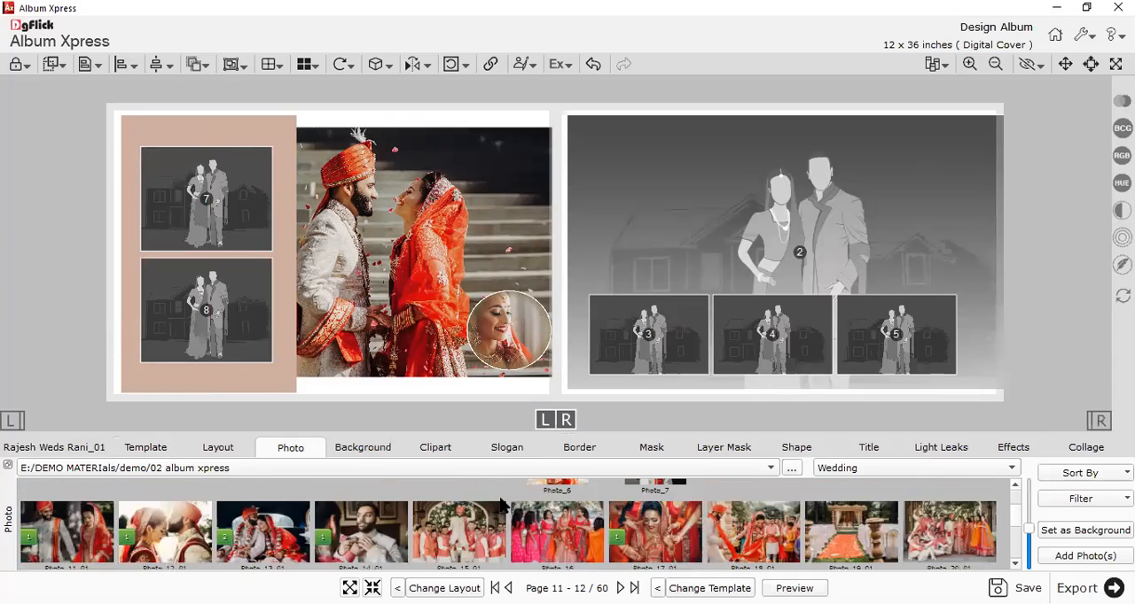
{"action": "scroll", "coordinate": [324, 528], "scroll_direction": "down", "scroll_amount": 1}
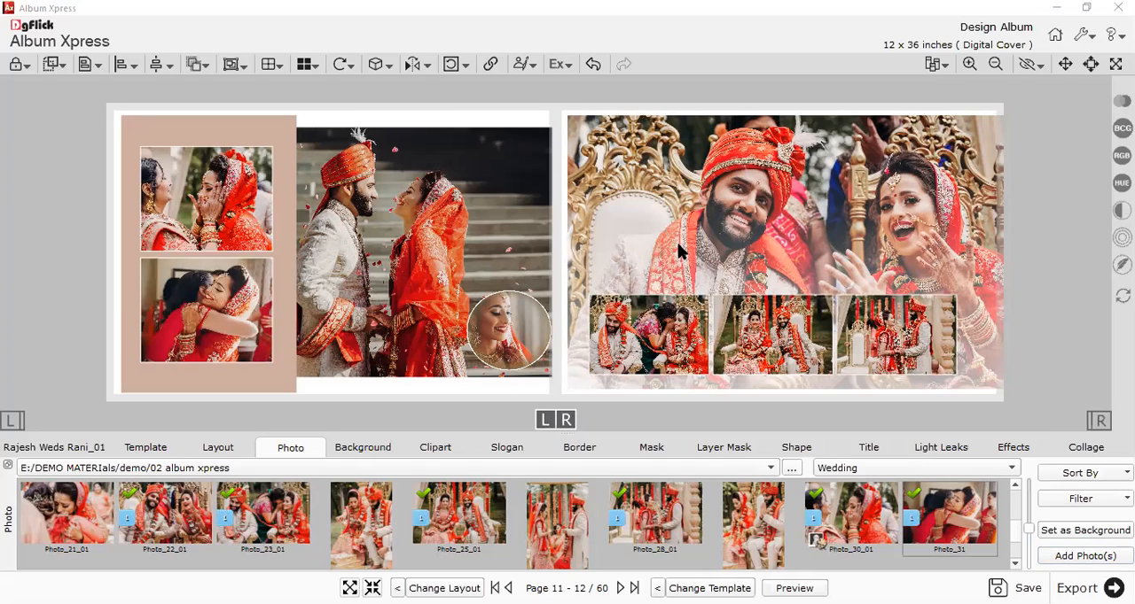
Open the Page 13 - 14 spread and add Photo_22_01, Photo_23_01, Photo_25_01, Photo_28_01, Photo_30_01 and Photo_31 to it.
{"action": "left_click", "coordinate": [54, 448]}
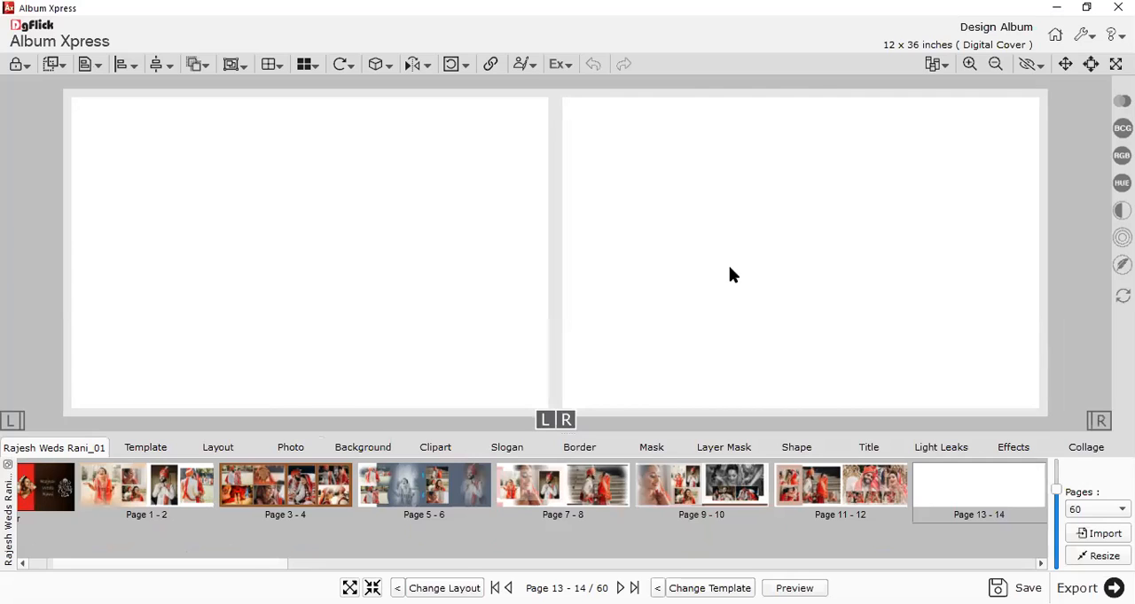
{"action": "left_click", "coordinate": [286, 447]}
{"action": "left_click", "coordinate": [286, 518]}
{"action": "left_click", "coordinate": [161, 513], "text": "ctrl"}
{"action": "left_click", "coordinate": [456, 530], "text": "ctrl"}
{"action": "left_click", "coordinate": [661, 534], "text": "ctrl"}
{"action": "left_click", "coordinate": [847, 517], "text": "ctrl"}
{"action": "left_click", "coordinate": [960, 527], "text": "ctrl"}
{"action": "left_click", "coordinate": [1091, 556]}
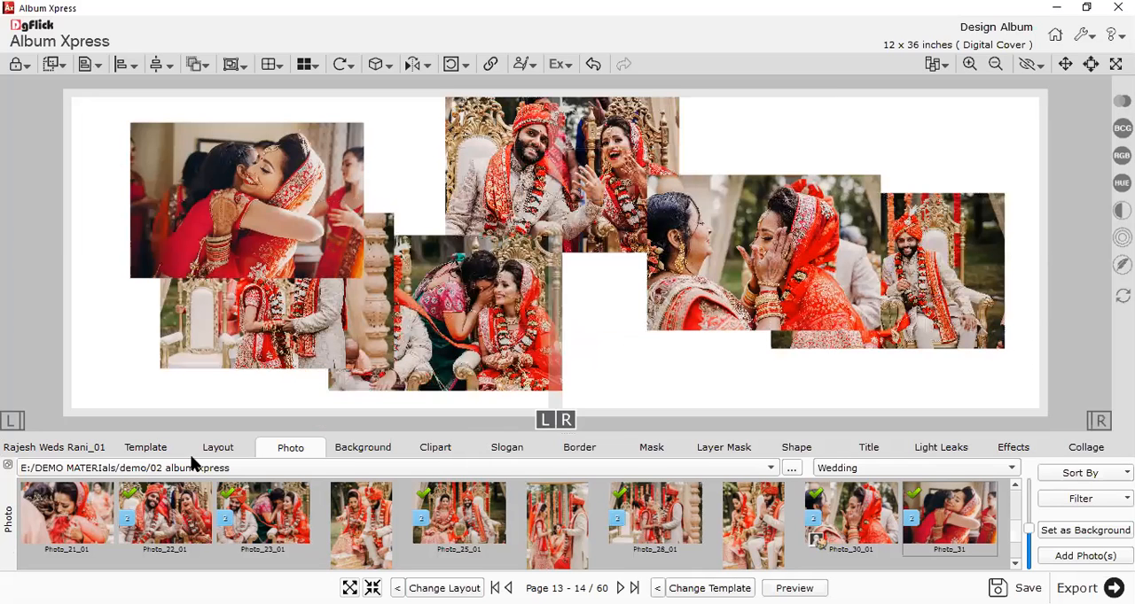
List the Extra Panoramic templates for six photos and browse through them.
{"action": "left_click", "coordinate": [146, 449]}
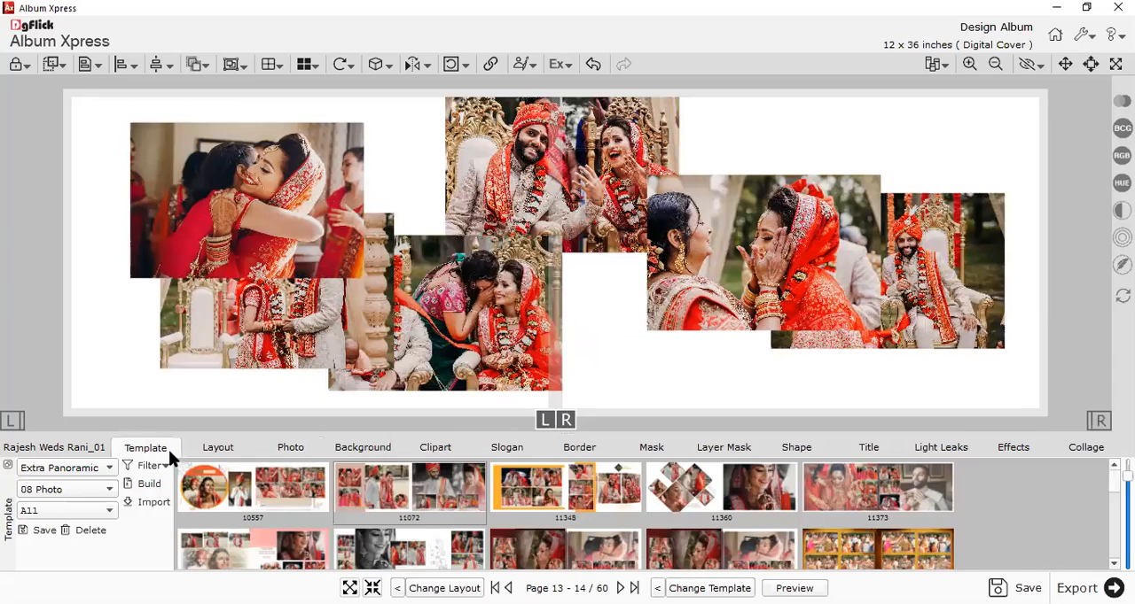
{"action": "left_click", "coordinate": [59, 491]}
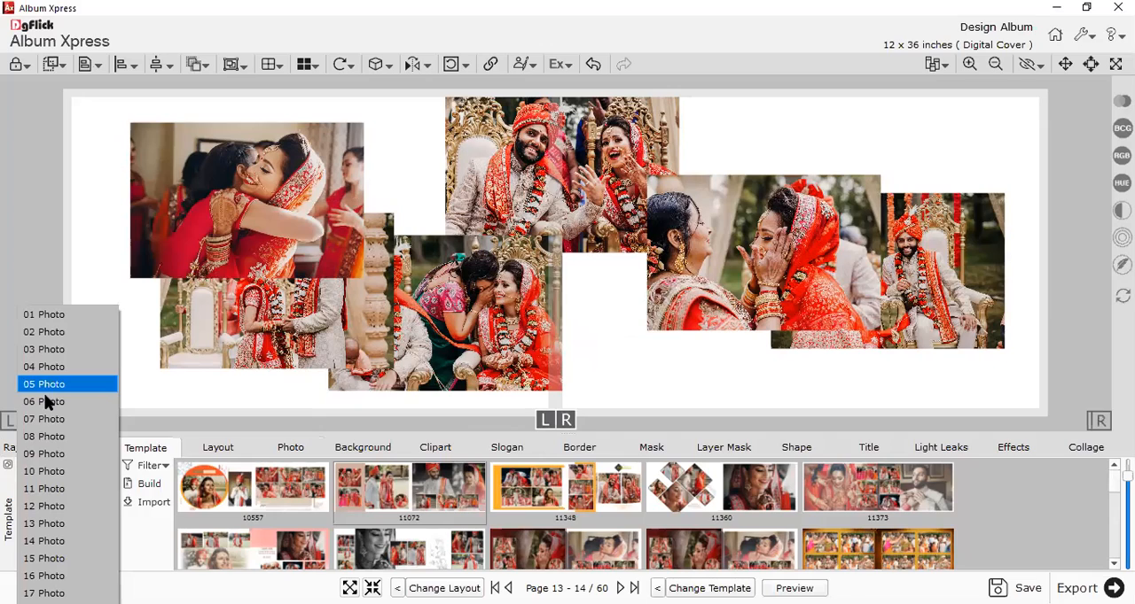
{"action": "left_click", "coordinate": [48, 402]}
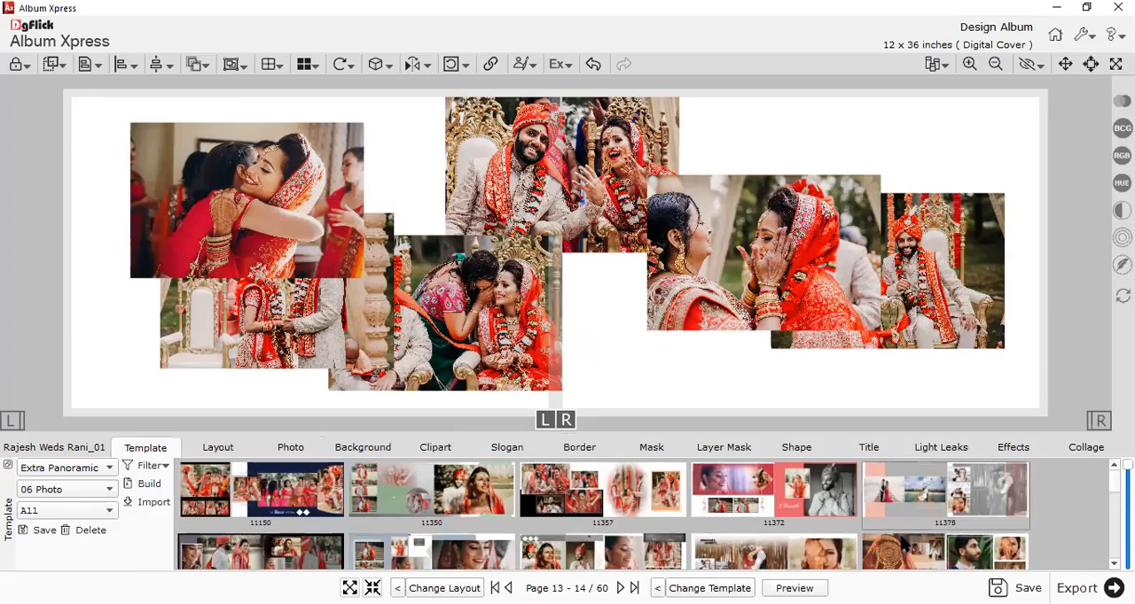
{"action": "scroll", "coordinate": [775, 524], "scroll_direction": "down", "scroll_amount": 5}
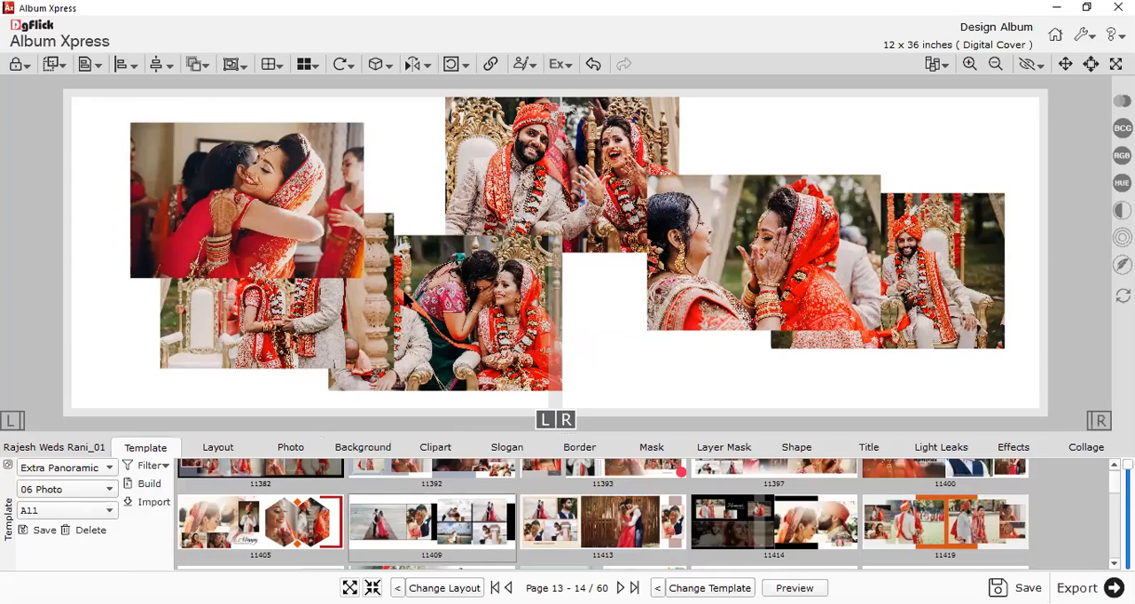
Spread the overlapping photos apart on the Page 13 - 14 spread, keeping the template list on 06 Photo.
{"action": "left_click", "coordinate": [419, 286]}
{"action": "left_click_drag", "start_coordinate": [257, 212], "coordinate": [190, 187]}
{"action": "left_click", "coordinate": [236, 357]}
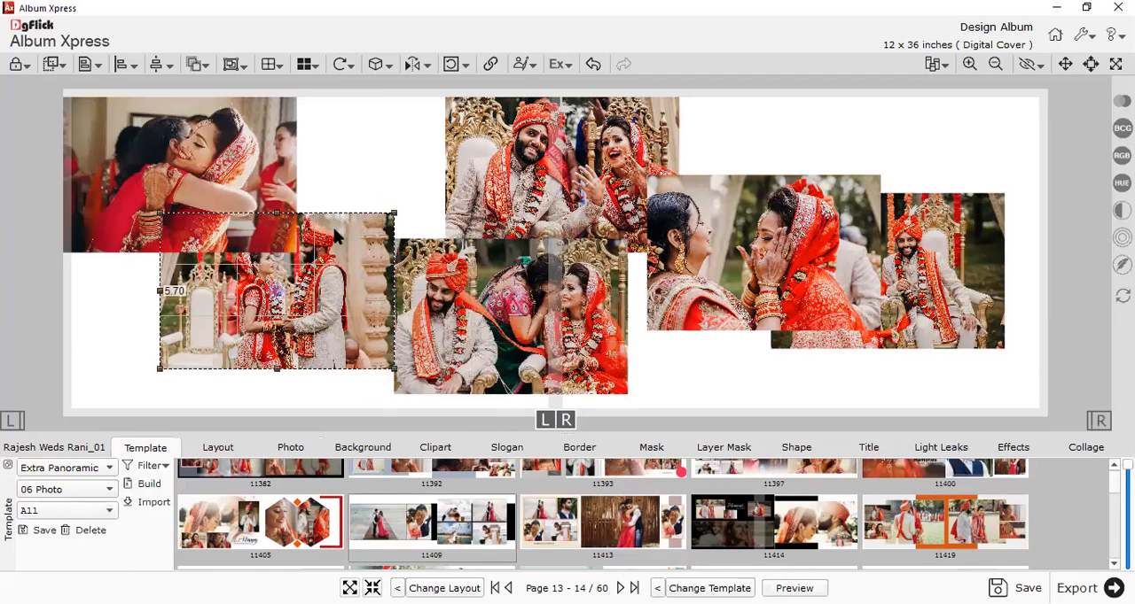
{"action": "left_click_drag", "start_coordinate": [341, 233], "coordinate": [299, 271]}
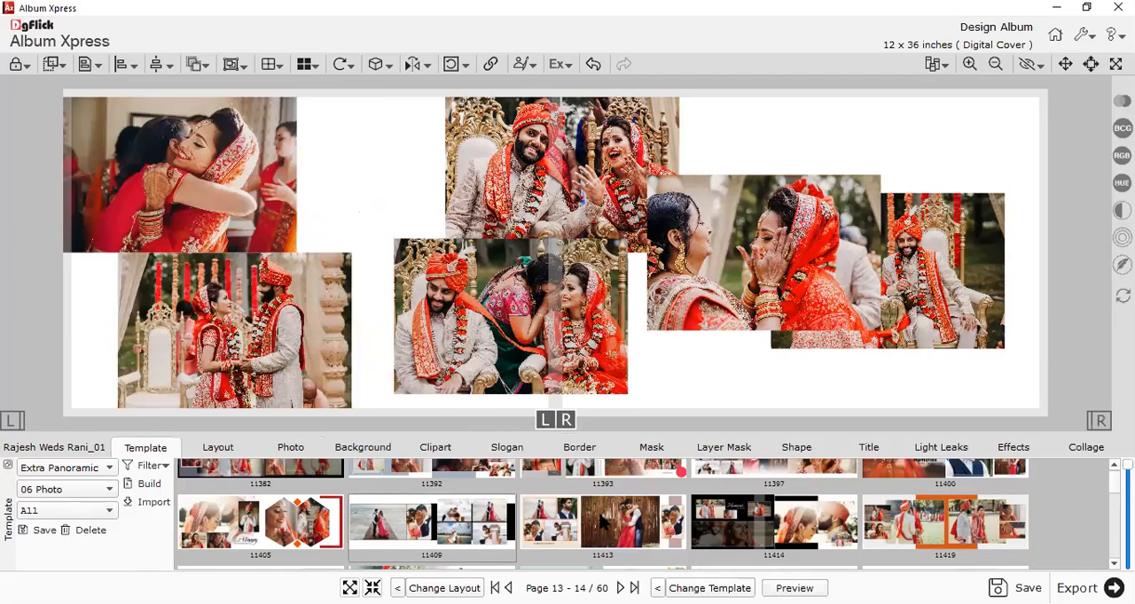
{"action": "scroll", "coordinate": [646, 376], "scroll_direction": "down", "scroll_amount": 1}
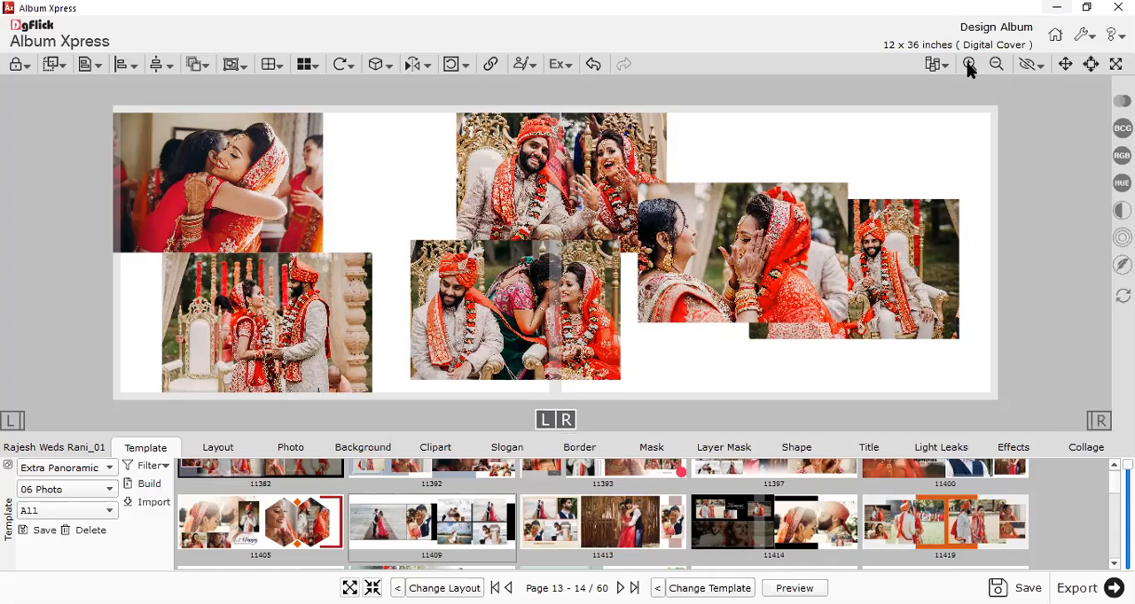
{"action": "left_click", "coordinate": [70, 493]}
{"action": "left_click", "coordinate": [39, 399]}
{"action": "left_click_drag", "start_coordinate": [778, 204], "coordinate": [832, 128]}
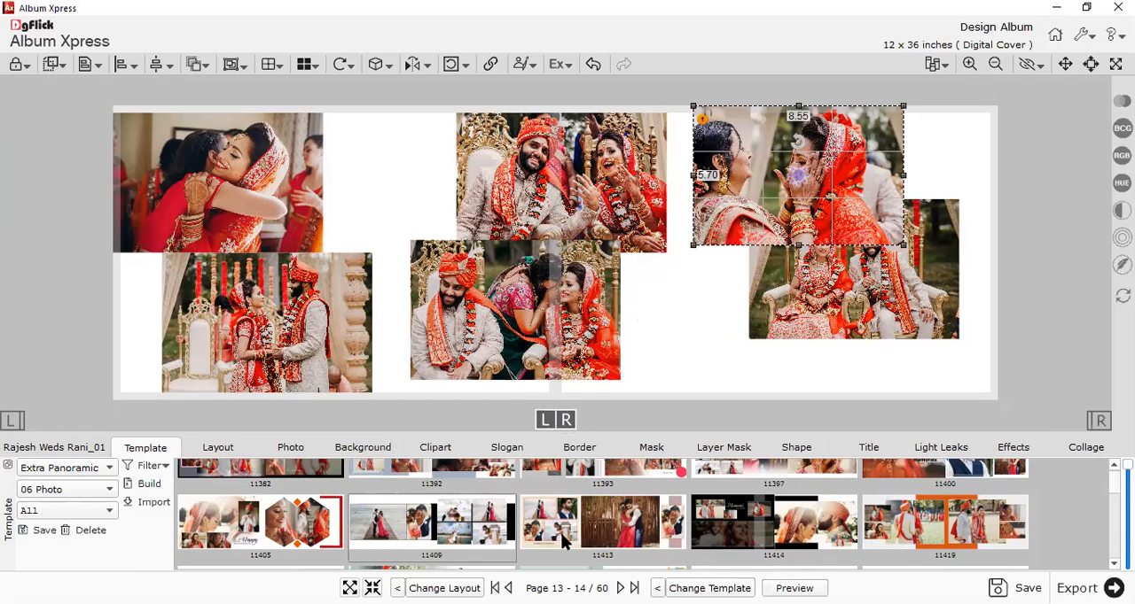
Try the six-photo templates 11357 and 11150 on the Page 13 - 14 spread.
{"action": "scroll", "coordinate": [560, 532], "scroll_direction": "up", "scroll_amount": 5}
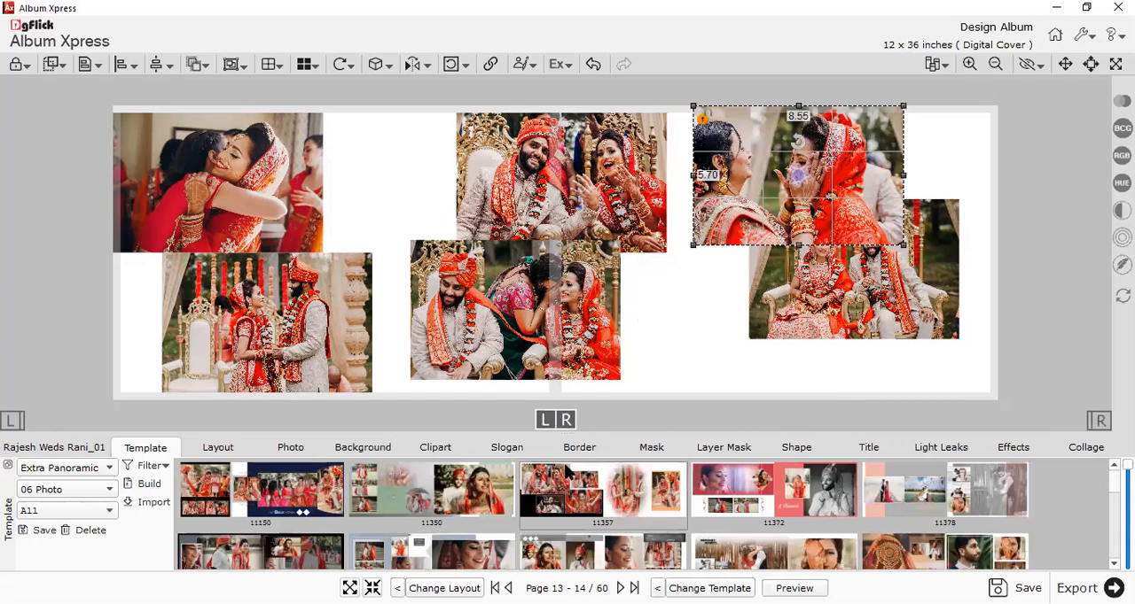
{"action": "left_click", "coordinate": [603, 499]}
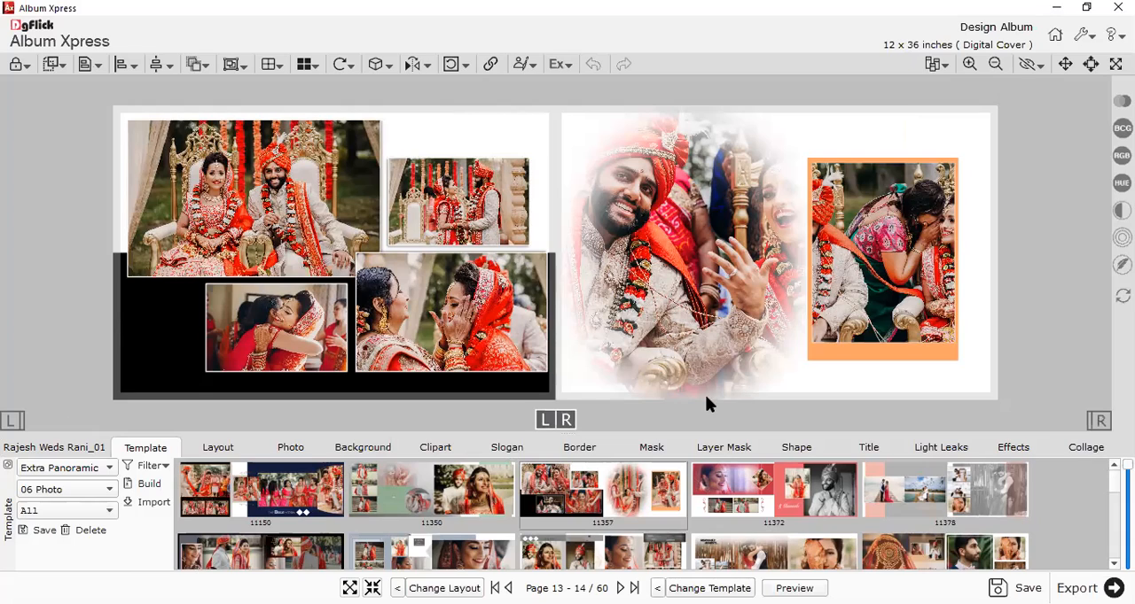
{"action": "double_click", "coordinate": [215, 504]}
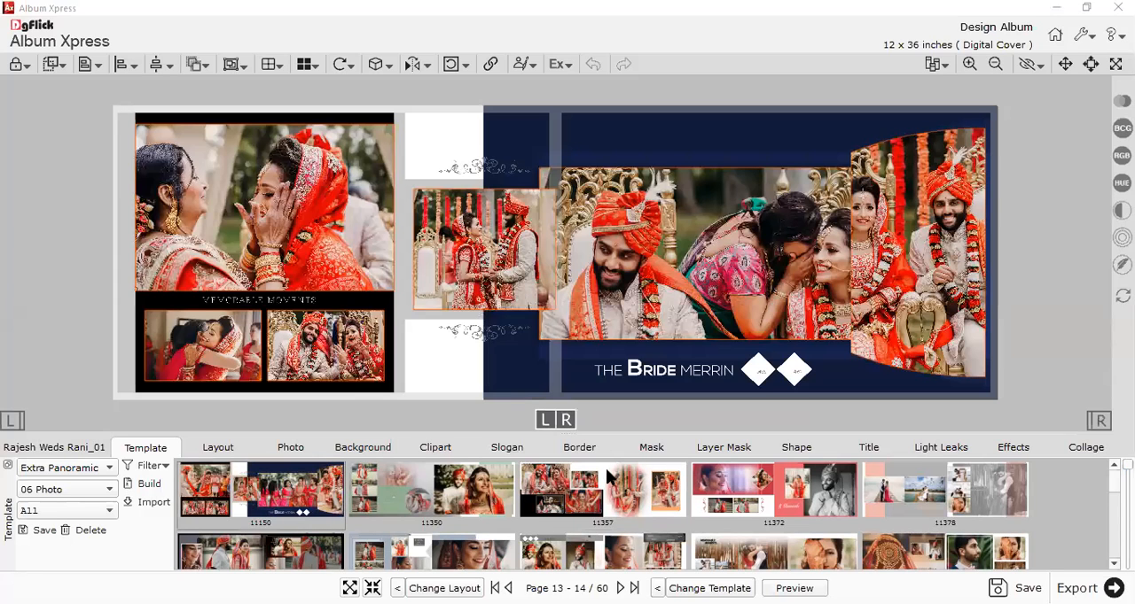
Apply the six-photo template 11397 with the large faded couple photo and the Memorable Moments title to the spread.
{"action": "scroll", "coordinate": [955, 481], "scroll_direction": "down", "scroll_amount": 3}
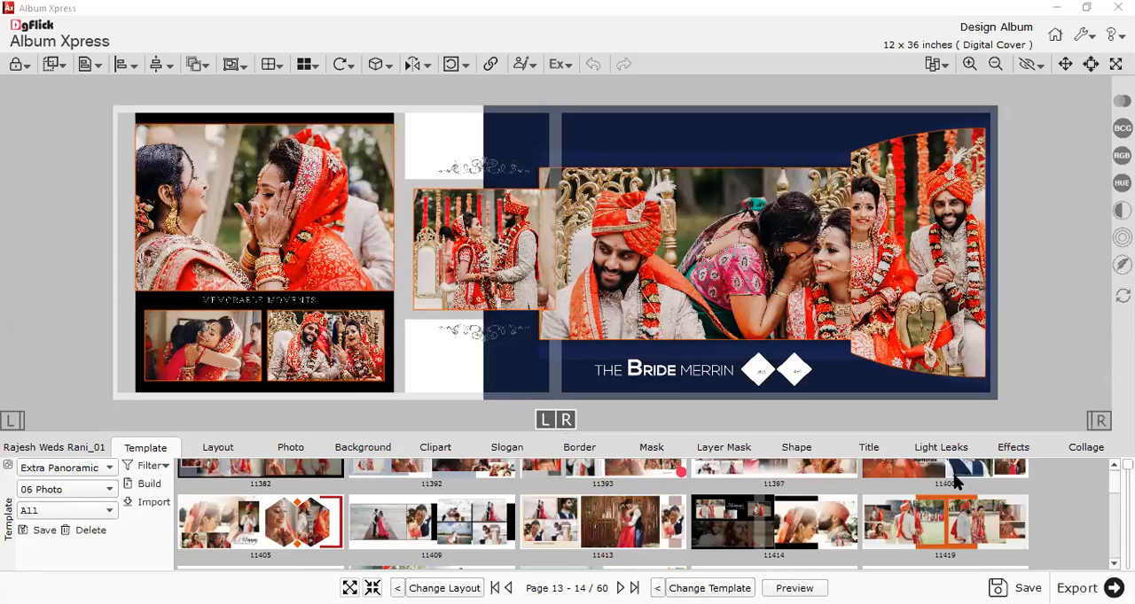
{"action": "scroll", "coordinate": [936, 485], "scroll_direction": "up", "scroll_amount": 1}
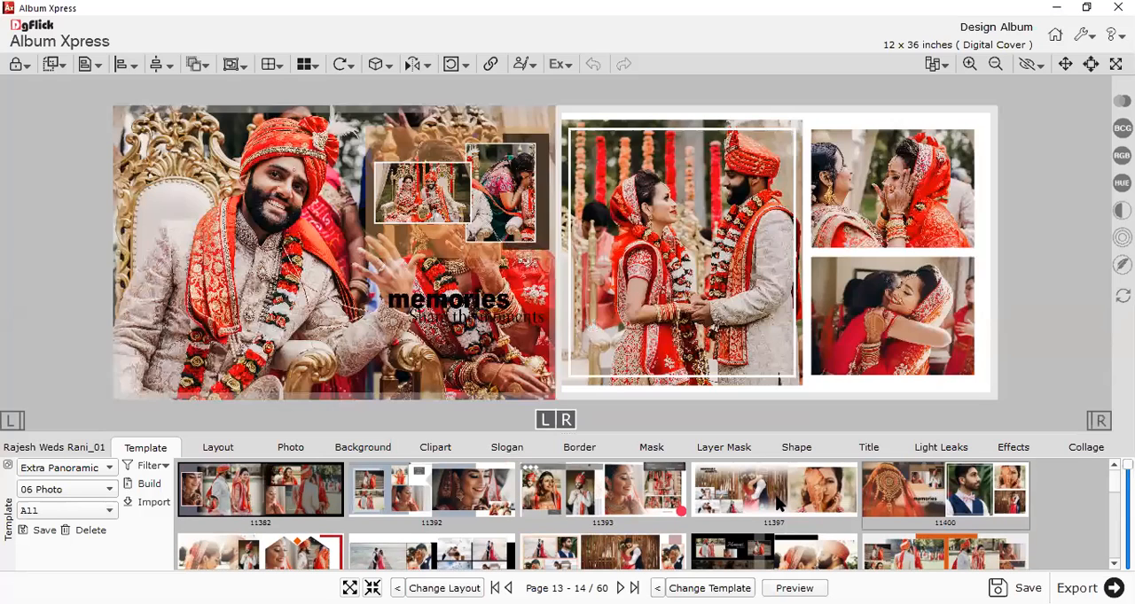
{"action": "left_click", "coordinate": [773, 498]}
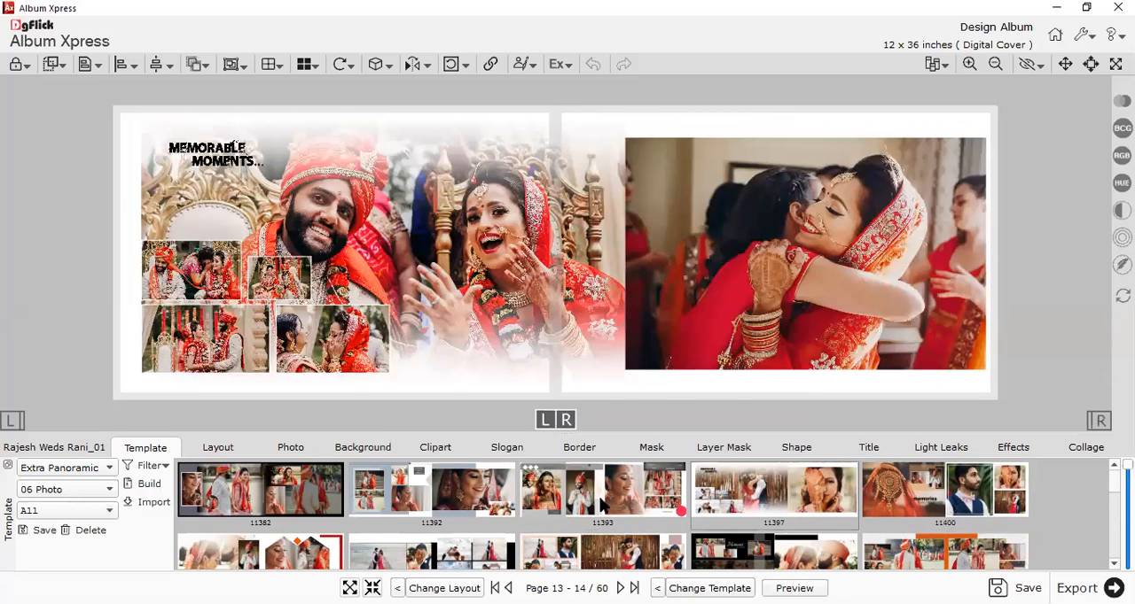
{"action": "scroll", "coordinate": [517, 283], "scroll_direction": "up", "scroll_amount": 1}
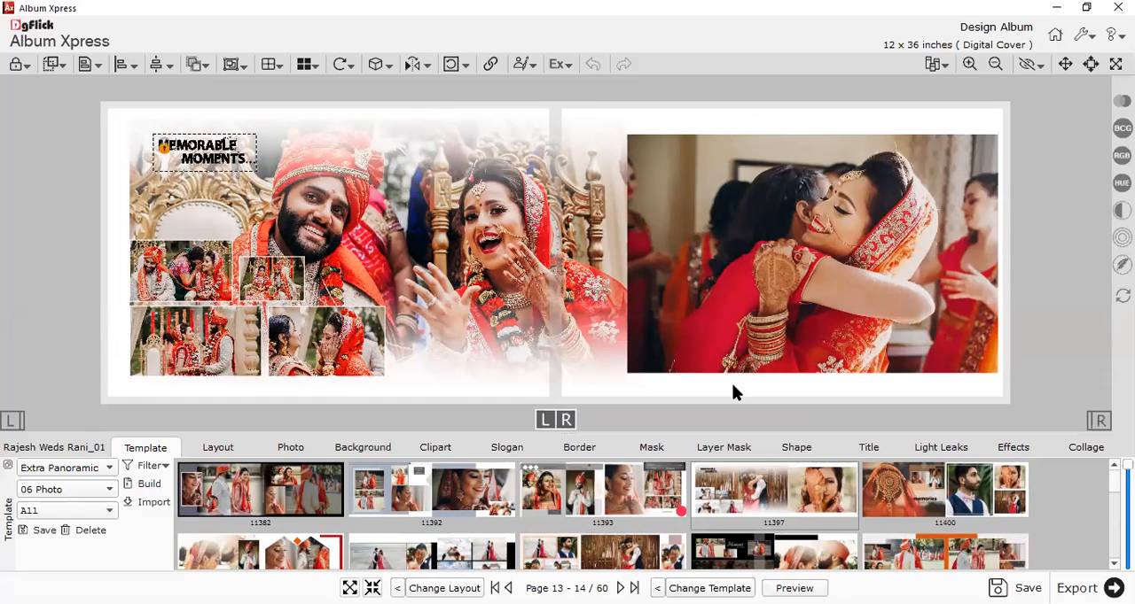
Try a plain beige background and a dark orange background on the right page.
{"action": "left_click", "coordinate": [362, 447]}
{"action": "double_click", "coordinate": [496, 520]}
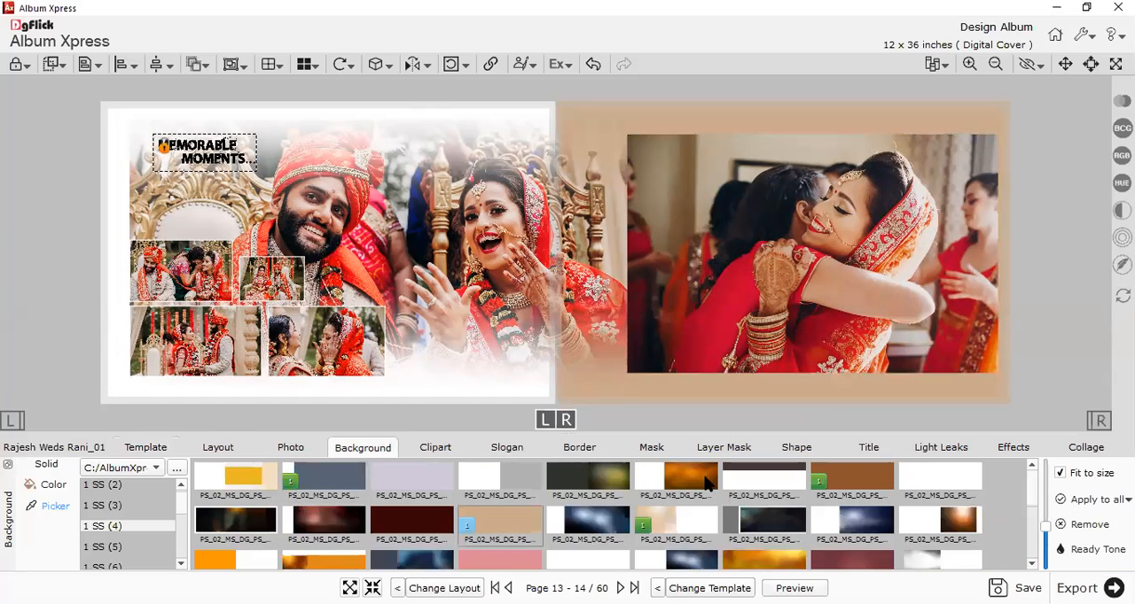
{"action": "double_click", "coordinate": [697, 513]}
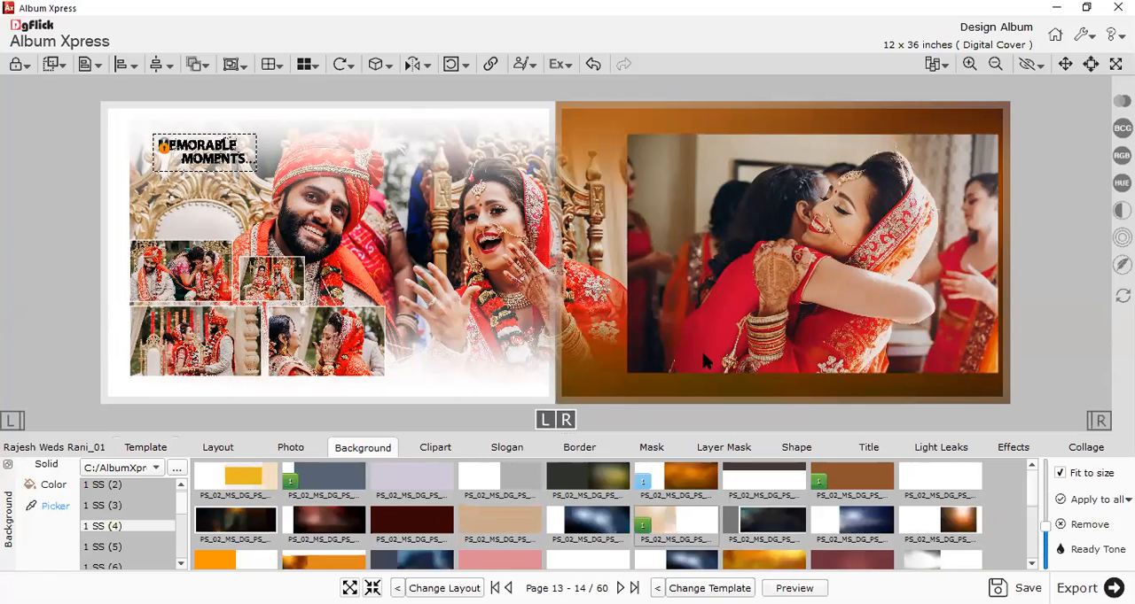
Open the Page 15 - 16 spread and add Photo_1 to Photo_5, Photo_8, Photo_9 and Photo_10_01 to it.
{"action": "left_click", "coordinate": [41, 441]}
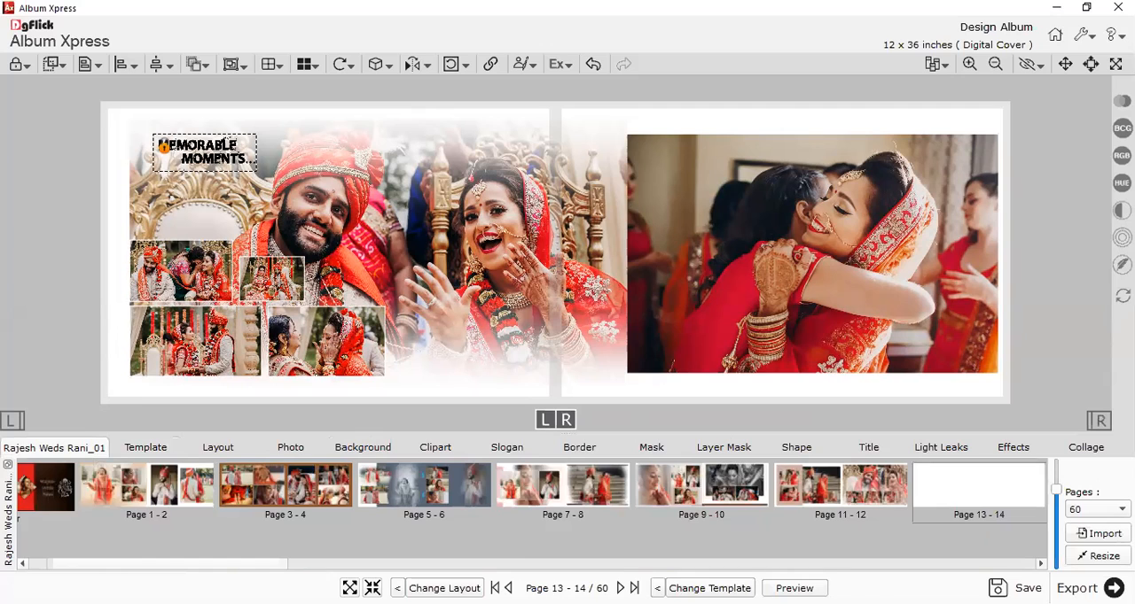
{"action": "scroll", "coordinate": [813, 504], "scroll_direction": "down", "scroll_amount": 3}
{"action": "left_click", "coordinate": [816, 501]}
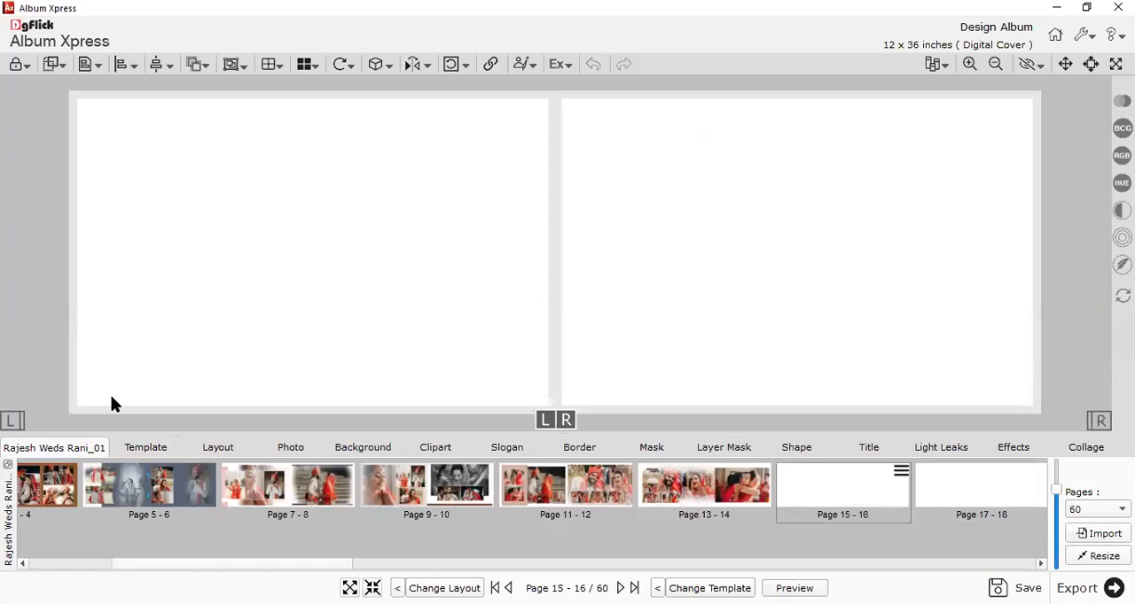
{"action": "left_click", "coordinate": [151, 453]}
{"action": "left_click", "coordinate": [291, 449]}
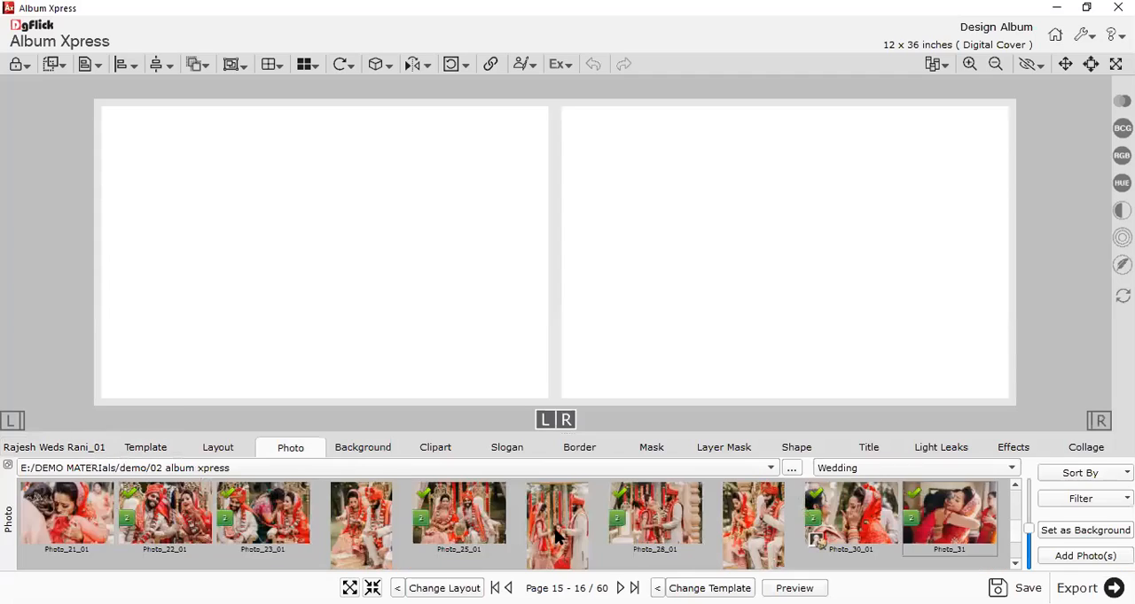
{"action": "scroll", "coordinate": [354, 527], "scroll_direction": "up", "scroll_amount": 2}
{"action": "left_click", "coordinate": [52, 504]}
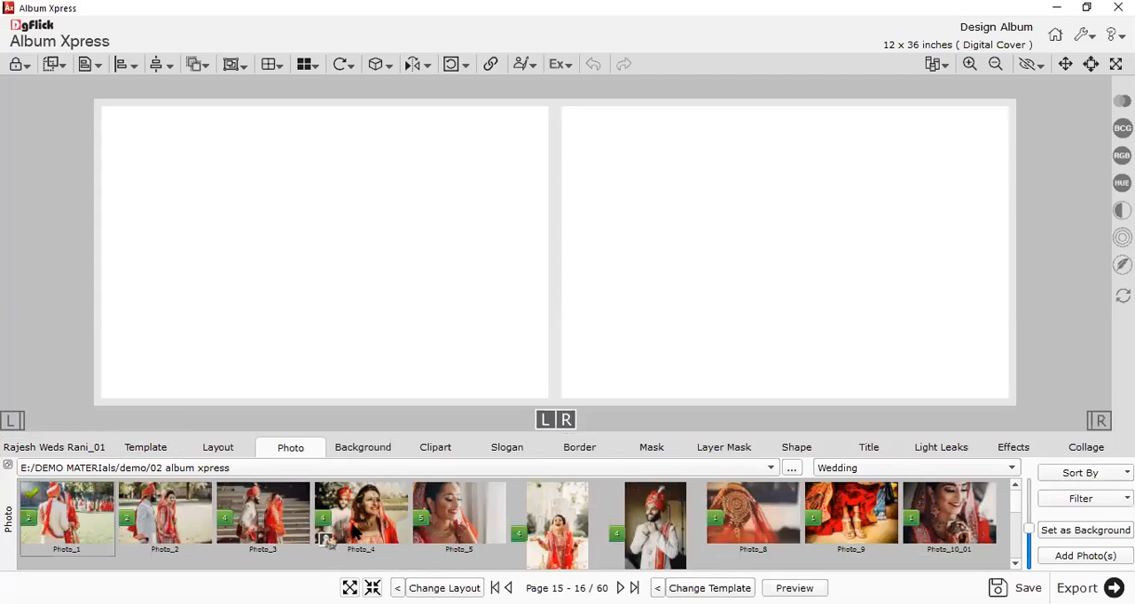
{"action": "left_click", "coordinate": [462, 532], "text": "shift"}
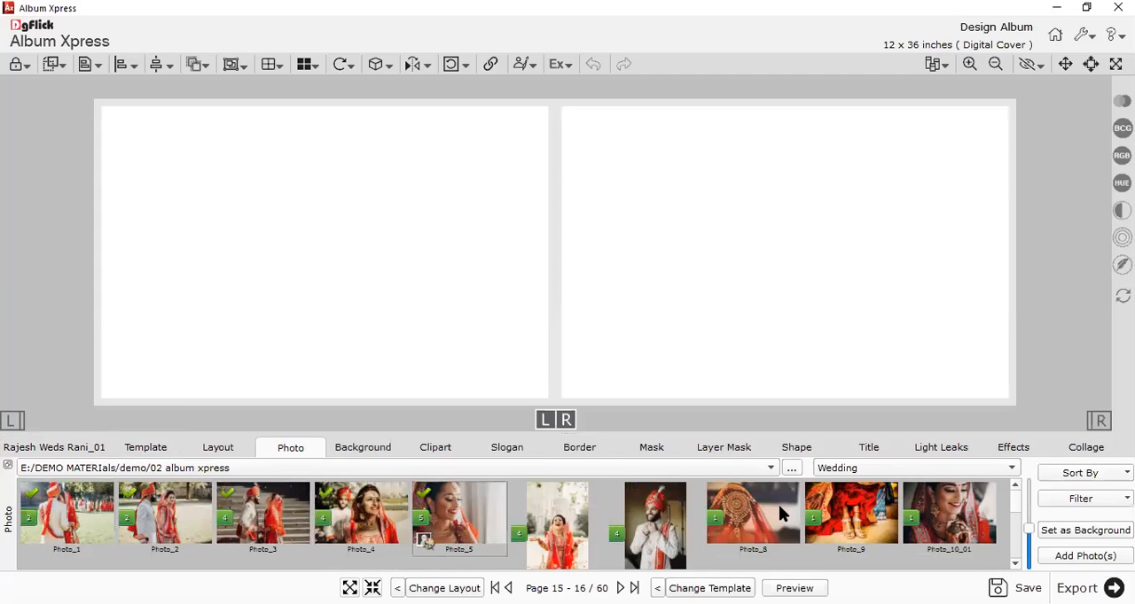
{"action": "left_click", "coordinate": [1041, 552]}
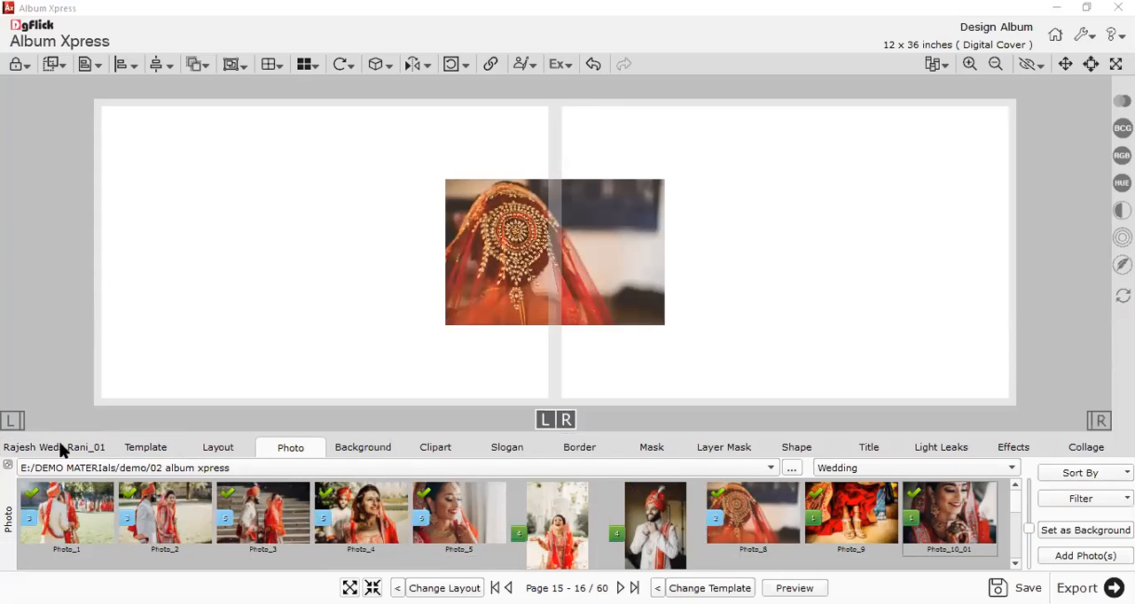
Try the eight-photo templates 11360, 11348 and 11406 on the Page 15 - 16 spread.
{"action": "left_click", "coordinate": [145, 446]}
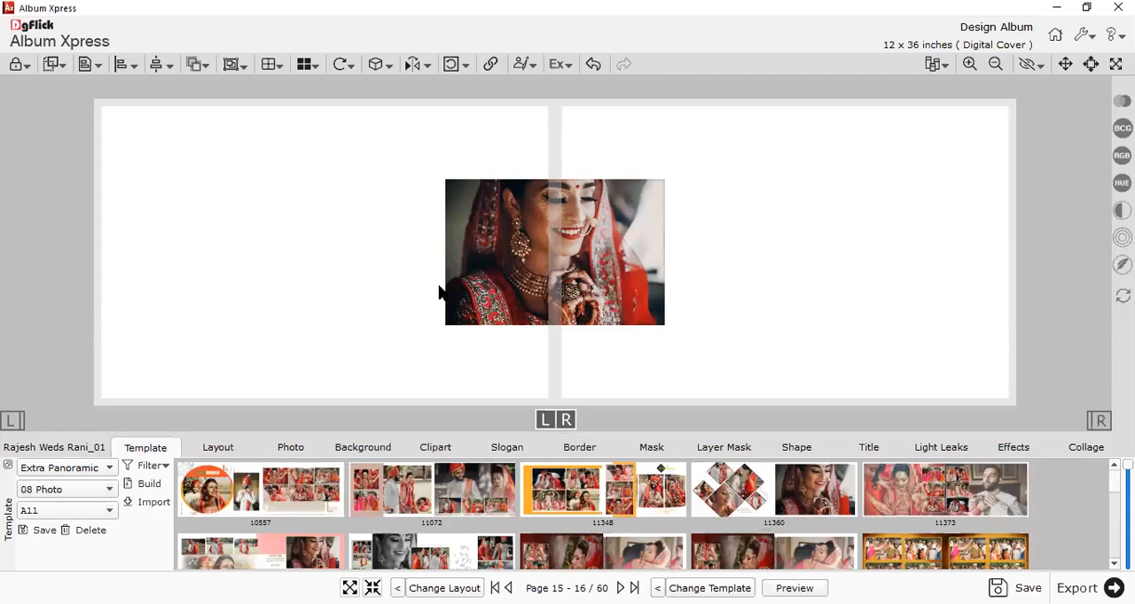
{"action": "double_click", "coordinate": [771, 501]}
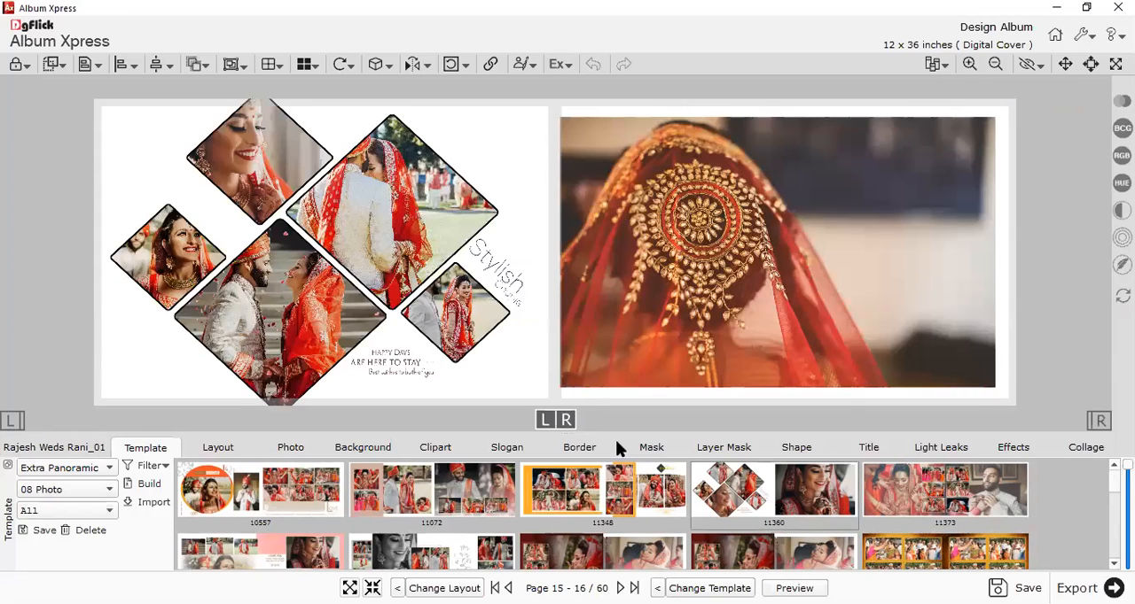
{"action": "left_click", "coordinate": [563, 511]}
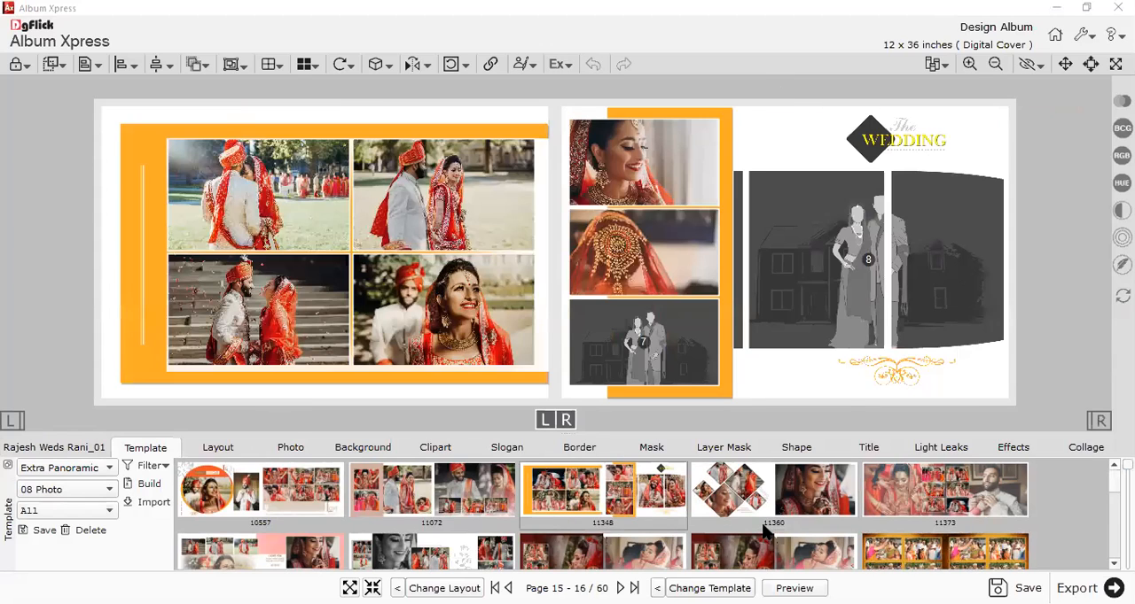
{"action": "double_click", "coordinate": [764, 526]}
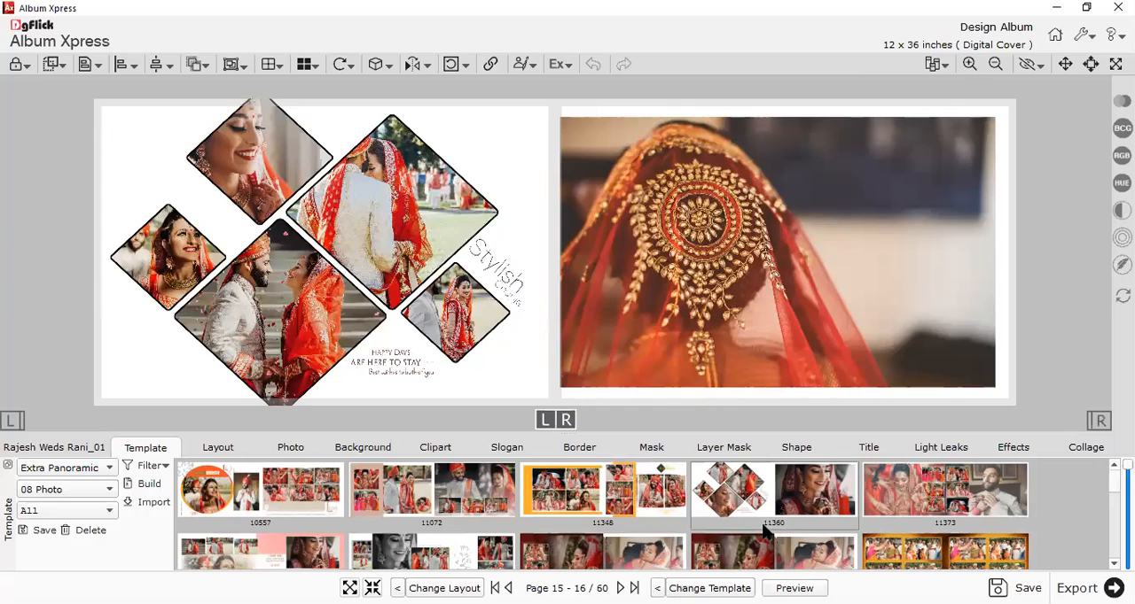
{"action": "double_click", "coordinate": [655, 502]}
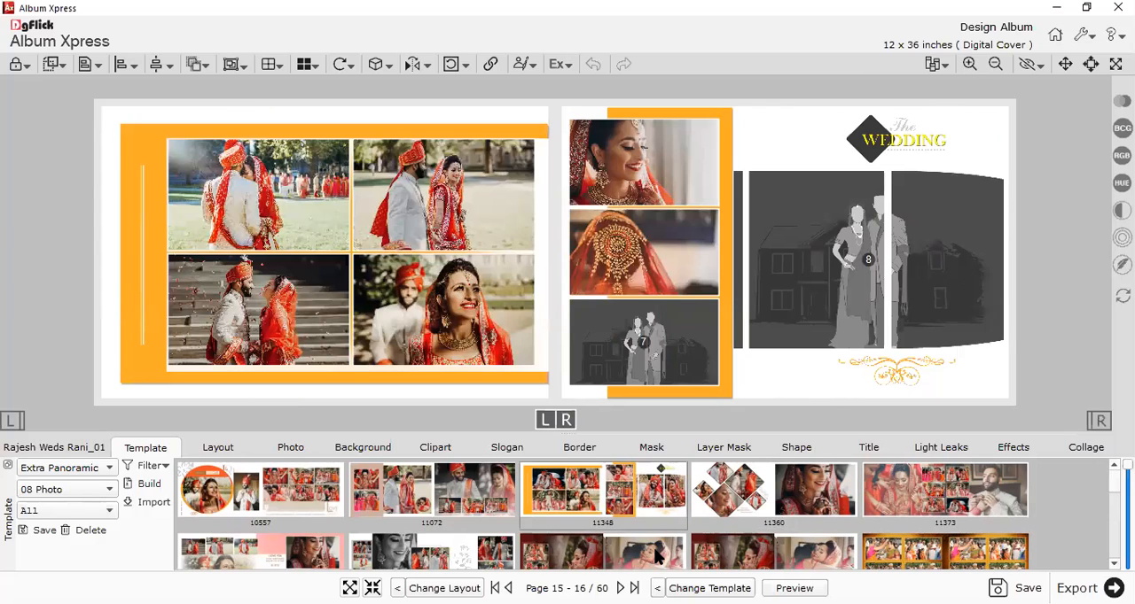
{"action": "double_click", "coordinate": [653, 550]}
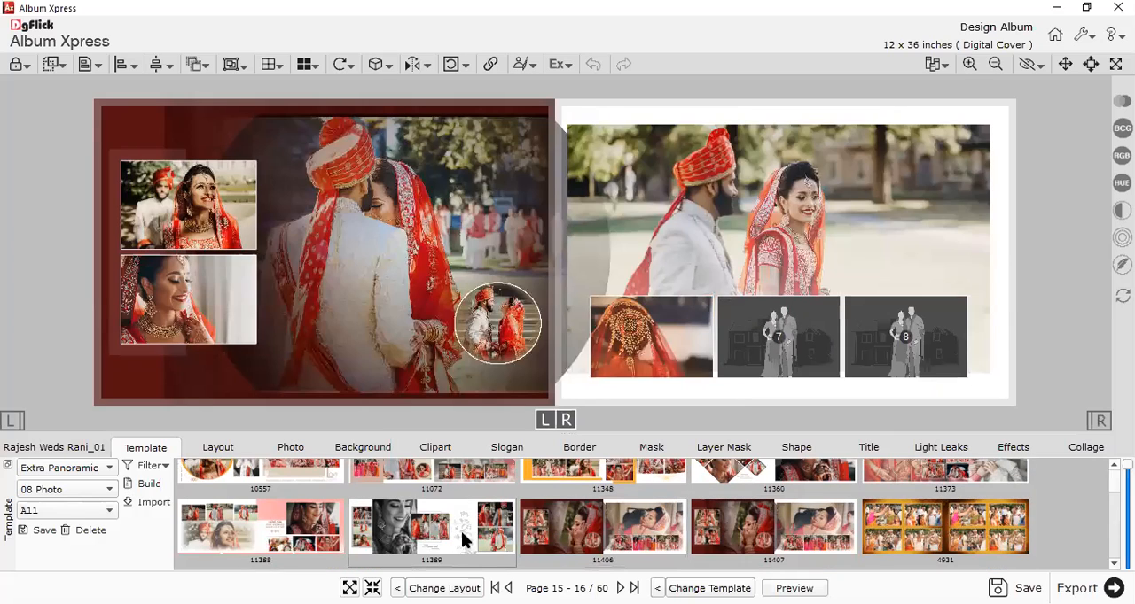
Apply the eight-photo template 11389 to the Page 15 - 16 spread and open the Page 17 - 18 spread.
{"action": "double_click", "coordinate": [461, 531]}
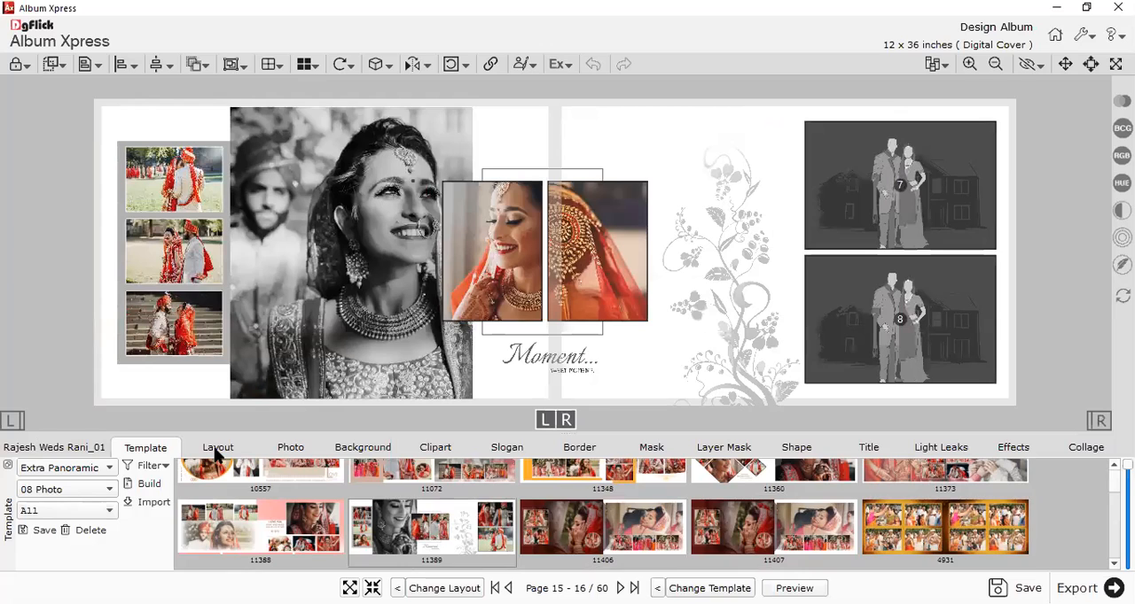
{"action": "double_click", "coordinate": [950, 492]}
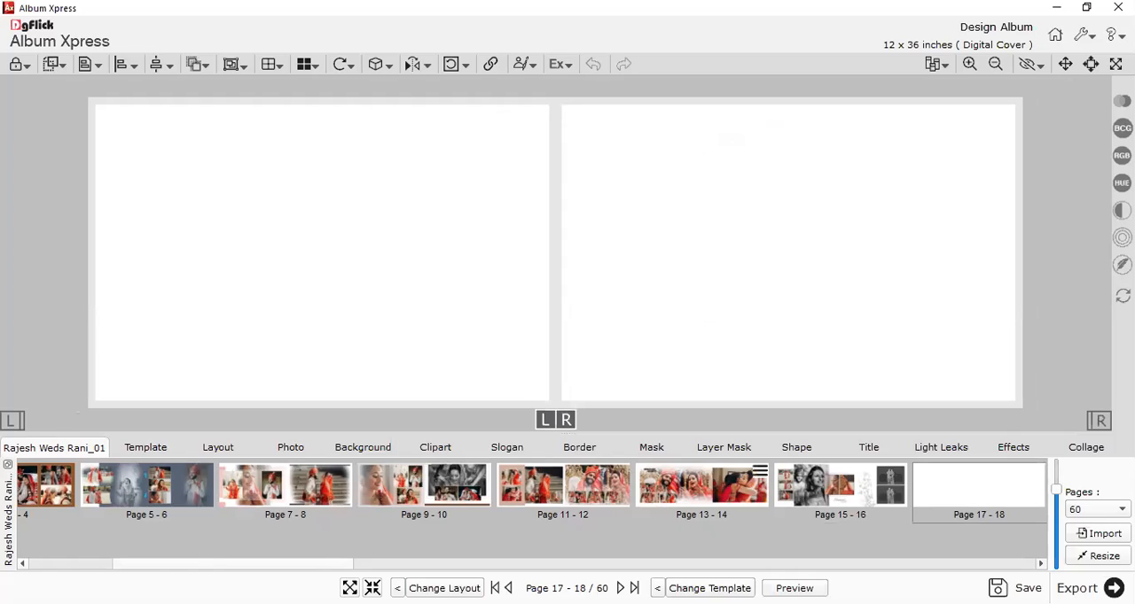
Preview the album spread by spread from the front cover to Page 17 - 18, and close the preview.
{"action": "left_click", "coordinate": [795, 589]}
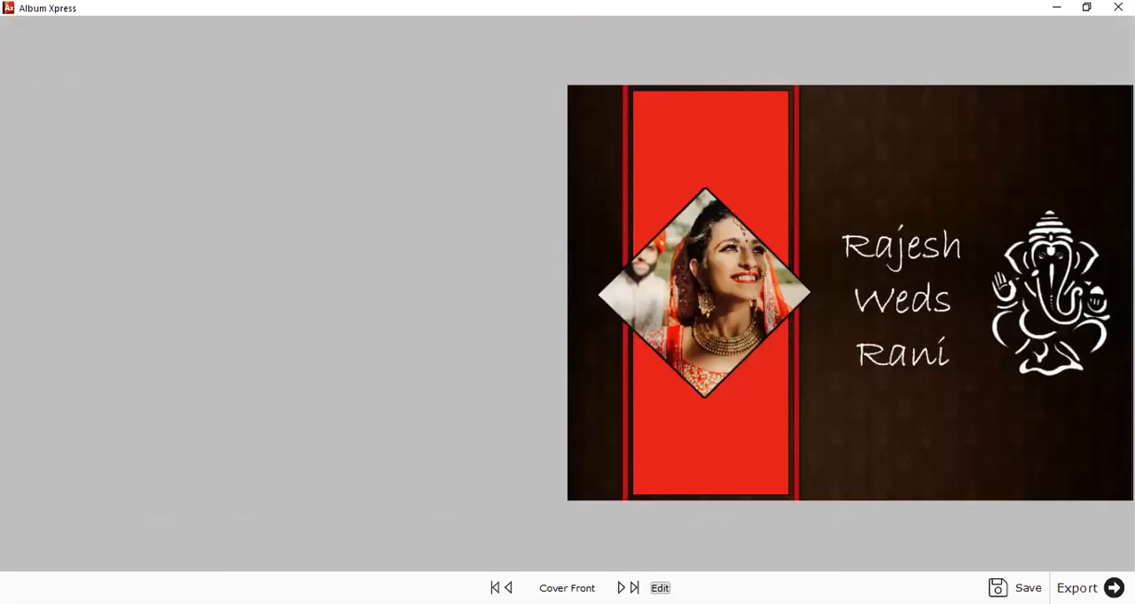
{"action": "key", "text": "Right"}
{"action": "key", "text": "Right"}
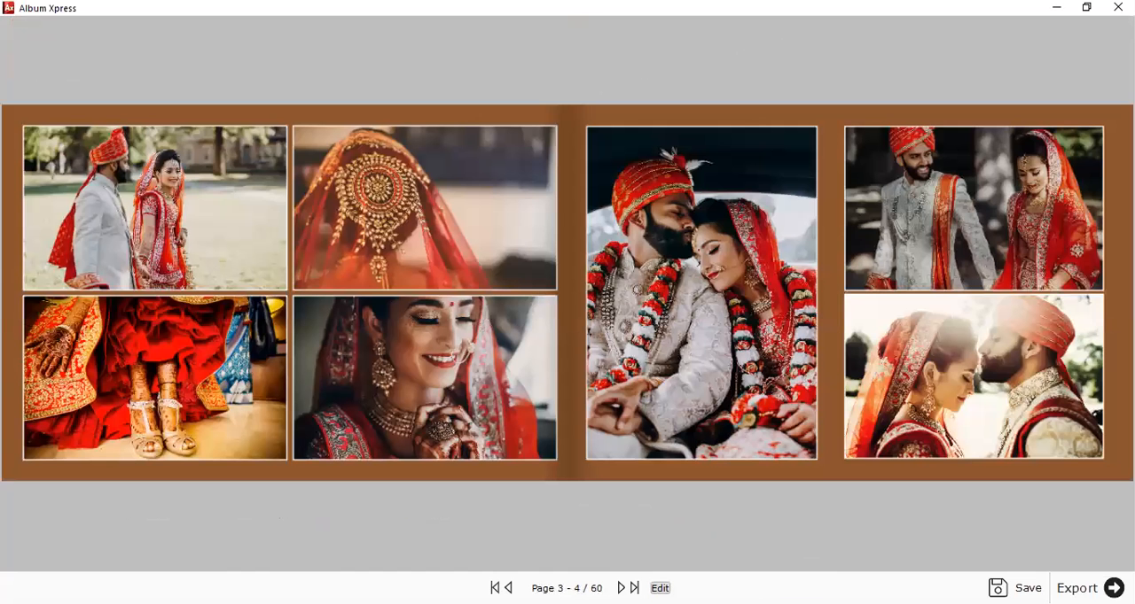
{"action": "key", "text": "Right"}
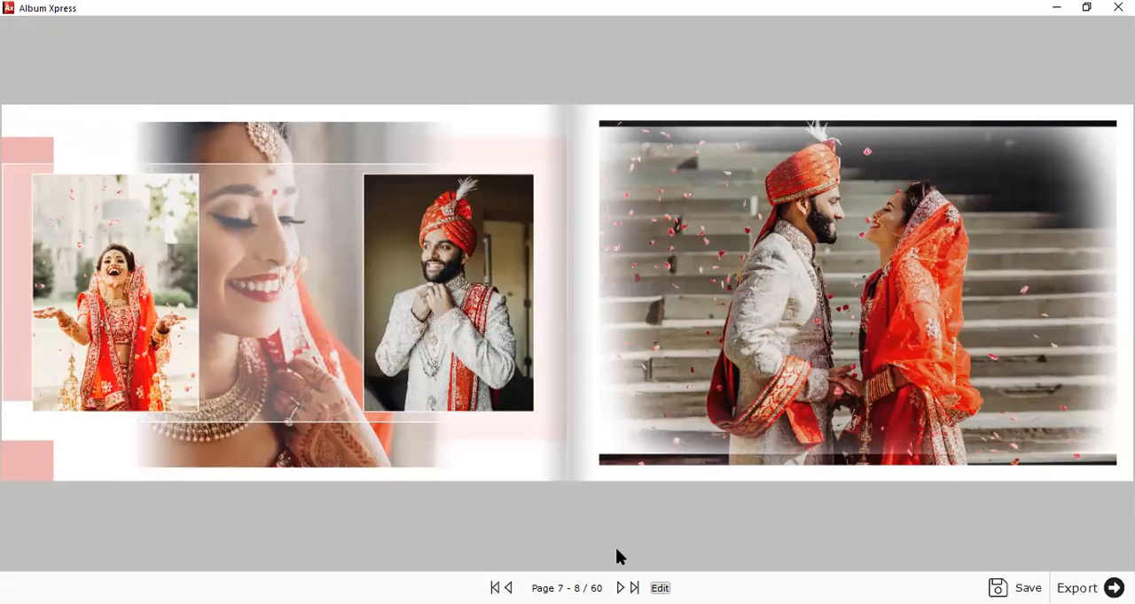
{"action": "left_click", "coordinate": [620, 588]}
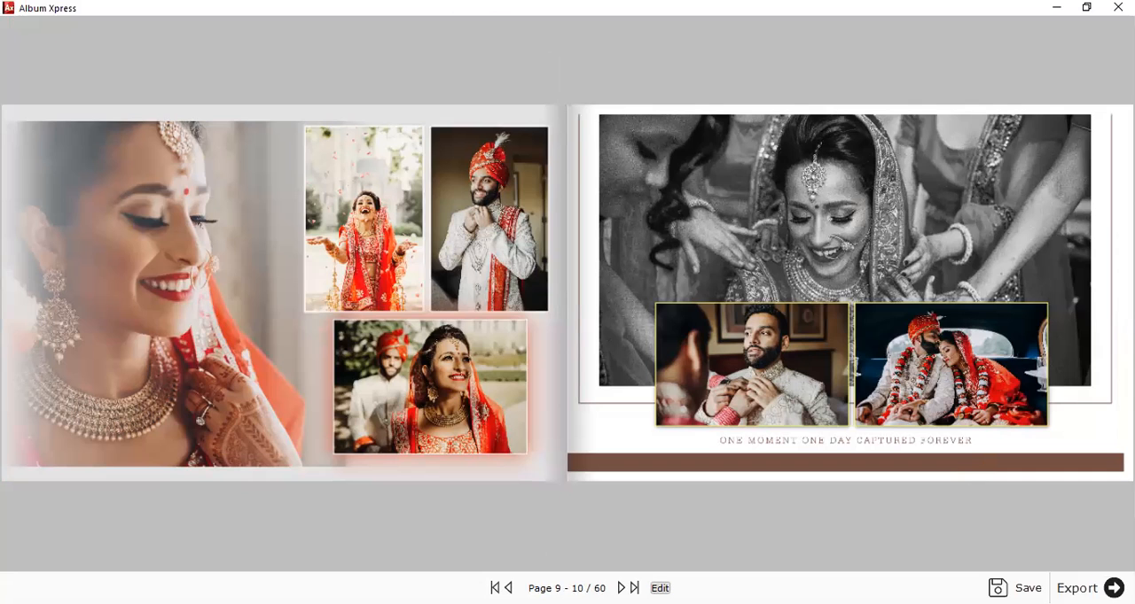
{"action": "left_click", "coordinate": [620, 587]}
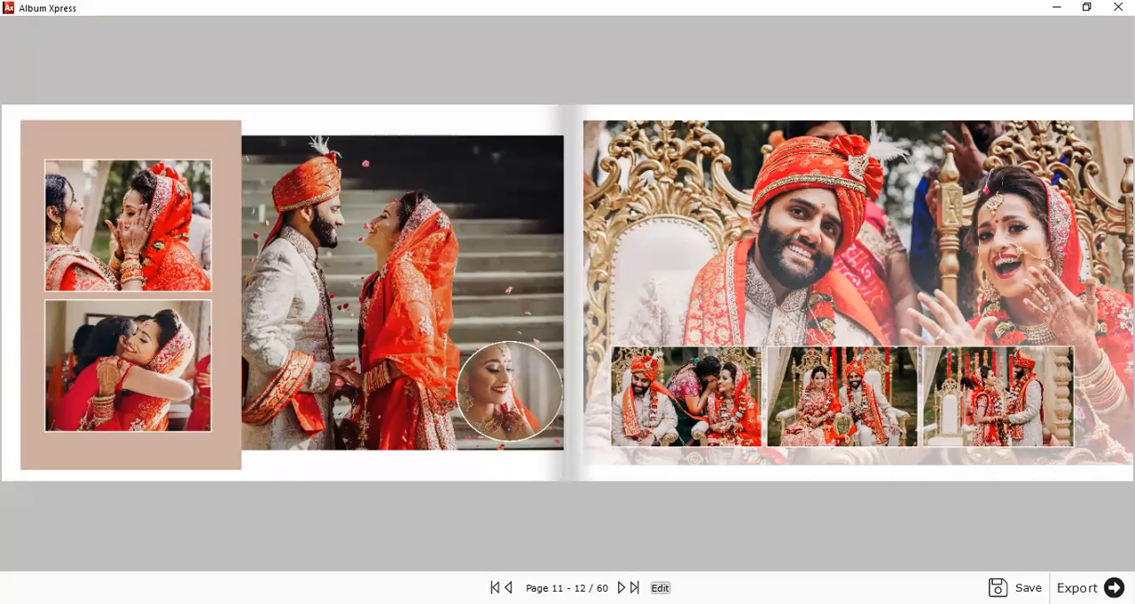
{"action": "key", "text": "Right"}
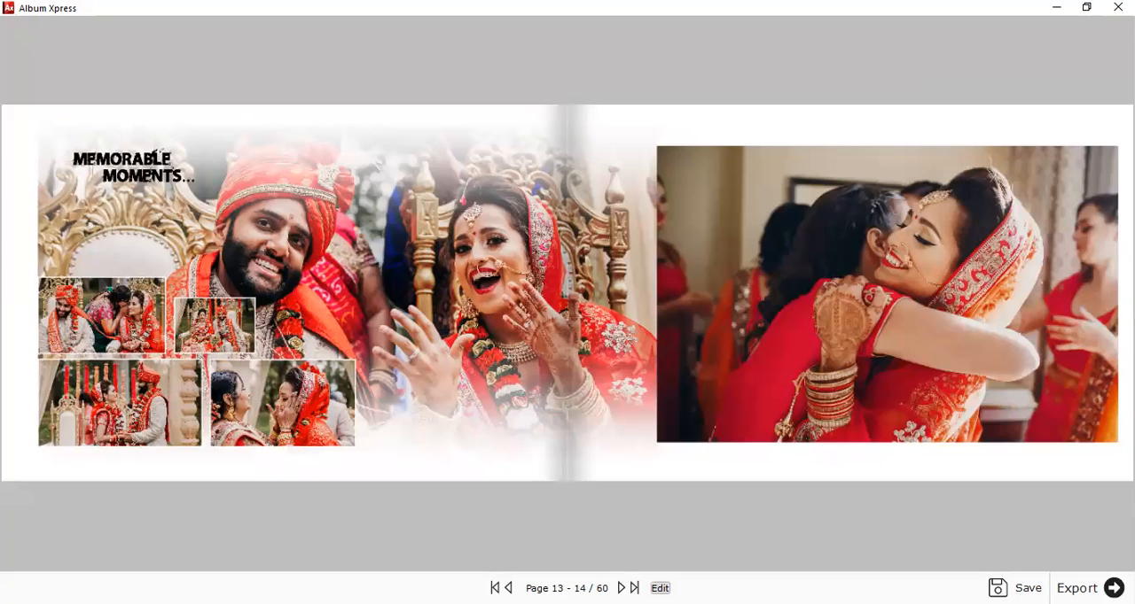
{"action": "key", "text": "Right"}
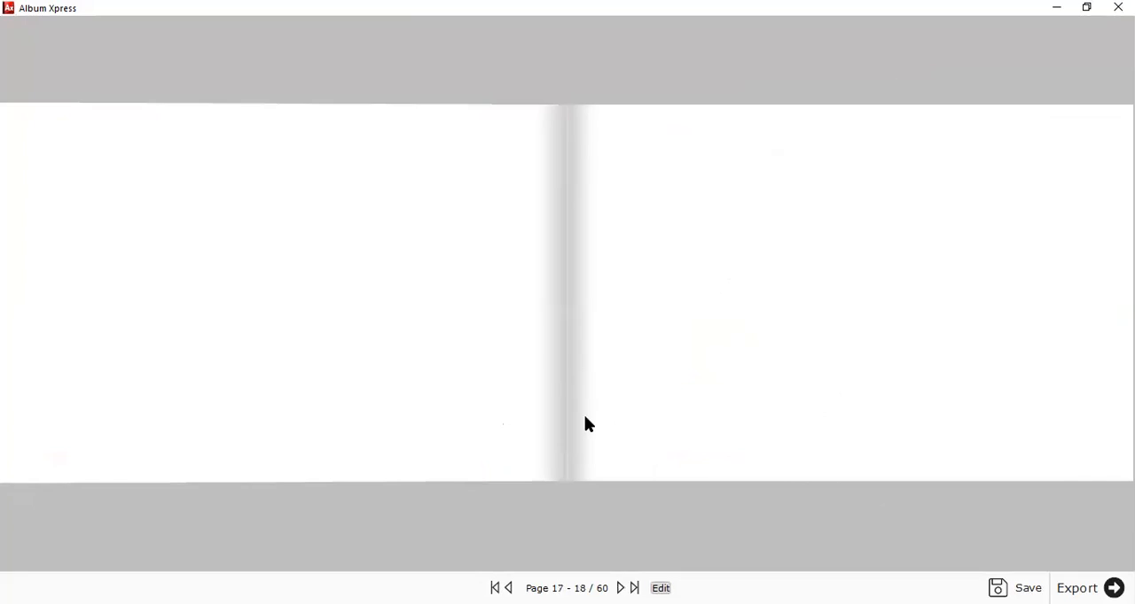
{"action": "key", "text": "Escape"}
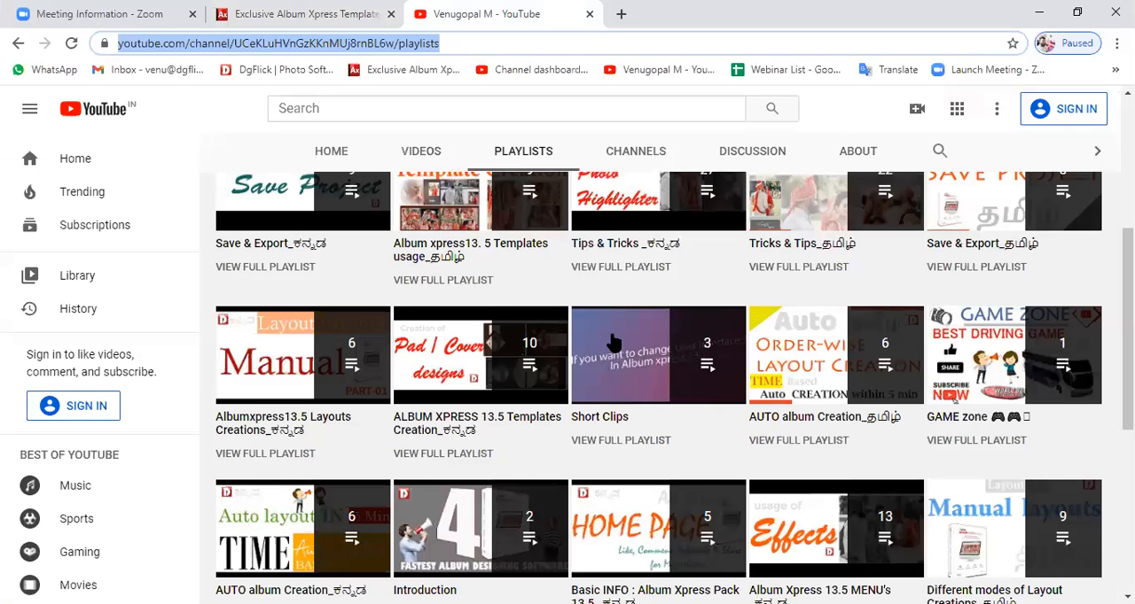
In the YouTube channel's playlists, open ALBUM XPRESS 13.5 Templates Creation_ಕನ್ನಡ and look through its list of videos.
{"action": "scroll", "coordinate": [400, 300], "scroll_direction": "up", "scroll_amount": 2}
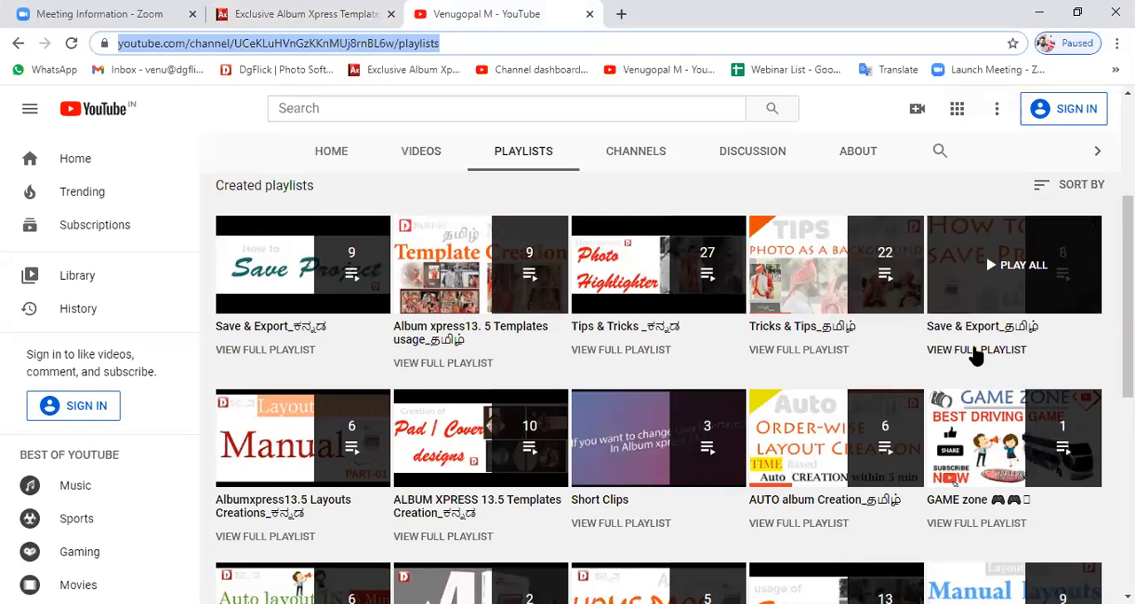
{"action": "scroll", "coordinate": [862, 421], "scroll_direction": "down", "scroll_amount": 1}
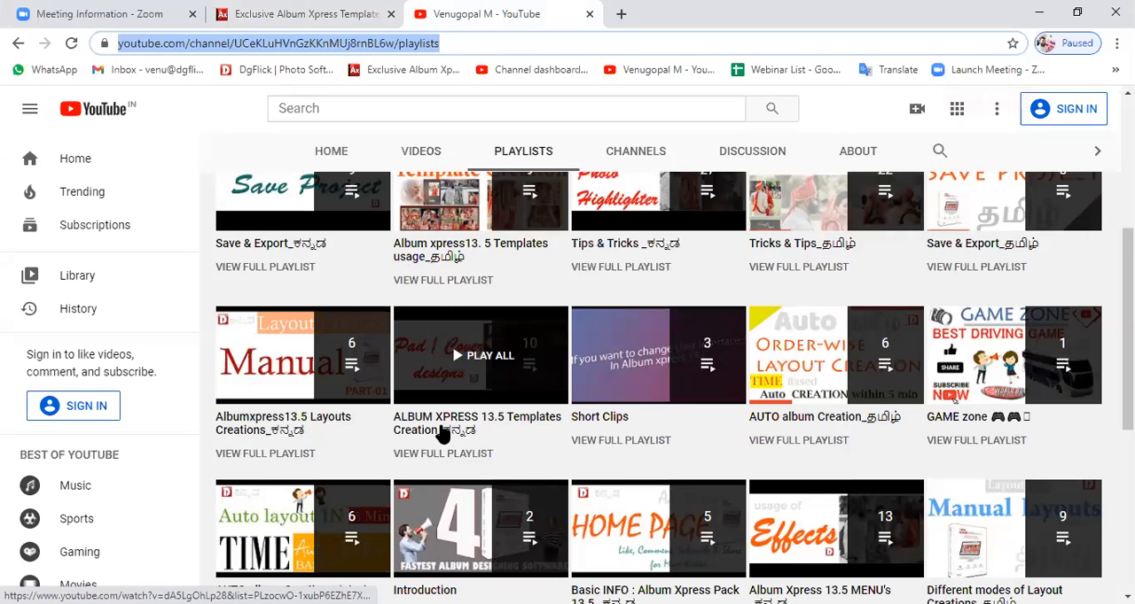
{"action": "left_click", "coordinate": [441, 433]}
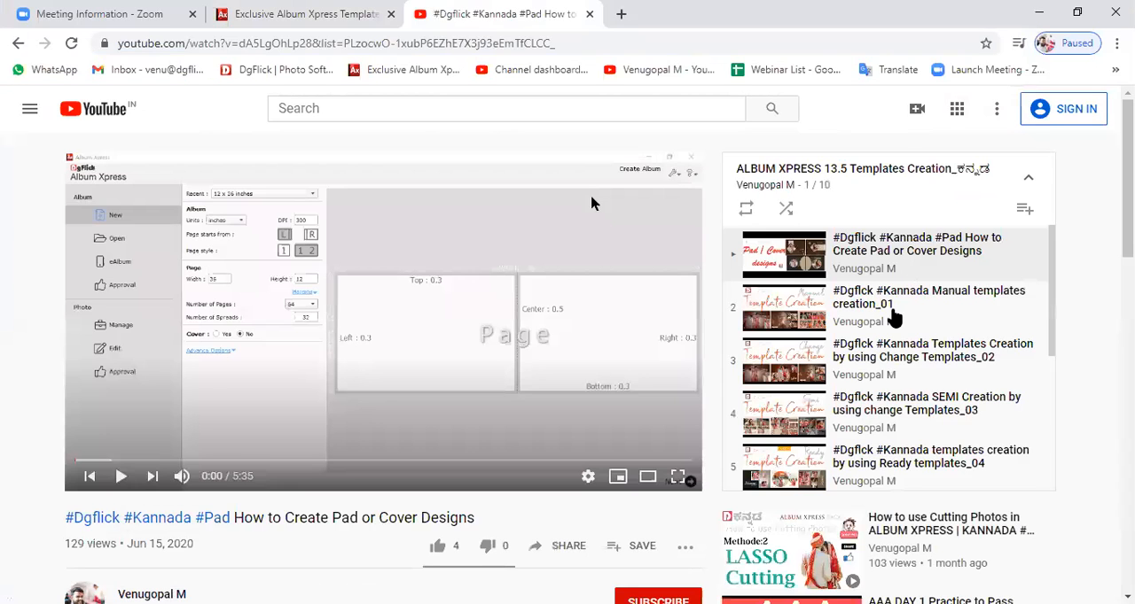
{"action": "scroll", "coordinate": [893, 319], "scroll_direction": "down", "scroll_amount": 1}
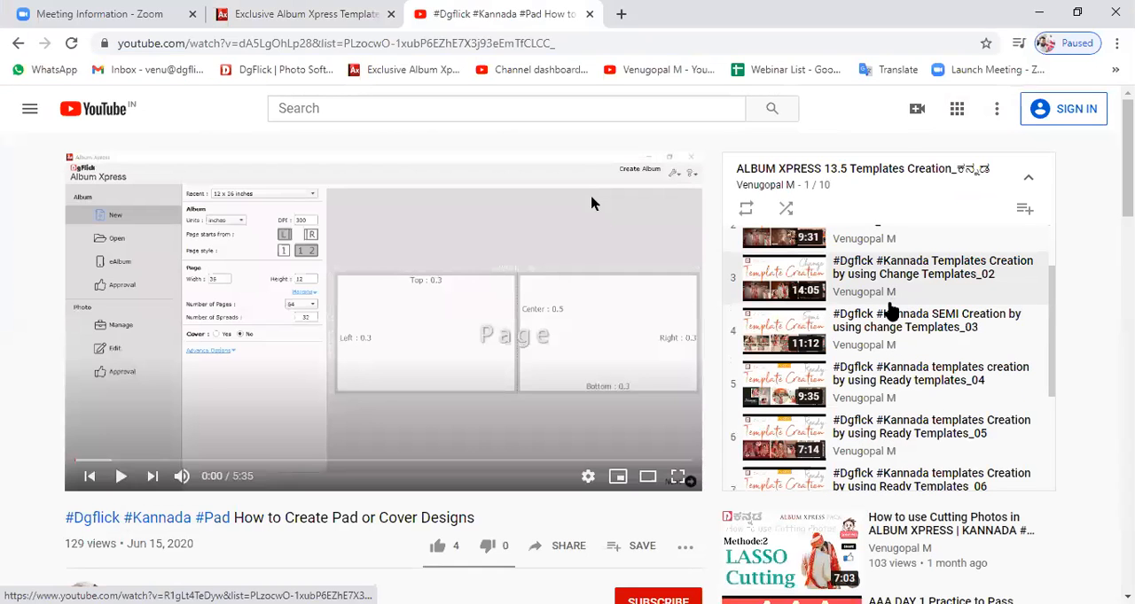
{"action": "scroll", "coordinate": [891, 312], "scroll_direction": "up", "scroll_amount": 1}
{"action": "scroll", "coordinate": [912, 376], "scroll_direction": "down", "scroll_amount": 3}
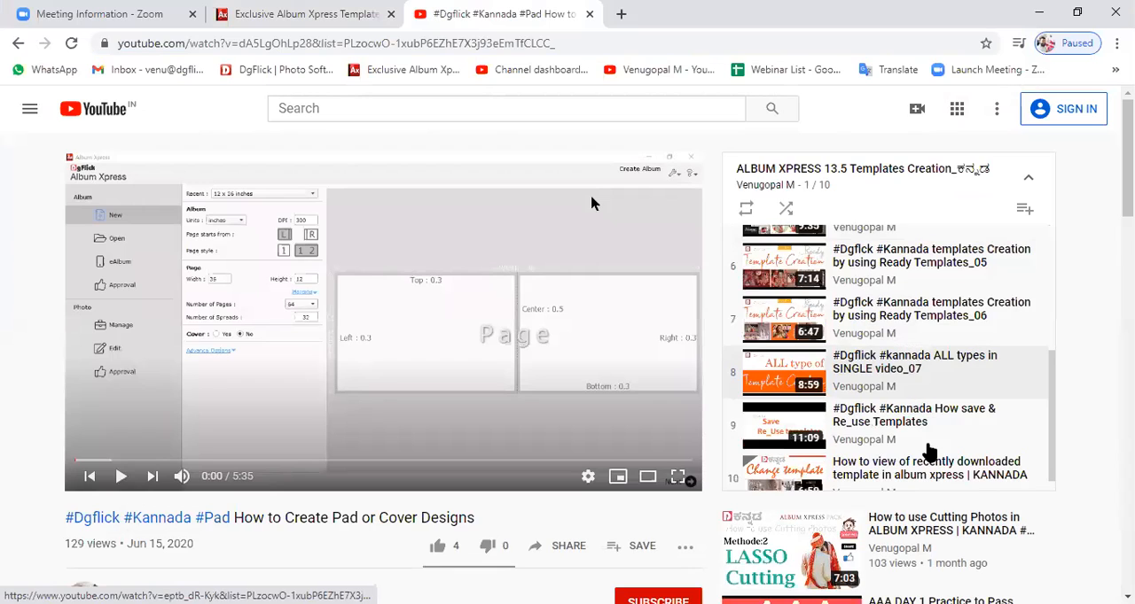
{"action": "scroll", "coordinate": [912, 372], "scroll_direction": "down", "scroll_amount": 1}
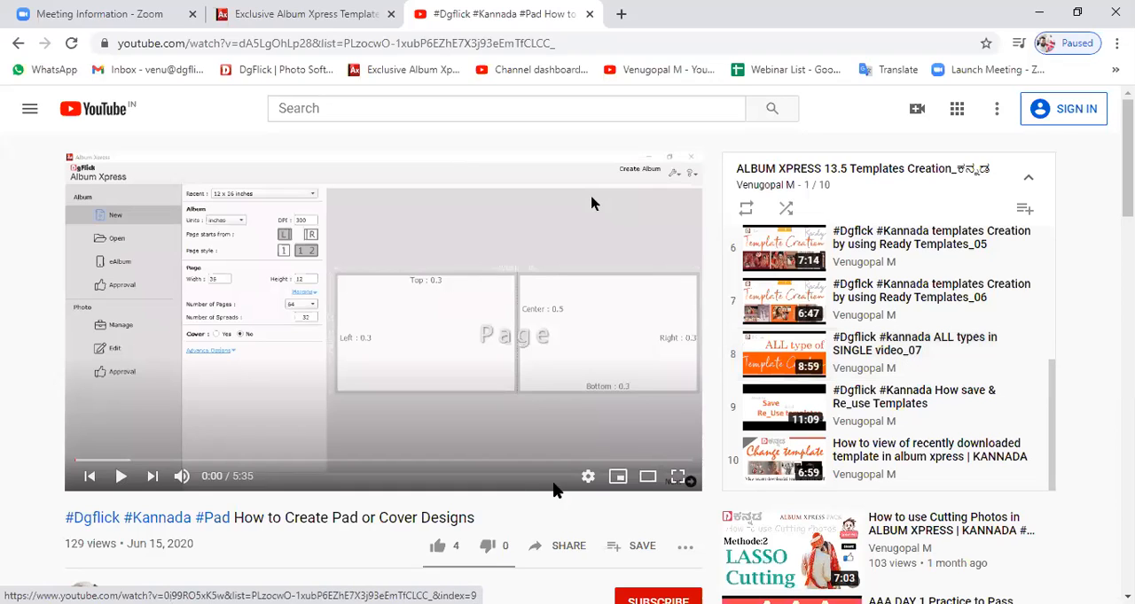
Set the playback speed of the Pad or Cover Designs video to 2.
{"action": "left_click", "coordinate": [588, 477]}
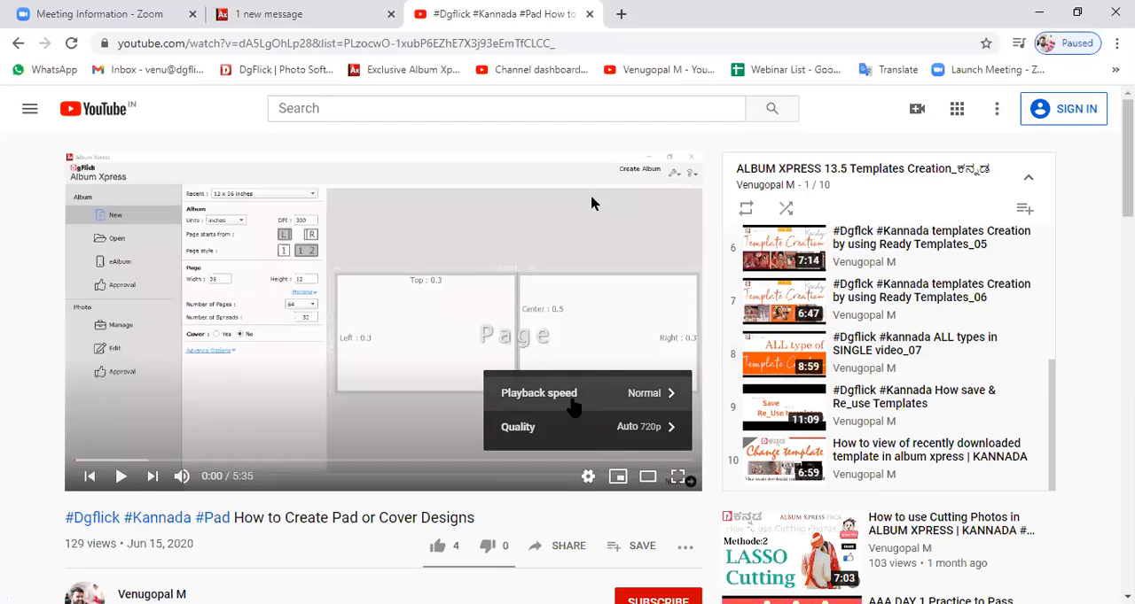
{"action": "left_click", "coordinate": [545, 399]}
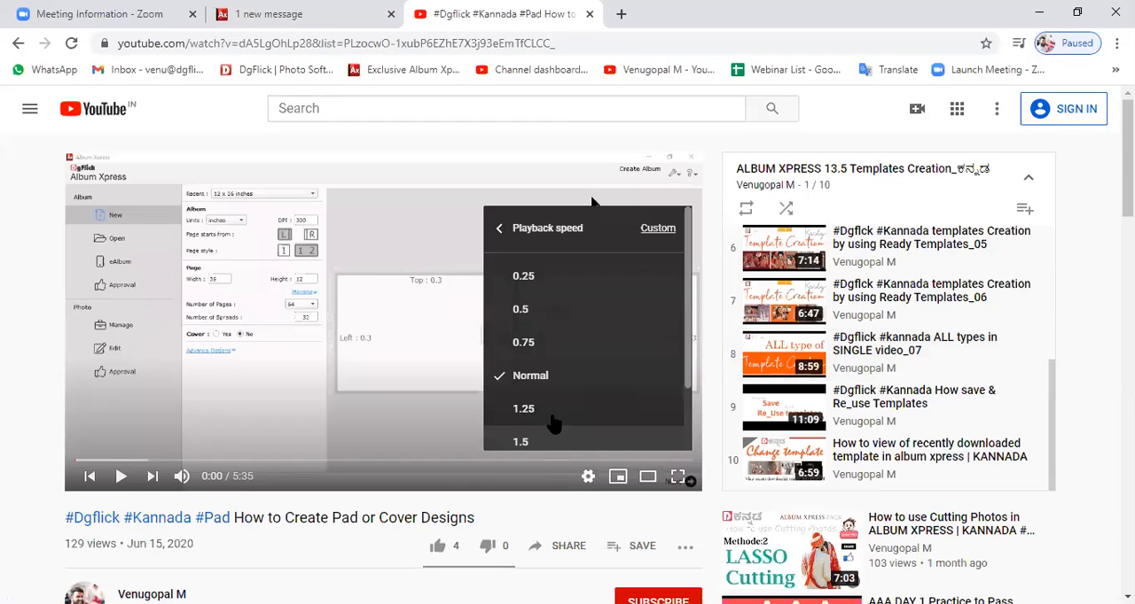
{"action": "scroll", "coordinate": [528, 297], "scroll_direction": "down", "scroll_amount": 5}
{"action": "scroll", "coordinate": [520, 448], "scroll_direction": "up", "scroll_amount": 3}
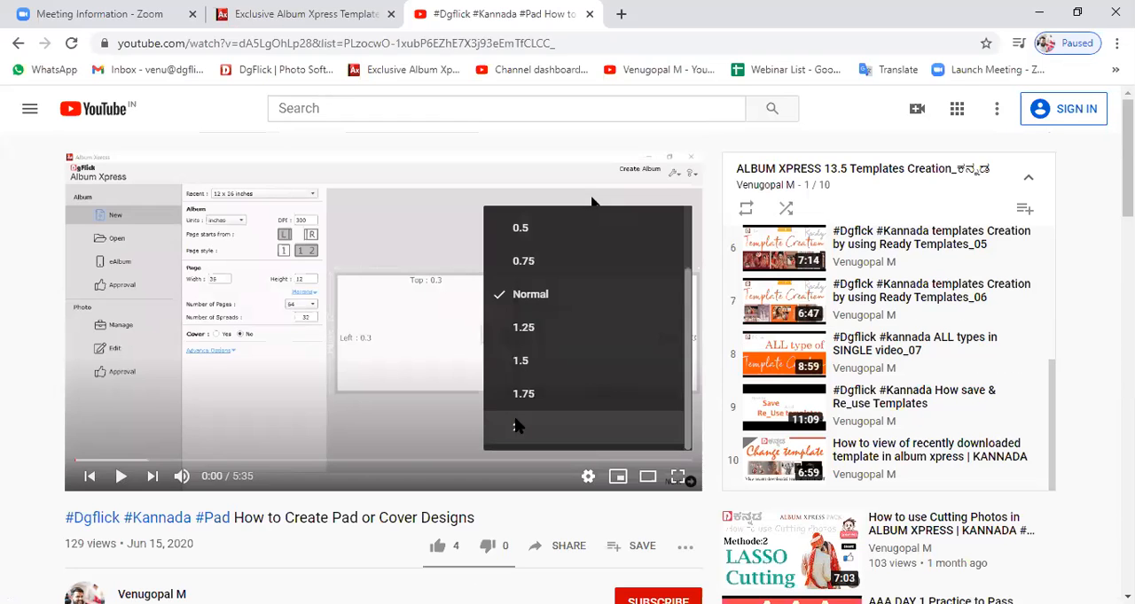
{"action": "left_click", "coordinate": [509, 426]}
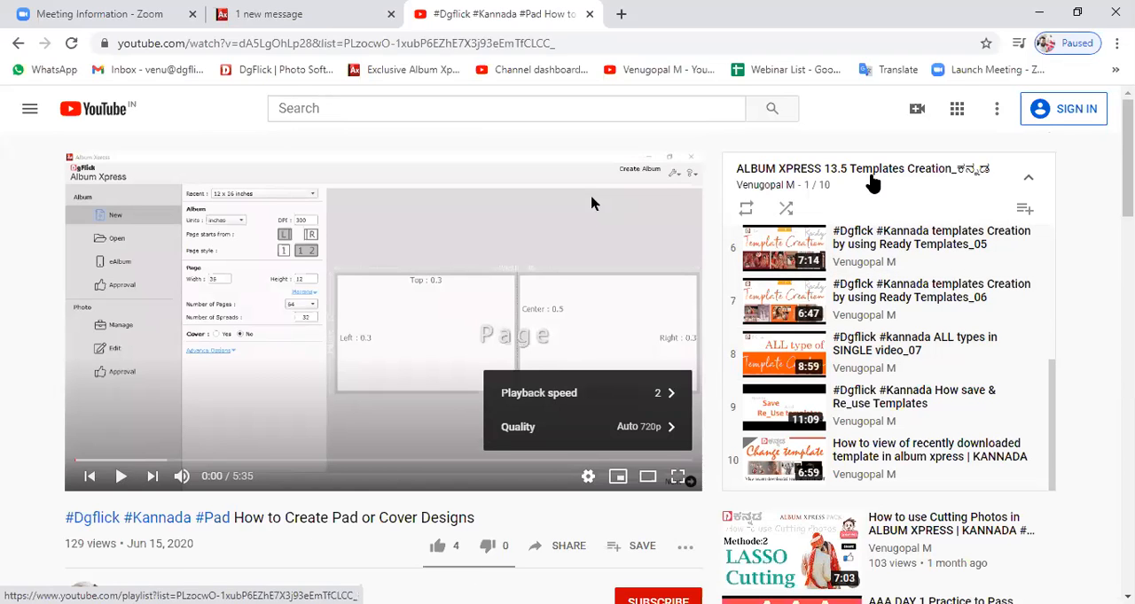
Return to the channel's playlists, dismiss the mini player and open the Albumxpress13.5 Layouts Creations_ಕನ್ನಡ playlist.
{"action": "left_click", "coordinate": [19, 48]}
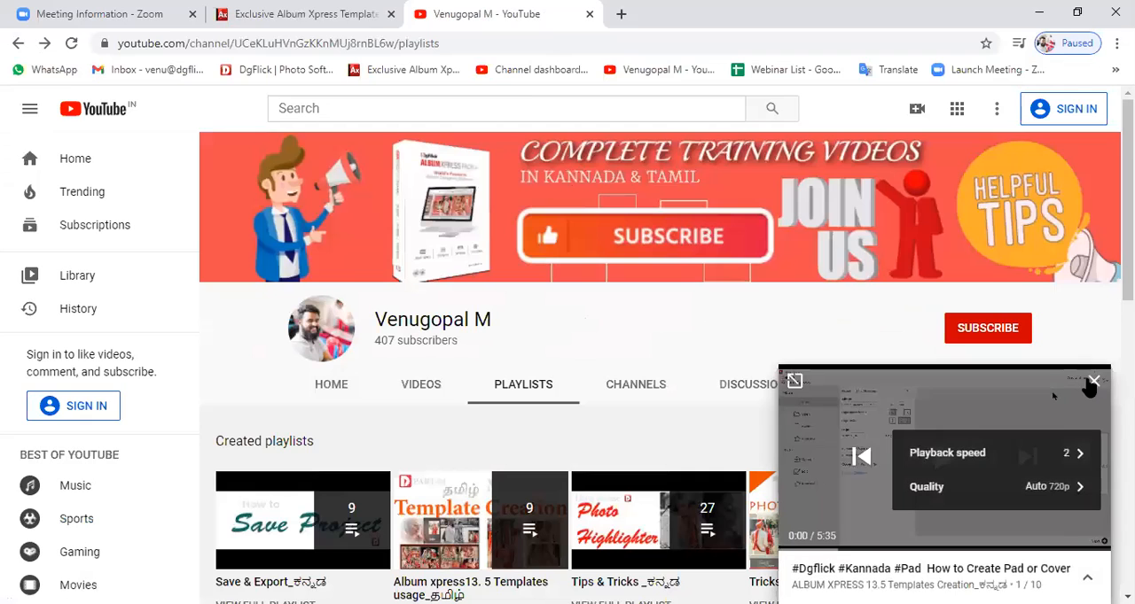
{"action": "scroll", "coordinate": [658, 497], "scroll_direction": "down", "scroll_amount": 2}
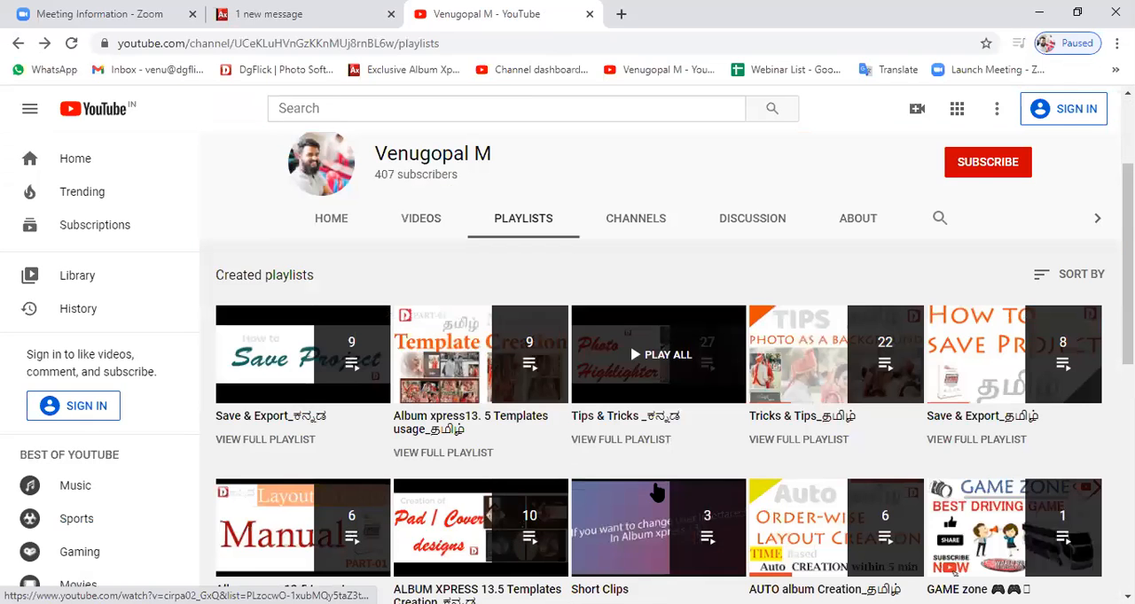
{"action": "scroll", "coordinate": [656, 493], "scroll_direction": "down", "scroll_amount": 1}
{"action": "scroll", "coordinate": [656, 491], "scroll_direction": "down", "scroll_amount": 2}
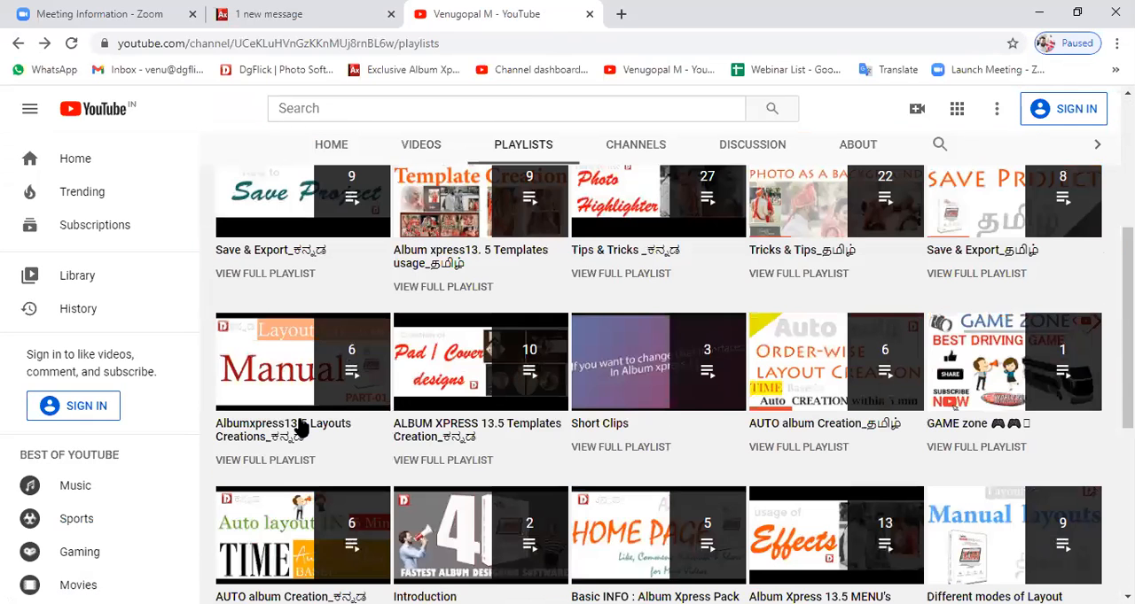
{"action": "left_click", "coordinate": [253, 437]}
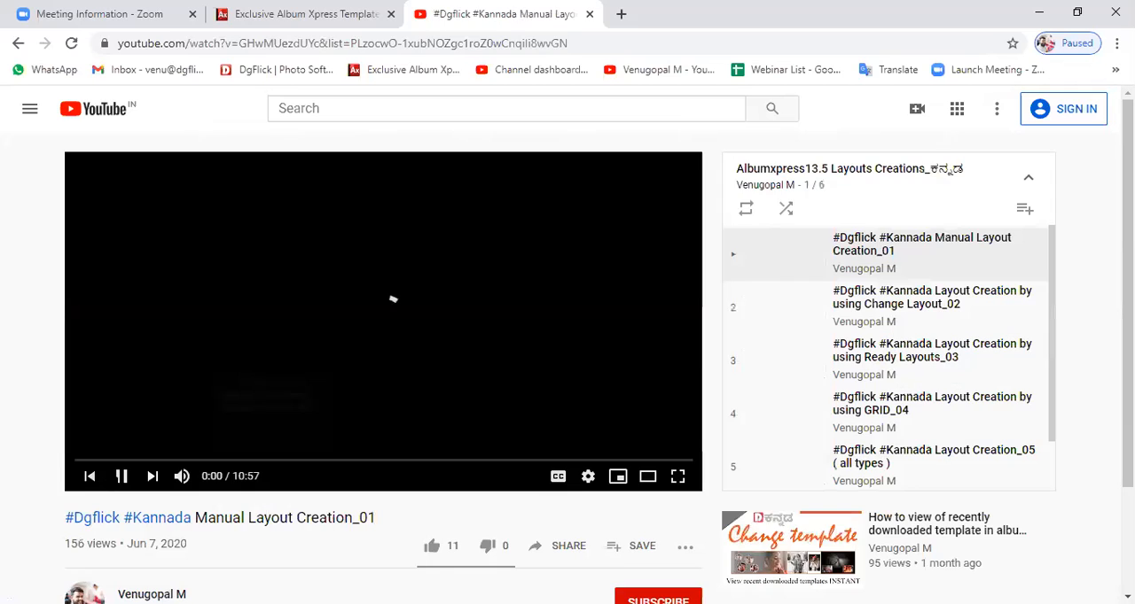
Look through the layout creation videos in the playlist and switch back to Album Xpress.
{"action": "scroll", "coordinate": [895, 359], "scroll_direction": "down", "scroll_amount": 1}
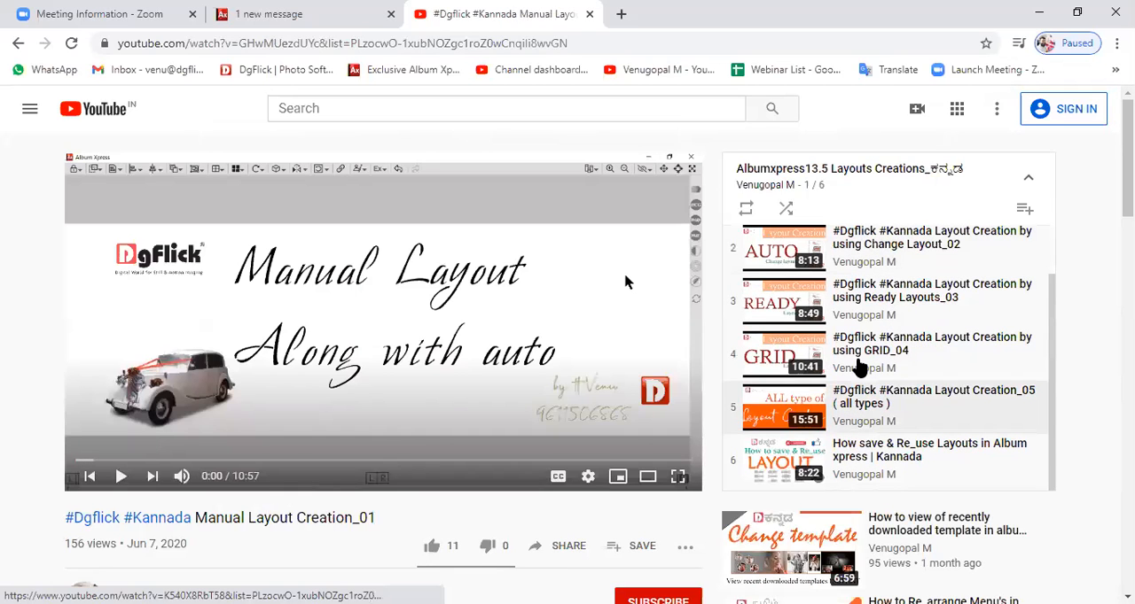
{"action": "scroll", "coordinate": [858, 273], "scroll_direction": "up", "scroll_amount": 1}
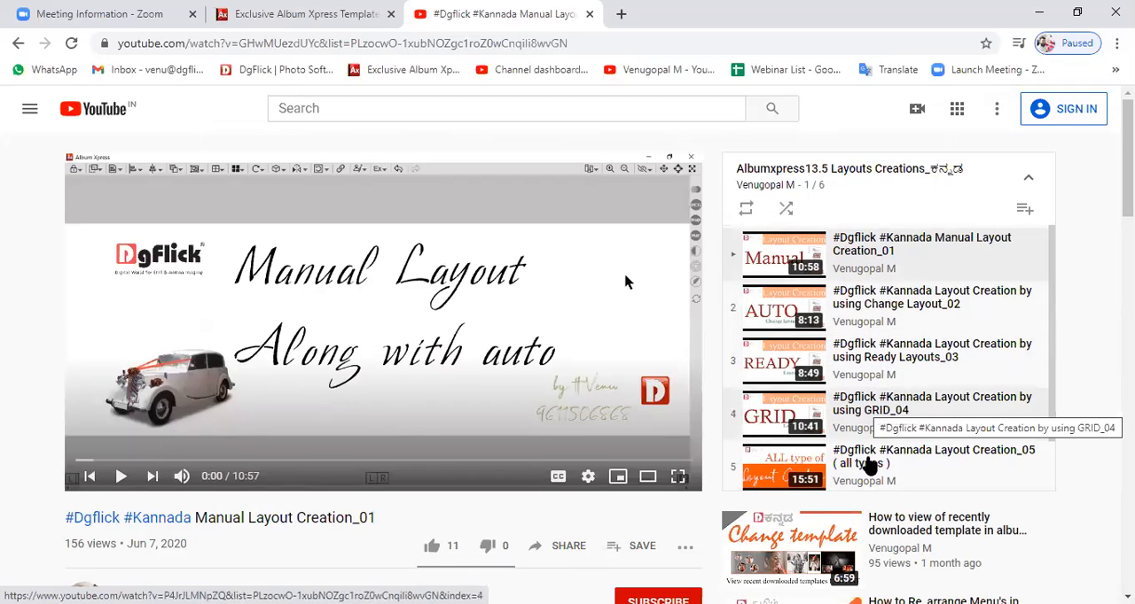
{"action": "scroll", "coordinate": [886, 373], "scroll_direction": "down", "scroll_amount": 1}
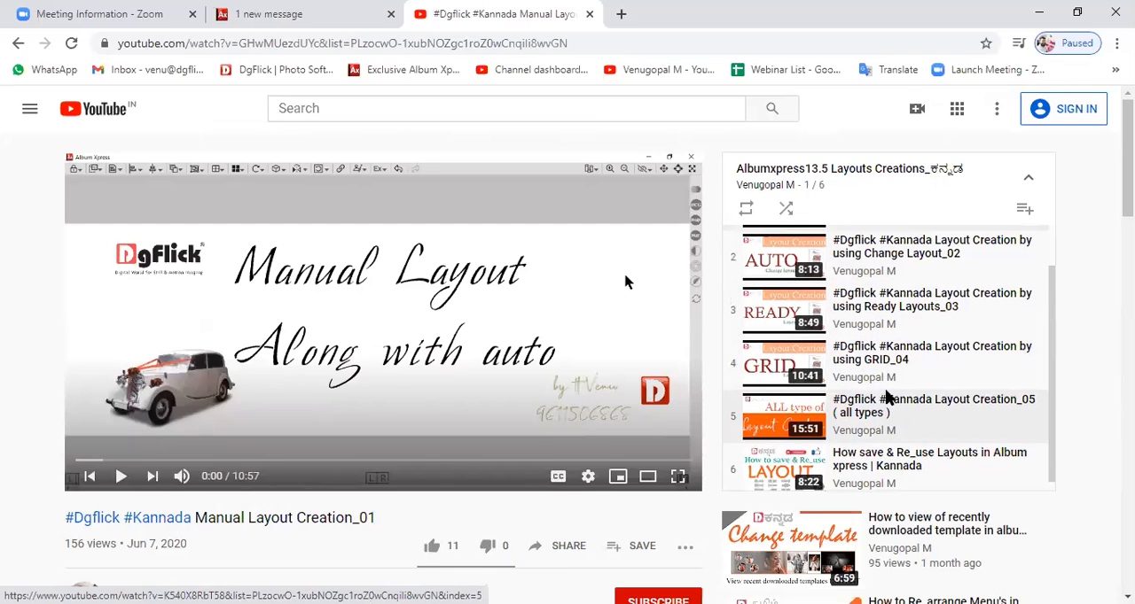
{"action": "scroll", "coordinate": [873, 390], "scroll_direction": "up", "scroll_amount": 1}
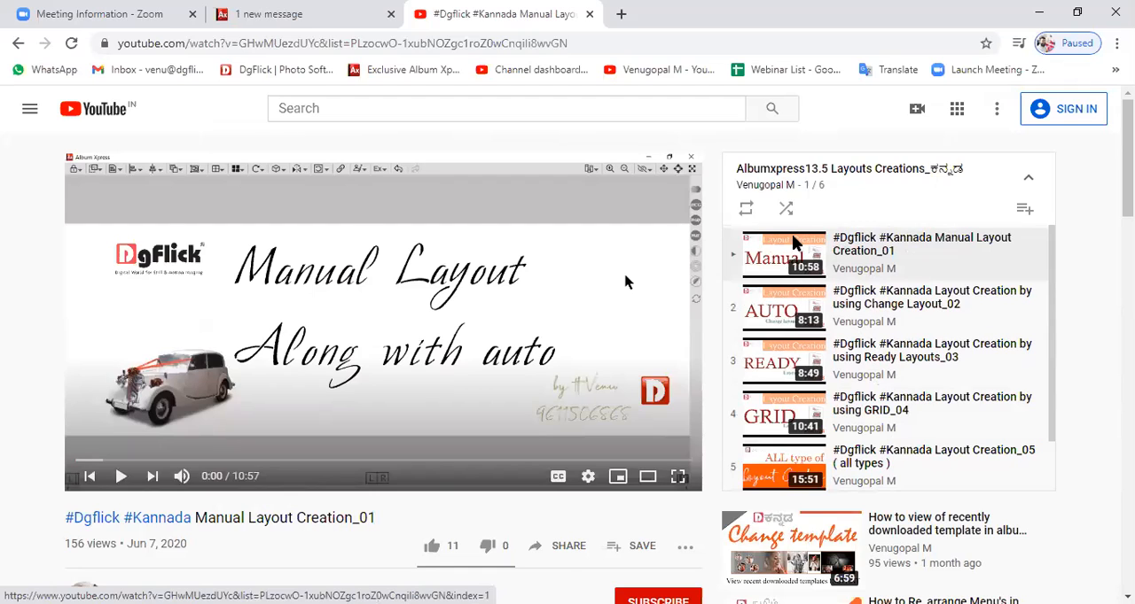
{"action": "key", "text": "alt+Tab"}
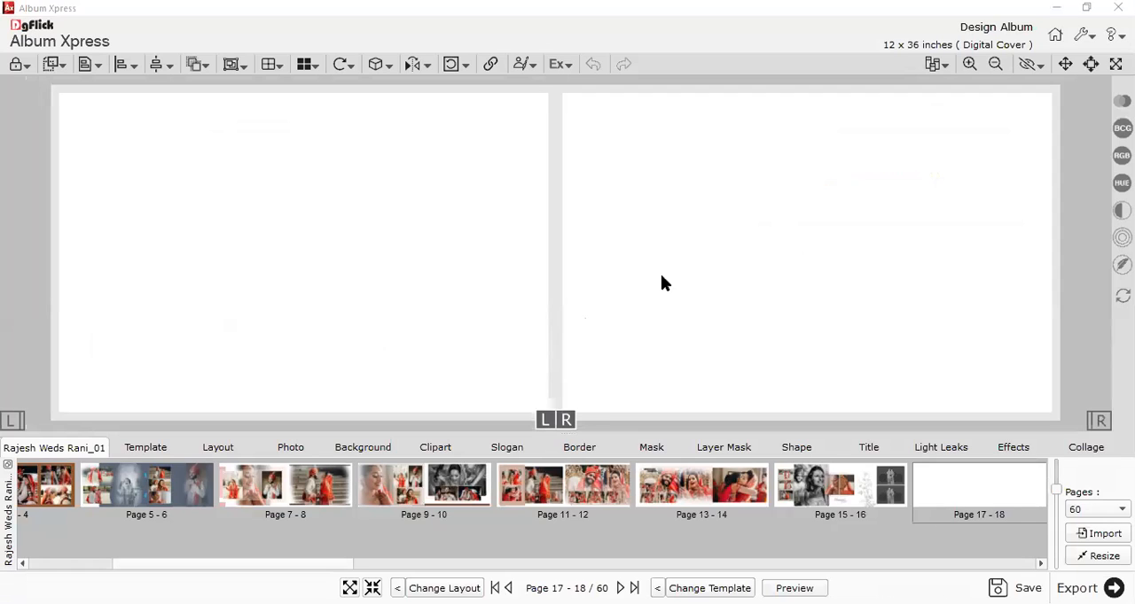
Display the photos from the Wedding 2 folder for use on the blank pages 17-18.
{"action": "left_click_drag", "start_coordinate": [343, 564], "coordinate": [417, 564]}
{"action": "left_click", "coordinate": [290, 448]}
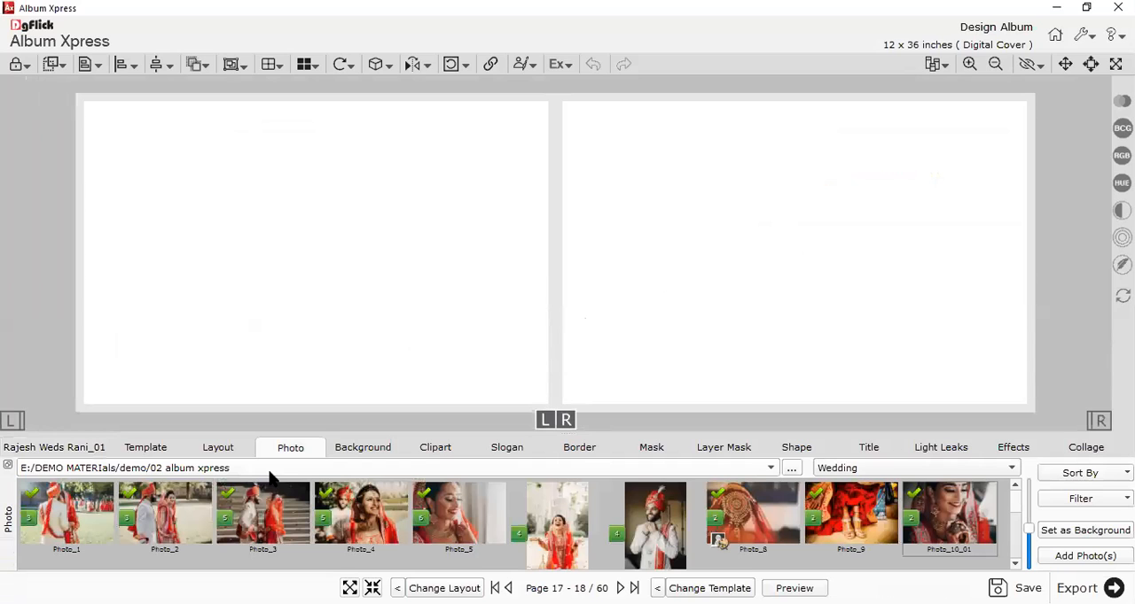
{"action": "left_click", "coordinate": [310, 470]}
{"action": "left_click", "coordinate": [174, 492]}
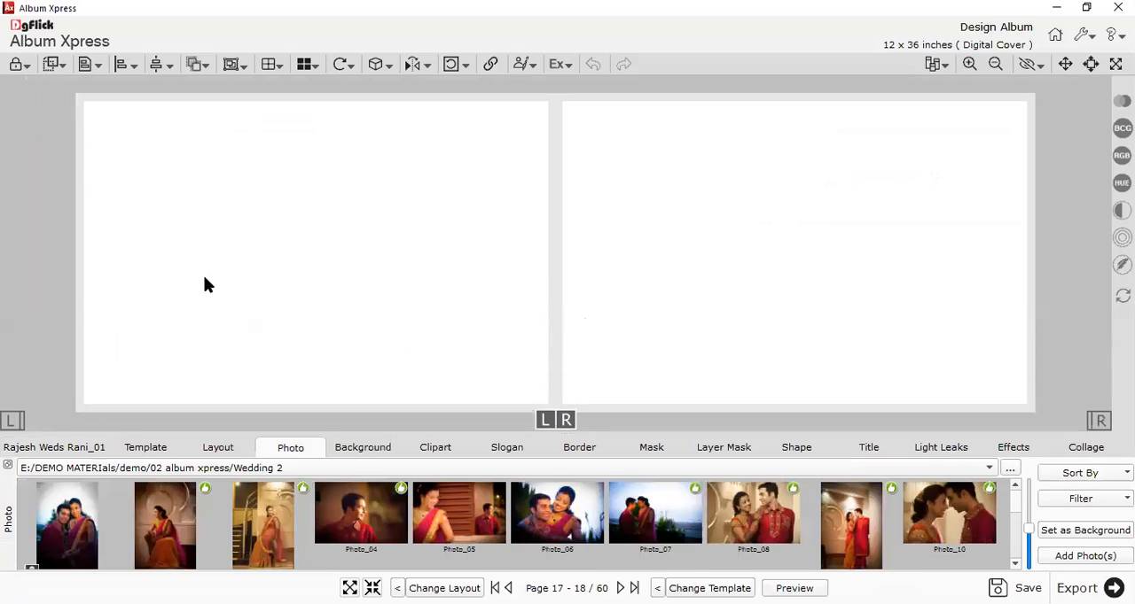
Add Photo_01 through Photo_07 from the Wedding 2 folder to pages 17-18.
{"action": "left_click", "coordinate": [90, 513]}
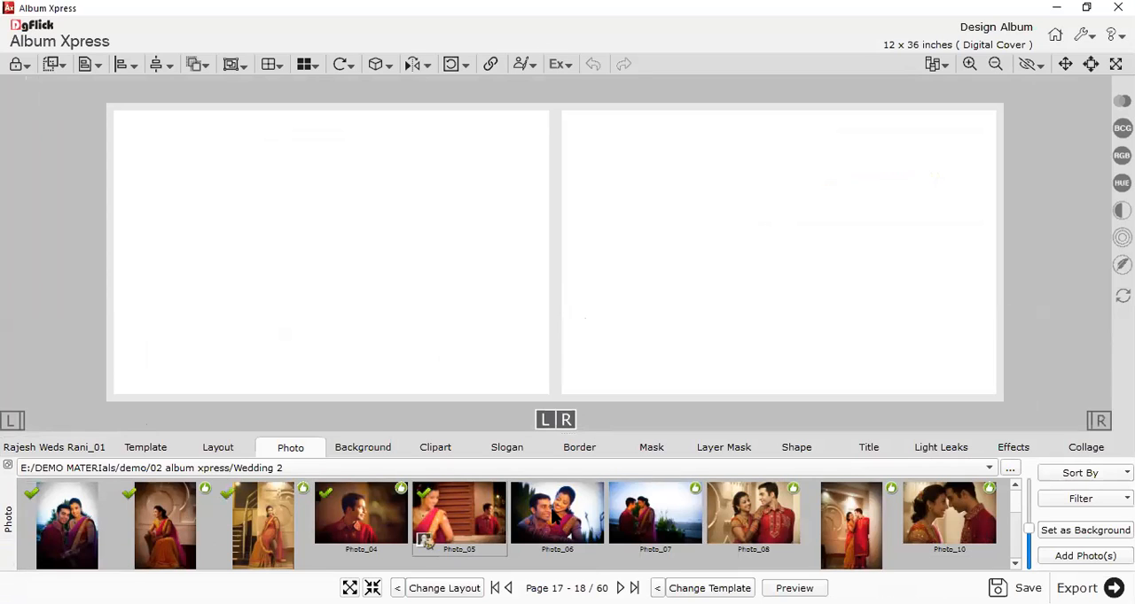
{"action": "left_click", "coordinate": [696, 523], "text": "shift"}
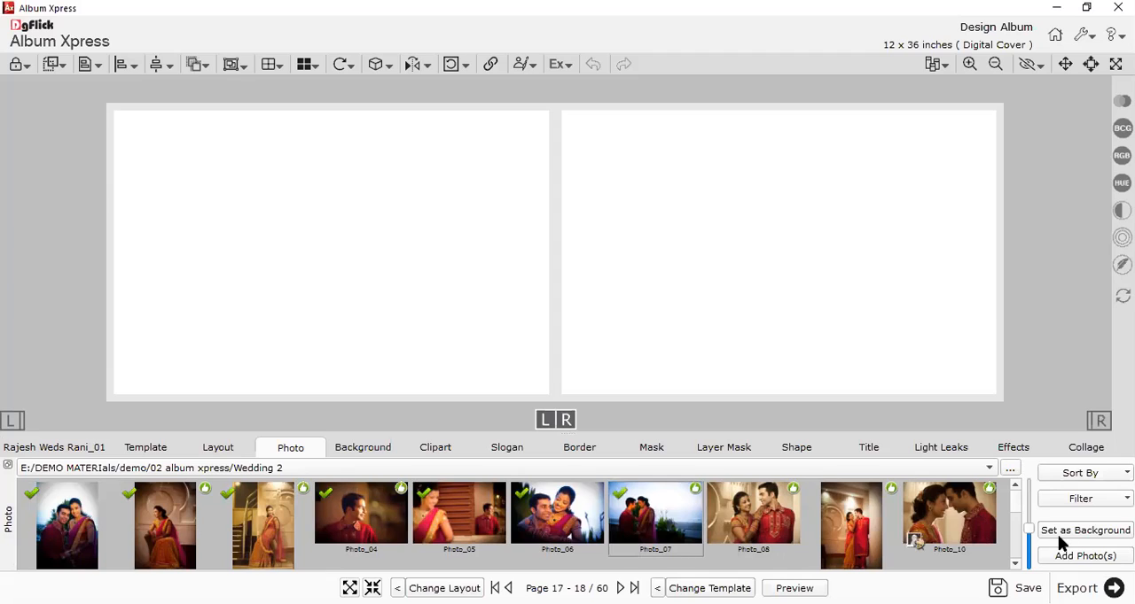
{"action": "left_click", "coordinate": [1066, 557]}
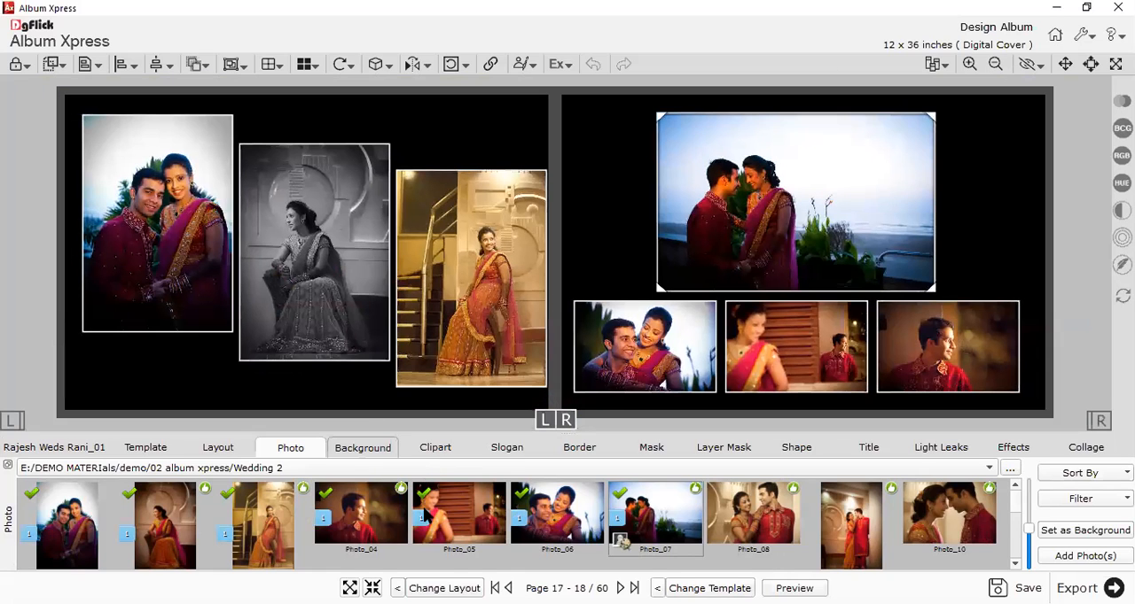
Replace the black backgrounds with white on page 17 and textured grey on page 18, and place the WEDDING clipart beneath the first photo.
{"action": "double_click", "coordinate": [417, 525]}
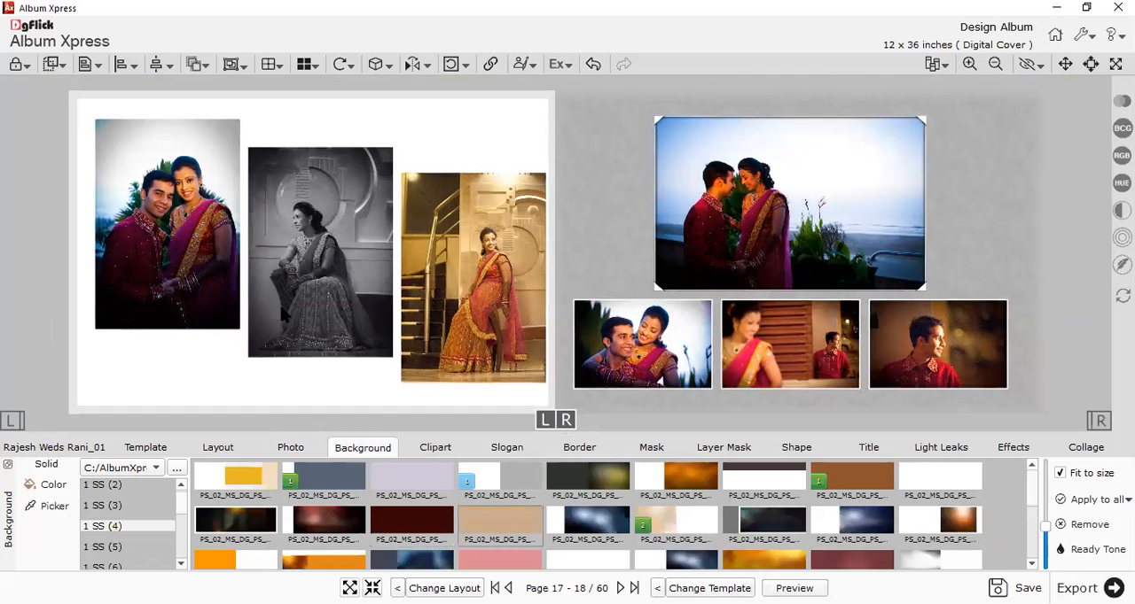
{"action": "left_click", "coordinate": [435, 447]}
{"action": "left_click_drag", "start_coordinate": [423, 521], "coordinate": [207, 397]}
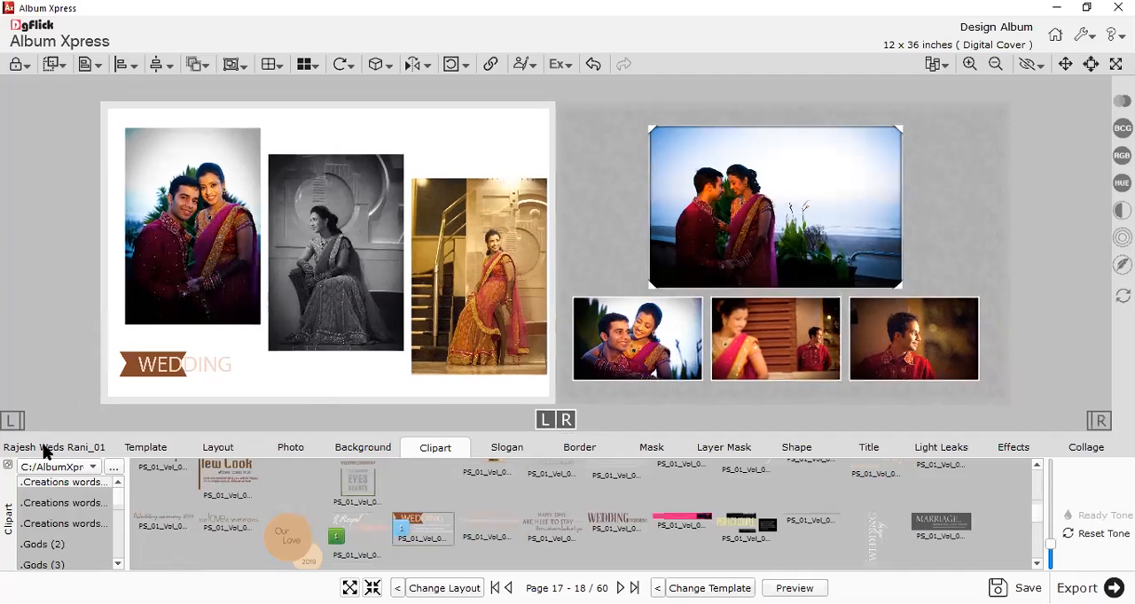
Open pages 19-20 and add Photo_08 through Photo_11 from the Wedding 2 folder to the spread.
{"action": "left_click", "coordinate": [37, 449]}
{"action": "left_click", "coordinate": [765, 486]}
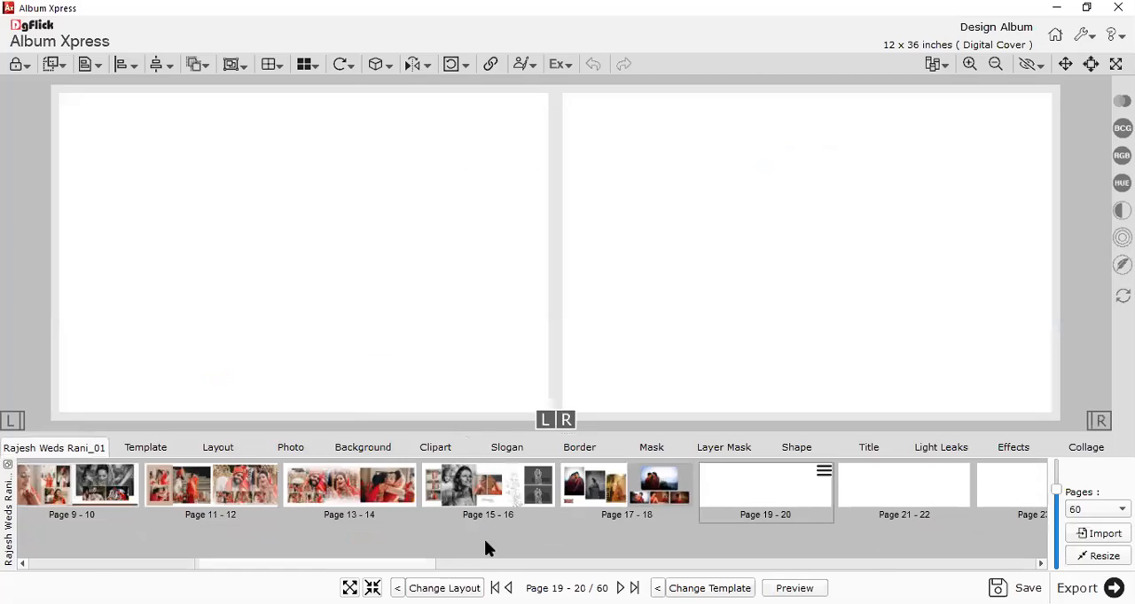
{"action": "left_click", "coordinate": [291, 448]}
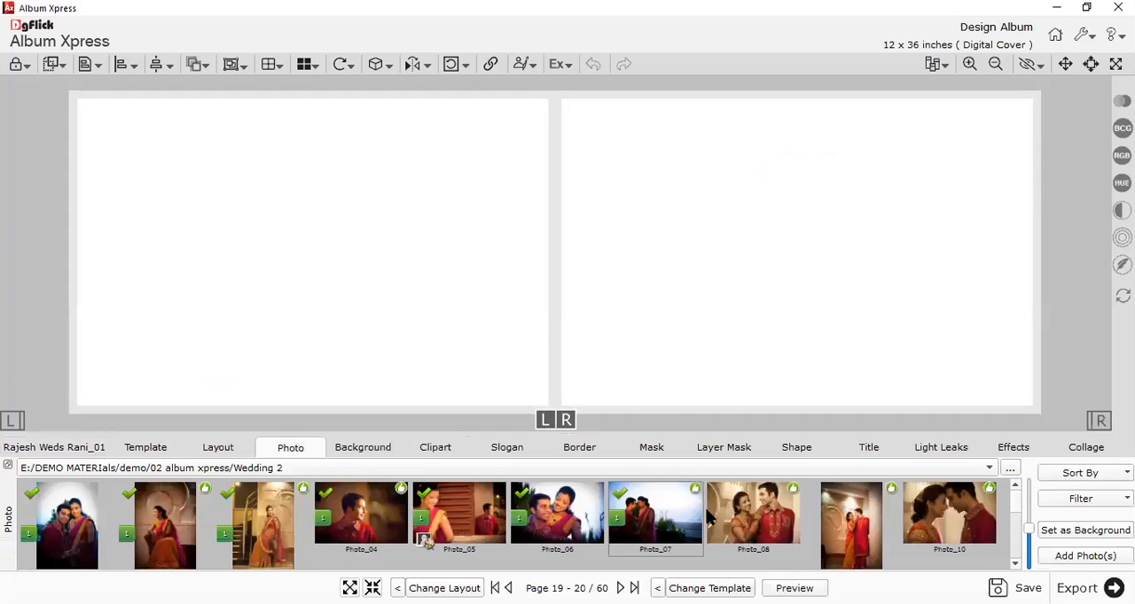
{"action": "left_click", "coordinate": [767, 512]}
{"action": "left_click", "coordinate": [853, 527], "text": "ctrl"}
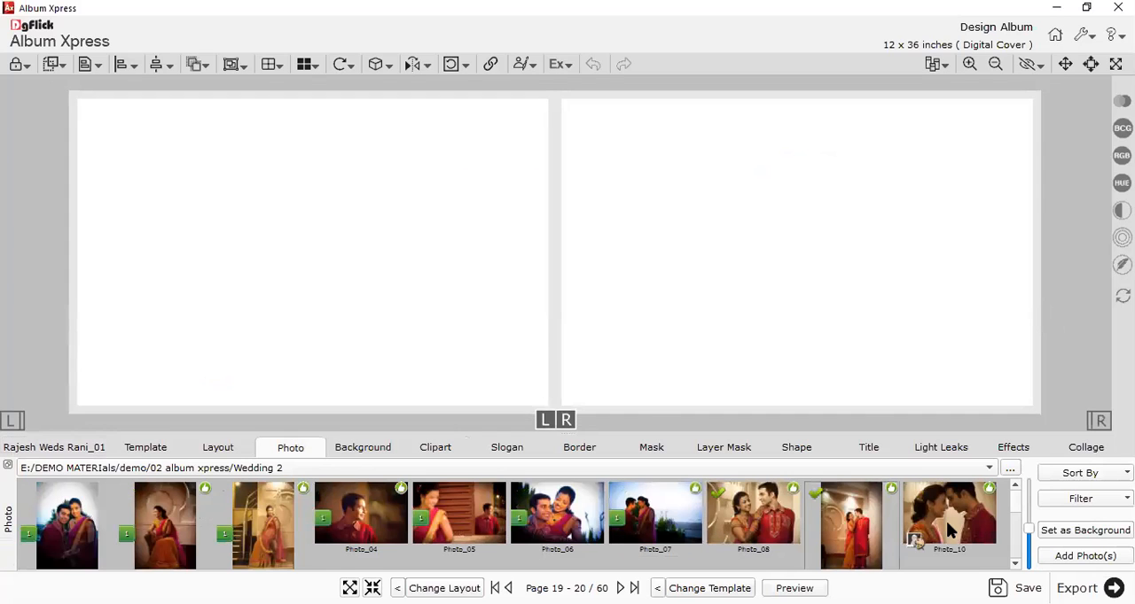
{"action": "left_click", "coordinate": [949, 529], "text": "ctrl"}
{"action": "scroll", "coordinate": [948, 530], "scroll_direction": "down", "scroll_amount": 3}
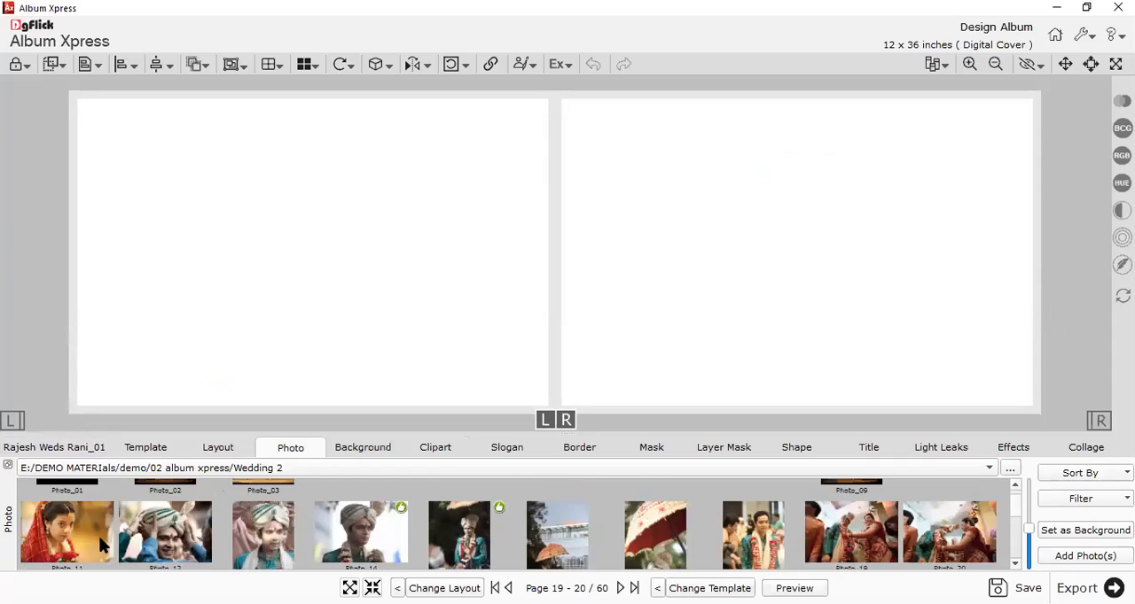
{"action": "scroll", "coordinate": [833, 529], "scroll_direction": "up", "scroll_amount": 3}
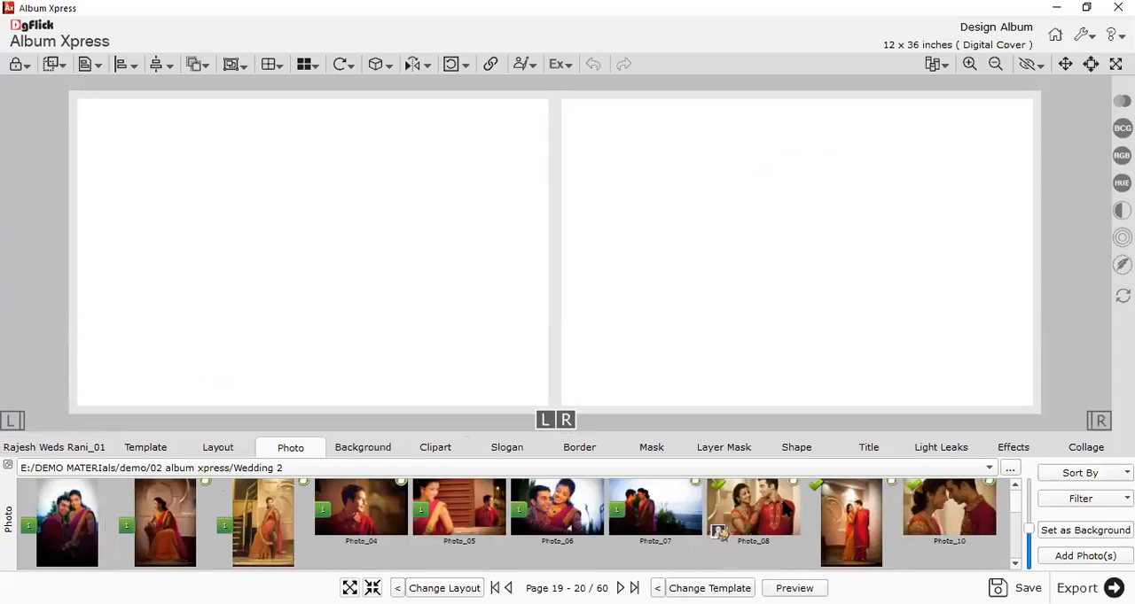
{"action": "scroll", "coordinate": [916, 532], "scroll_direction": "down", "scroll_amount": 3}
{"action": "left_click", "coordinate": [88, 524]}
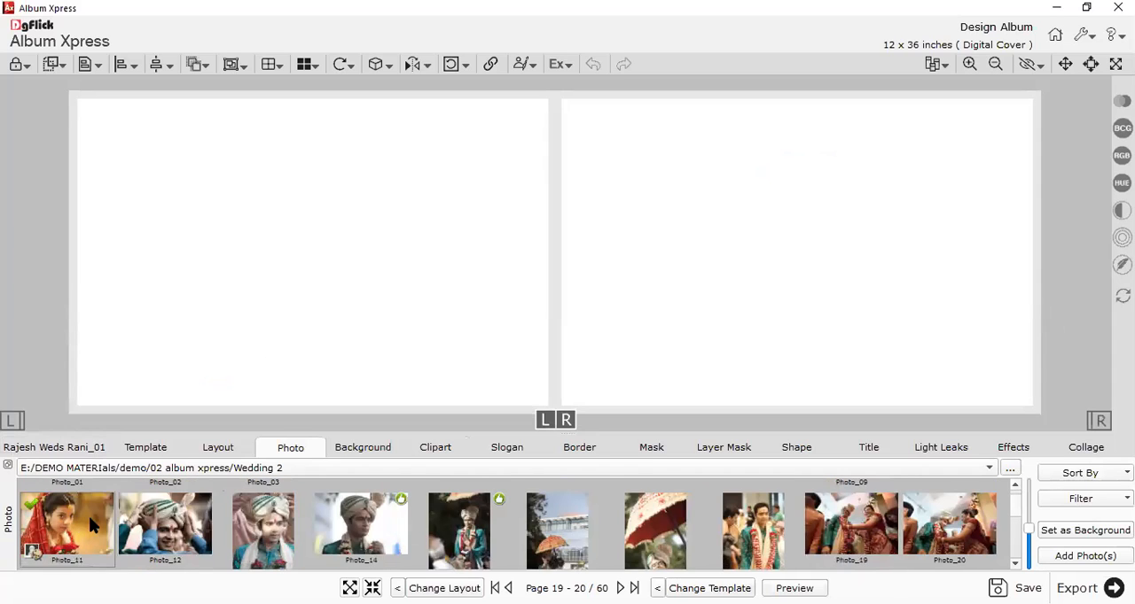
{"action": "left_click", "coordinate": [1071, 555]}
In the four-photo template on pages 19-20, remove the small wedding ceremony clipart box and shift the bride's photo within its frame.
{"action": "left_click_drag", "start_coordinate": [720, 138], "coordinate": [633, 210]}
{"action": "left_click_drag", "start_coordinate": [578, 253], "coordinate": [536, 215]}
{"action": "left_click", "coordinate": [795, 391]}
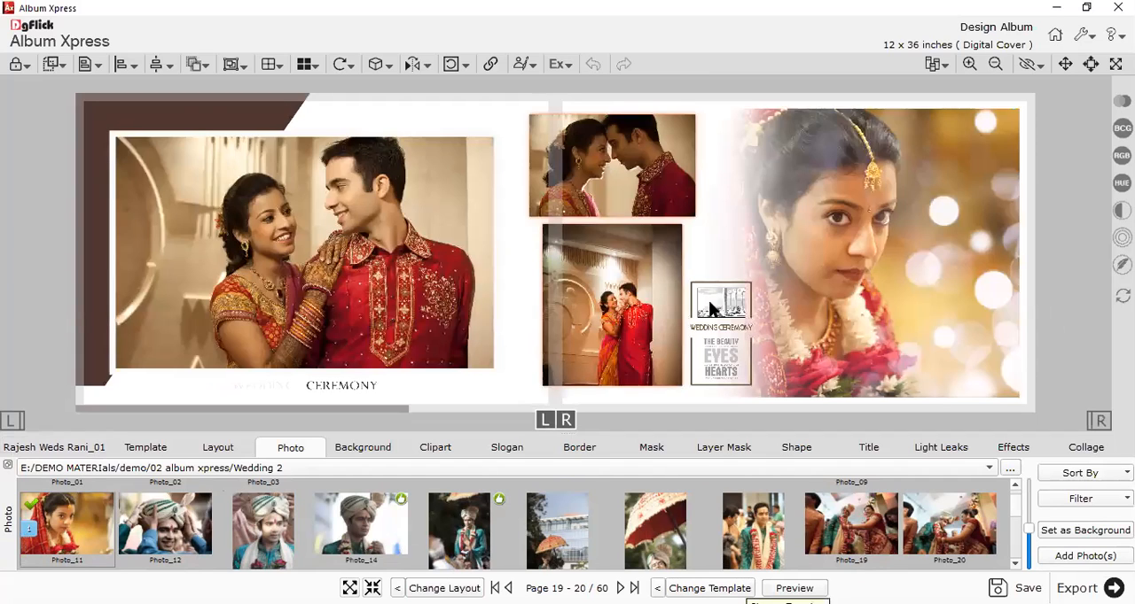
{"action": "left_click", "coordinate": [705, 334]}
{"action": "left_click", "coordinate": [896, 267]}
{"action": "left_click_drag", "start_coordinate": [853, 251], "coordinate": [614, 162]}
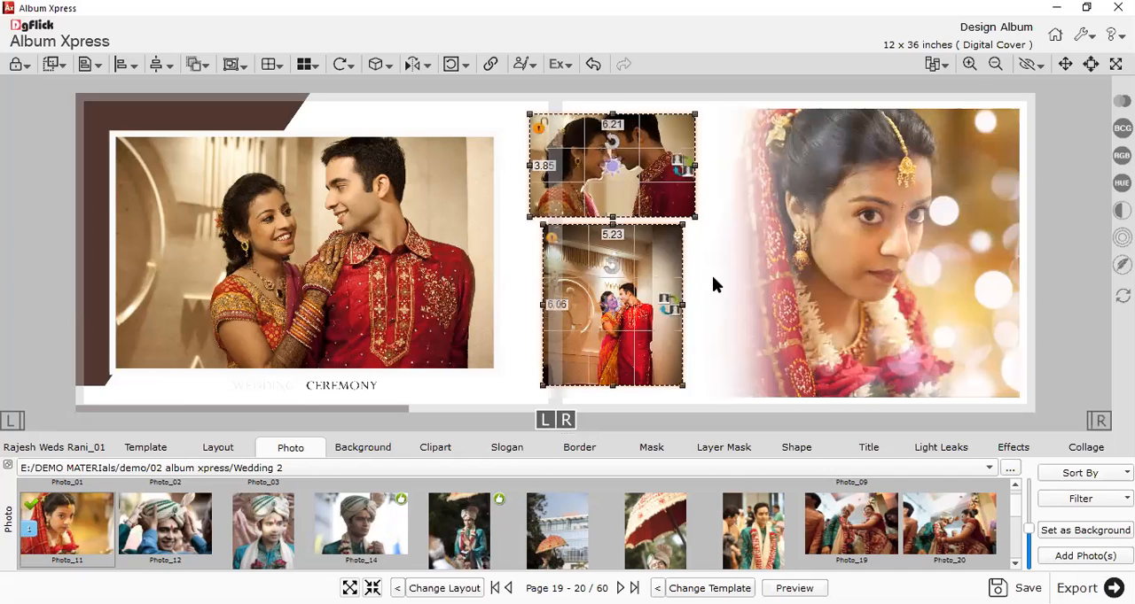
Move the two small couple photos off the centre fold onto page 20 and widen the large couple photo toward the fold.
{"action": "left_click_drag", "start_coordinate": [687, 333], "coordinate": [681, 347]}
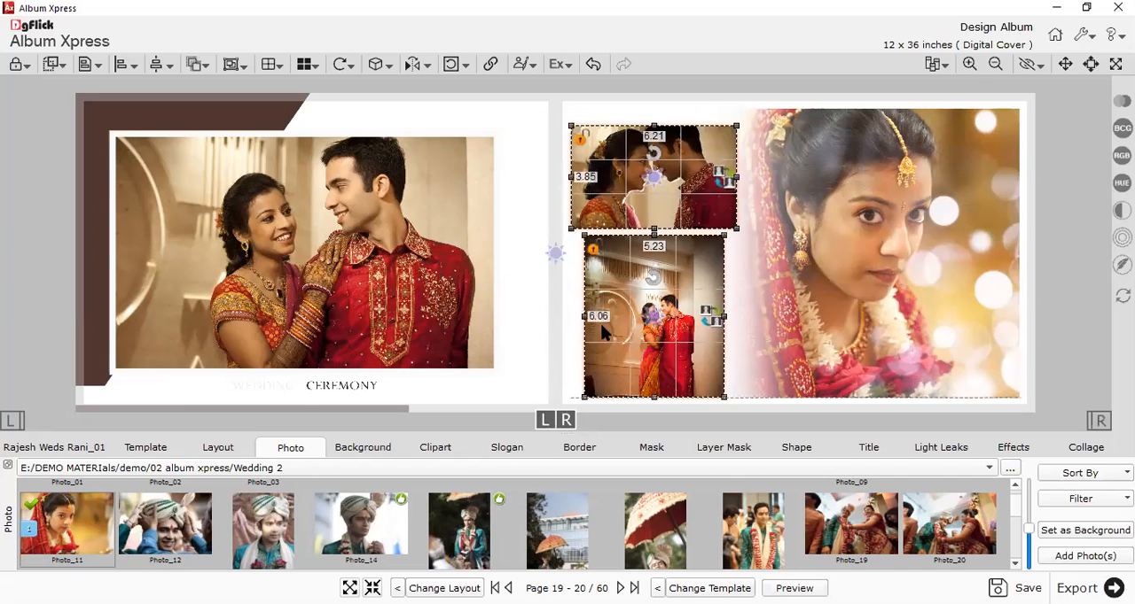
{"action": "left_click_drag", "start_coordinate": [501, 253], "coordinate": [535, 253]}
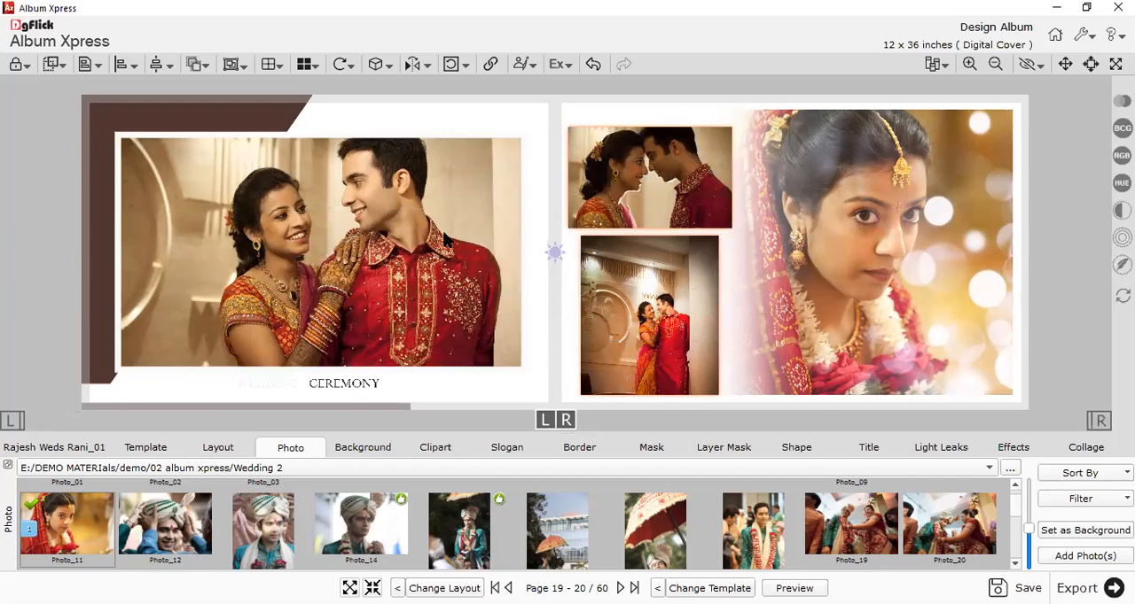
{"action": "left_click", "coordinate": [388, 99]}
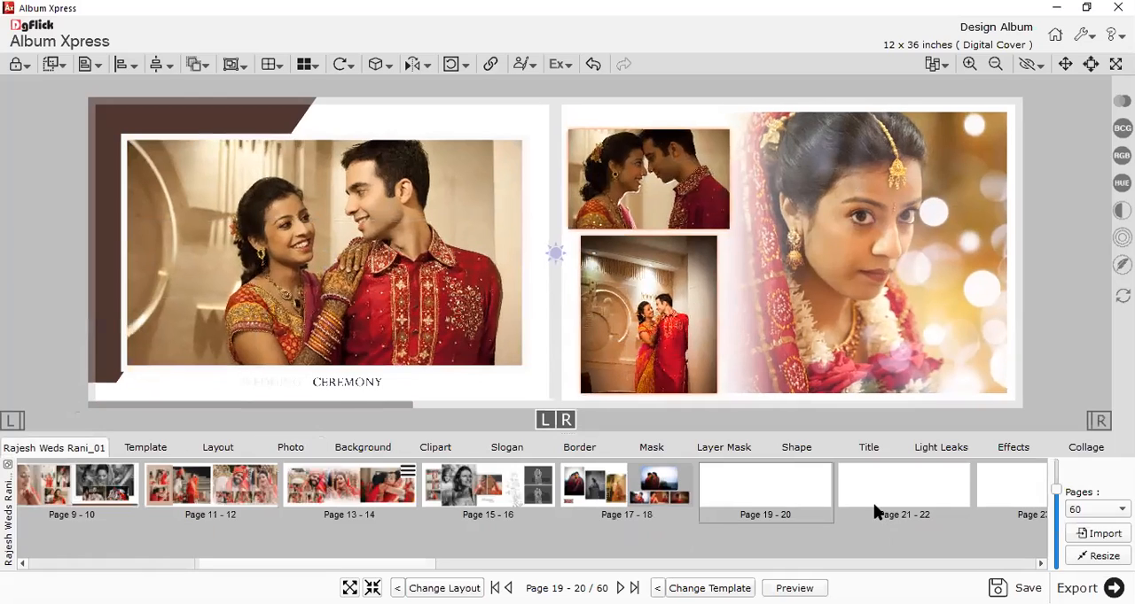
Open pages 21-22 and add Photo_12 through Photo_18 from the Wedding 2 folder, leaving out Photo_19.
{"action": "double_click", "coordinate": [871, 506]}
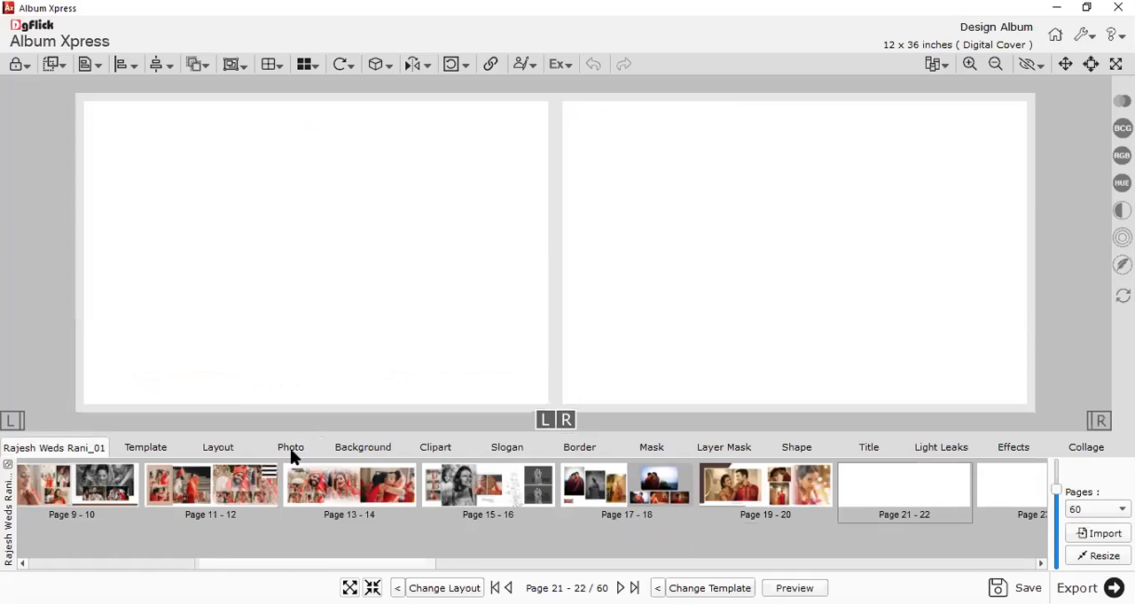
{"action": "left_click", "coordinate": [291, 452]}
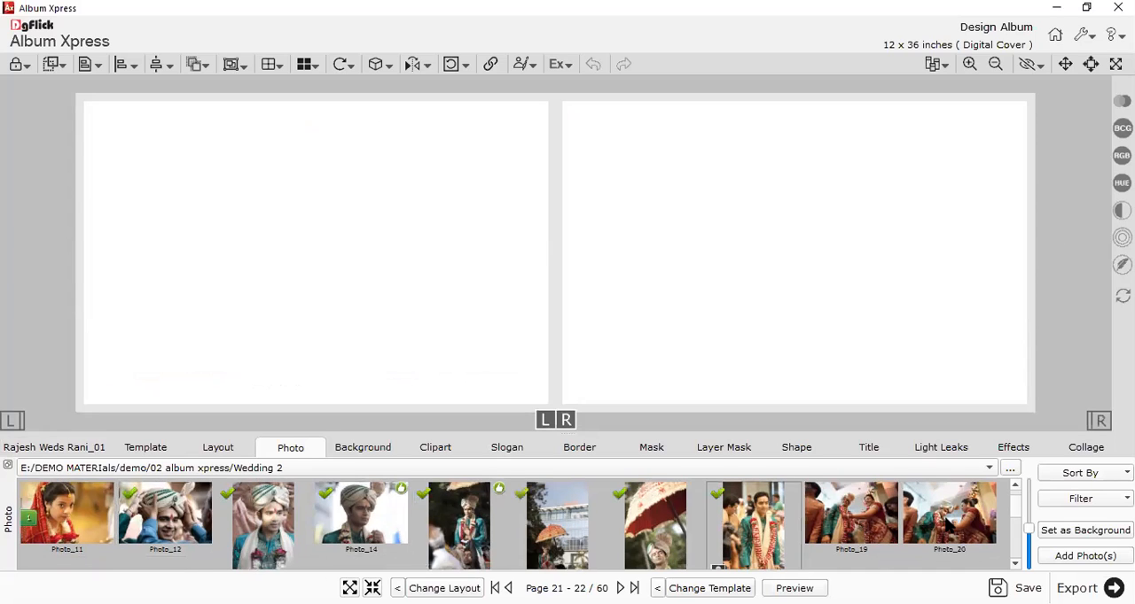
{"action": "scroll", "coordinate": [950, 525], "scroll_direction": "down", "scroll_amount": 2}
{"action": "scroll", "coordinate": [817, 537], "scroll_direction": "up", "scroll_amount": 1}
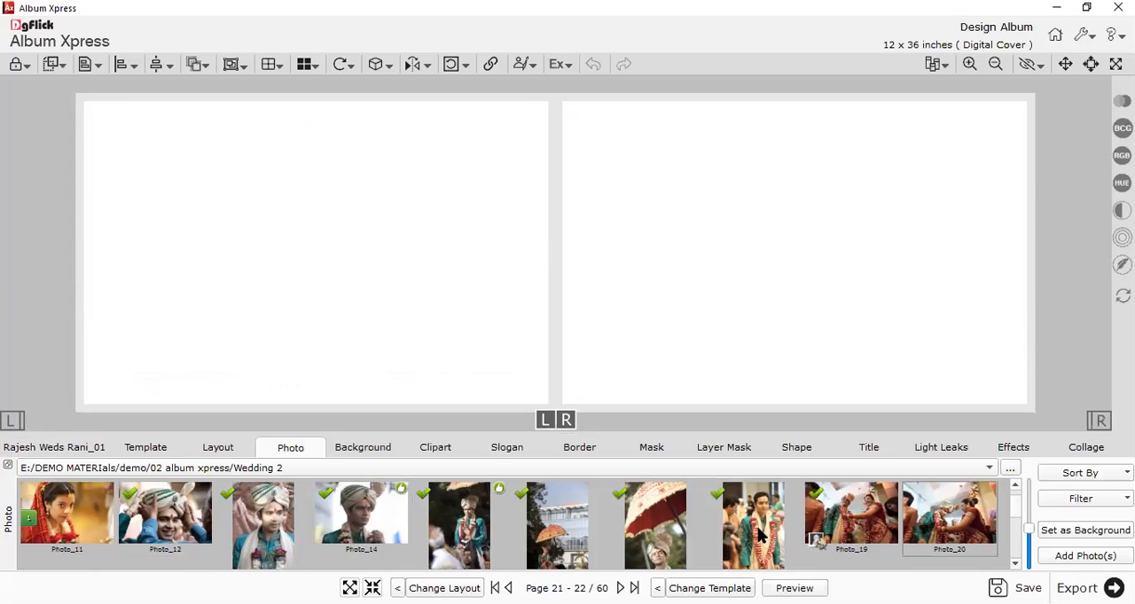
{"action": "left_click", "coordinate": [849, 529]}
{"action": "left_click", "coordinate": [1084, 555]}
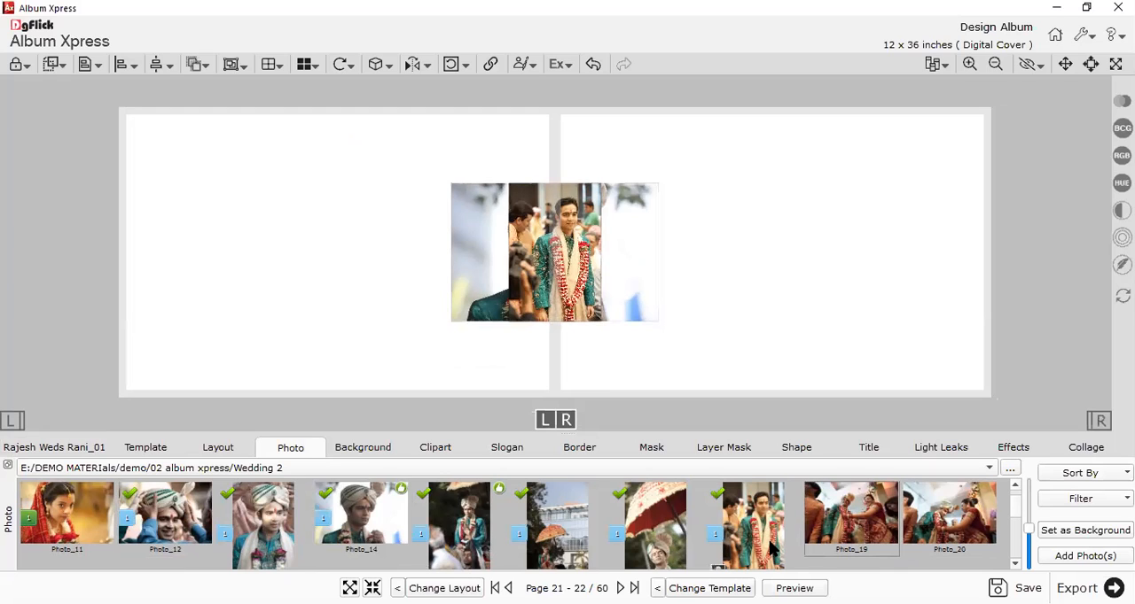
List the Extra Panoramic templates in the 07 Photo category for pages 21-22.
{"action": "left_click", "coordinate": [158, 447]}
{"action": "left_click", "coordinate": [85, 484]}
{"action": "left_click", "coordinate": [215, 456]}
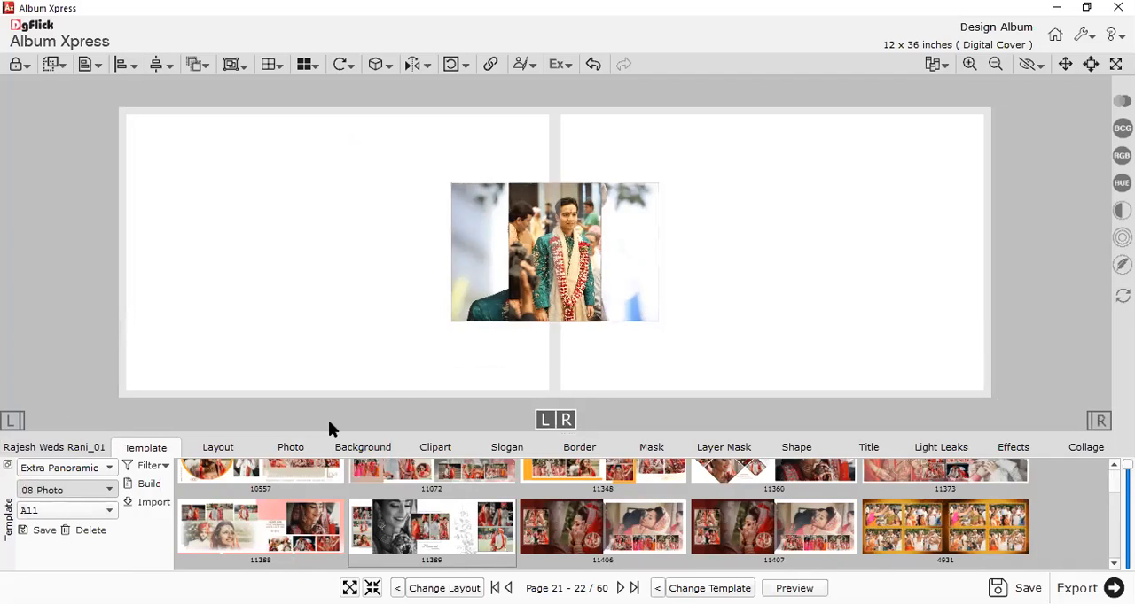
{"action": "key", "text": "Up"}
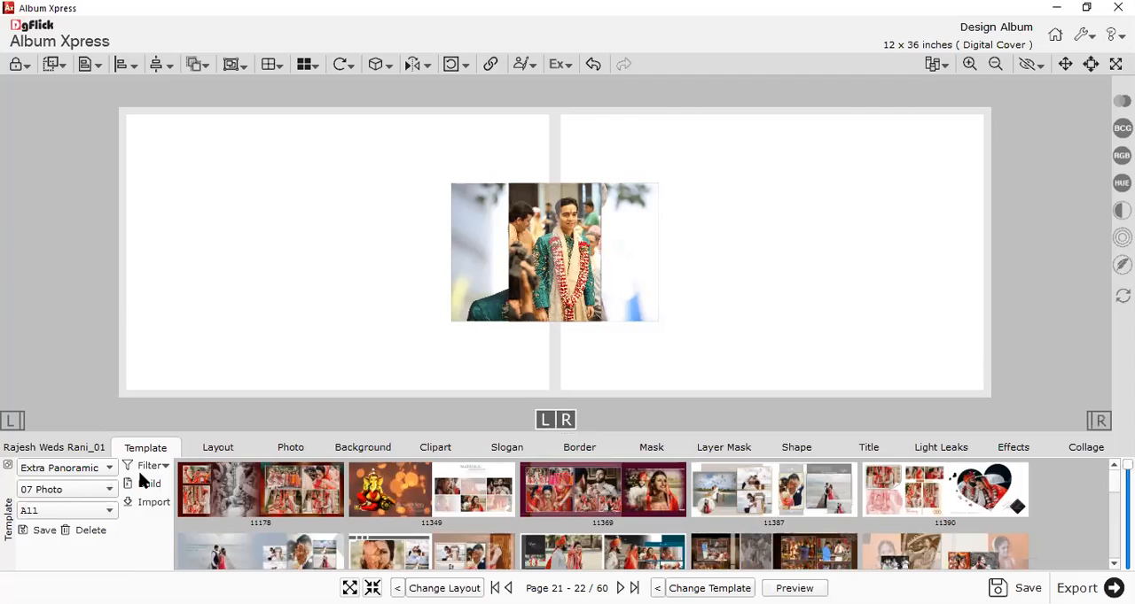
Spread out the added photos and try templates 11387 and 11416 on pages 21-22.
{"action": "left_click_drag", "start_coordinate": [582, 285], "coordinate": [284, 262]}
{"action": "left_click_drag", "start_coordinate": [586, 261], "coordinate": [777, 261]}
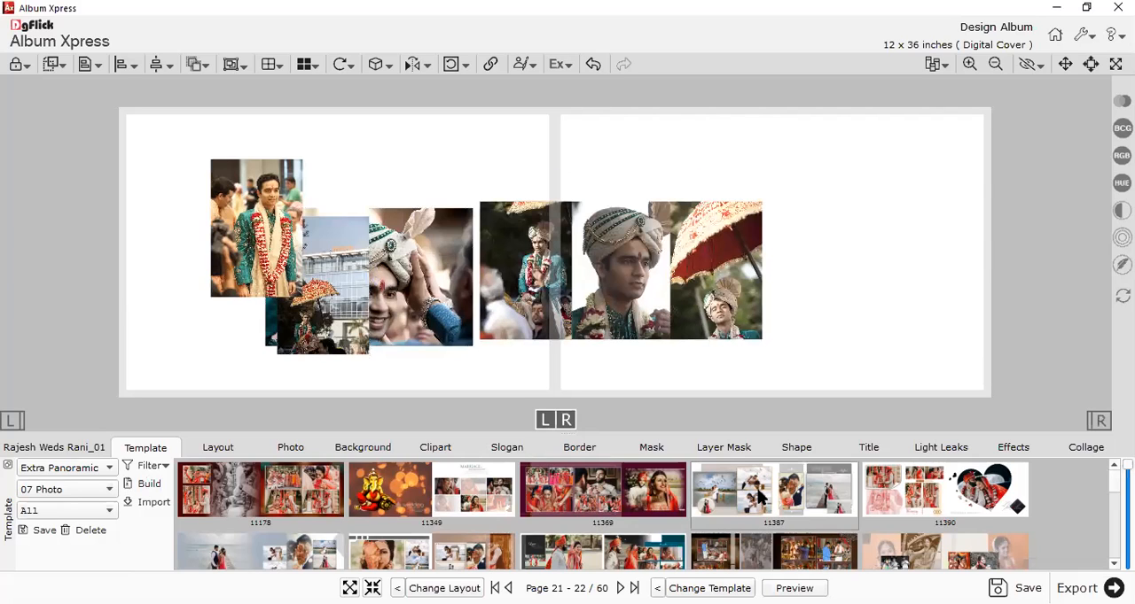
{"action": "left_click", "coordinate": [760, 498]}
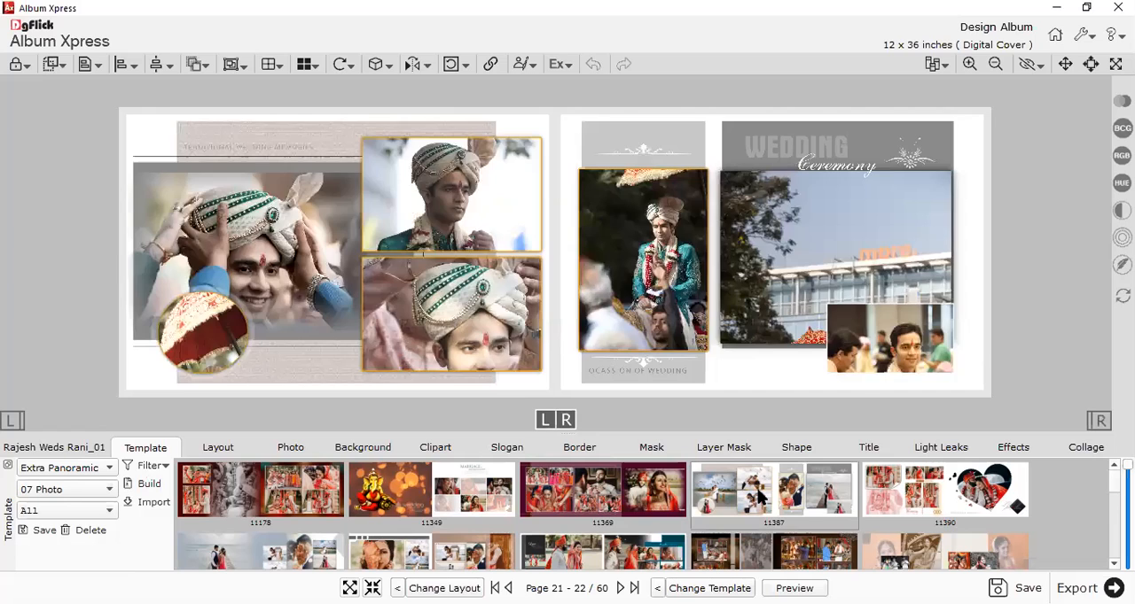
{"action": "scroll", "coordinate": [765, 483], "scroll_direction": "down", "scroll_amount": 2}
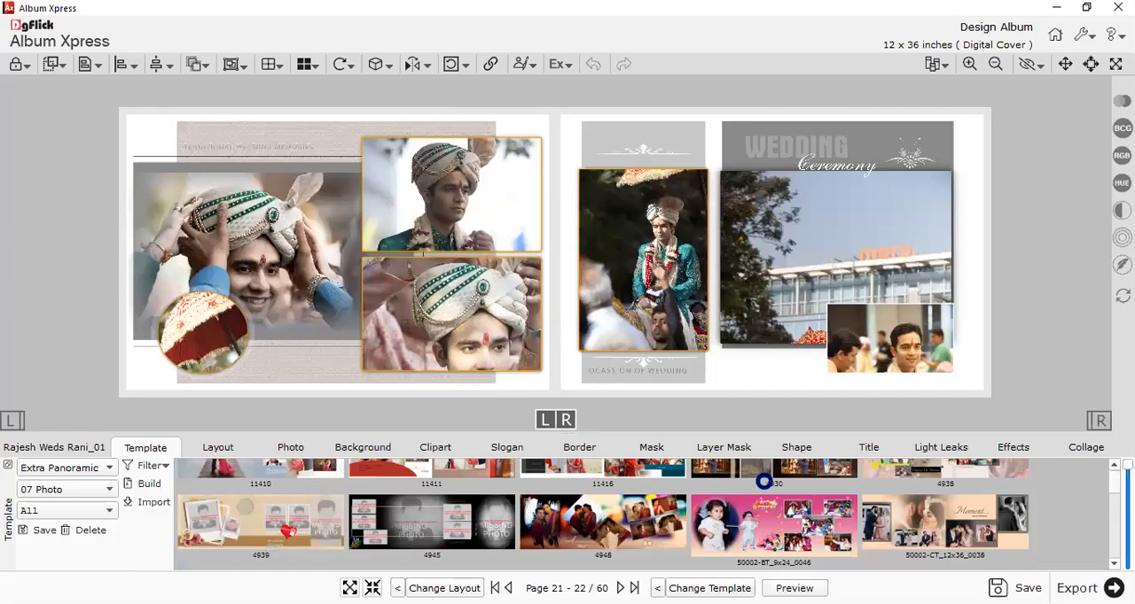
{"action": "scroll", "coordinate": [765, 483], "scroll_direction": "down", "scroll_amount": 2}
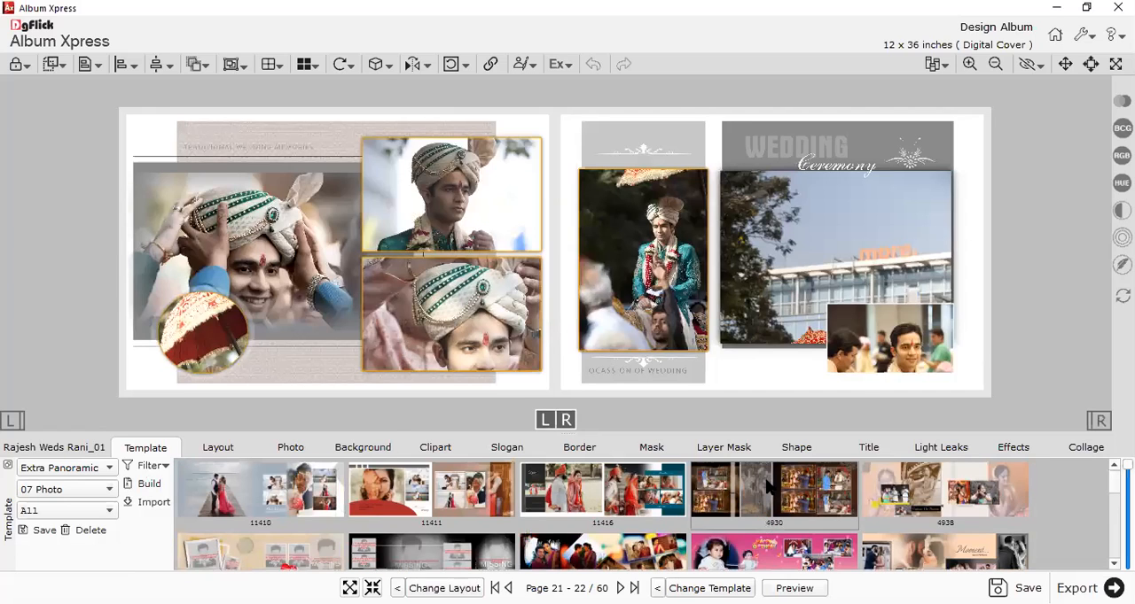
{"action": "left_click", "coordinate": [597, 483]}
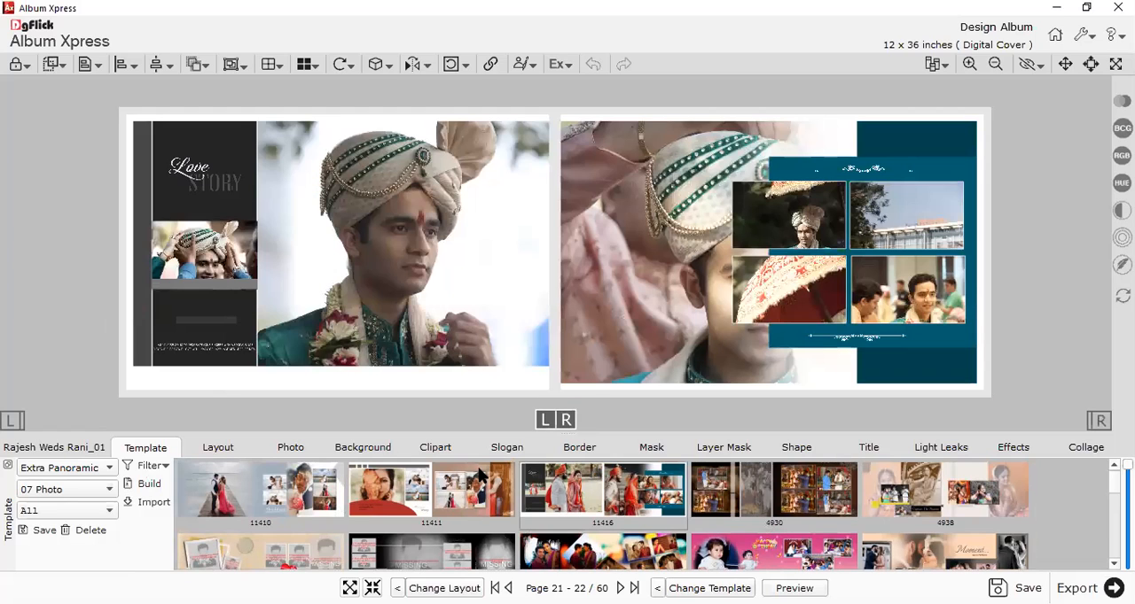
Apply template 11411 to pages 21-22 and delete the dark brown strip over the faded groom photo.
{"action": "left_click", "coordinate": [444, 493]}
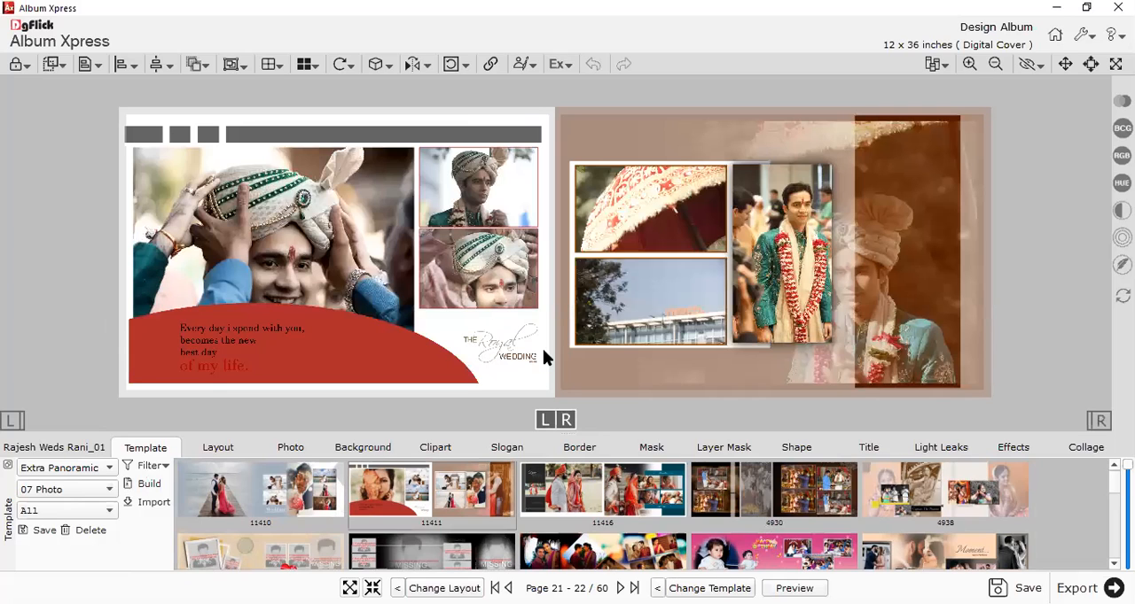
{"action": "left_click", "coordinate": [930, 256]}
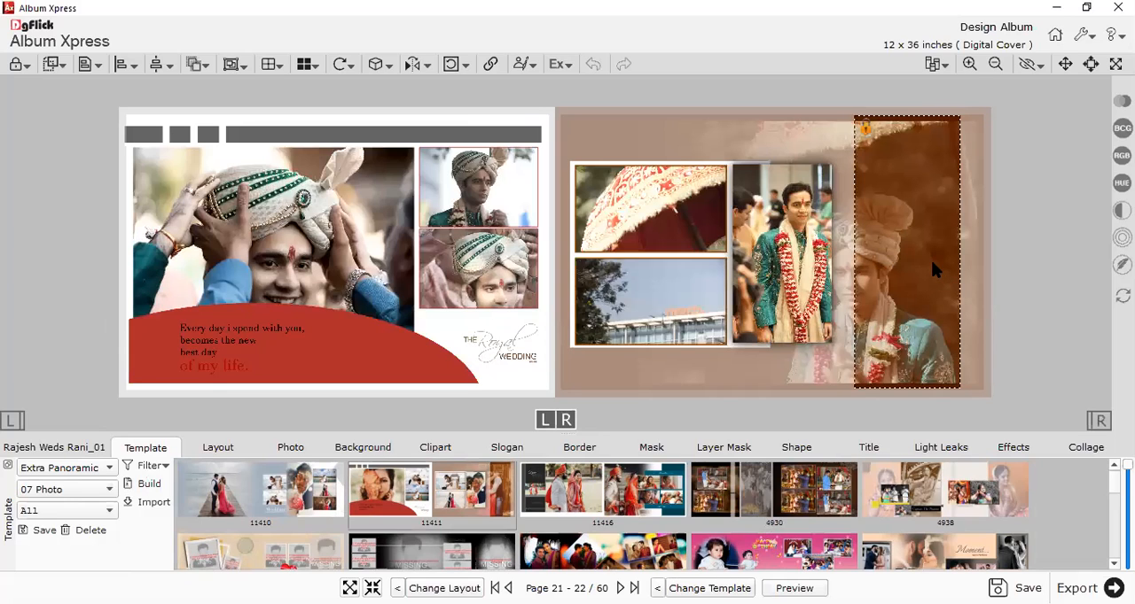
{"action": "key", "text": "Delete"}
Reposition the faded groom photo along the outer edge of page 22 so the groom's face and turban show.
{"action": "left_click", "coordinate": [902, 251]}
{"action": "left_click_drag", "start_coordinate": [848, 255], "coordinate": [838, 168]}
{"action": "left_click", "coordinate": [694, 319]}
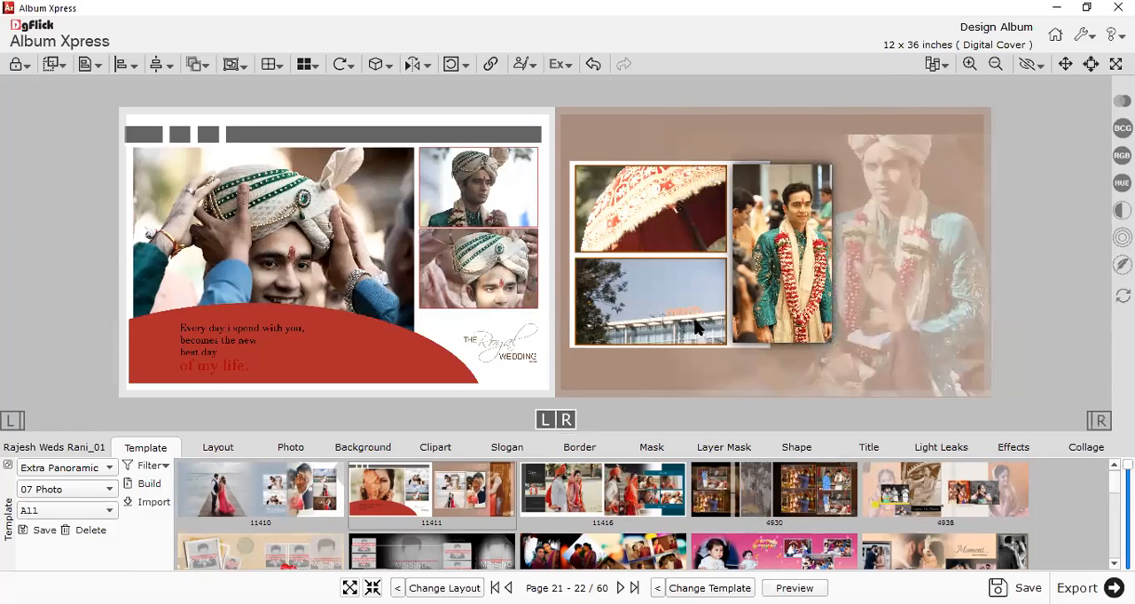
Shift the two umbrella photos within their frames to show the groom, and move the large turban photo flush with the red shape's edge.
{"action": "left_click_drag", "start_coordinate": [646, 301], "coordinate": [615, 60]}
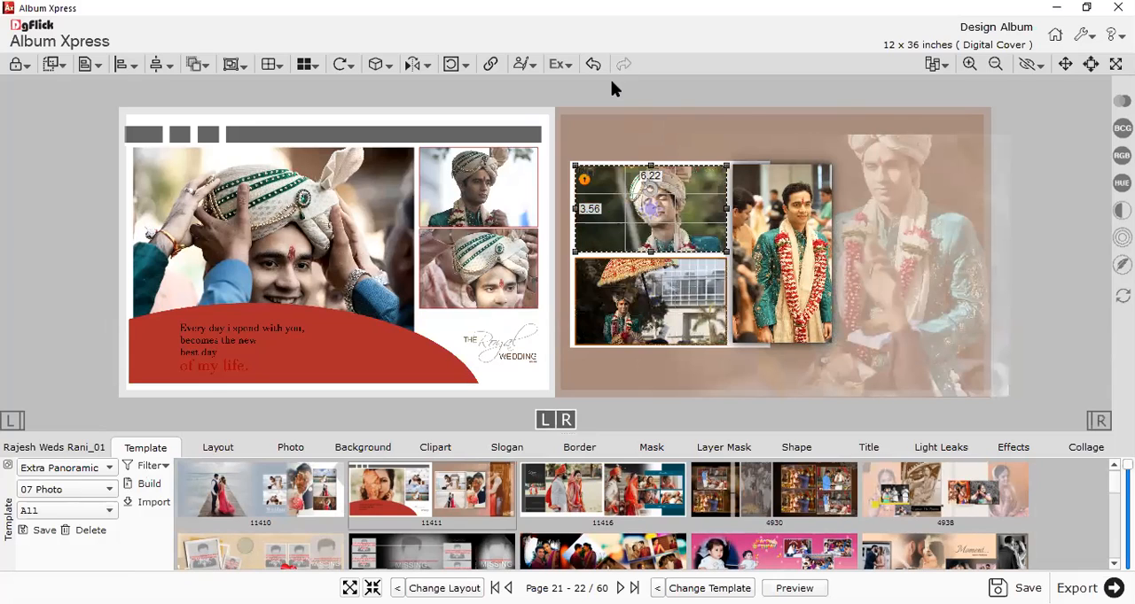
{"action": "left_click", "coordinate": [261, 179]}
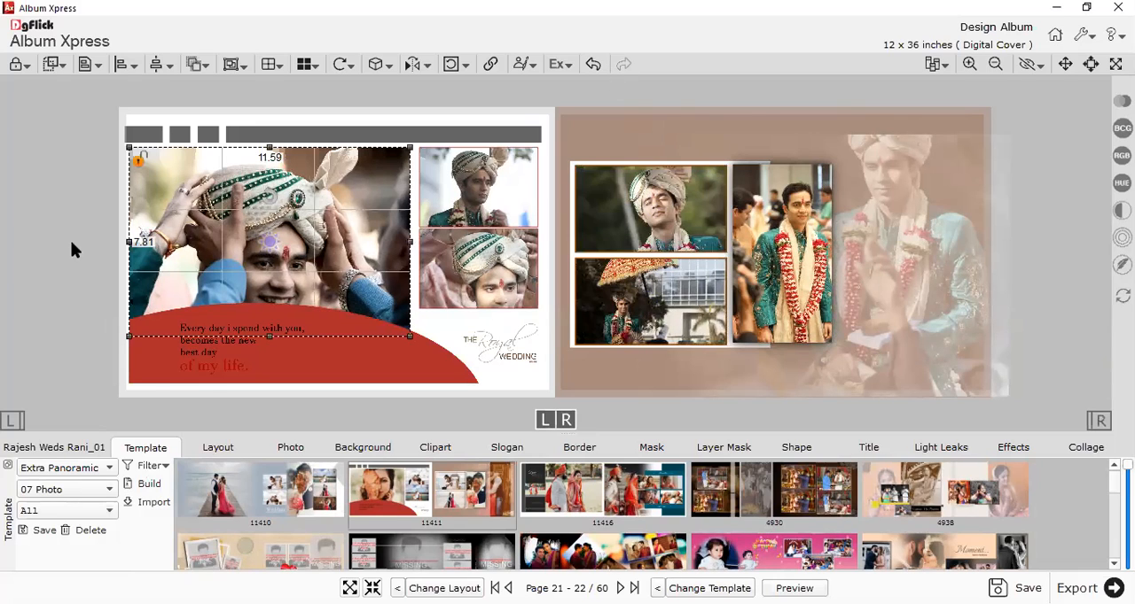
{"action": "left_click", "coordinate": [67, 242]}
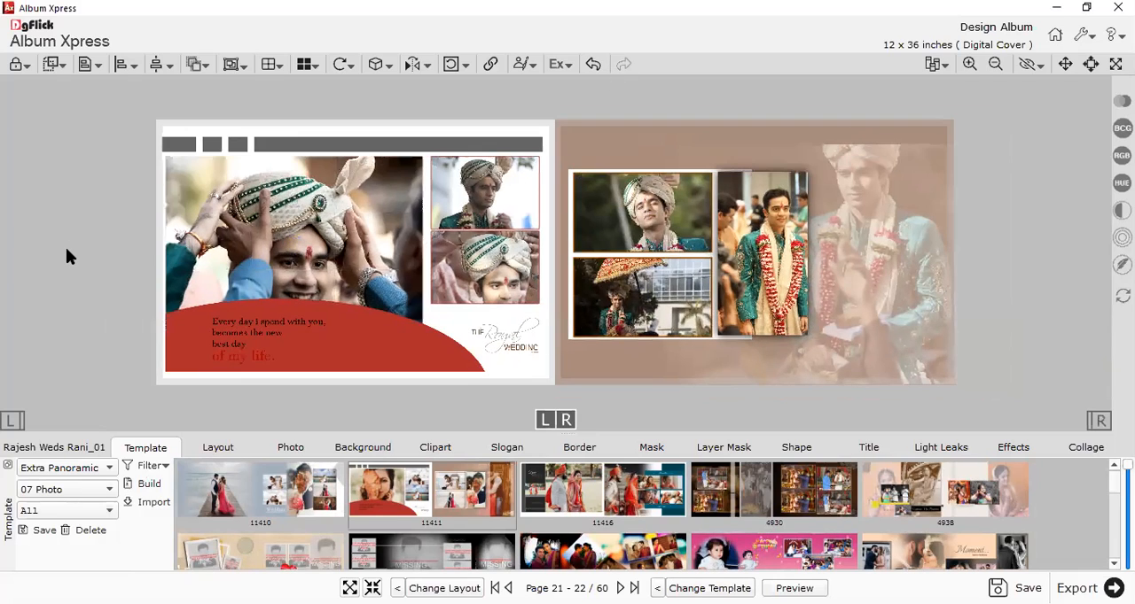
Open the blank spread for pages 23-24 and add Photo_19 through Photo_22 from the Wedding 2 folder.
{"action": "left_click", "coordinate": [58, 447]}
{"action": "left_click", "coordinate": [979, 497]}
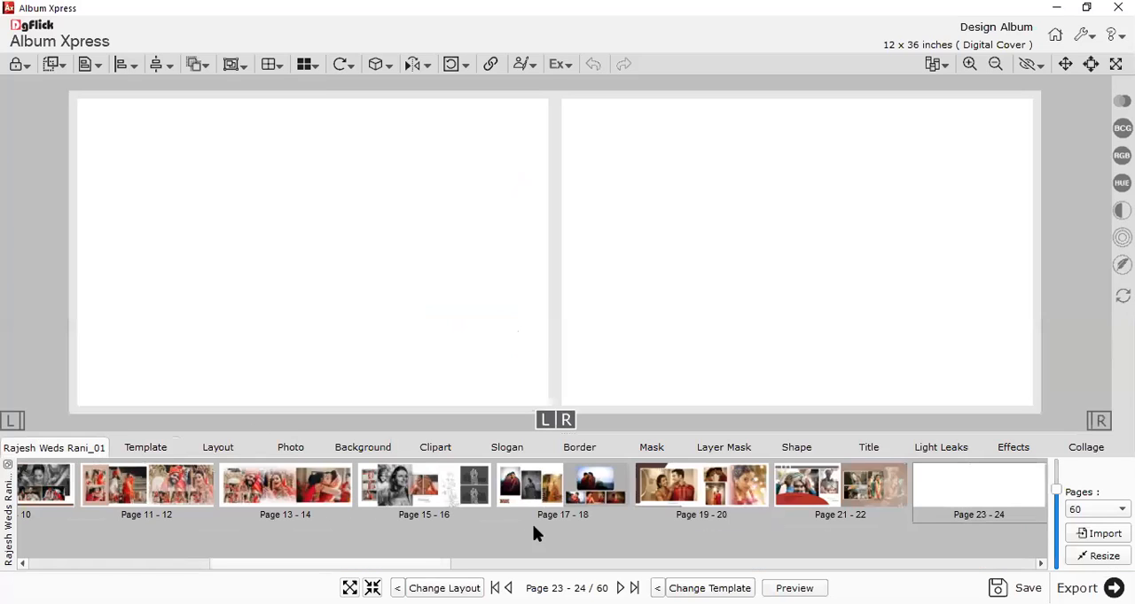
{"action": "left_click", "coordinate": [290, 447]}
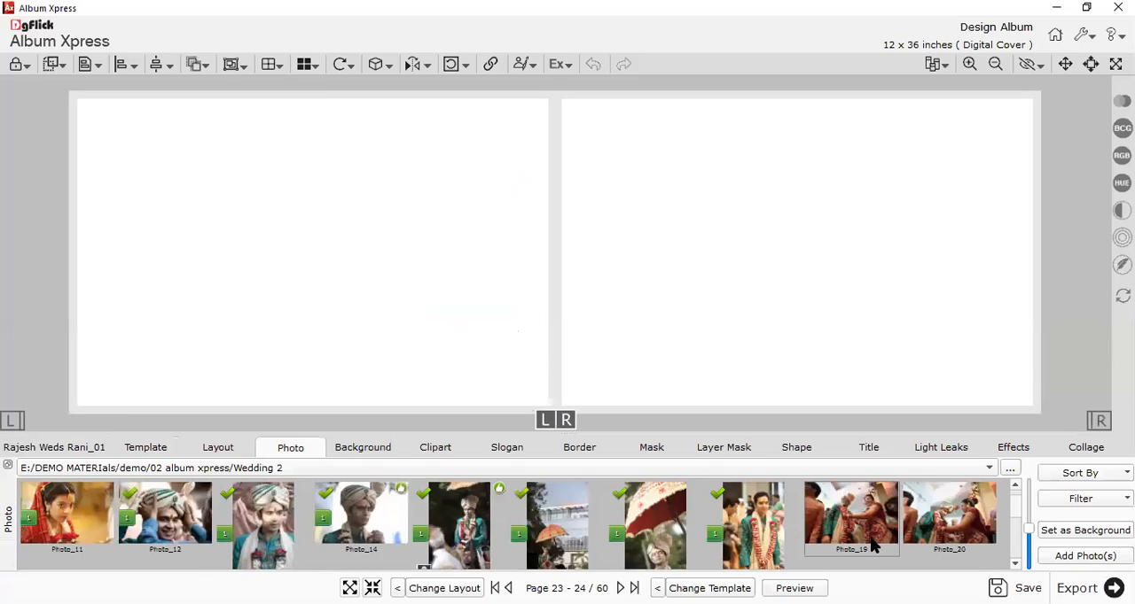
{"action": "scroll", "coordinate": [815, 543], "scroll_direction": "down", "scroll_amount": 2}
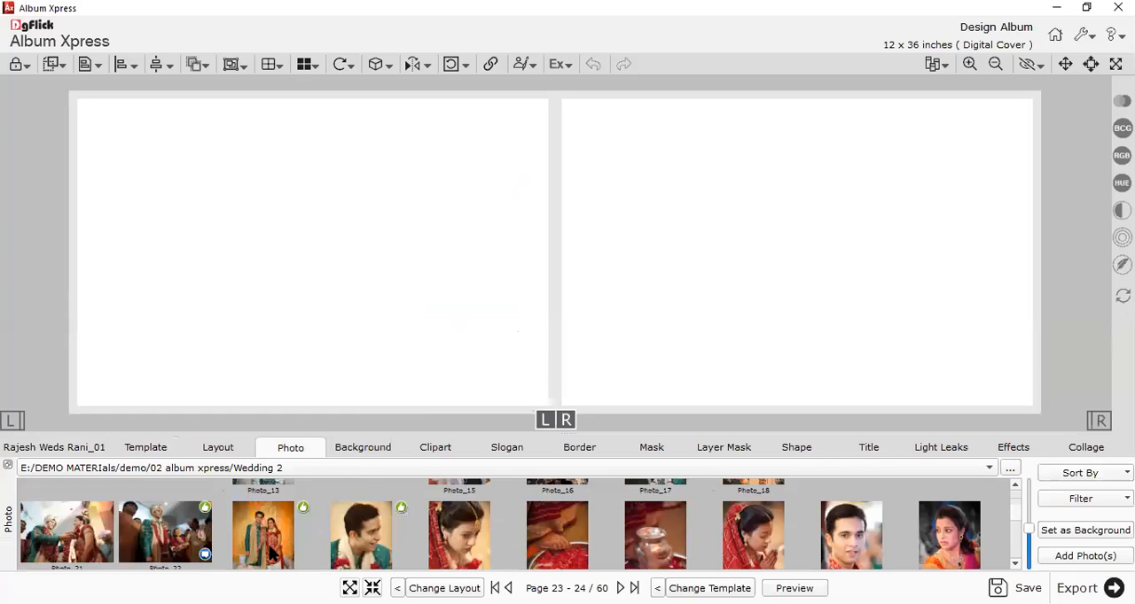
{"action": "left_click", "coordinate": [186, 524]}
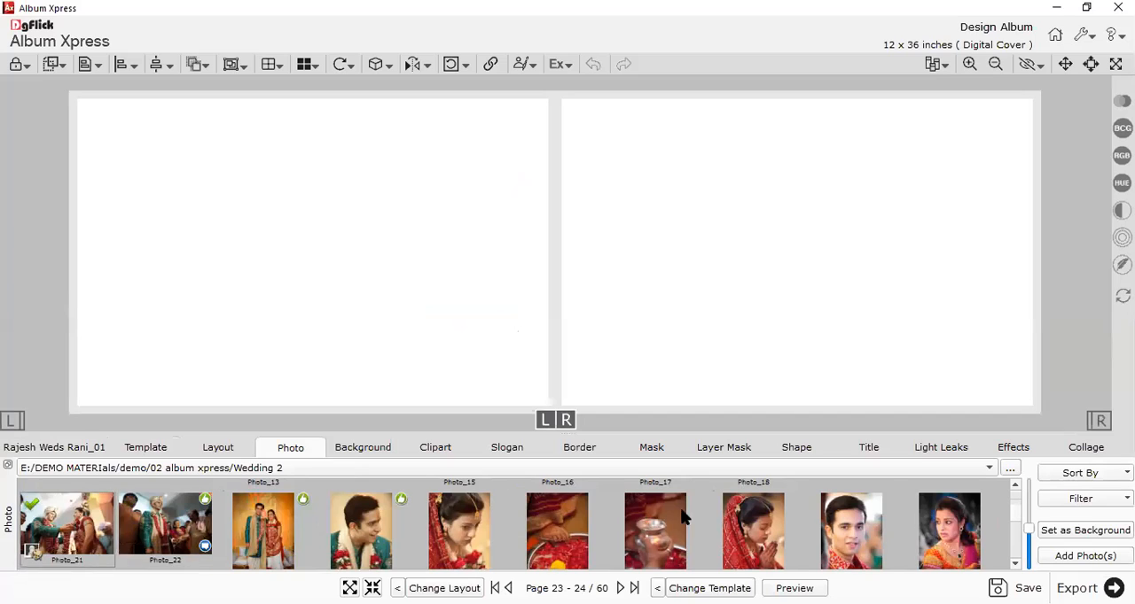
{"action": "scroll", "coordinate": [842, 503], "scroll_direction": "up", "scroll_amount": 2}
{"action": "scroll", "coordinate": [293, 531], "scroll_direction": "down", "scroll_amount": 3}
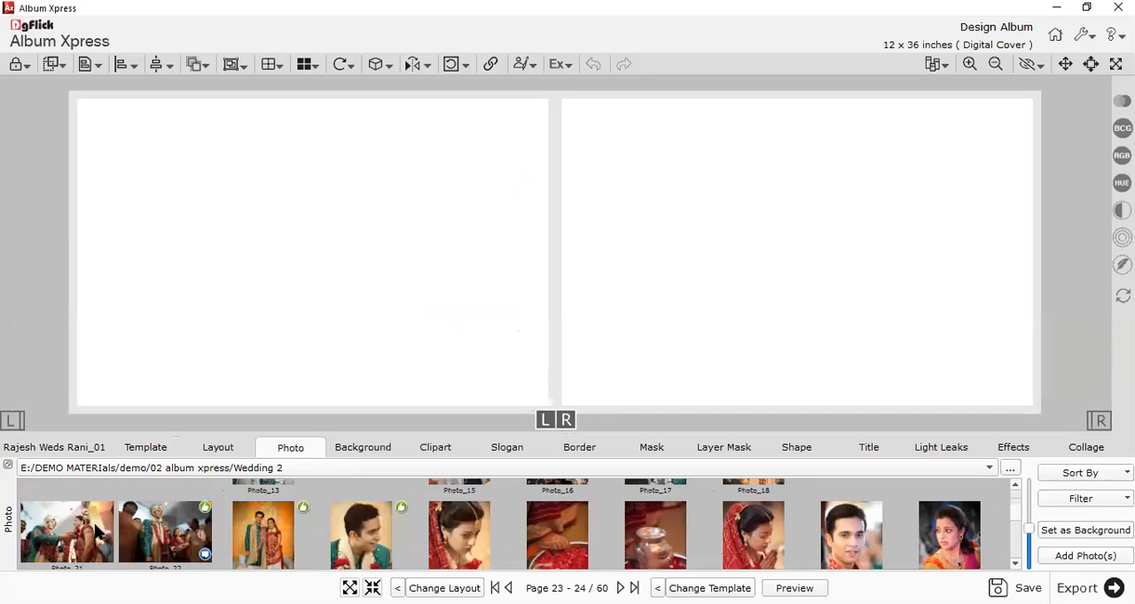
{"action": "left_click", "coordinate": [1063, 558]}
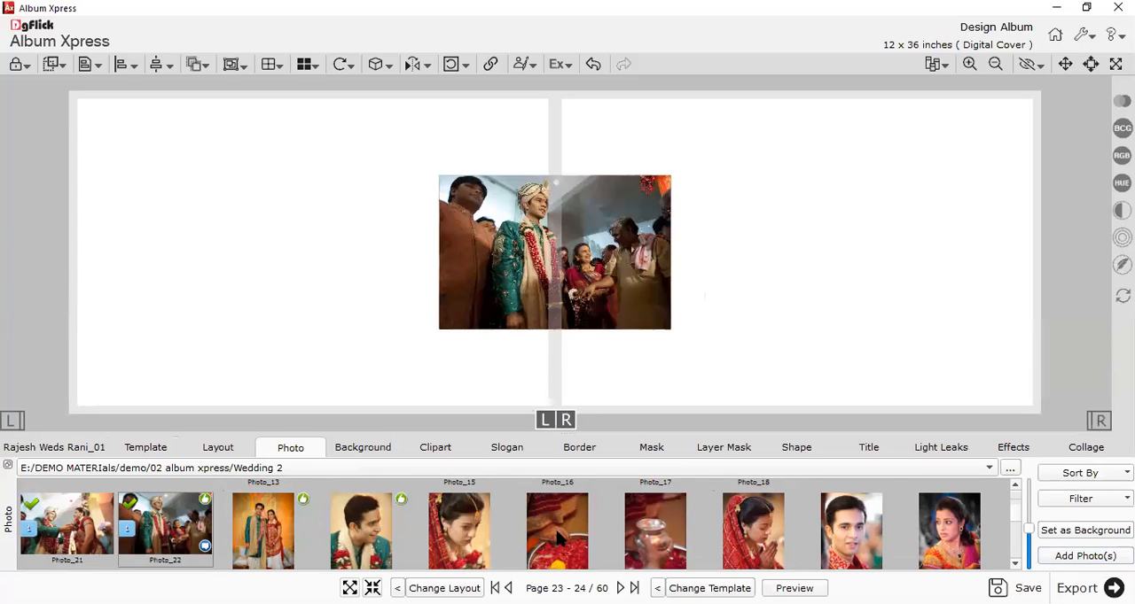
Move the top photo onto page 23 and apply a left-page template with one large faded couple photo and a column of three small ones.
{"action": "left_click_drag", "start_coordinate": [472, 301], "coordinate": [174, 288]}
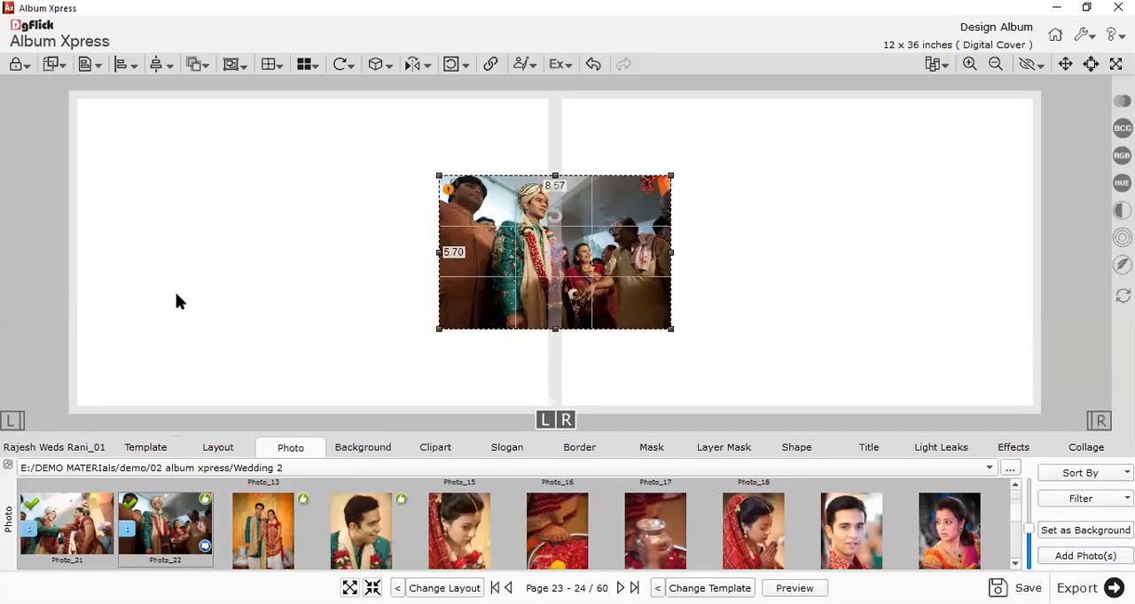
{"action": "left_click", "coordinate": [103, 380]}
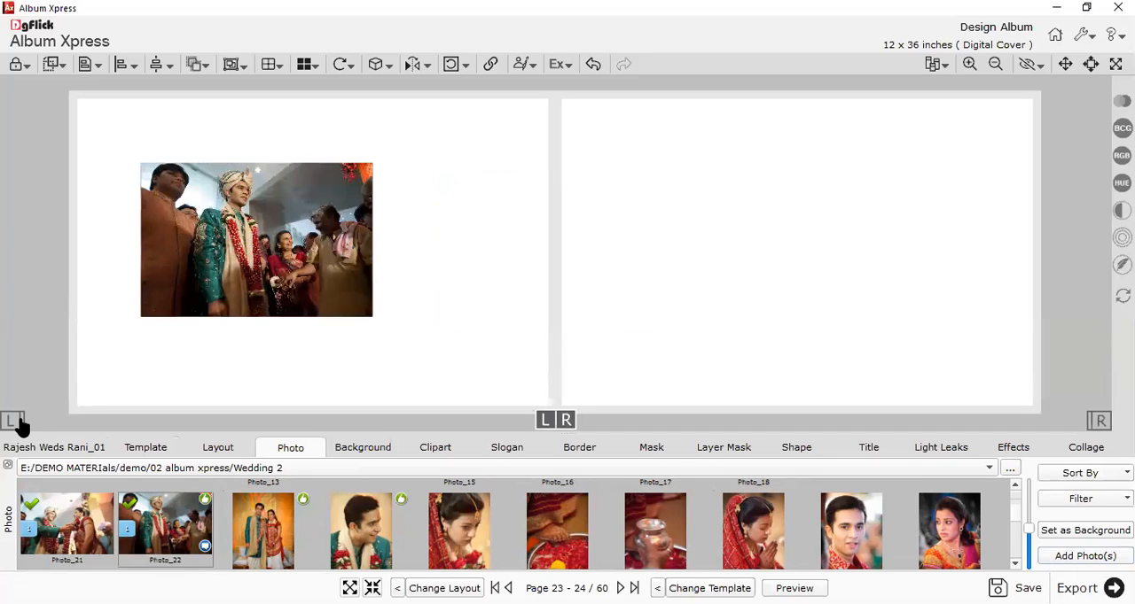
{"action": "left_click", "coordinate": [14, 422]}
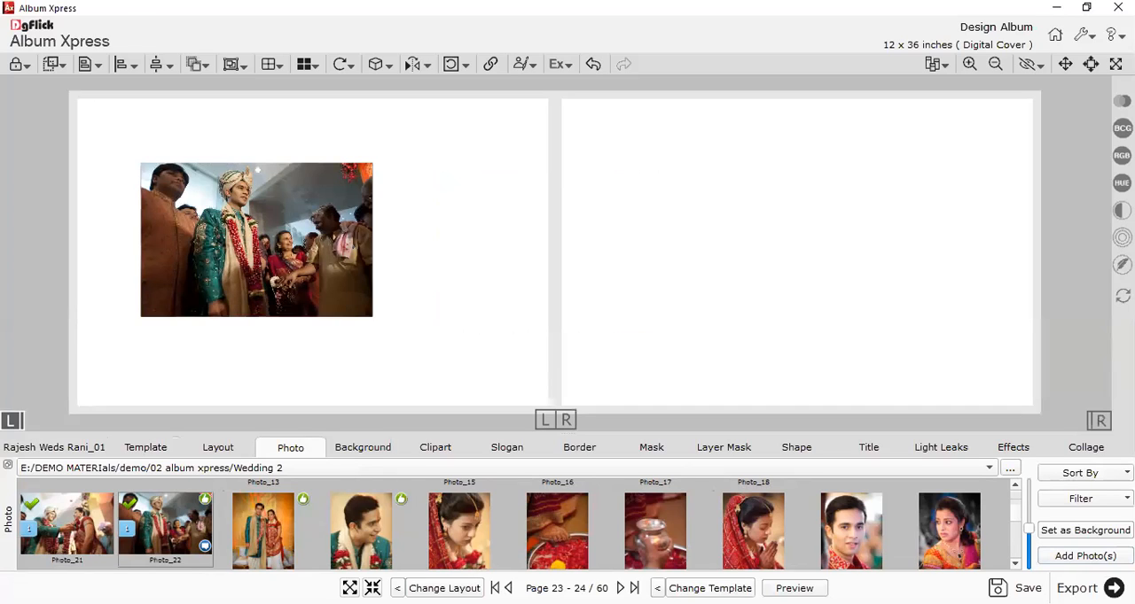
{"action": "key", "text": "Page_Down"}
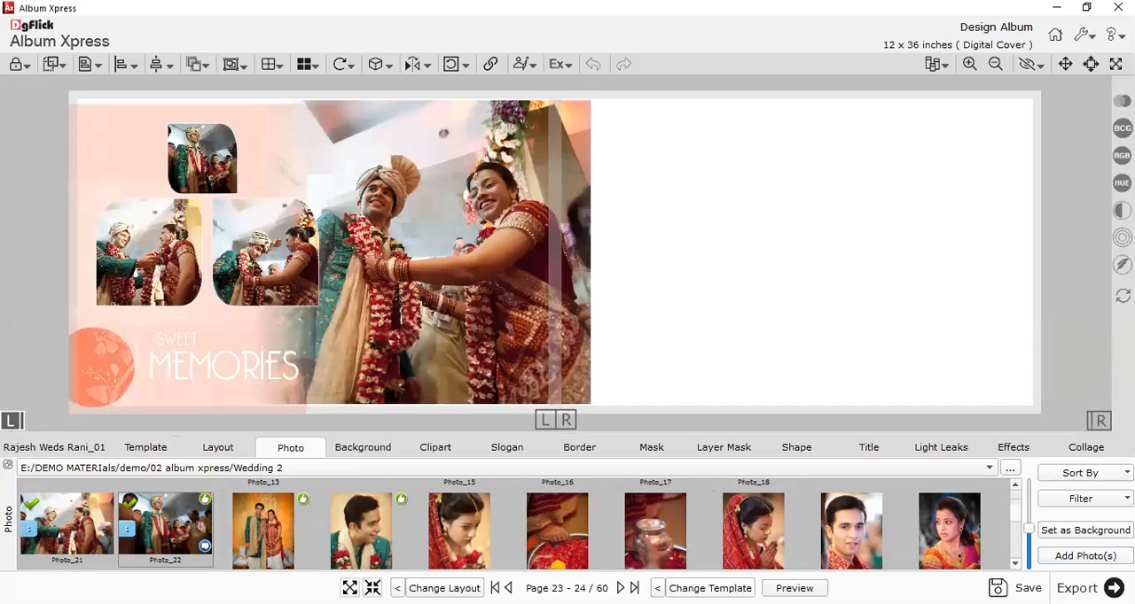
{"action": "key", "text": "Page_Down"}
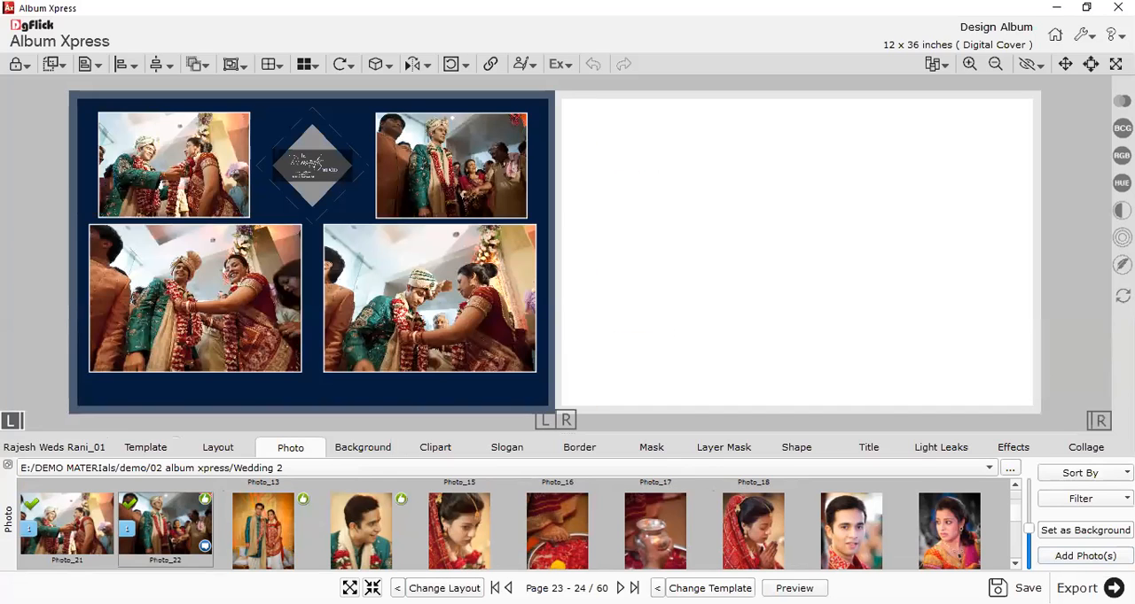
{"action": "key", "text": "Page_Down"}
{"action": "key", "text": "Page_Up"}
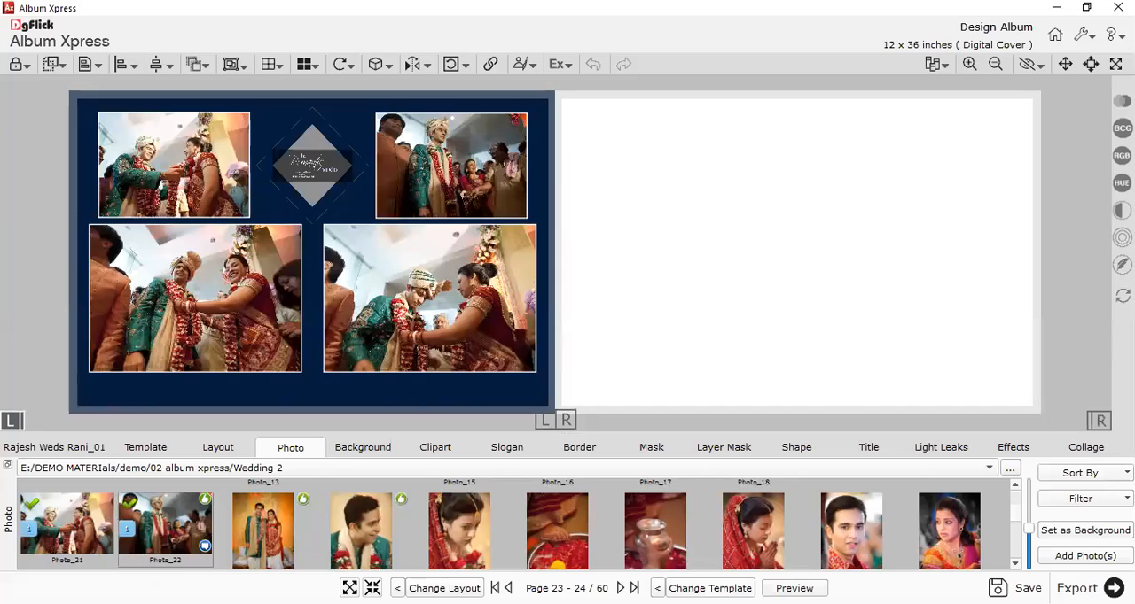
{"action": "left_click", "coordinate": [709, 588]}
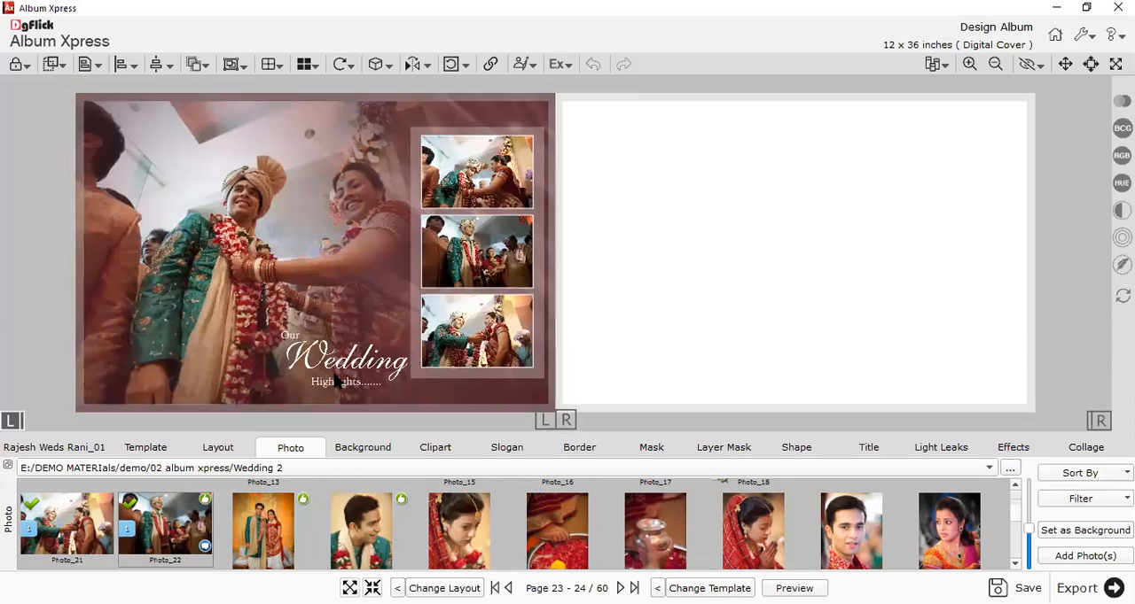
Delete the "Our Wedding Highlights" text from page 23 and remove the page's maroon background.
{"action": "left_click", "coordinate": [337, 382]}
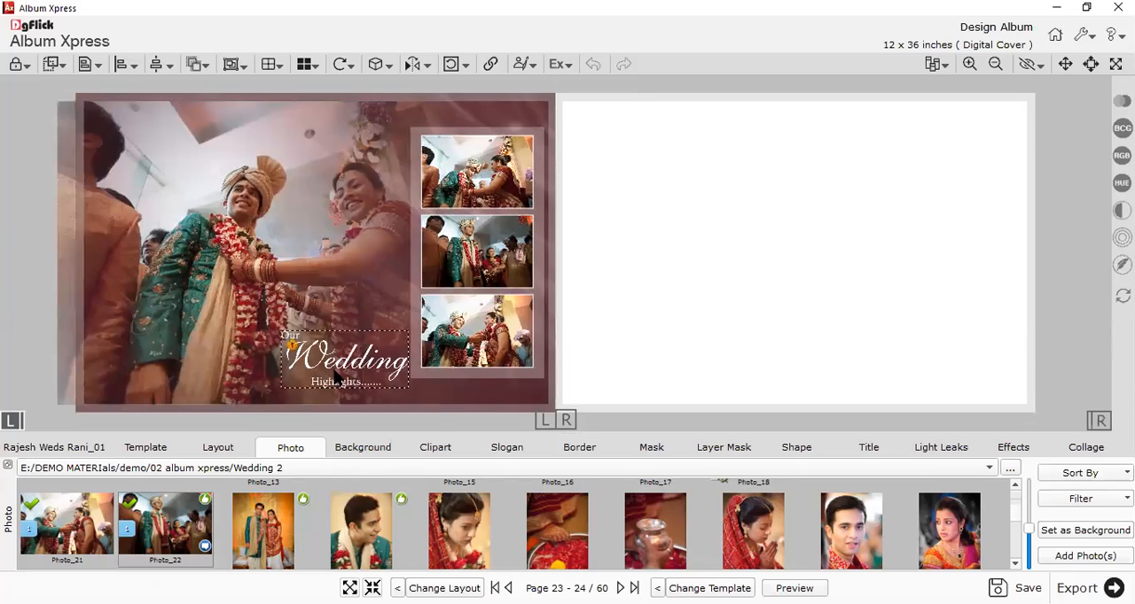
{"action": "key", "text": "Delete"}
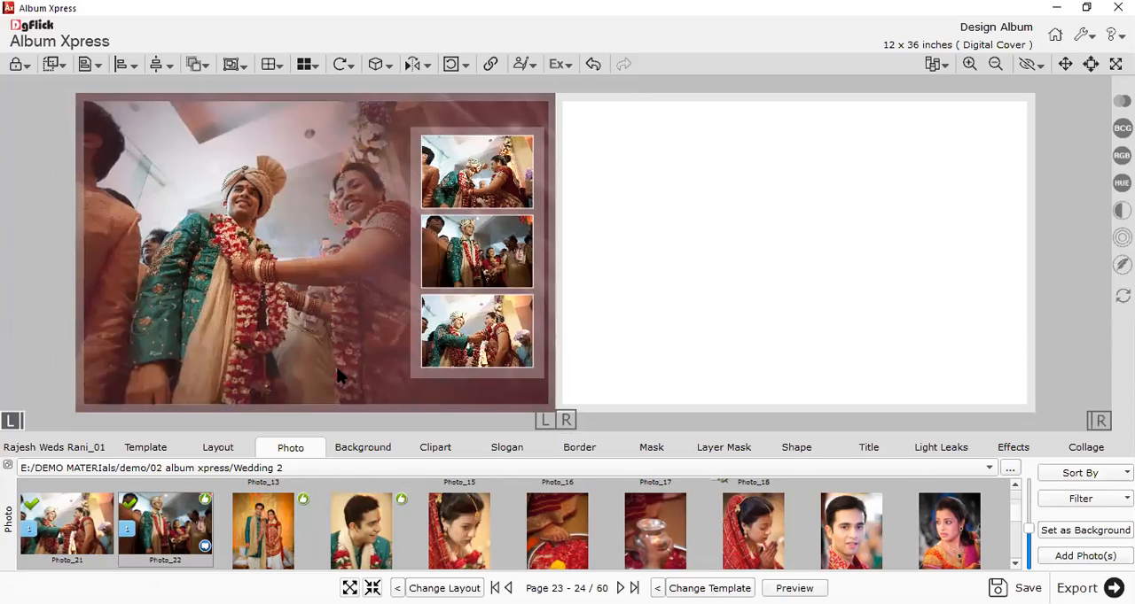
{"action": "left_click", "coordinate": [354, 452]}
{"action": "left_click", "coordinate": [1077, 525]}
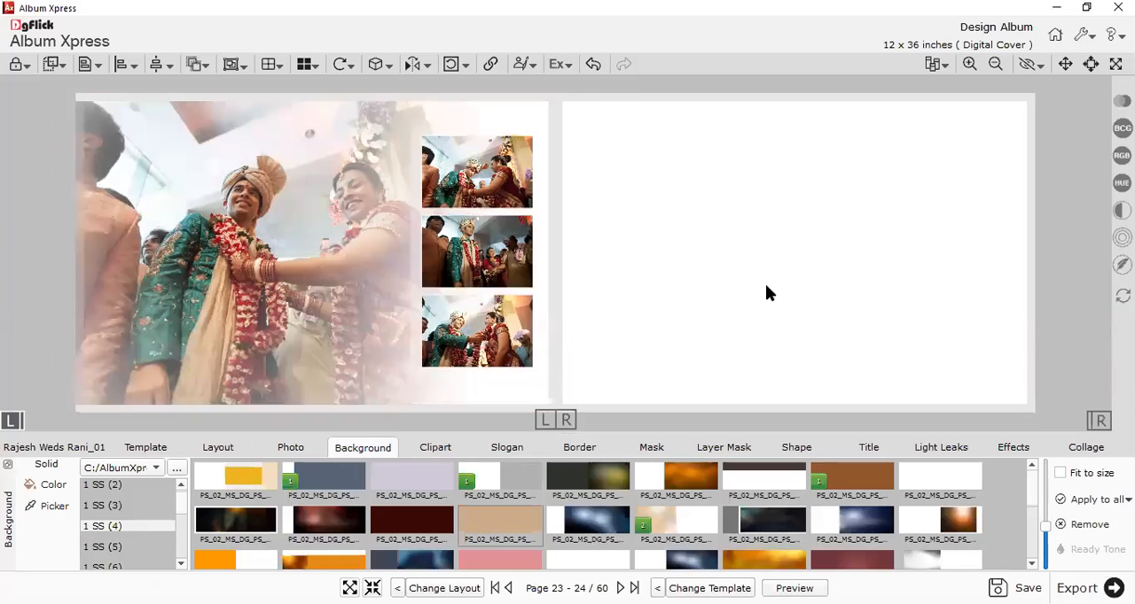
Target page 24 alone and add the standing couple photo, the garlanded groom portrait and the bride portrait that follow Photo_22.
{"action": "left_click", "coordinate": [1099, 422]}
{"action": "left_click", "coordinate": [290, 449]}
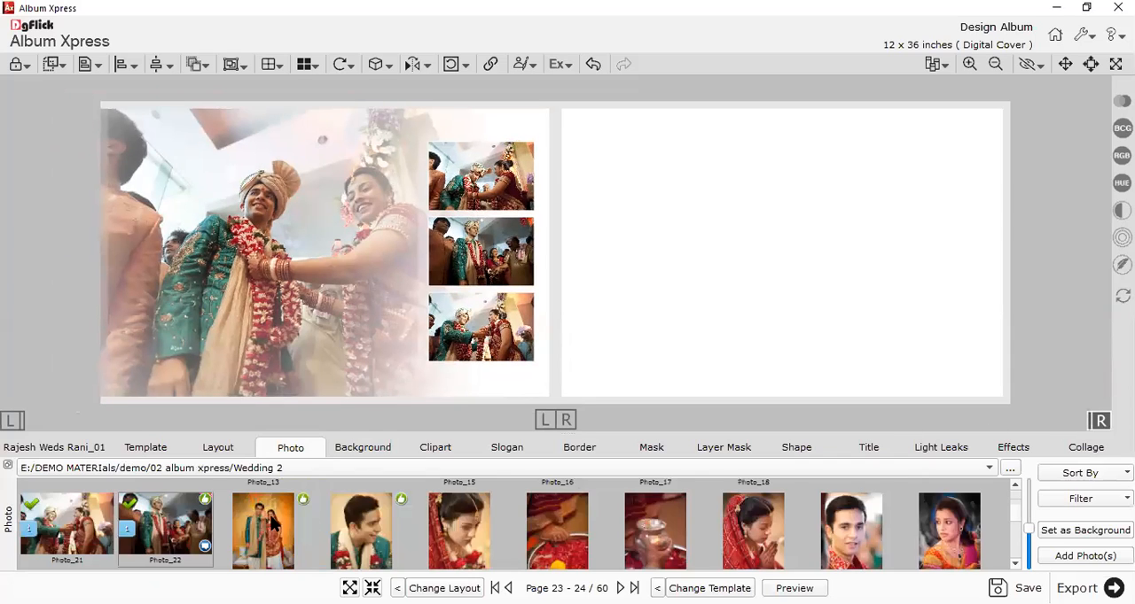
{"action": "left_click", "coordinate": [270, 525]}
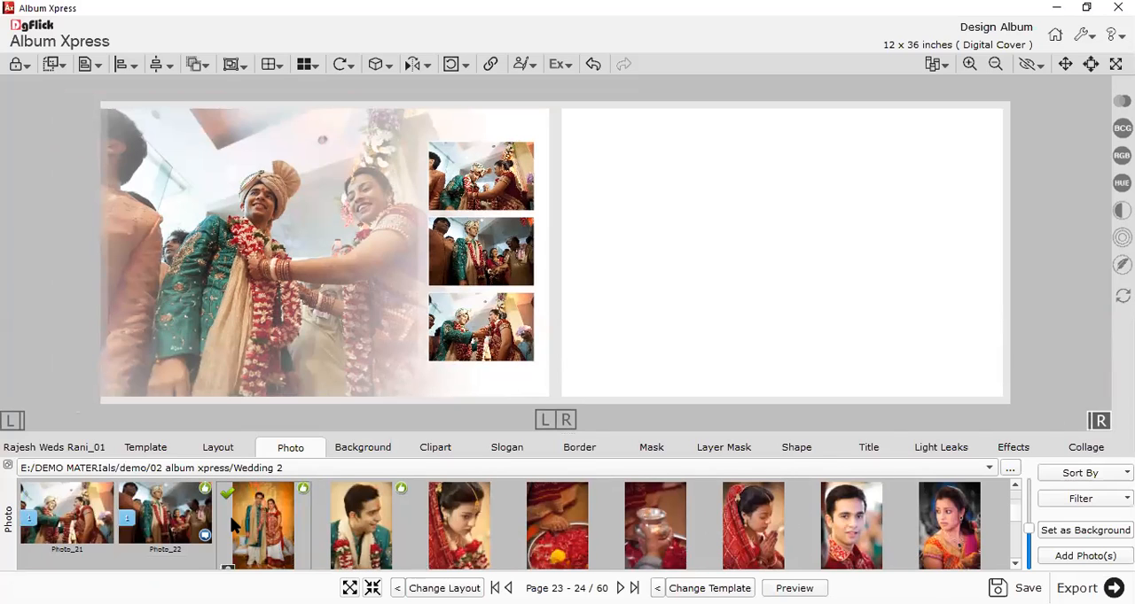
{"action": "left_click", "coordinate": [401, 550]}
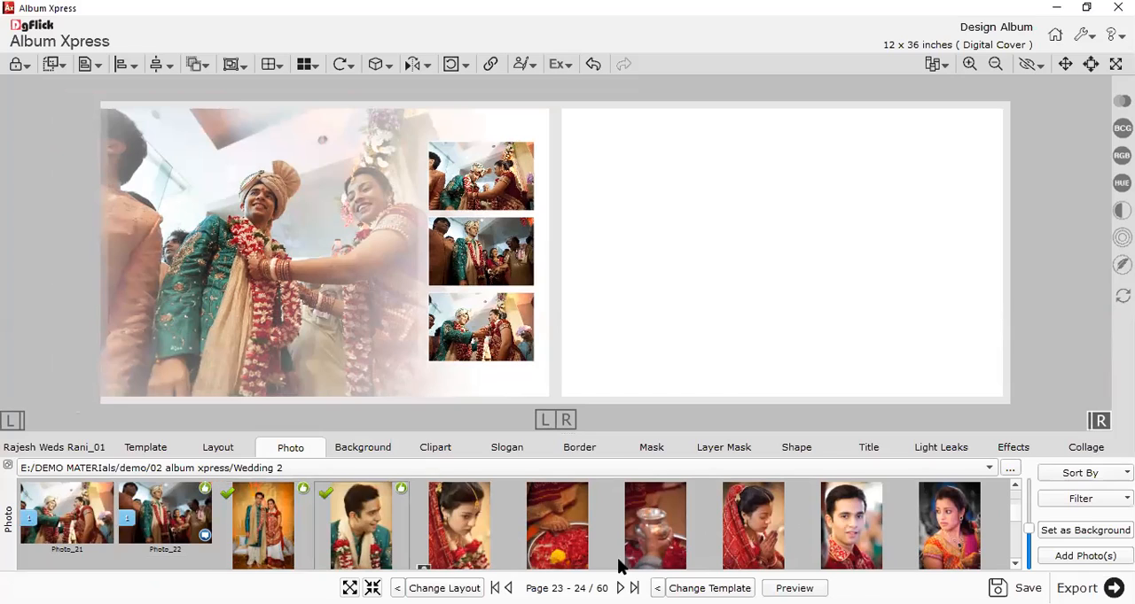
{"action": "left_click", "coordinate": [490, 533], "text": "ctrl"}
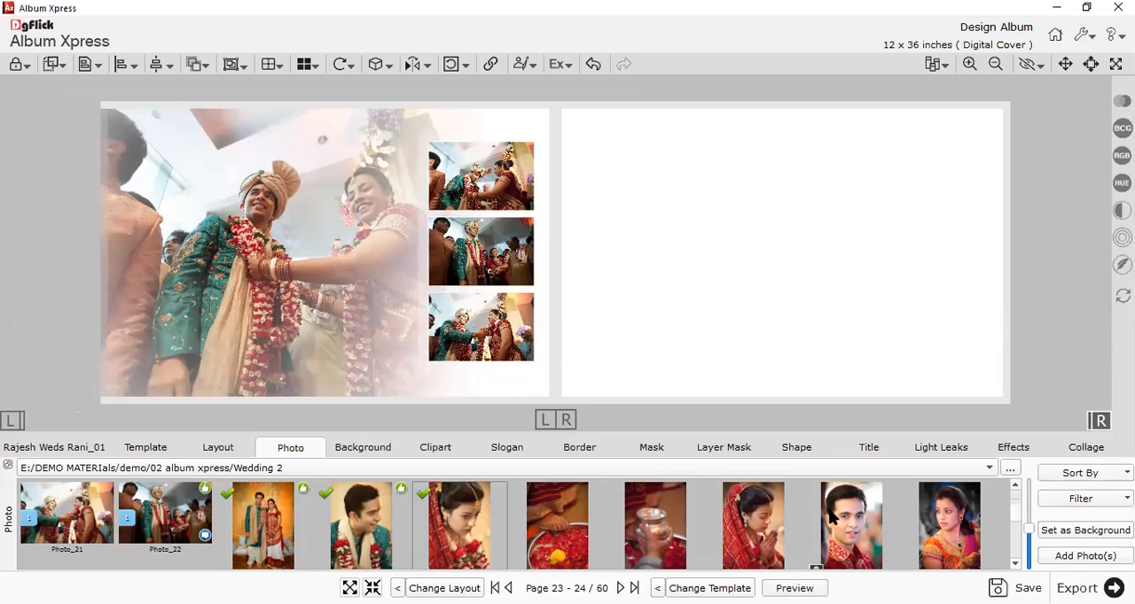
{"action": "left_click", "coordinate": [1071, 556]}
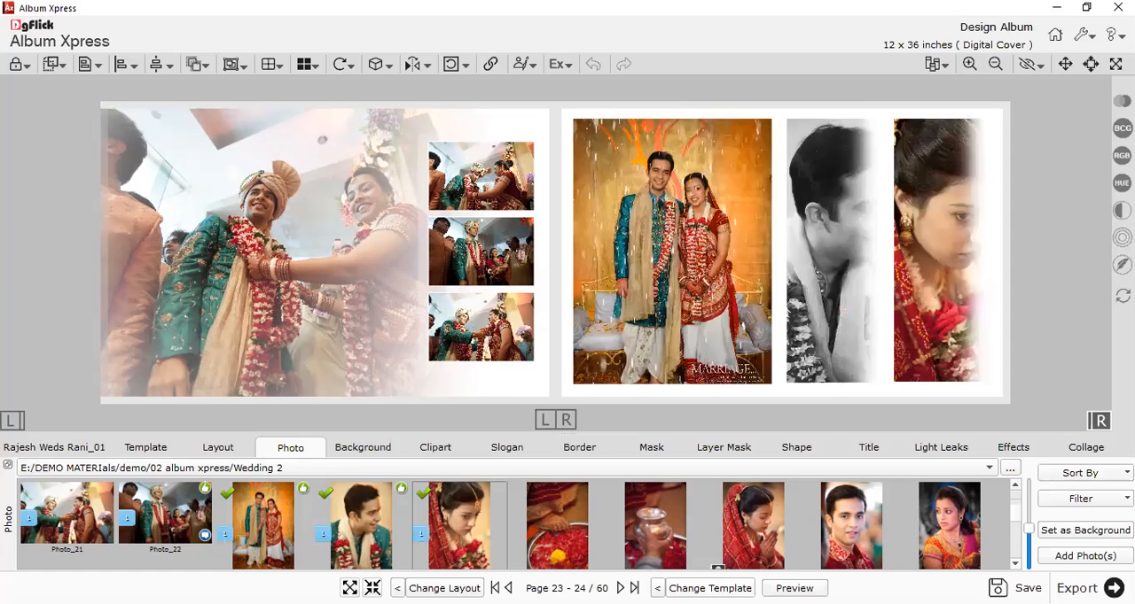
Apply the beige floral template with three side-by-side photos to page 24 and delete its "Our Wedding Highlights" text.
{"action": "key", "text": "space"}
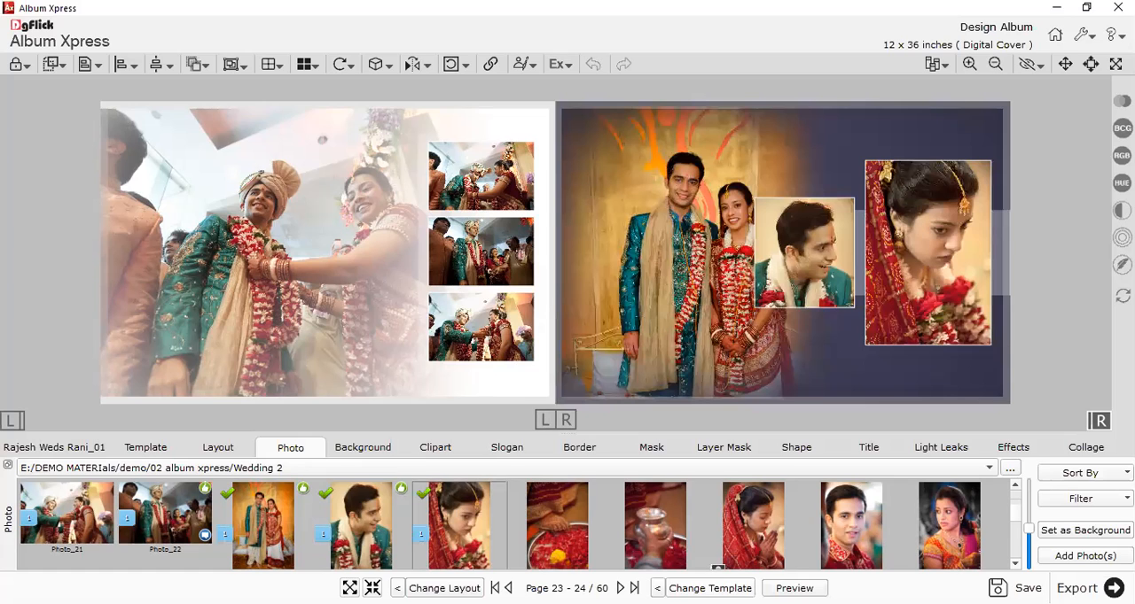
{"action": "key", "text": "space"}
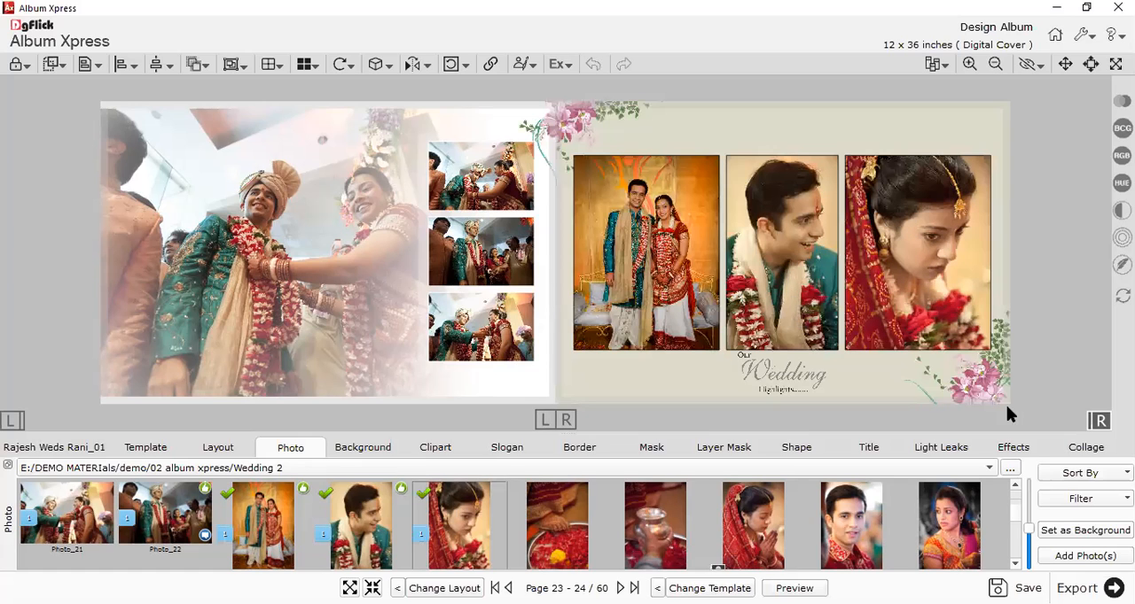
{"action": "left_click", "coordinate": [767, 375]}
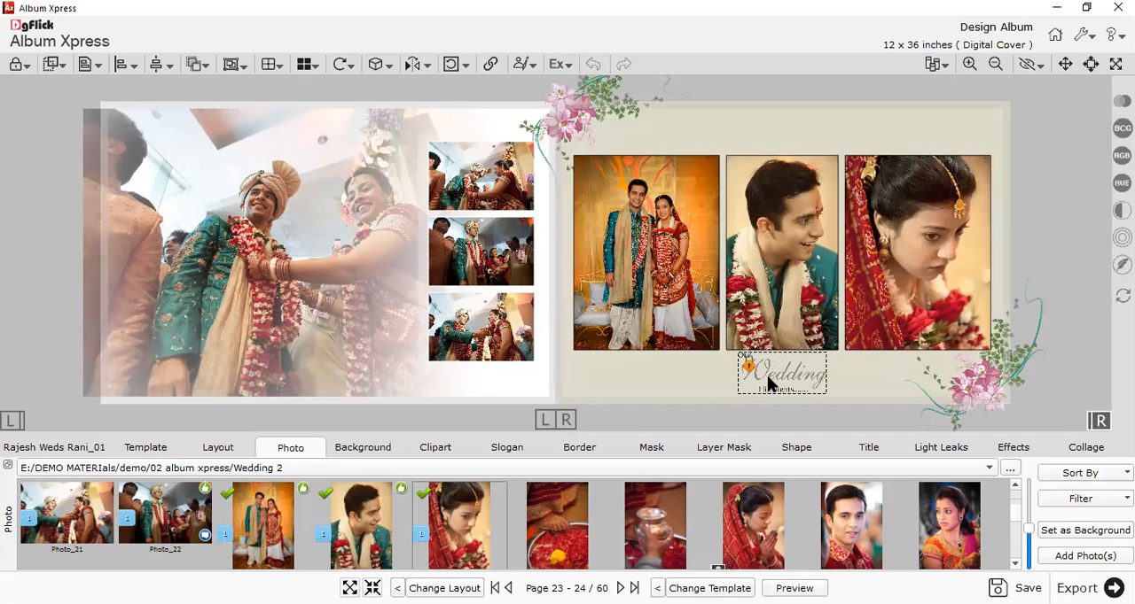
{"action": "key", "text": "Delete"}
Add the title "Happy wedding" to page 24 and place it below the three photos.
{"action": "left_click", "coordinate": [658, 315]}
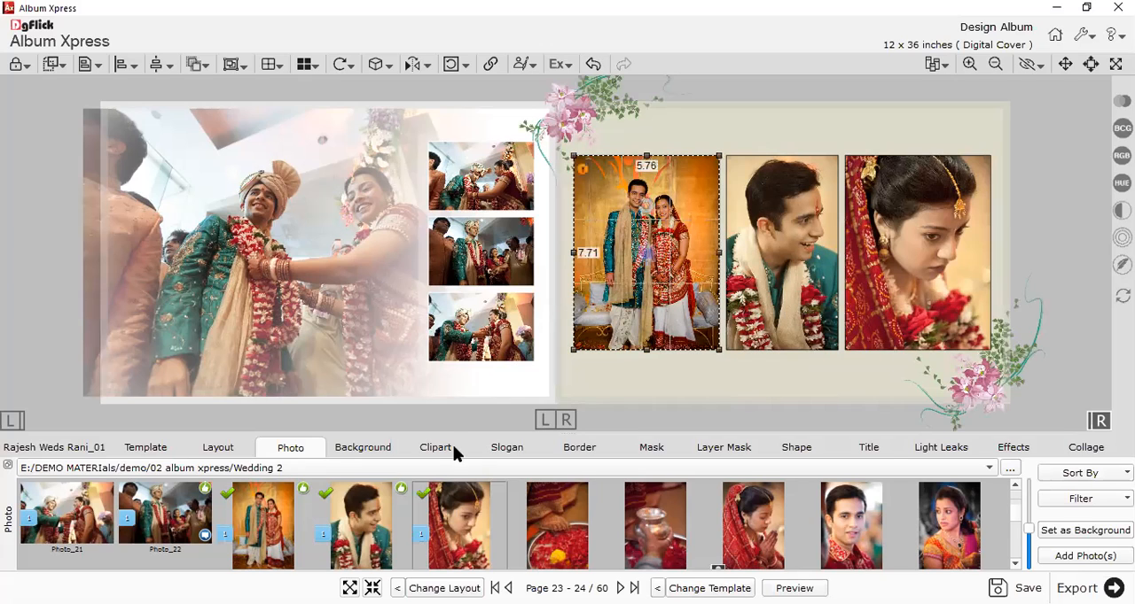
{"action": "left_click", "coordinate": [838, 448]}
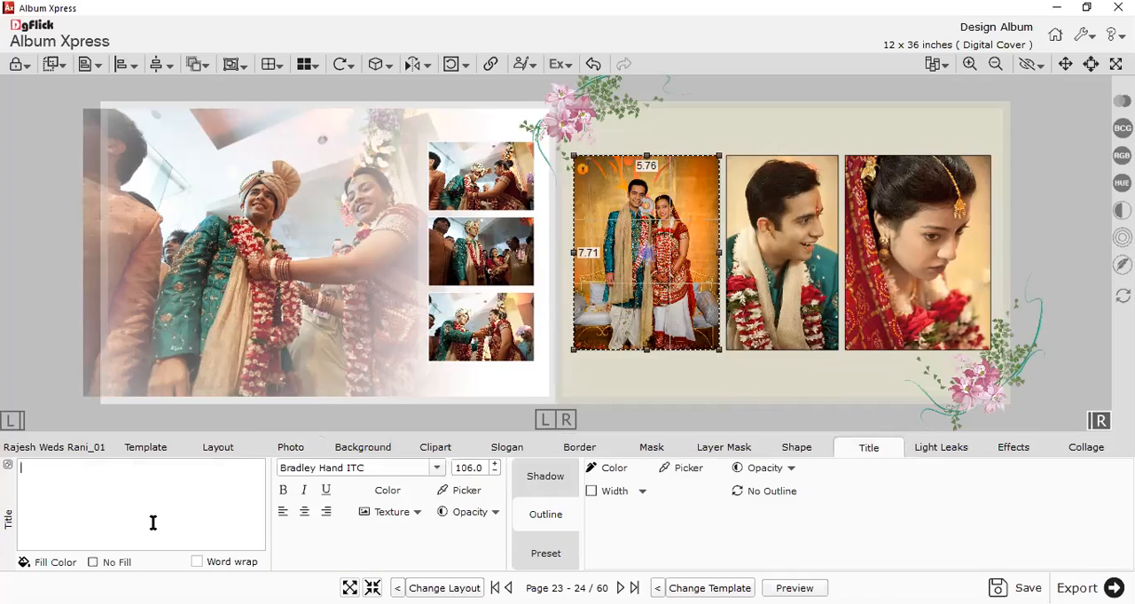
{"action": "type", "text": "Happy W"}
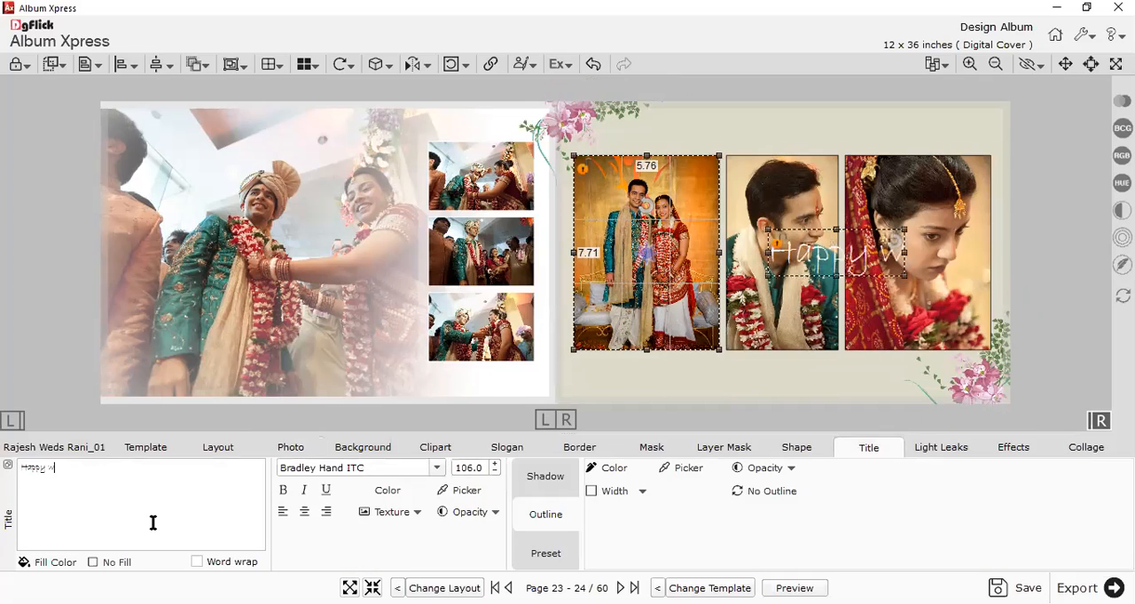
{"action": "type", "text": "edding"}
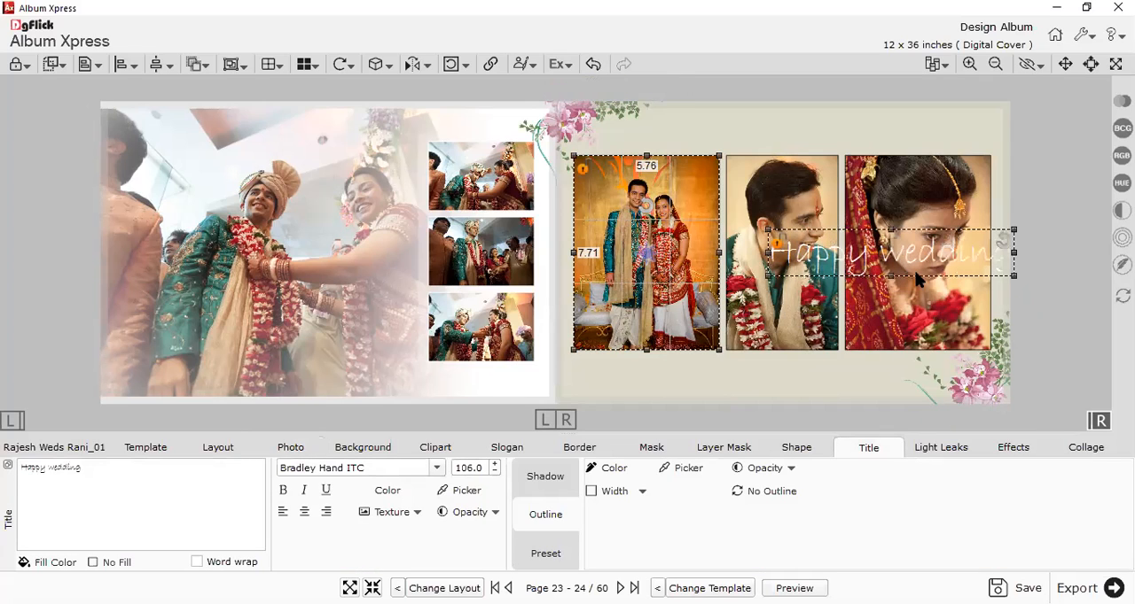
{"action": "left_click_drag", "start_coordinate": [911, 259], "coordinate": [756, 372]}
{"action": "key", "text": "ctrl+z"}
{"action": "key", "text": "ctrl+y"}
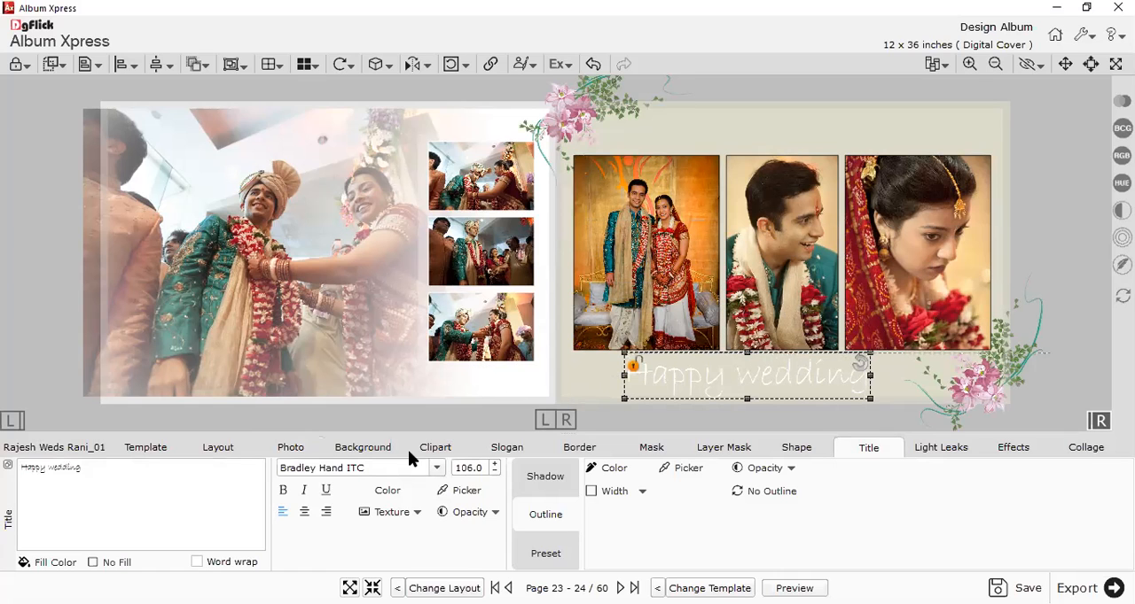
Set the "Happy wedding" title's font to BRH Tamil Tab RN and centre it beneath the photos.
{"action": "left_click", "coordinate": [408, 451]}
{"action": "left_click", "coordinate": [866, 445]}
{"action": "scroll", "coordinate": [387, 470], "scroll_direction": "down", "scroll_amount": 2}
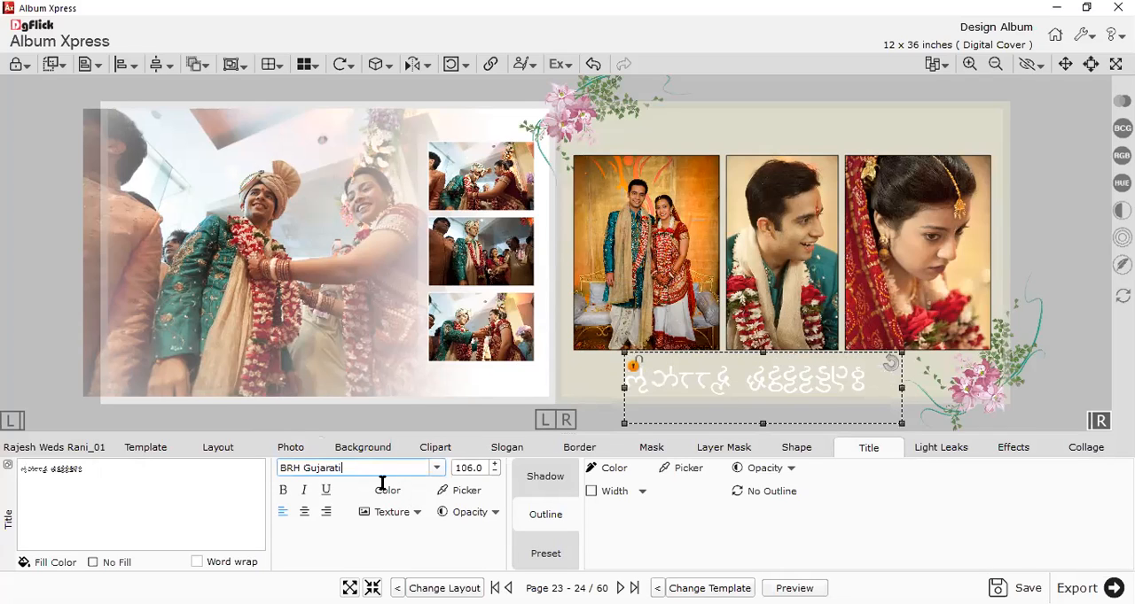
{"action": "scroll", "coordinate": [362, 468], "scroll_direction": "down", "scroll_amount": 1}
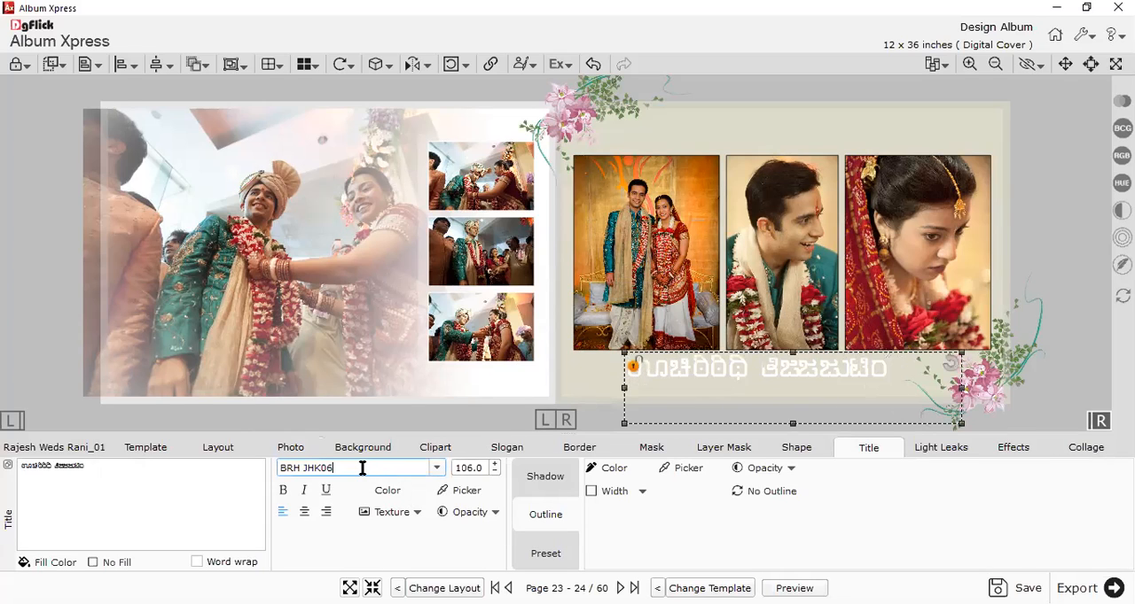
{"action": "scroll", "coordinate": [363, 468], "scroll_direction": "down", "scroll_amount": 1}
{"action": "scroll", "coordinate": [362, 468], "scroll_direction": "down", "scroll_amount": 1}
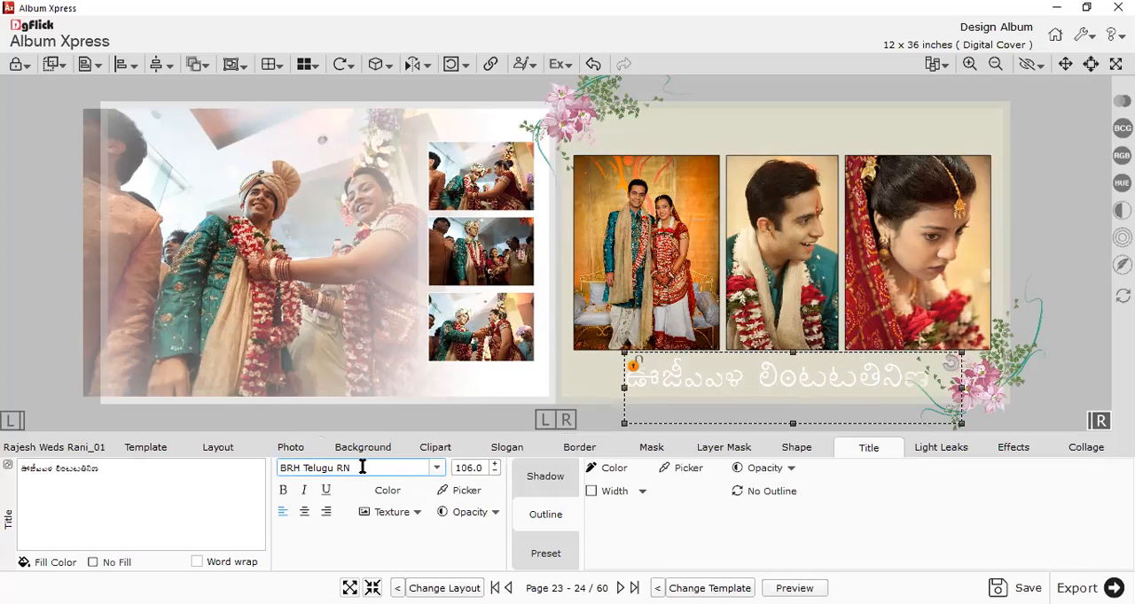
{"action": "scroll", "coordinate": [363, 468], "scroll_direction": "down", "scroll_amount": 1}
{"action": "left_click_drag", "start_coordinate": [701, 366], "coordinate": [725, 372]}
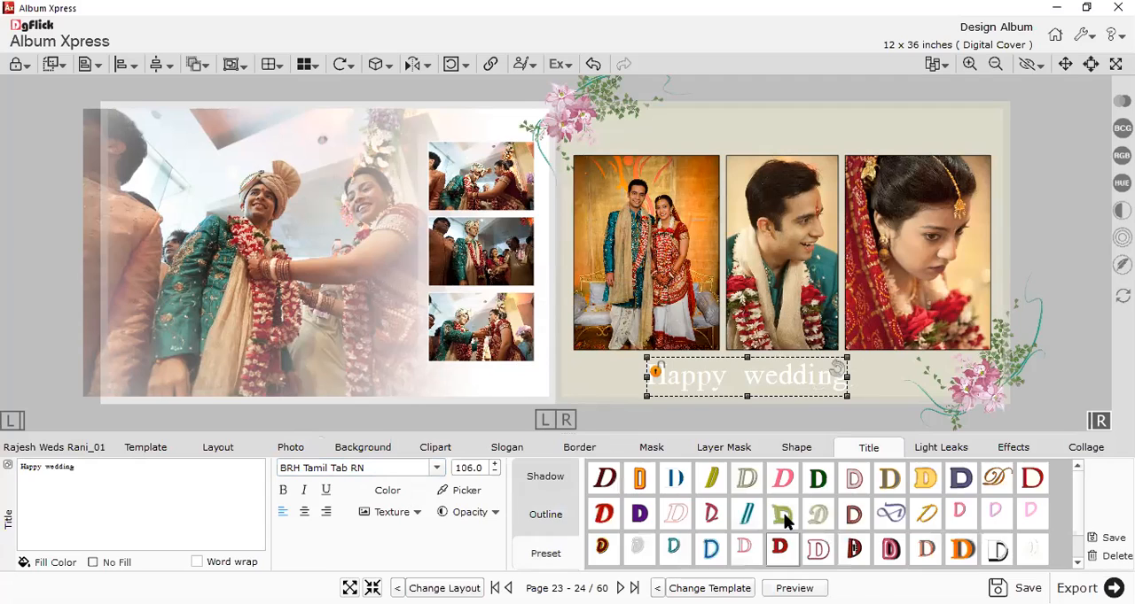
Apply the light green preset style to the "Happy wedding" title and display the album's page thumbnails.
{"action": "left_click", "coordinate": [780, 481]}
{"action": "left_click", "coordinate": [793, 516]}
{"action": "left_click", "coordinate": [1074, 277]}
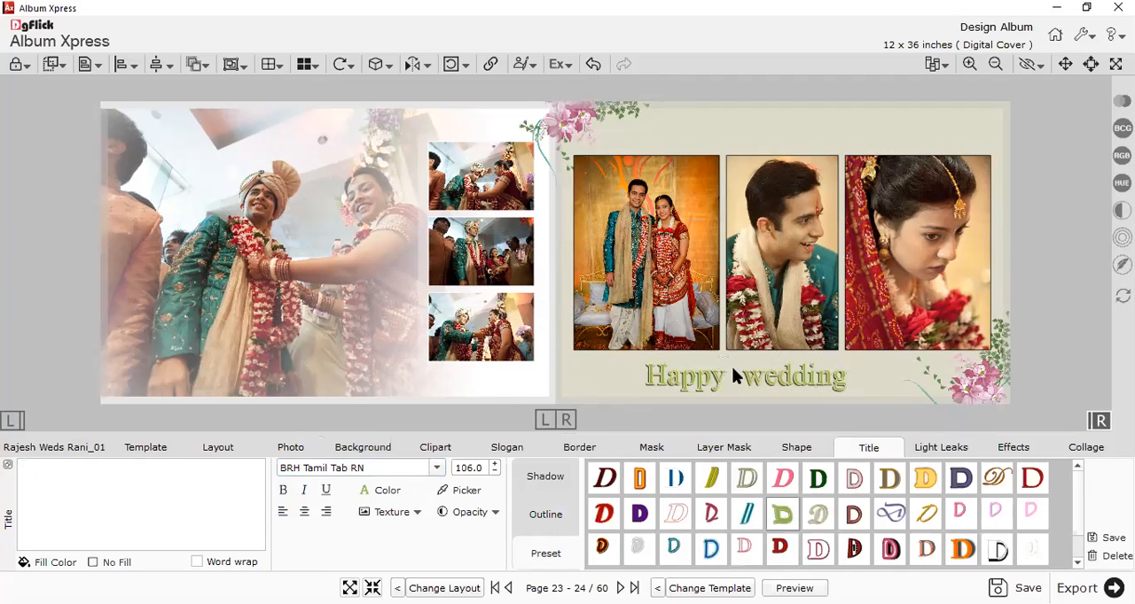
{"action": "left_click", "coordinate": [100, 450]}
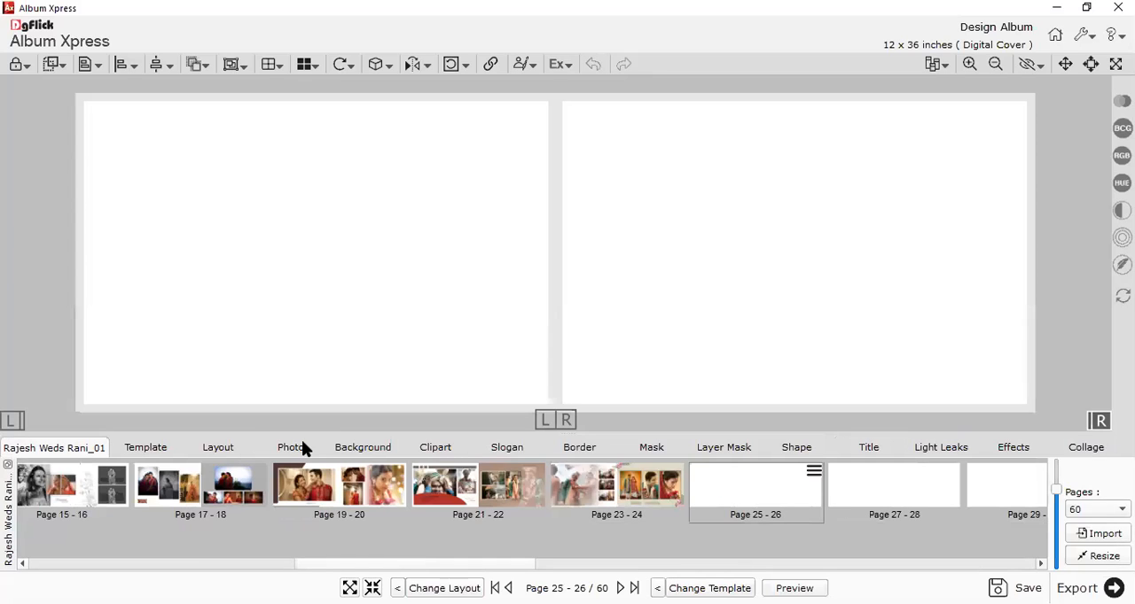
Open pages 25-26 and add six photos, Photo_26 to Photo_30 and Photo_32, from the Wedding 2 folder across both pages.
{"action": "left_click", "coordinate": [302, 445]}
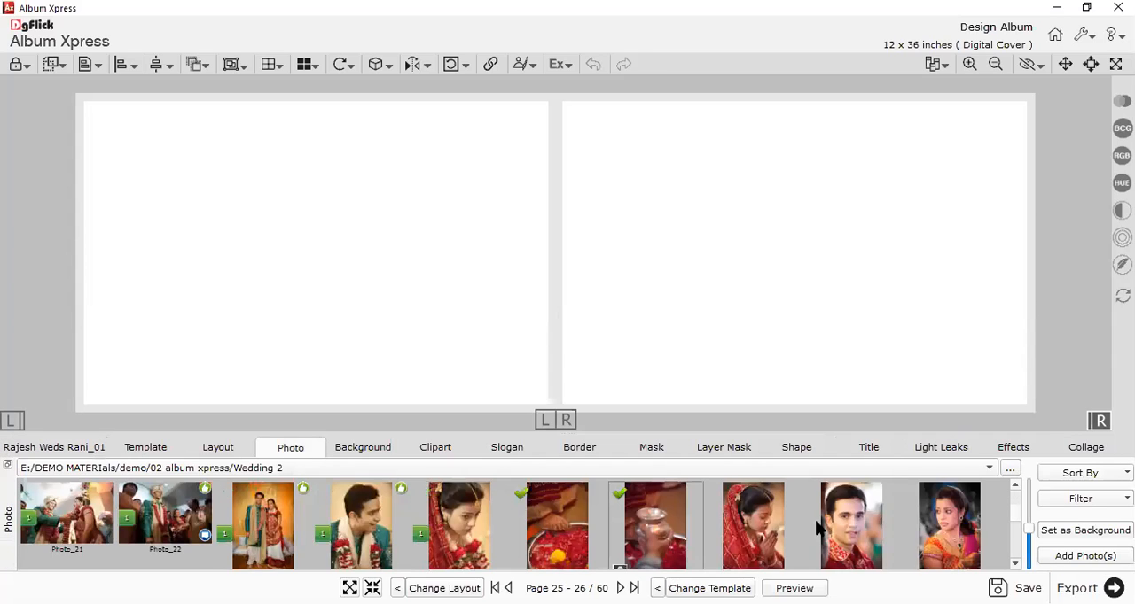
{"action": "scroll", "coordinate": [208, 549], "scroll_direction": "down", "scroll_amount": 1}
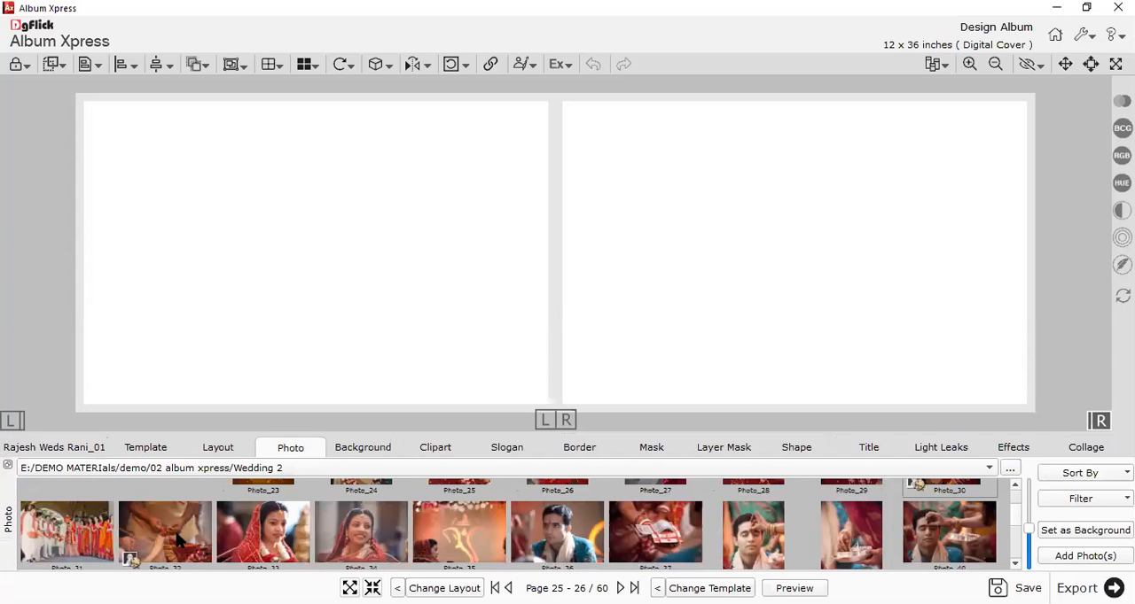
{"action": "left_click", "coordinate": [177, 537]}
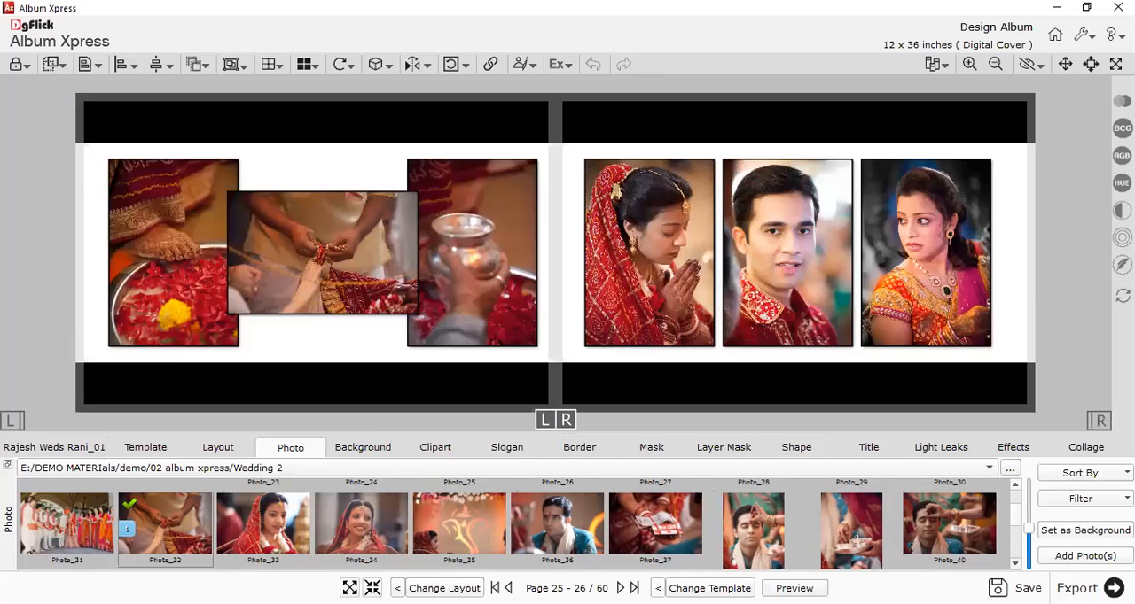
Cycle through templates for pages 25-26 until the dark brown design with the "Aati kya Dandiya" text is applied.
{"action": "left_click", "coordinate": [783, 312]}
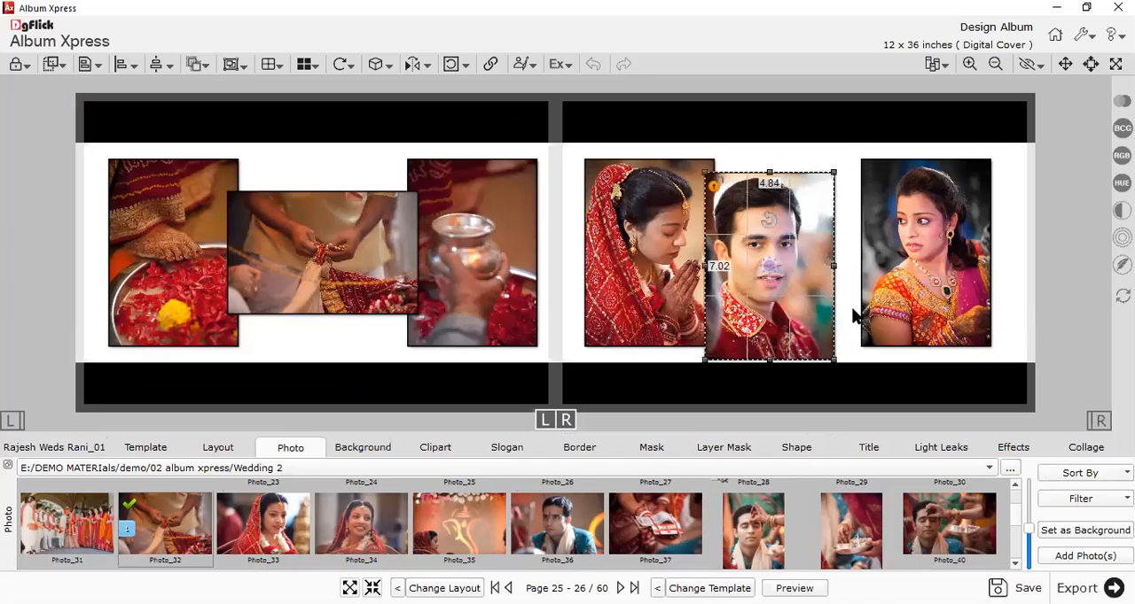
{"action": "left_click_drag", "start_coordinate": [877, 335], "coordinate": [865, 348]}
{"action": "left_click", "coordinate": [721, 588]}
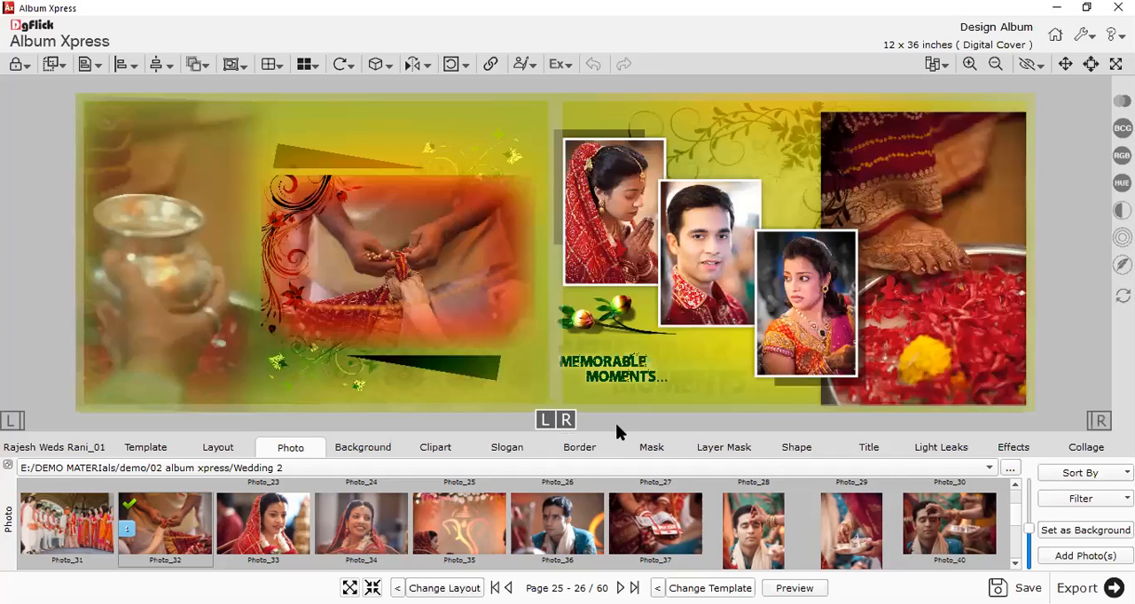
{"action": "left_click", "coordinate": [709, 588]}
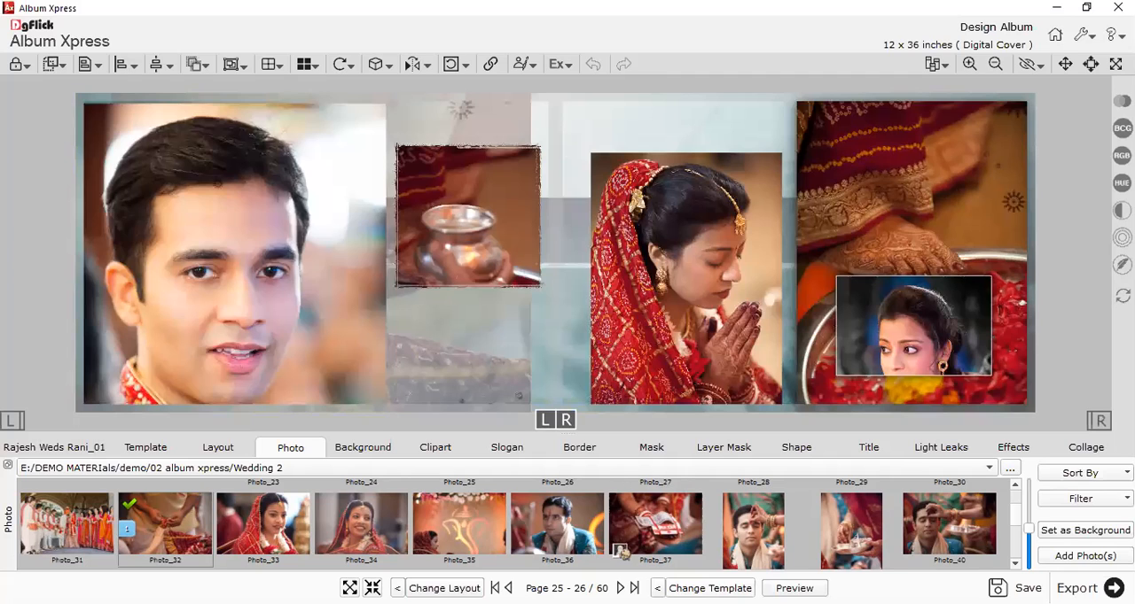
{"action": "left_click", "coordinate": [711, 589]}
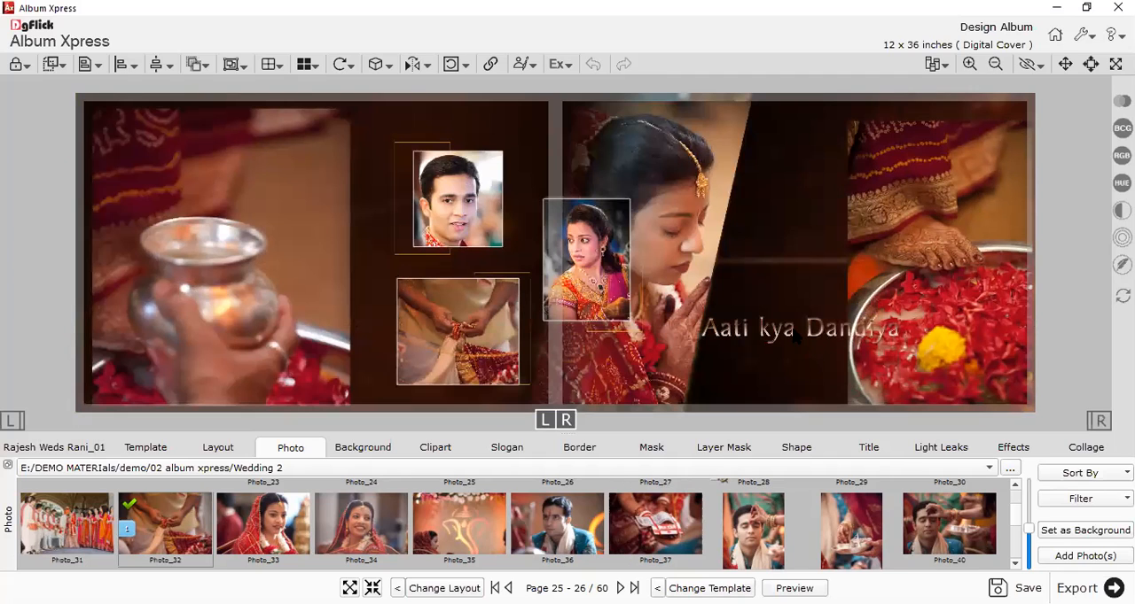
Delete the "Aati kya Dandiya" text and reposition the praying bride photo and the metal pot photo on pages 25-26.
{"action": "left_click", "coordinate": [770, 297]}
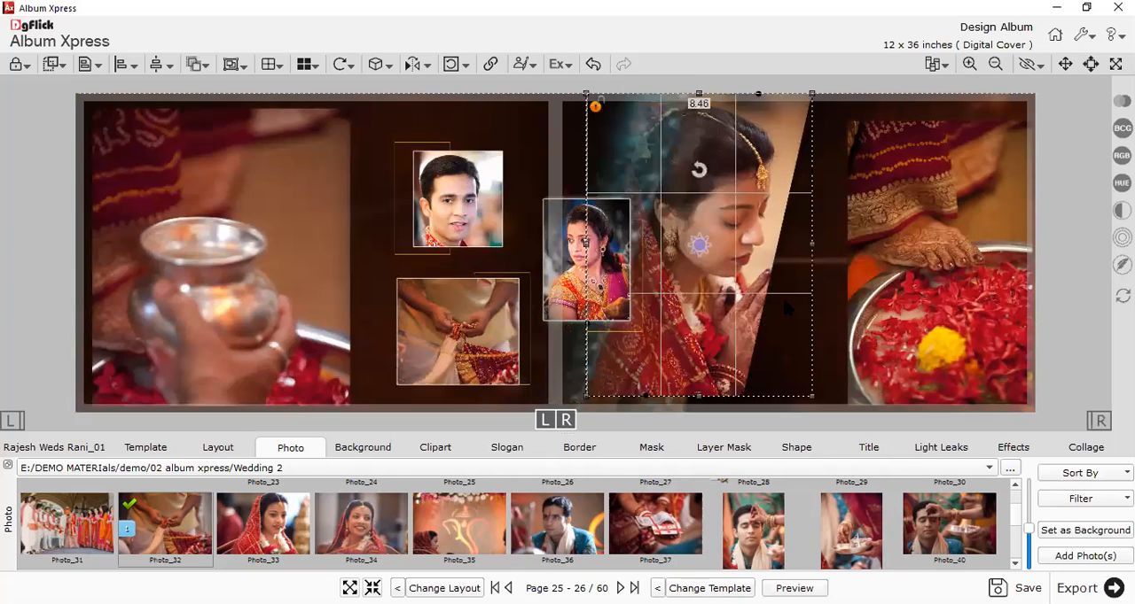
{"action": "left_click_drag", "start_coordinate": [792, 297], "coordinate": [827, 297]}
{"action": "left_click", "coordinate": [204, 249]}
{"action": "left_click_drag", "start_coordinate": [221, 253], "coordinate": [214, 182]}
{"action": "left_click", "coordinate": [1045, 228]}
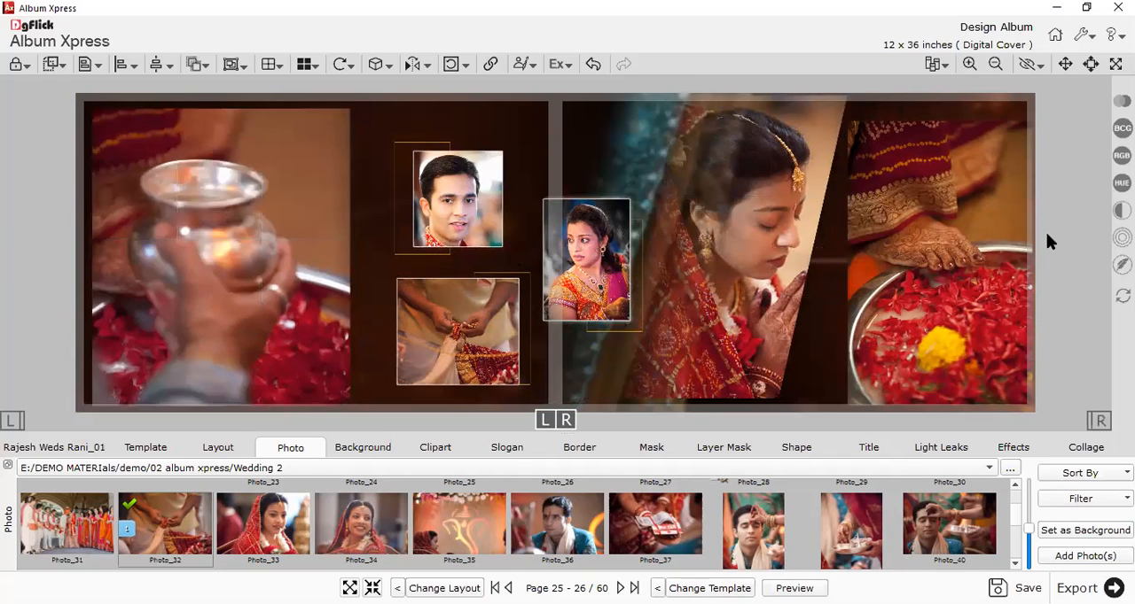
{"action": "scroll", "coordinate": [1051, 234], "scroll_direction": "down", "scroll_amount": 1}
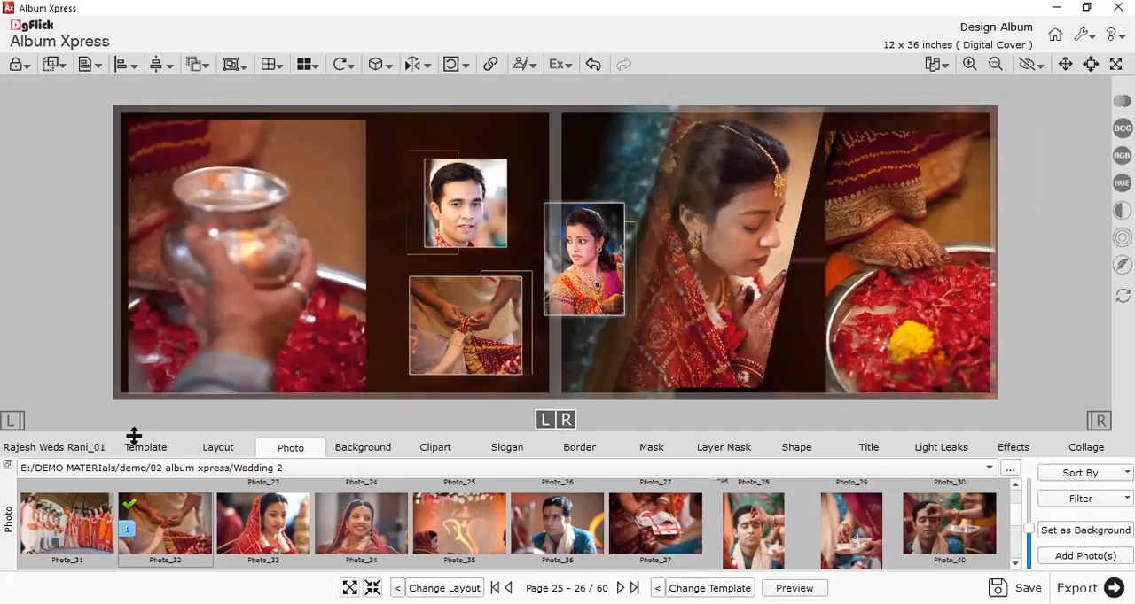
Open pages 27-28, look through the Wedding 2 photos and switch the photo source to the Wedding folder of 02 album xpress.
{"action": "left_click", "coordinate": [173, 450]}
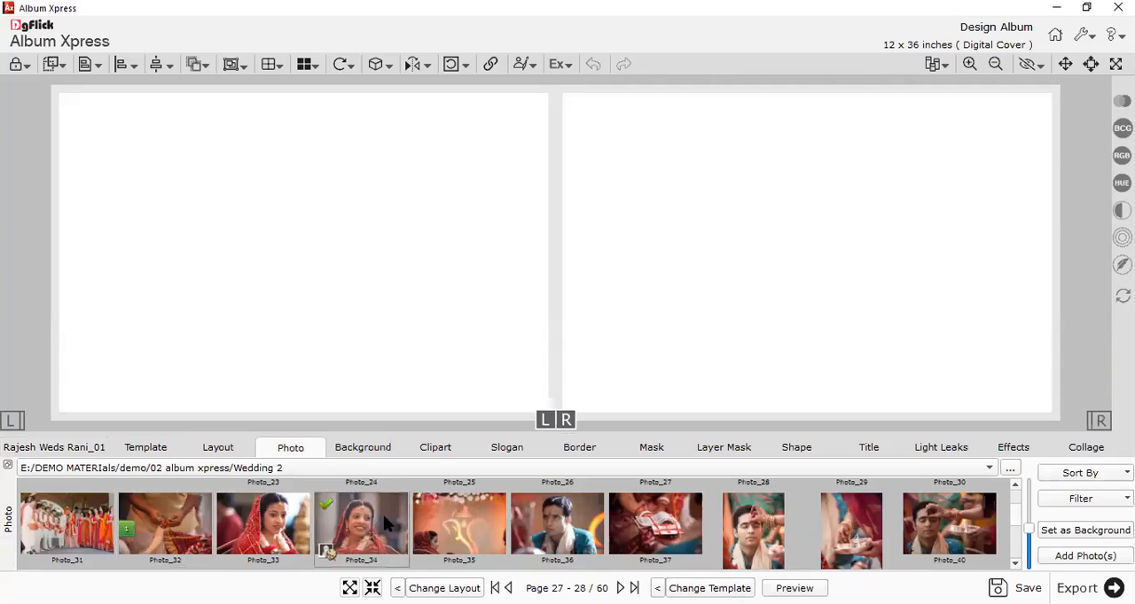
{"action": "scroll", "coordinate": [382, 524], "scroll_direction": "down", "scroll_amount": 2}
{"action": "scroll", "coordinate": [383, 524], "scroll_direction": "down", "scroll_amount": 1}
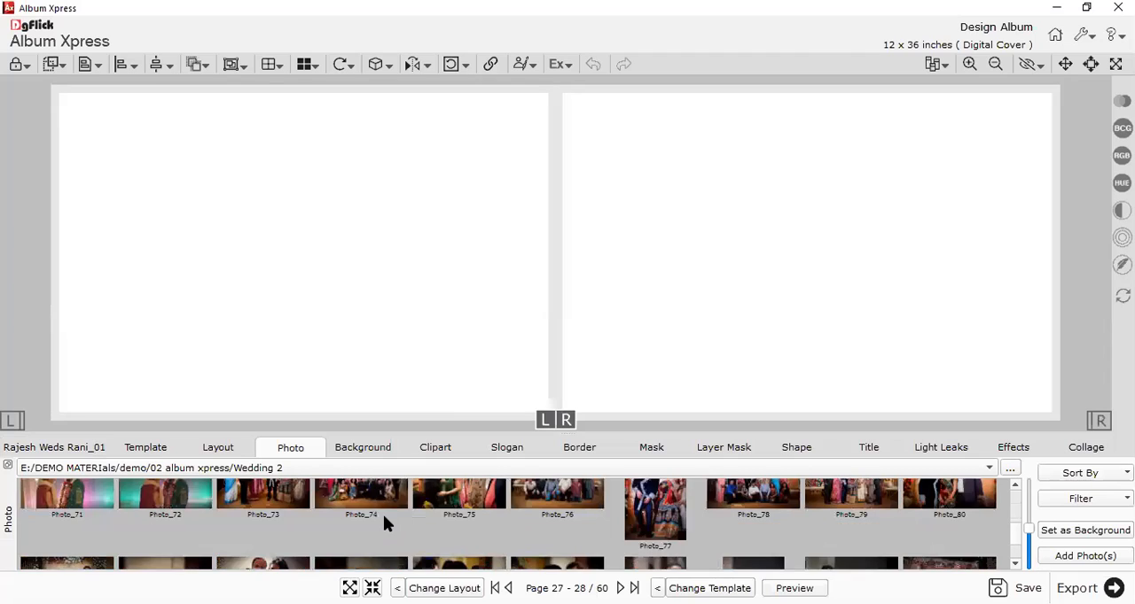
{"action": "scroll", "coordinate": [384, 523], "scroll_direction": "down", "scroll_amount": 3}
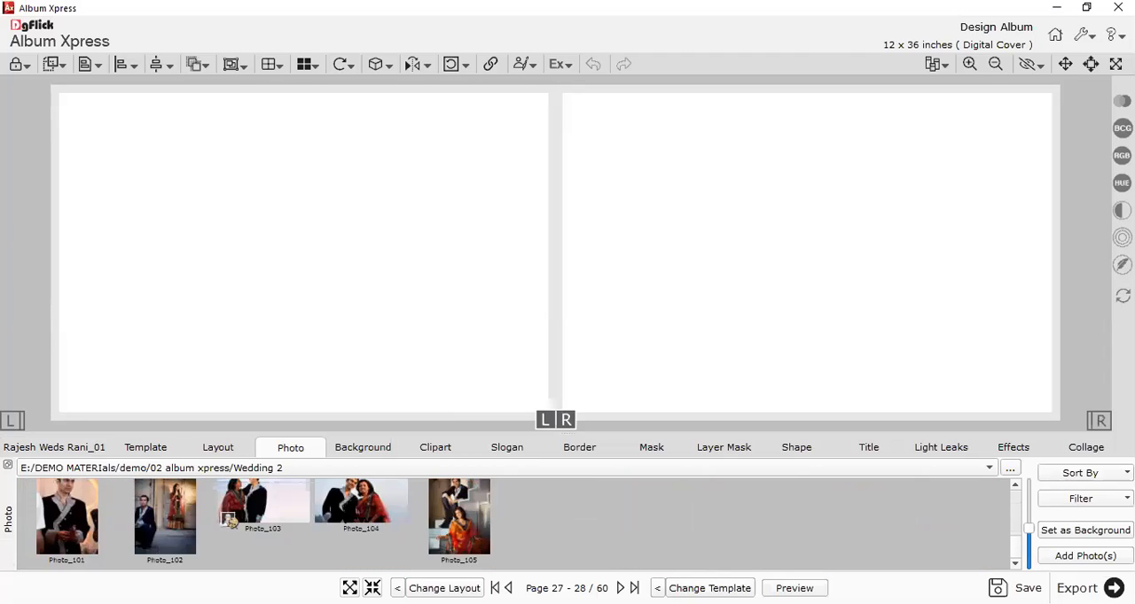
{"action": "scroll", "coordinate": [277, 474], "scroll_direction": "up", "scroll_amount": 3}
{"action": "scroll", "coordinate": [344, 475], "scroll_direction": "up", "scroll_amount": 1}
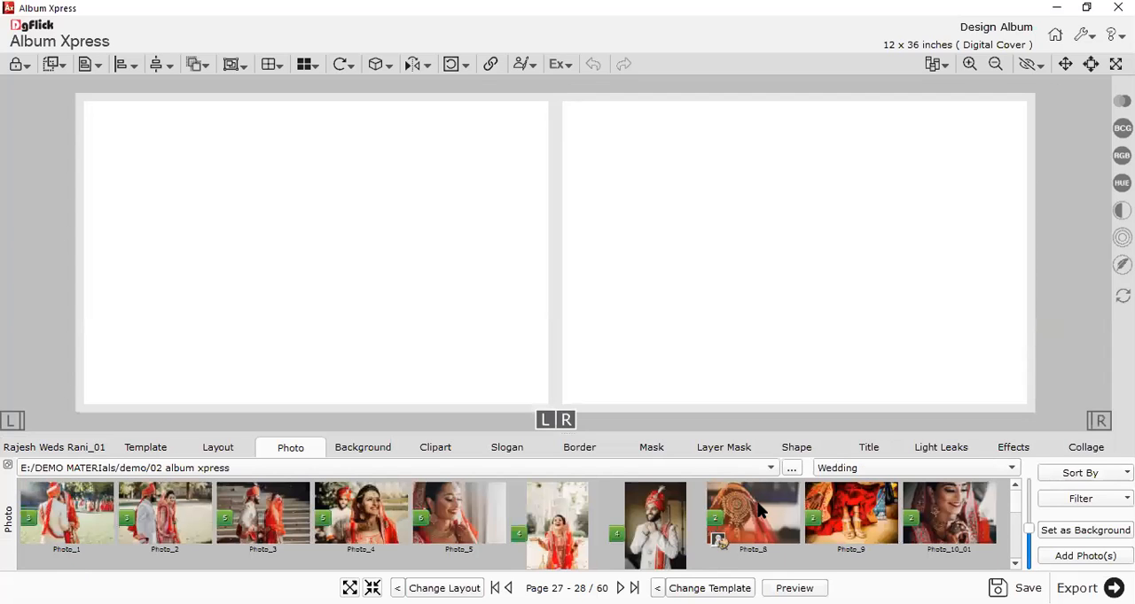
Set Photo_8 as the background of pages 27-28 and reframe it so the embroidered veil motif fills the left page.
{"action": "left_click", "coordinate": [751, 540]}
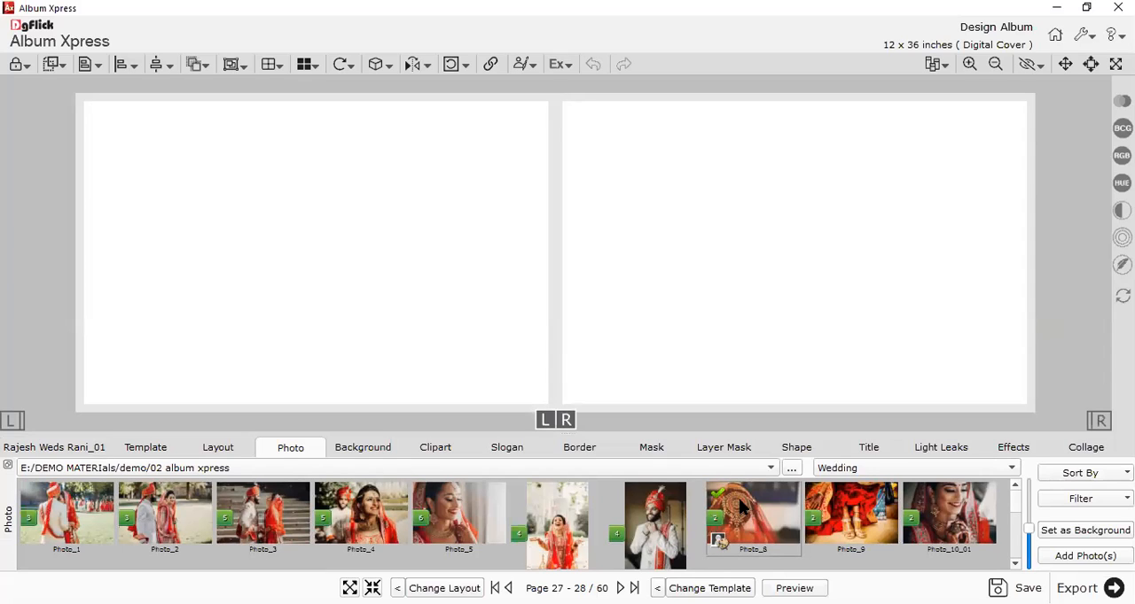
{"action": "left_click", "coordinate": [1094, 529]}
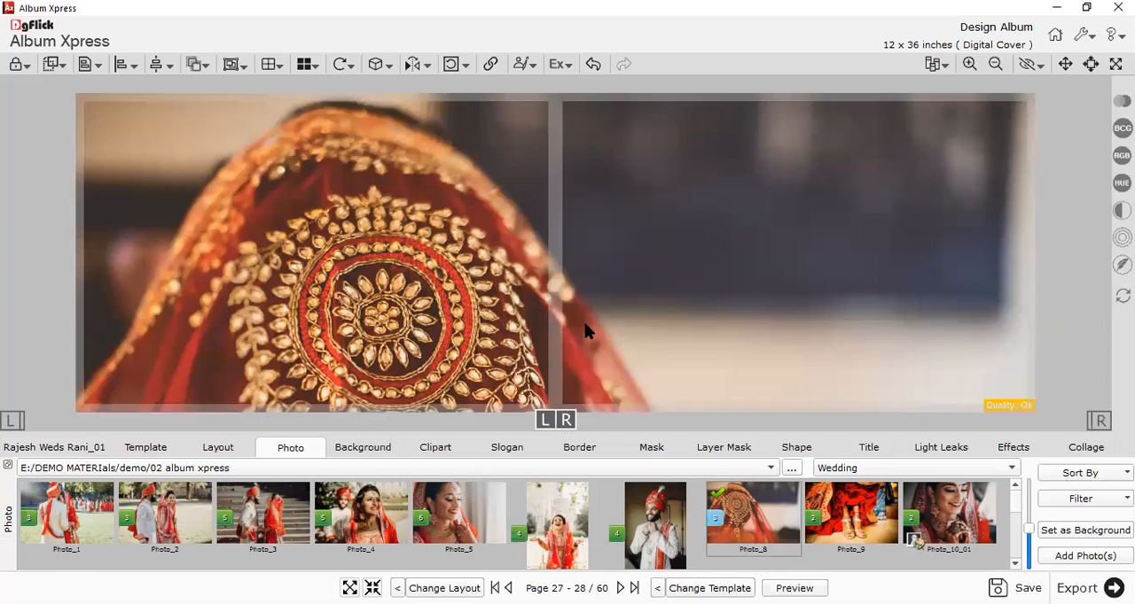
{"action": "left_click", "coordinate": [571, 277]}
{"action": "scroll", "coordinate": [555, 254], "scroll_direction": "up", "scroll_amount": 2}
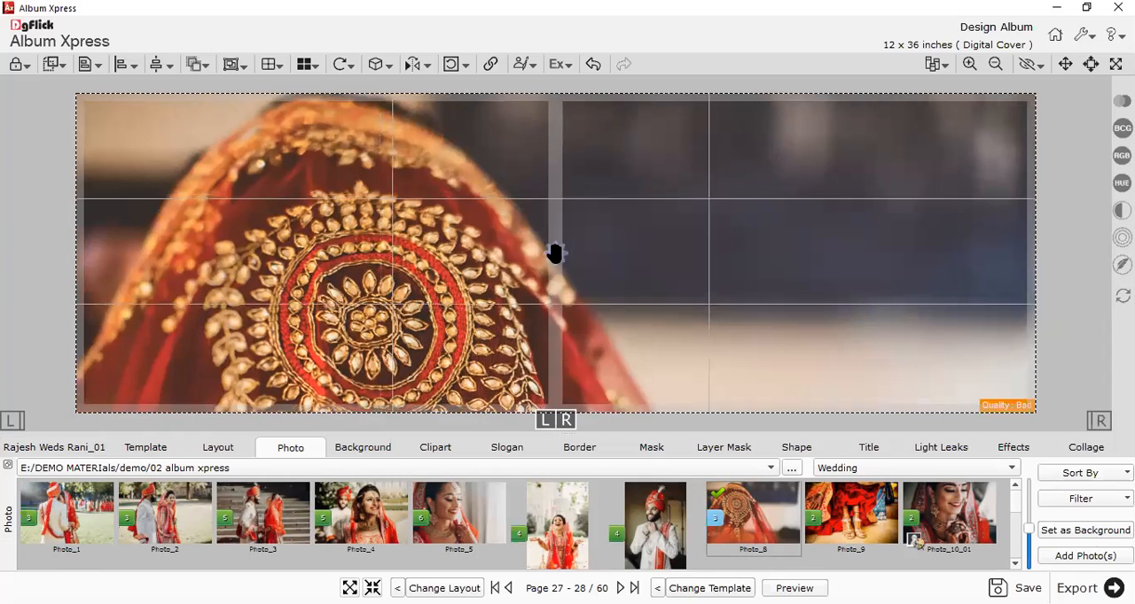
{"action": "scroll", "coordinate": [522, 238], "scroll_direction": "down", "scroll_amount": 2}
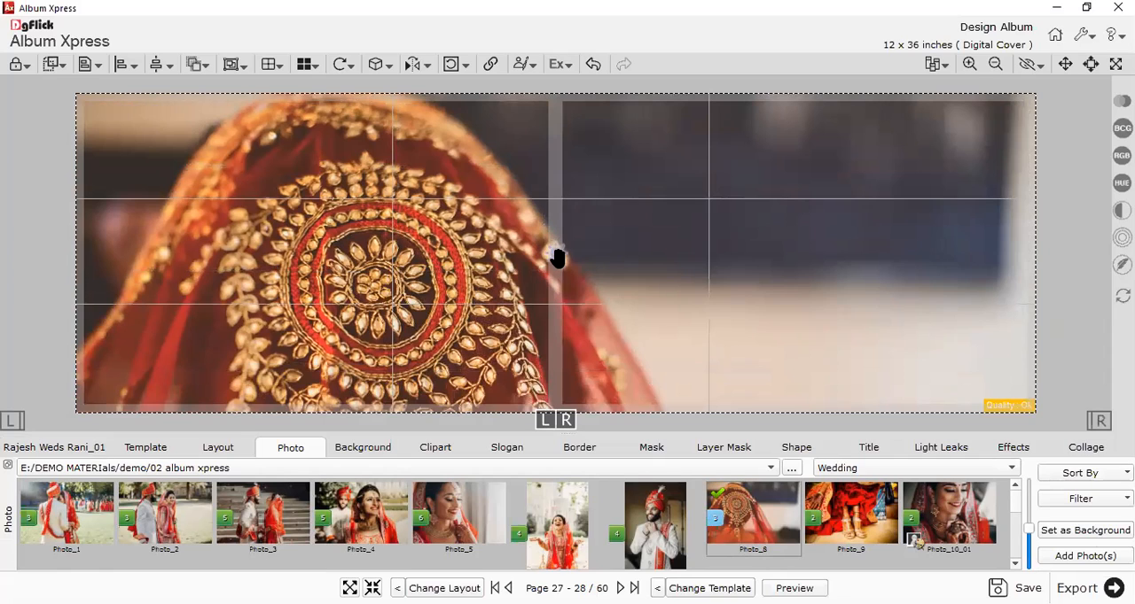
{"action": "left_click_drag", "start_coordinate": [554, 251], "coordinate": [558, 261]}
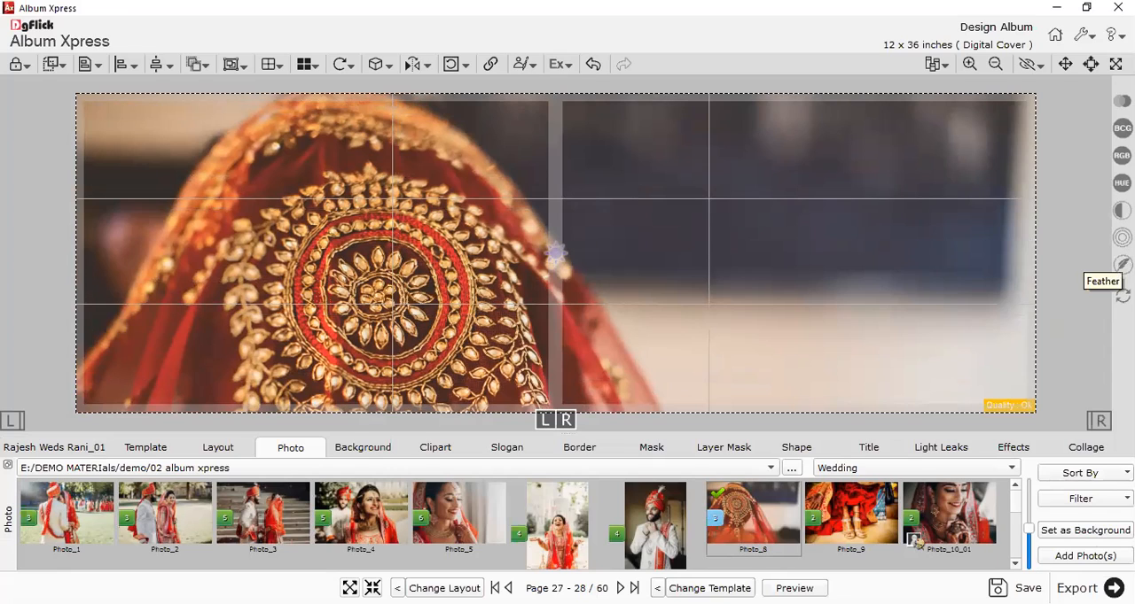
Set the opacity of the background photo on pages 27-28 to 76.
{"action": "left_click", "coordinate": [1122, 237]}
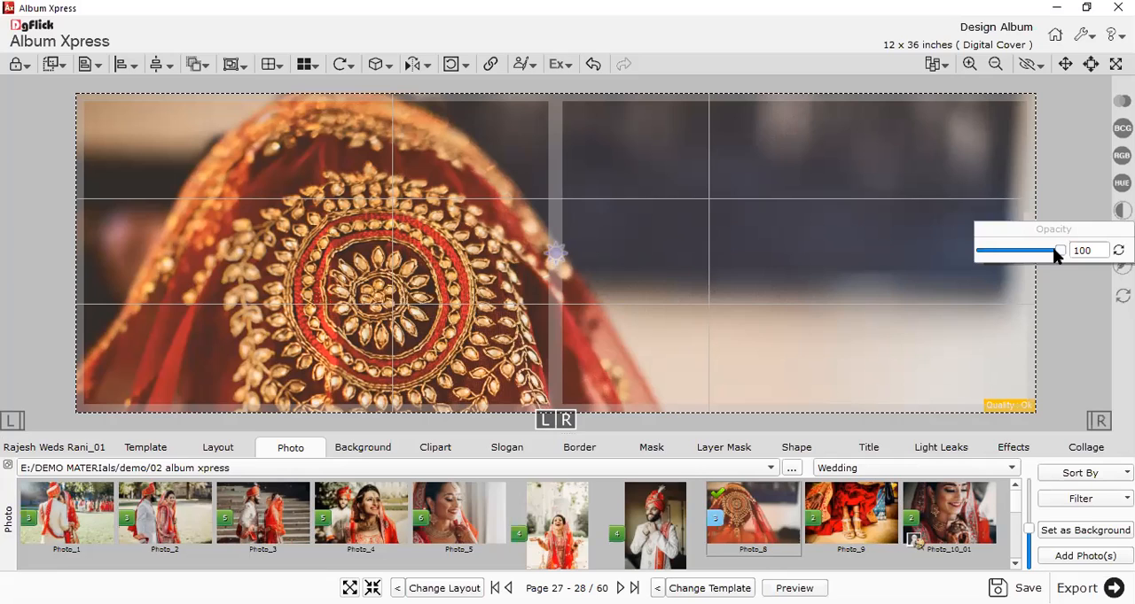
{"action": "left_click_drag", "start_coordinate": [1014, 257], "coordinate": [1028, 256]}
{"action": "left_click", "coordinate": [1043, 250]}
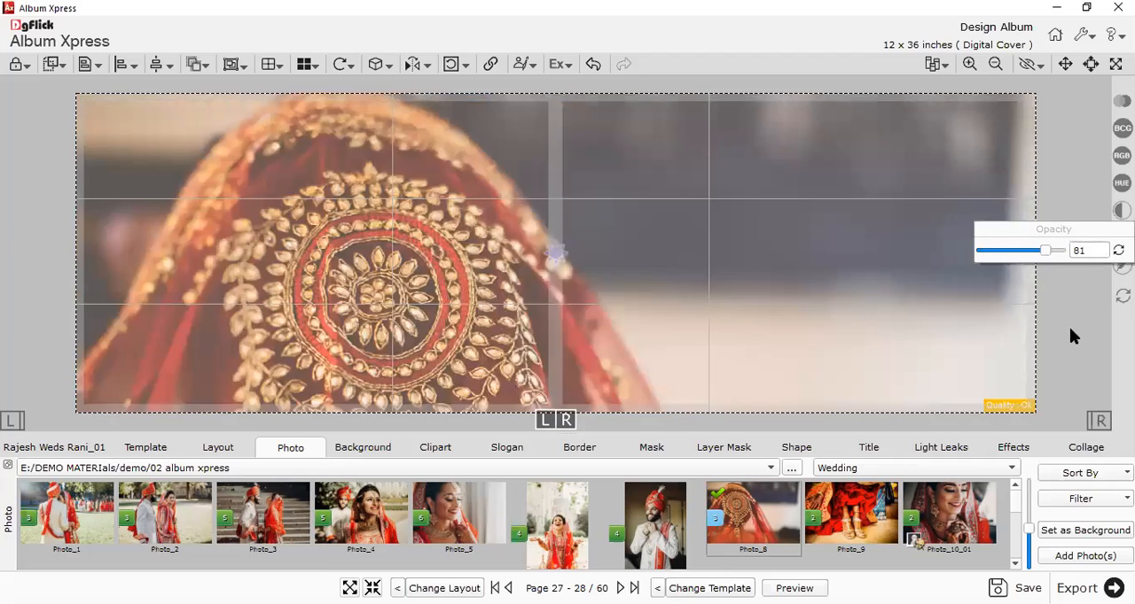
{"action": "left_click", "coordinate": [1070, 329]}
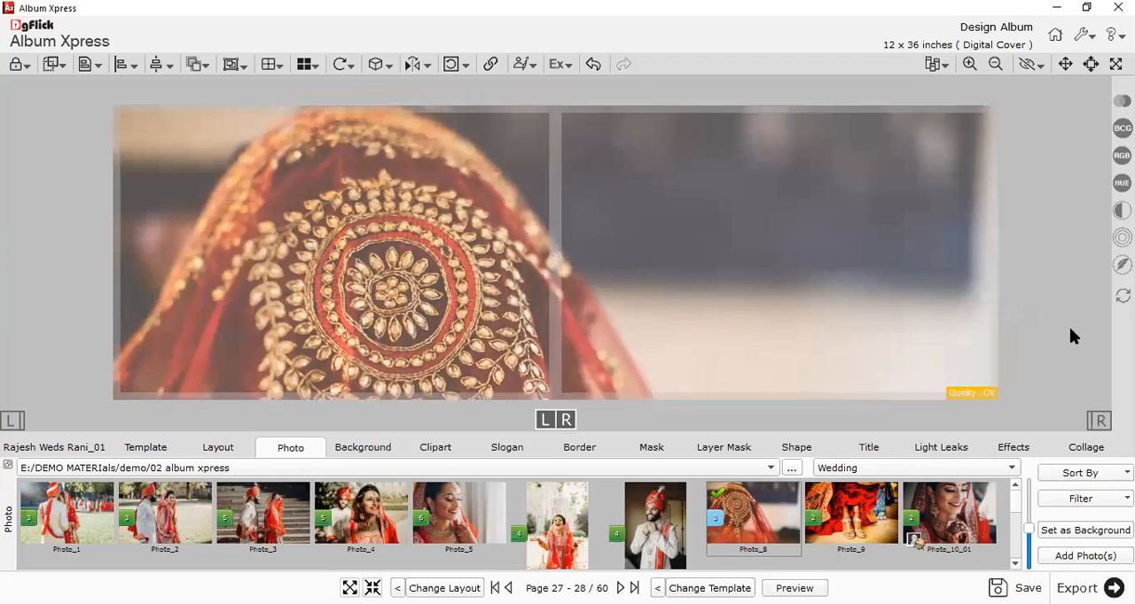
Try the red Colorize effect on the background photo of pages 27-28 and undo it.
{"action": "left_click", "coordinate": [1011, 448]}
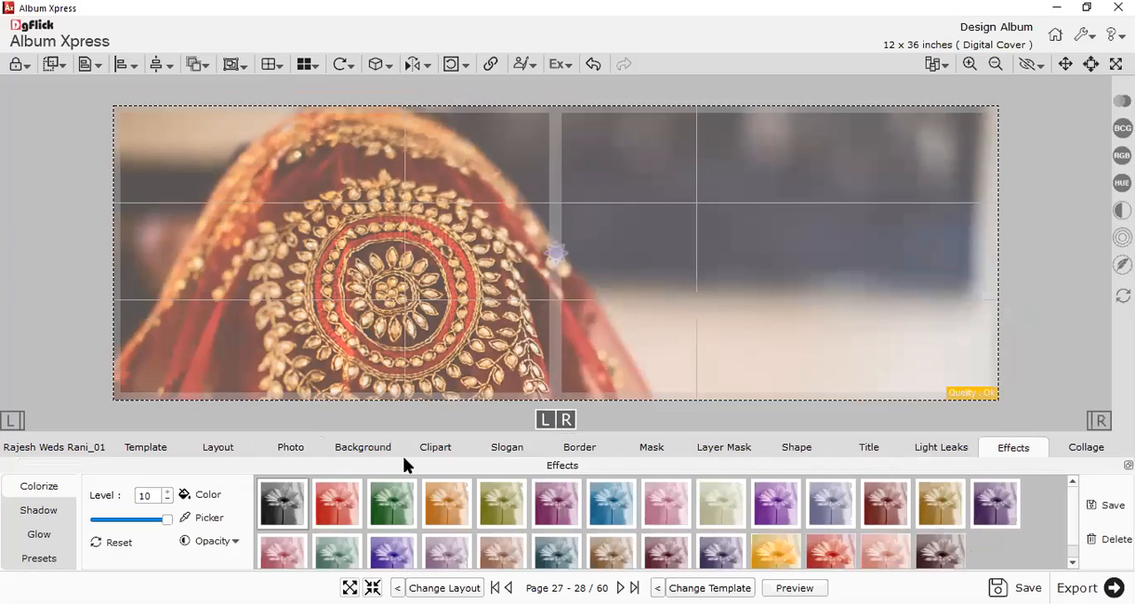
{"action": "left_click", "coordinate": [345, 508]}
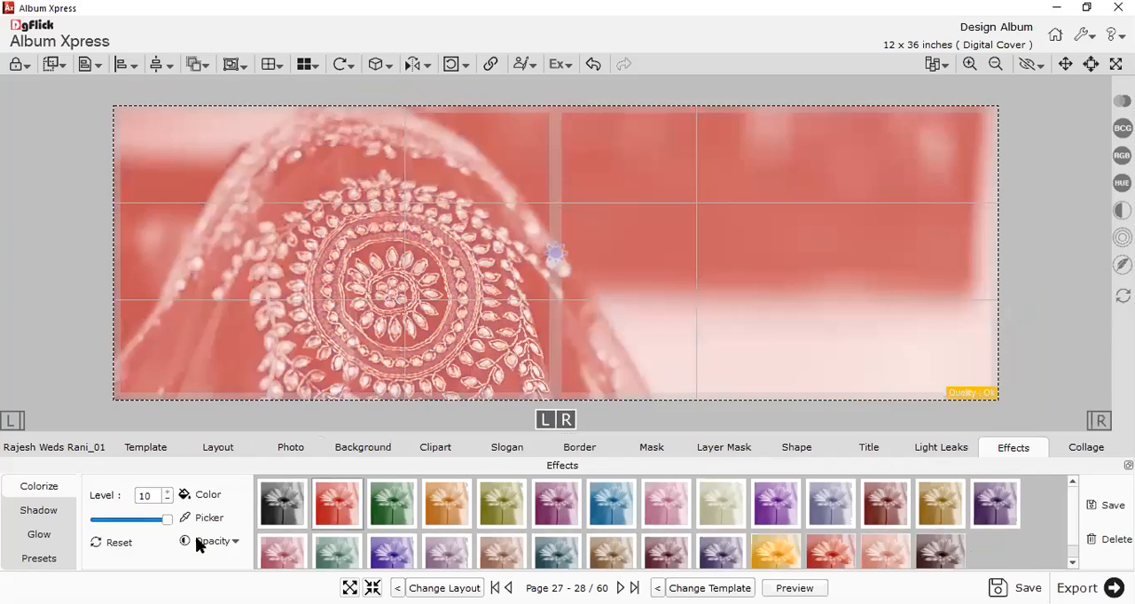
{"action": "left_click", "coordinate": [1040, 199]}
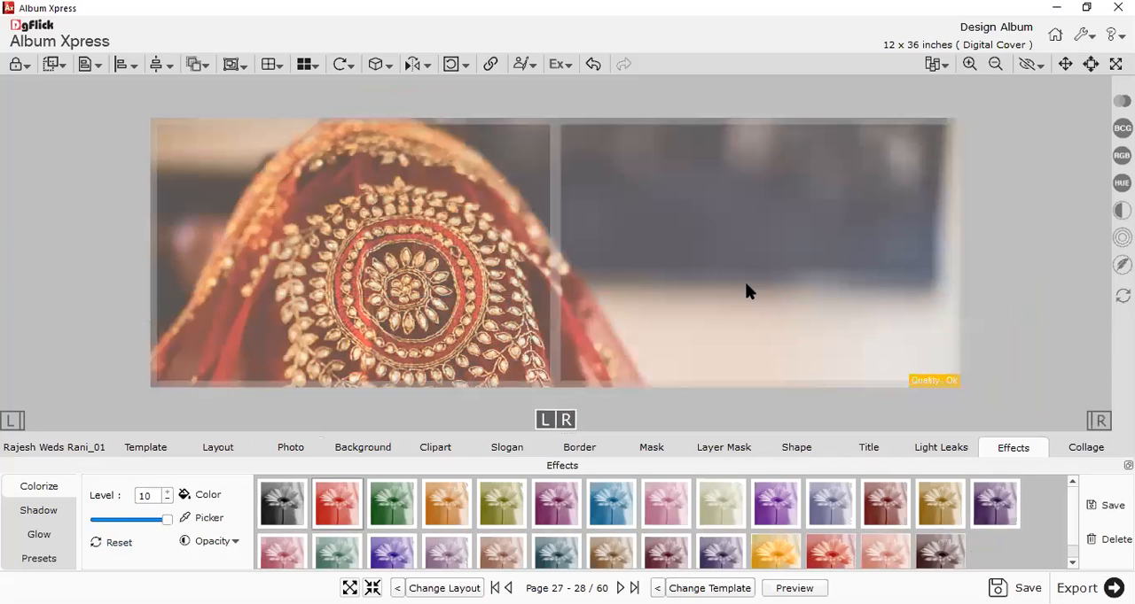
Add the first seven photos of the Wedding folder to pages 27-28, three on the left page and four on the right.
{"action": "left_click", "coordinate": [290, 447]}
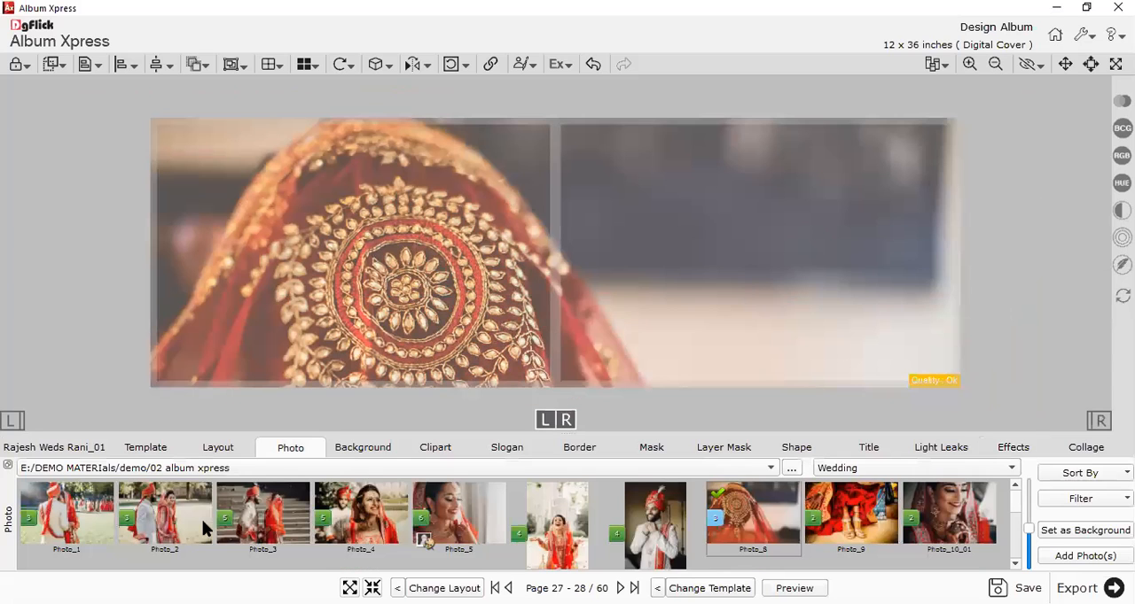
{"action": "left_click", "coordinate": [472, 530], "text": "shift"}
{"action": "left_click", "coordinate": [1073, 558]}
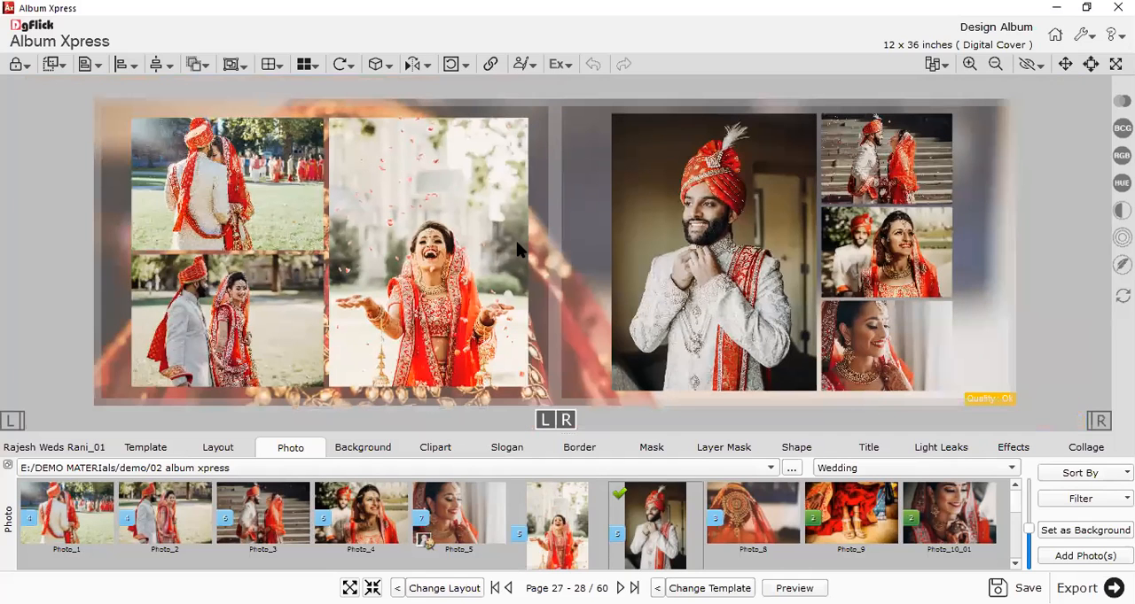
Give all seven photos on pages 27-28 a white (#ffffff) outline with a width of 22.
{"action": "left_click", "coordinate": [422, 239]}
{"action": "key", "text": "ctrl+z"}
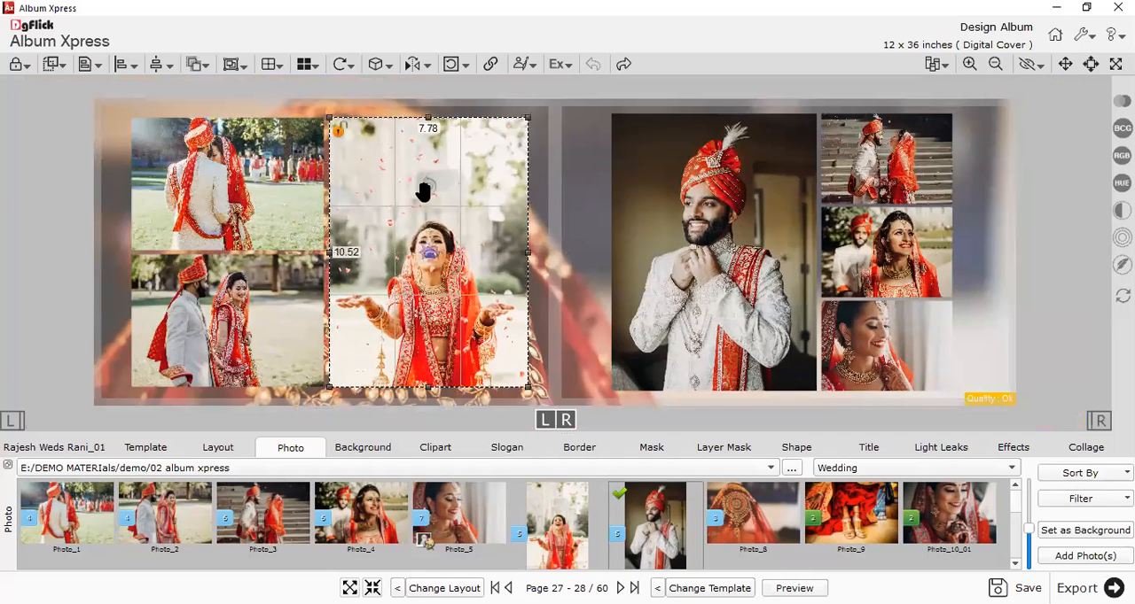
{"action": "key", "text": "ctrl+z"}
{"action": "left_click", "coordinate": [722, 253], "text": "ctrl"}
{"action": "left_click", "coordinate": [878, 168], "text": "ctrl"}
{"action": "left_click", "coordinate": [878, 252], "text": "ctrl"}
{"action": "left_click", "coordinate": [875, 316], "text": "ctrl"}
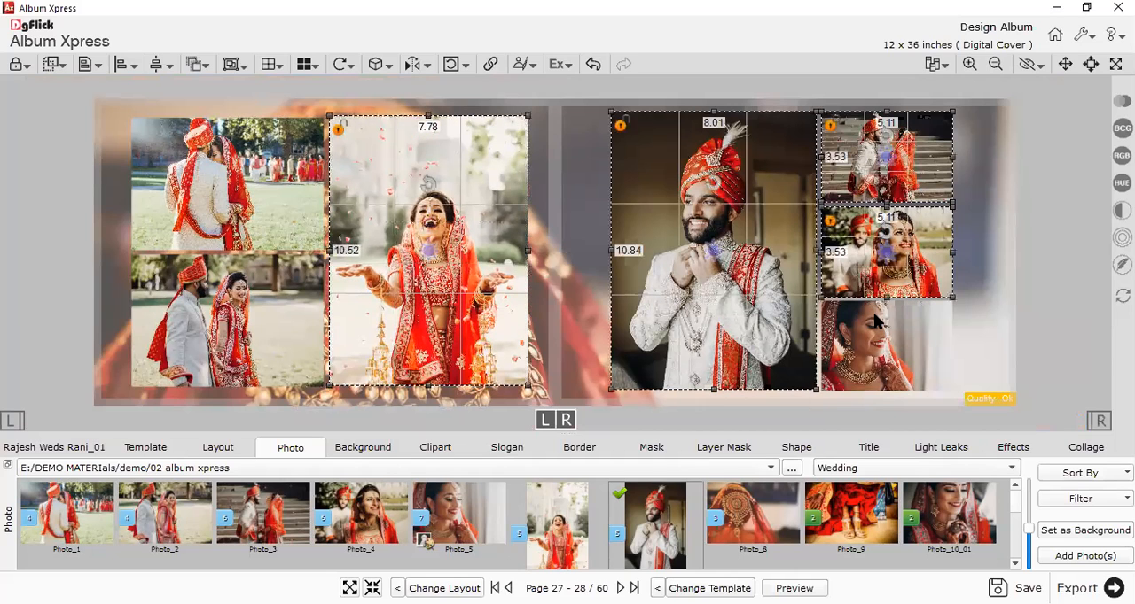
{"action": "left_click", "coordinate": [313, 228], "text": "ctrl"}
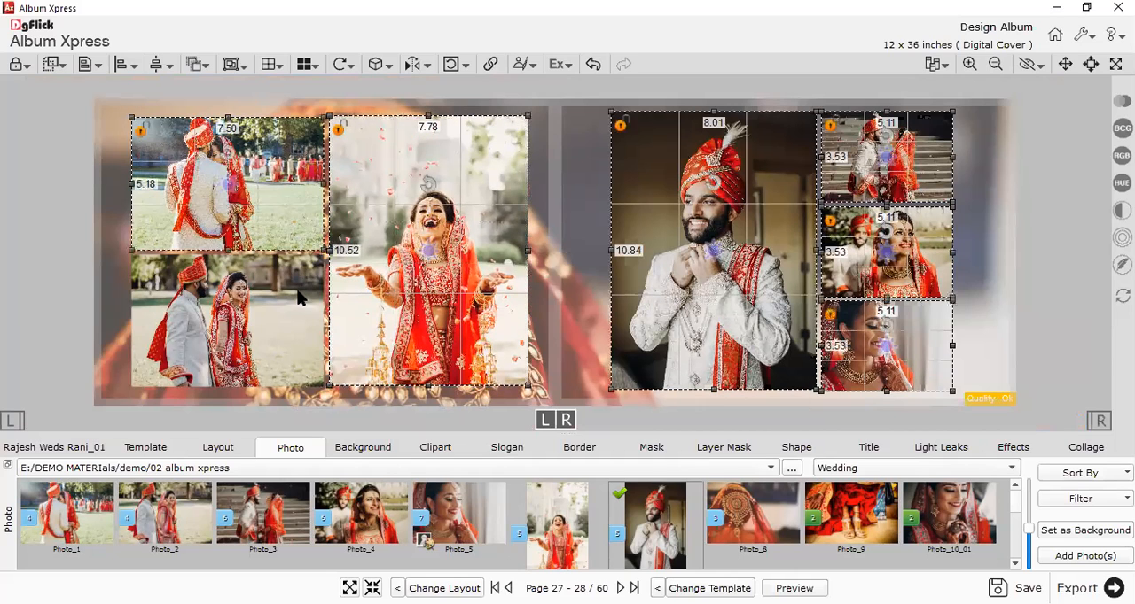
{"action": "left_click", "coordinate": [560, 449]}
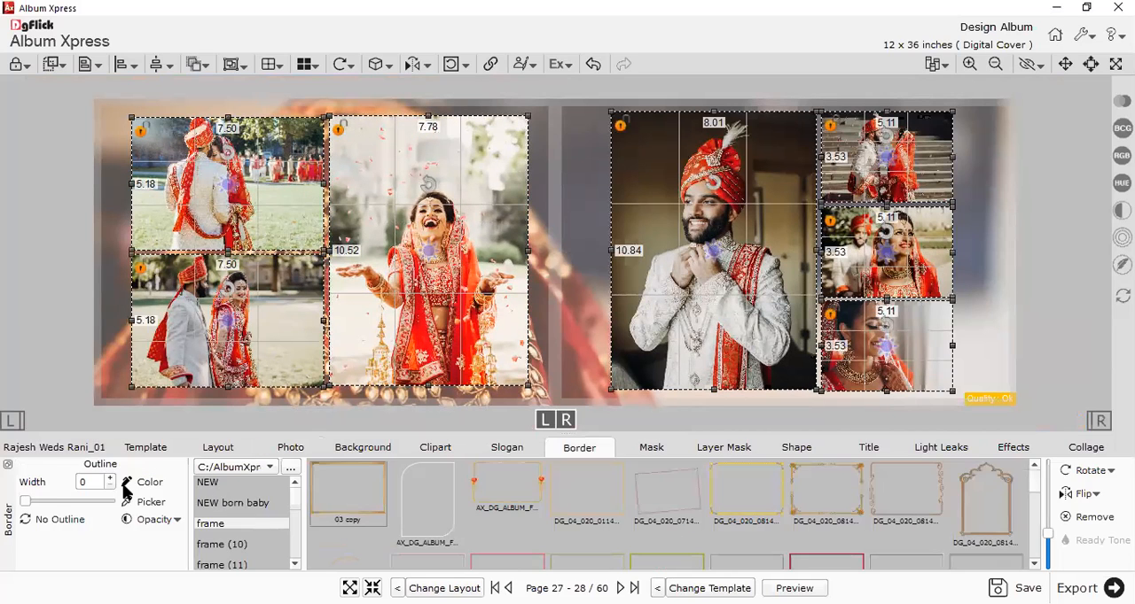
{"action": "left_click", "coordinate": [39, 501]}
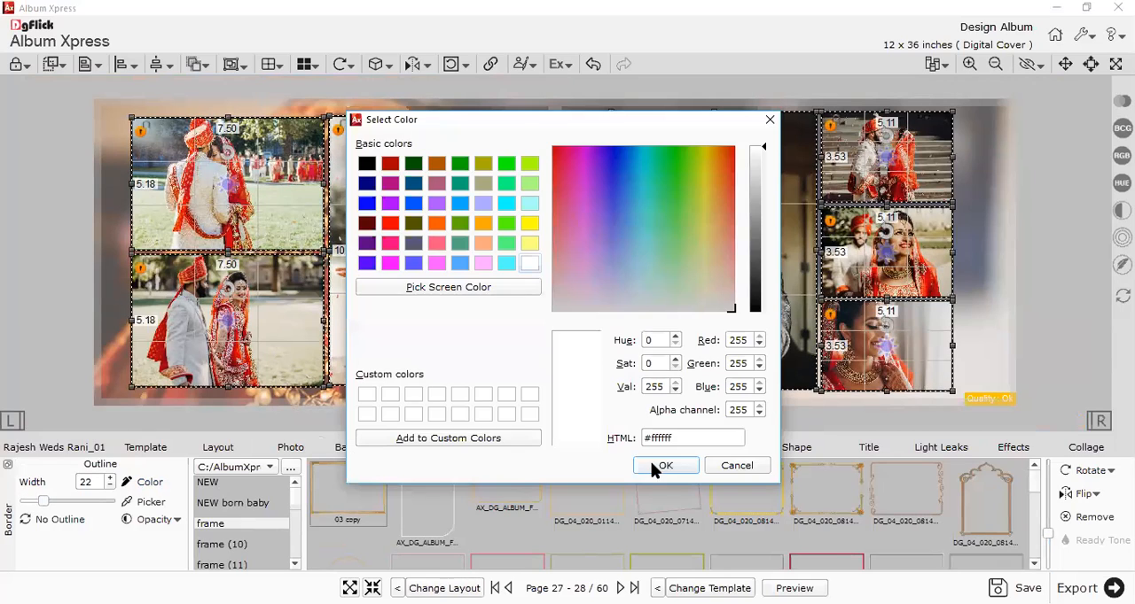
{"action": "left_click", "coordinate": [1040, 283]}
{"action": "scroll", "coordinate": [1040, 282], "scroll_direction": "down", "scroll_amount": 1}
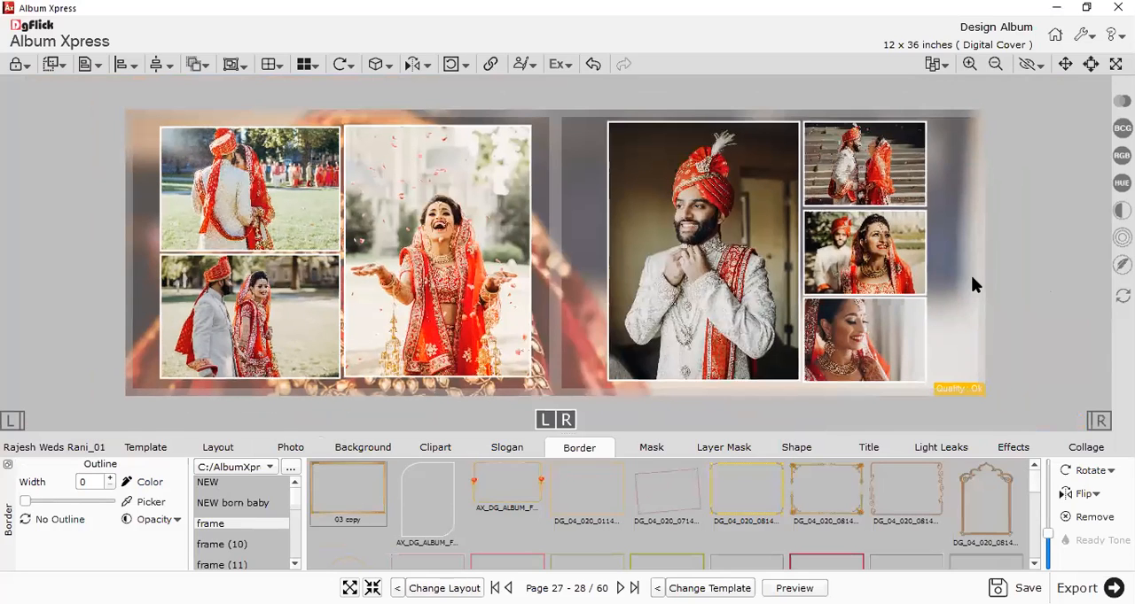
Blur the background photo of pages 27-28 with a Blur value of about 84.
{"action": "left_click", "coordinate": [943, 302]}
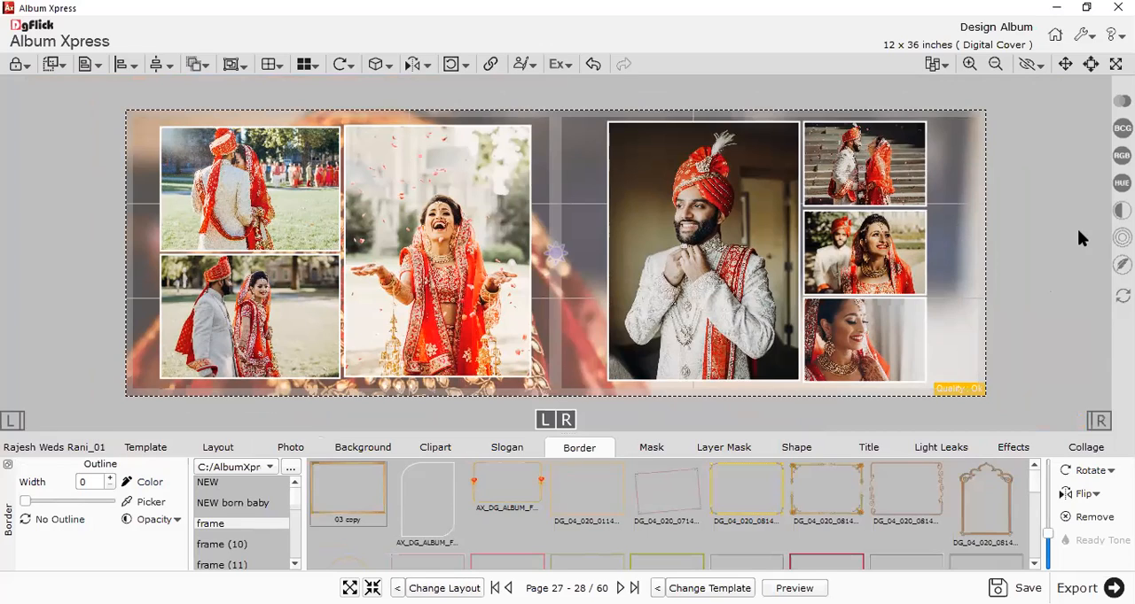
{"action": "left_click", "coordinate": [1121, 238]}
{"action": "left_click_drag", "start_coordinate": [978, 277], "coordinate": [984, 280]}
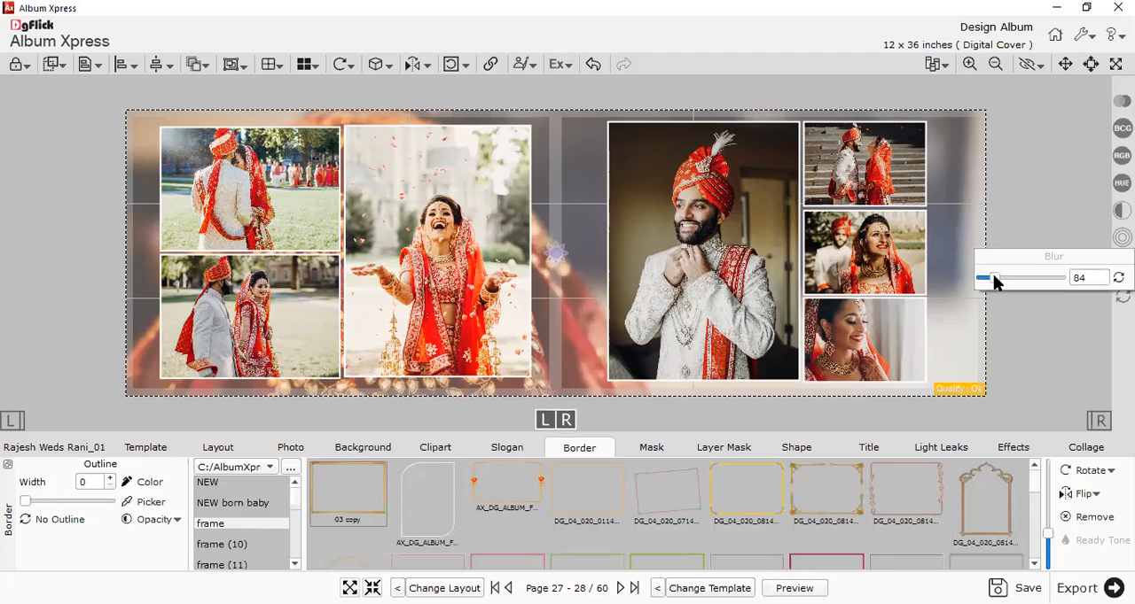
{"action": "left_click", "coordinate": [1020, 320]}
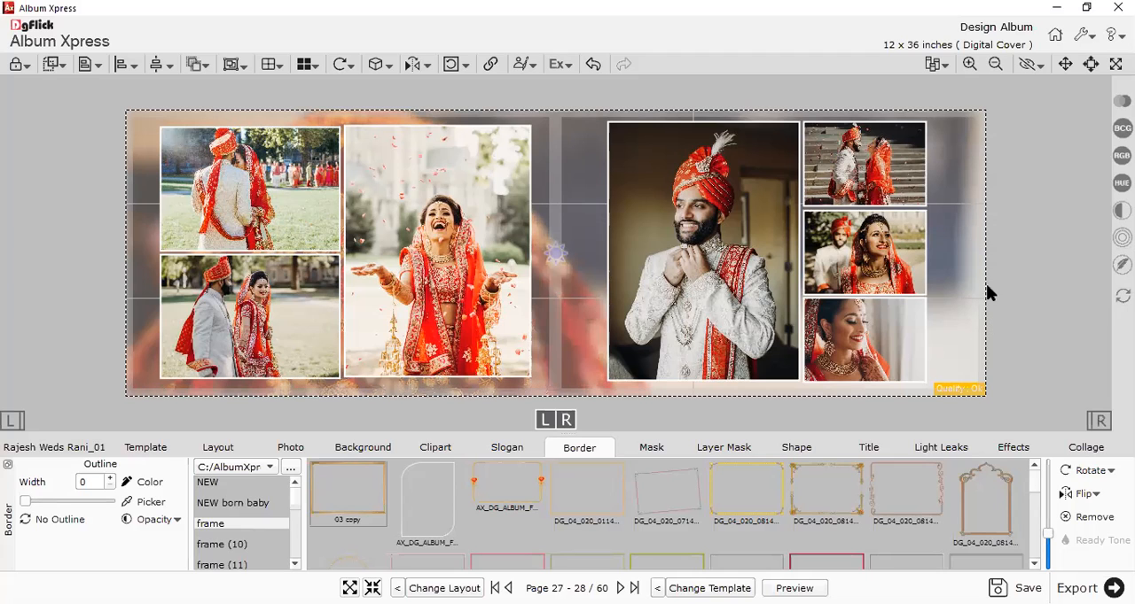
{"action": "scroll", "coordinate": [757, 308], "scroll_direction": "down", "scroll_amount": 1}
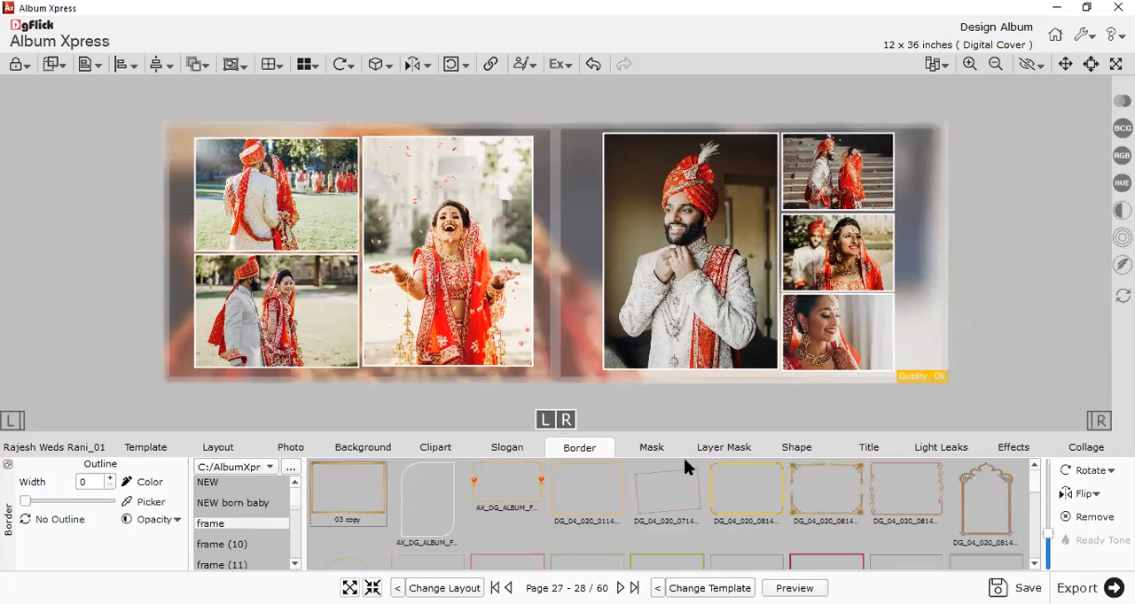
Save the album and list the Extra Panoramic templates with 02 Photo for pages 29-30.
{"action": "left_click", "coordinate": [1015, 588]}
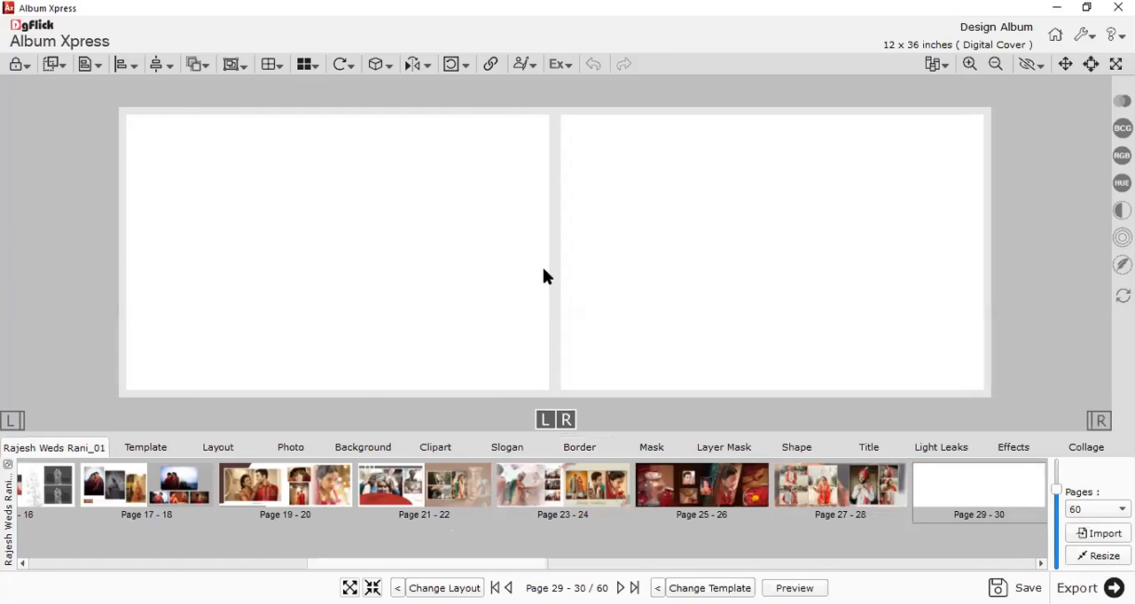
{"action": "left_click", "coordinate": [133, 448]}
{"action": "left_click", "coordinate": [52, 487]}
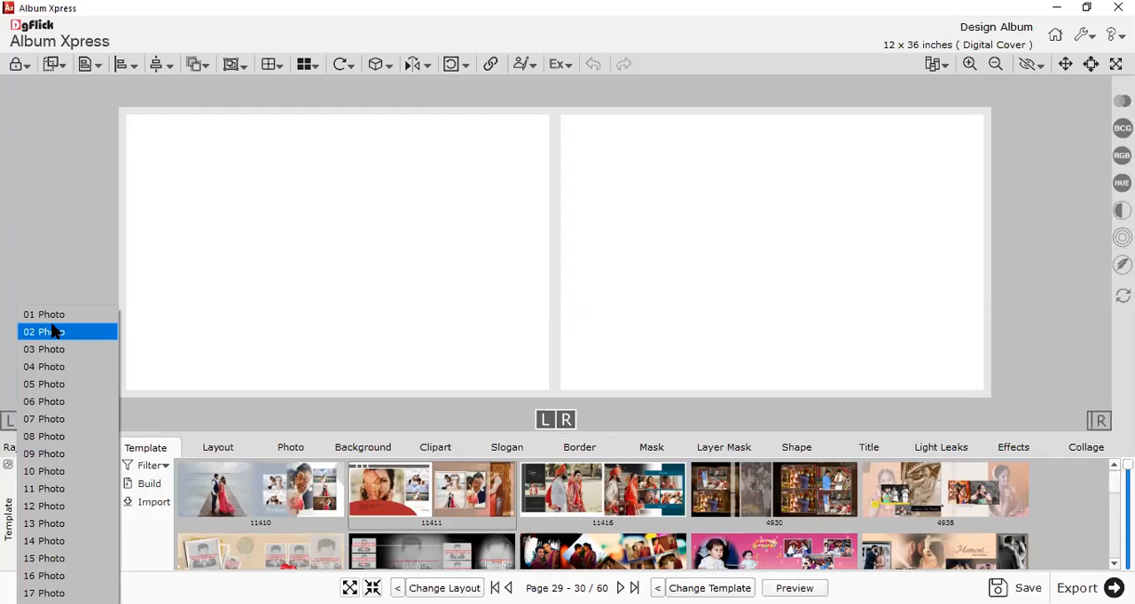
{"action": "left_click", "coordinate": [43, 354]}
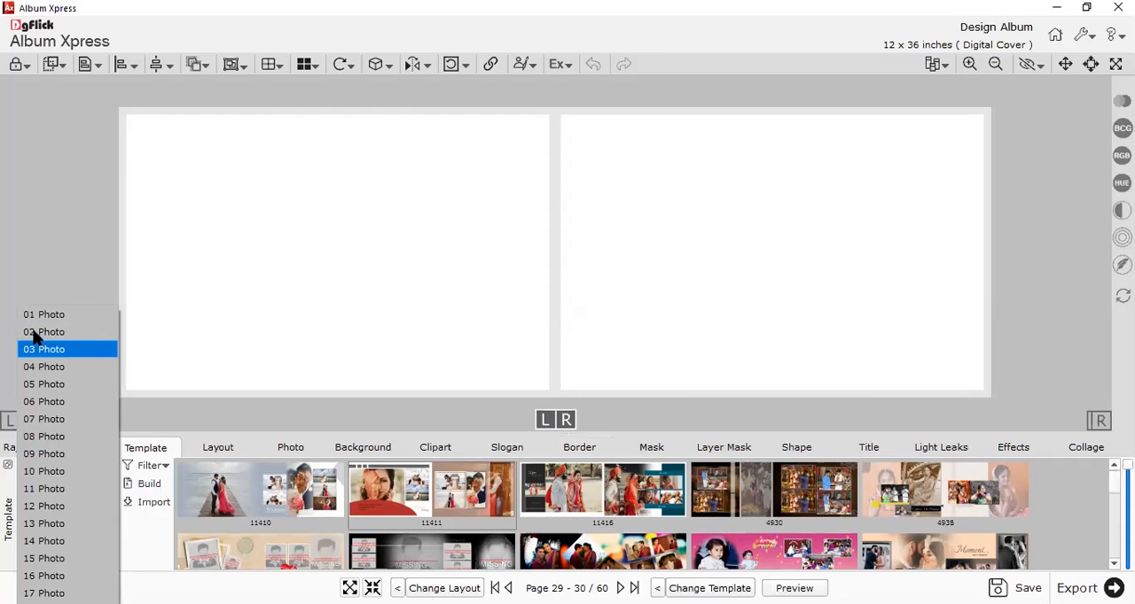
{"action": "left_click", "coordinate": [150, 530]}
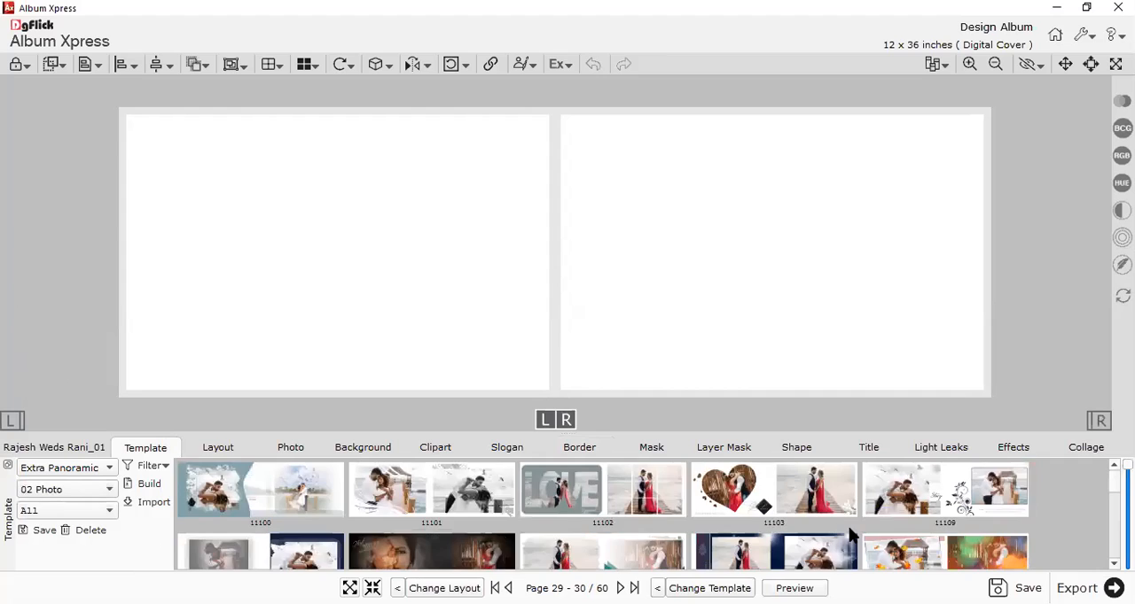
Try template DMV_12x36_0245 on pages 29-30 and replace it with DMV_12x36_0257.
{"action": "scroll", "coordinate": [847, 525], "scroll_direction": "down", "scroll_amount": 2}
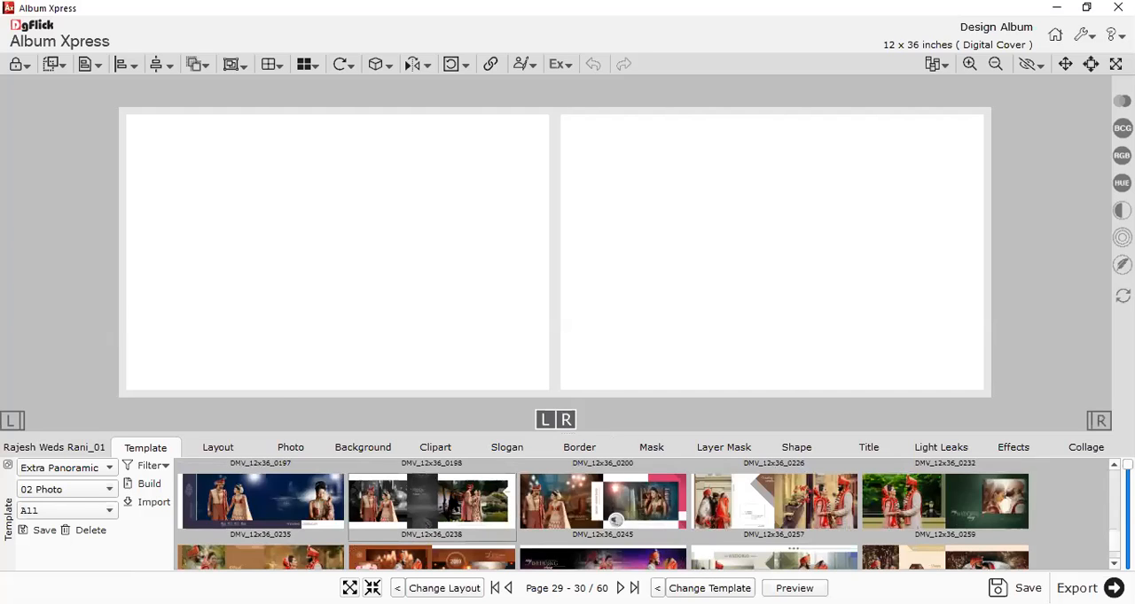
{"action": "left_click", "coordinate": [512, 509]}
{"action": "left_click", "coordinate": [567, 501]}
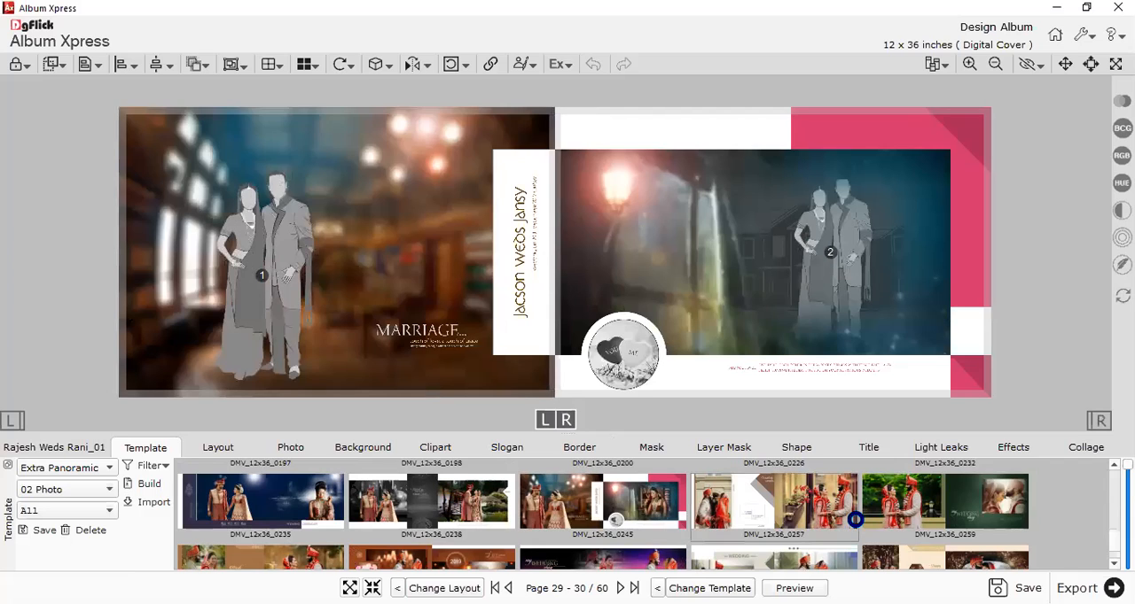
{"action": "left_click", "coordinate": [851, 499]}
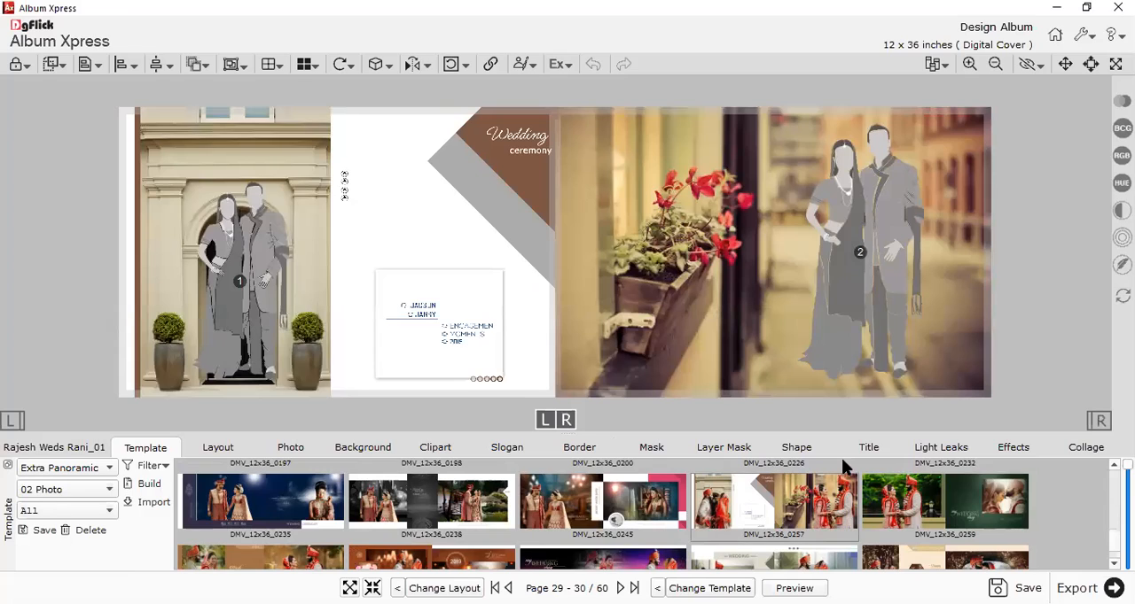
Fill the left couple placeholder on pages 29-30 with Photo_1 copy and the right one with Photo_3 copy.
{"action": "left_click", "coordinate": [291, 449]}
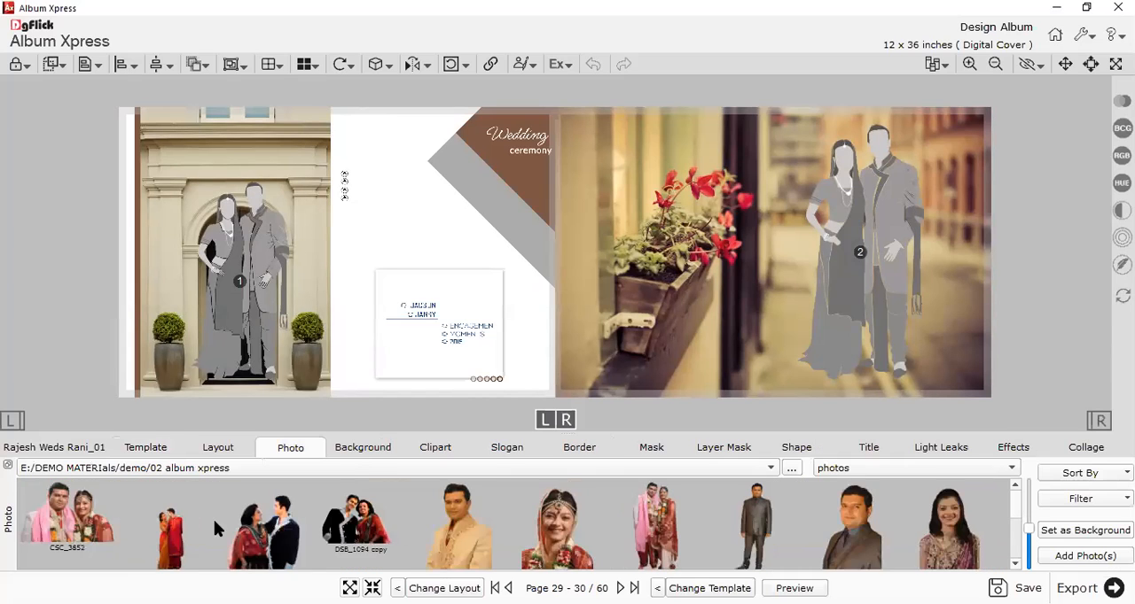
{"action": "scroll", "coordinate": [210, 523], "scroll_direction": "down", "scroll_amount": 3}
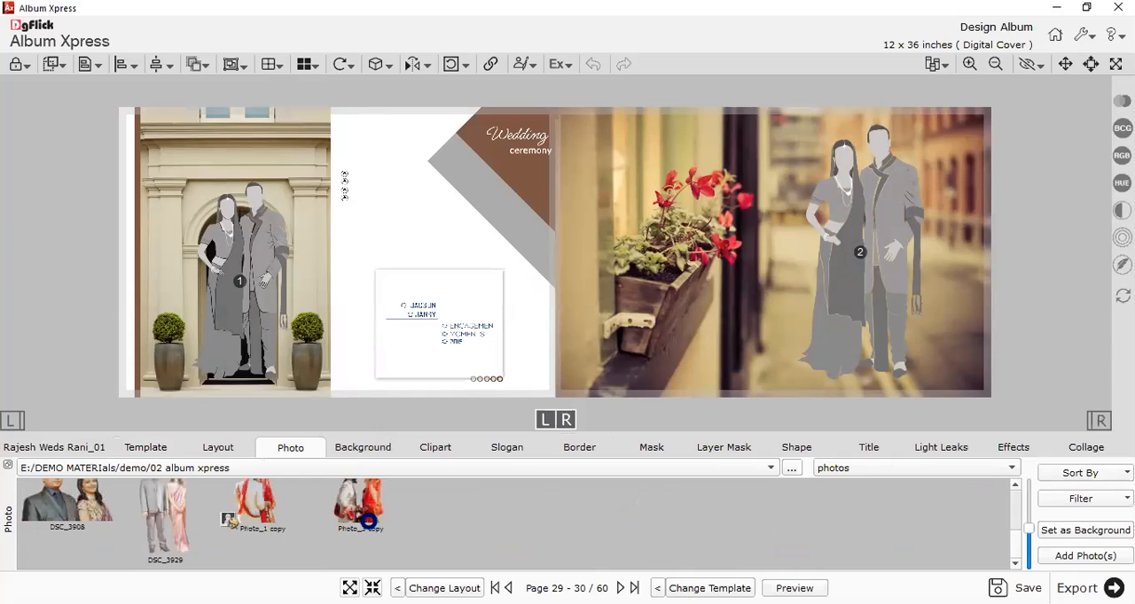
{"action": "left_click_drag", "start_coordinate": [374, 531], "coordinate": [886, 269]}
{"action": "left_click", "coordinate": [998, 256]}
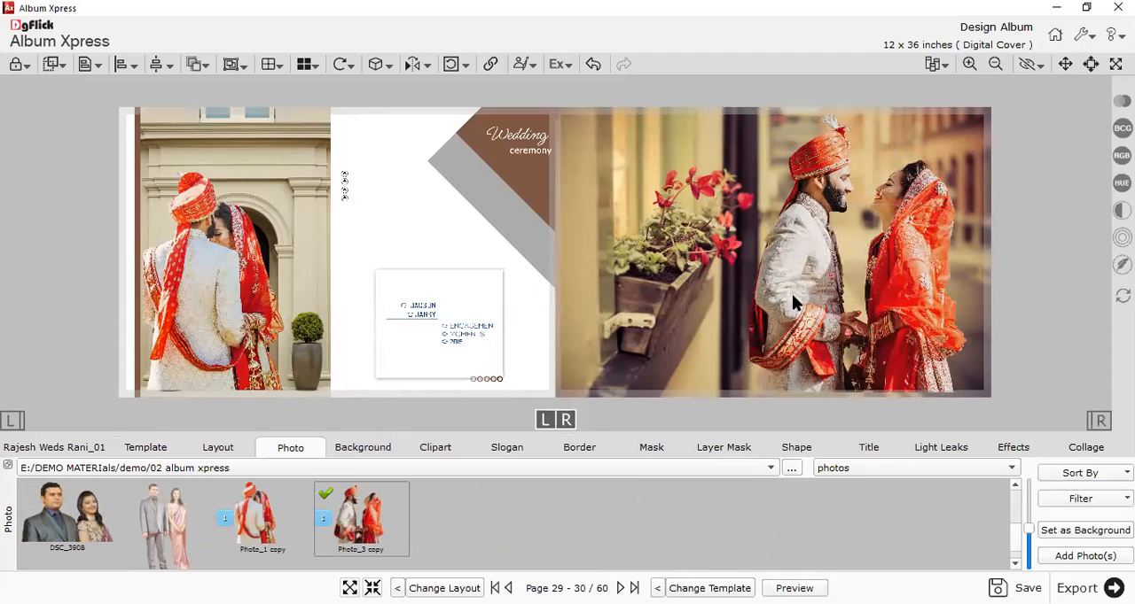
{"action": "left_click", "coordinate": [243, 281]}
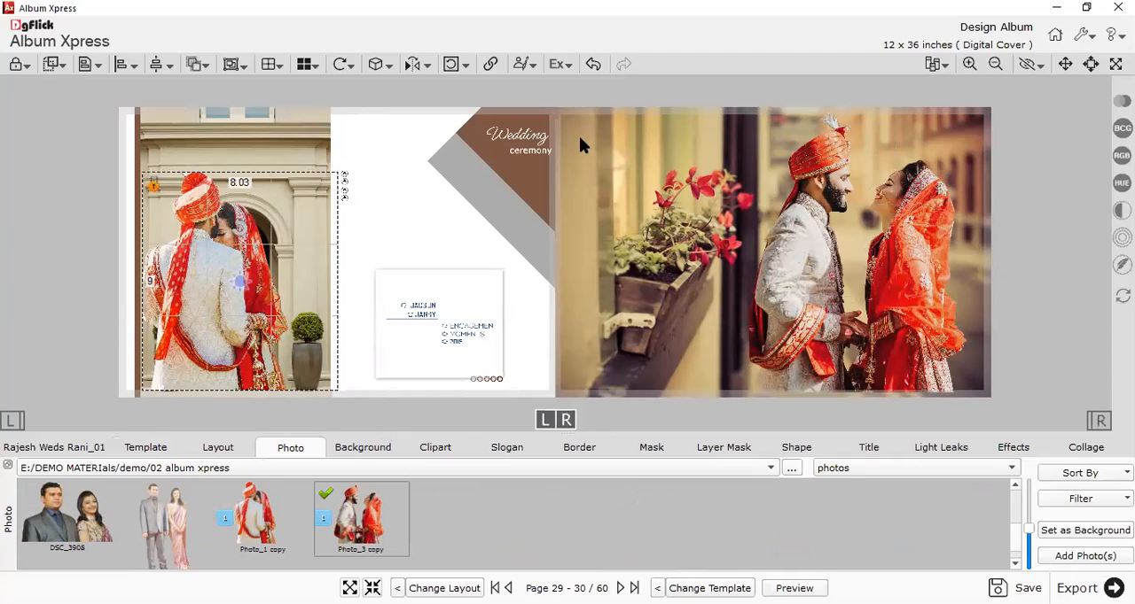
Replace the engagement text in the white card on pages 29-30 with the grey "MARRIAGE..." clipart.
{"action": "left_click", "coordinate": [403, 317]}
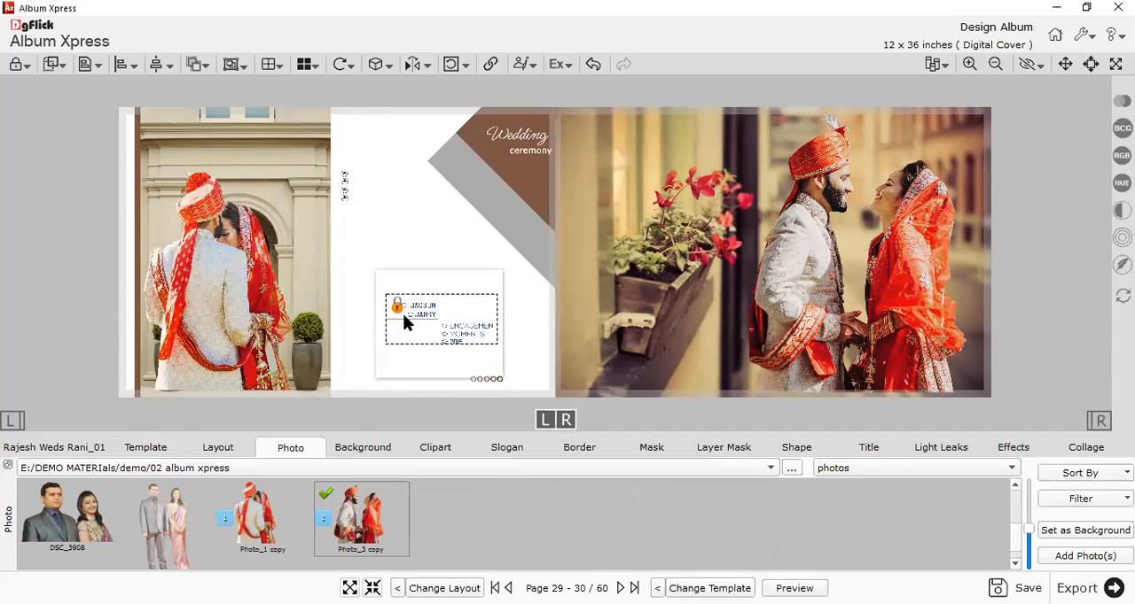
{"action": "key", "text": "Delete"}
{"action": "left_click", "coordinate": [439, 450]}
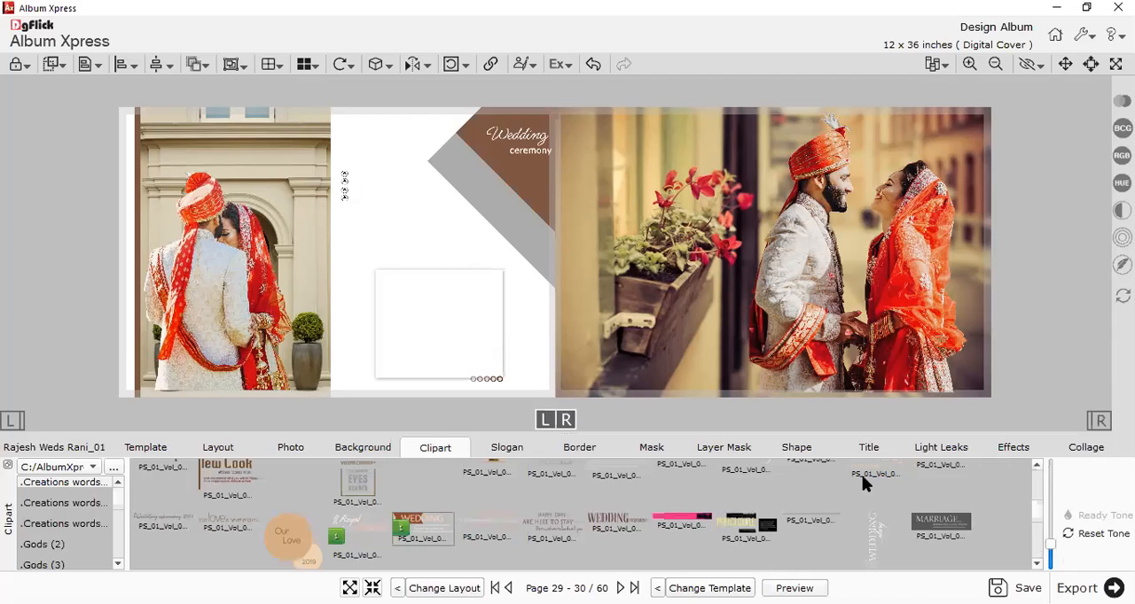
{"action": "left_click_drag", "start_coordinate": [564, 263], "coordinate": [493, 335]}
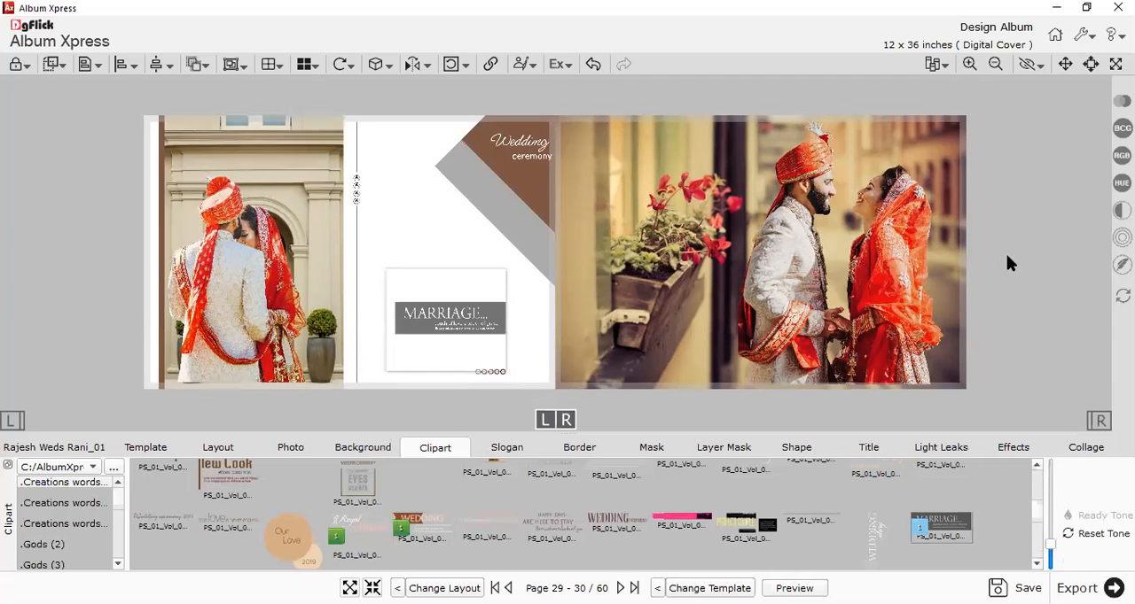
Open pages 31-32 and list the Extra Panoramic templates with 03 Photo.
{"action": "left_click", "coordinate": [76, 449]}
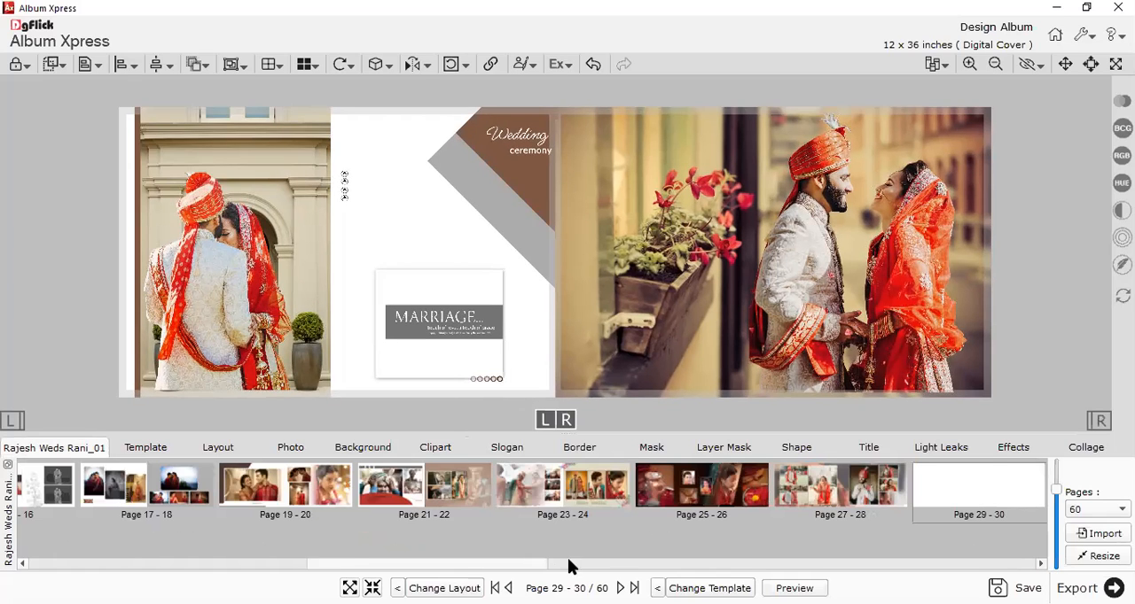
{"action": "scroll", "coordinate": [917, 488], "scroll_direction": "down", "scroll_amount": 2}
{"action": "left_click", "coordinate": [917, 487]}
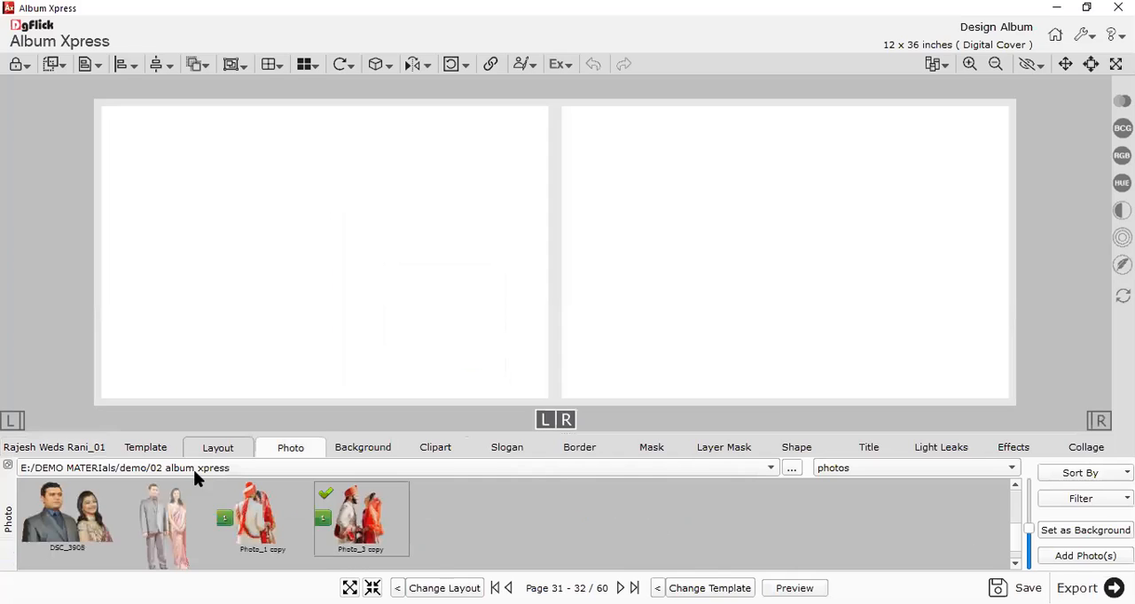
{"action": "left_click", "coordinate": [142, 451]}
{"action": "left_click", "coordinate": [82, 486]}
{"action": "left_click", "coordinate": [345, 193]}
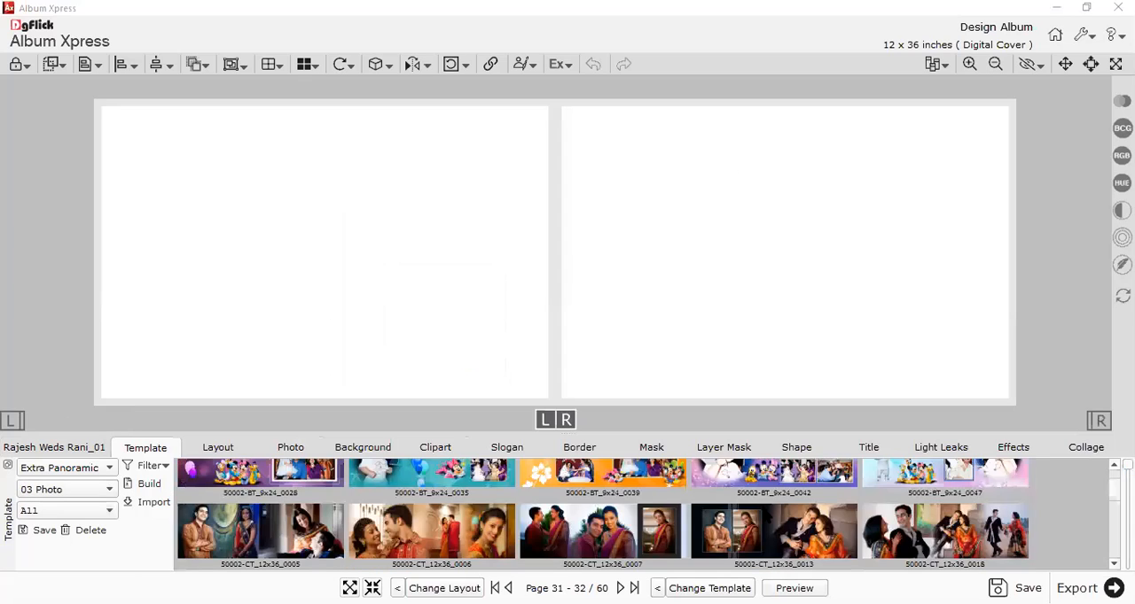
Try the three-photo templates DMV_12x36_0137 and DMV_12x36_0138 on pages 31-32.
{"action": "scroll", "coordinate": [768, 516], "scroll_direction": "down", "scroll_amount": 10}
{"action": "scroll", "coordinate": [677, 491], "scroll_direction": "down", "scroll_amount": 5}
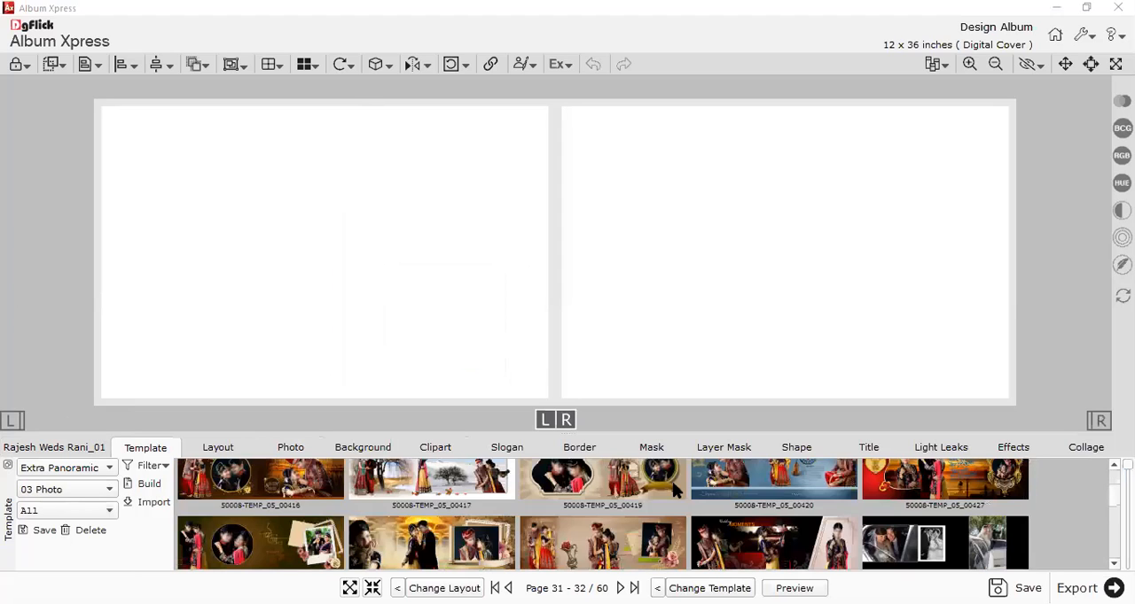
{"action": "scroll", "coordinate": [679, 497], "scroll_direction": "down", "scroll_amount": 5}
{"action": "scroll", "coordinate": [679, 498], "scroll_direction": "down", "scroll_amount": 5}
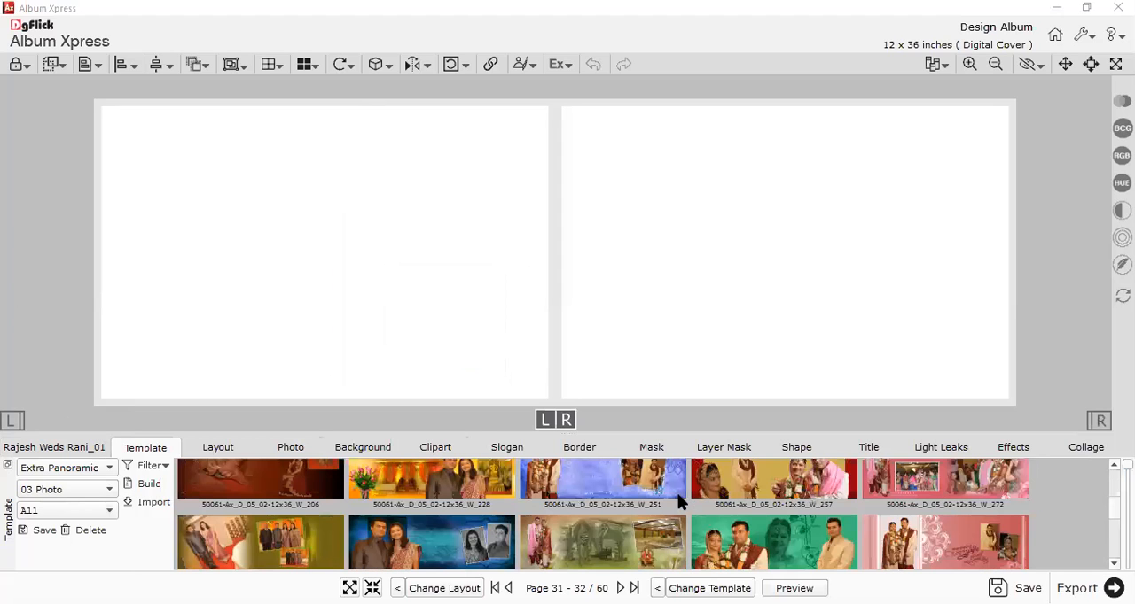
{"action": "scroll", "coordinate": [753, 516], "scroll_direction": "down", "scroll_amount": 5}
{"action": "scroll", "coordinate": [755, 515], "scroll_direction": "down", "scroll_amount": 5}
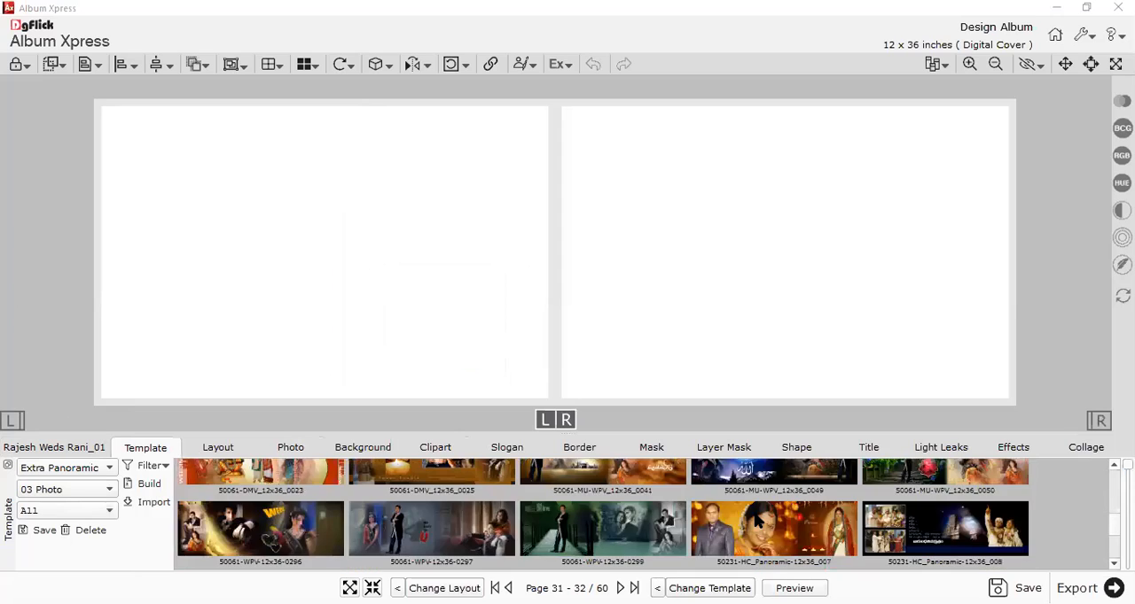
{"action": "scroll", "coordinate": [756, 522], "scroll_direction": "down", "scroll_amount": 5}
{"action": "scroll", "coordinate": [740, 499], "scroll_direction": "down", "scroll_amount": 5}
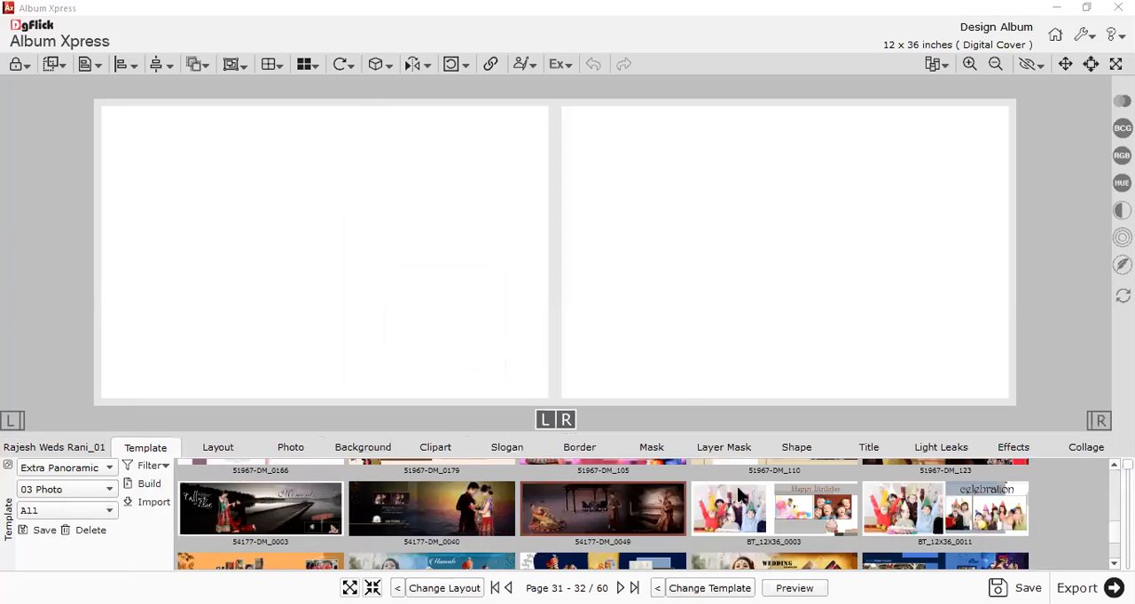
{"action": "scroll", "coordinate": [738, 495], "scroll_direction": "down", "scroll_amount": 5}
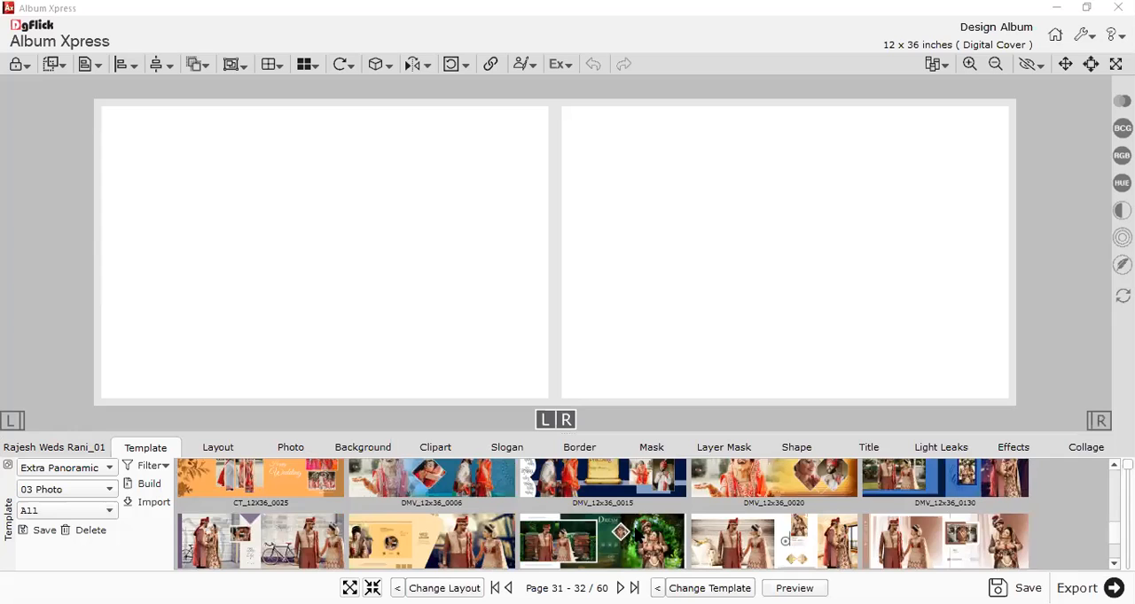
{"action": "left_click", "coordinate": [631, 530]}
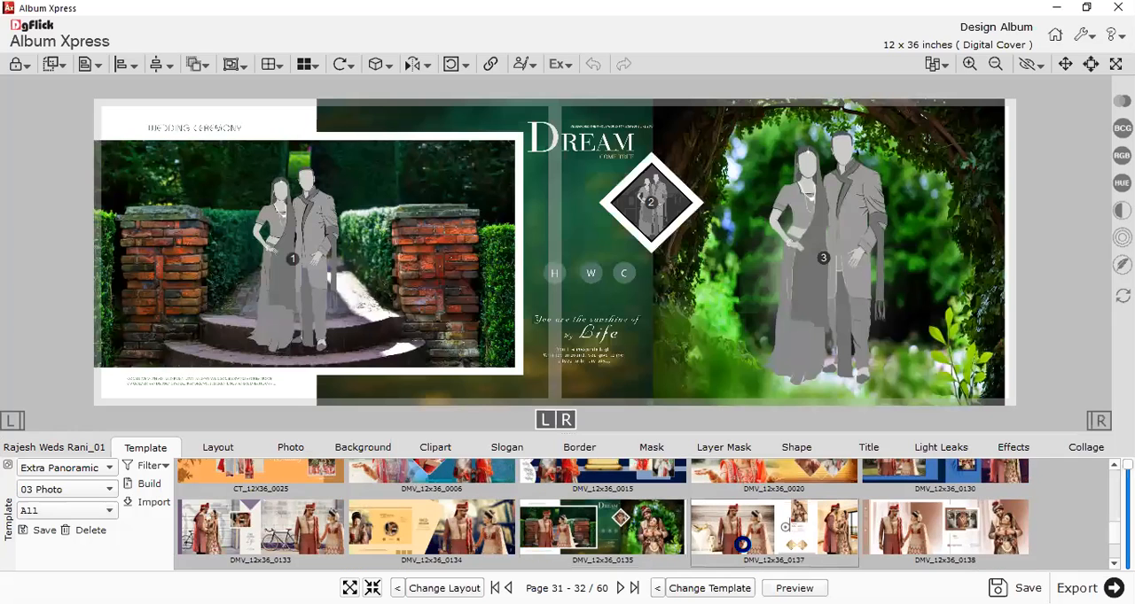
{"action": "left_click", "coordinate": [743, 548]}
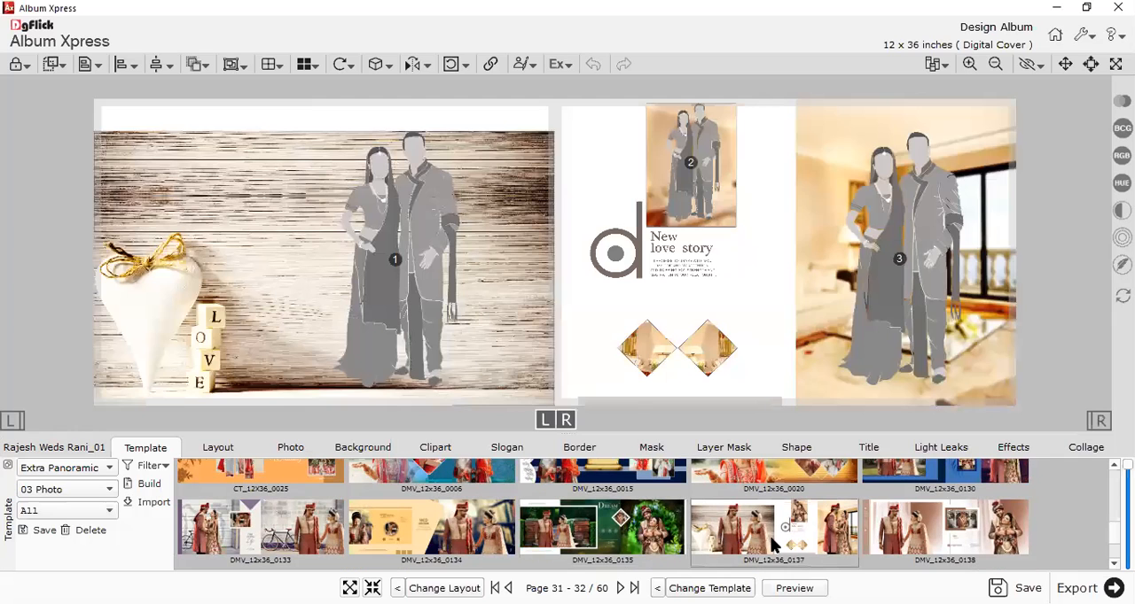
{"action": "left_click", "coordinate": [928, 530]}
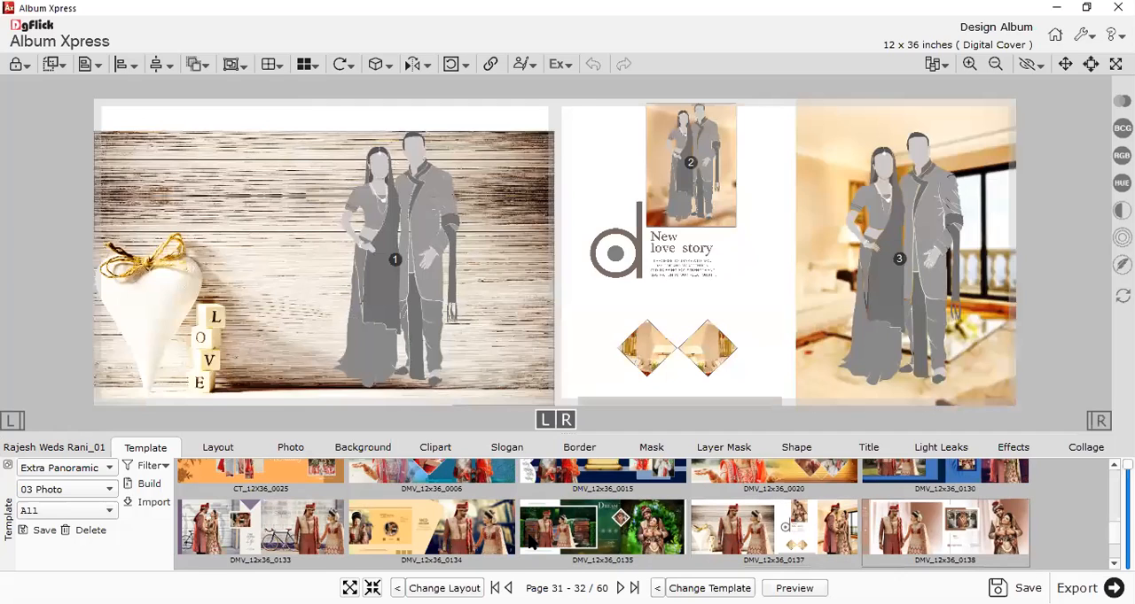
Try template DMV_12x36_0165 on pages 31-32 and replace it with DMV_12x36_0156.
{"action": "scroll", "coordinate": [532, 542], "scroll_direction": "down", "scroll_amount": 2}
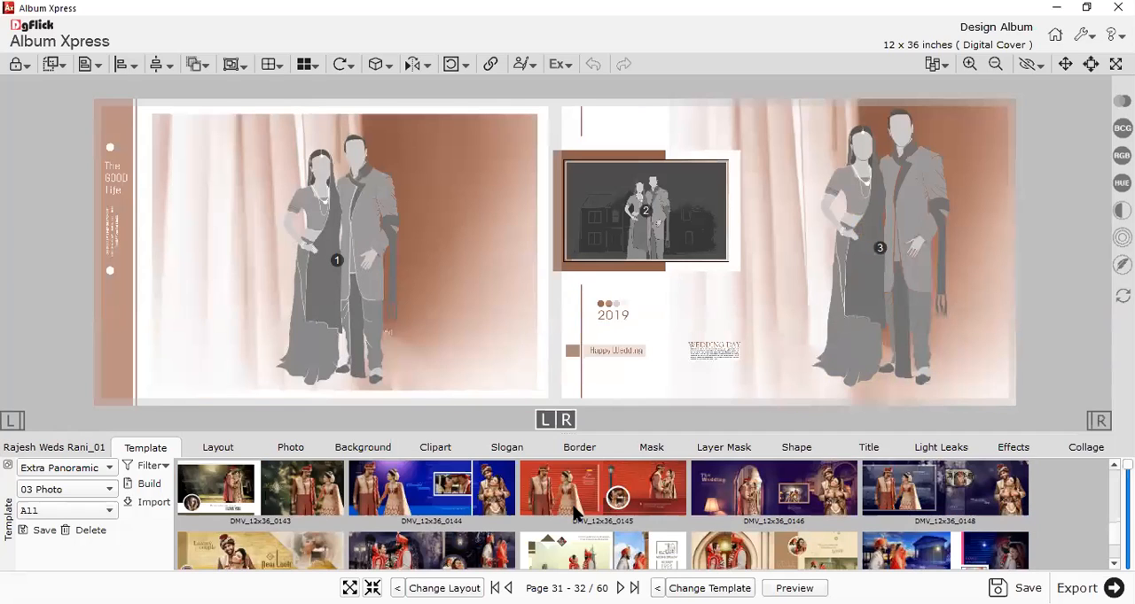
{"action": "scroll", "coordinate": [618, 521], "scroll_direction": "down", "scroll_amount": 2}
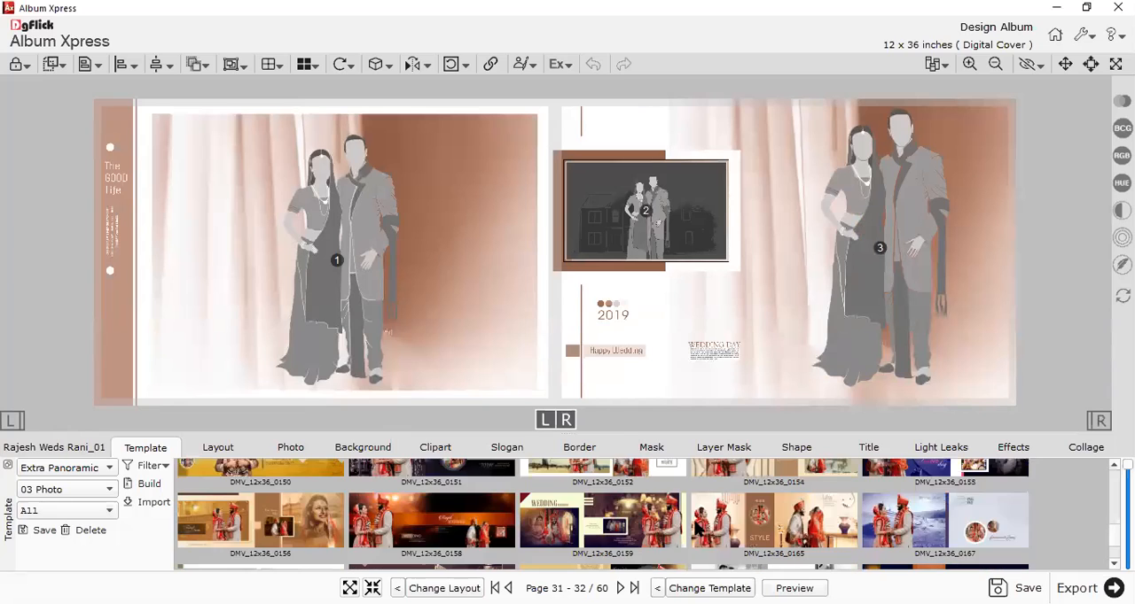
{"action": "left_click", "coordinate": [785, 527]}
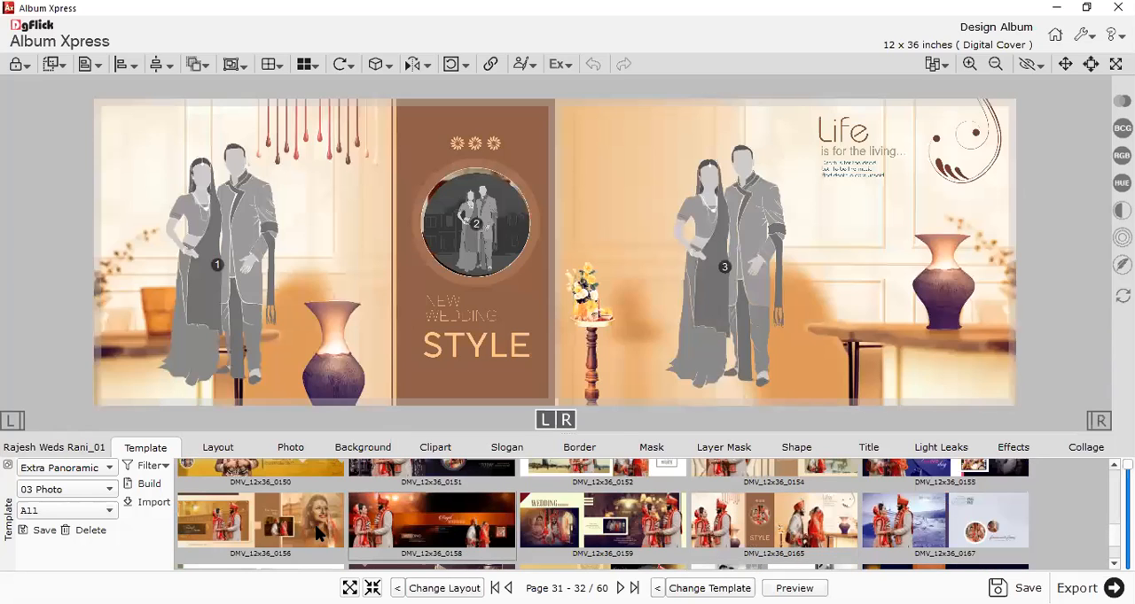
{"action": "left_click", "coordinate": [314, 526]}
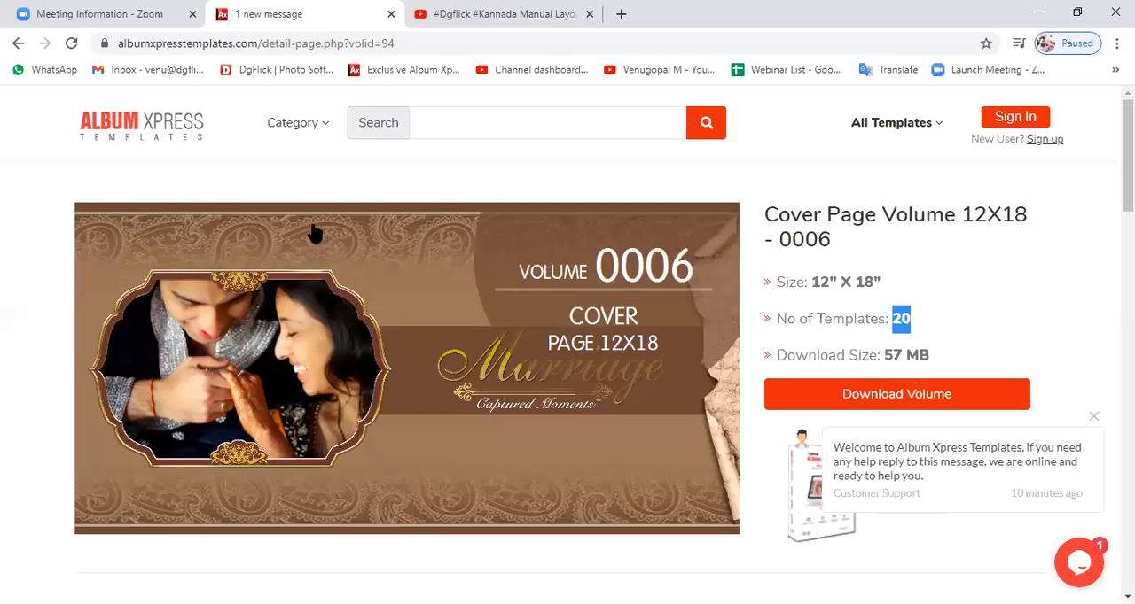
Switch to the Album Xpress Templates website in the browser and open the DM Templates category.
{"action": "mouse_move", "coordinate": [288, 142]}
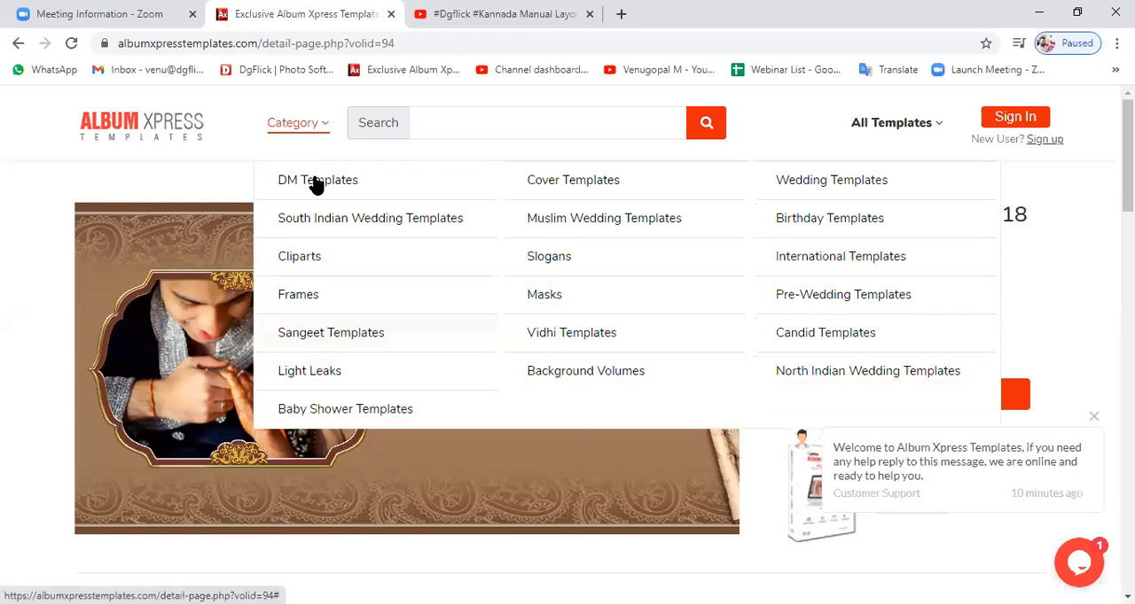
{"action": "left_click", "coordinate": [316, 185]}
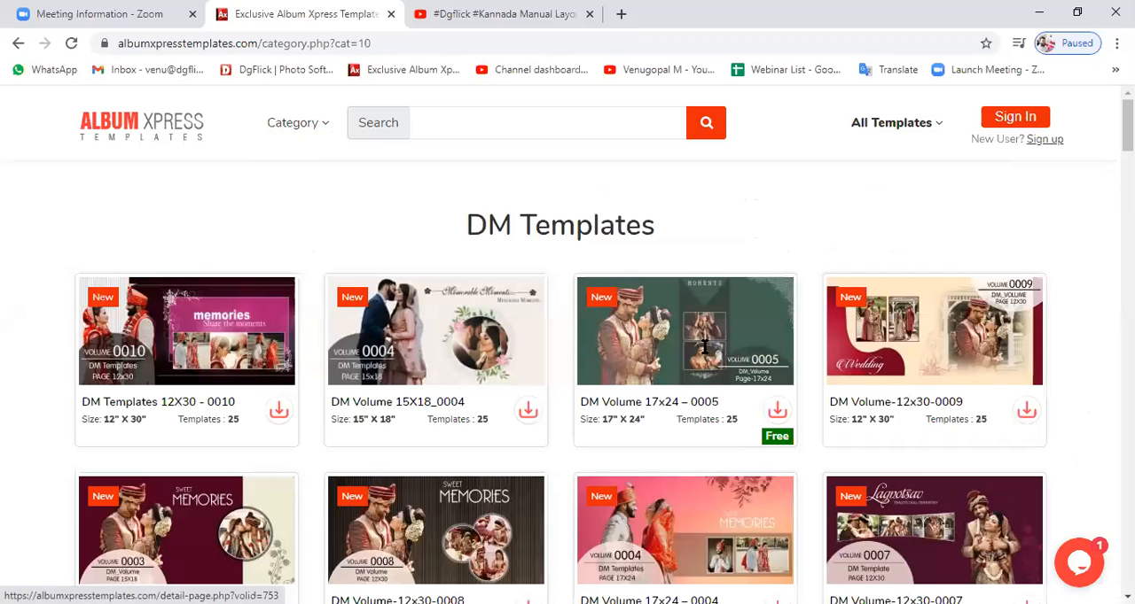
Browse the DM Templates category and examine the details page of DM Volume 17x24 – 0004.
{"action": "scroll", "coordinate": [658, 299], "scroll_direction": "down", "scroll_amount": 3}
{"action": "scroll", "coordinate": [677, 305], "scroll_direction": "down", "scroll_amount": 1}
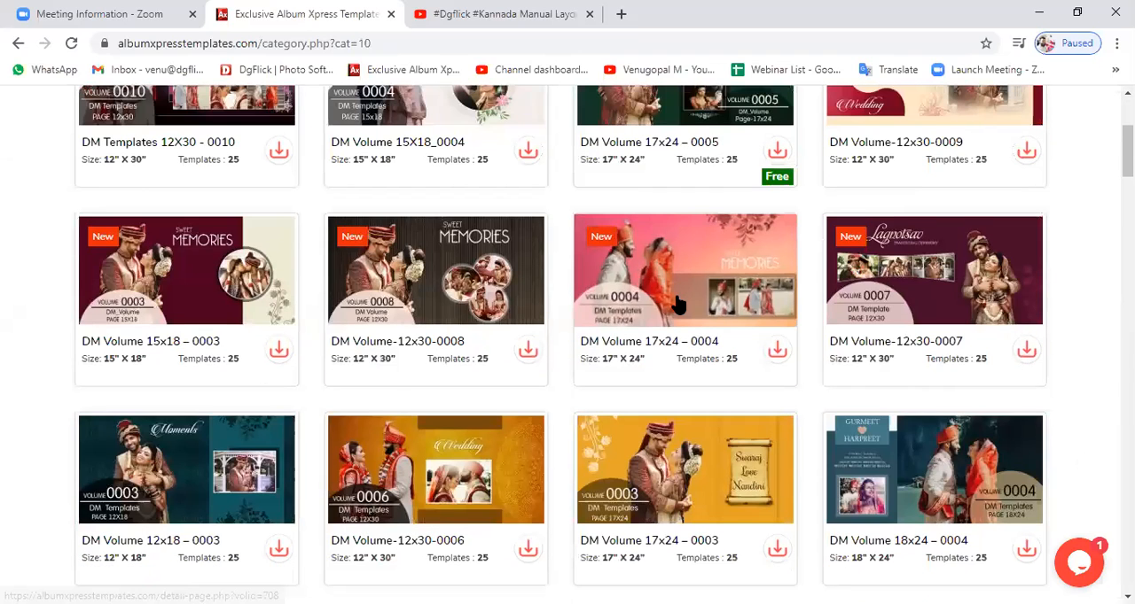
{"action": "left_click", "coordinate": [677, 305]}
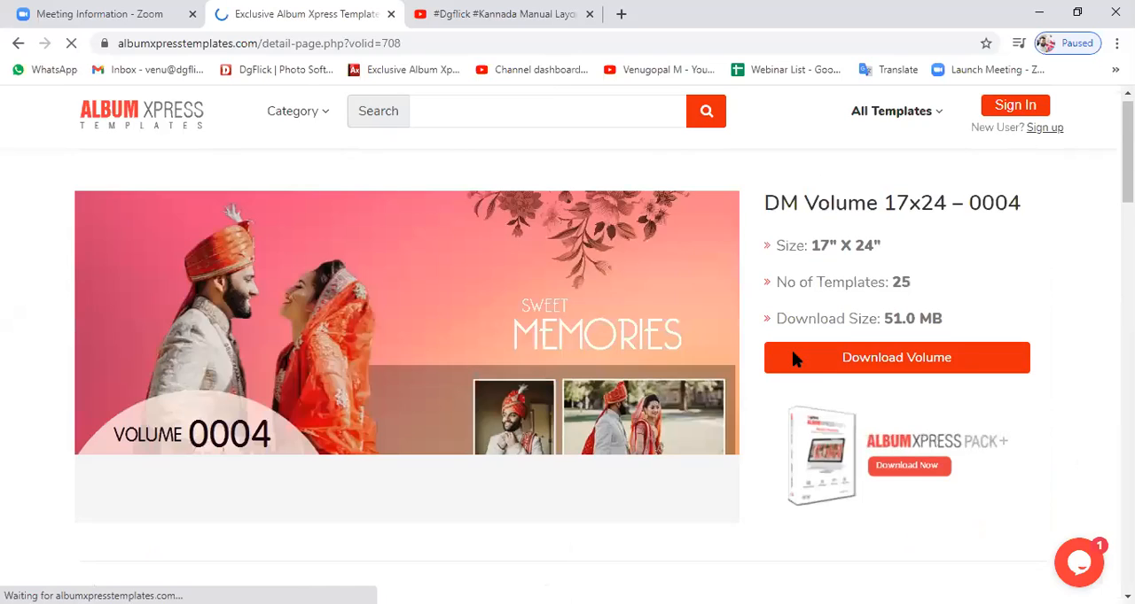
{"action": "scroll", "coordinate": [788, 352], "scroll_direction": "down", "scroll_amount": 3}
{"action": "scroll", "coordinate": [789, 355], "scroll_direction": "down", "scroll_amount": 2}
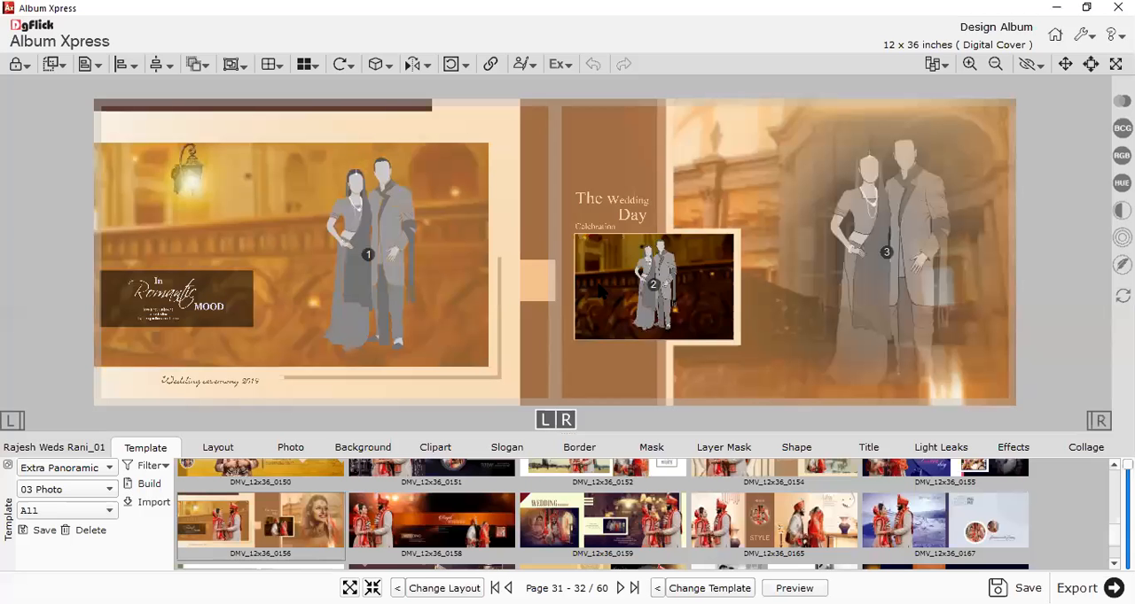
Switch back to Album Xpress, fill pages 31-32 with Photo_1 copy, DSB_1094 copy and Photo_3 copy, and shift the left panel's couple to the right.
{"action": "left_click", "coordinate": [303, 451]}
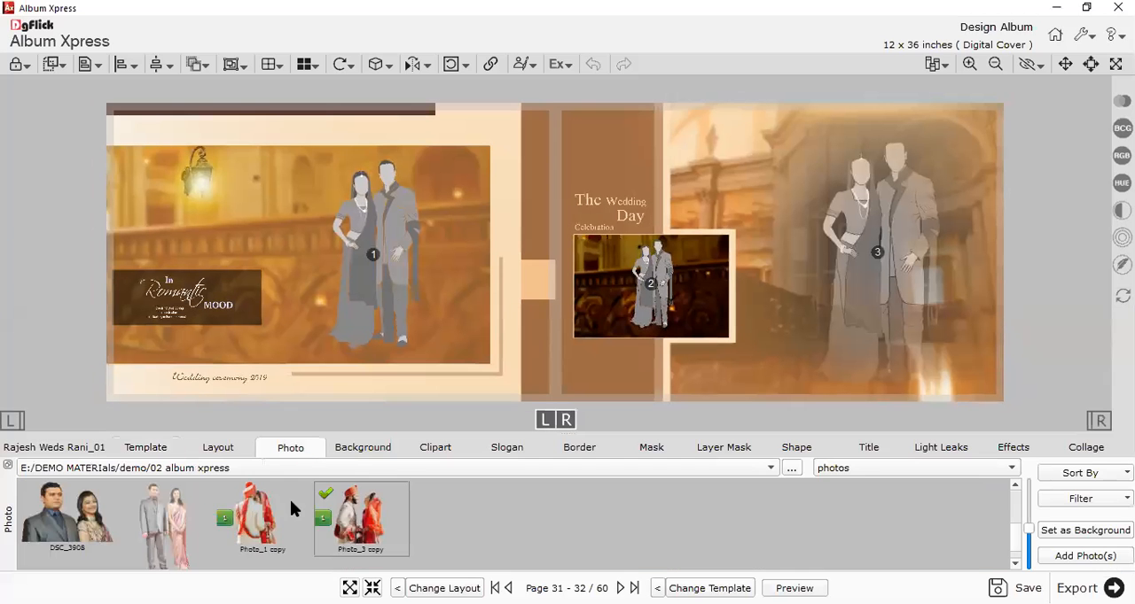
{"action": "left_click_drag", "start_coordinate": [380, 539], "coordinate": [889, 250]}
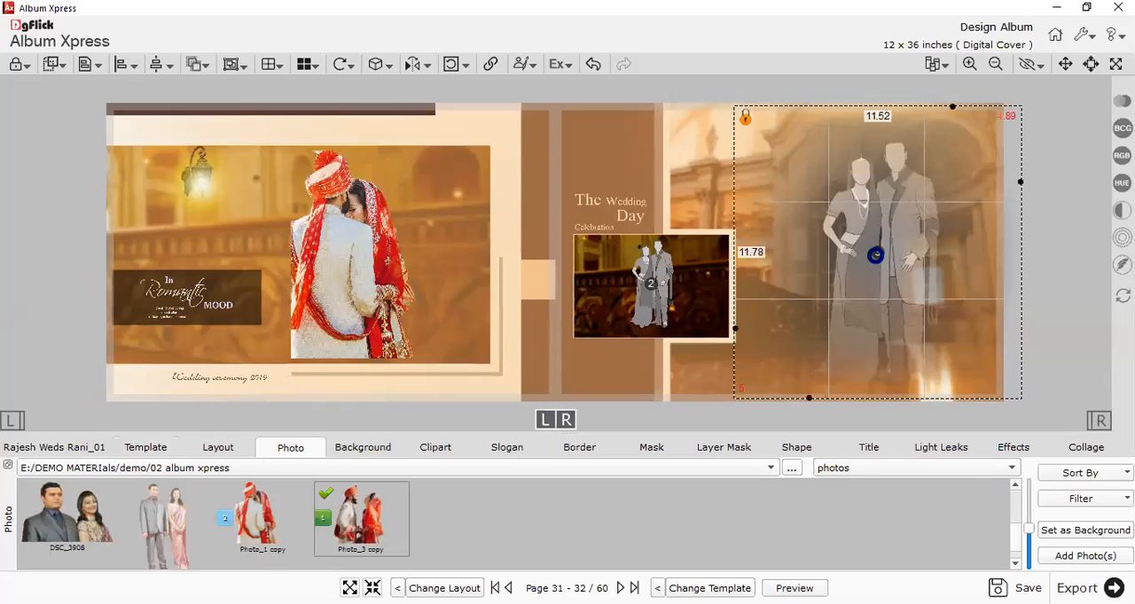
{"action": "left_click", "coordinate": [370, 273]}
{"action": "left_click_drag", "start_coordinate": [371, 257], "coordinate": [417, 265]}
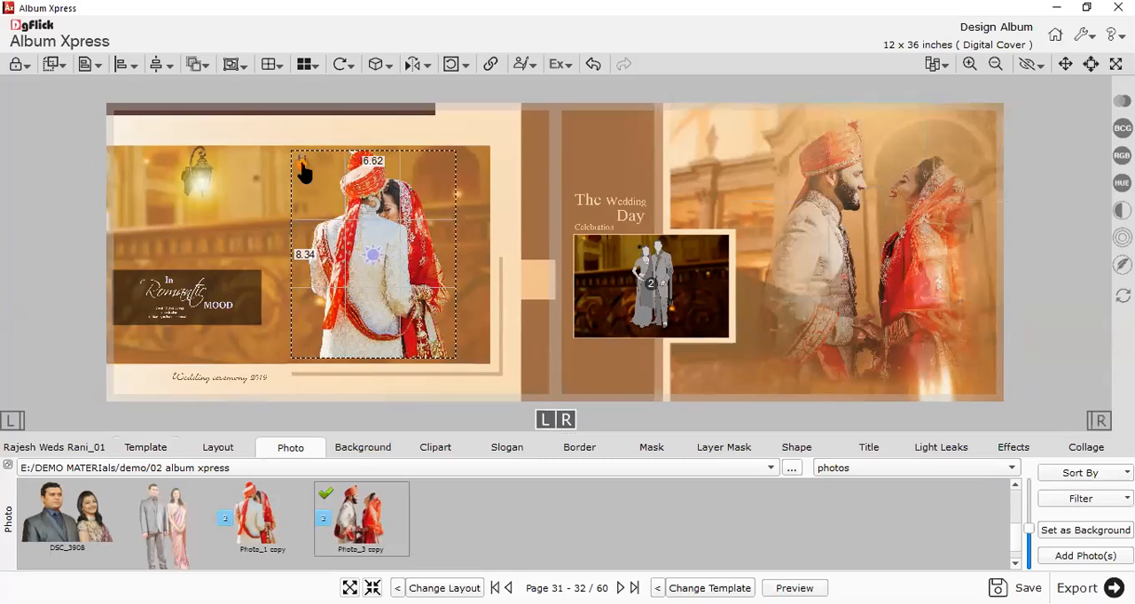
{"action": "left_click", "coordinate": [455, 342]}
{"action": "left_click_drag", "start_coordinate": [424, 340], "coordinate": [430, 343]}
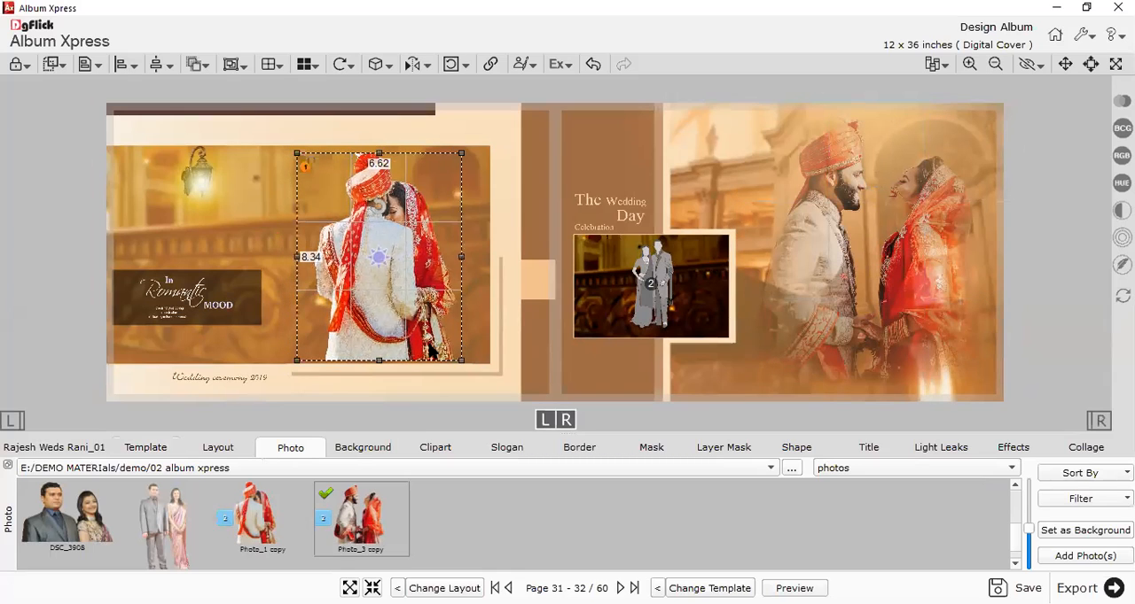
{"action": "left_click", "coordinate": [397, 378]}
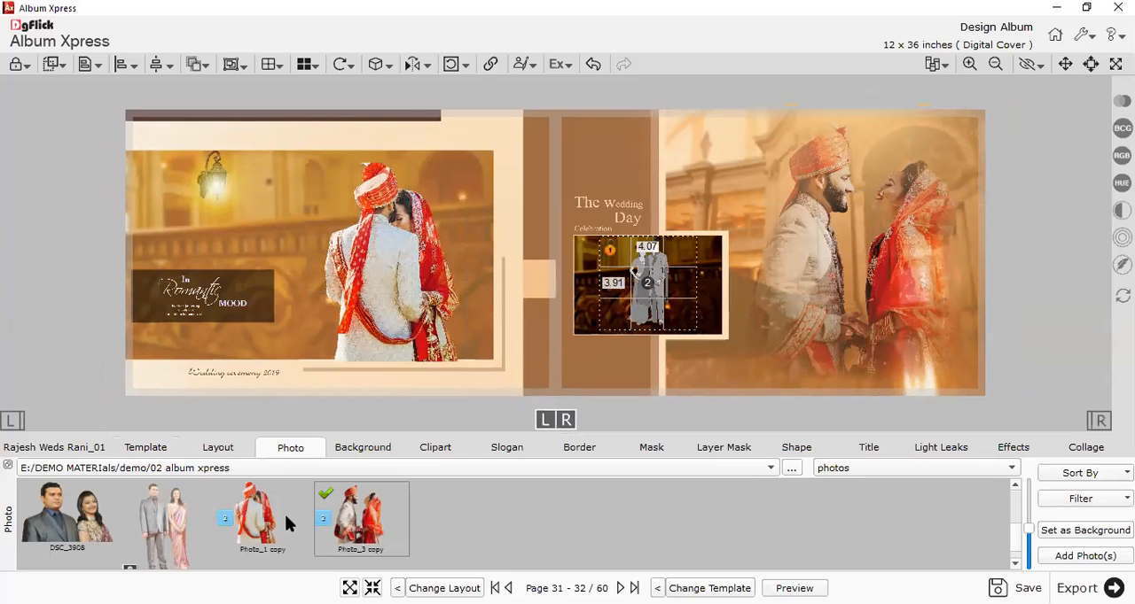
{"action": "scroll", "coordinate": [304, 530], "scroll_direction": "up", "scroll_amount": 1}
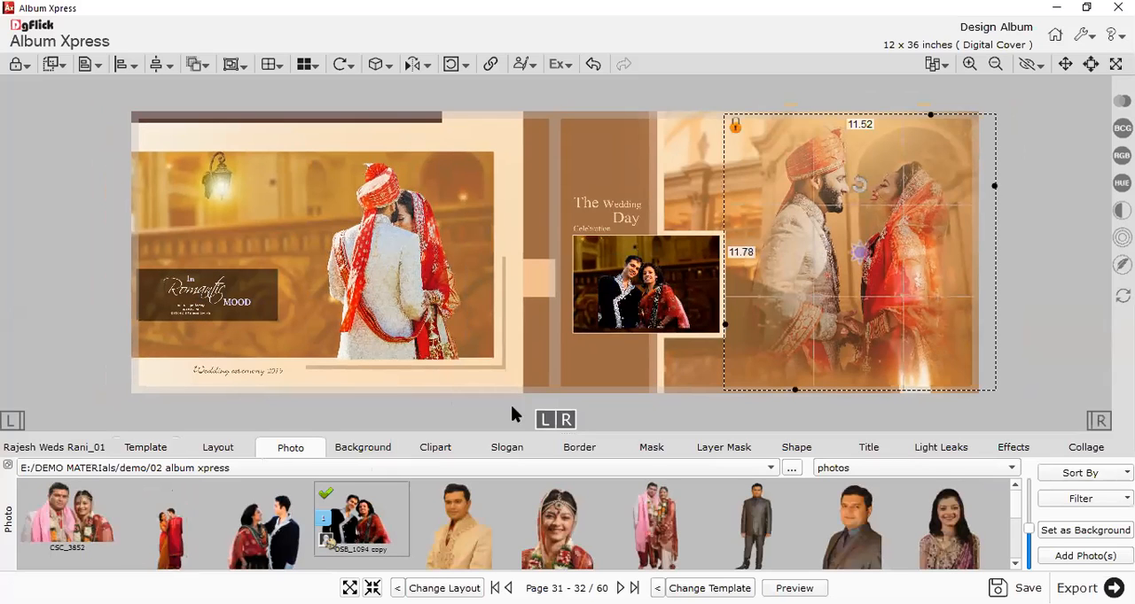
Preview the album spread by spread from the front cover through pages 25-26.
{"action": "key", "text": "Page_Down"}
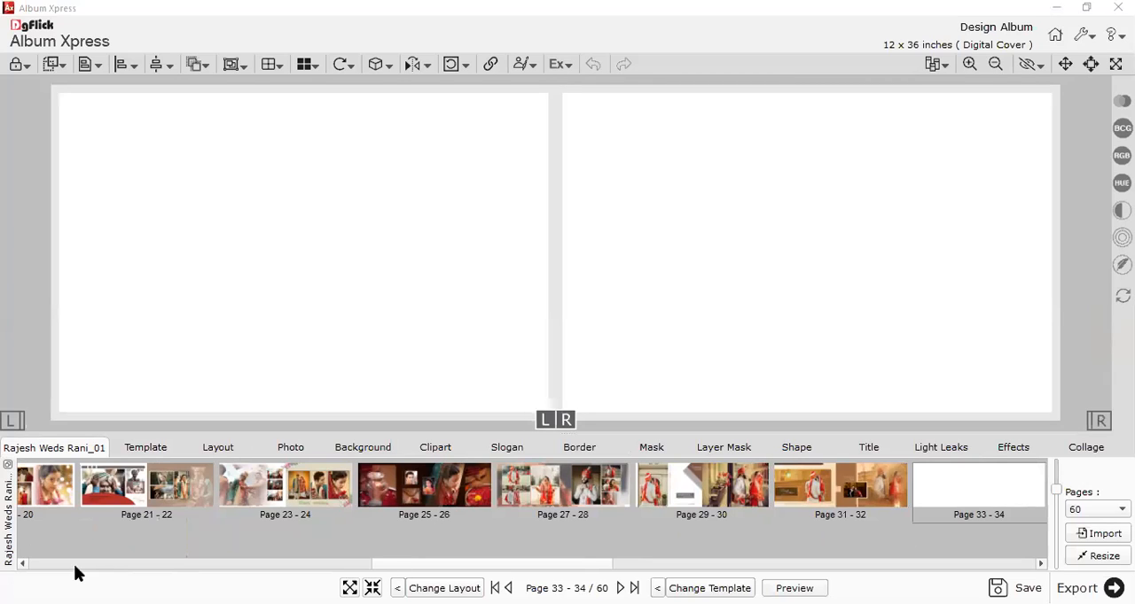
{"action": "left_click", "coordinate": [30, 565]}
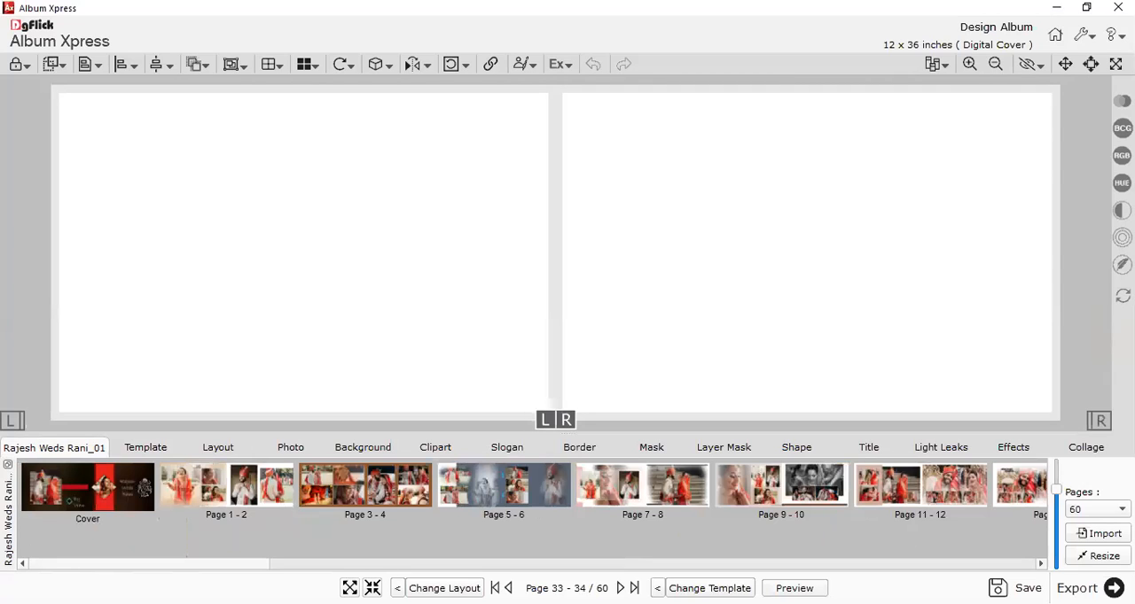
{"action": "left_click", "coordinate": [794, 589]}
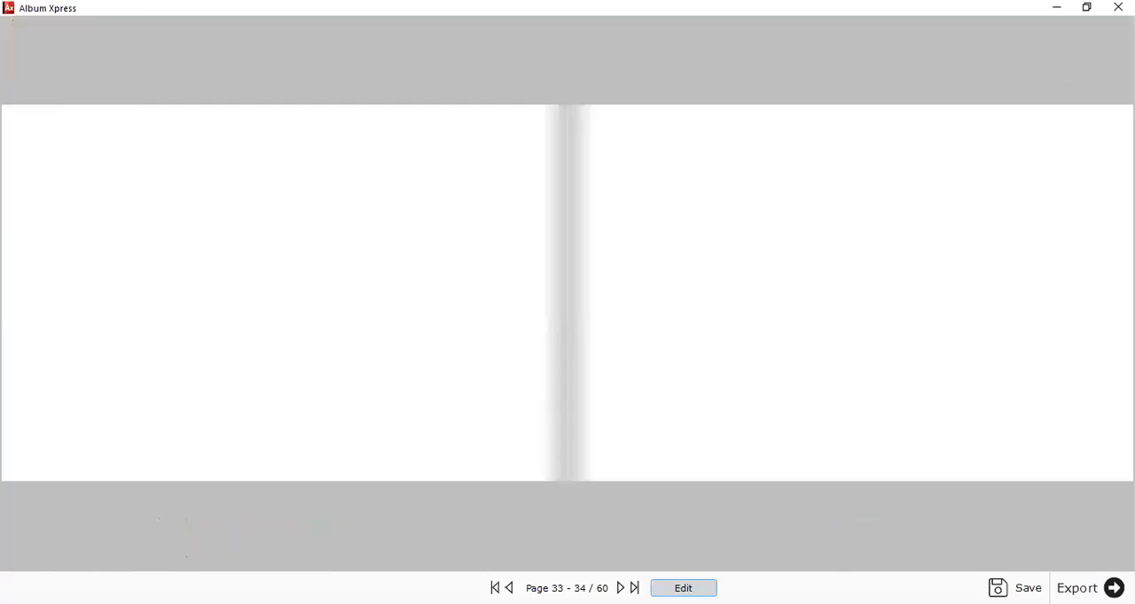
{"action": "left_click", "coordinate": [495, 589]}
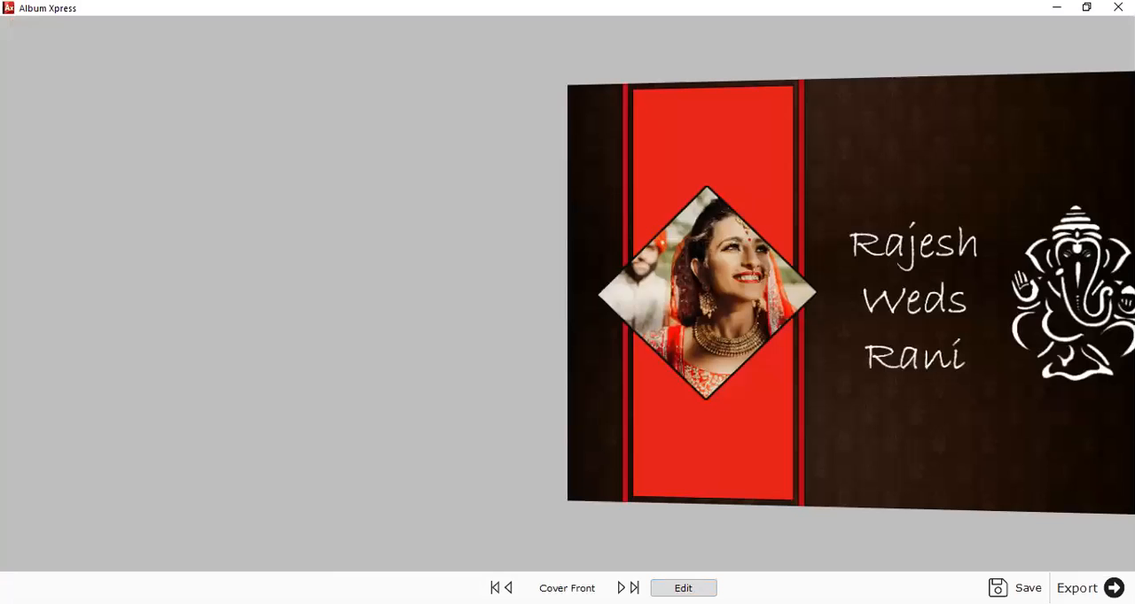
{"action": "left_click", "coordinate": [622, 589]}
{"action": "left_click", "coordinate": [621, 588]}
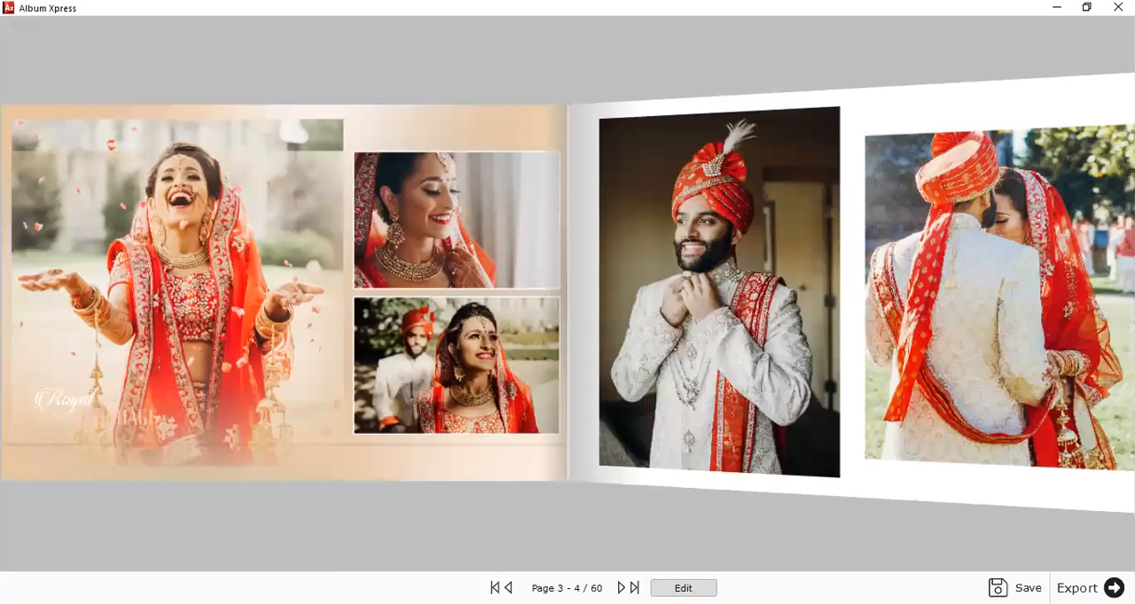
{"action": "left_click", "coordinate": [622, 588]}
{"action": "left_click", "coordinate": [621, 589]}
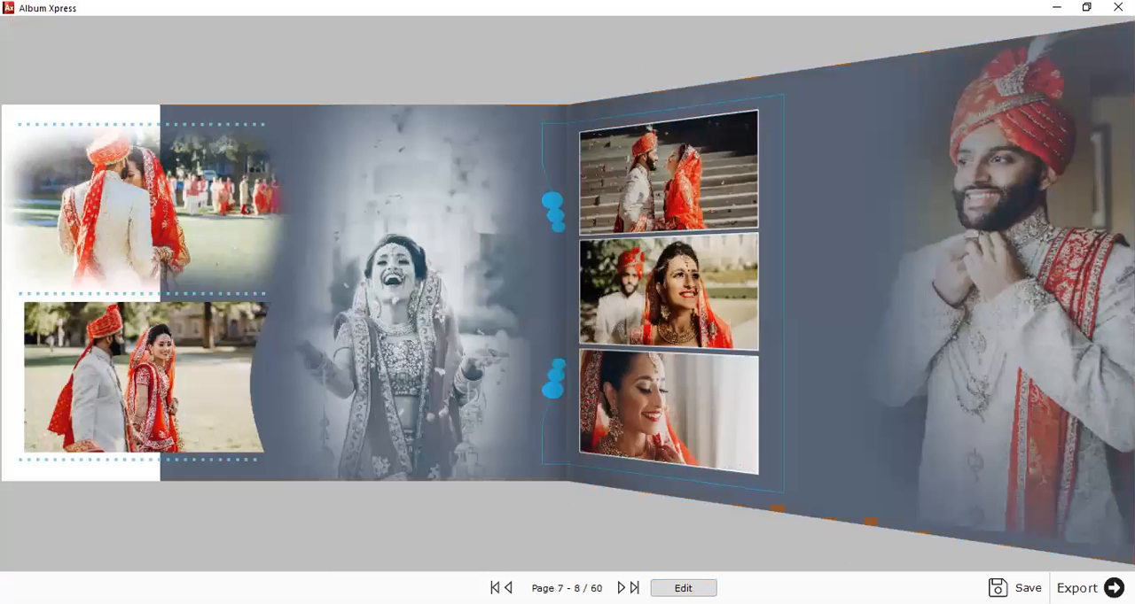
{"action": "left_click", "coordinate": [621, 588]}
{"action": "left_click", "coordinate": [621, 588]}
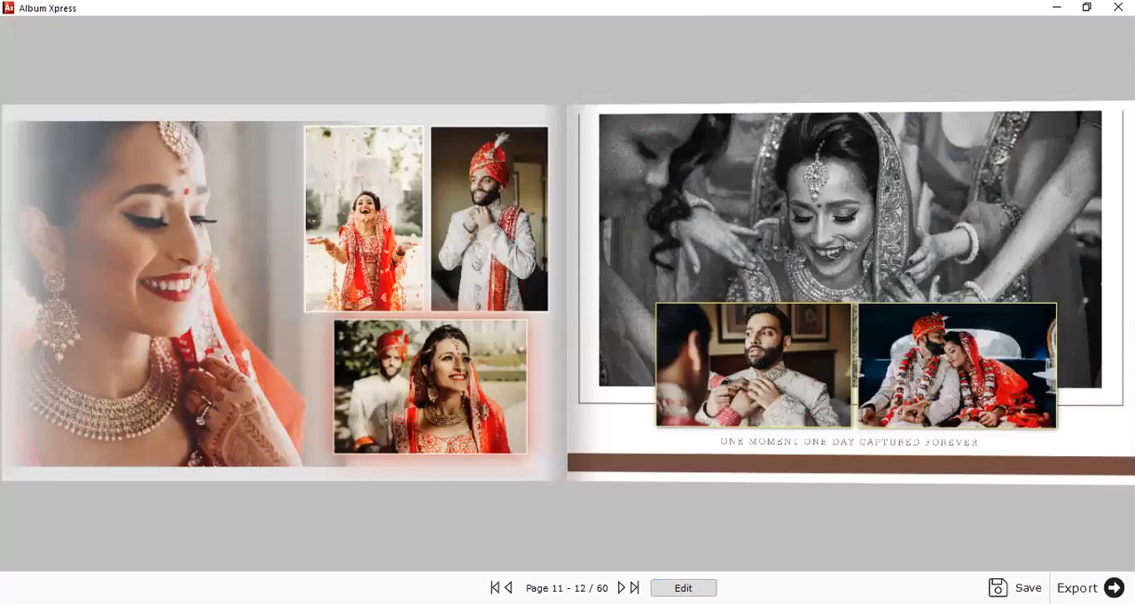
{"action": "left_click", "coordinate": [621, 588]}
{"action": "left_click", "coordinate": [622, 588]}
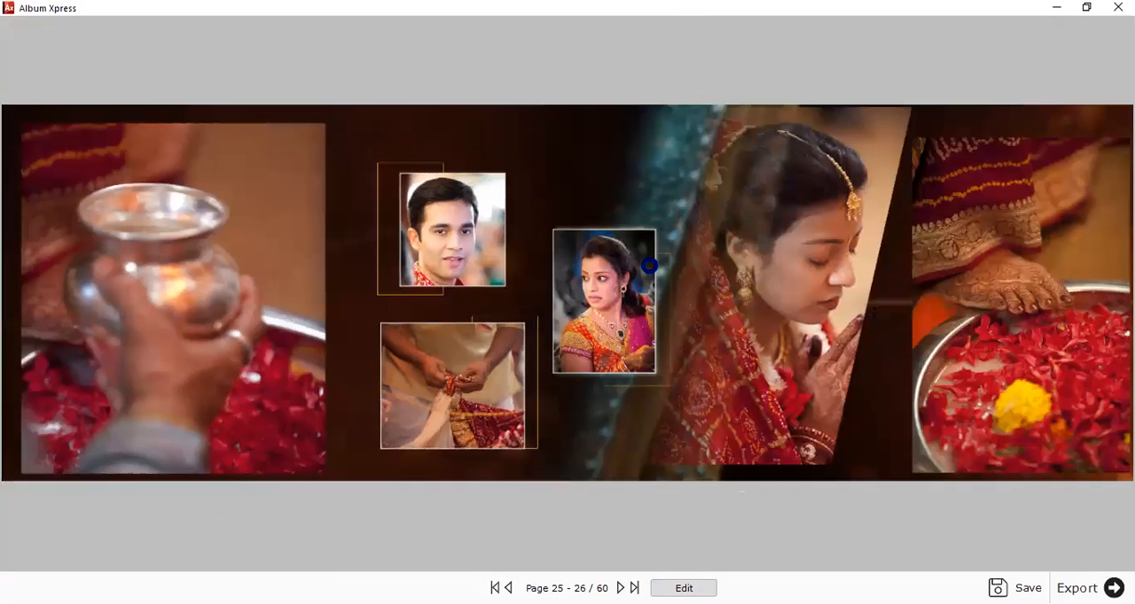
{"action": "key", "text": "Escape"}
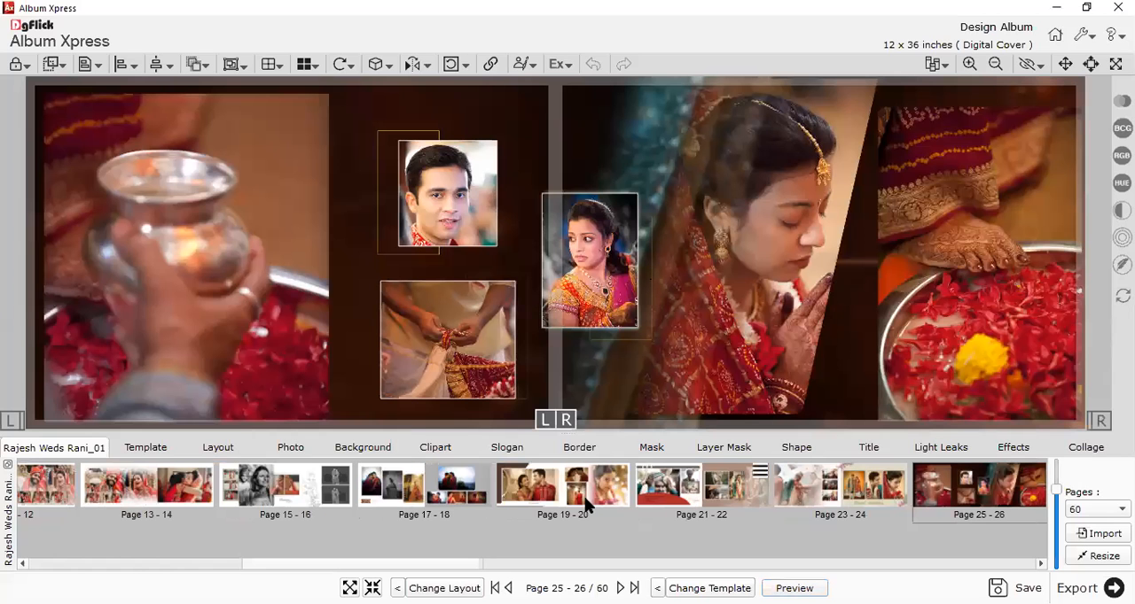
Return to pages 31-32 and save the album under its existing name in My Albums, replacing the old file.
{"action": "left_click", "coordinate": [587, 504]}
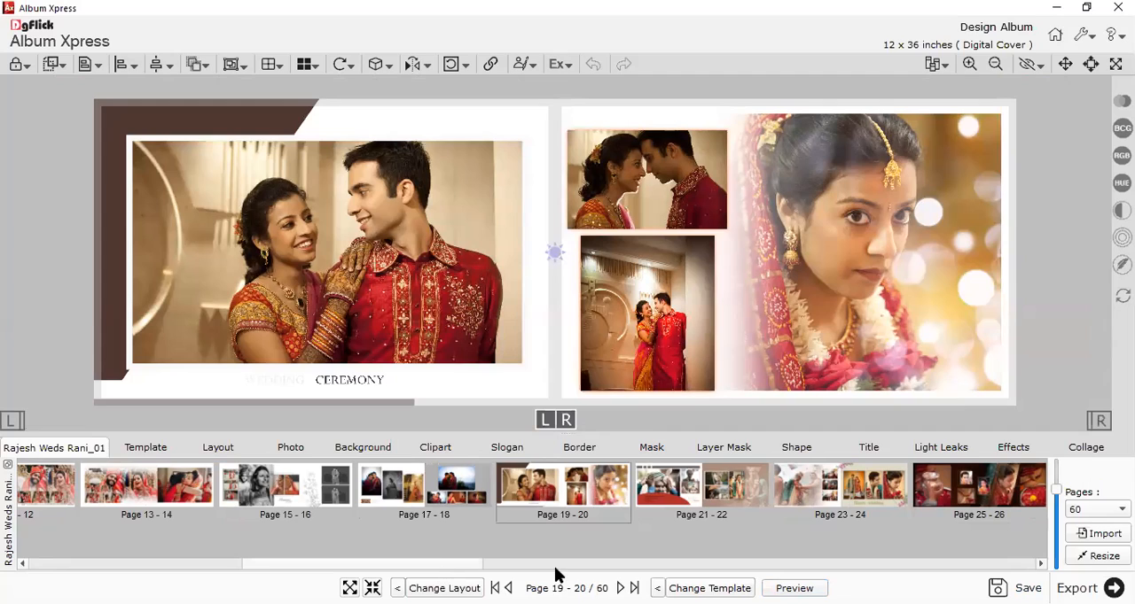
{"action": "scroll", "coordinate": [621, 544], "scroll_direction": "down", "scroll_amount": 5}
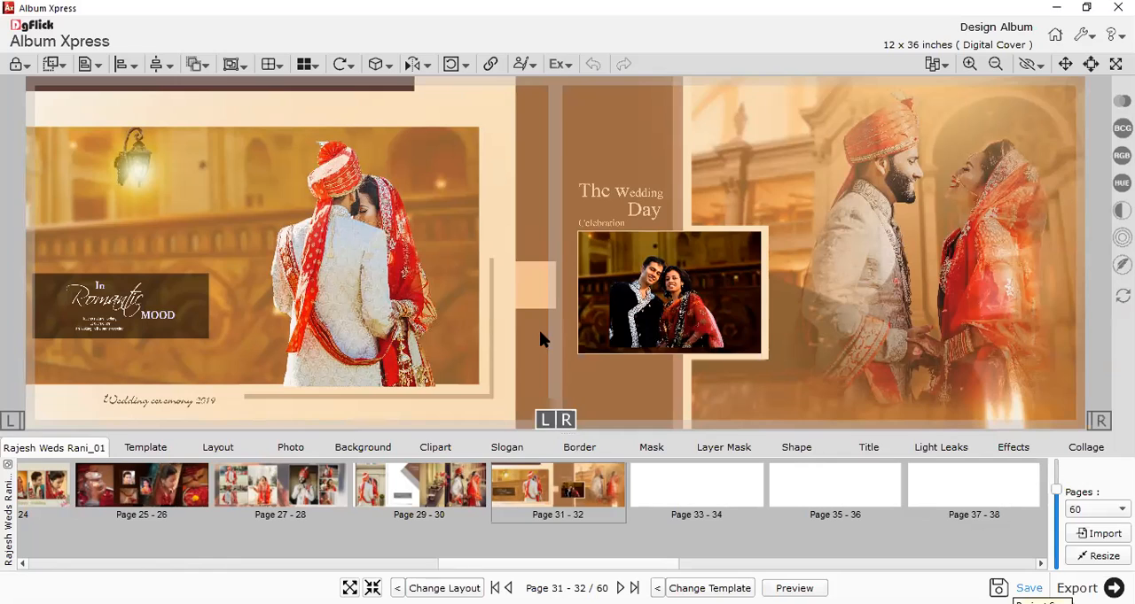
{"action": "key", "text": "ctrl+s"}
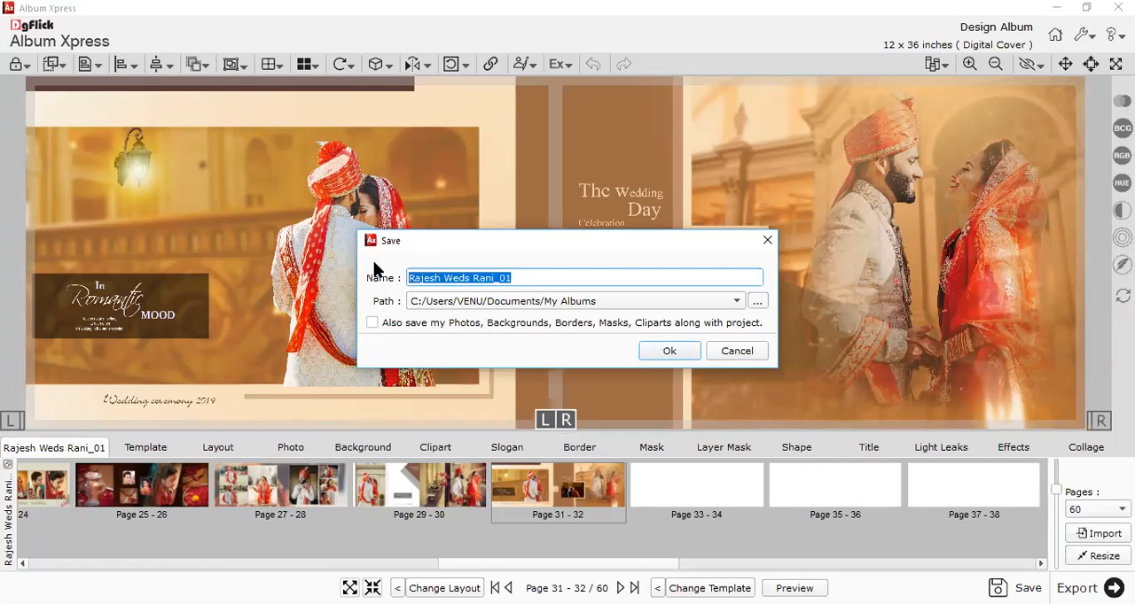
{"action": "left_click", "coordinate": [669, 351]}
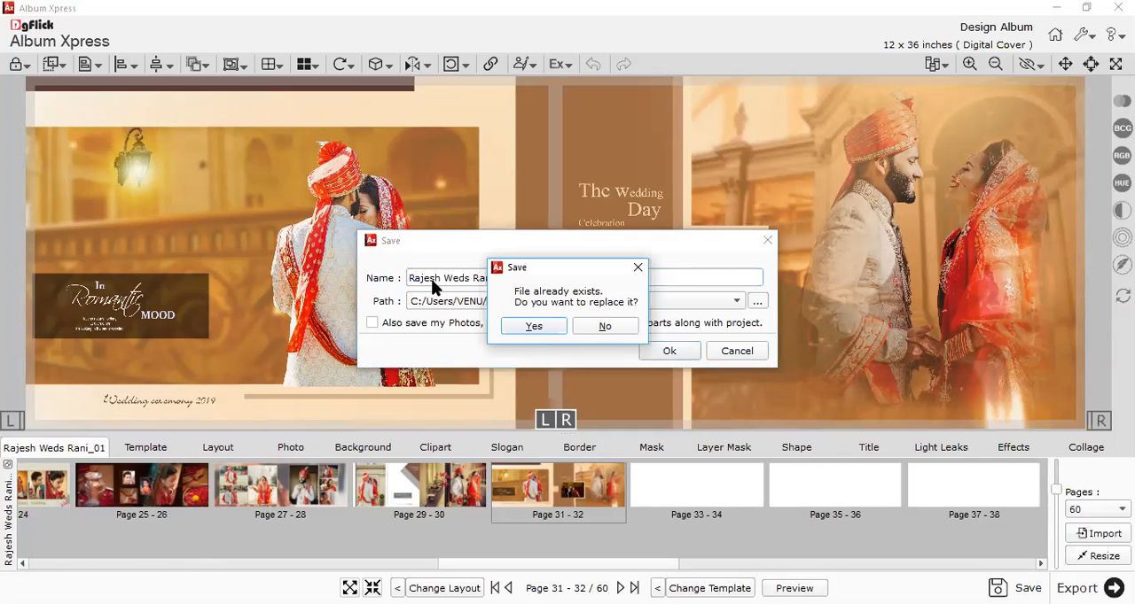
{"action": "left_click", "coordinate": [533, 327]}
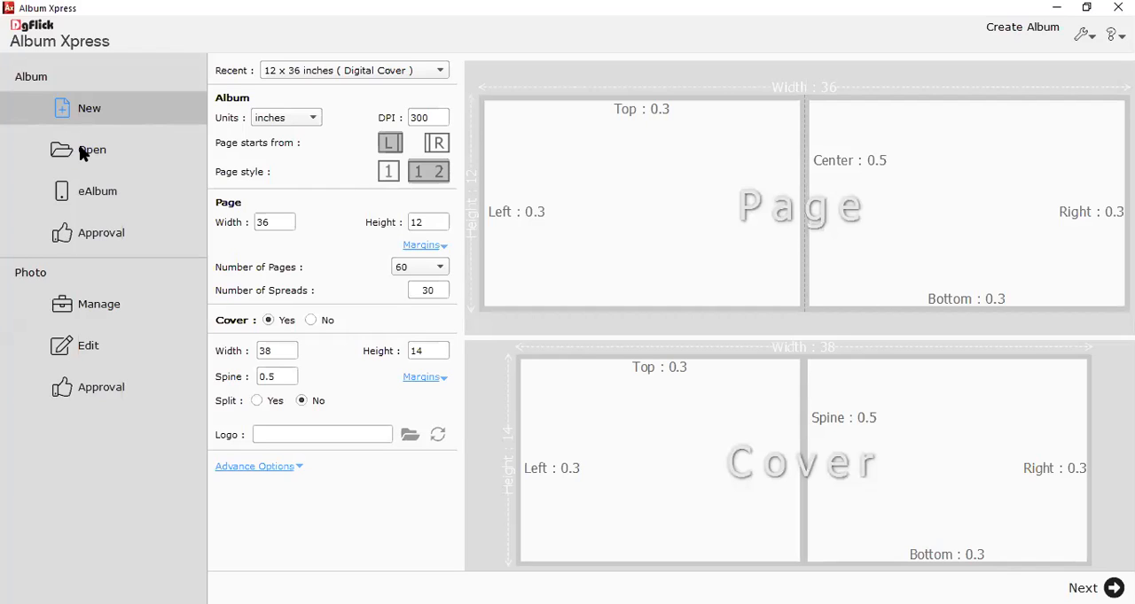
List the saved albums and view the pages of NEW pre-wedding 50 SHEETS, NEW1, new and the 12x30 wedding album.
{"action": "left_click", "coordinate": [91, 152]}
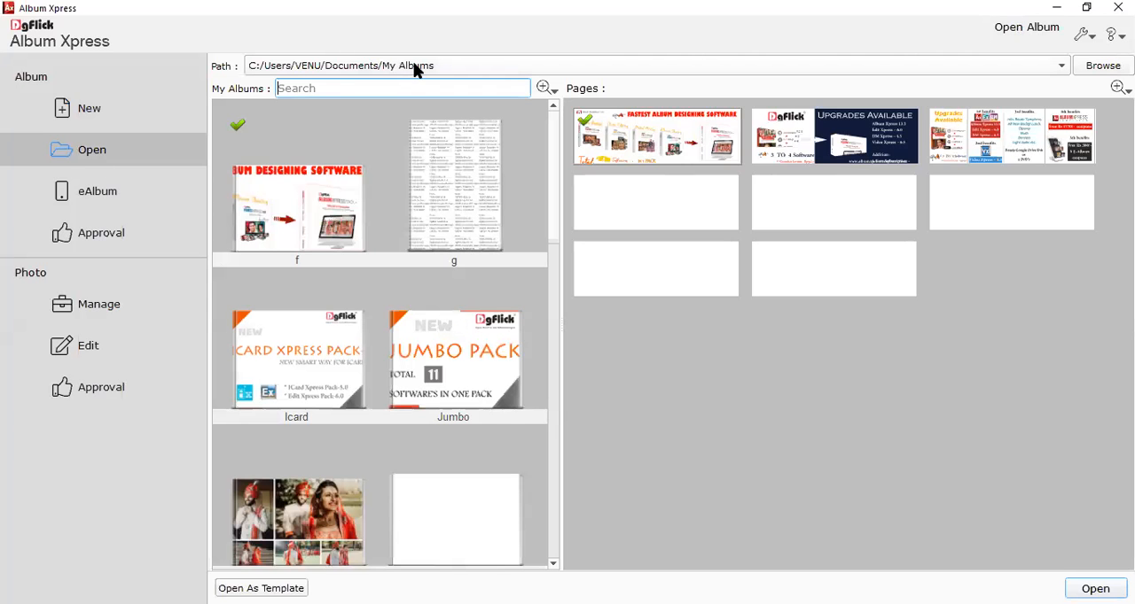
{"action": "scroll", "coordinate": [480, 234], "scroll_direction": "down", "scroll_amount": 5}
{"action": "left_click", "coordinate": [392, 240]}
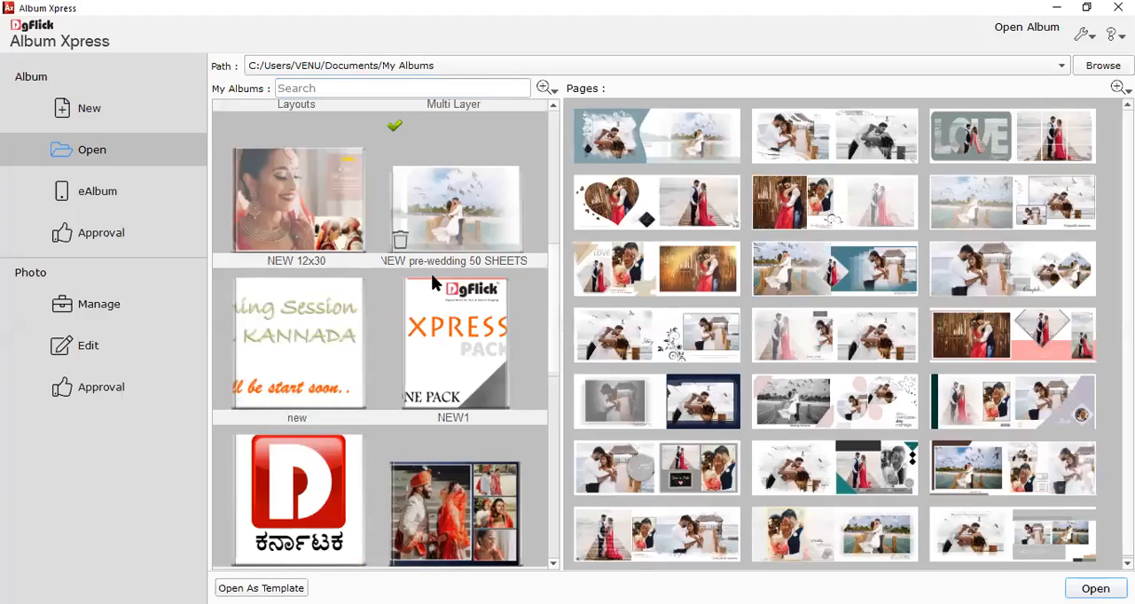
{"action": "left_click", "coordinate": [452, 332]}
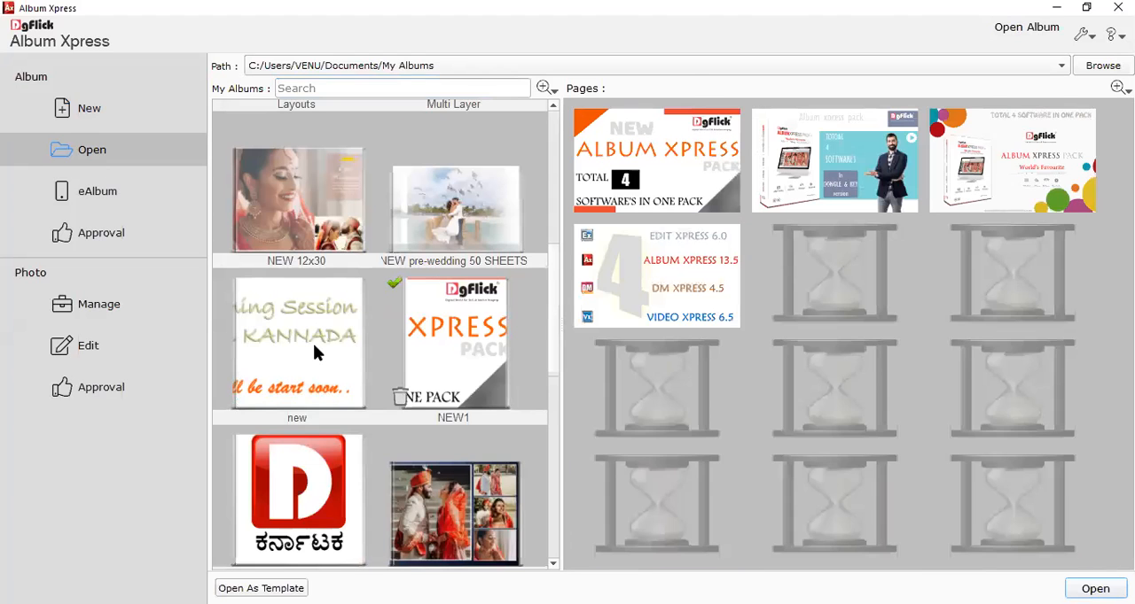
{"action": "left_click", "coordinate": [313, 346]}
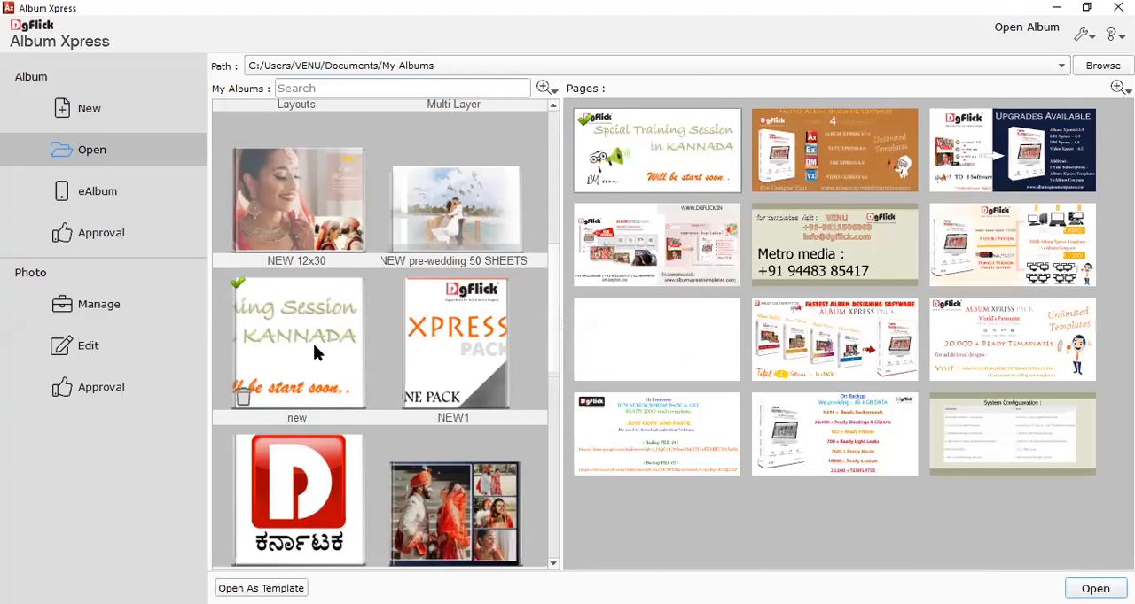
{"action": "left_click", "coordinate": [436, 525]}
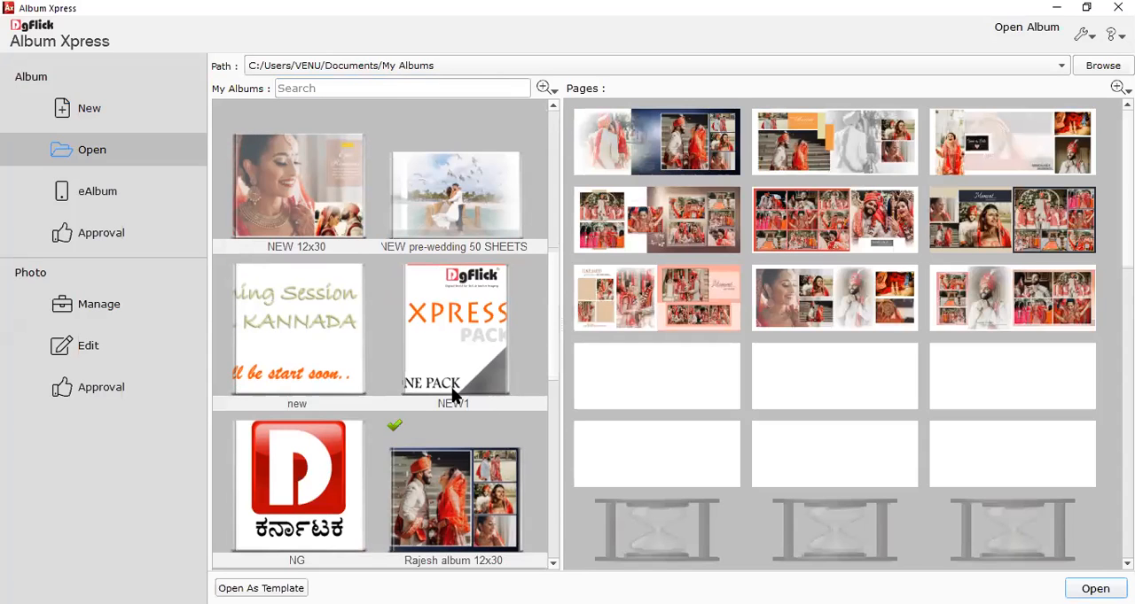
Reopen the saved 12 x 36 inch wedding album from My Albums and show its page thumbnails.
{"action": "scroll", "coordinate": [452, 393], "scroll_direction": "down", "scroll_amount": 3}
{"action": "left_click", "coordinate": [346, 358]}
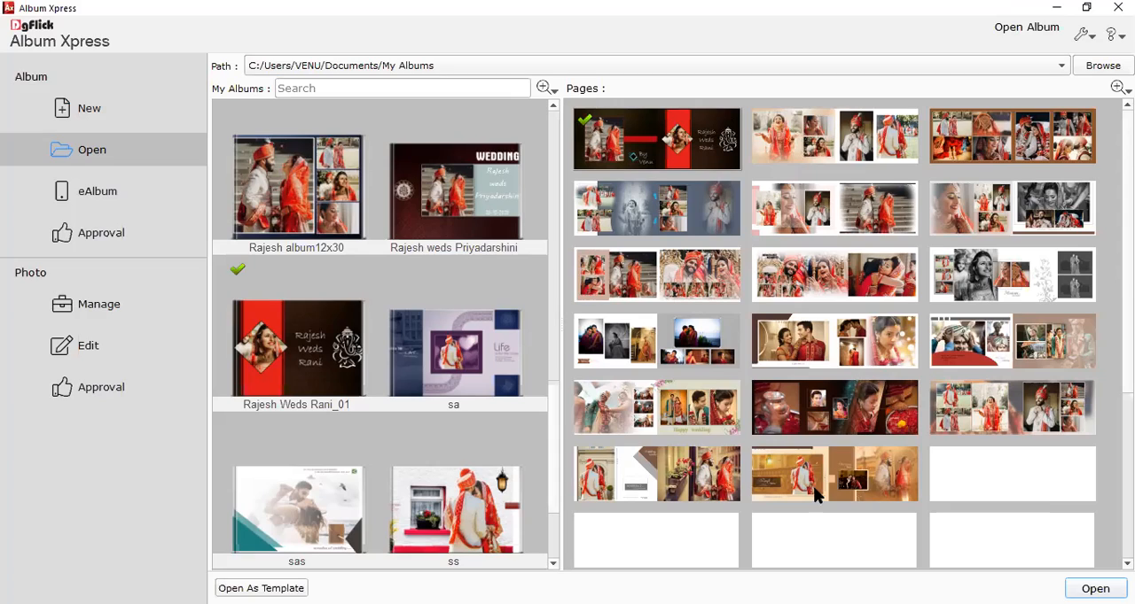
{"action": "left_click", "coordinate": [1095, 589]}
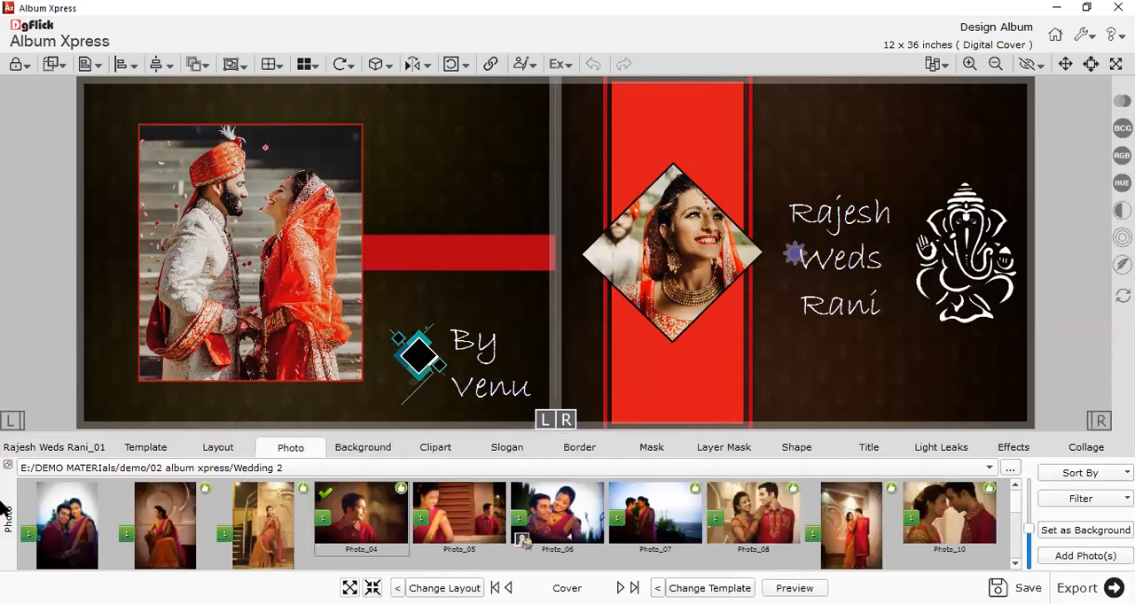
{"action": "left_click", "coordinate": [20, 449]}
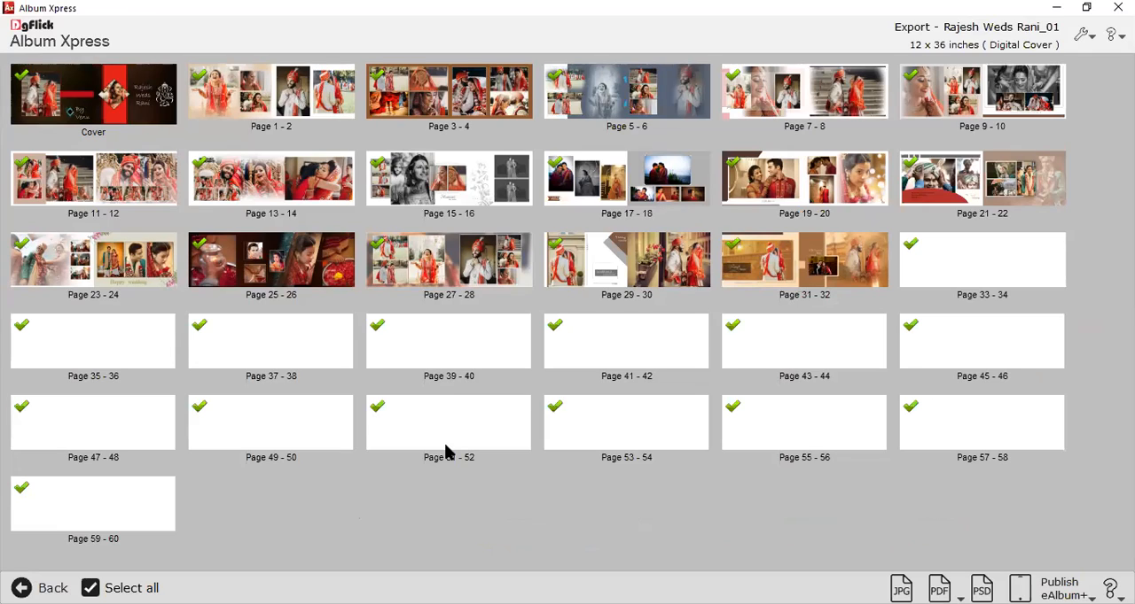
In the album's export view, select only the cover and pages 1-2, 19-20, 27-28 and 31-32.
{"action": "left_click", "coordinate": [90, 588]}
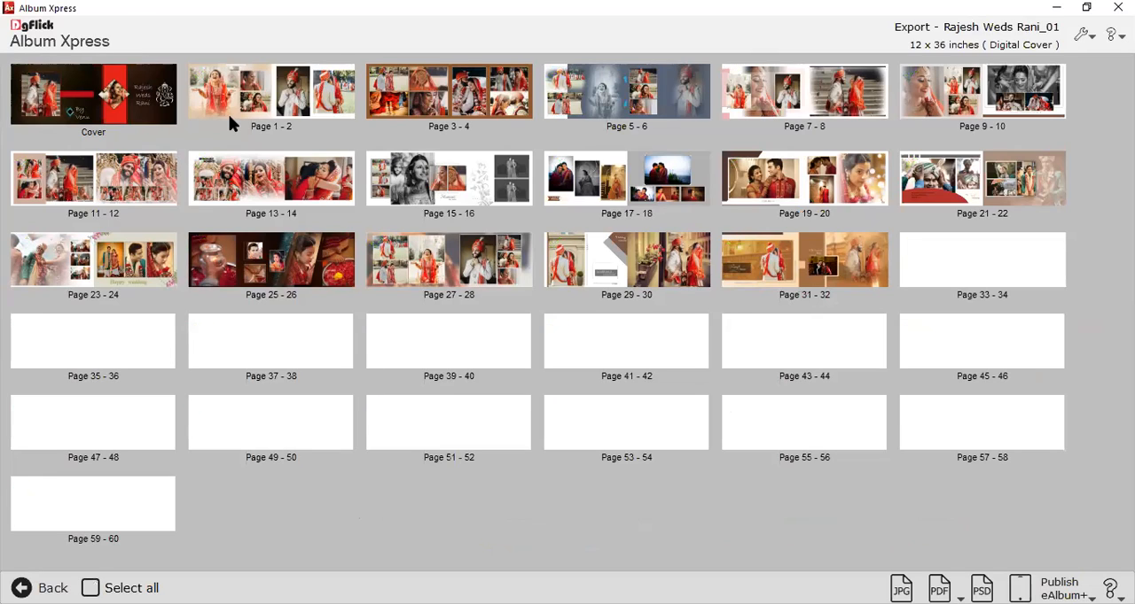
{"action": "left_click", "coordinate": [147, 108]}
{"action": "left_click", "coordinate": [275, 96]}
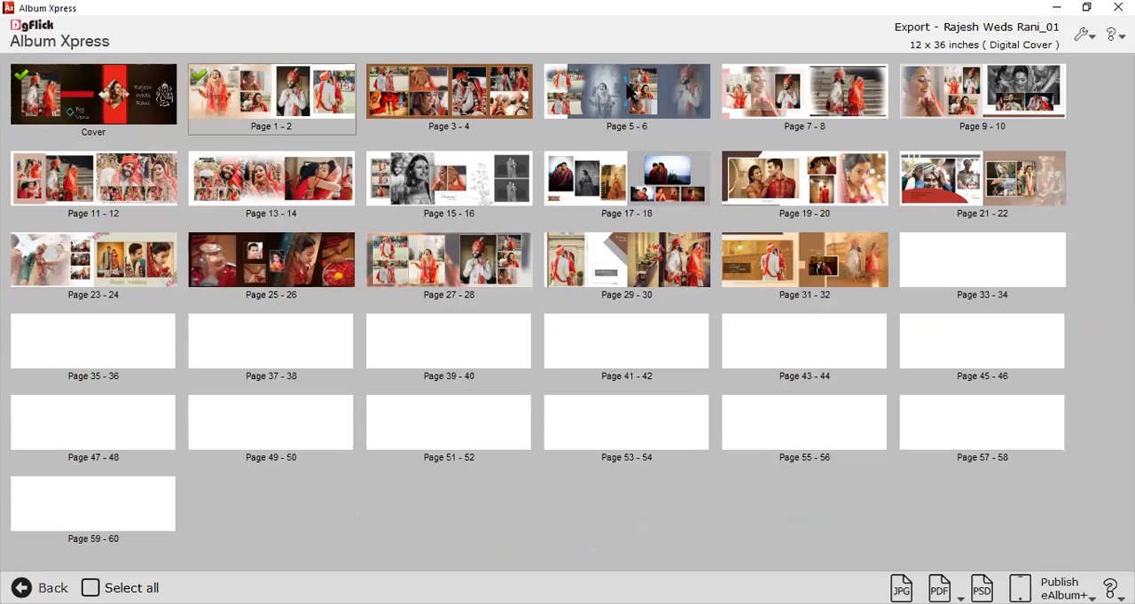
{"action": "left_click", "coordinate": [853, 195]}
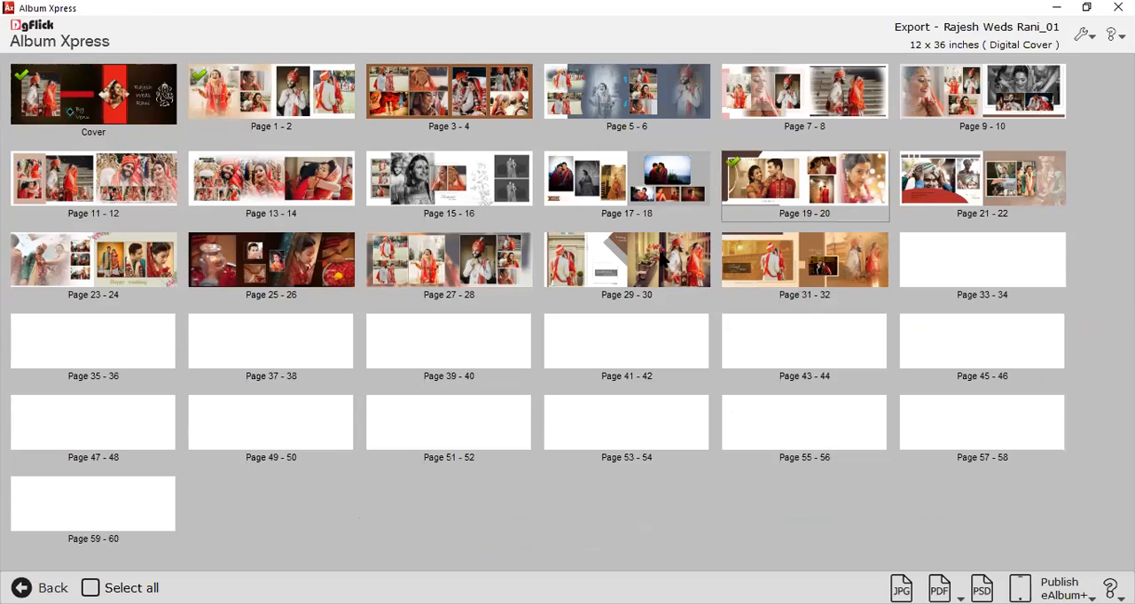
{"action": "left_click", "coordinate": [766, 266]}
{"action": "left_click", "coordinate": [449, 257]}
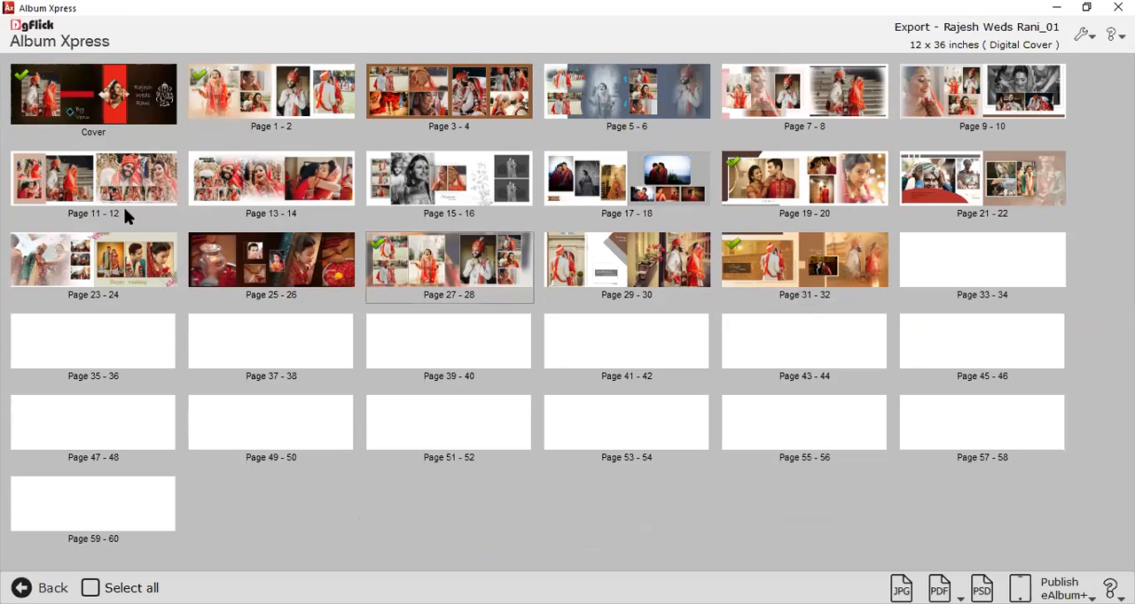
Add pages 7-8 and 13-14 to the export selection, leave out the cover, and open the JPG export settings.
{"action": "left_click", "coordinate": [324, 191]}
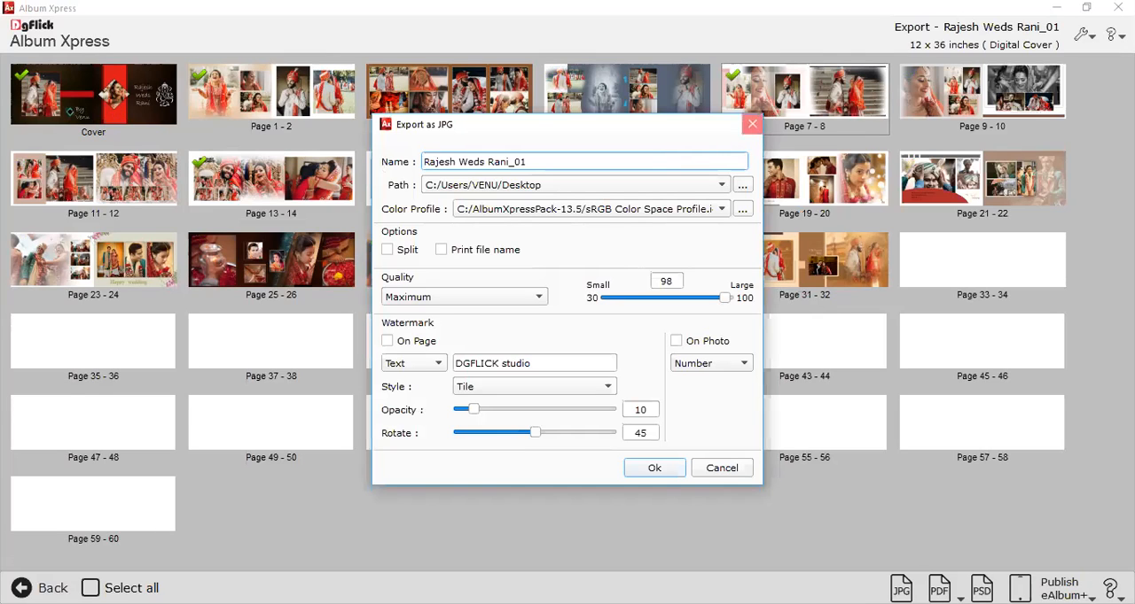
{"action": "left_click", "coordinate": [751, 124]}
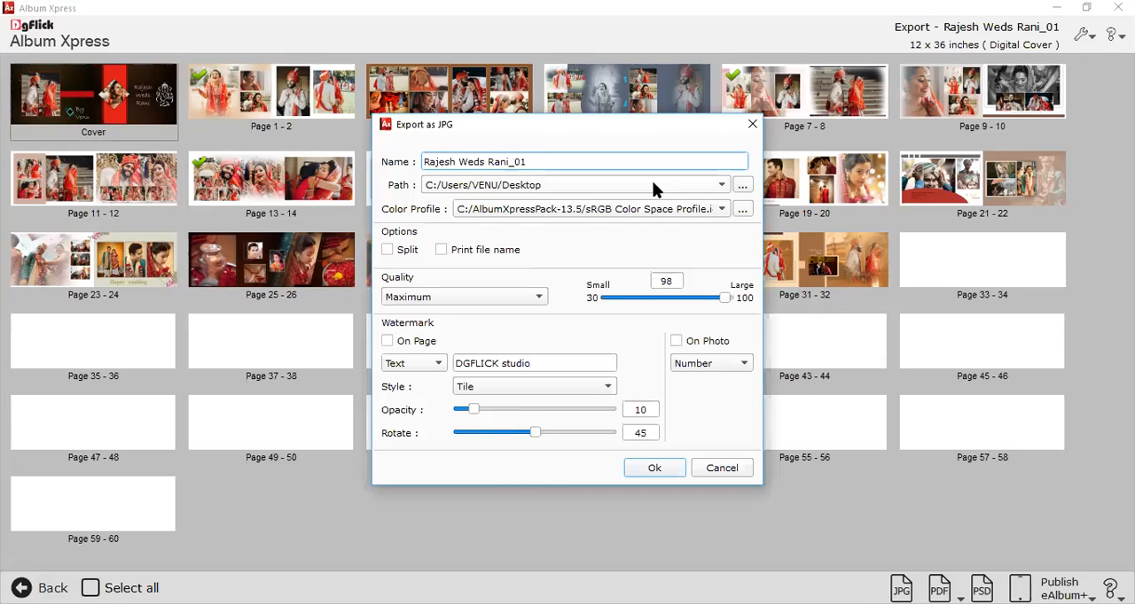
Review the JPG export's file name and destination path, and check the folder browser for other locations.
{"action": "left_click_drag", "start_coordinate": [527, 163], "coordinate": [520, 162]}
{"action": "left_click_drag", "start_coordinate": [431, 158], "coordinate": [413, 157]}
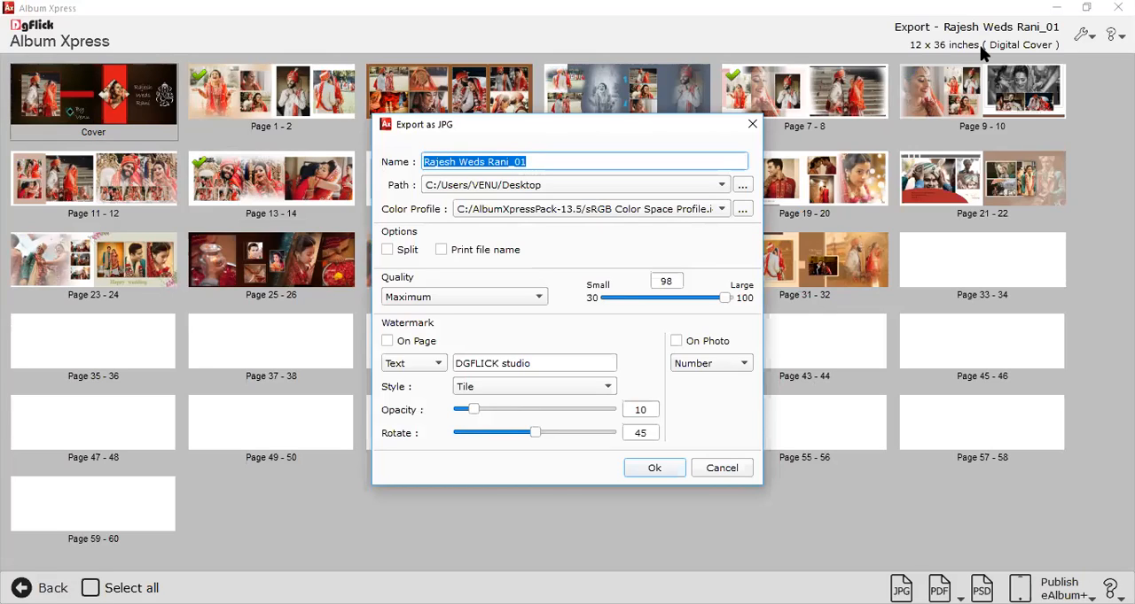
{"action": "left_click", "coordinate": [447, 186]}
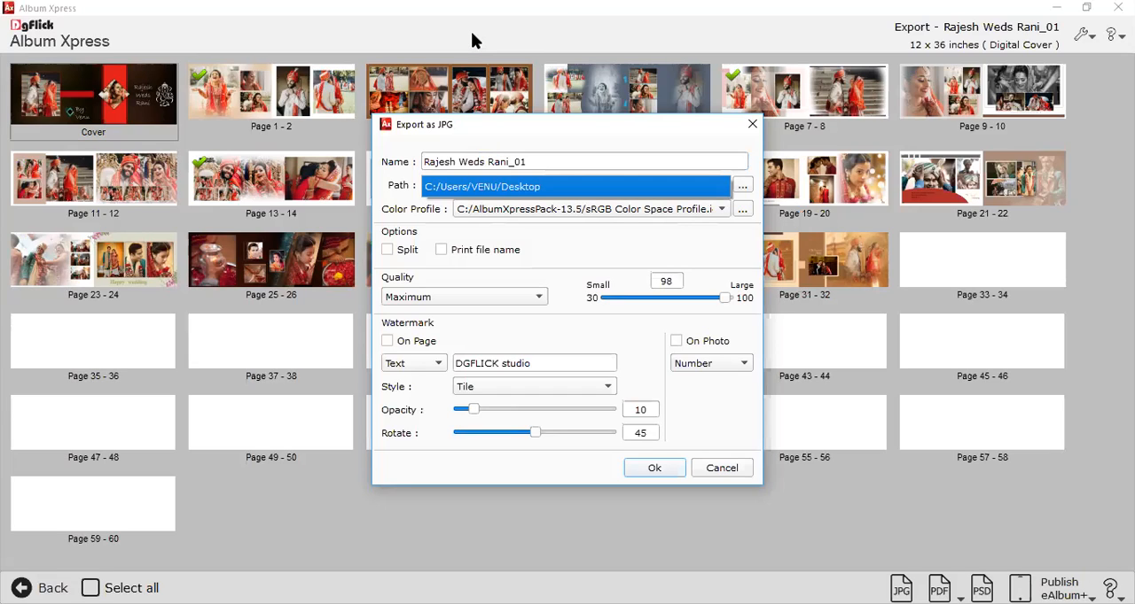
{"action": "left_click", "coordinate": [540, 137]}
{"action": "left_click", "coordinate": [743, 184]}
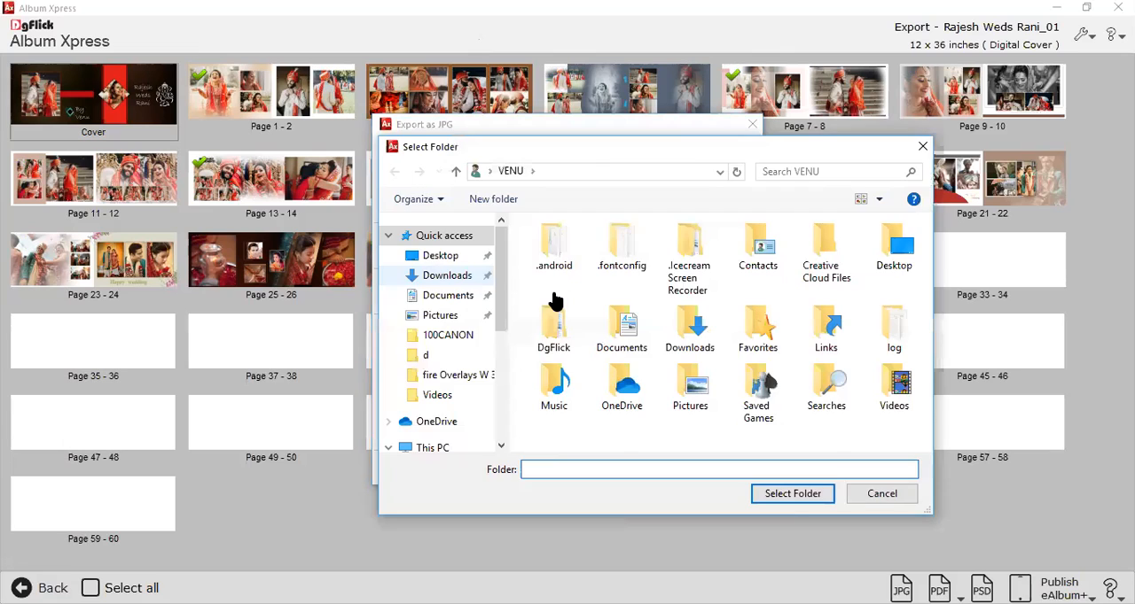
{"action": "left_click", "coordinate": [787, 499]}
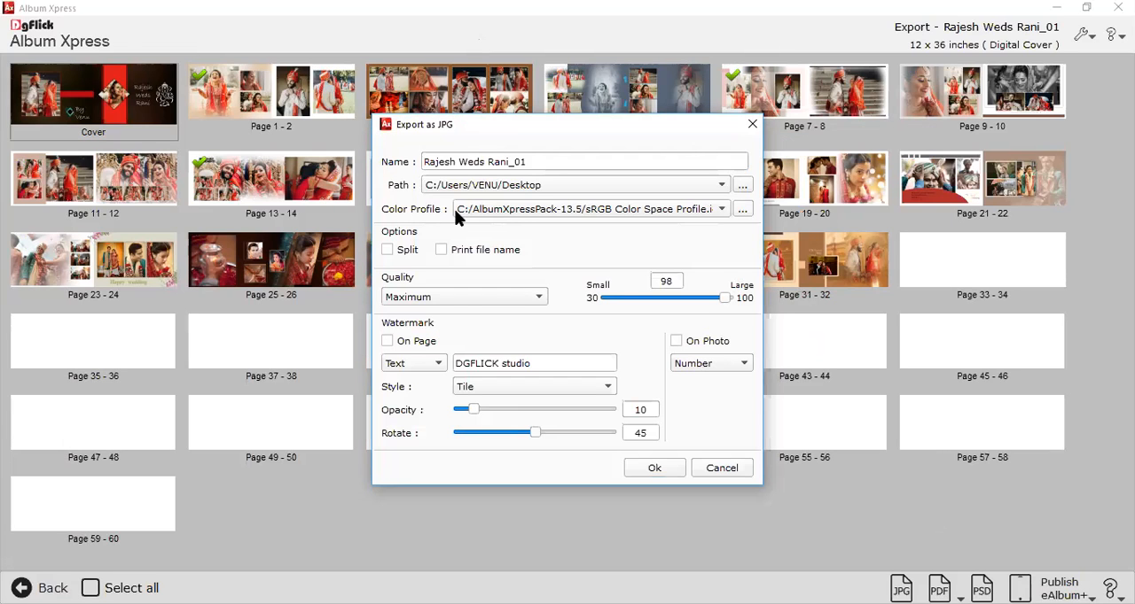
{"action": "left_click", "coordinate": [548, 186]}
{"action": "left_click", "coordinate": [548, 185]}
{"action": "left_click_drag", "start_coordinate": [539, 161], "coordinate": [422, 167]}
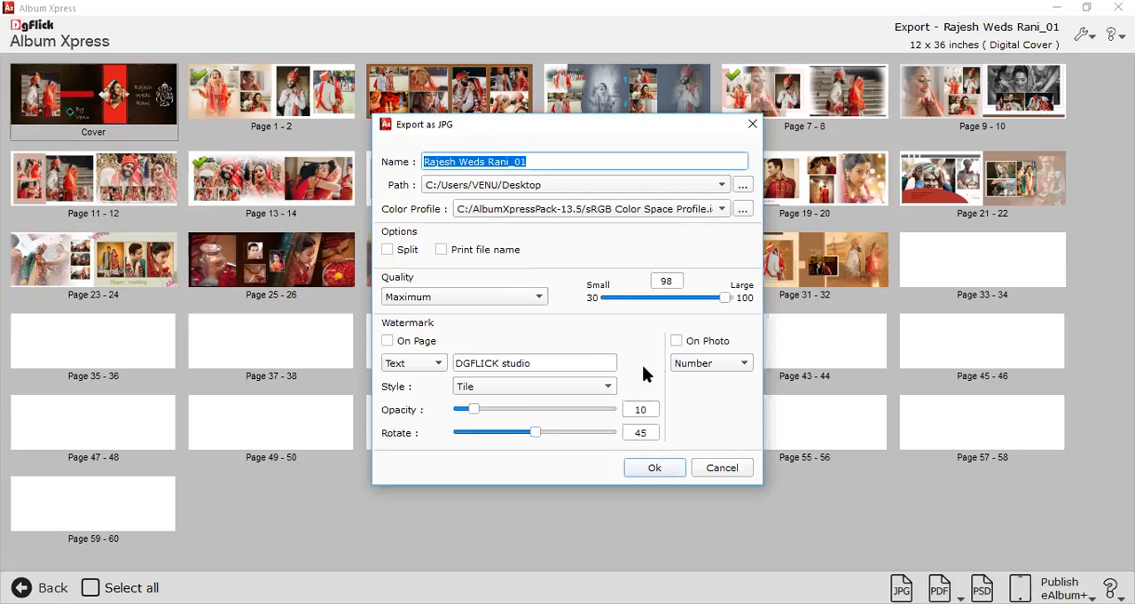
Enable printing of the file name and set the JPG quality to Low with a value of 30.
{"action": "left_click", "coordinate": [483, 252]}
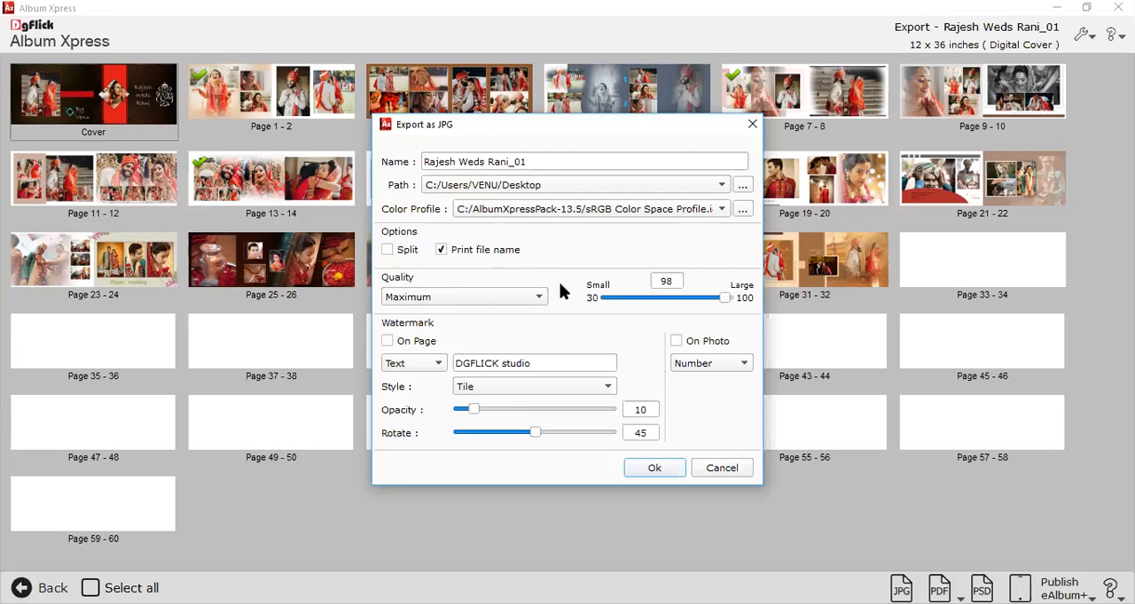
{"action": "left_click", "coordinate": [462, 294]}
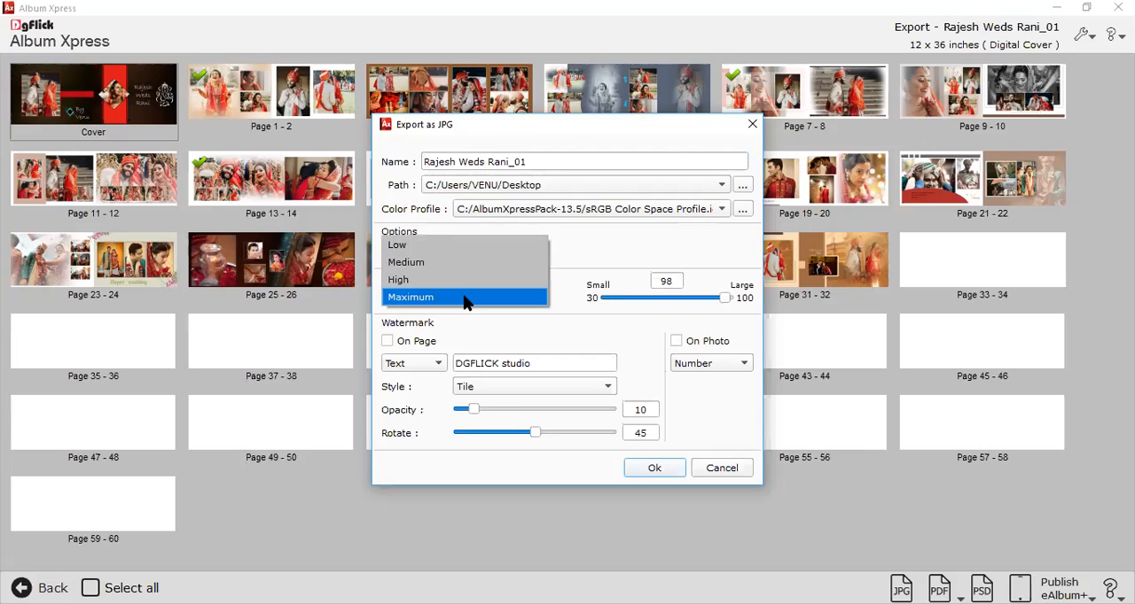
{"action": "left_click", "coordinate": [436, 254]}
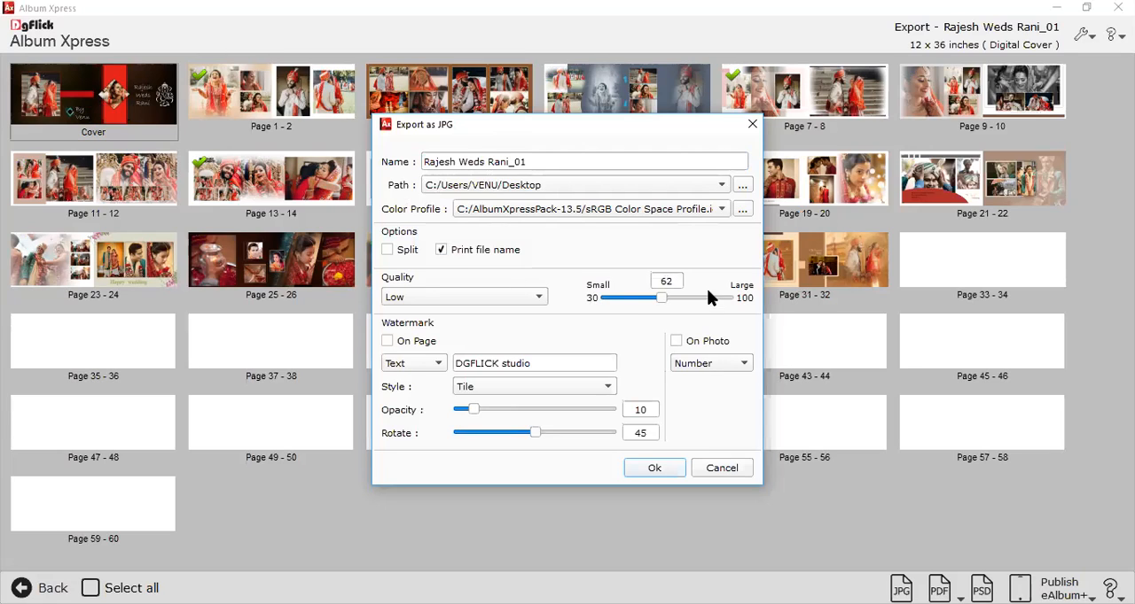
{"action": "left_click_drag", "start_coordinate": [648, 298], "coordinate": [600, 300]}
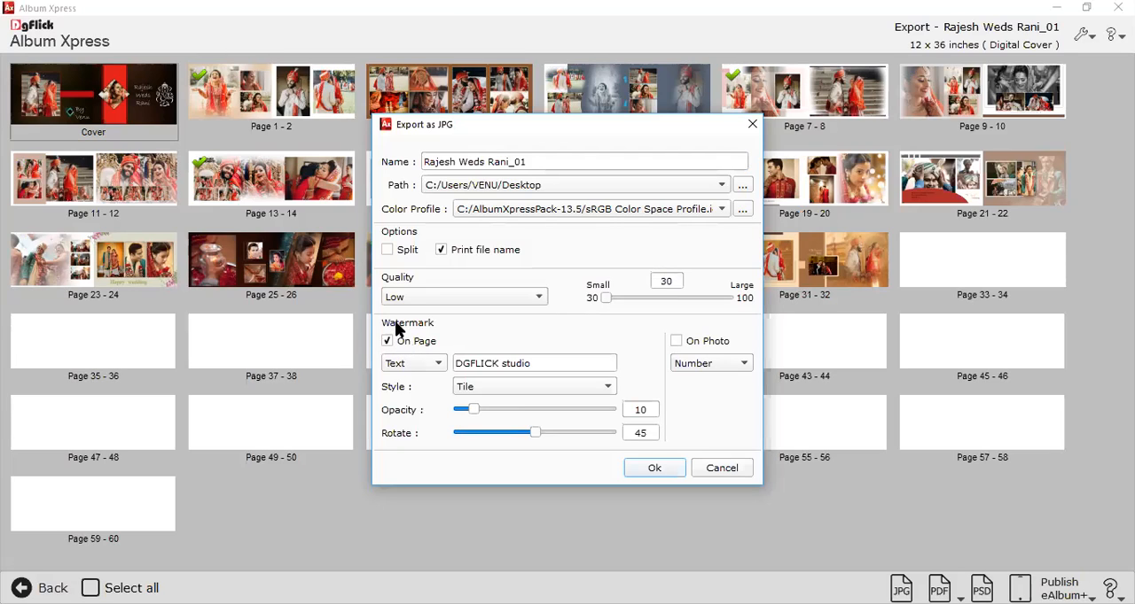
Try an image as the on-page watermark, choosing the APPICON picture from the lasddddd folder.
{"action": "left_click_drag", "start_coordinate": [536, 363], "coordinate": [452, 364]}
{"action": "left_click", "coordinate": [419, 369]}
{"action": "left_click", "coordinate": [420, 381]}
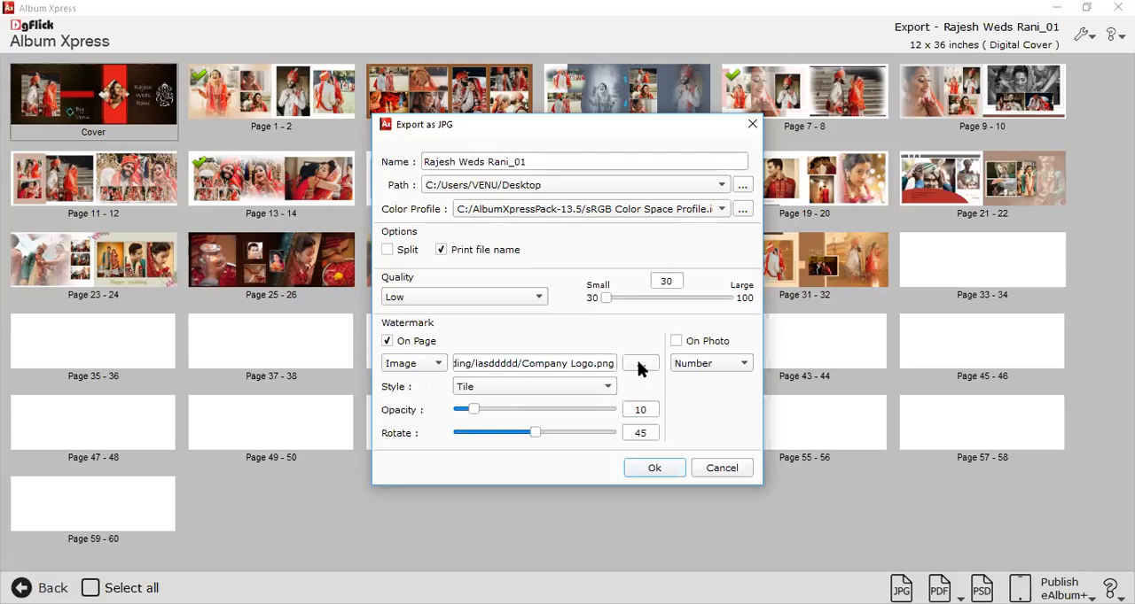
{"action": "left_click", "coordinate": [639, 364]}
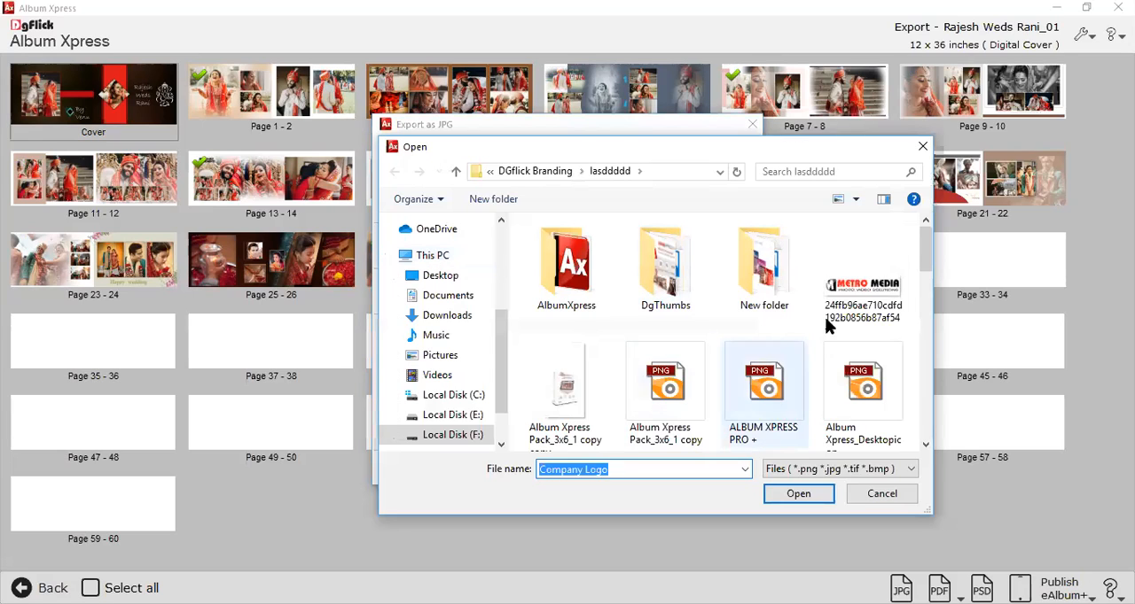
{"action": "scroll", "coordinate": [666, 375], "scroll_direction": "down", "scroll_amount": 1}
{"action": "left_click", "coordinate": [666, 375]}
{"action": "scroll", "coordinate": [742, 362], "scroll_direction": "down", "scroll_amount": 2}
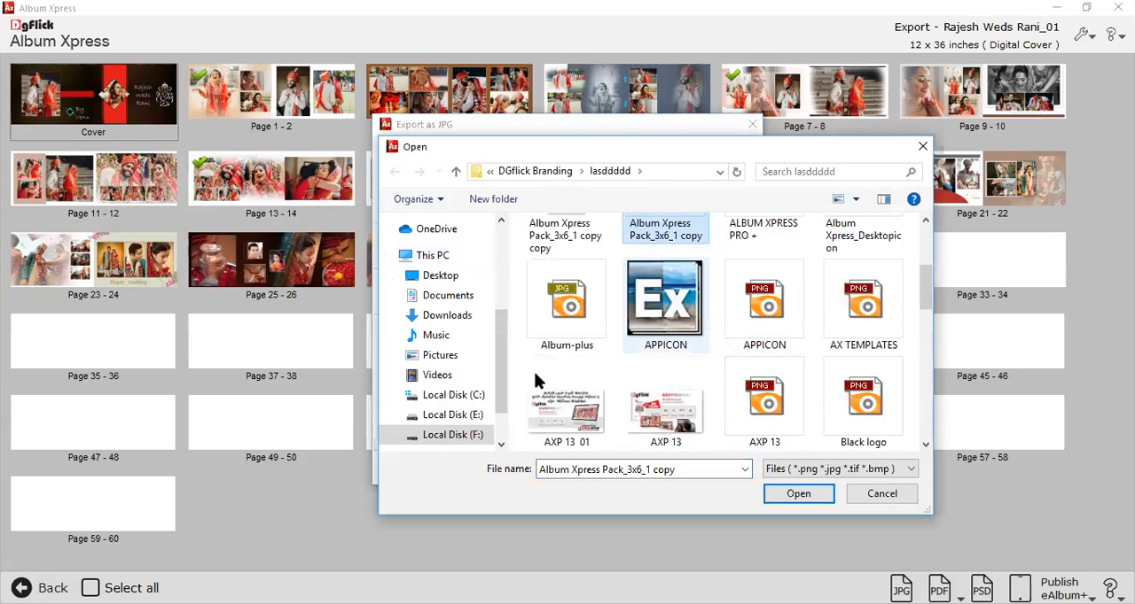
{"action": "double_click", "coordinate": [665, 306]}
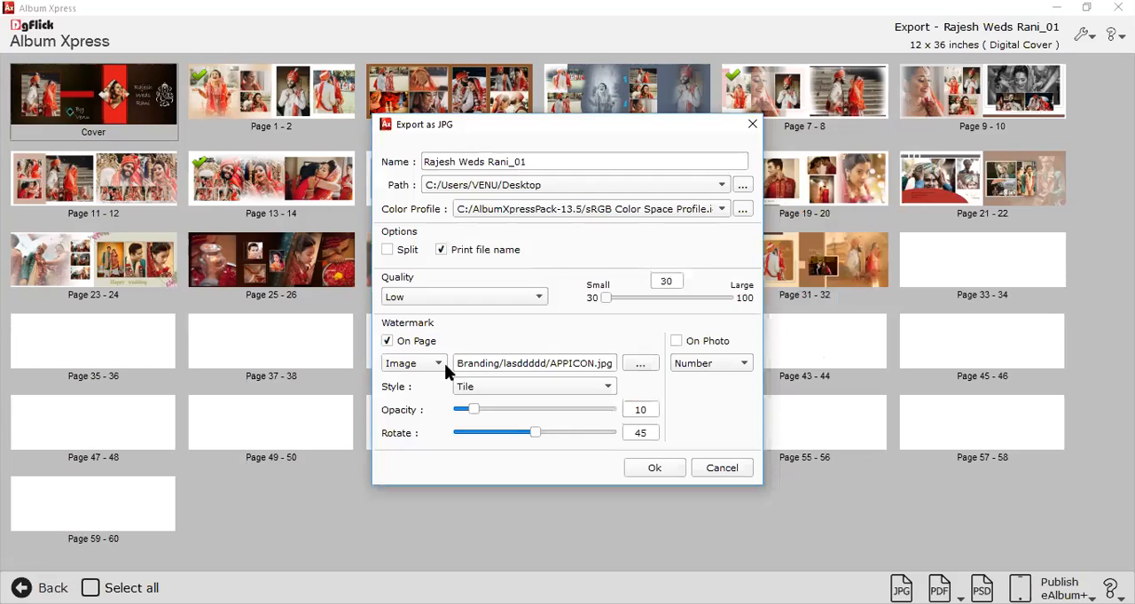
Set the on-page watermark to the text DGFLICK studio in Tile style.
{"action": "left_click", "coordinate": [414, 348]}
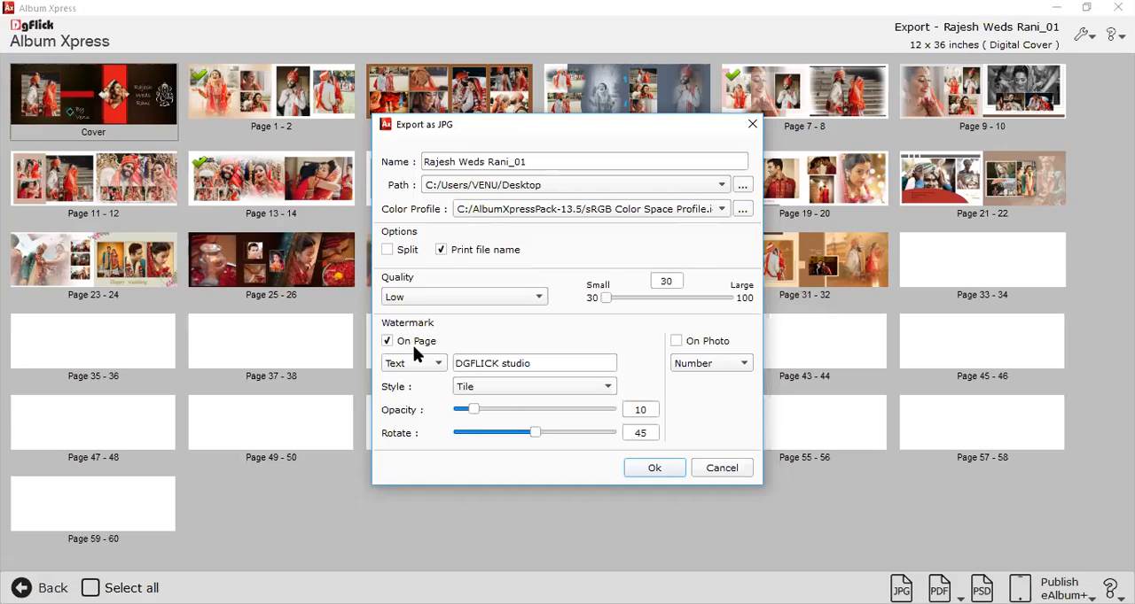
{"action": "left_click", "coordinate": [537, 364]}
{"action": "left_click_drag", "start_coordinate": [452, 366], "coordinate": [449, 364]}
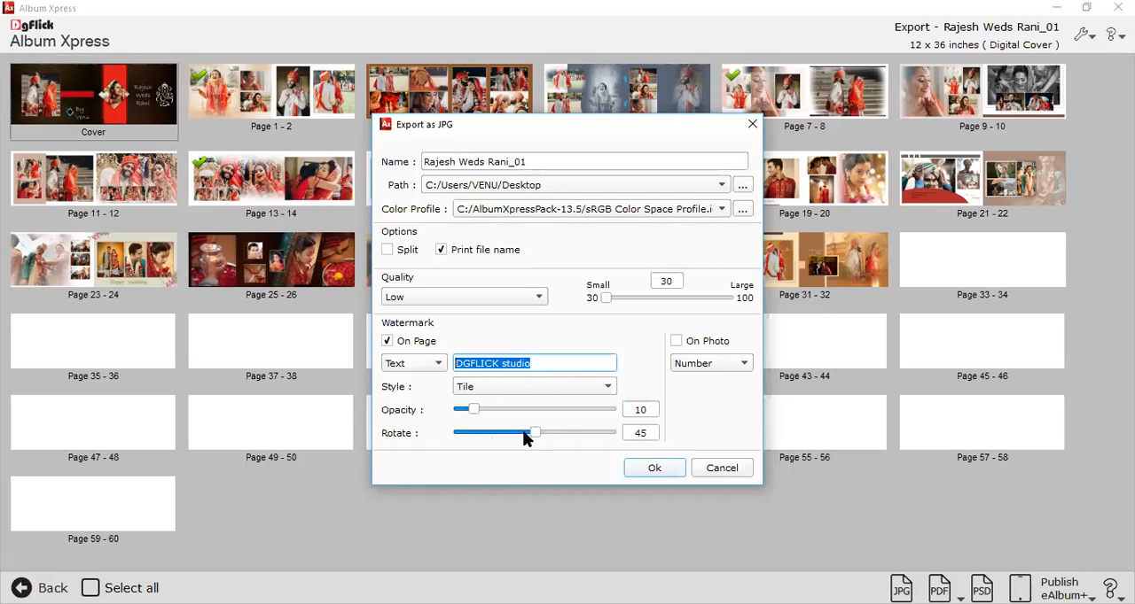
{"action": "left_click", "coordinate": [464, 389]}
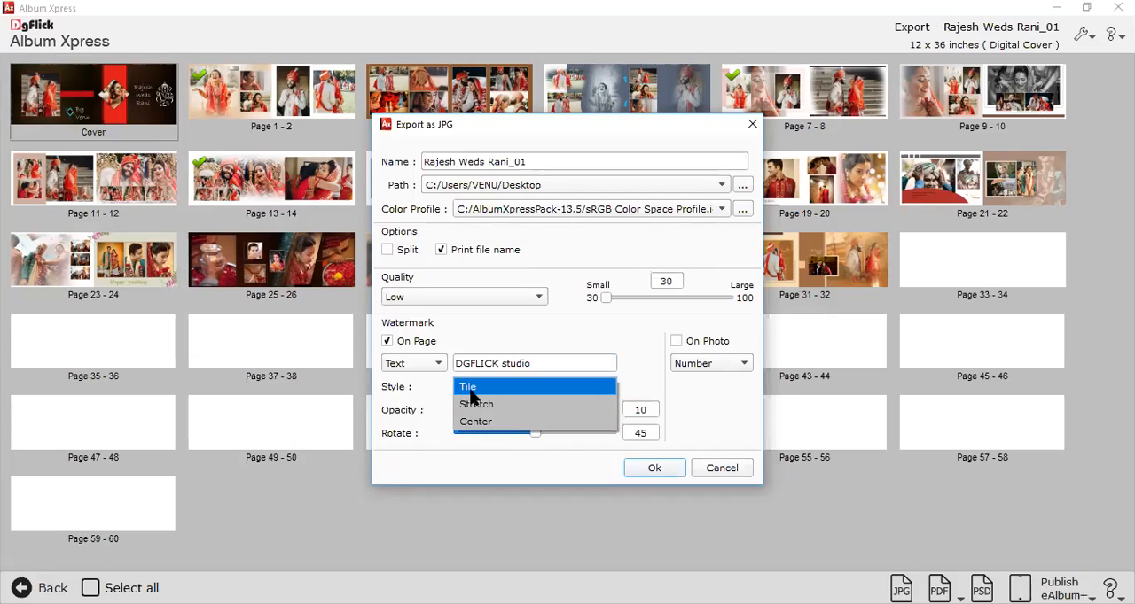
{"action": "left_click", "coordinate": [470, 392]}
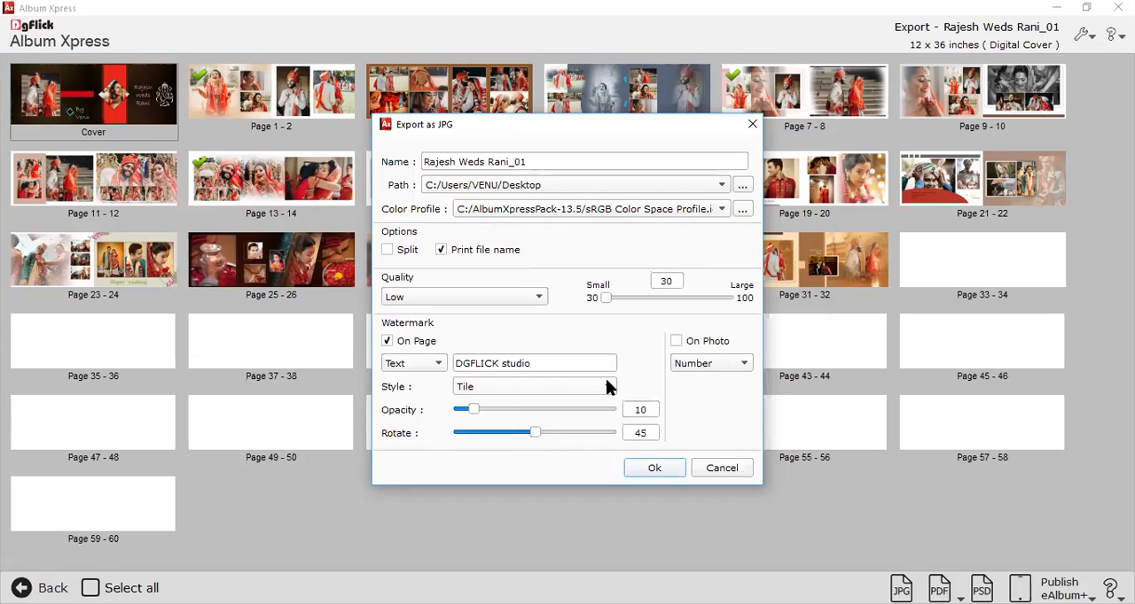
Enable the on-photo watermark with Number, keep the on-page watermark enabled, and export the selected pages as JPG.
{"action": "left_click", "coordinate": [678, 344]}
{"action": "left_click", "coordinate": [695, 371]}
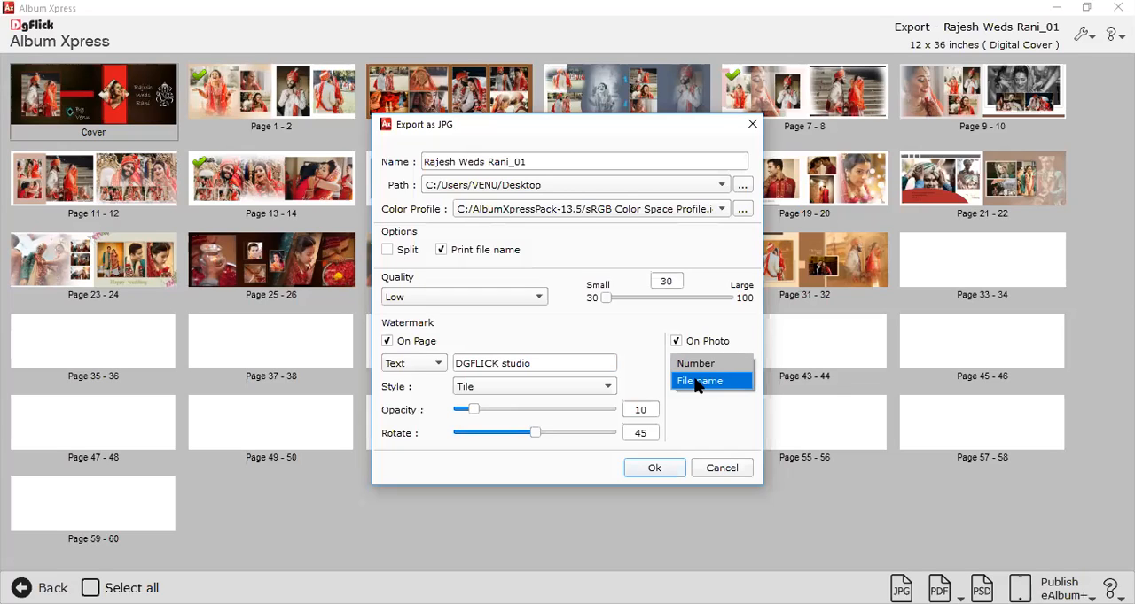
{"action": "left_click", "coordinate": [696, 365]}
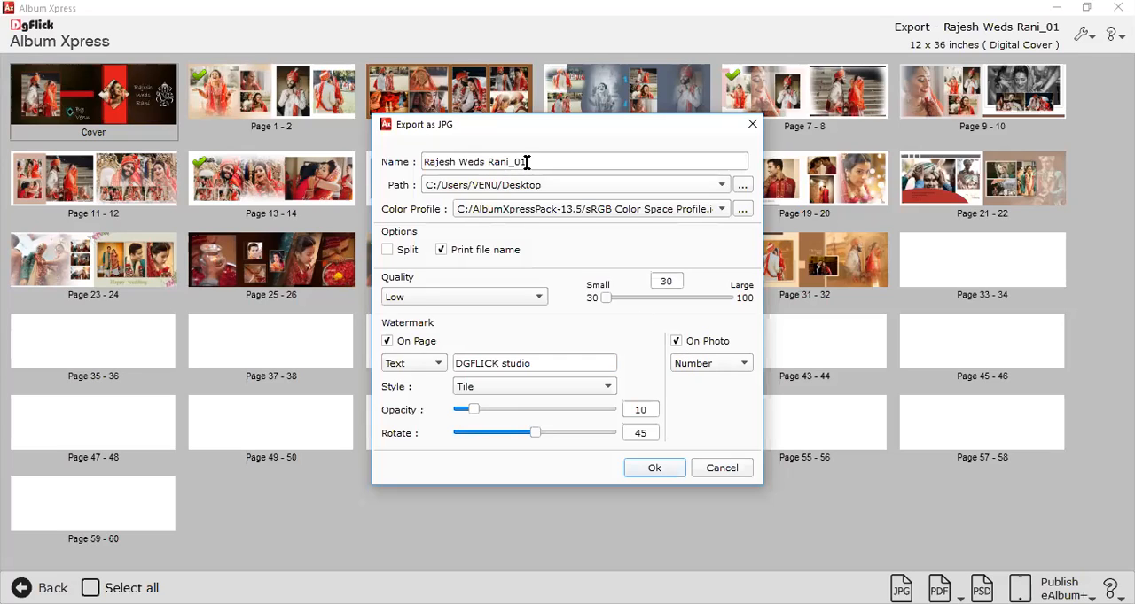
{"action": "left_click_drag", "start_coordinate": [527, 163], "coordinate": [395, 171]}
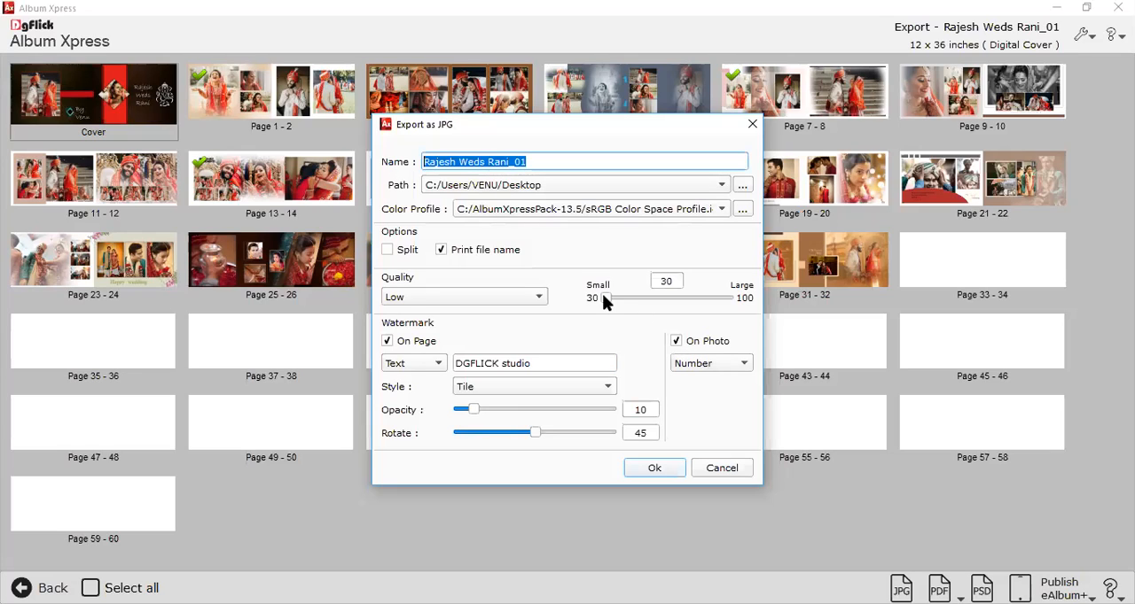
{"action": "left_click", "coordinate": [375, 352]}
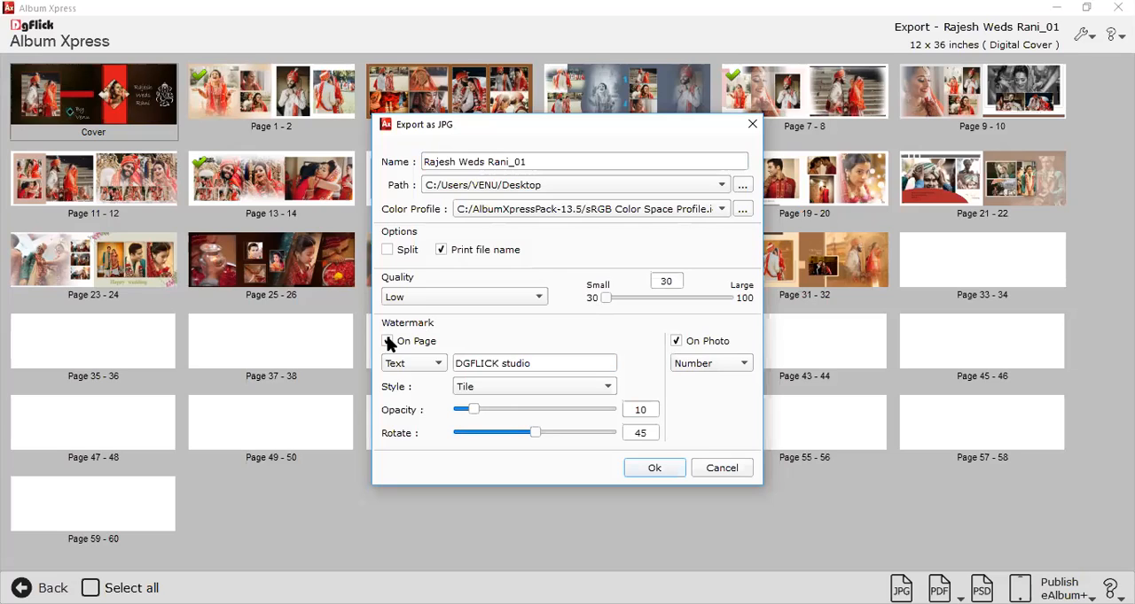
{"action": "left_click", "coordinate": [387, 341]}
{"action": "key", "text": "Return"}
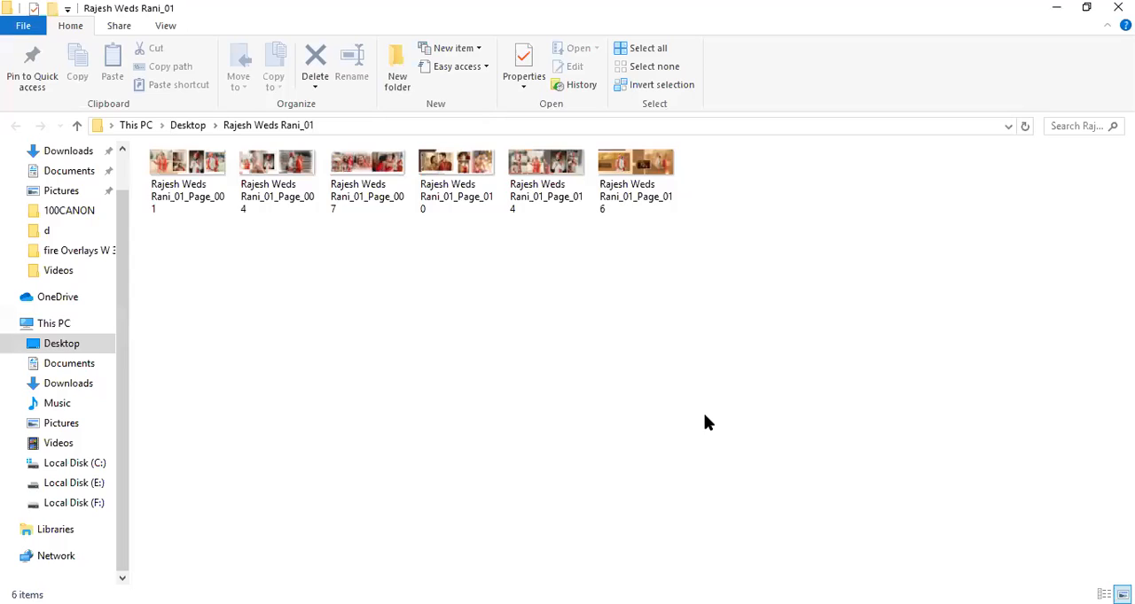
Enlarge the thumbnails in the exported album folder and go through the exported page images.
{"action": "scroll", "coordinate": [703, 415], "scroll_direction": "up", "scroll_amount": 3}
{"action": "scroll", "coordinate": [370, 236], "scroll_direction": "up", "scroll_amount": 2}
{"action": "left_click", "coordinate": [359, 229]}
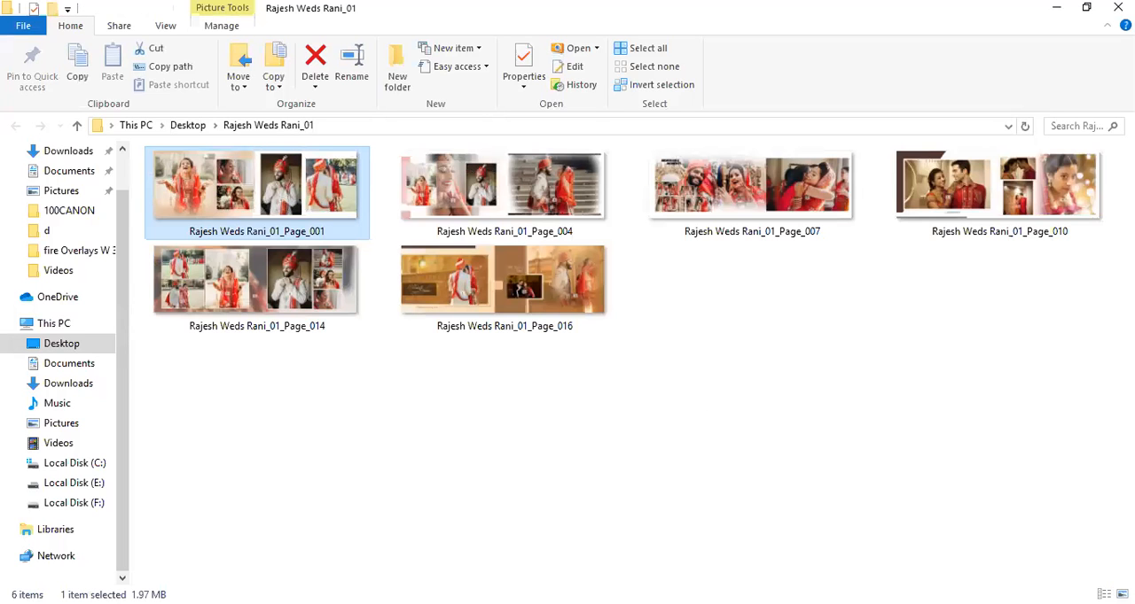
{"action": "left_click", "coordinate": [461, 212]}
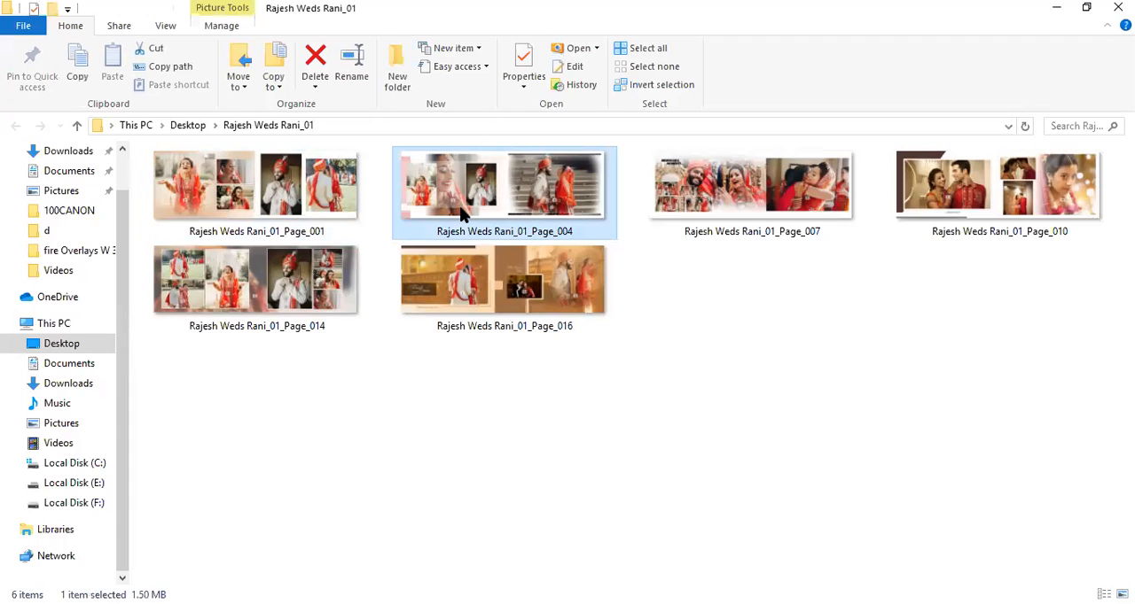
{"action": "key", "text": "Right"}
{"action": "key", "text": "Right"}
{"action": "key", "text": "Right"}
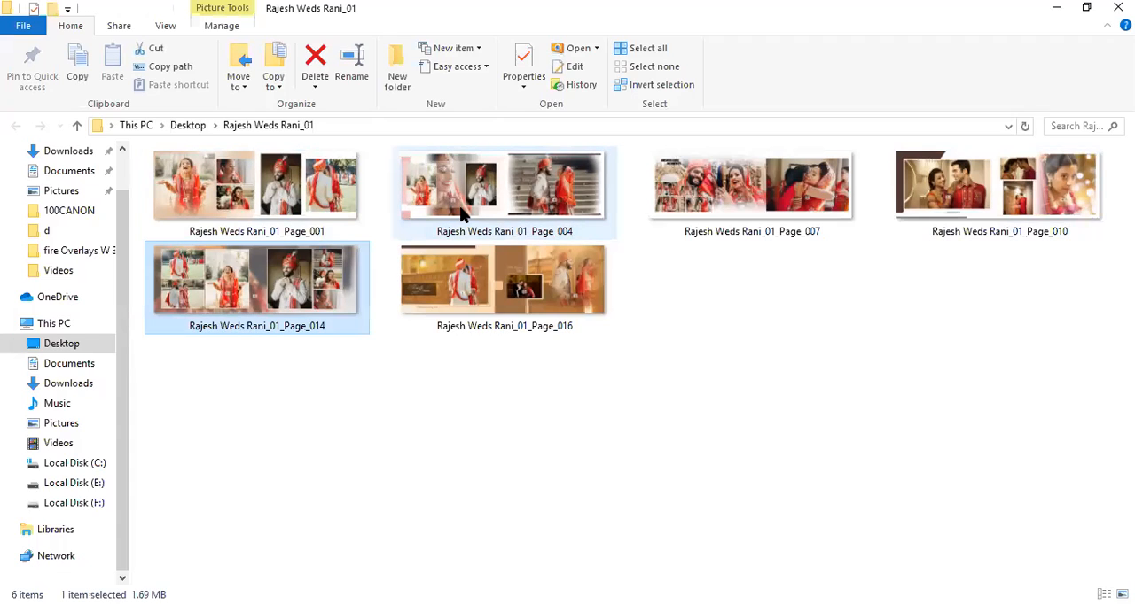
{"action": "key", "text": "Right"}
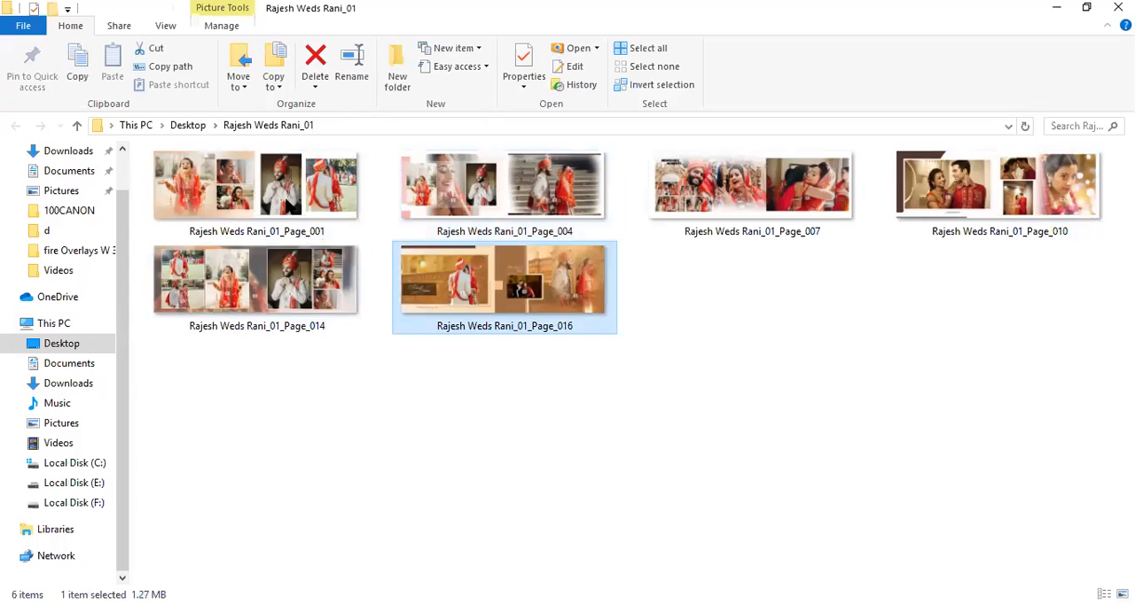
View the exported JPG pages at full screen from Page_001 through Page_016 to check watermarks and photo numbers.
{"action": "left_click", "coordinate": [290, 206]}
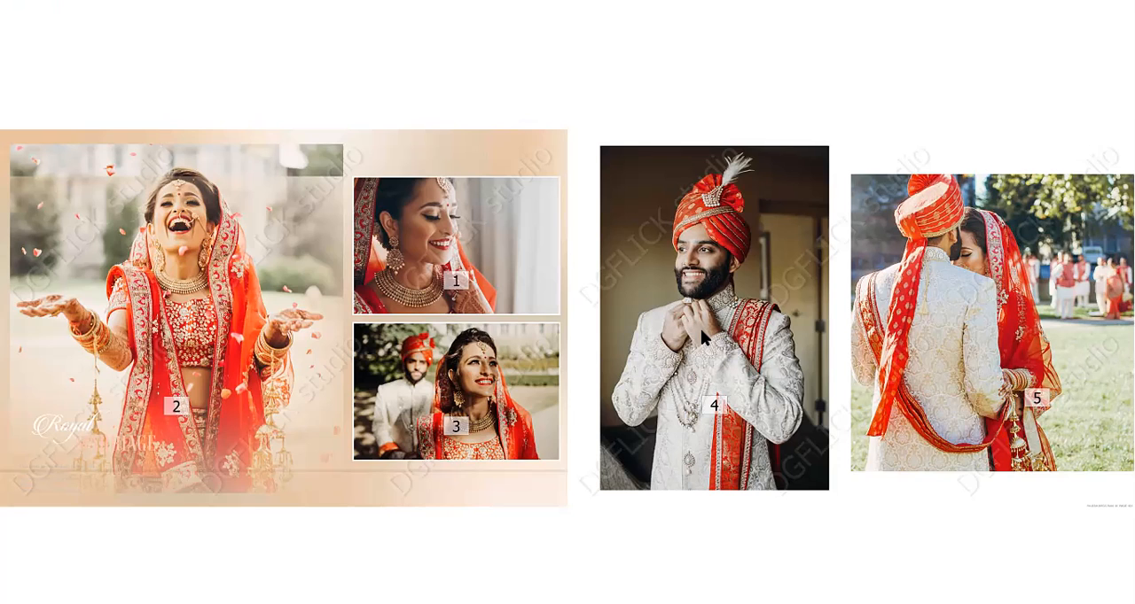
{"action": "key", "text": "Right"}
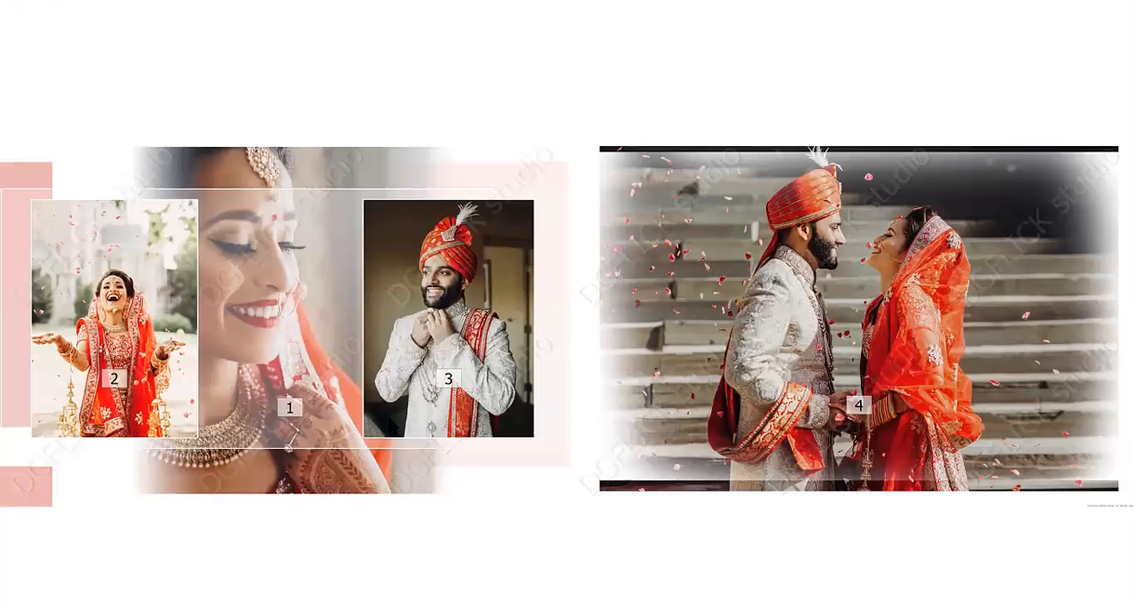
{"action": "key", "text": "Right"}
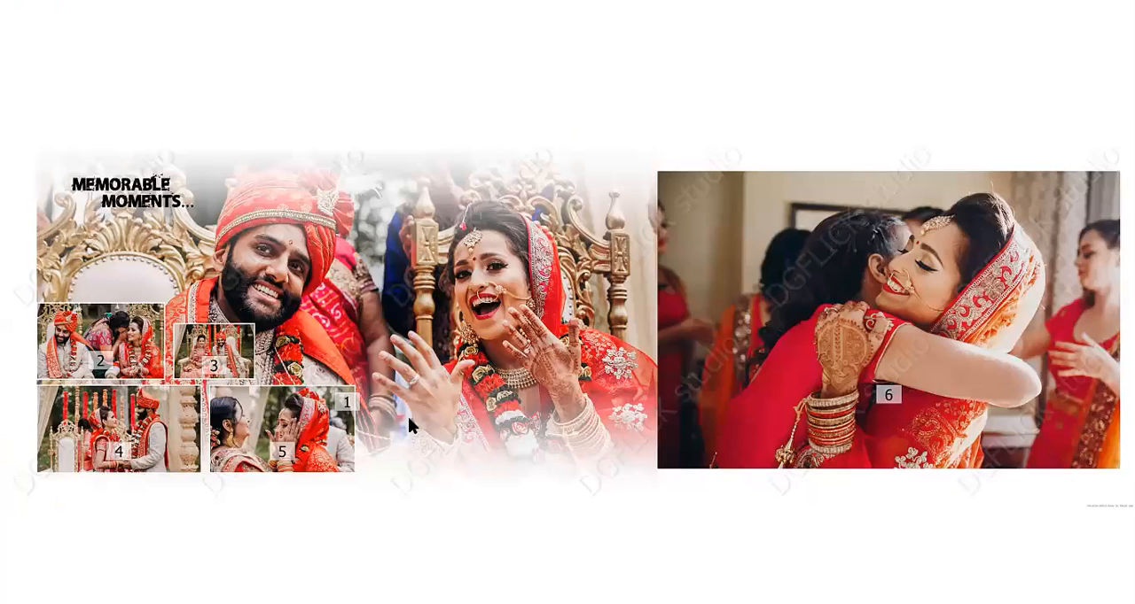
{"action": "key", "text": "Right"}
{"action": "key", "text": "Right"}
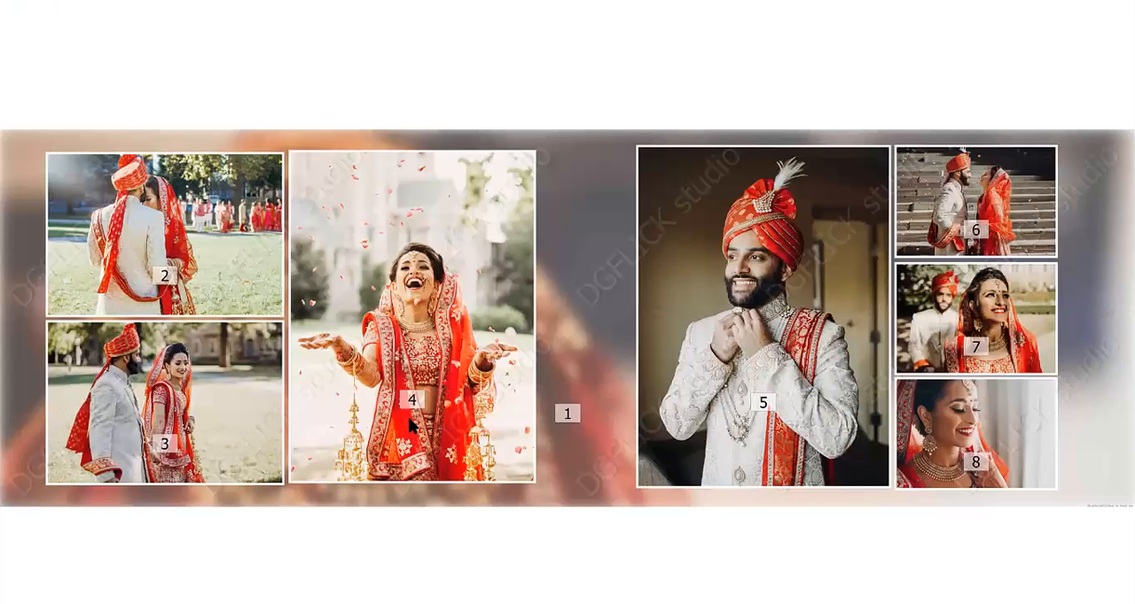
{"action": "key", "text": "Right"}
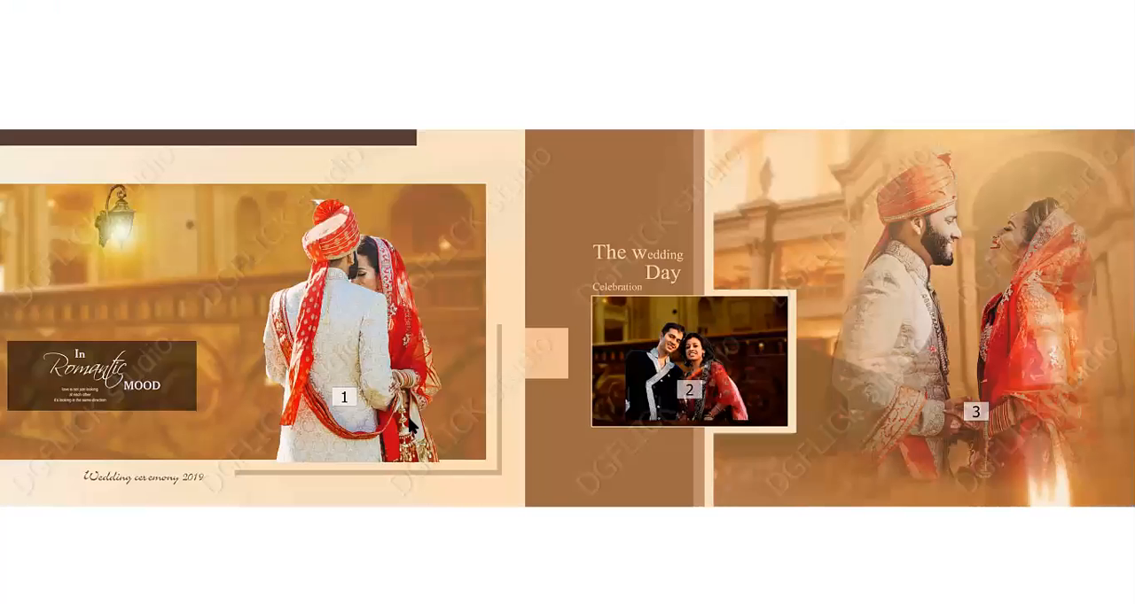
{"action": "key", "text": "Escape"}
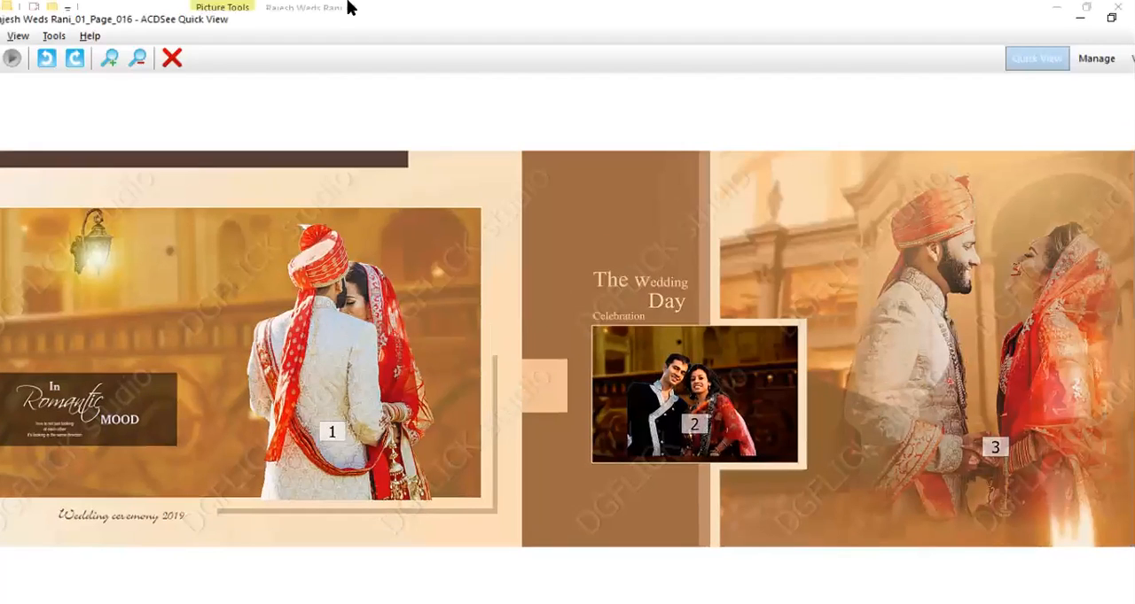
In Album Xpress, start a low-resolution PDF export at 50 DPI, append "pdf" to the file name and keep the Desktop path.
{"action": "left_click", "coordinate": [957, 603]}
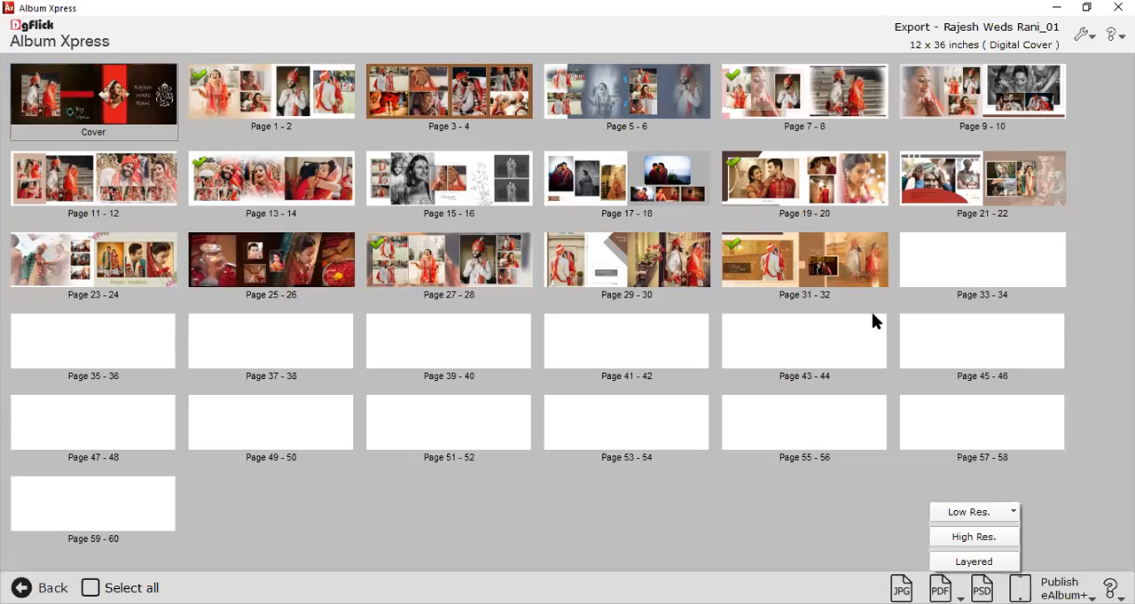
{"action": "left_click", "coordinate": [968, 520]}
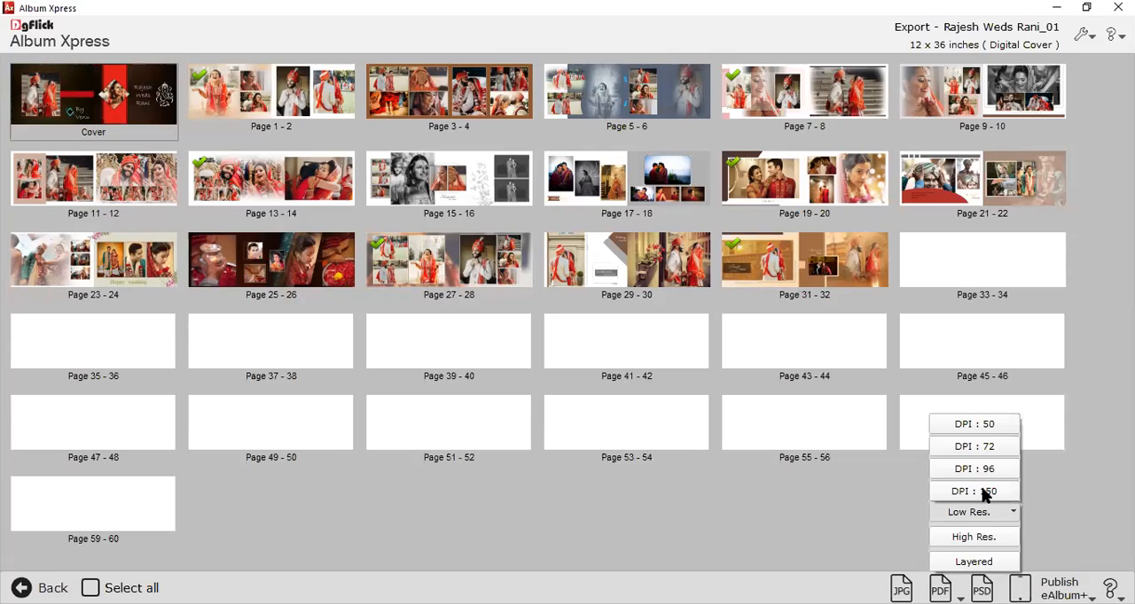
{"action": "left_click", "coordinate": [985, 425]}
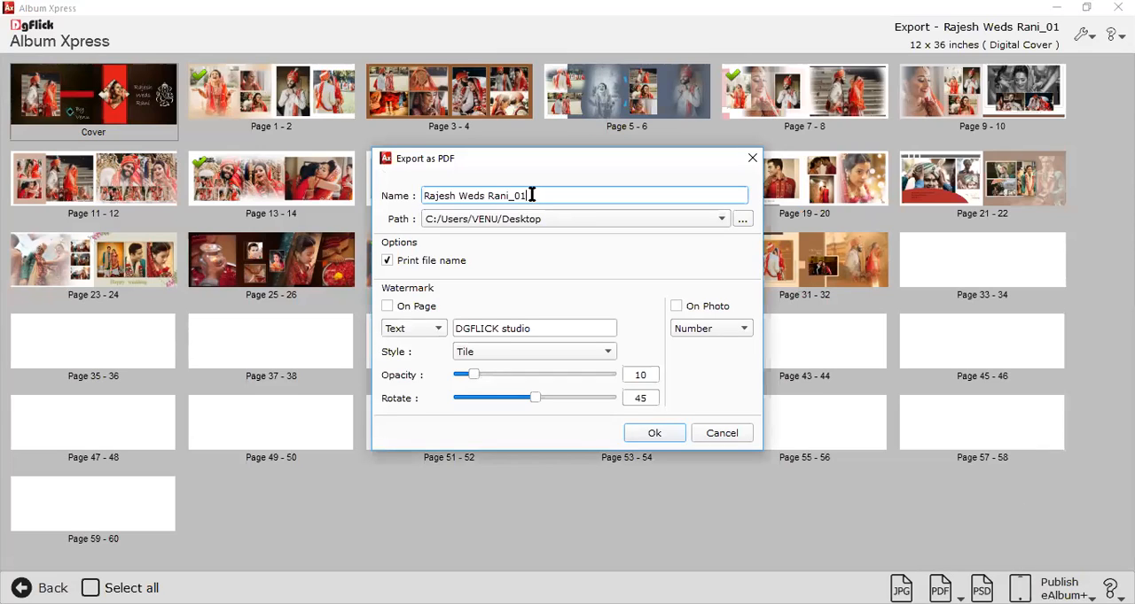
{"action": "type", "text": ".pdf"}
{"action": "left_click", "coordinate": [592, 220]}
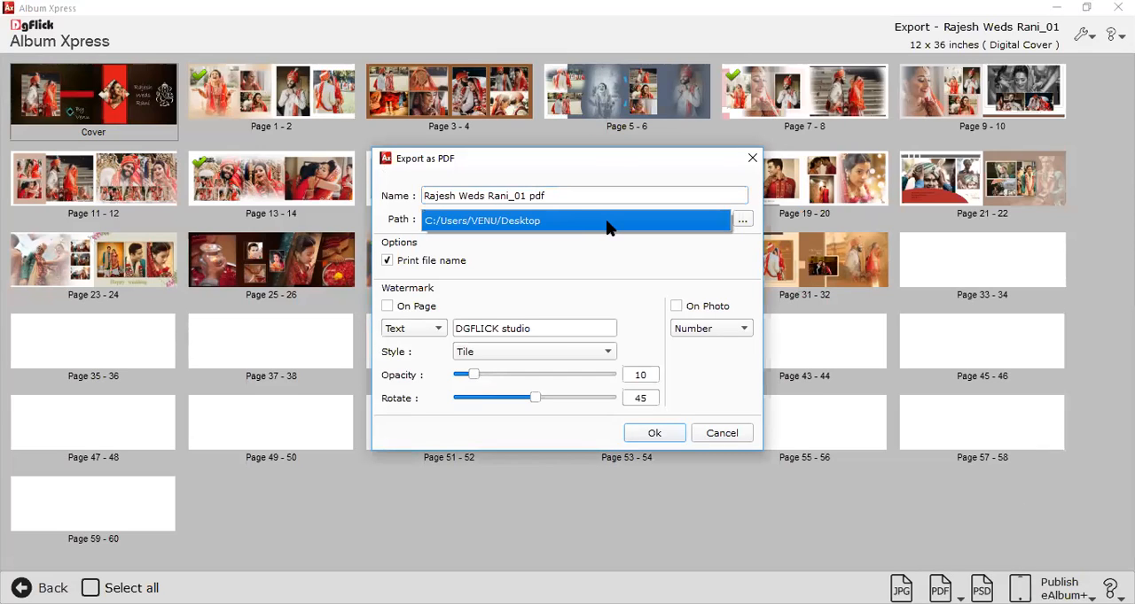
Enable the on-page text watermark and the on-photo number watermark, and export the selected pages as PDF.
{"action": "left_click", "coordinate": [410, 307]}
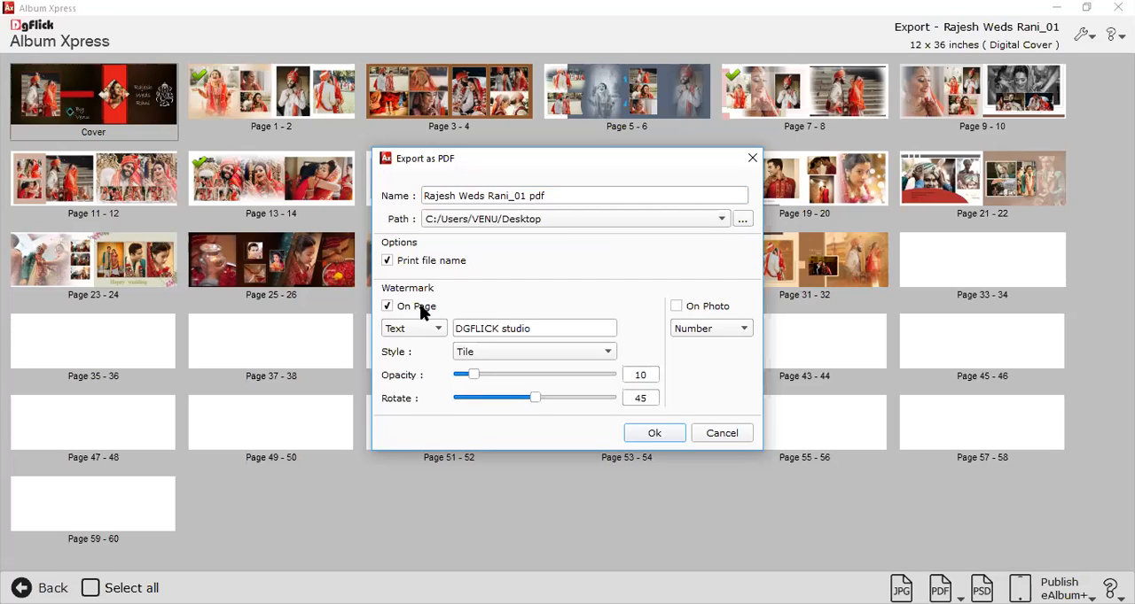
{"action": "left_click", "coordinate": [676, 307]}
{"action": "key", "text": "Return"}
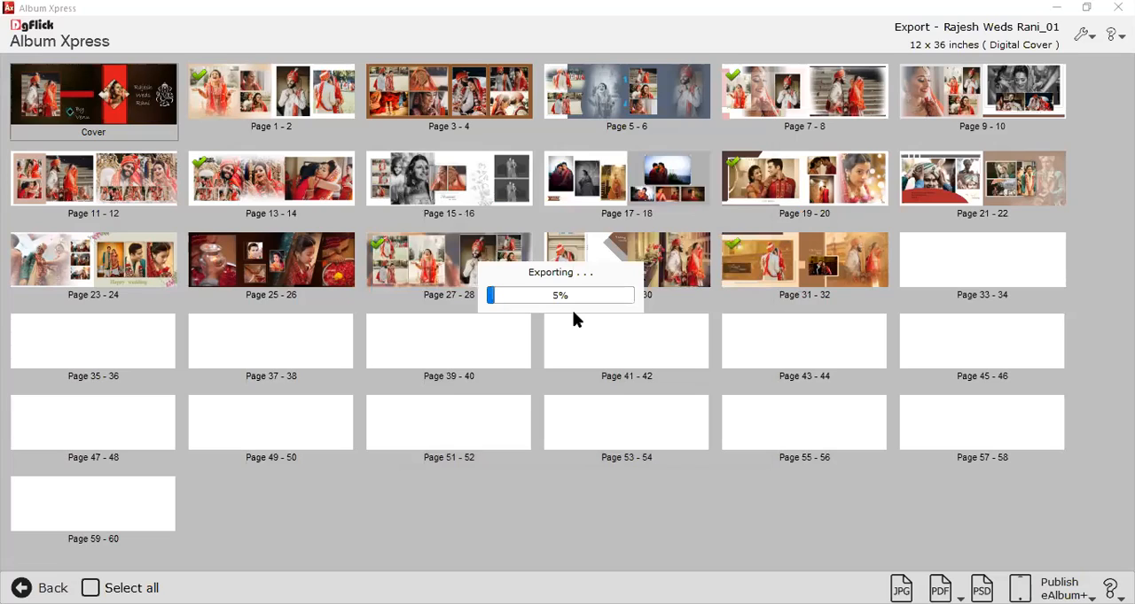
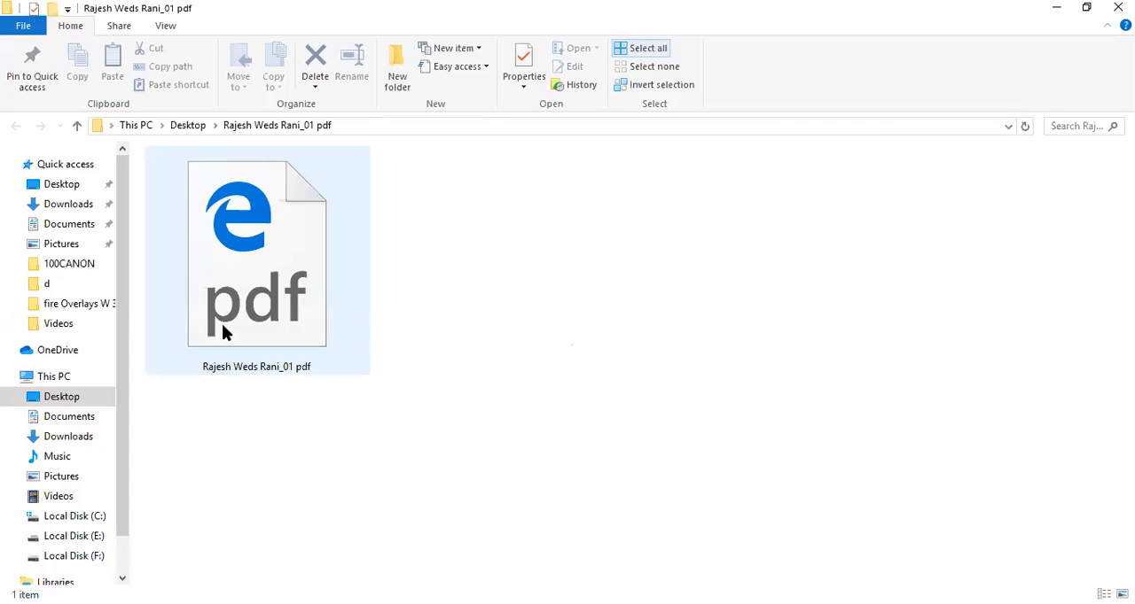
Open the exported album PDF, zoom in, and review its album spreads from page 1 through page 6.
{"action": "left_click", "coordinate": [229, 326]}
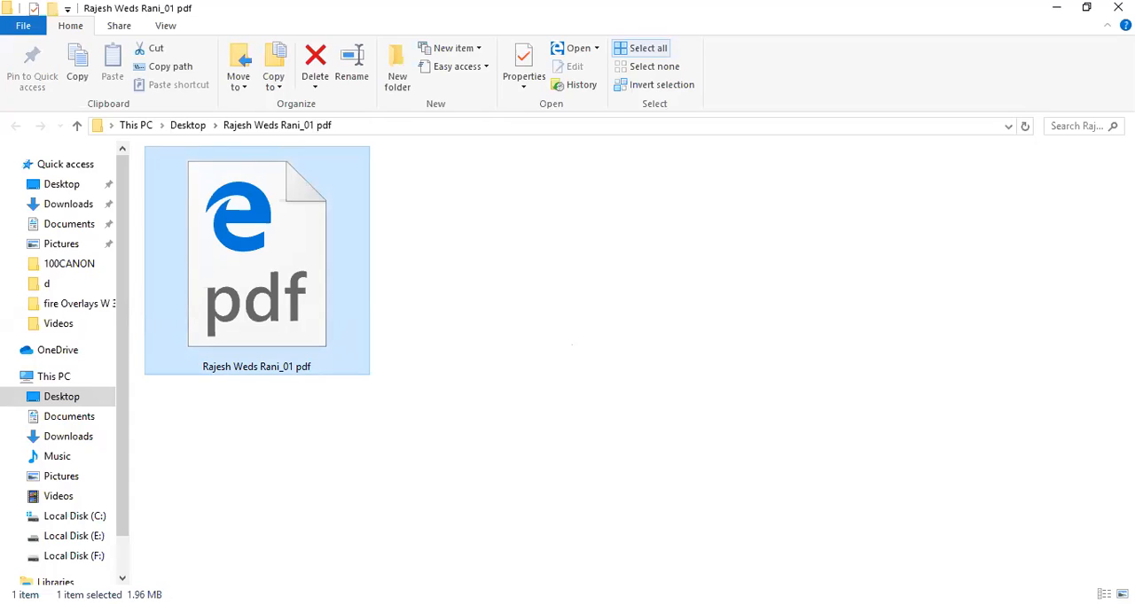
{"action": "double_click", "coordinate": [195, 320]}
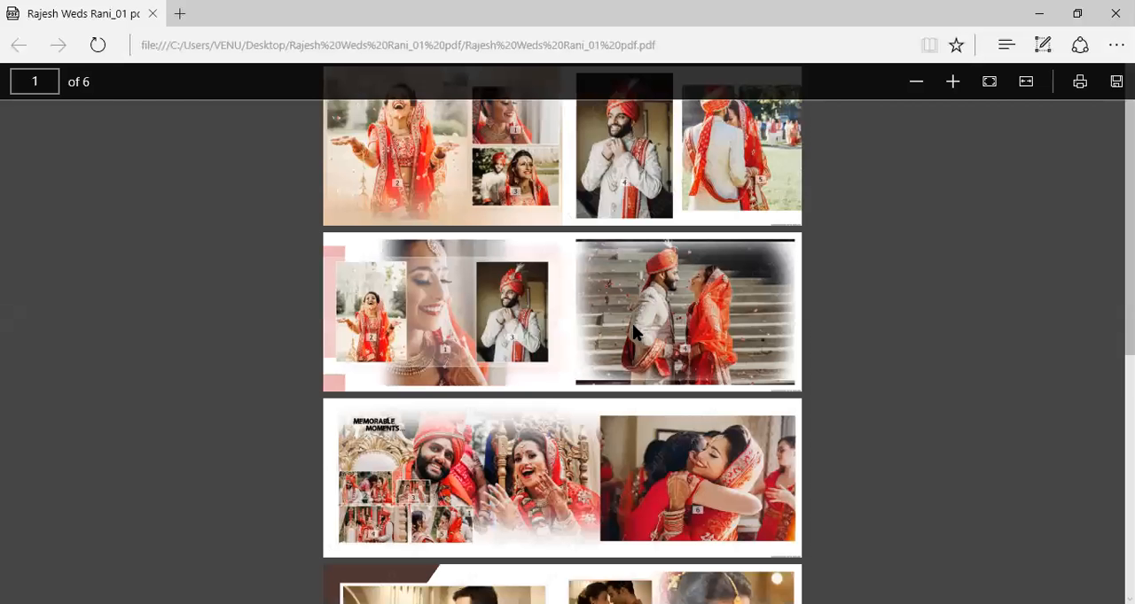
{"action": "scroll", "coordinate": [535, 301], "scroll_direction": "down", "scroll_amount": 1}
{"action": "scroll", "coordinate": [541, 298], "scroll_direction": "down", "scroll_amount": 3}
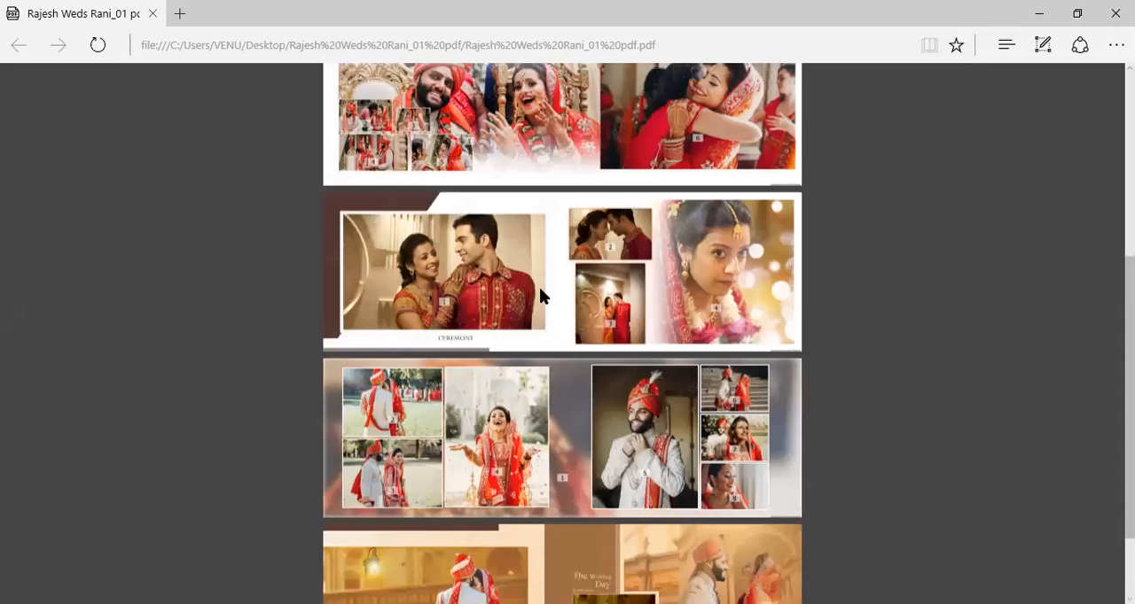
{"action": "scroll", "coordinate": [540, 292], "scroll_direction": "up", "scroll_amount": 2}
{"action": "scroll", "coordinate": [542, 295], "scroll_direction": "up", "scroll_amount": 1}
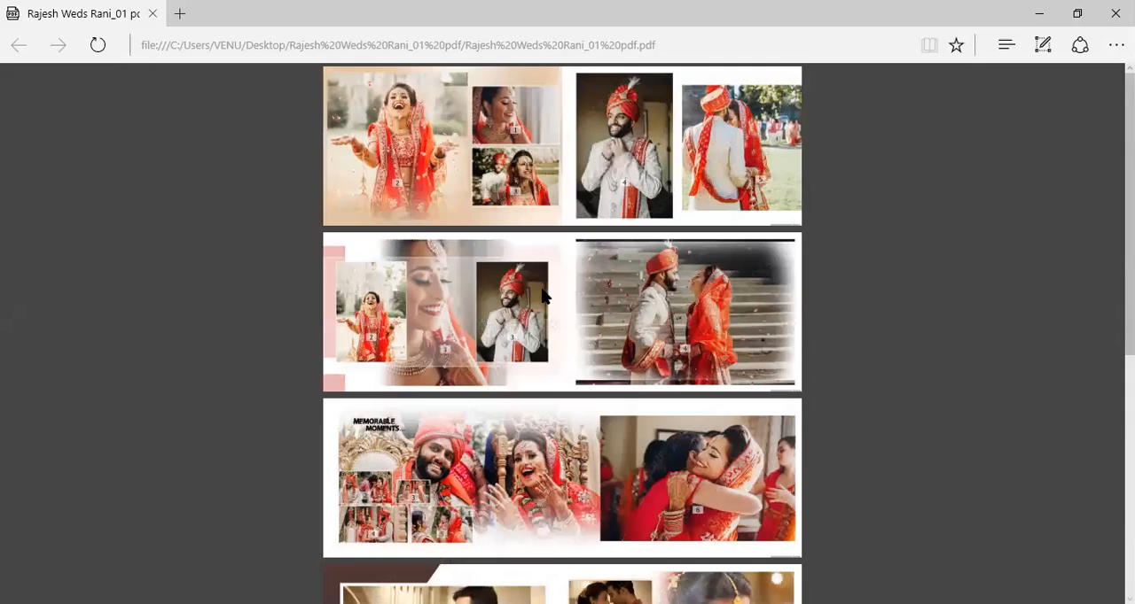
{"action": "scroll", "coordinate": [543, 297], "scroll_direction": "up", "scroll_amount": 2}
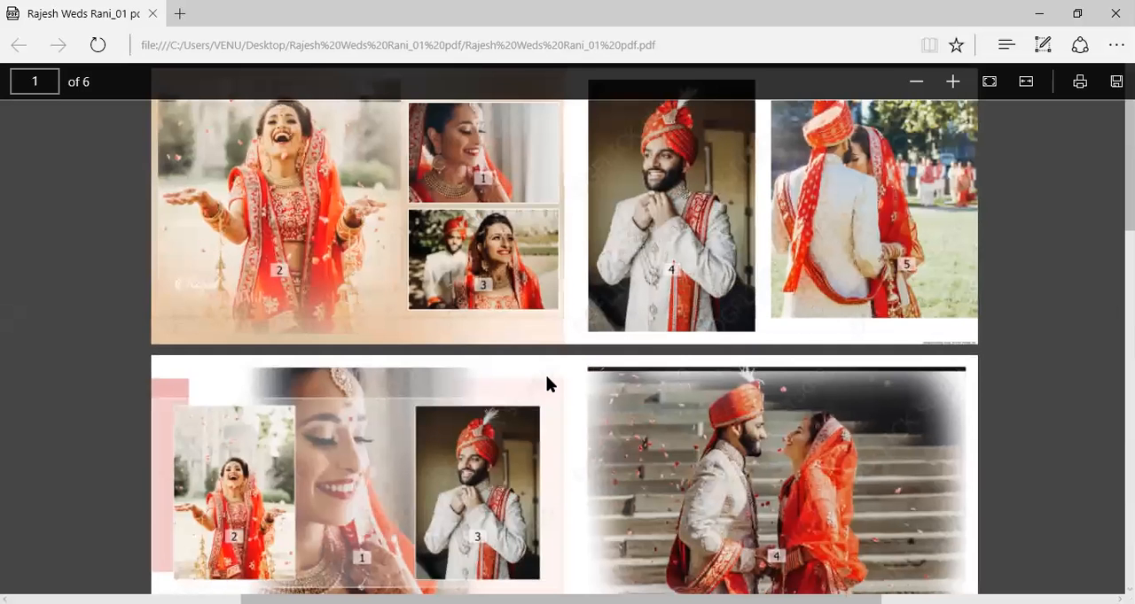
{"action": "scroll", "coordinate": [546, 383], "scroll_direction": "down", "scroll_amount": 1}
{"action": "scroll", "coordinate": [546, 383], "scroll_direction": "down", "scroll_amount": 4}
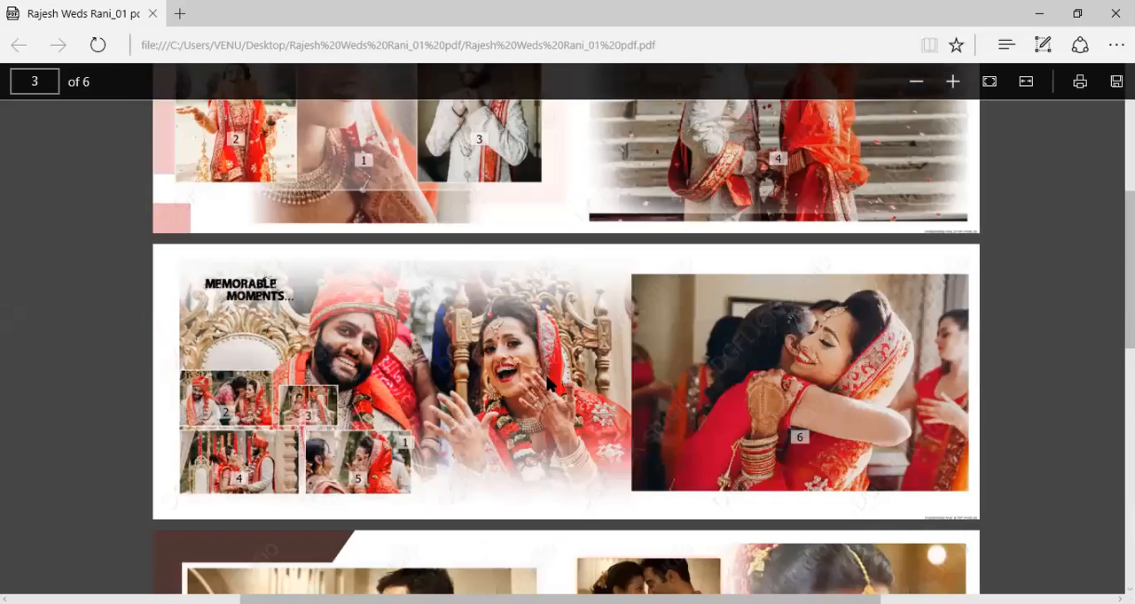
{"action": "scroll", "coordinate": [544, 386], "scroll_direction": "down", "scroll_amount": 5}
{"action": "scroll", "coordinate": [544, 387], "scroll_direction": "down", "scroll_amount": 8}
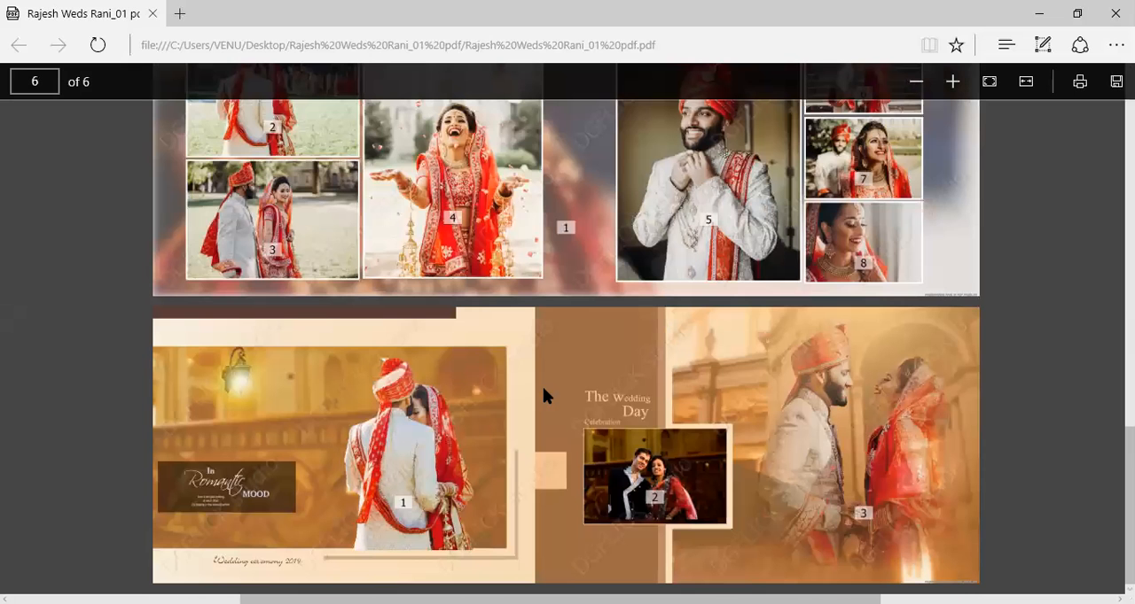
{"action": "scroll", "coordinate": [597, 330], "scroll_direction": "up", "scroll_amount": 6}
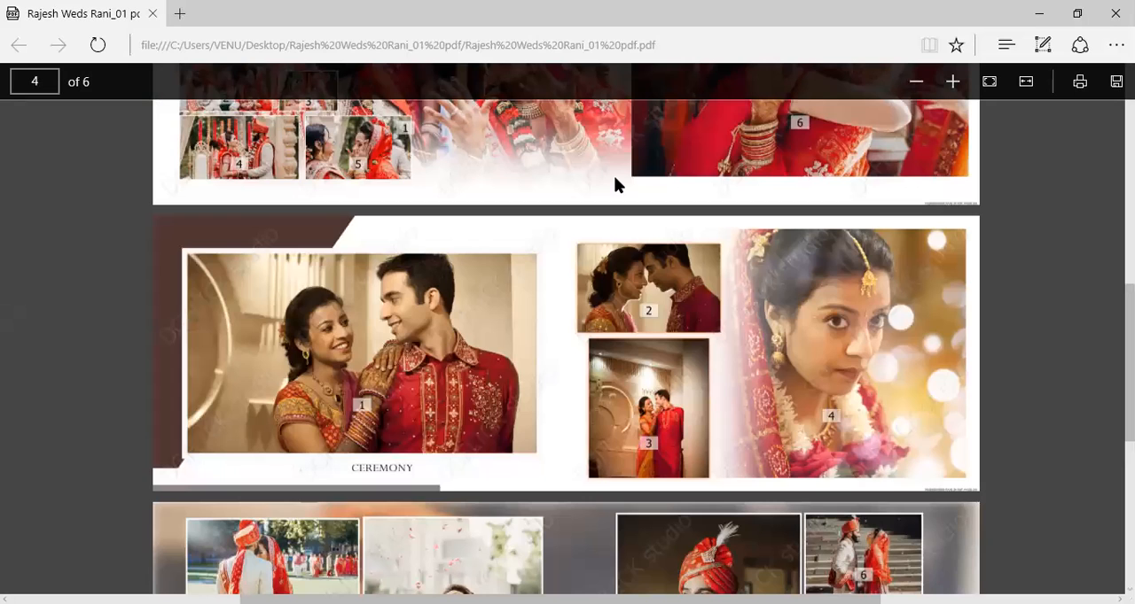
Switch to Album Xpress and view the album project's save options from the design view, leaving them without saving.
{"action": "key", "text": "alt+Tab"}
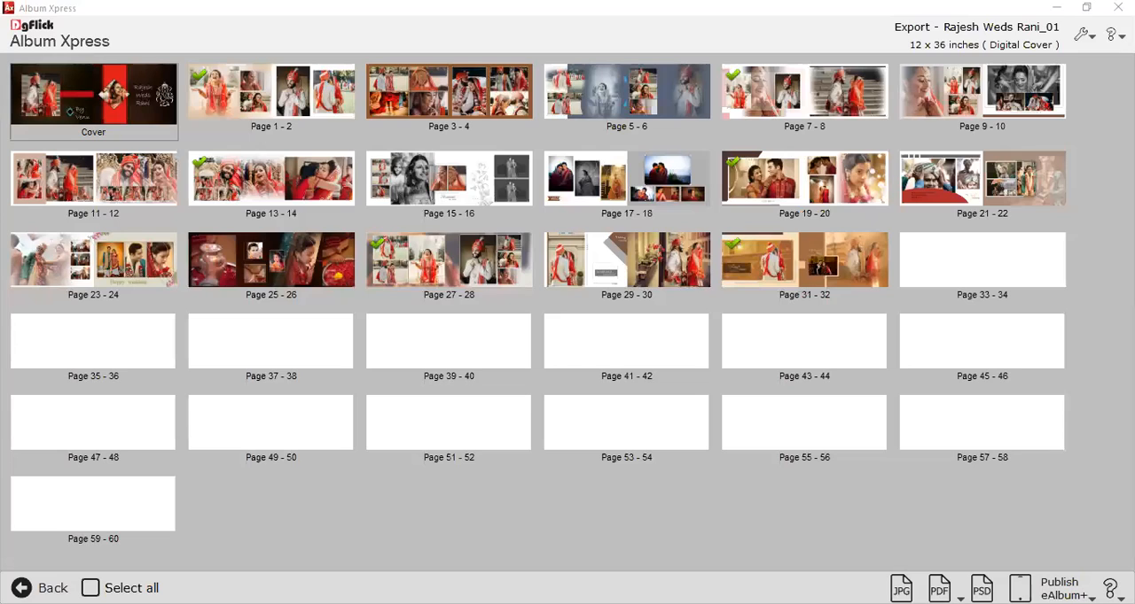
{"action": "left_click", "coordinate": [142, 121]}
{"action": "left_click", "coordinate": [902, 588]}
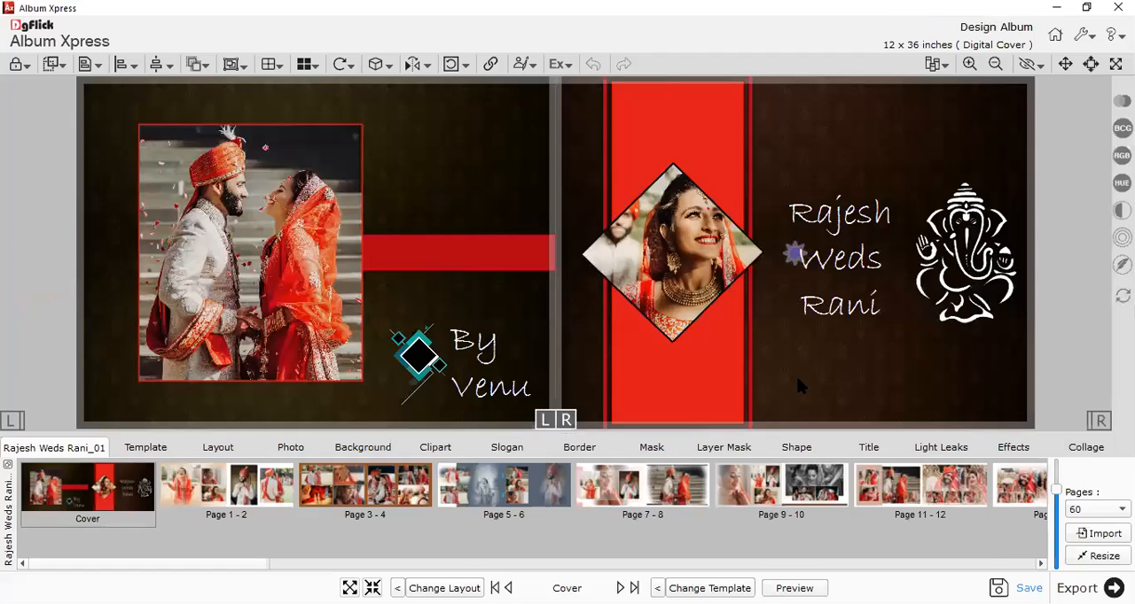
{"action": "key", "text": "ctrl+s"}
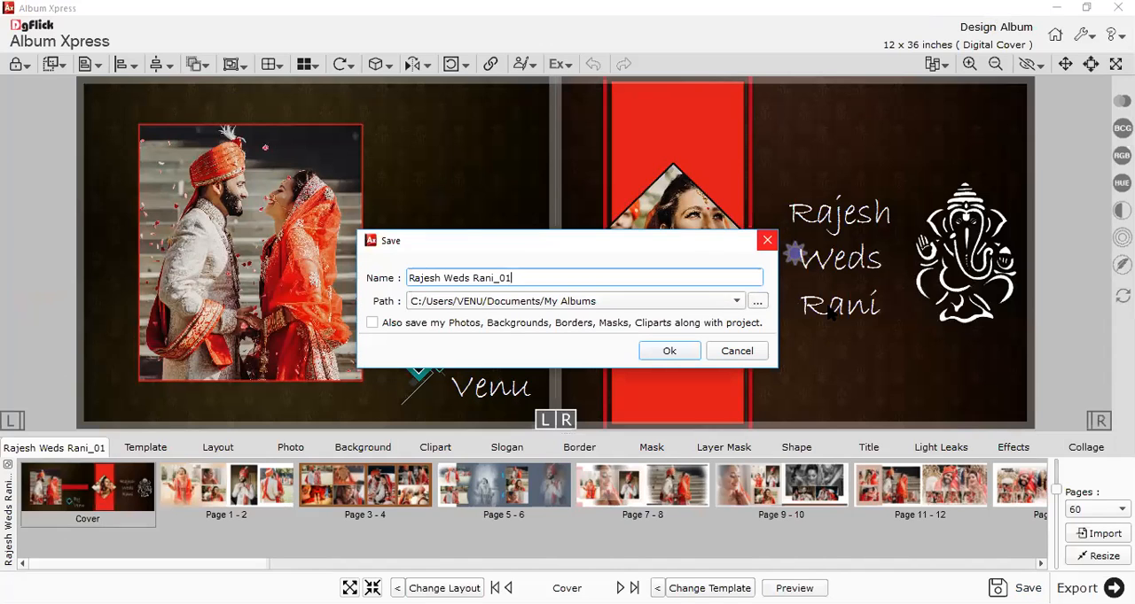
{"action": "left_click", "coordinate": [760, 351]}
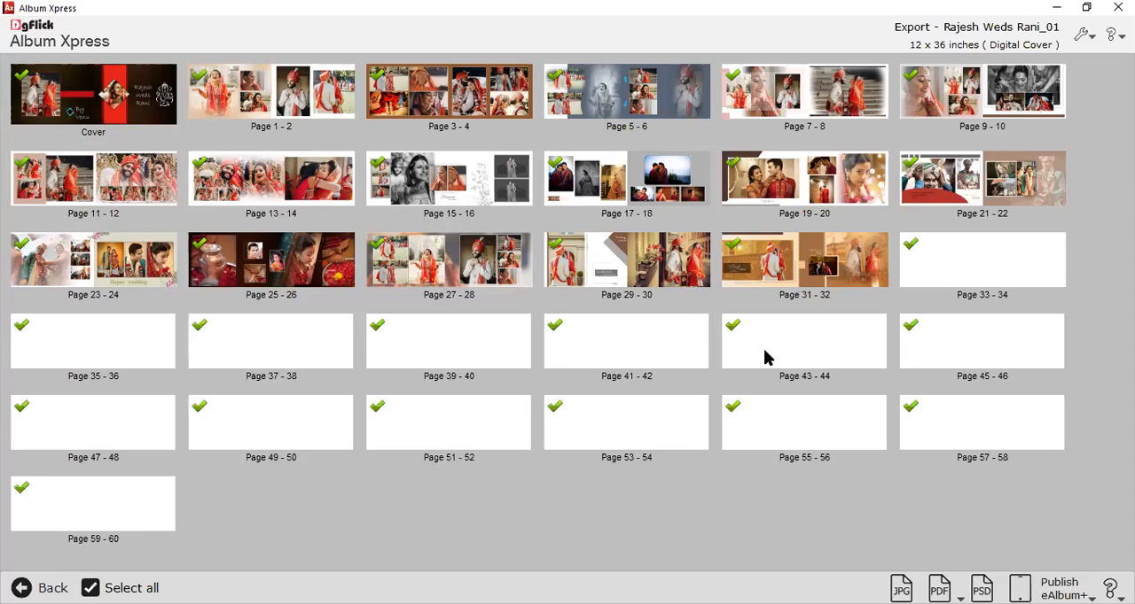
Select only the Cover and Pages 1-2, 7-8, 13-14, 19-20, 27-28 and 29-30 for export.
{"action": "left_click", "coordinate": [111, 104]}
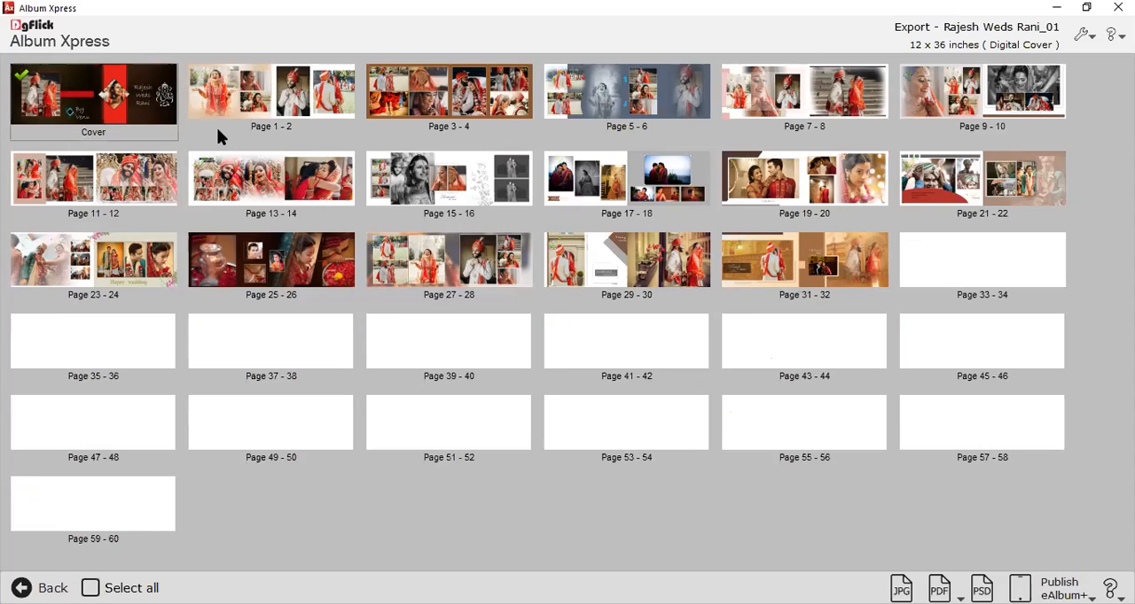
{"action": "left_click", "coordinate": [255, 185], "text": "ctrl"}
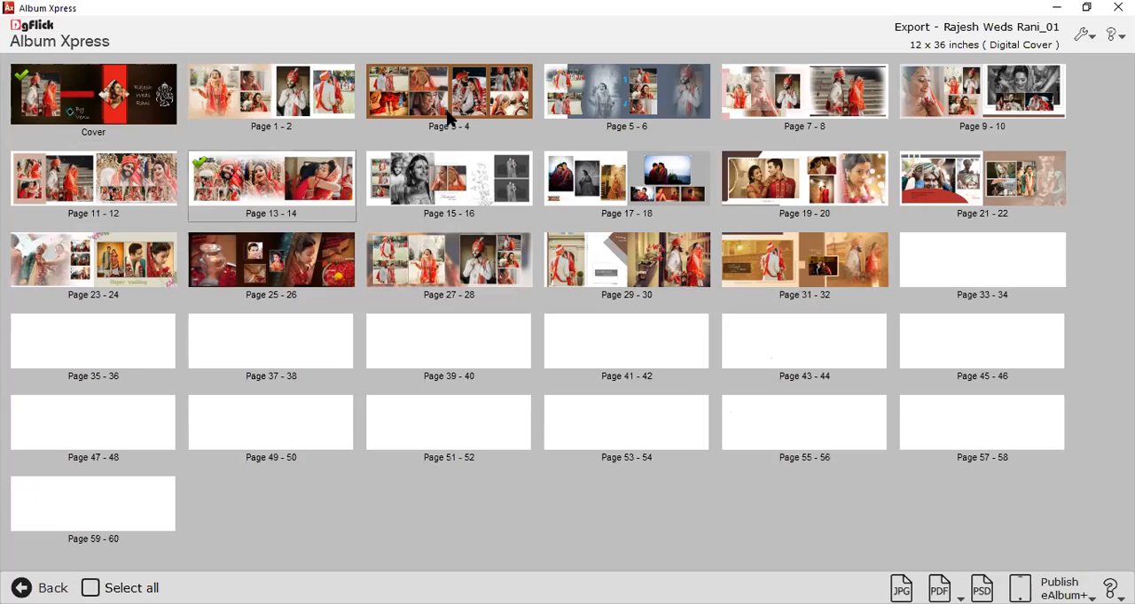
{"action": "left_click", "coordinate": [319, 97], "text": "ctrl"}
{"action": "left_click", "coordinate": [772, 120], "text": "ctrl"}
{"action": "left_click", "coordinate": [806, 169], "text": "ctrl"}
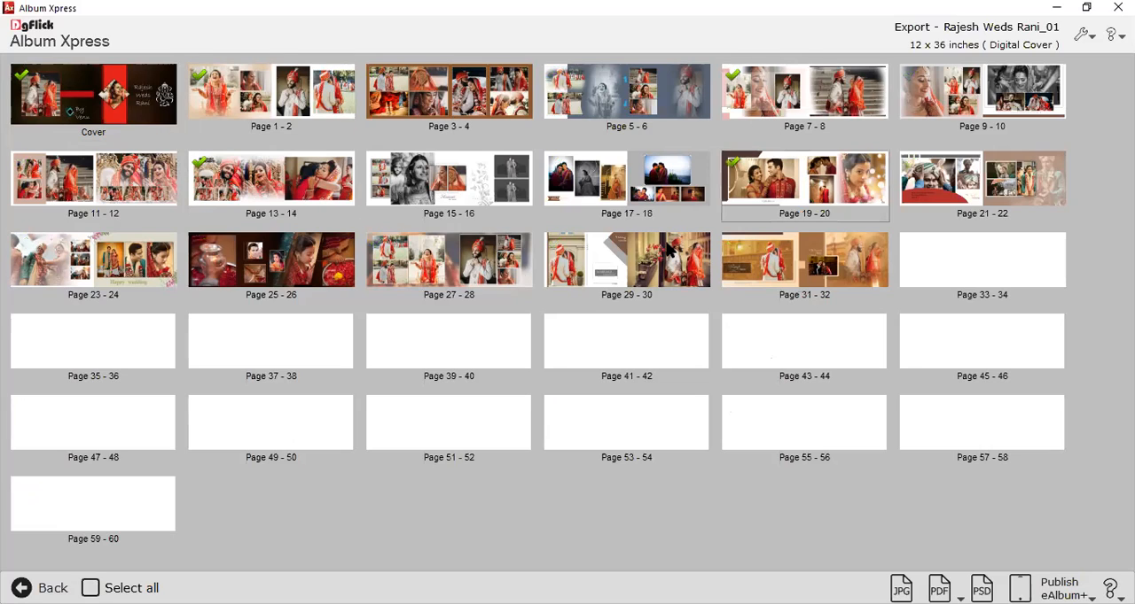
{"action": "left_click", "coordinate": [488, 273], "text": "ctrl"}
{"action": "left_click", "coordinate": [650, 259], "text": "ctrl"}
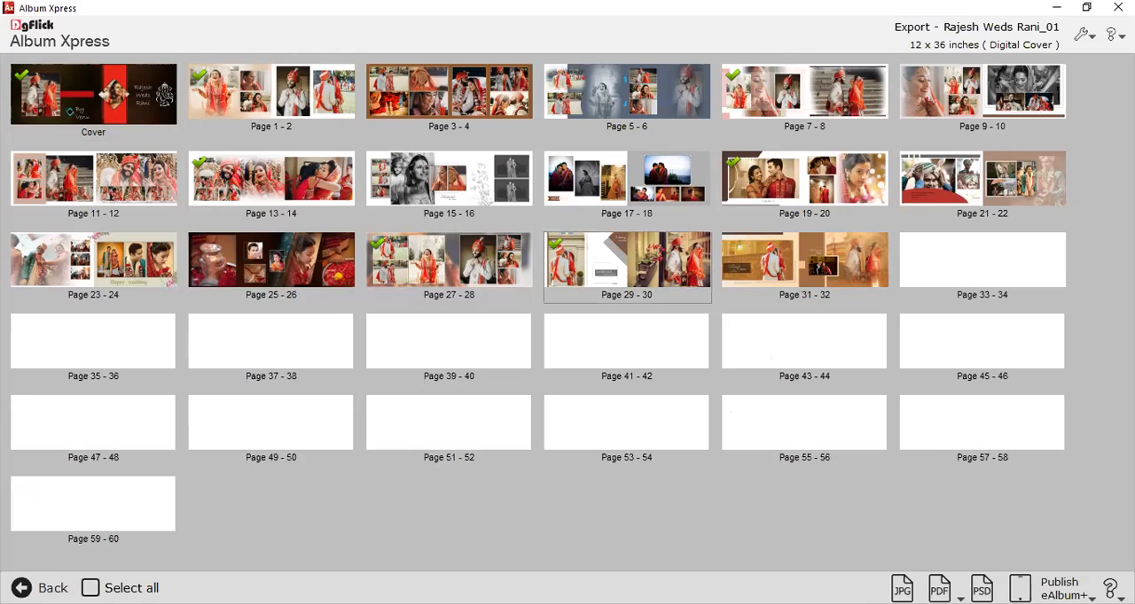
Start a JPG export of the selected pages, append "jpeg" to the export name and turn off file name printing.
{"action": "left_click", "coordinate": [902, 589]}
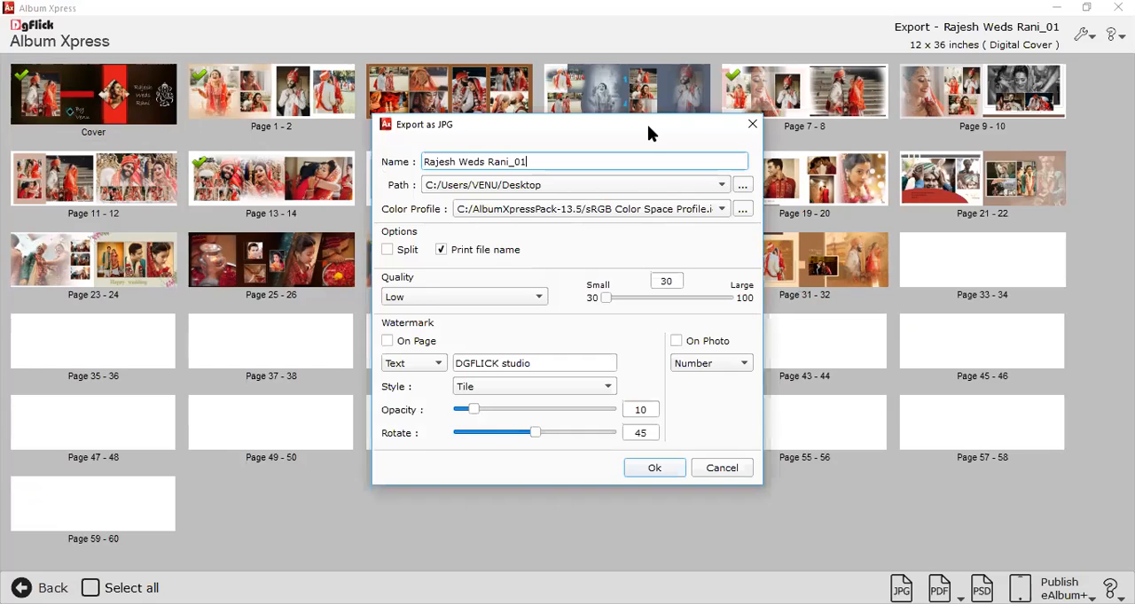
{"action": "left_click", "coordinate": [742, 185]}
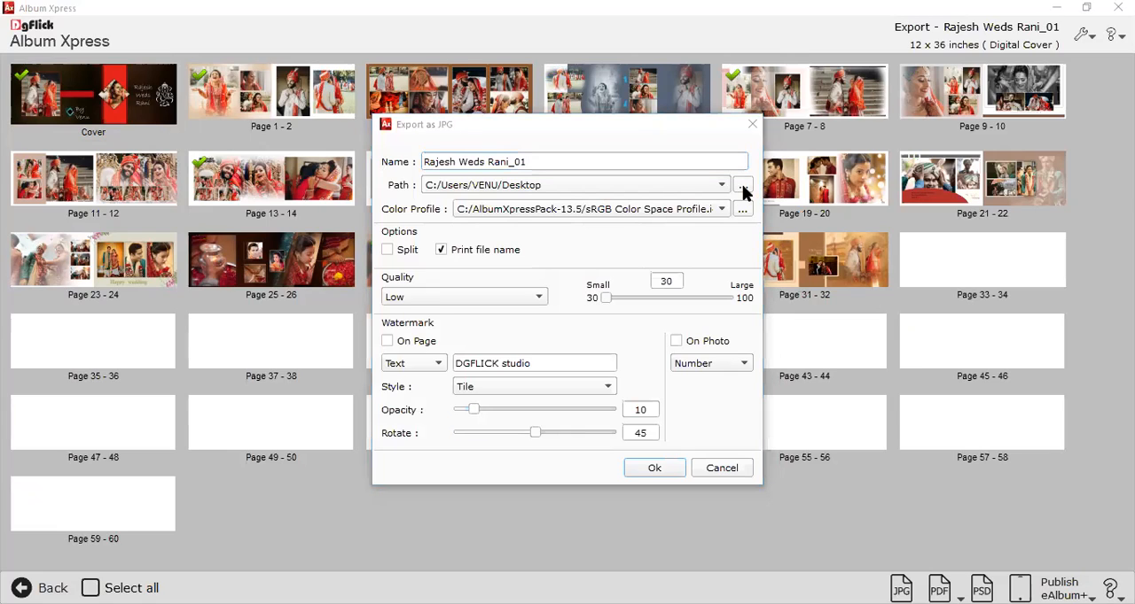
{"action": "left_click", "coordinate": [584, 163]}
{"action": "type", "text": "jpeg"}
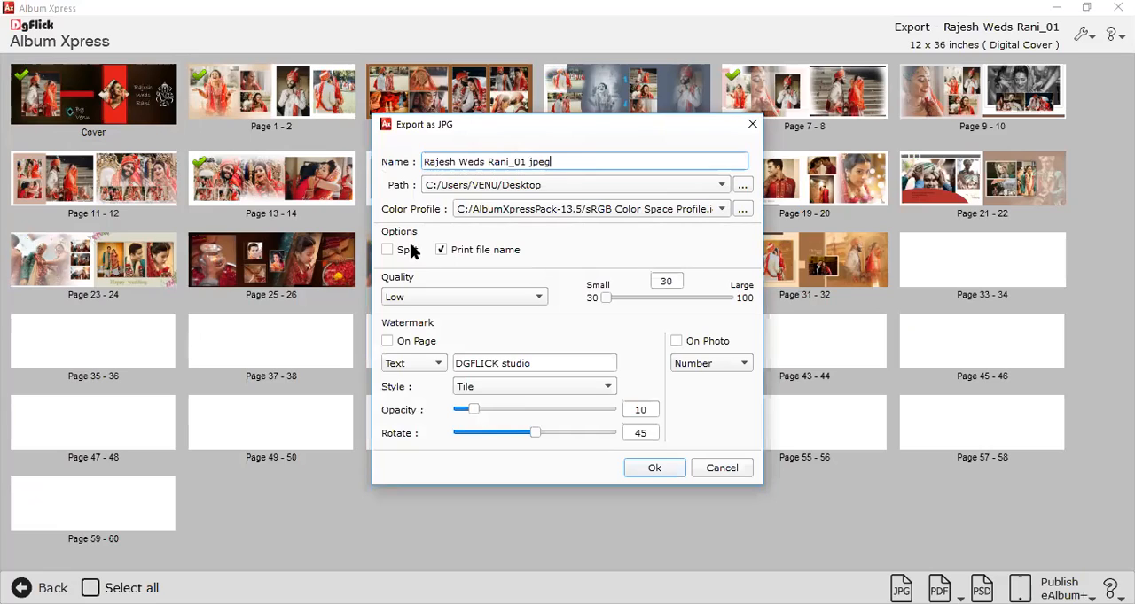
{"action": "left_click", "coordinate": [441, 251]}
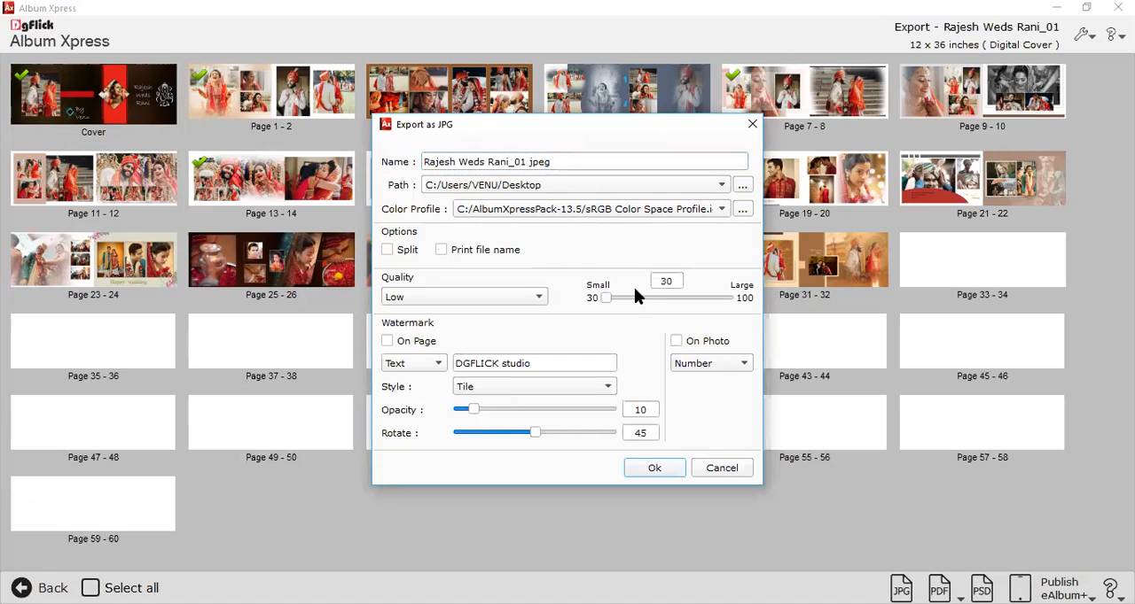
Set the JPG quality to Maximum (100) and export the selected pages to the Desktop.
{"action": "left_click_drag", "start_coordinate": [645, 299], "coordinate": [731, 297]}
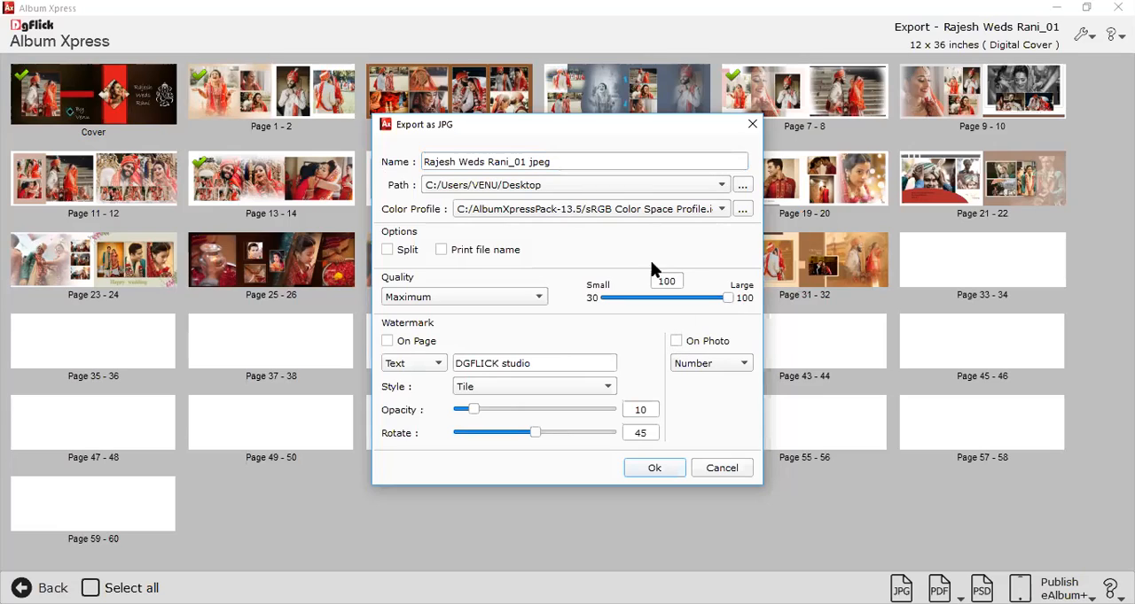
{"action": "left_click", "coordinate": [560, 165]}
{"action": "left_click", "coordinate": [553, 184]}
{"action": "left_click", "coordinate": [555, 187]}
{"action": "mouse_move", "coordinate": [726, 290]}
{"action": "left_mouse_down"}
{"action": "mouse_move", "coordinate": [710, 294]}
{"action": "mouse_move", "coordinate": [730, 297]}
{"action": "left_mouse_up"}
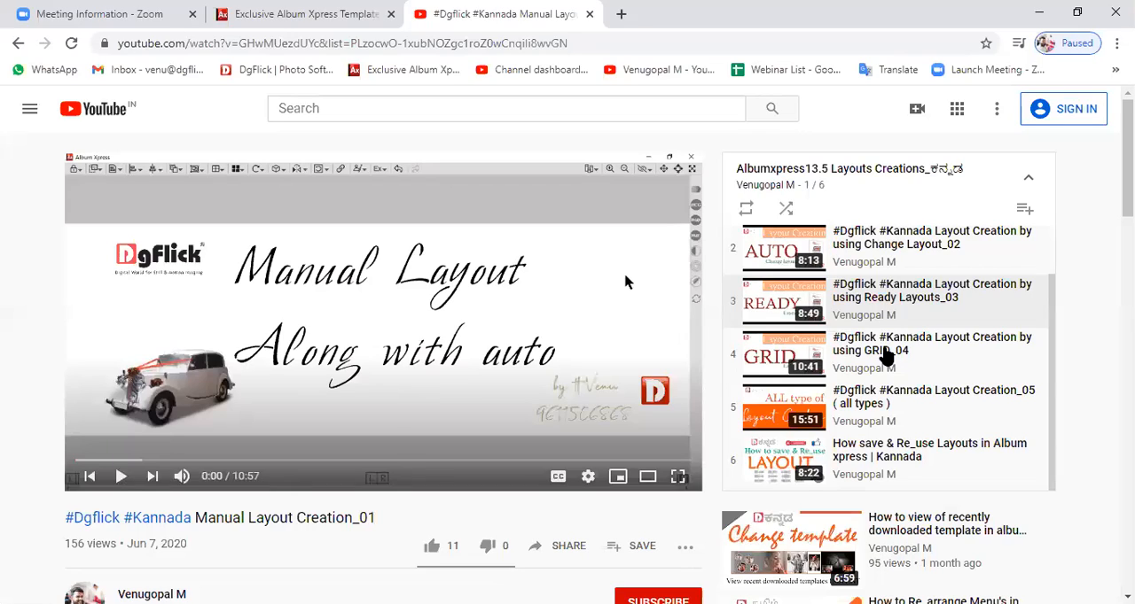
In the browser, return from the Manual Layout video to the channel's playlists page and switch to the Exclusive Album Xpress Template page.
{"action": "scroll", "coordinate": [879, 355], "scroll_direction": "up", "scroll_amount": 1}
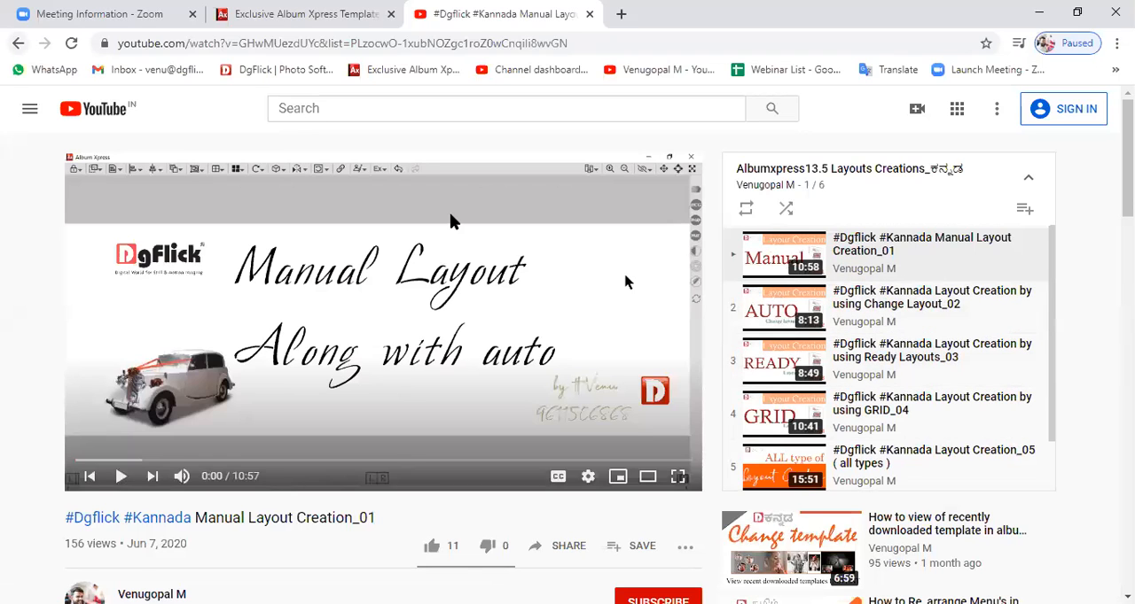
{"action": "key", "text": "alt+Left"}
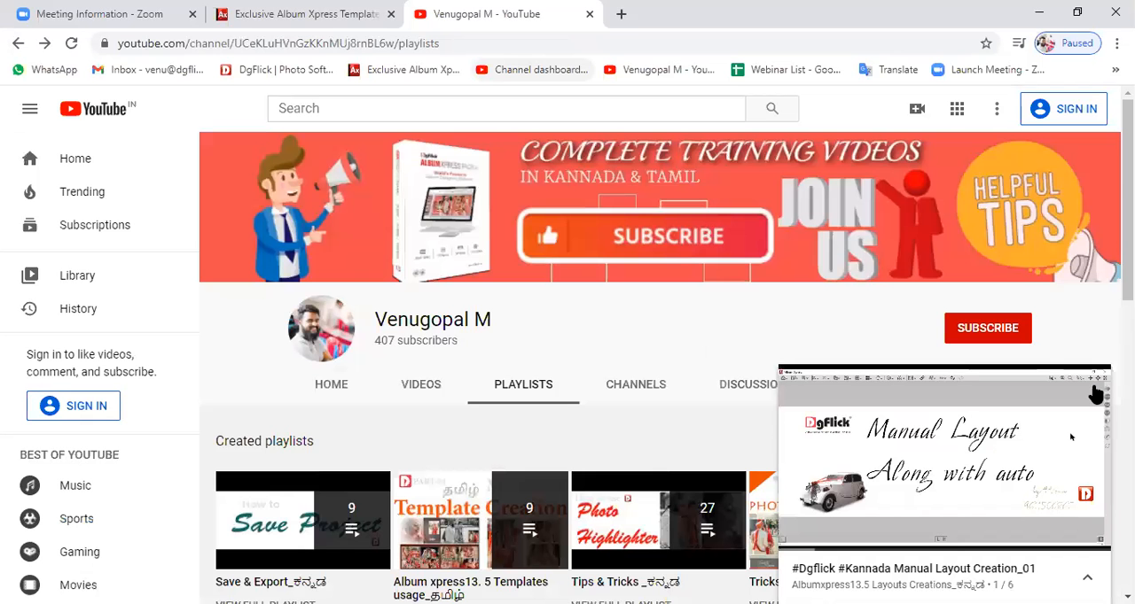
{"action": "left_click", "coordinate": [1095, 390]}
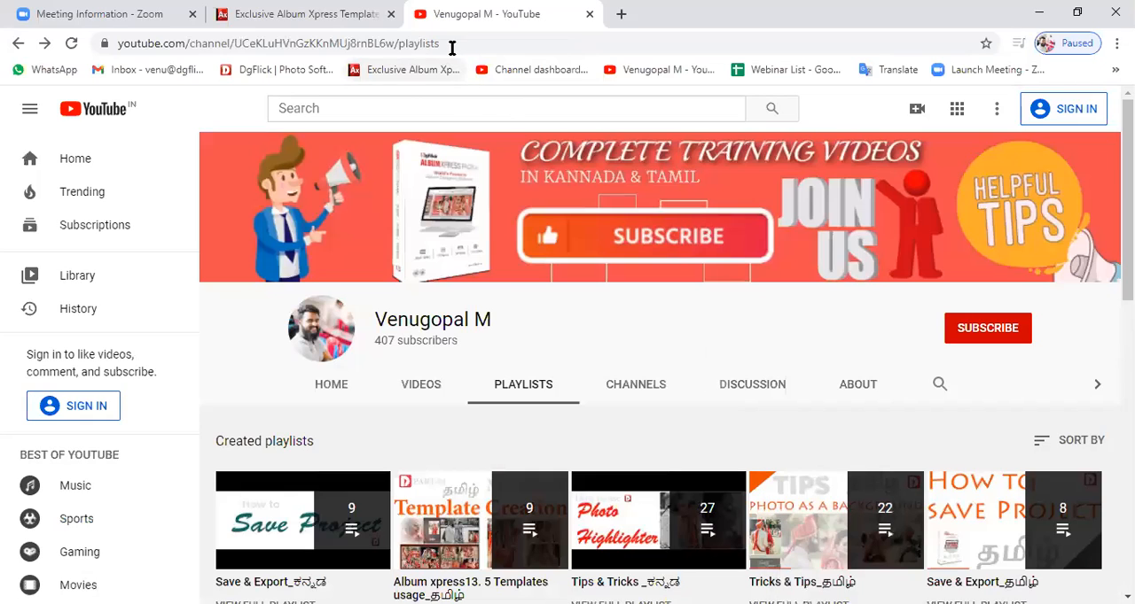
{"action": "left_click", "coordinate": [452, 46]}
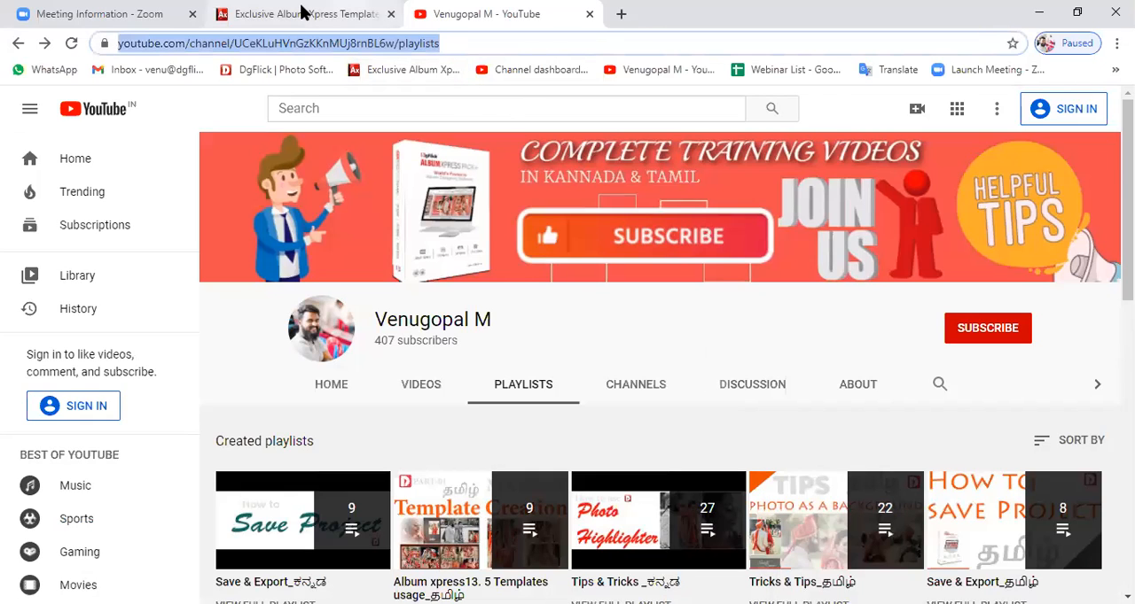
{"action": "left_click", "coordinate": [302, 12]}
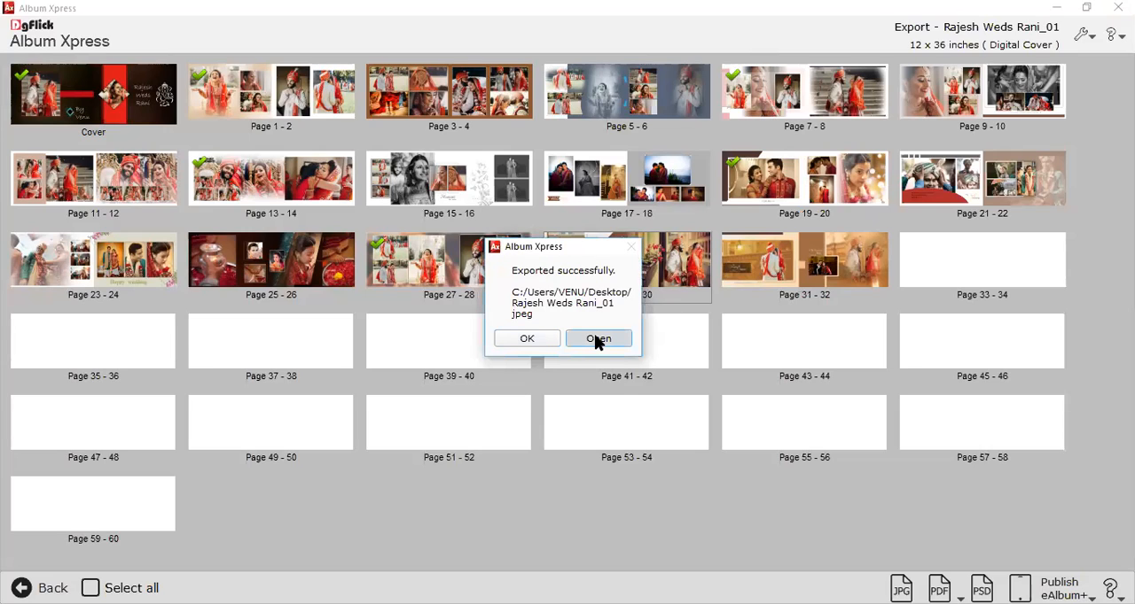
Open the folder of the finished JPG export and go through its files from the cover to Page_015.
{"action": "left_click", "coordinate": [597, 339]}
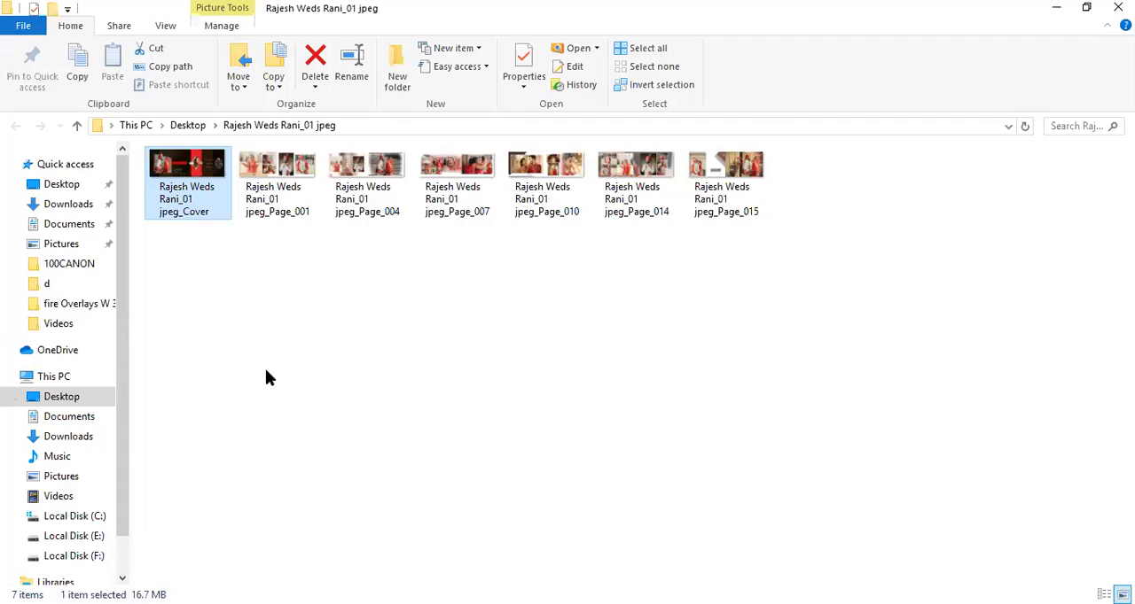
{"action": "key", "text": "Right"}
{"action": "key", "text": "Right"}
{"action": "key", "text": "Right"}
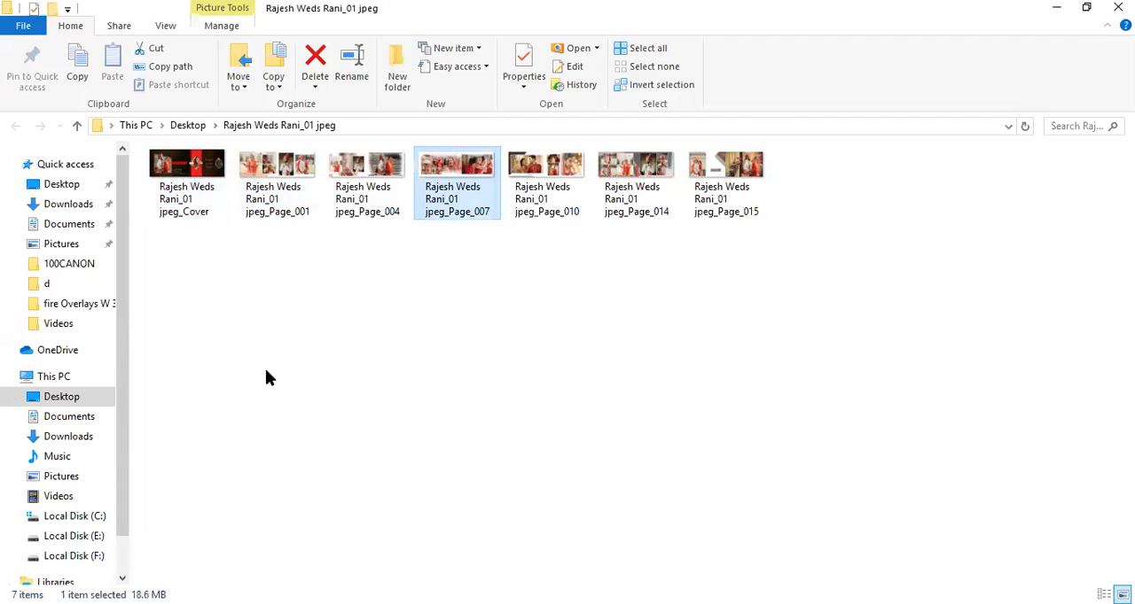
{"action": "key", "text": "Right"}
{"action": "key", "text": "Right"}
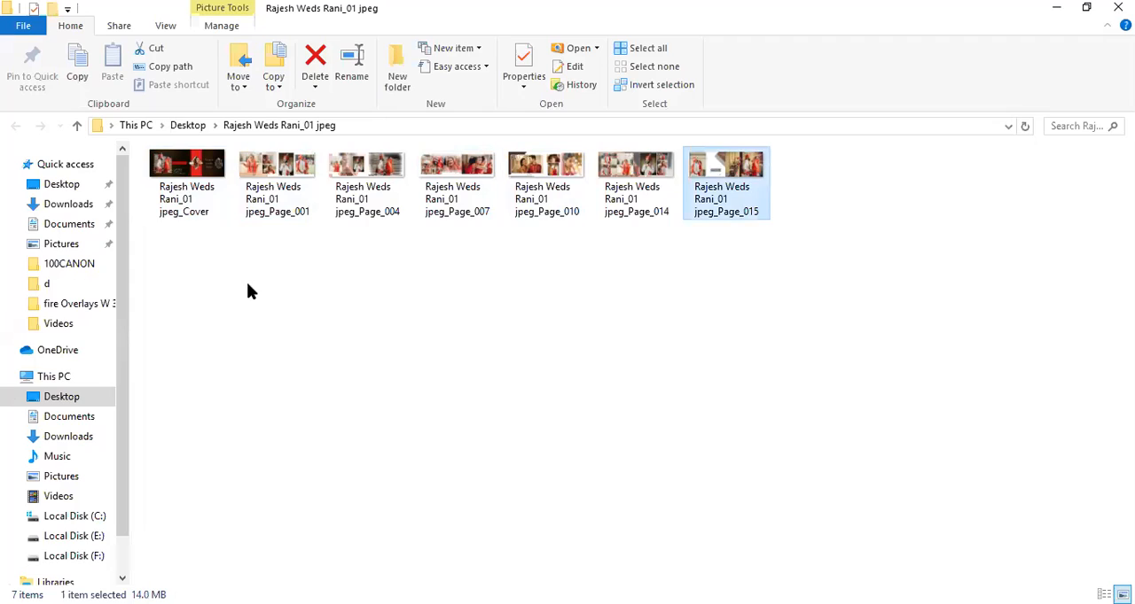
View the exported album JPGs full screen, starting from the cover and going through the spreads that follow.
{"action": "key", "text": "Home"}
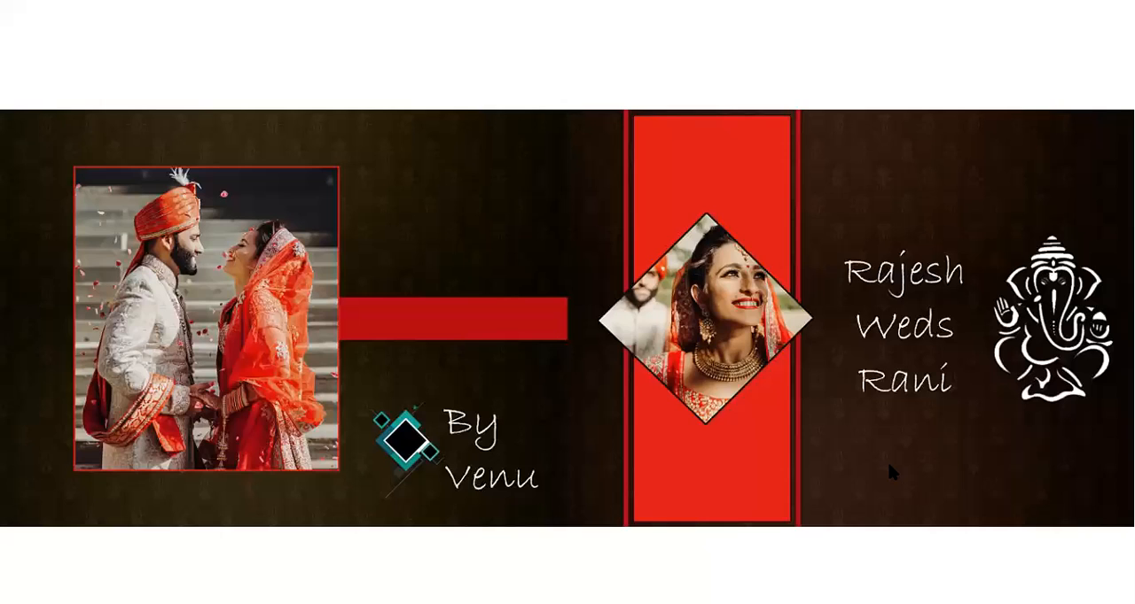
{"action": "key", "text": "Right"}
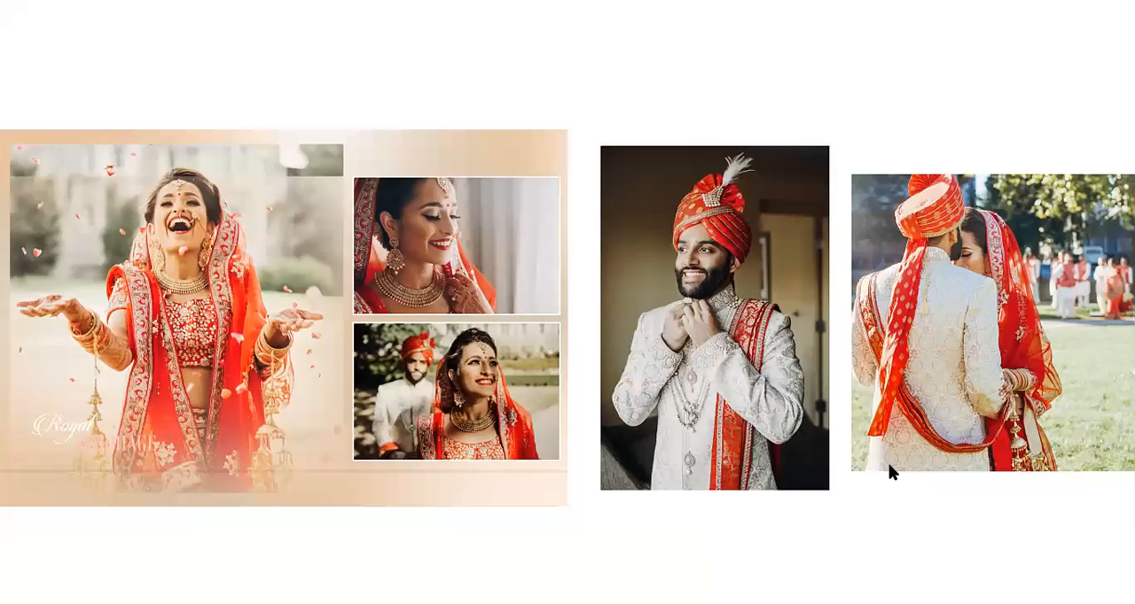
{"action": "key", "text": "Right"}
{"action": "key", "text": "Right"}
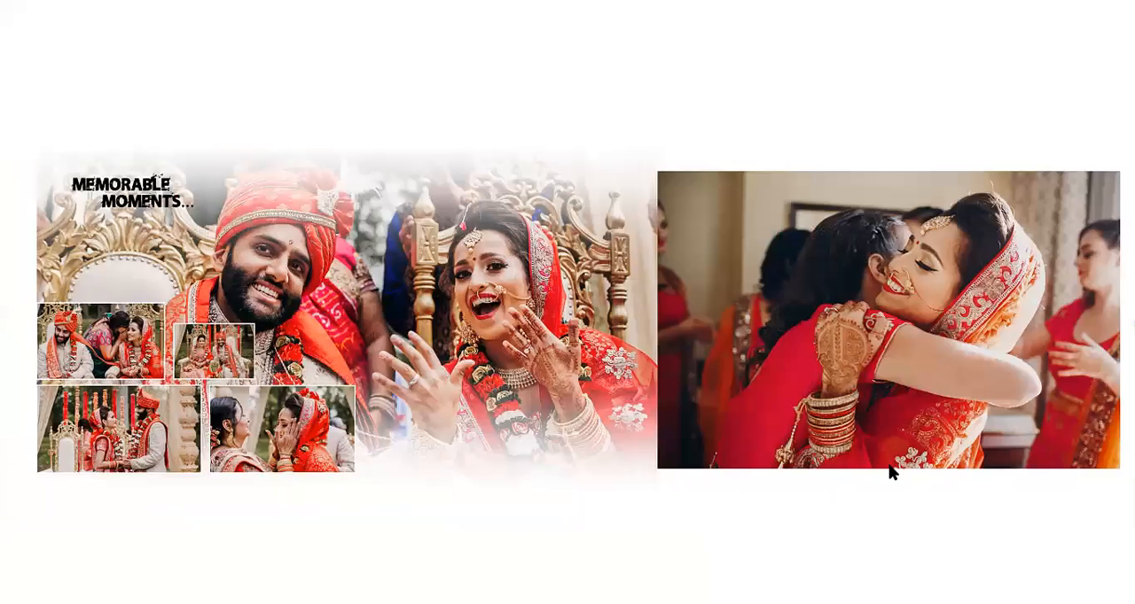
{"action": "key", "text": "Right"}
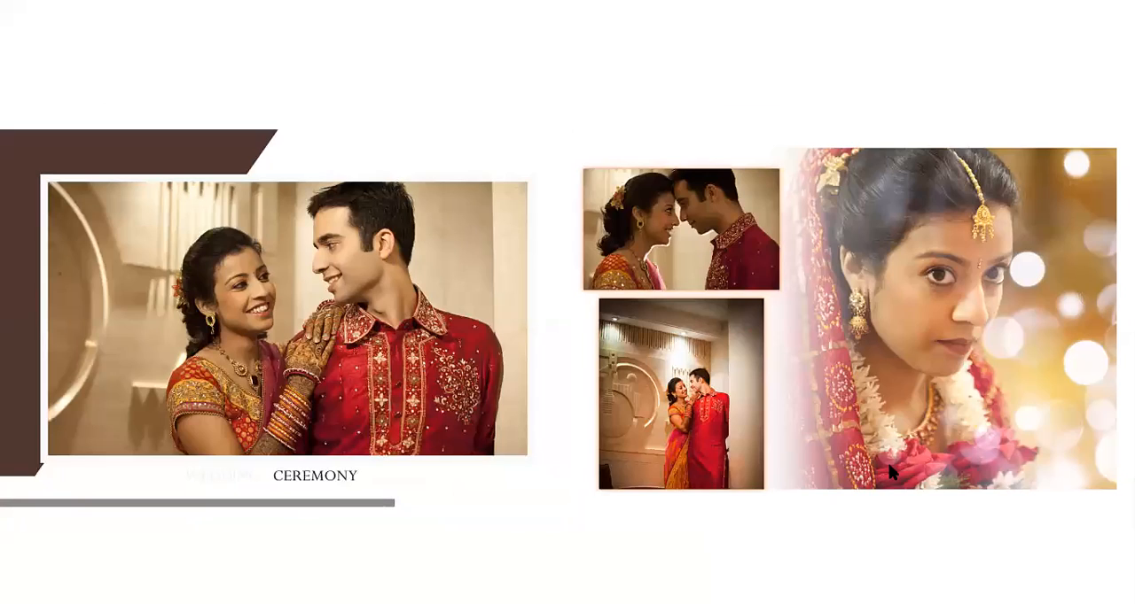
{"action": "key", "text": "Right"}
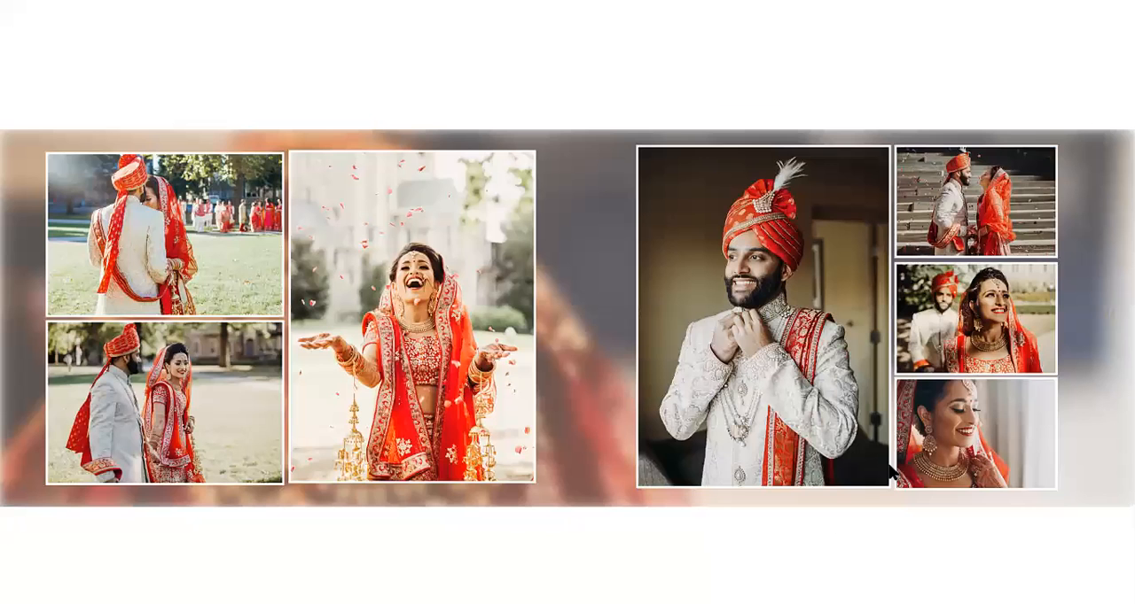
Inspect the "Wedding ceremony" spread at high magnification, look at the neighbouring spreads and close the image viewer.
{"action": "key", "text": "Right"}
{"action": "key", "text": "Escape"}
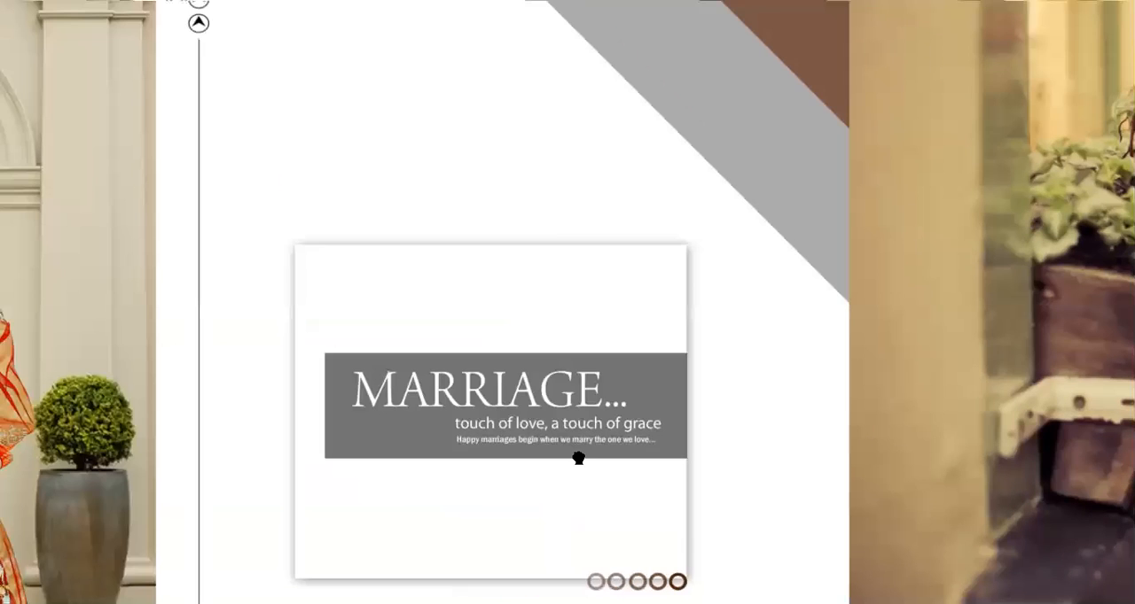
{"action": "left_click_drag", "start_coordinate": [578, 458], "coordinate": [463, 309]}
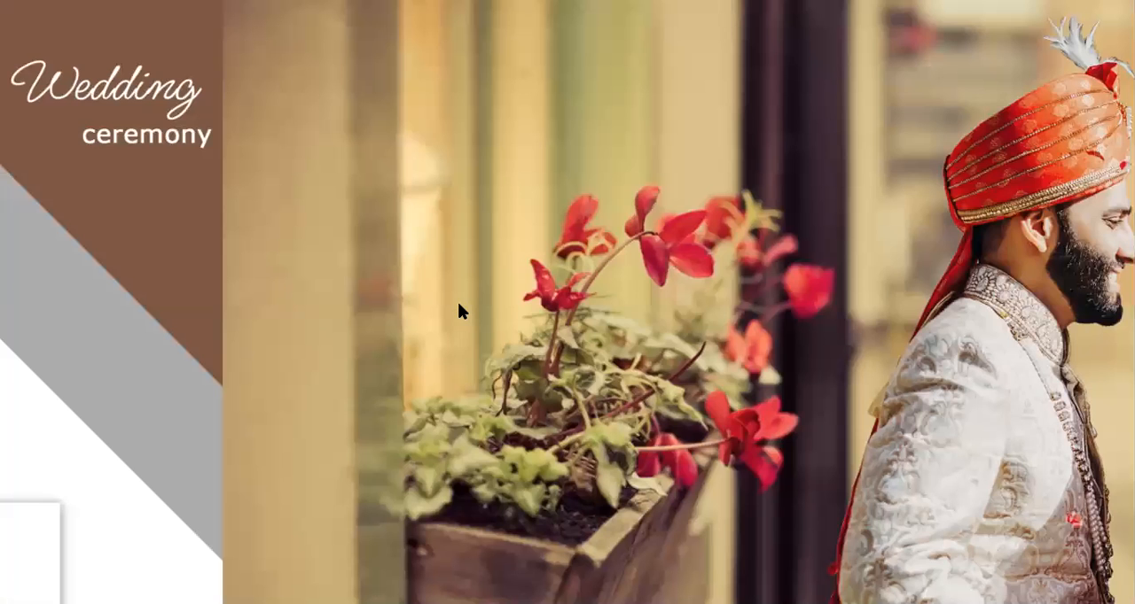
{"action": "key", "text": "Right"}
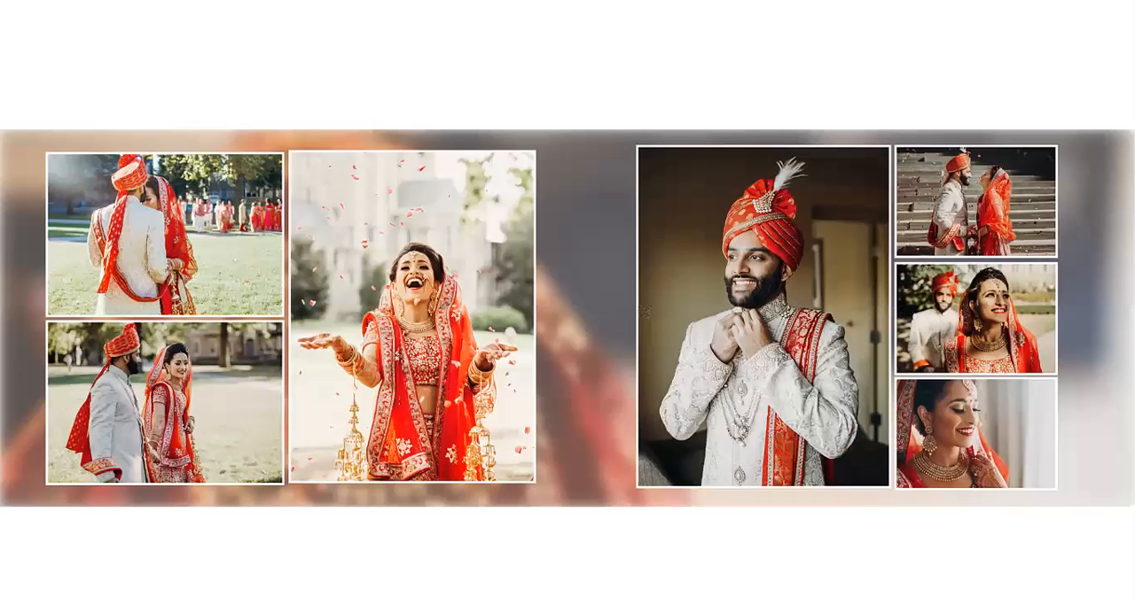
{"action": "key", "text": "Right"}
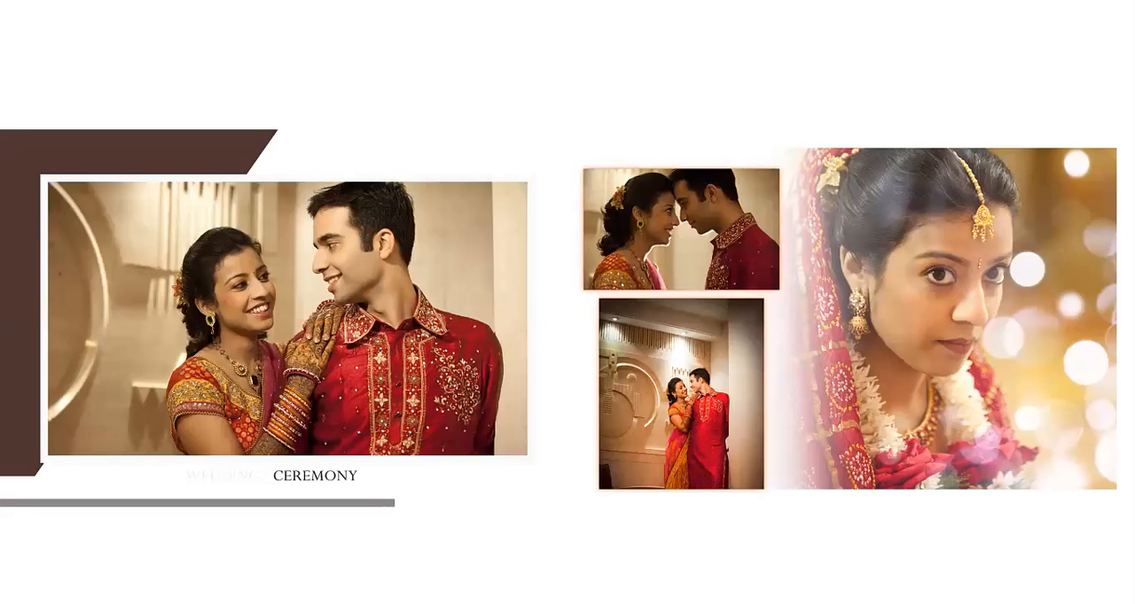
{"action": "key", "text": "Escape"}
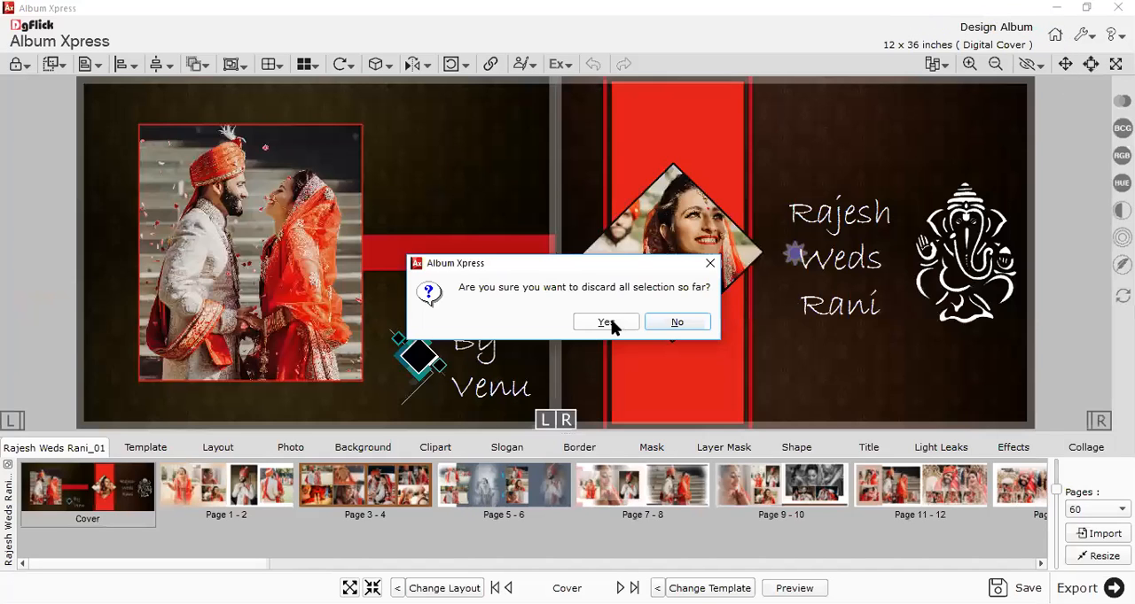
In Album Xpress, leave the album design for the start screen and preview the saved albums "g" and "f".
{"action": "left_click", "coordinate": [605, 323]}
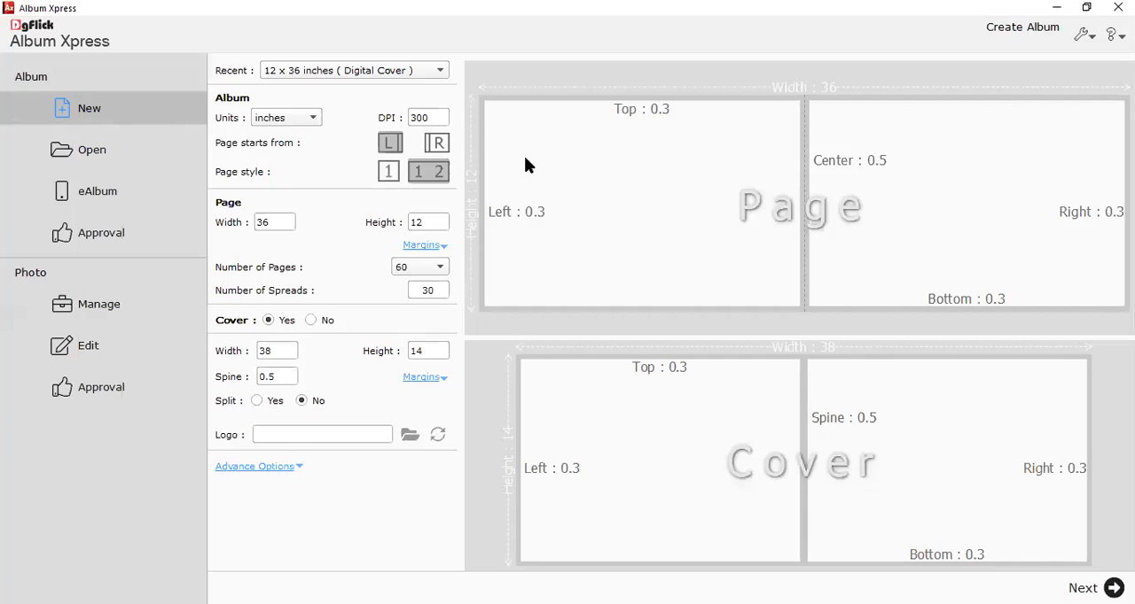
{"action": "left_click", "coordinate": [83, 161]}
{"action": "mouse_move", "coordinate": [431, 241]}
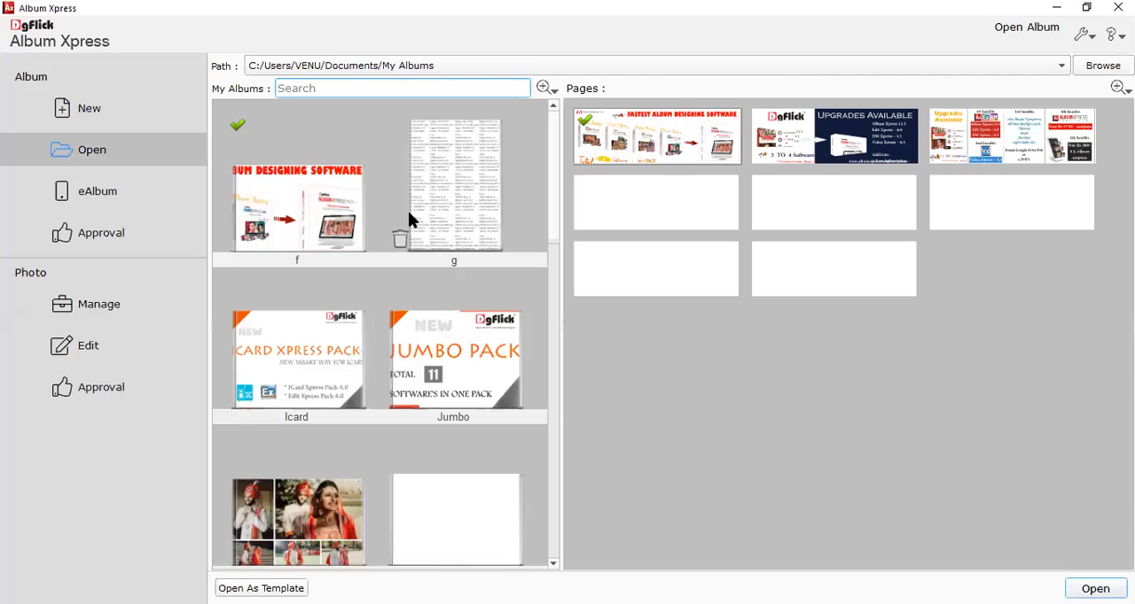
{"action": "left_click", "coordinate": [398, 234]}
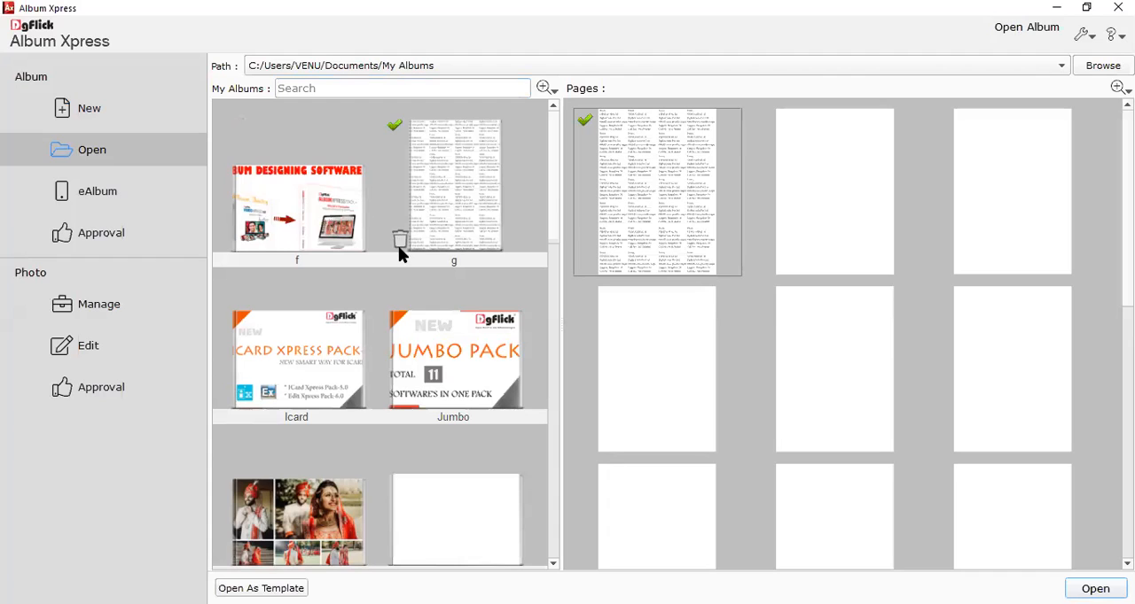
{"action": "left_click", "coordinate": [329, 240]}
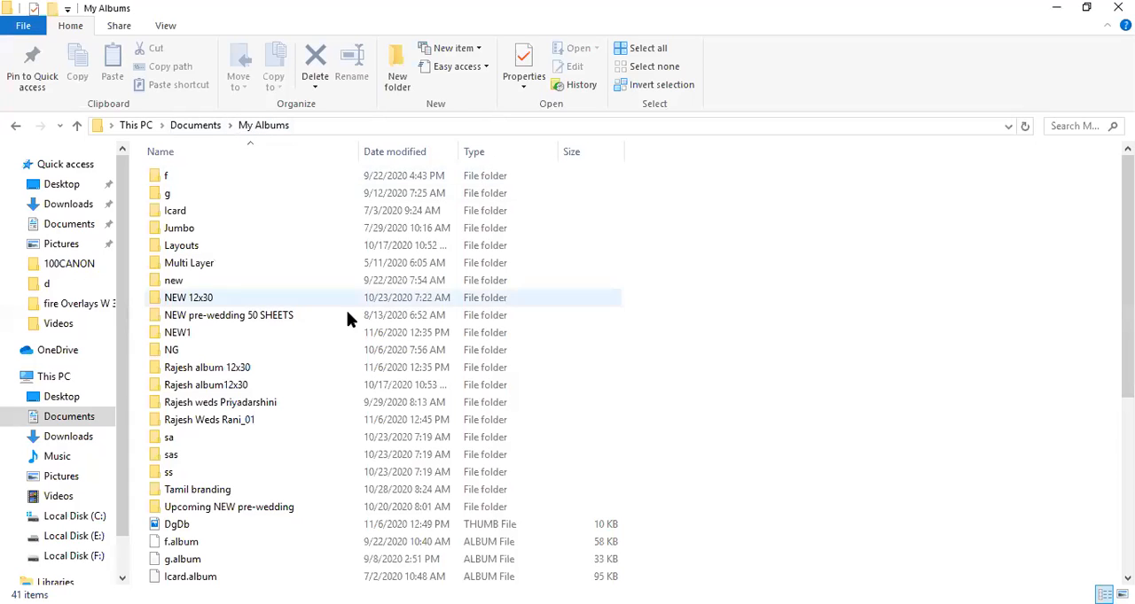
In File Explorer, look through Documents > My Albums and open the wedding album's project folder ending in "_01".
{"action": "scroll", "coordinate": [301, 328], "scroll_direction": "down", "scroll_amount": 2}
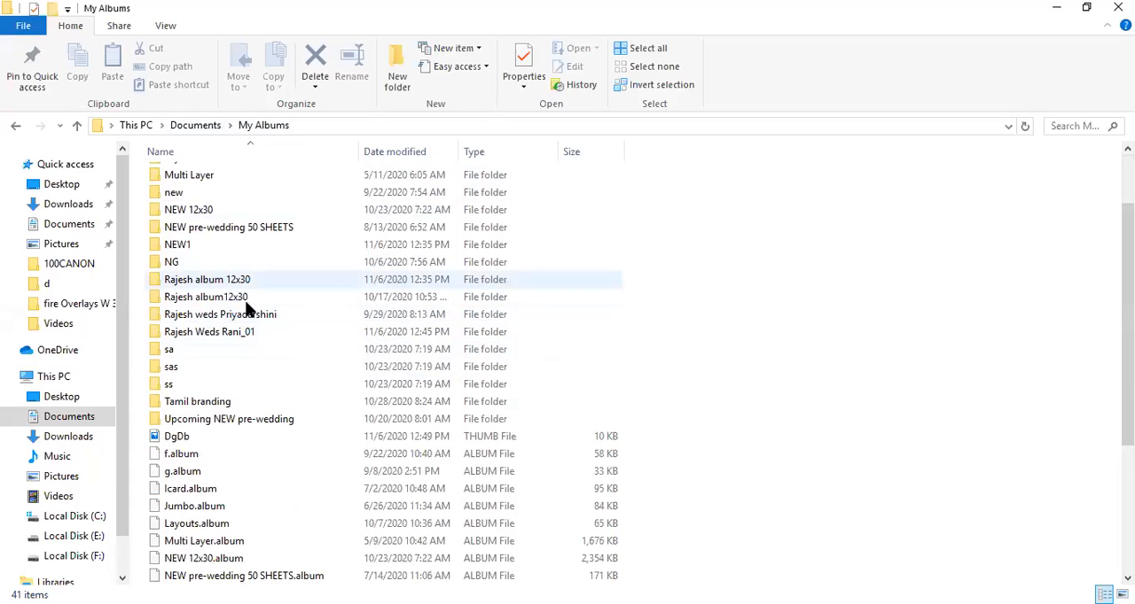
{"action": "scroll", "coordinate": [252, 345], "scroll_direction": "down", "scroll_amount": 1}
{"action": "scroll", "coordinate": [247, 469], "scroll_direction": "down", "scroll_amount": 3}
{"action": "scroll", "coordinate": [240, 467], "scroll_direction": "up", "scroll_amount": 6}
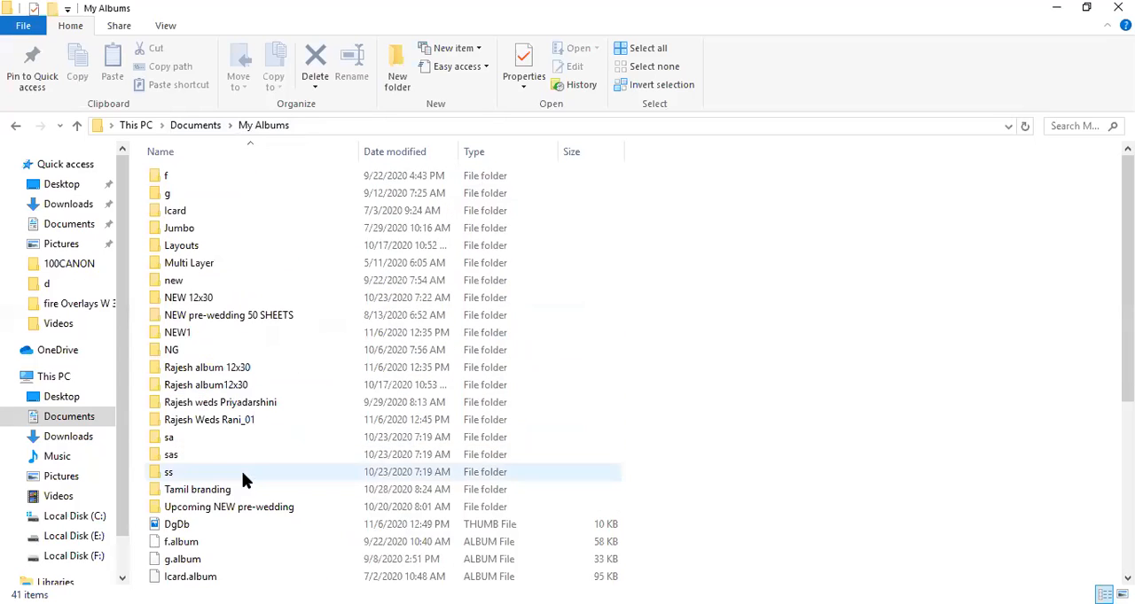
{"action": "double_click", "coordinate": [265, 426]}
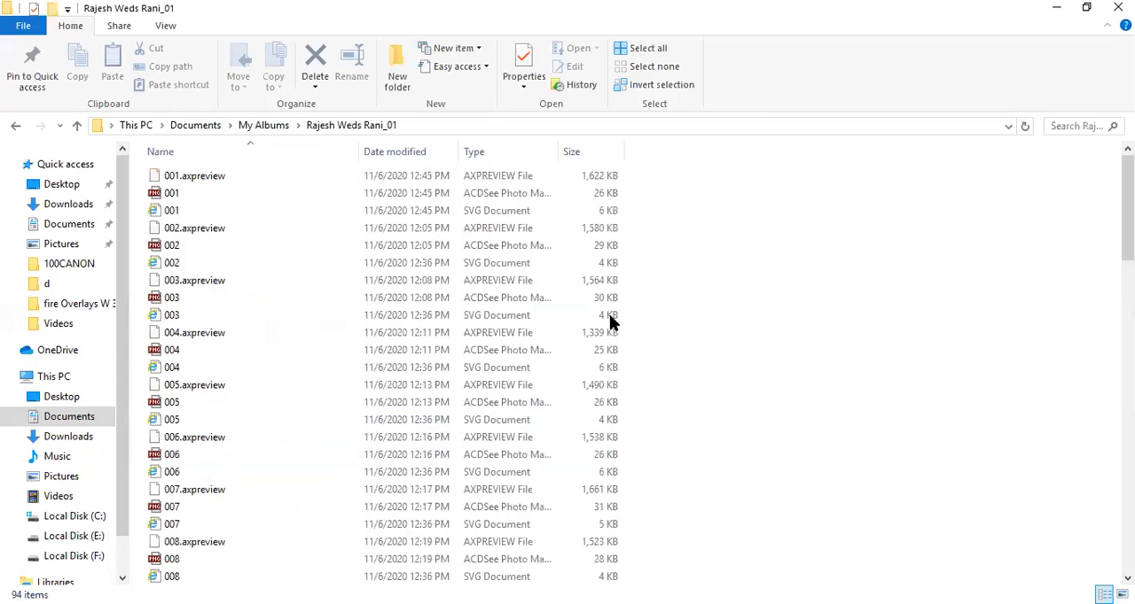
Look through the album project's page files as thumbnails and return to the My Albums folder.
{"action": "scroll", "coordinate": [634, 337], "scroll_direction": "up", "scroll_amount": 3, "text": "ctrl"}
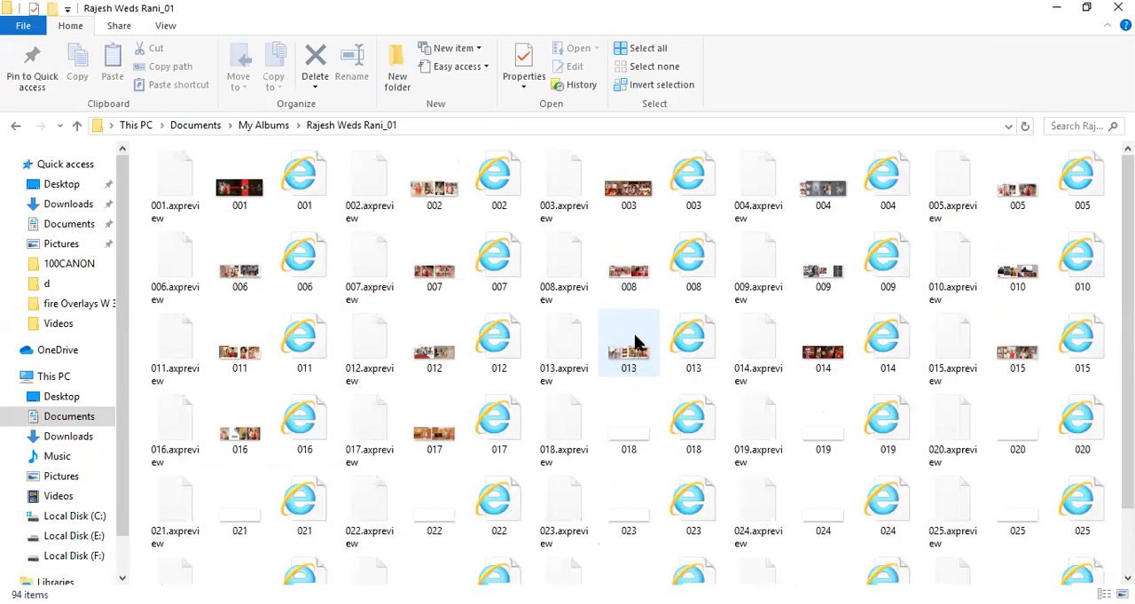
{"action": "scroll", "coordinate": [529, 232], "scroll_direction": "down", "scroll_amount": 2}
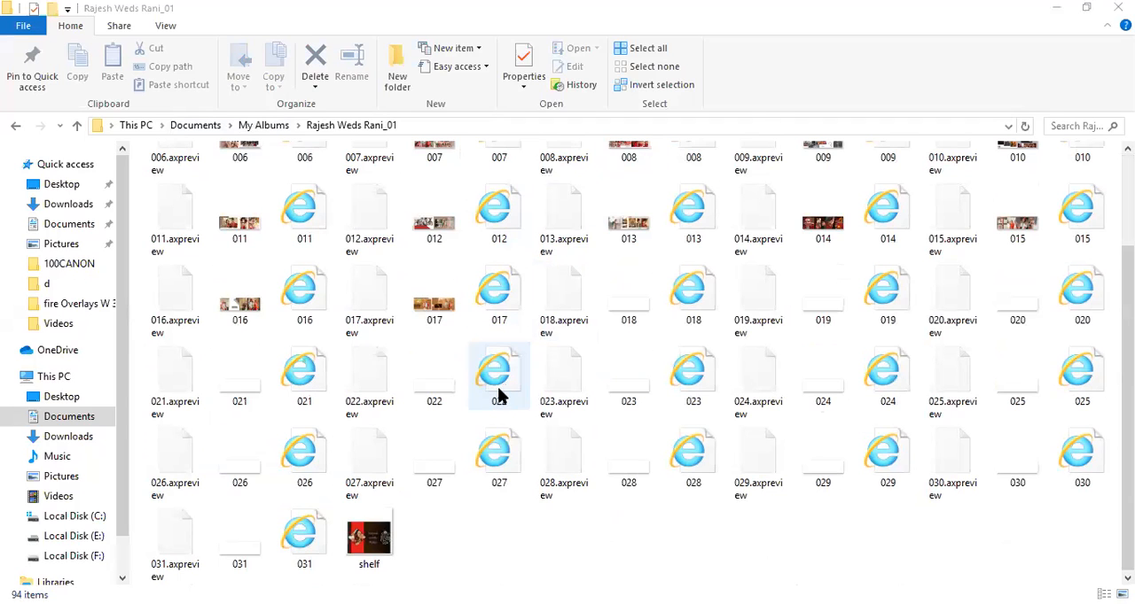
{"action": "scroll", "coordinate": [526, 354], "scroll_direction": "up", "scroll_amount": 2}
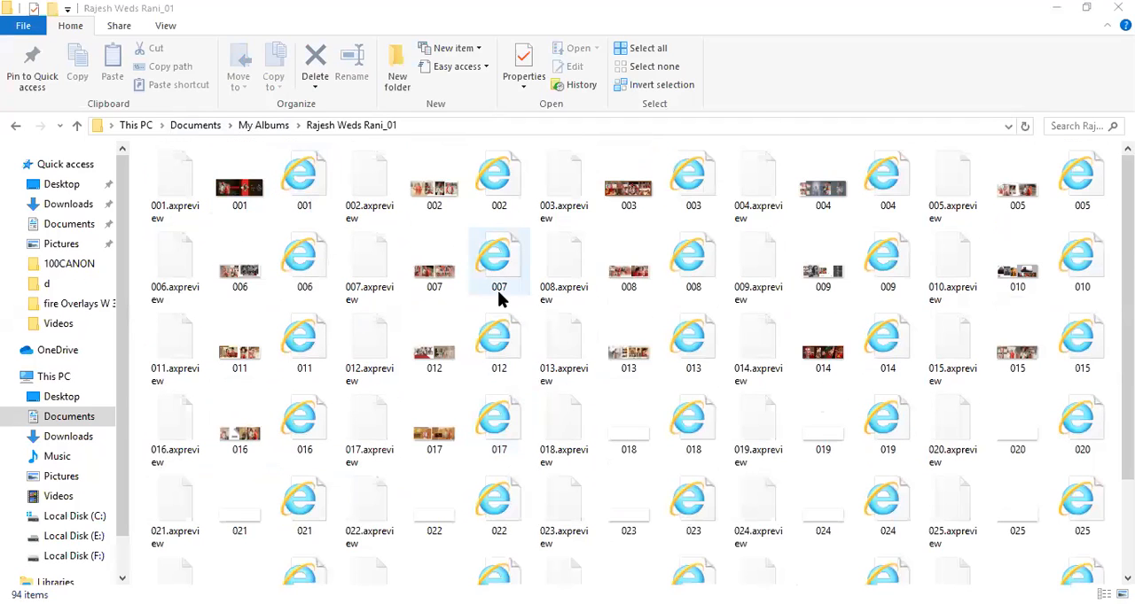
{"action": "left_click", "coordinate": [428, 204]}
{"action": "key", "text": "alt+Up"}
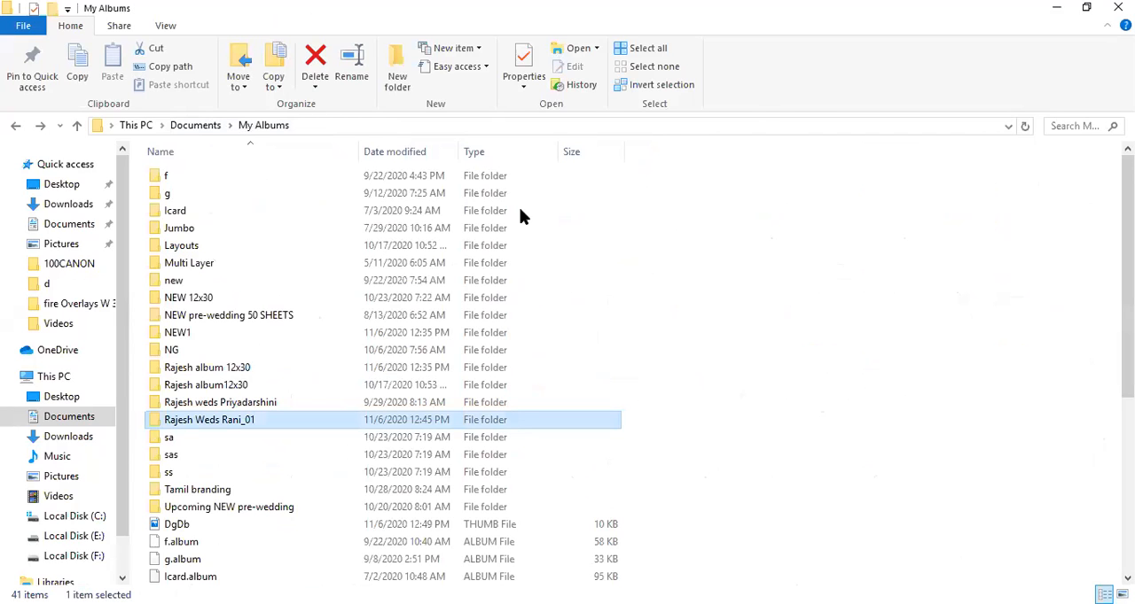
In Album Xpress, create a new blank 12 x 36 inch album with a digital cover and 60 pages.
{"action": "key", "text": "alt+Tab"}
{"action": "left_click", "coordinate": [105, 117]}
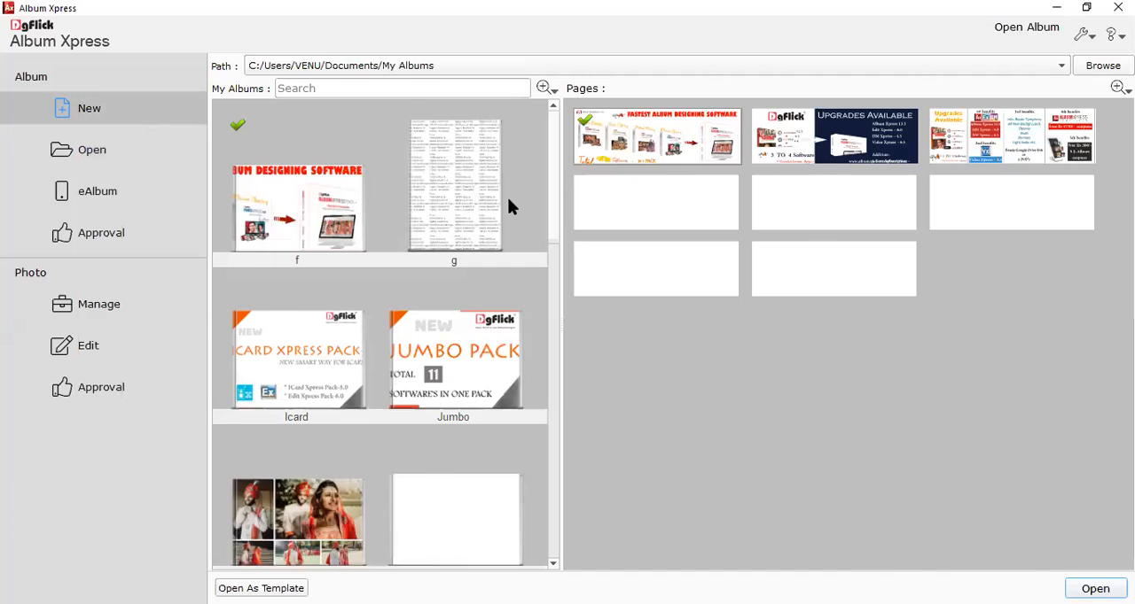
{"action": "left_click", "coordinate": [1095, 589]}
{"action": "left_click", "coordinate": [985, 331]}
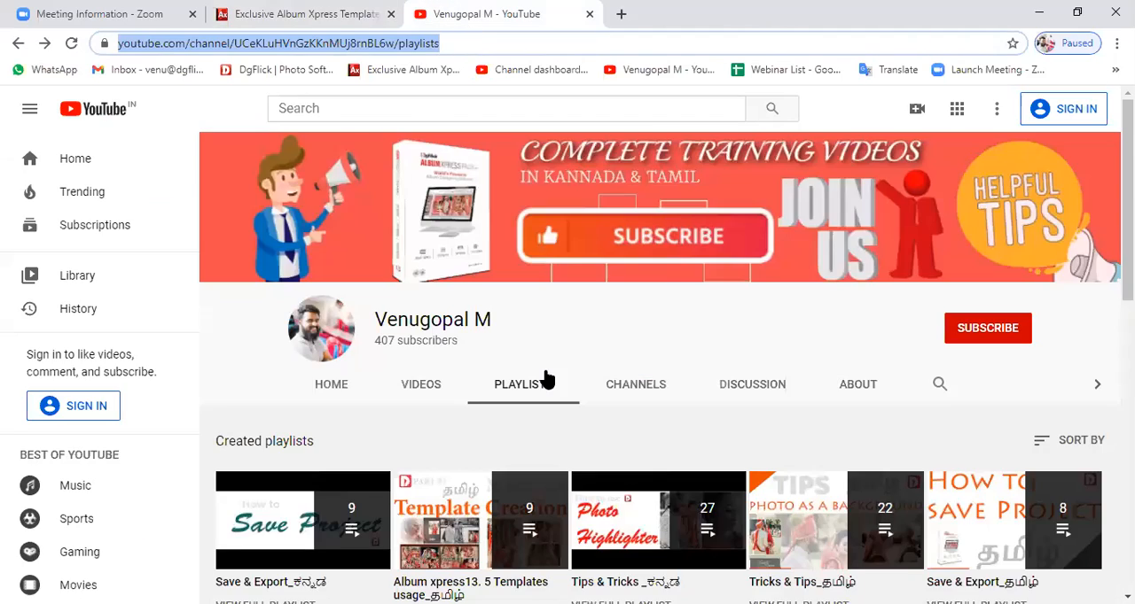
Switch to the browser and look at the YouTube channel's playlists page.
{"action": "scroll", "coordinate": [545, 375], "scroll_direction": "down", "scroll_amount": 1}
{"action": "scroll", "coordinate": [547, 380], "scroll_direction": "up", "scroll_amount": 1}
{"action": "left_click", "coordinate": [649, 161]}
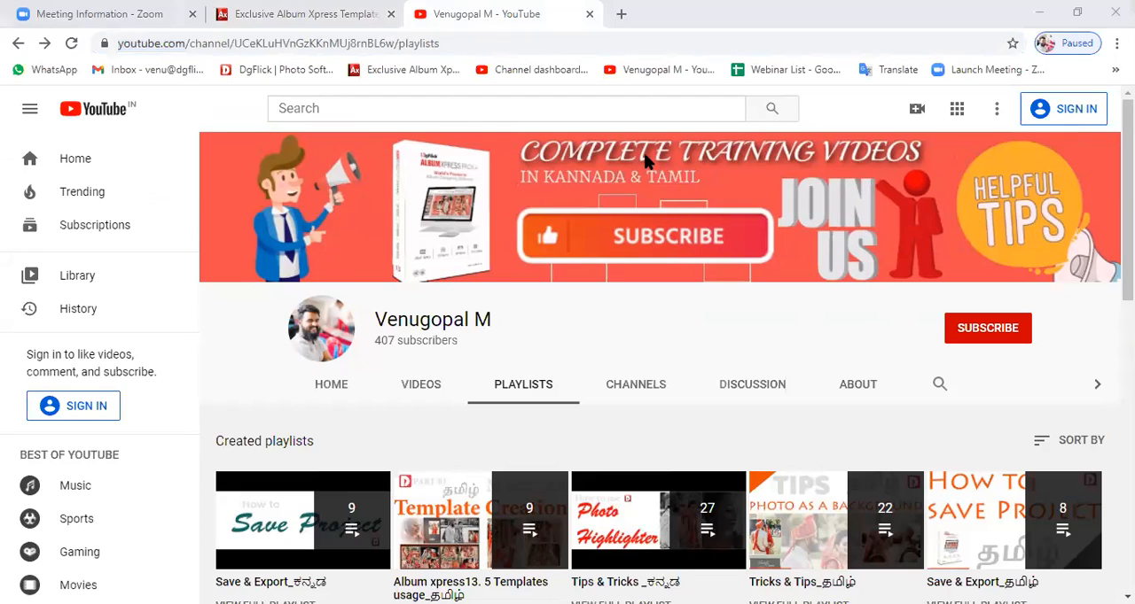